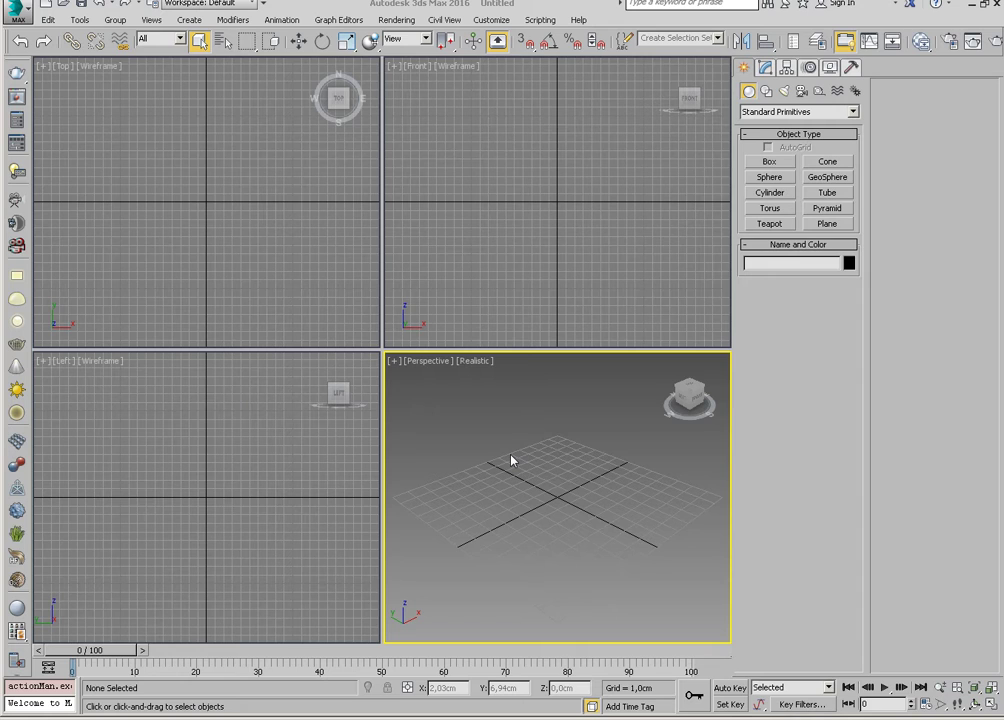
Activate and frame the Front viewport, then maximize it with Alt+W.
left_click(532, 250)
mouse_move(580, 233)
middle_mouse_down()
mouse_move(606, 205)
mouse_move(518, 264)
middle_mouse_up()
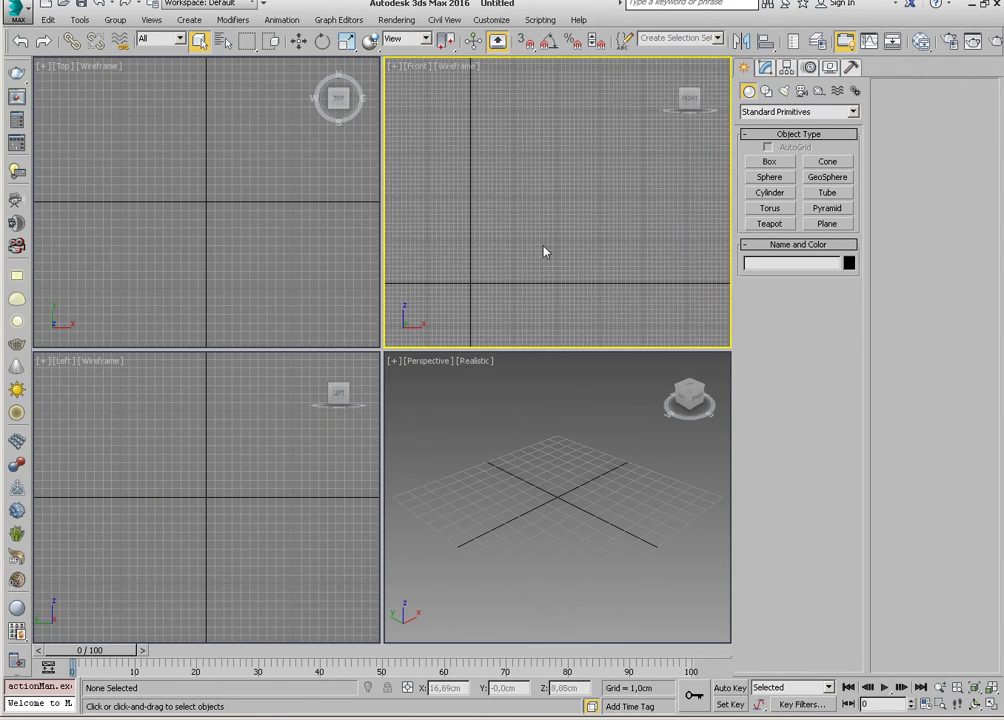
scroll(497, 258, "down", 1)
scroll(512, 235, "down", 2)
mouse_move(512, 235)
middle_mouse_down()
mouse_move(504, 258)
mouse_move(522, 253)
mouse_move(513, 267)
mouse_move(534, 272)
mouse_move(538, 262)
middle_mouse_up()
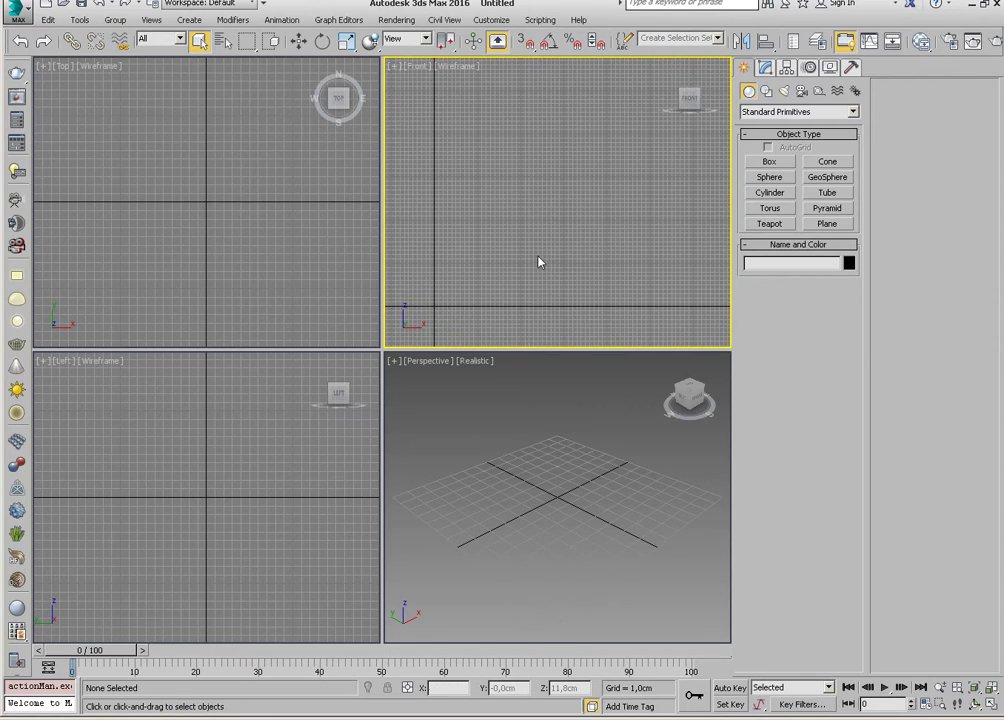
scroll(560, 245, "down", 1)
scroll(590, 245, "down", 1)
scroll(600, 240, "down", 1)
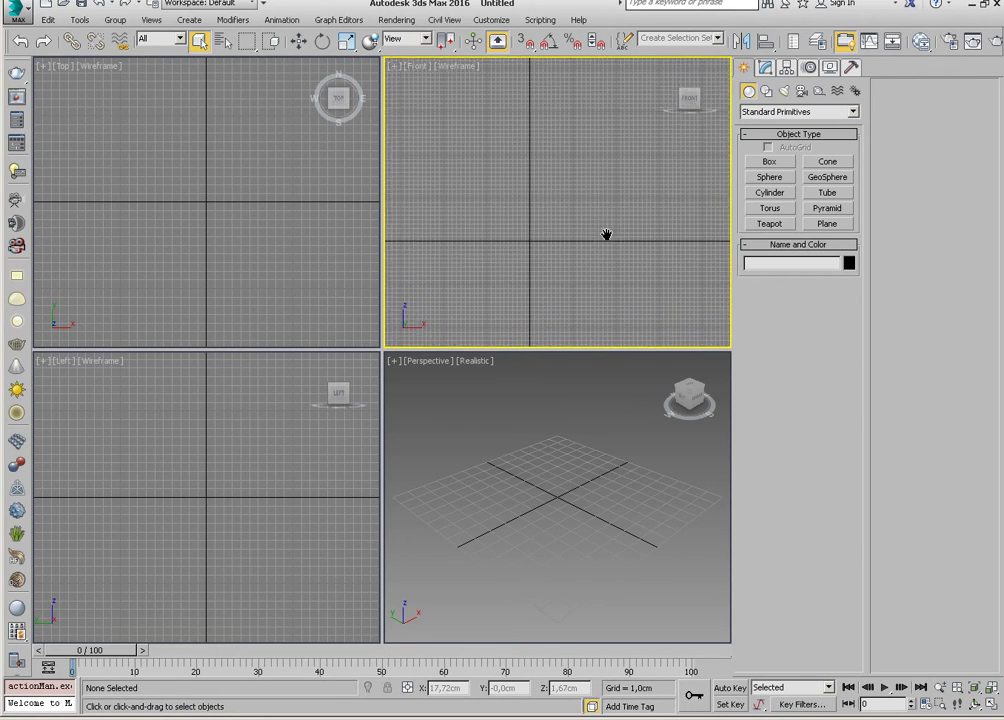
scroll(608, 231, "down", 1)
key("alt+w")
mouse_move(592, 226)
middle_mouse_down()
mouse_move(459, 307)
mouse_move(383, 379)
mouse_move(335, 401)
middle_mouse_up()
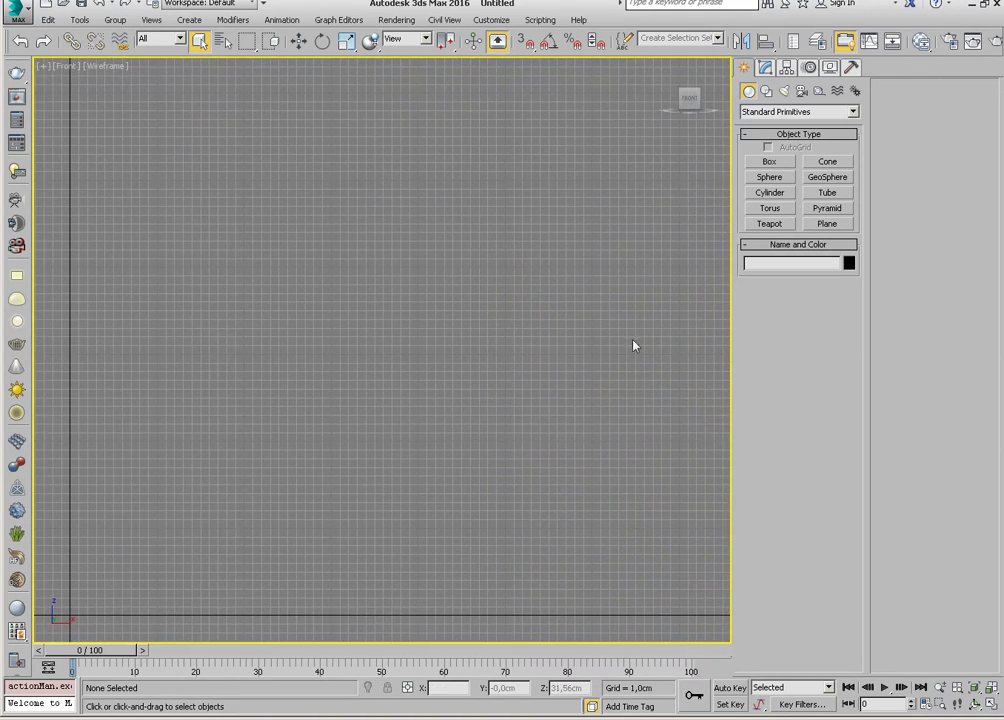
Draw a plane, Plane001, in the Front view.
left_click(815, 226)
mouse_move(531, 544)
left_mouse_down()
mouse_move(298, 217)
mouse_move(188, 172)
left_mouse_up()
right_click(188, 172)
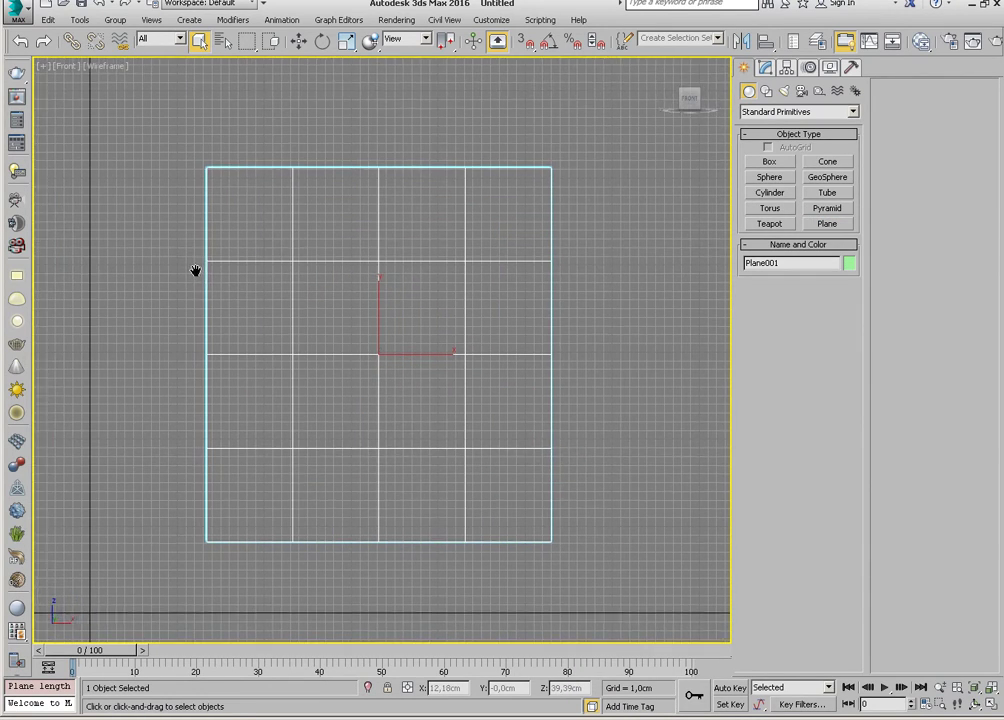
middle_click_drag(195, 271, 274, 285)
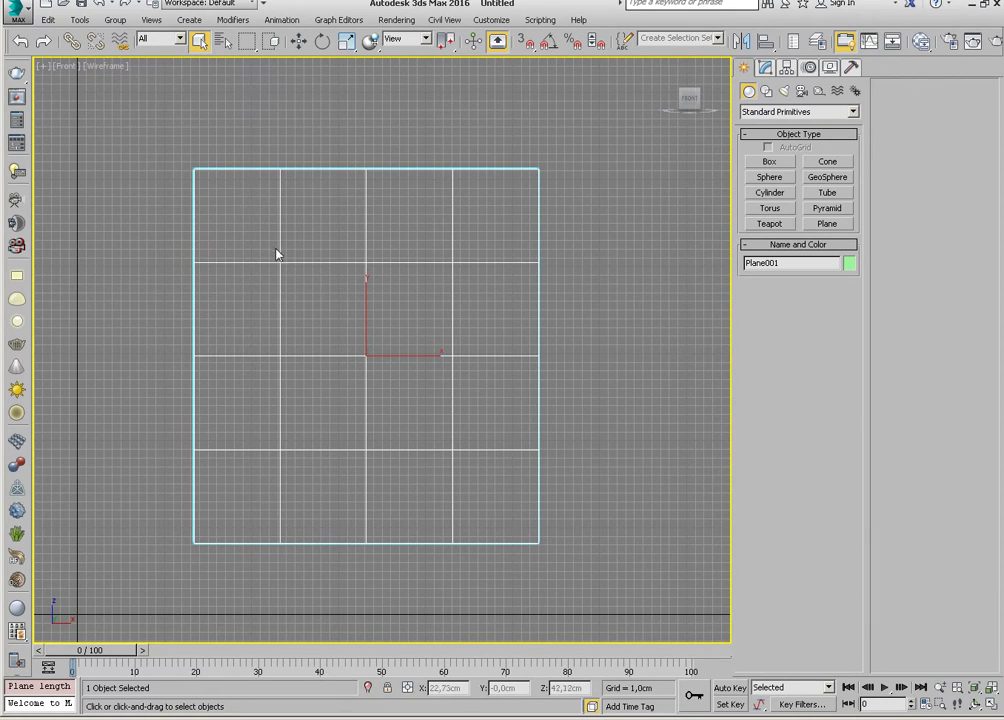
middle_click_drag(277, 254, 281, 262)
Switch the Front view display to plain Shaded and recentre the plane.
key("F3")
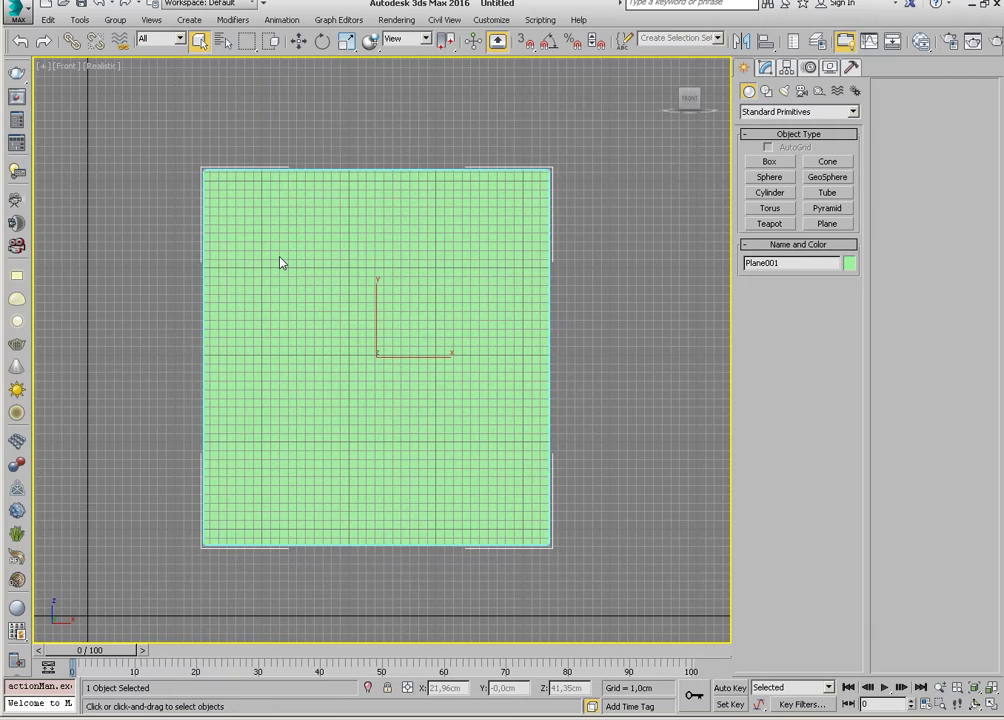
left_click(101, 66)
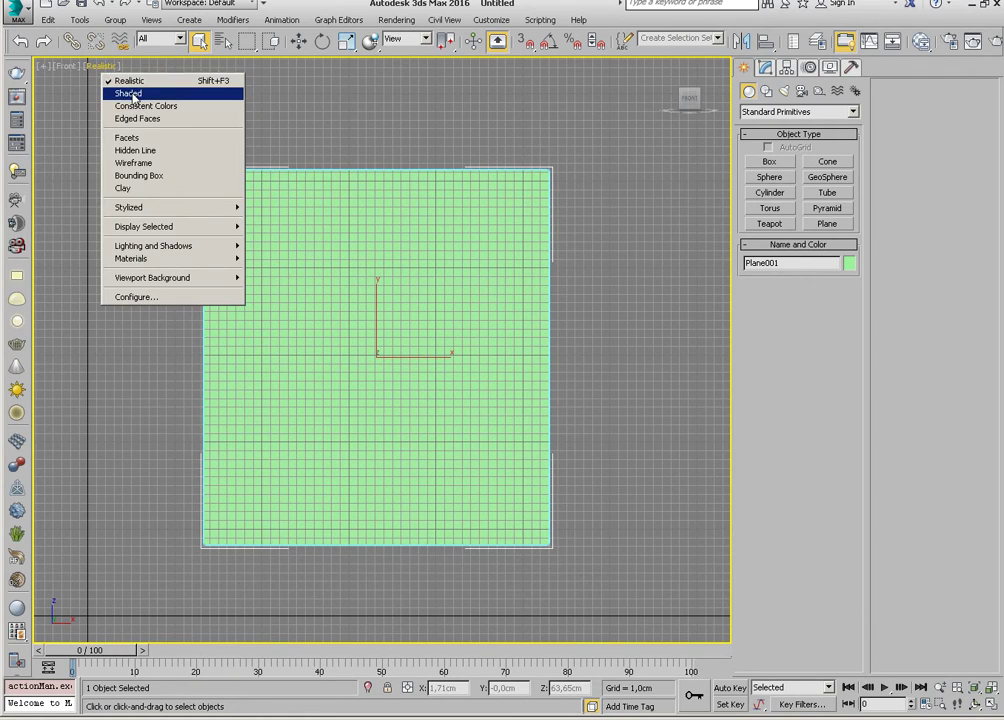
left_click(131, 93)
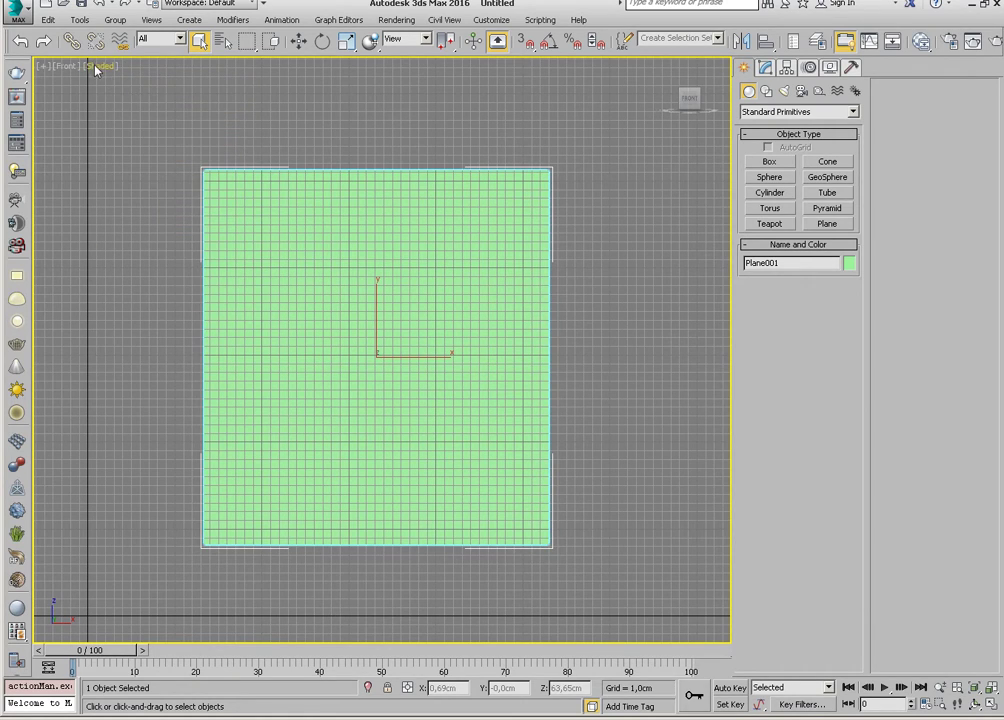
mouse_move(164, 259)
middle_mouse_down()
mouse_move(179, 220)
mouse_move(224, 237)
mouse_move(317, 236)
mouse_move(354, 253)
mouse_move(341, 278)
middle_mouse_up()
scroll(317, 236, "up", 3)
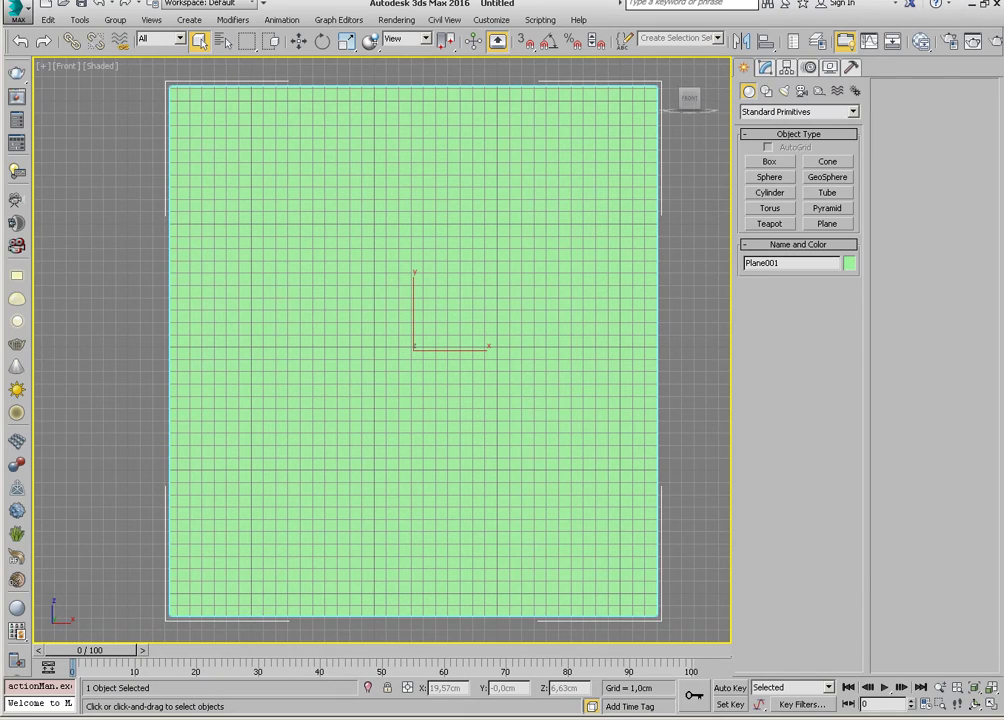
Check the imba1 image's properties in the Modelleme folder: 753 x 777 pixels.
key("alt+Tab")
right_click(672, 256)
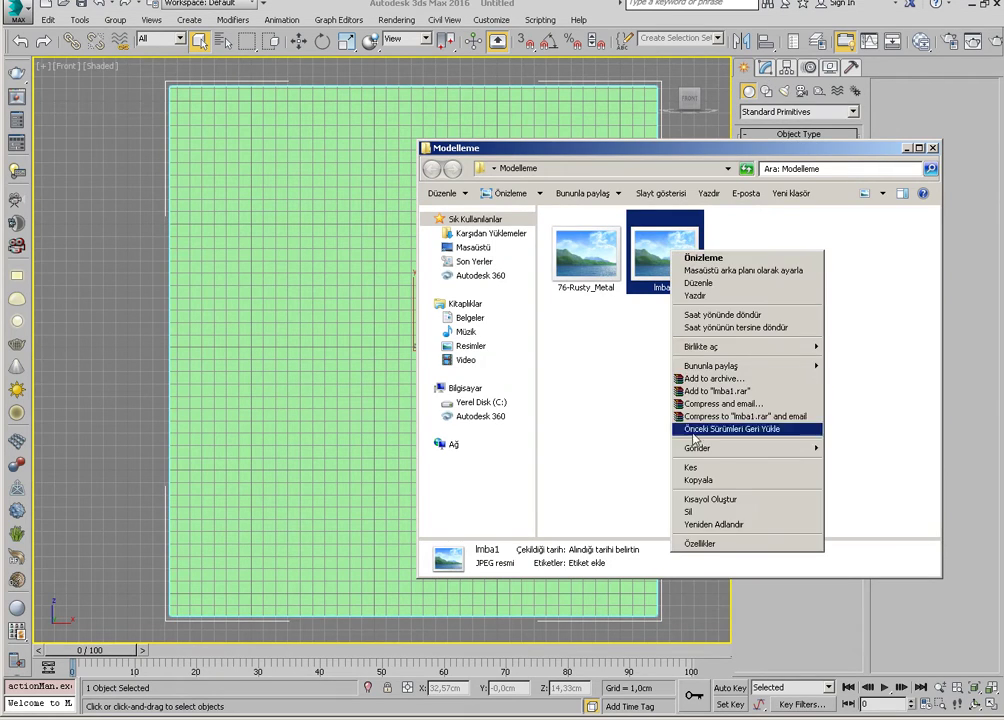
left_click(698, 538)
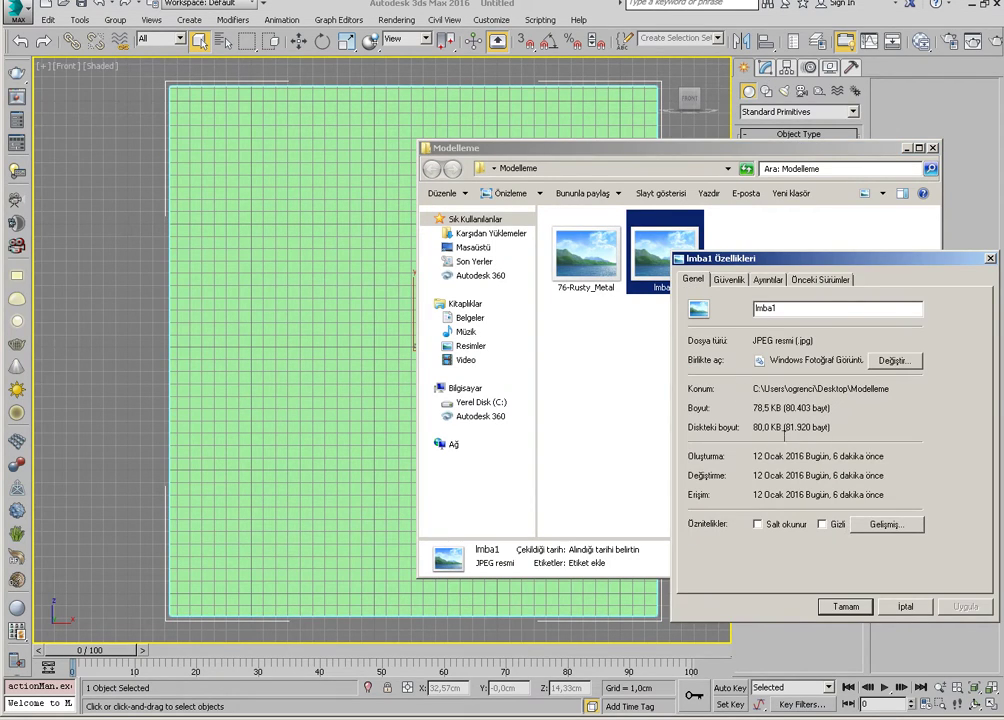
left_click(768, 280)
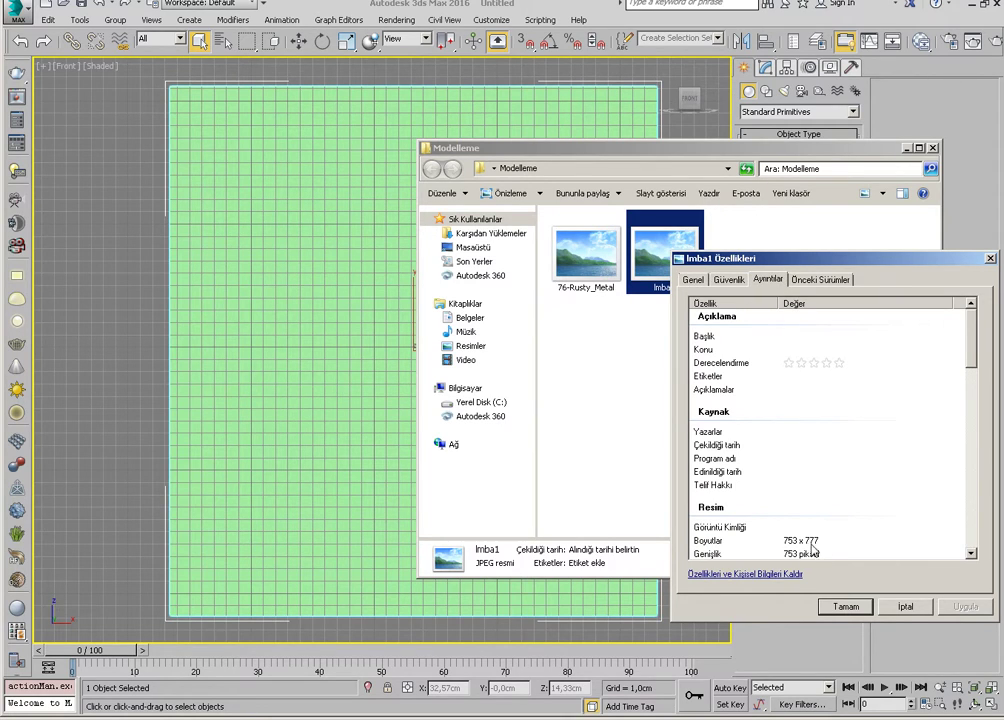
left_click(846, 606)
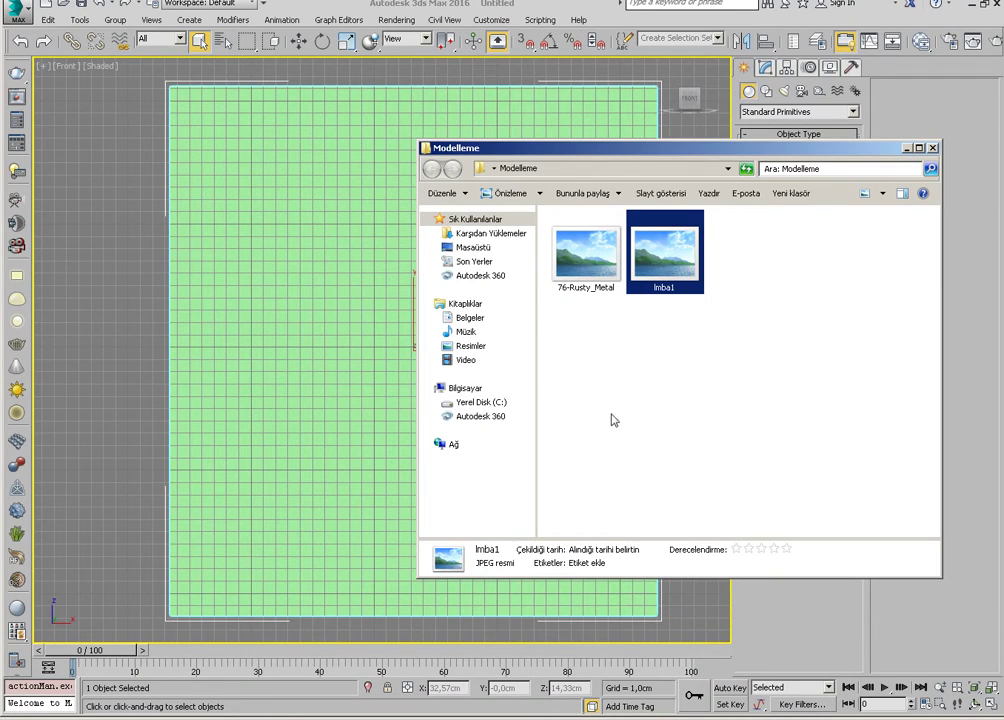
left_click(268, 268)
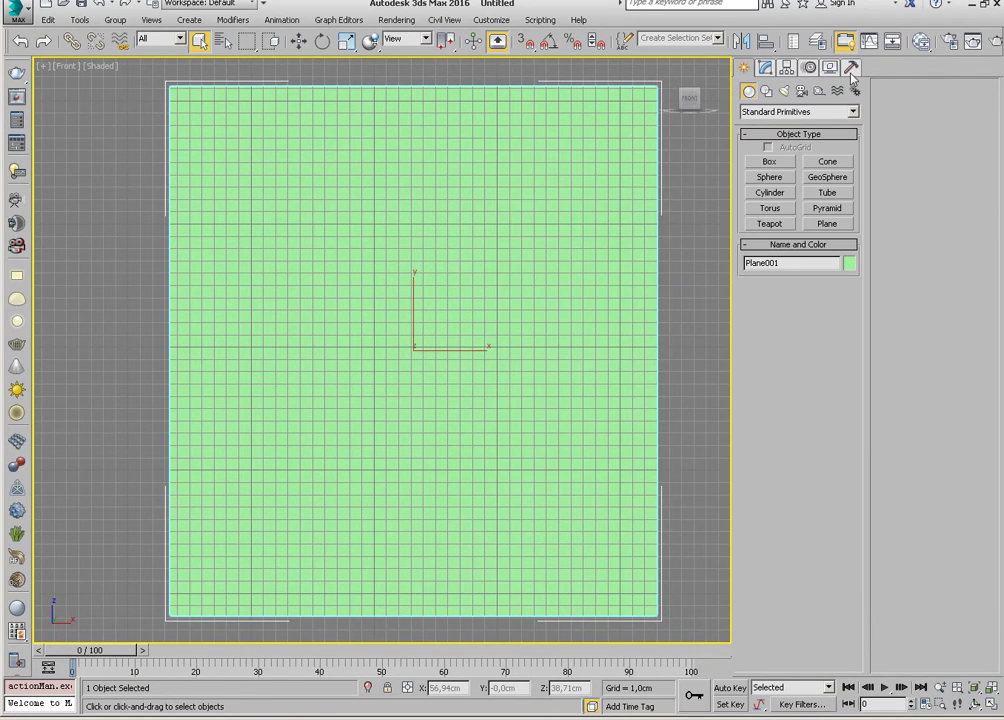
Set the plane's Length to 777 cm and Width to 753 cm, with 1 segment each way.
left_click(770, 68)
double_click(834, 279)
key("BackSpace")
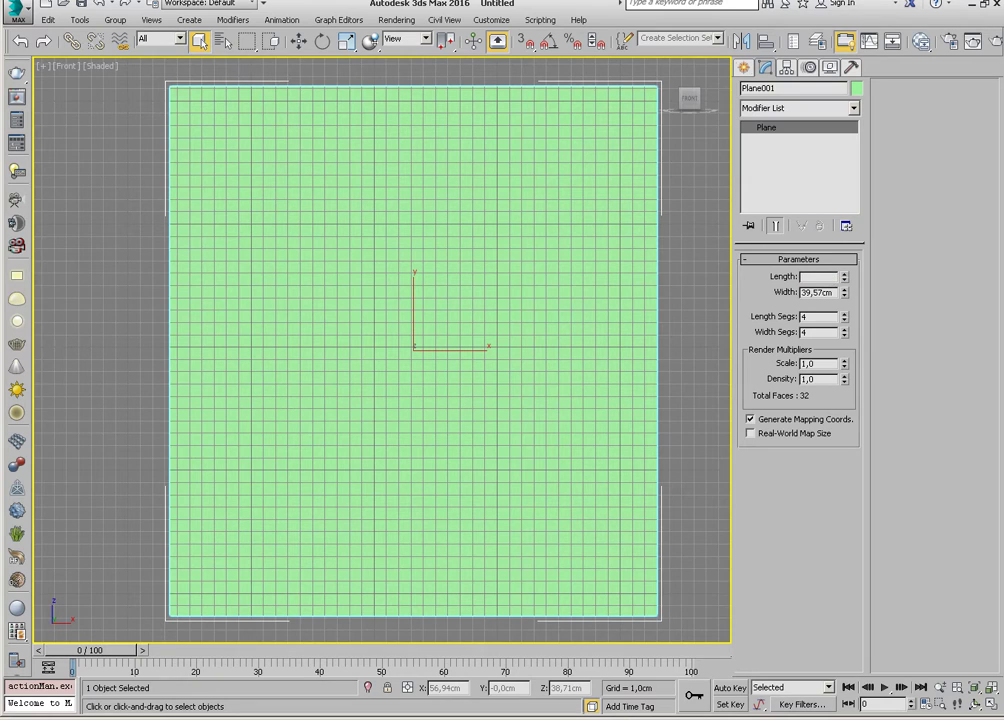
type("777")
key("Tab")
type("753")
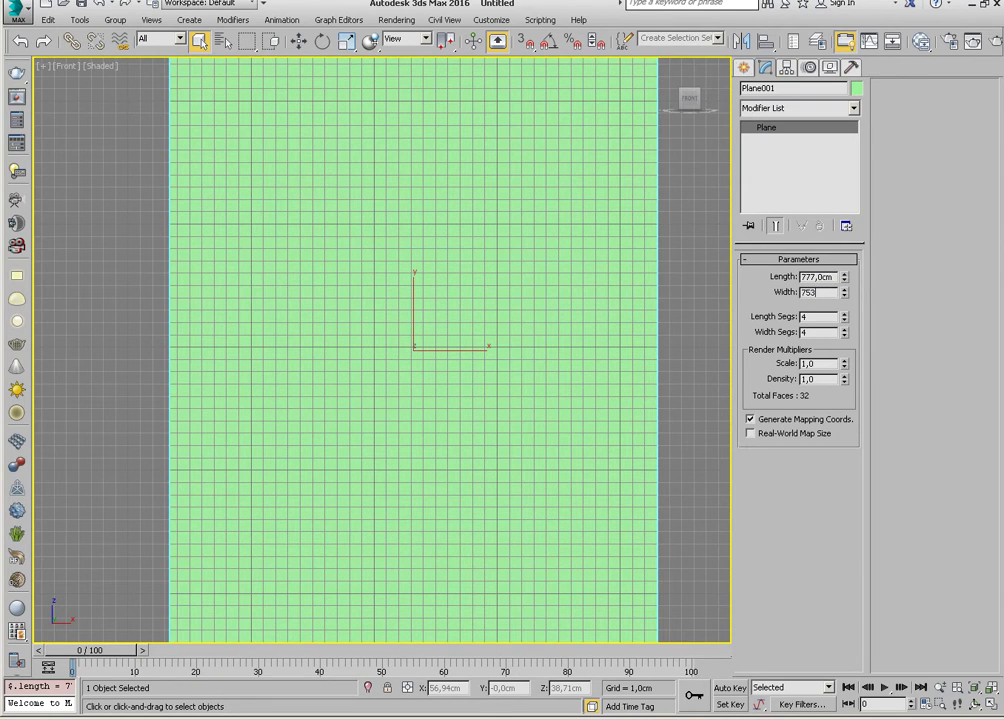
key("Return")
right_click(843, 318)
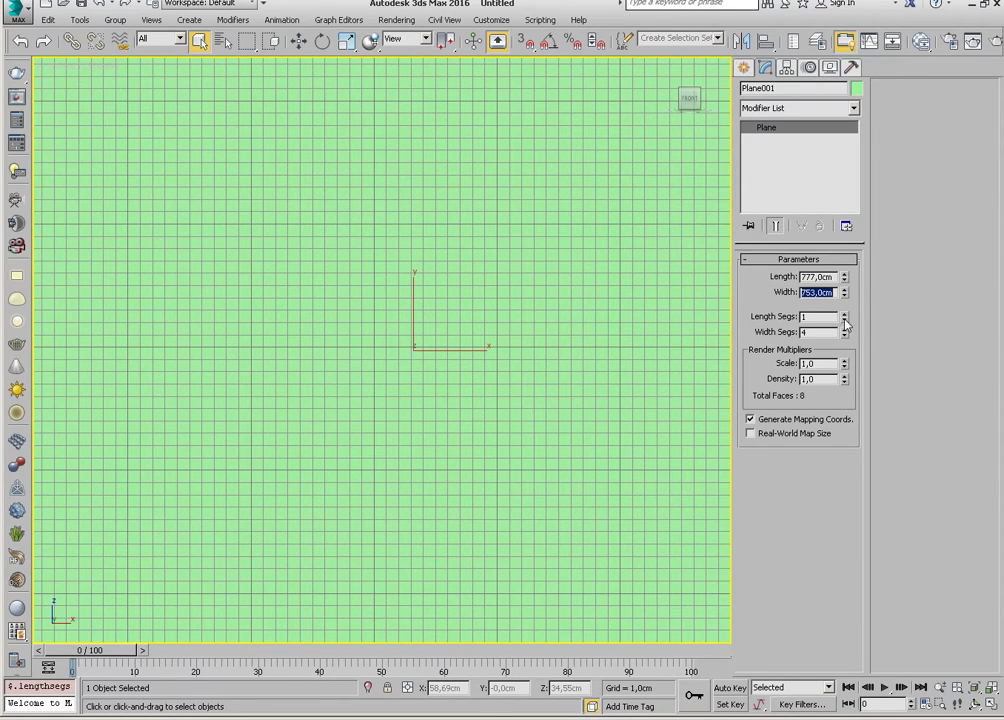
right_click(843, 333)
Move the plane up and to the right and hide the viewport grid.
scroll(466, 332, "down", 2)
scroll(510, 336, "down", 3)
scroll(510, 360, "down", 1)
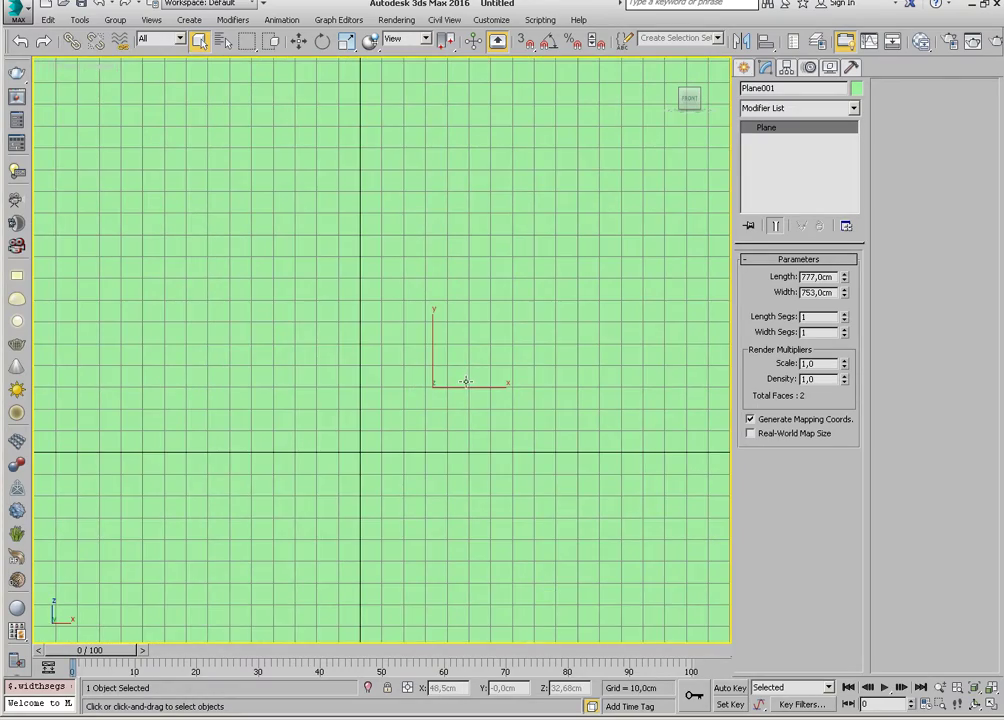
scroll(420, 420, "down", 2)
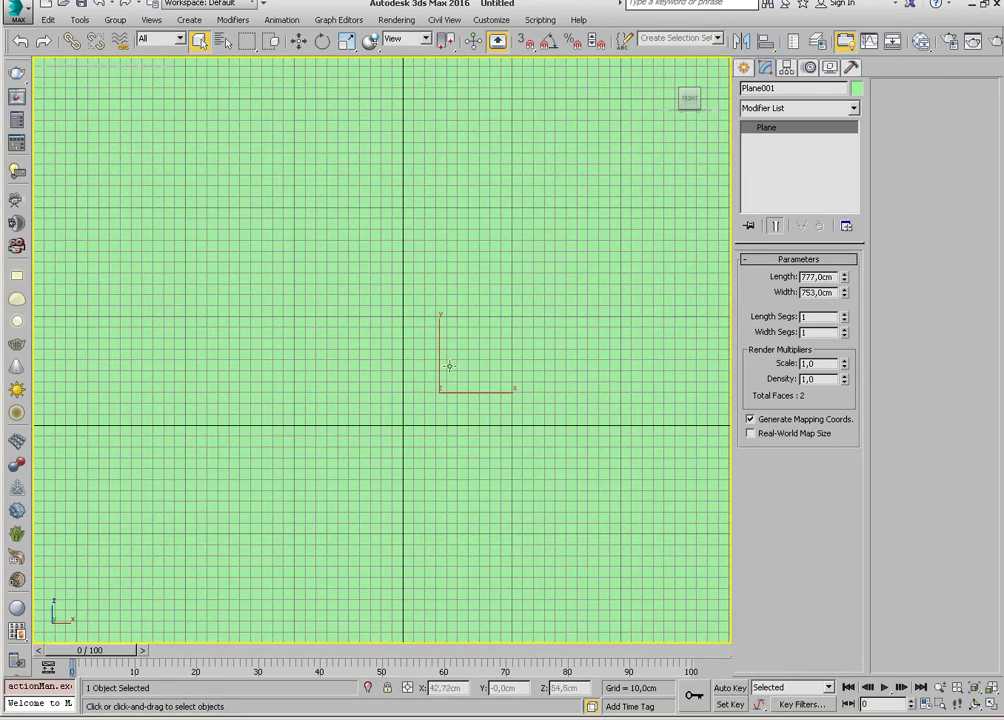
left_click(157, 72)
scroll(483, 347, "down", 3)
scroll(483, 347, "down", 2)
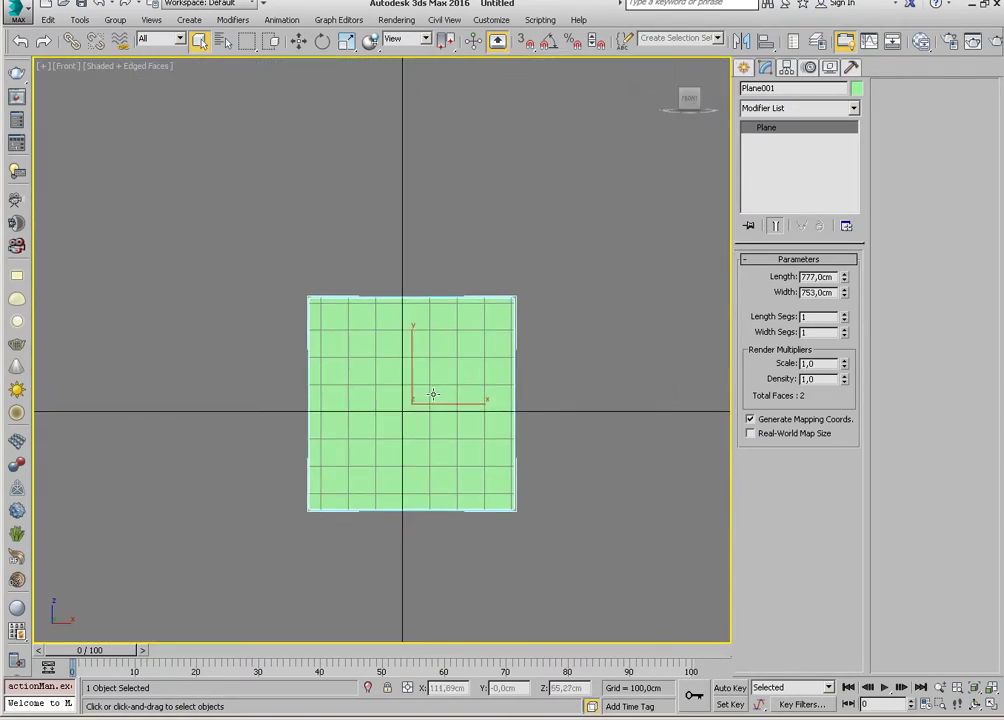
key("w")
mouse_move(434, 380)
left_mouse_down()
mouse_move(547, 262)
mouse_move(538, 276)
left_mouse_up()
scroll(538, 276, "up", 3)
scroll(508, 292, "up", 2)
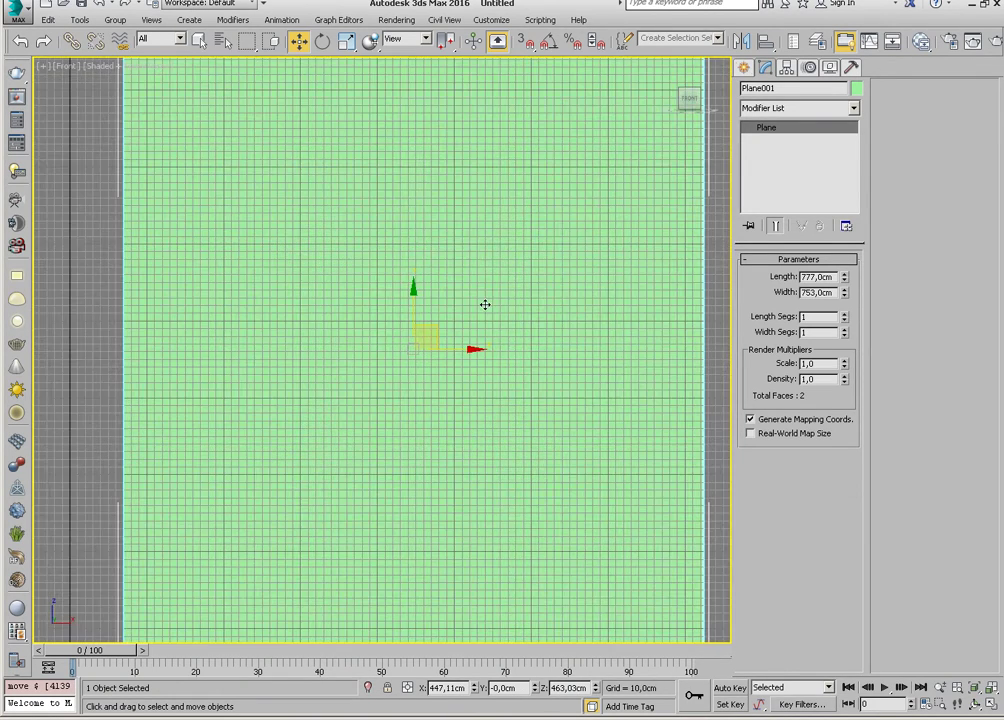
scroll(484, 302, "down", 2)
scroll(475, 314, "down", 1)
mouse_move(493, 323)
middle_mouse_down()
mouse_move(489, 336)
mouse_move(499, 336)
middle_mouse_up()
key("g")
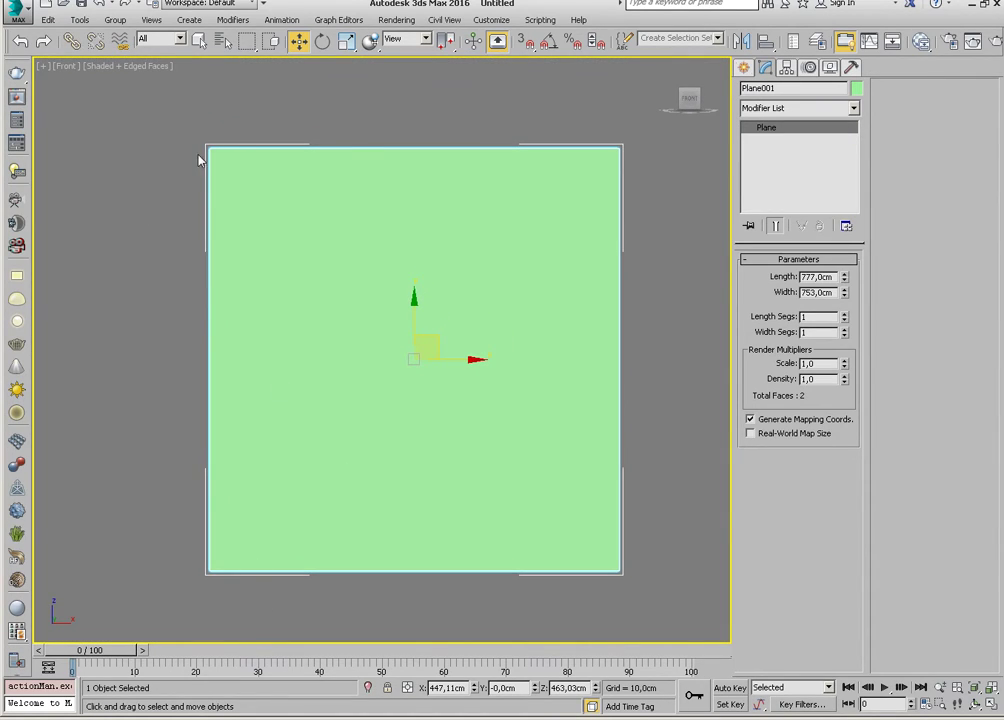
Drop the imba1 lamp photo onto the plane as its texture and close the folder.
key("j")
key("alt+Tab")
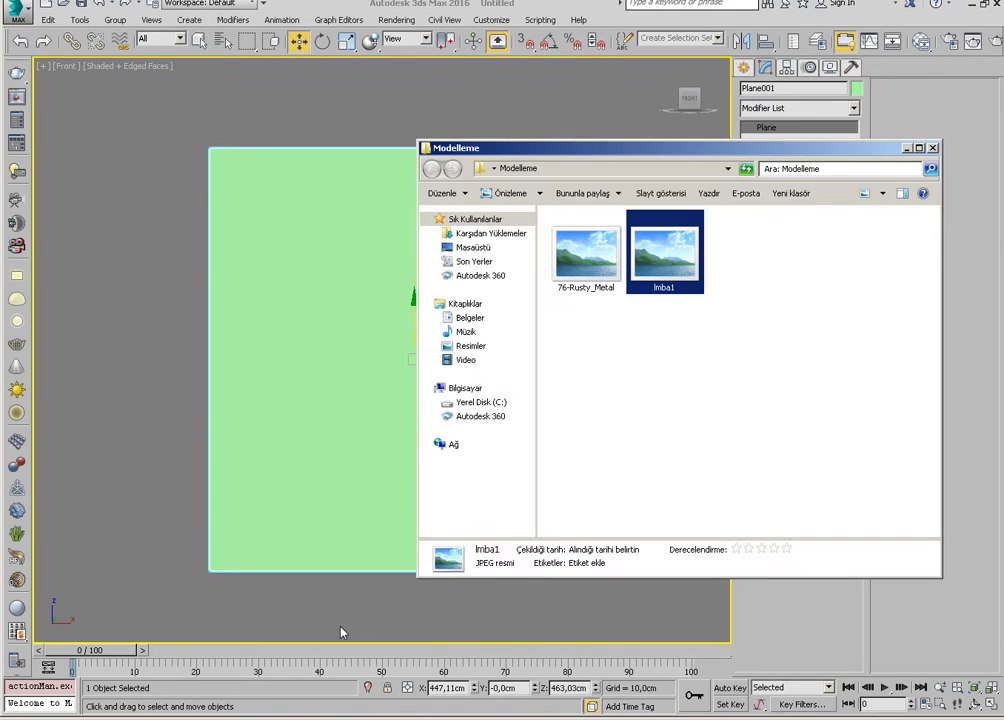
left_click_drag(578, 324, 372, 366)
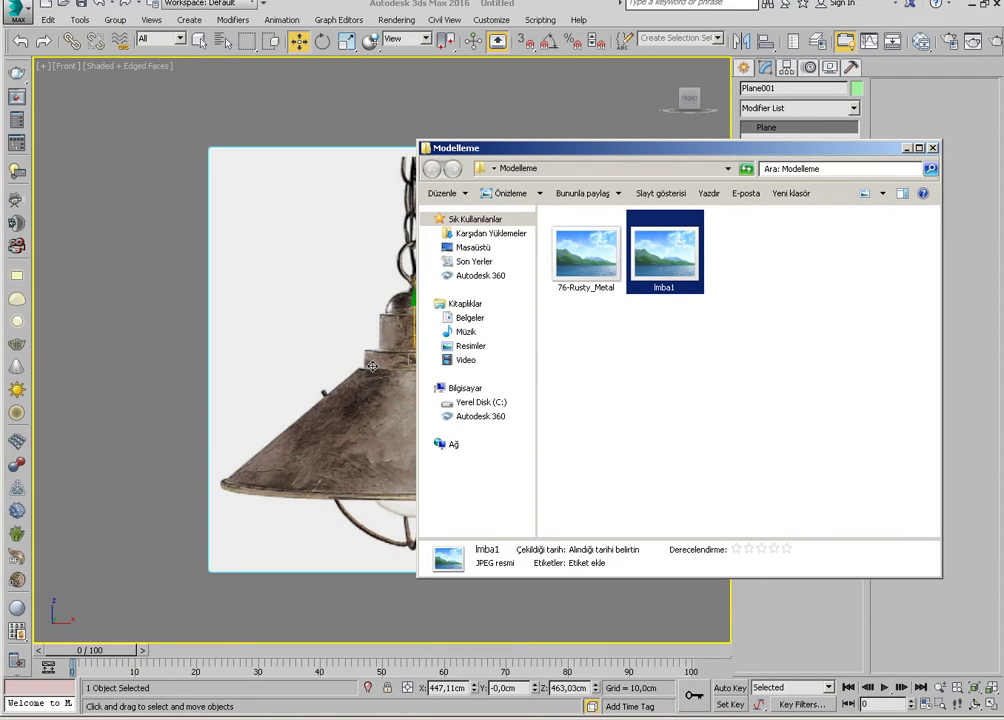
left_click(175, 317)
Zoom to fit the lamp plane, show the grid again, and orbit to an angled view.
key("z")
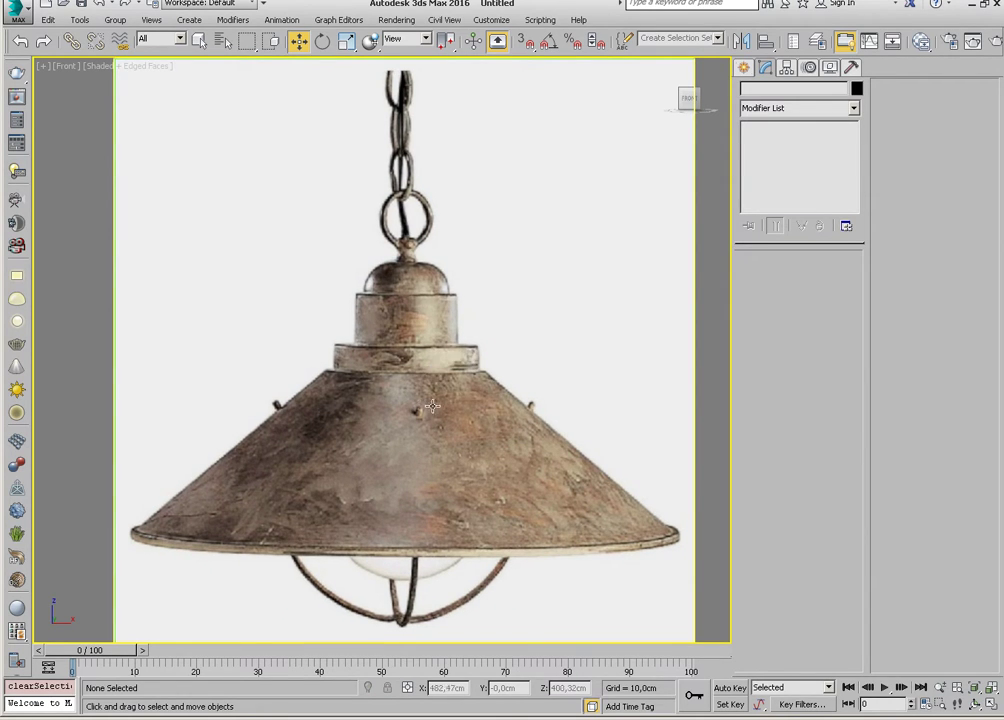
scroll(431, 373, "down", 2)
scroll(420, 378, "down", 1)
scroll(410, 383, "down", 1)
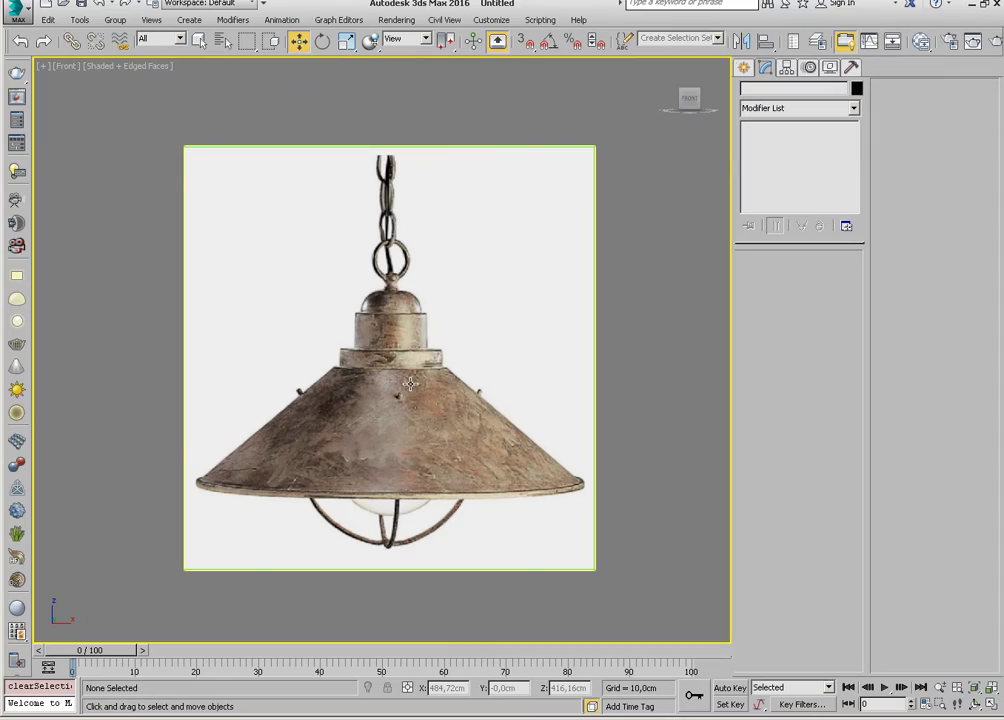
key("g")
mouse_move(433, 376)
middle_mouse_down("alt")
mouse_move(467, 428)
mouse_move(480, 410)
mouse_move(415, 354)
mouse_move(421, 372)
middle_mouse_up("alt")
Select the lamp plane and move it up-left to about Y 733.2 cm.
left_click(424, 374)
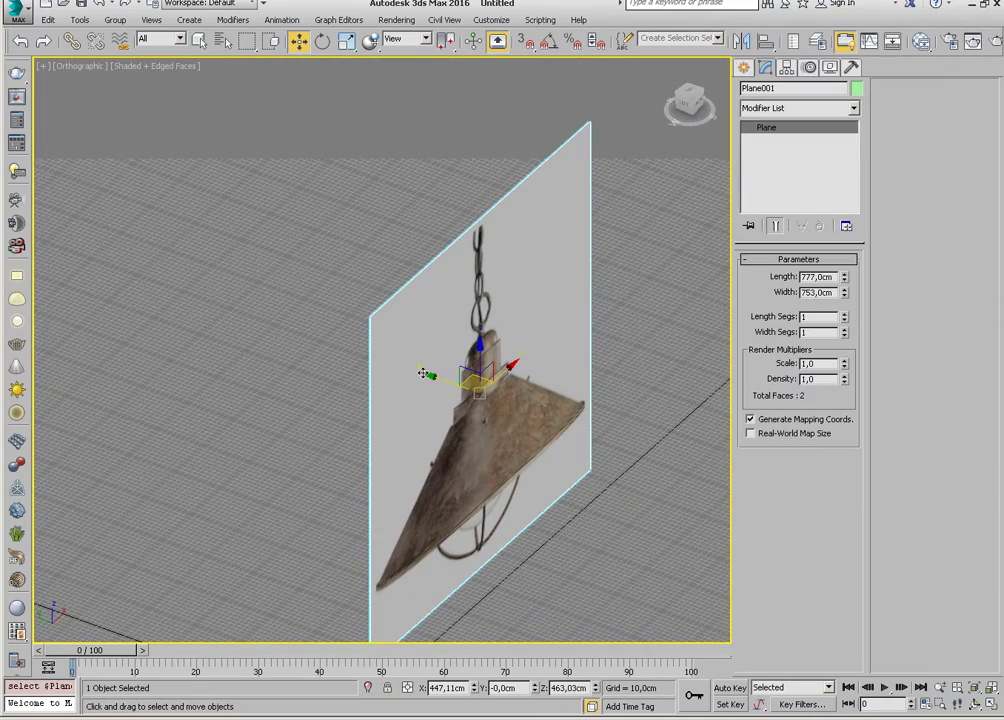
mouse_move(424, 374)
left_mouse_down()
mouse_move(287, 320)
mouse_move(105, 276)
mouse_move(379, 386)
left_mouse_up()
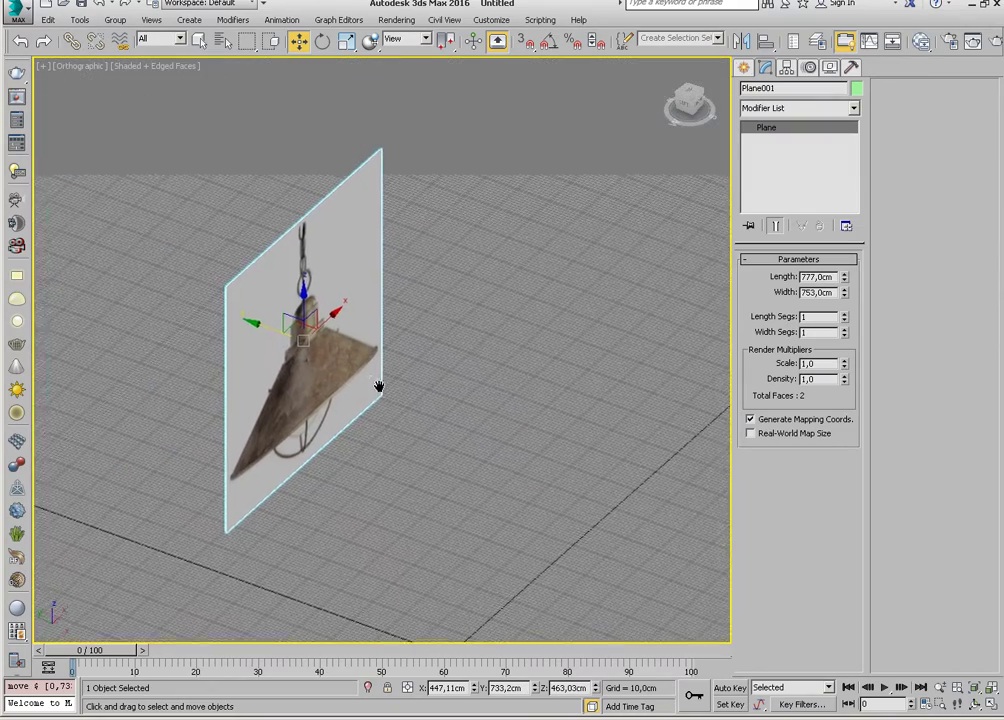
middle_click_drag(379, 386, 365, 356)
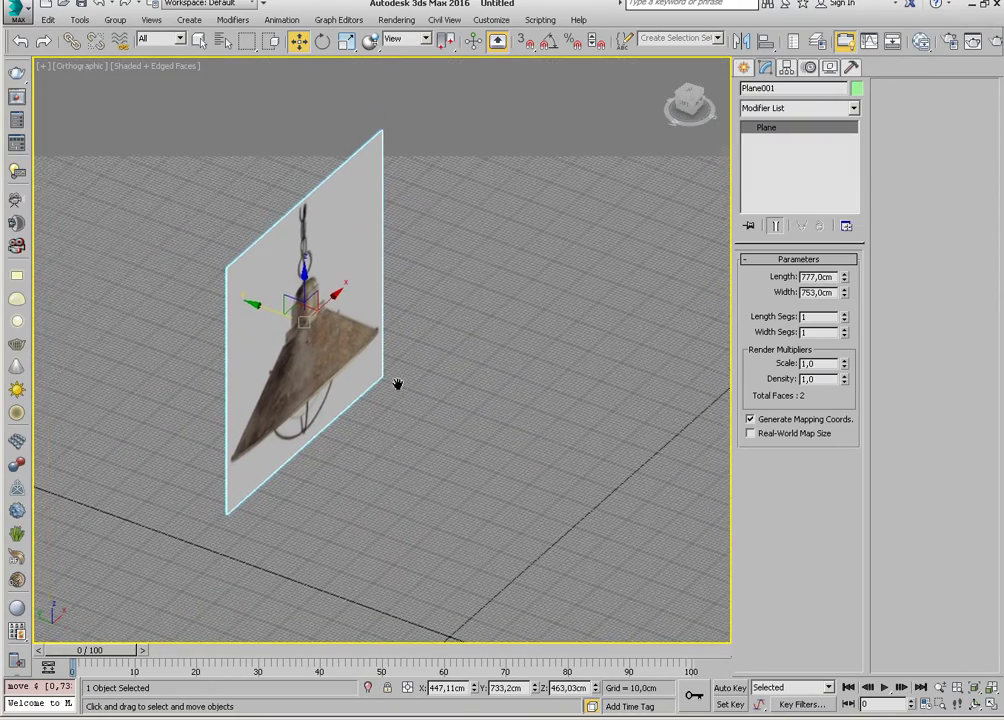
scroll(399, 383, "up", 2)
scroll(346, 350, "up", 2)
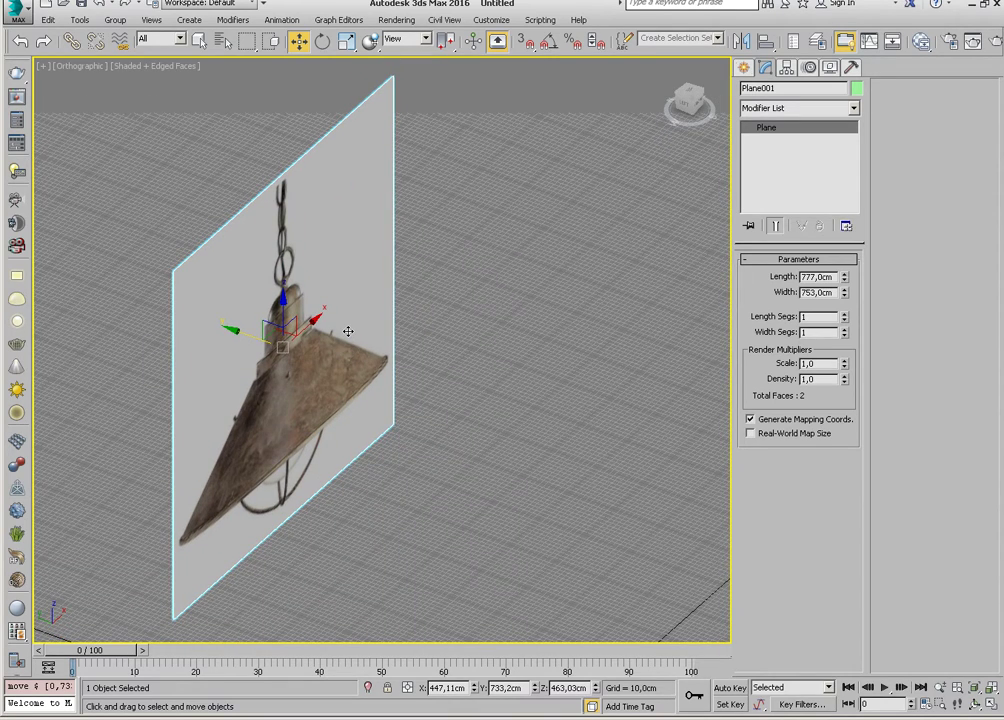
Freeze the lamp reference plane through its Object Properties.
right_click(348, 333)
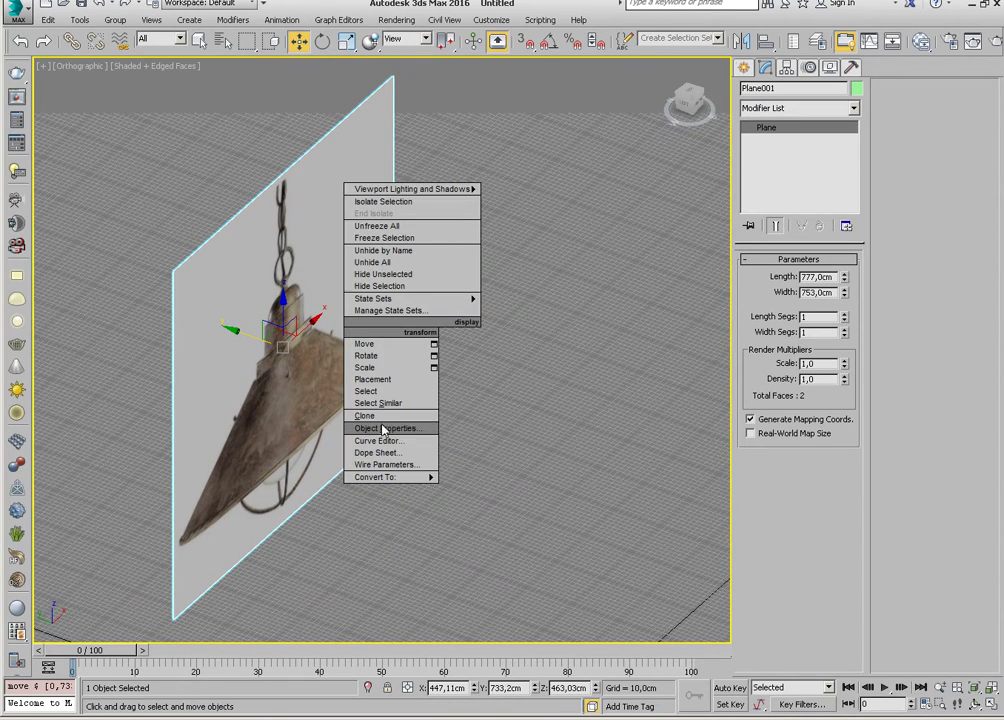
left_click(384, 428)
left_click(385, 336)
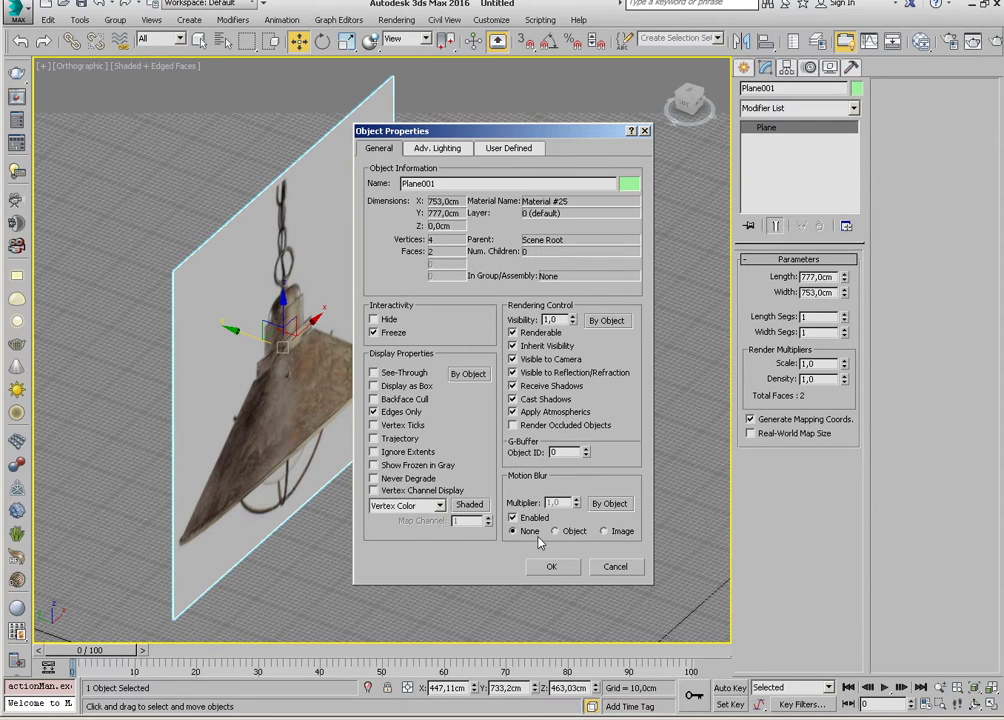
left_click(551, 566)
Switch to the Front view and zoom extents on the lamp image.
key("f")
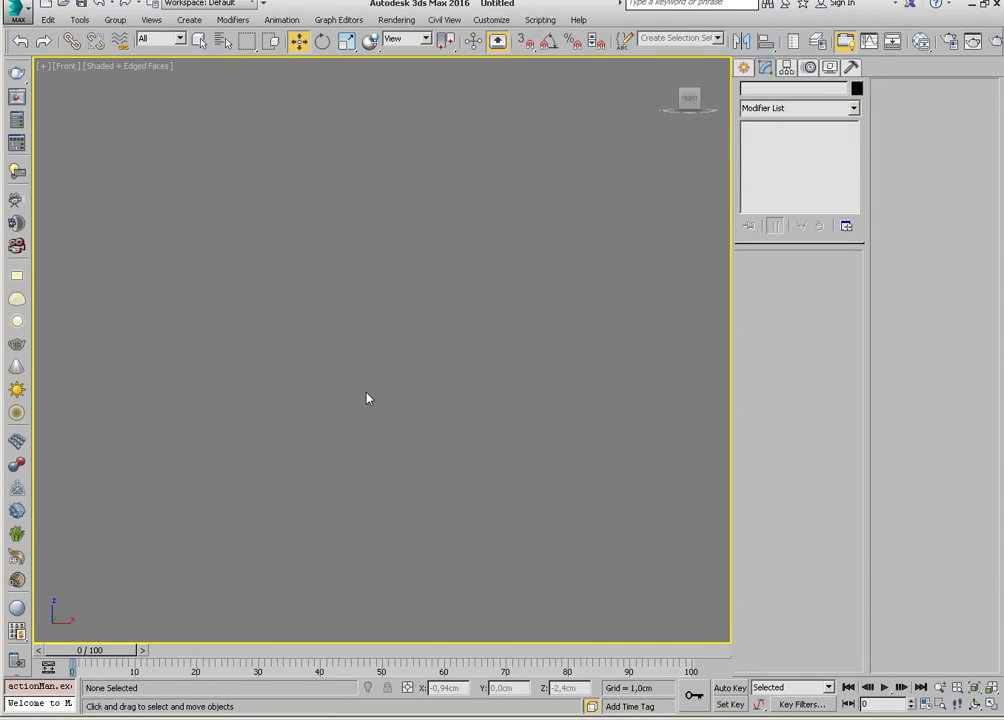
key("z")
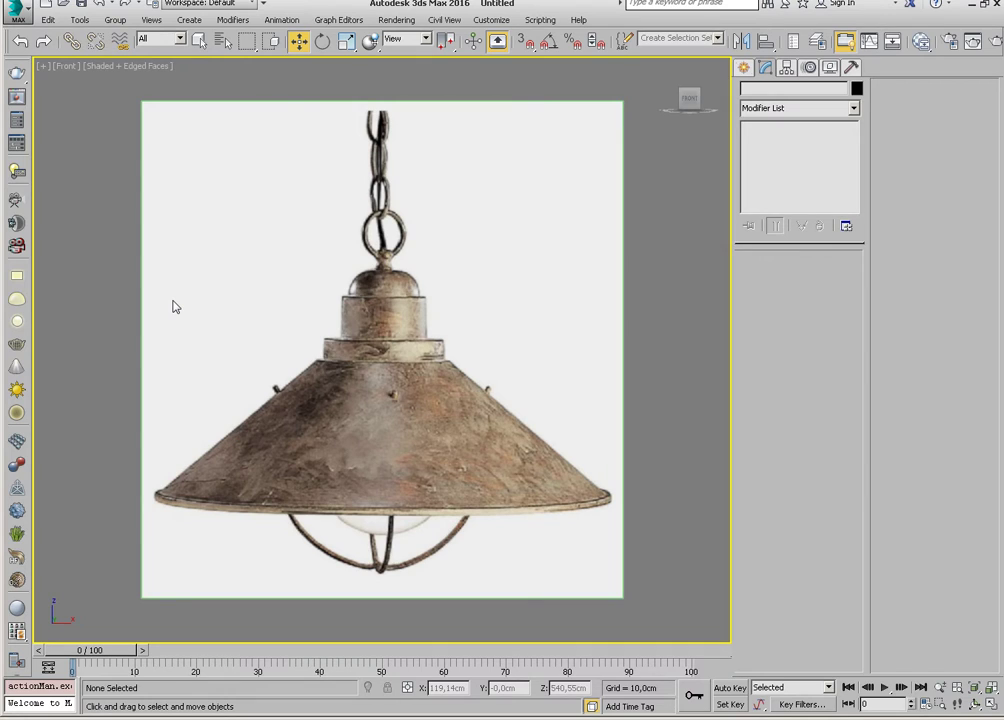
middle_click_drag(266, 300, 277, 287)
Draw a straight vertical centre line down the middle of the lamp.
left_click(745, 68)
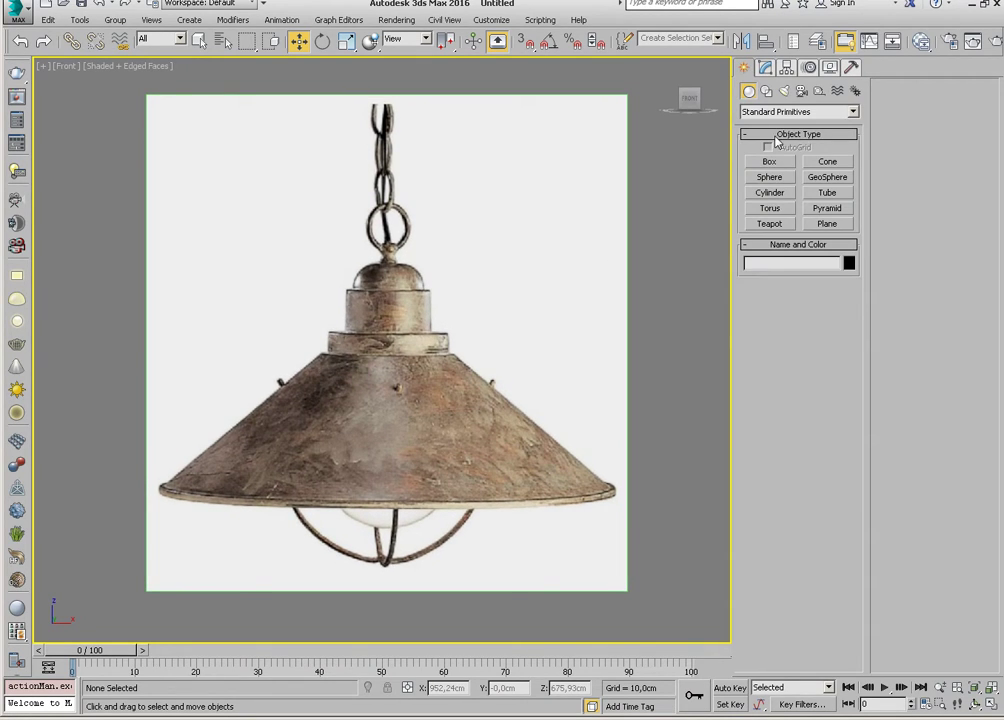
left_click(766, 91)
left_click(770, 173)
middle_click_drag(385, 244, 390, 242)
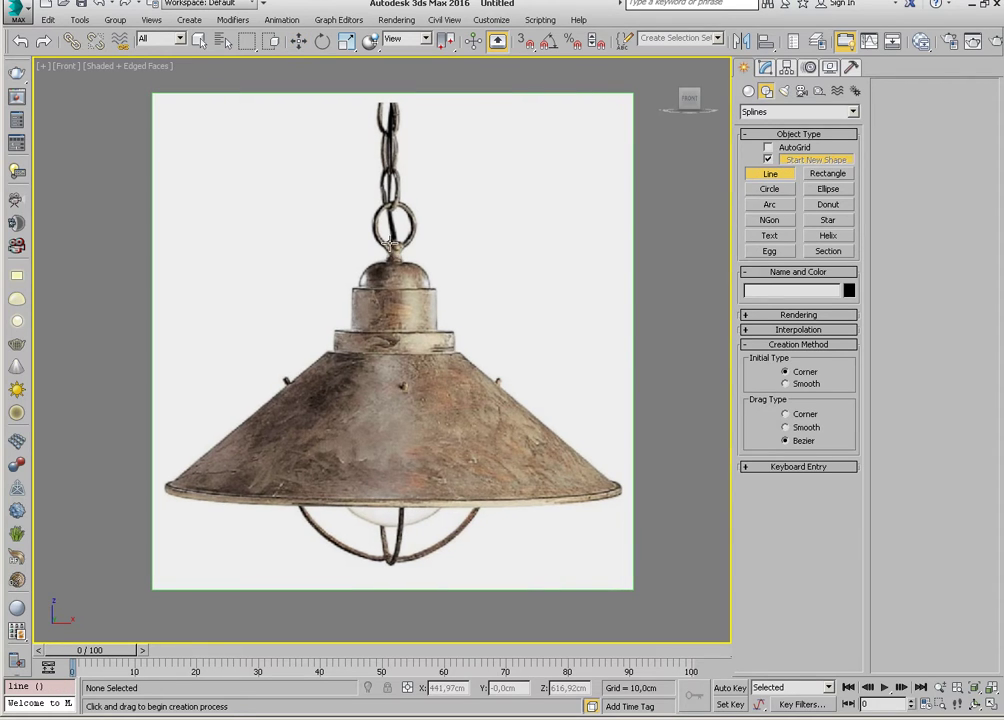
key("g")
left_click(393, 232)
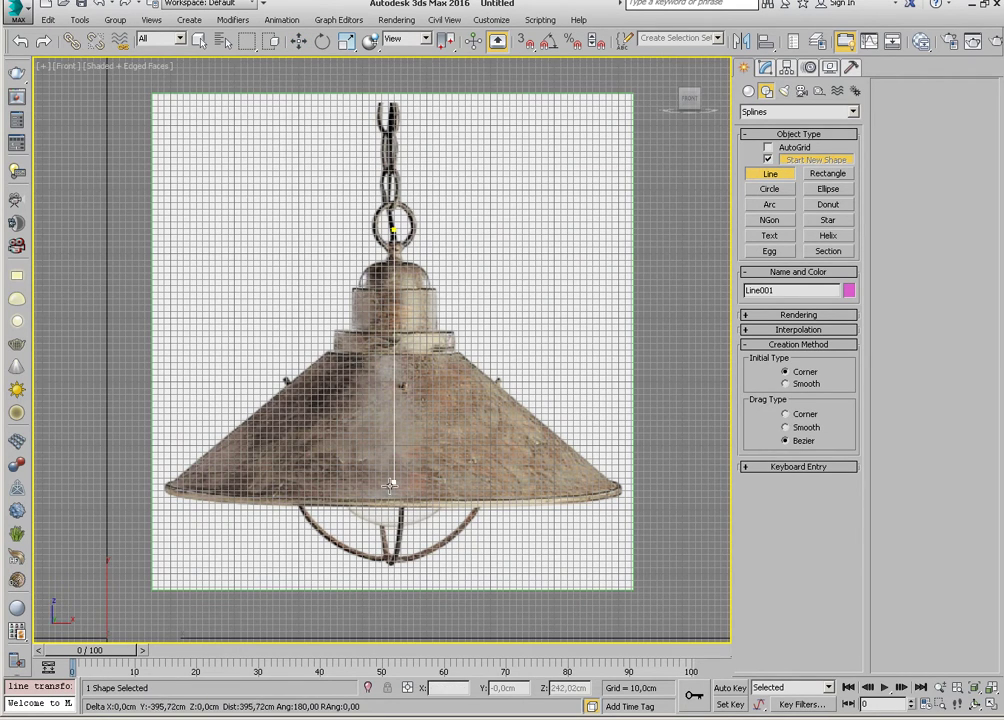
left_click(388, 595)
right_click(399, 475)
scroll(399, 475, "up", 3)
key("w")
scroll(408, 378, "up", 1)
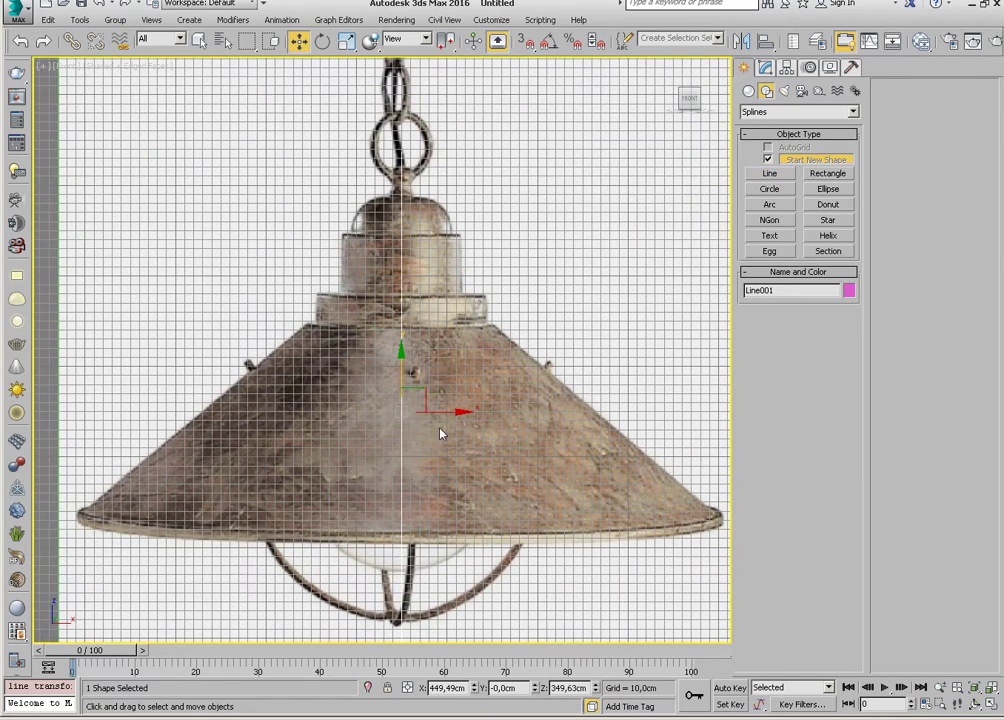
left_click(442, 413)
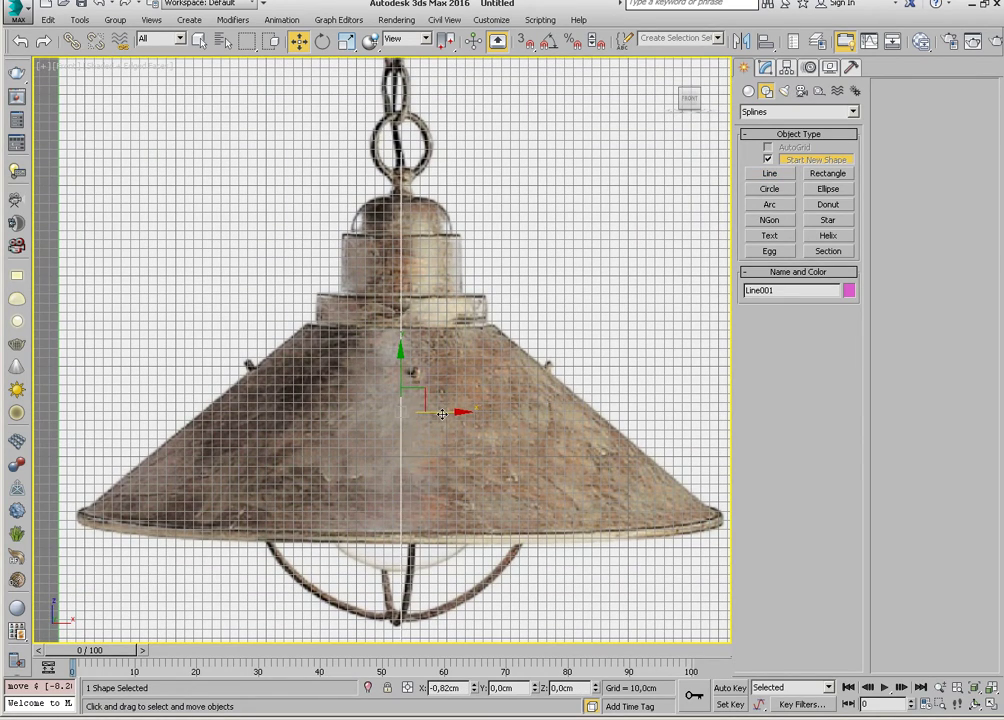
key("ctrl+z")
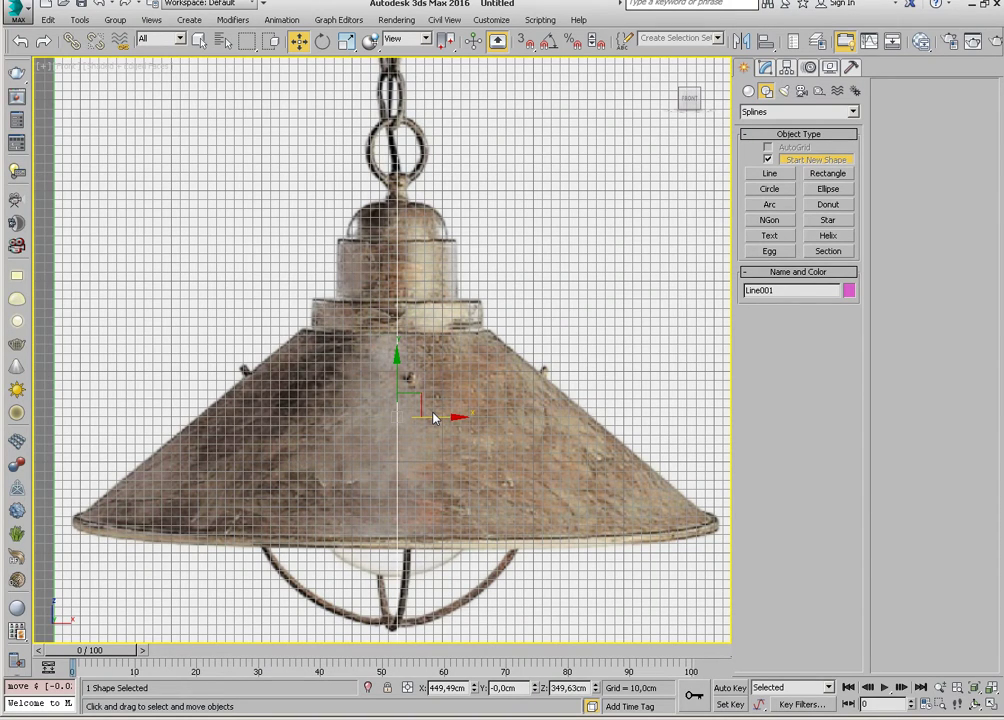
key("g")
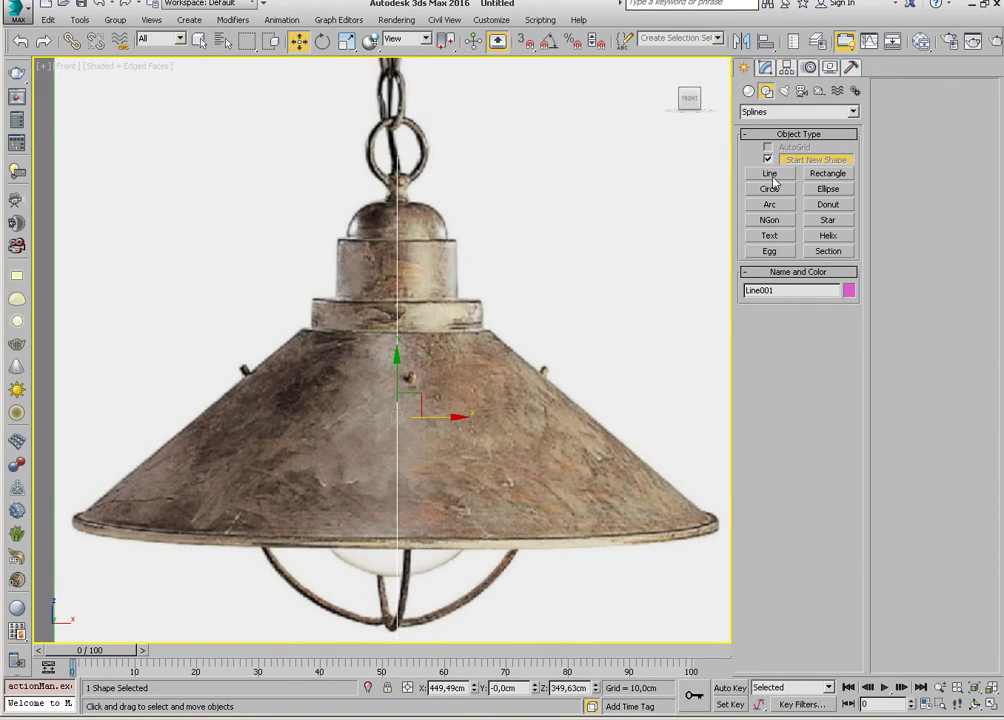
Trace a new line from the cap's top centre across the cap and down the collar.
left_click(770, 174)
scroll(403, 258, "up", 2)
scroll(403, 258, "up", 4)
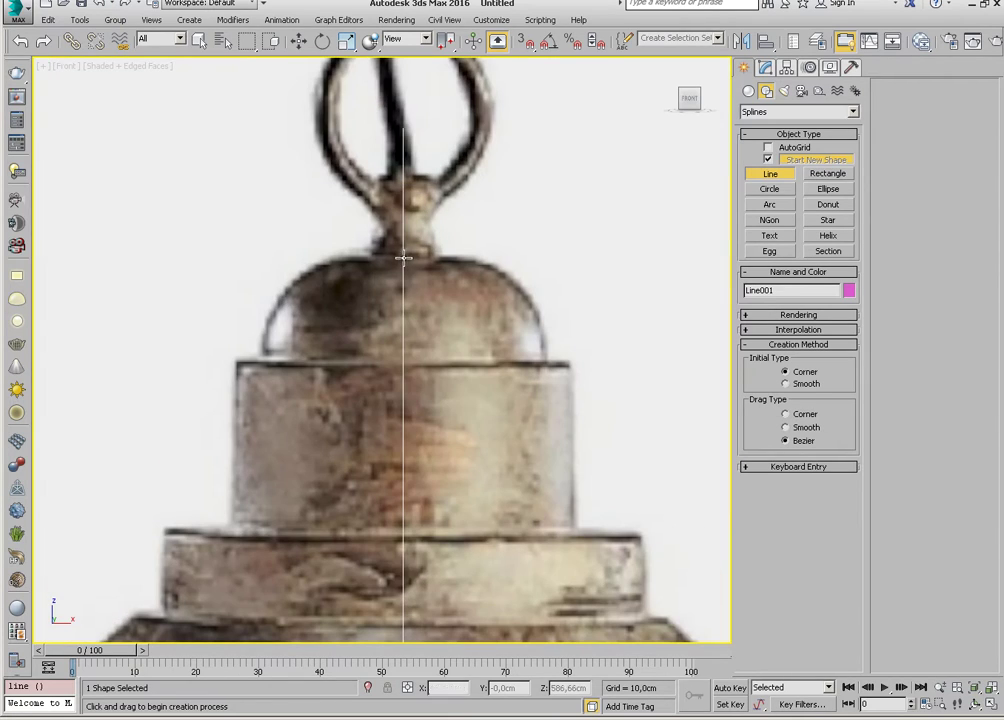
left_click(395, 257)
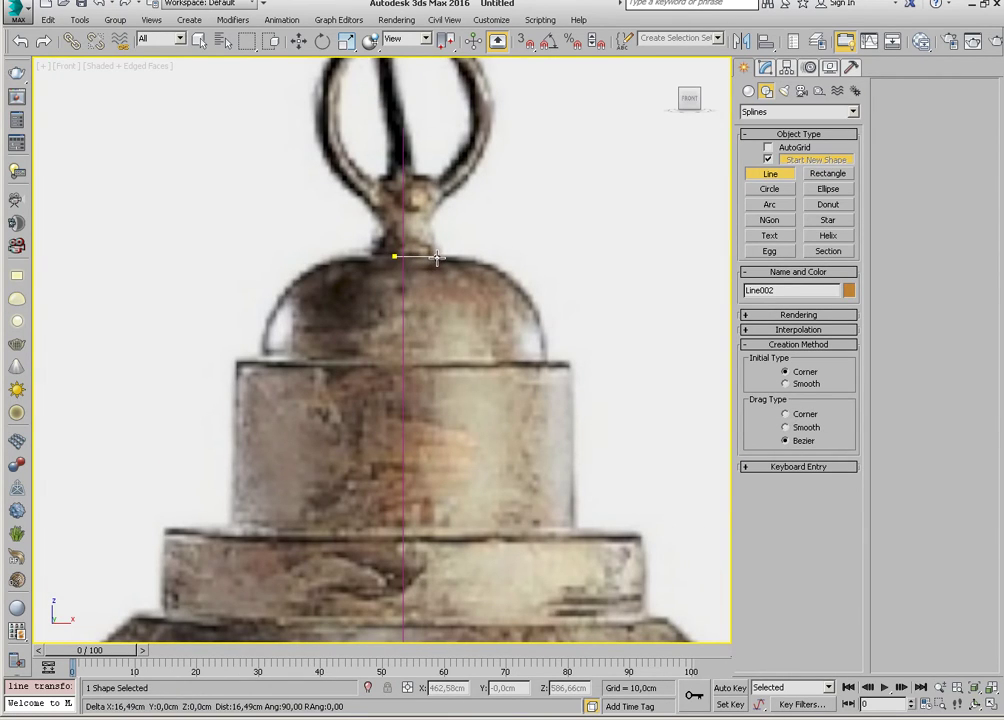
left_click(443, 257)
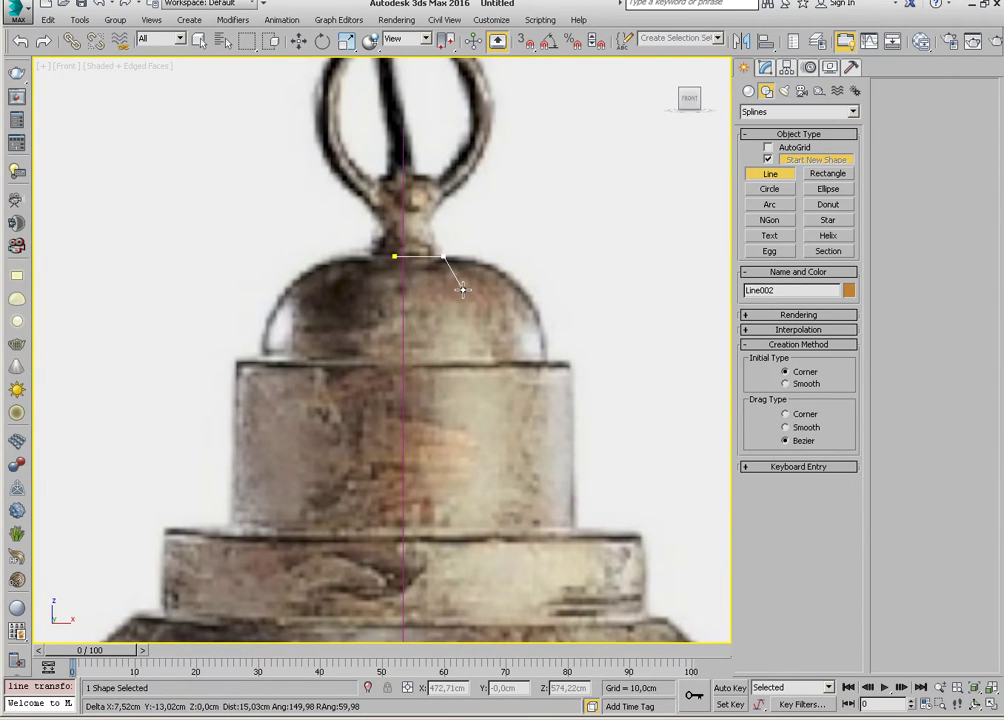
left_click(549, 258)
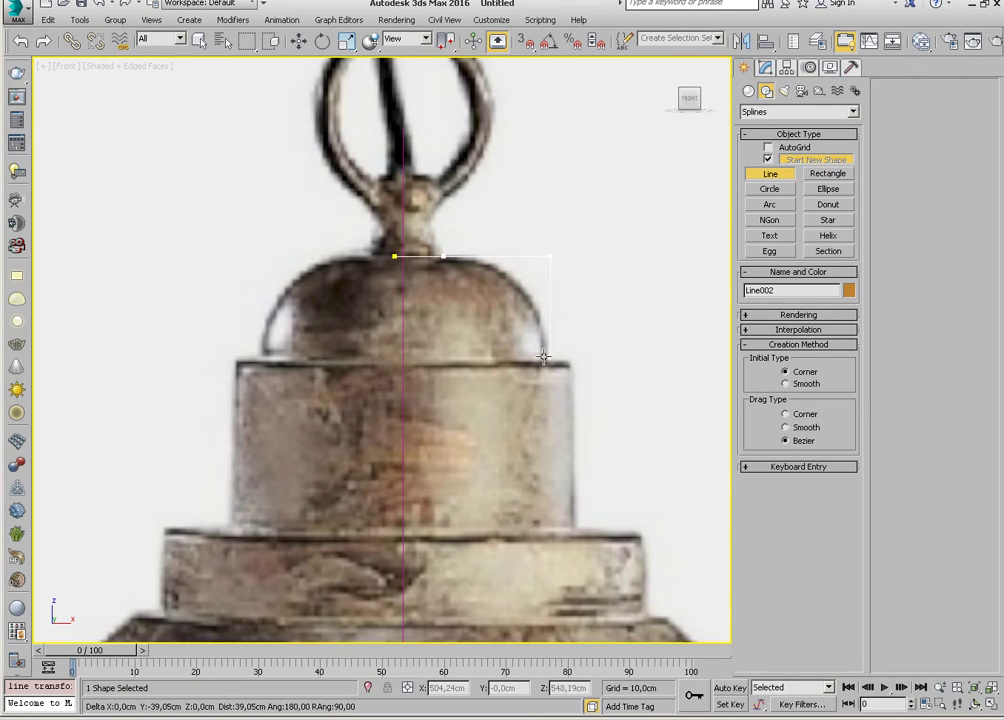
left_click(545, 359)
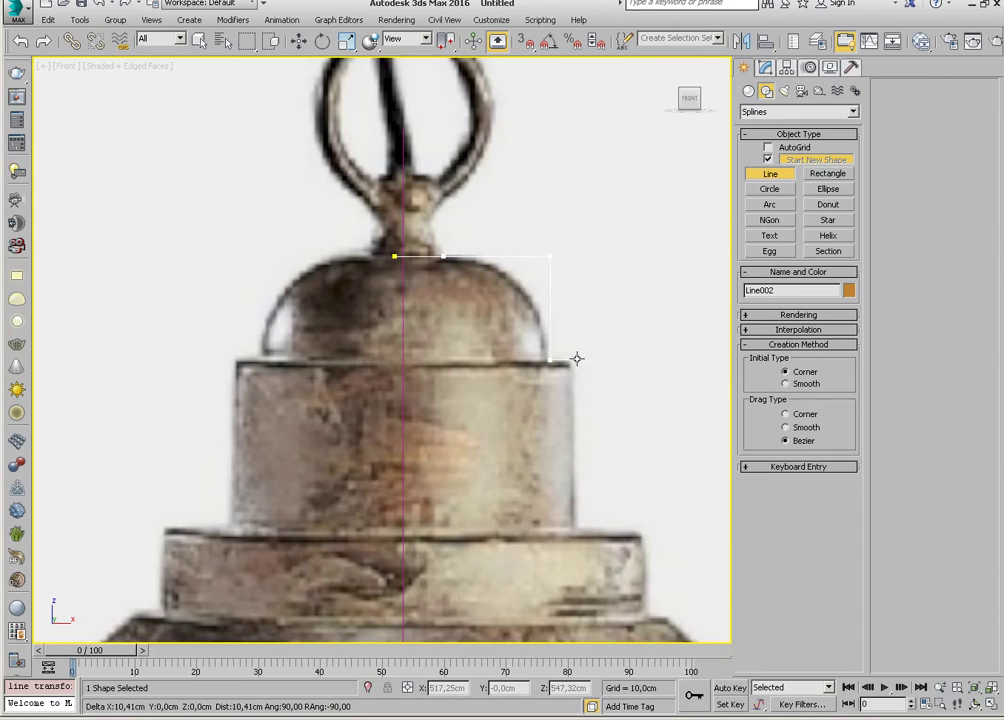
left_click(573, 359)
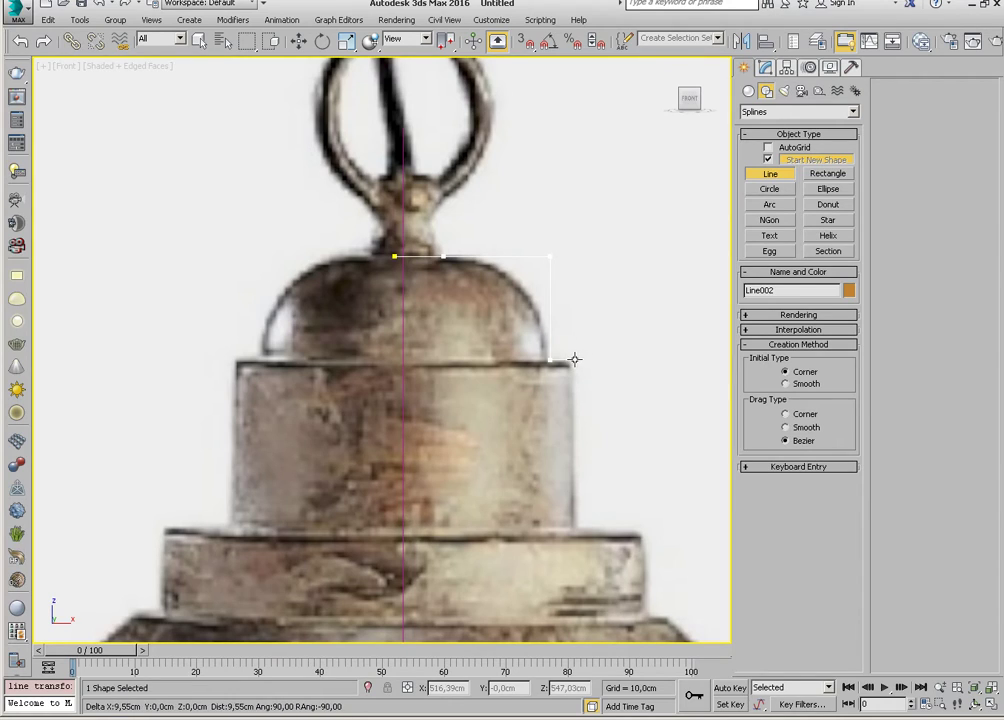
left_click(577, 529)
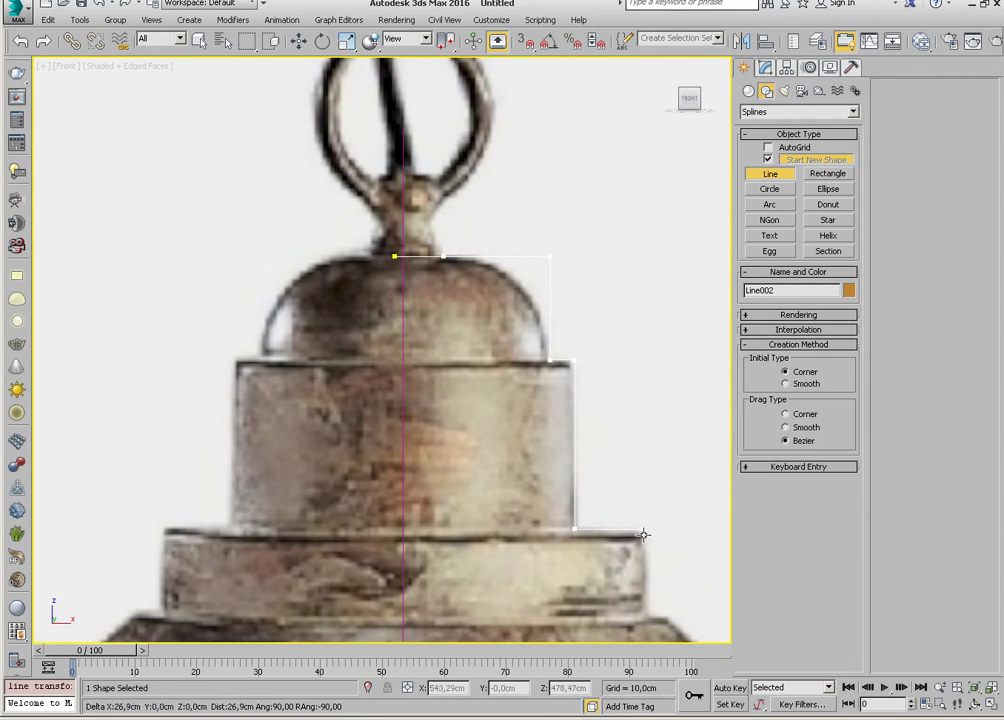
left_click(643, 617)
Add the shade's outer rim point and finish the profile spline.
mouse_move(668, 601)
middle_mouse_down()
mouse_move(484, 443)
mouse_move(417, 443)
middle_mouse_up()
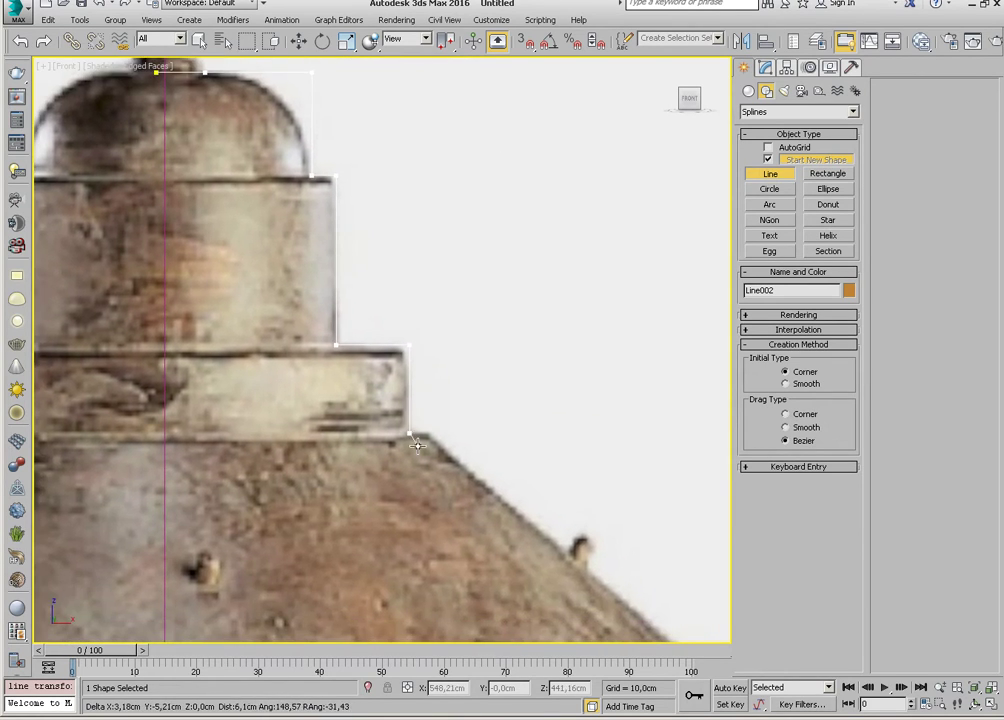
scroll(420, 435, "up", 5)
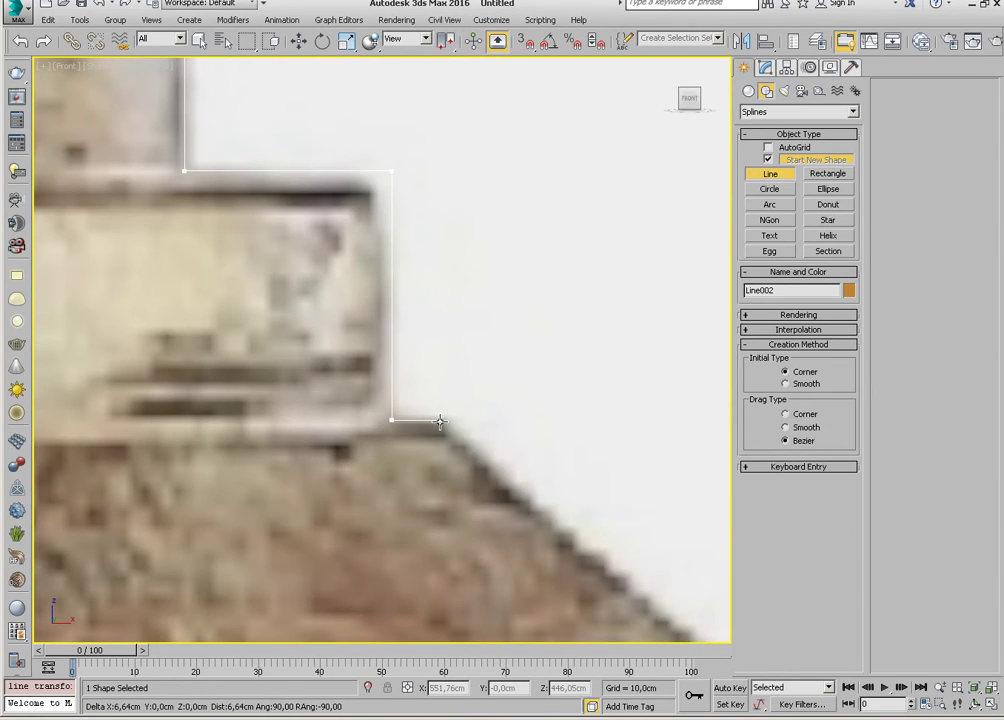
scroll(482, 459, "down", 8)
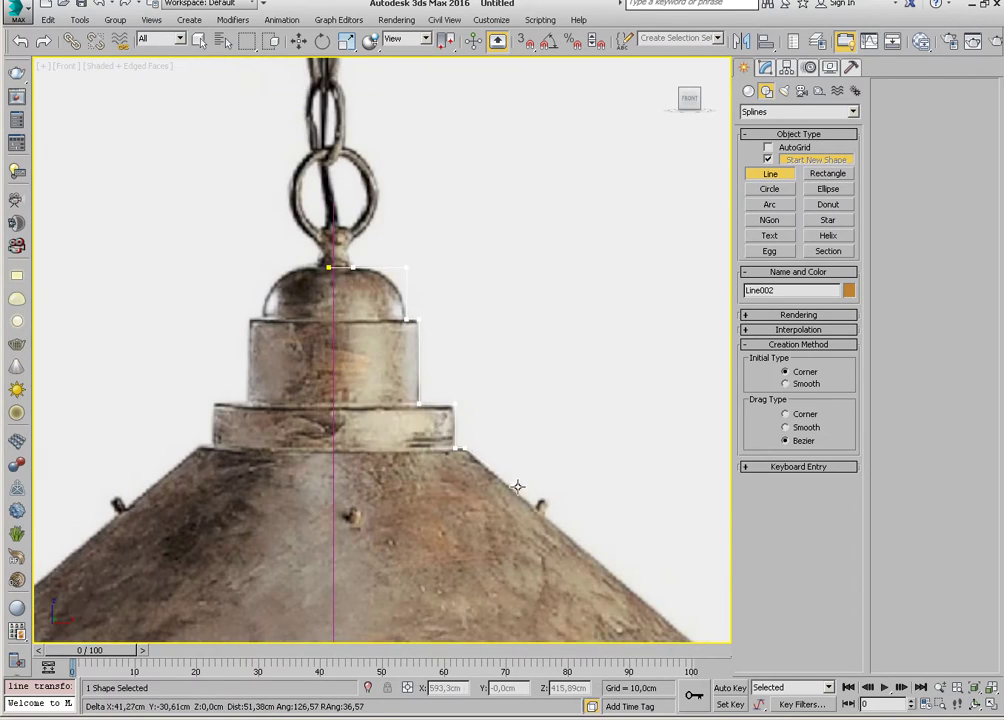
middle_click_drag(518, 486, 406, 363)
scroll(459, 410, "up", 2)
scroll(506, 463, "up", 3)
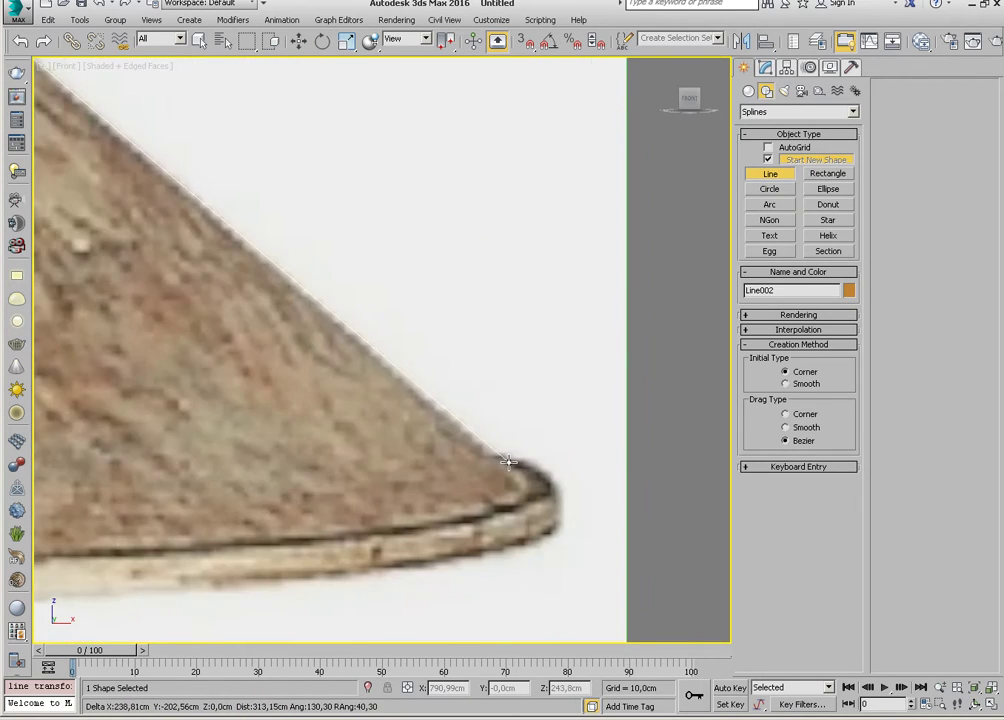
scroll(519, 475, "up", 3)
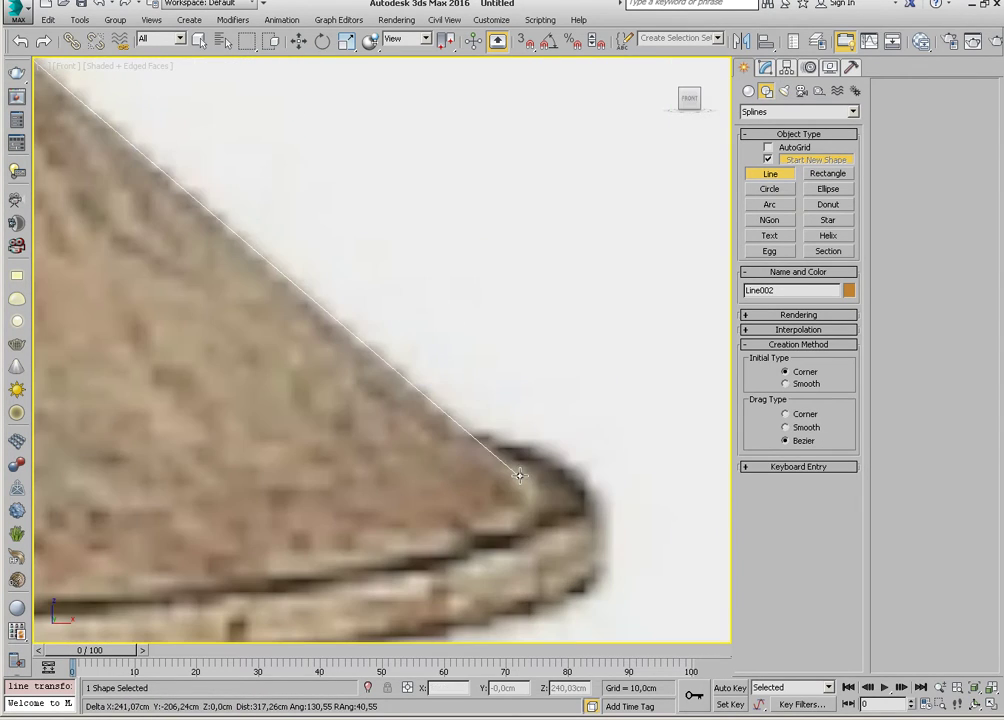
left_click(563, 506)
scroll(511, 511, "down", 3)
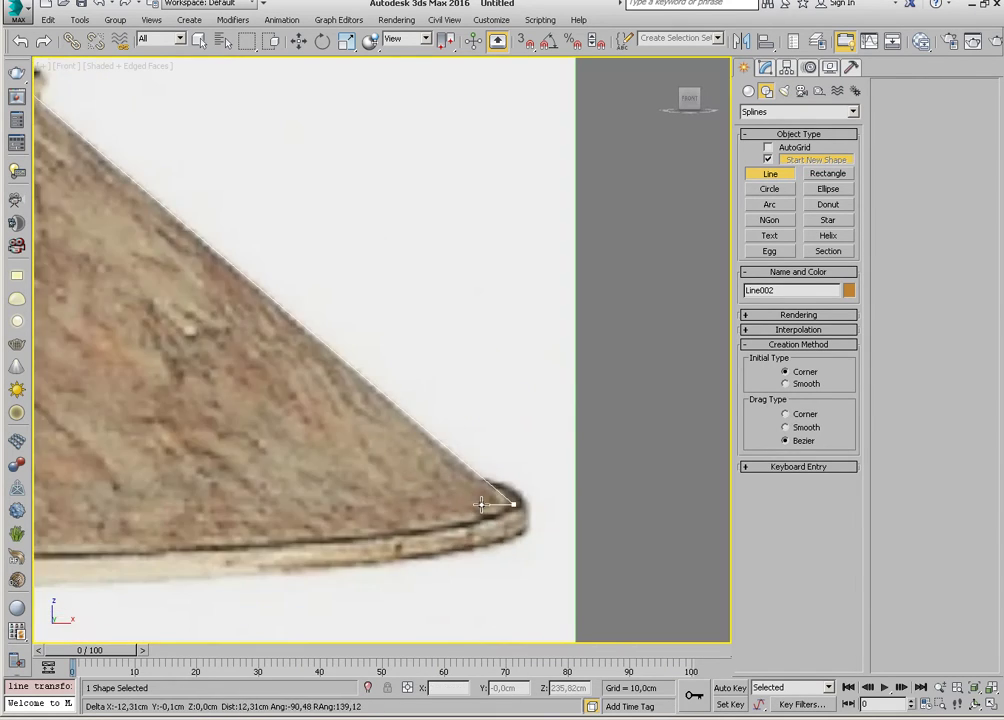
scroll(511, 511, "down", 2)
mouse_move(511, 511)
middle_mouse_down()
mouse_move(400, 497)
mouse_move(514, 497)
middle_mouse_up()
right_click(340, 370)
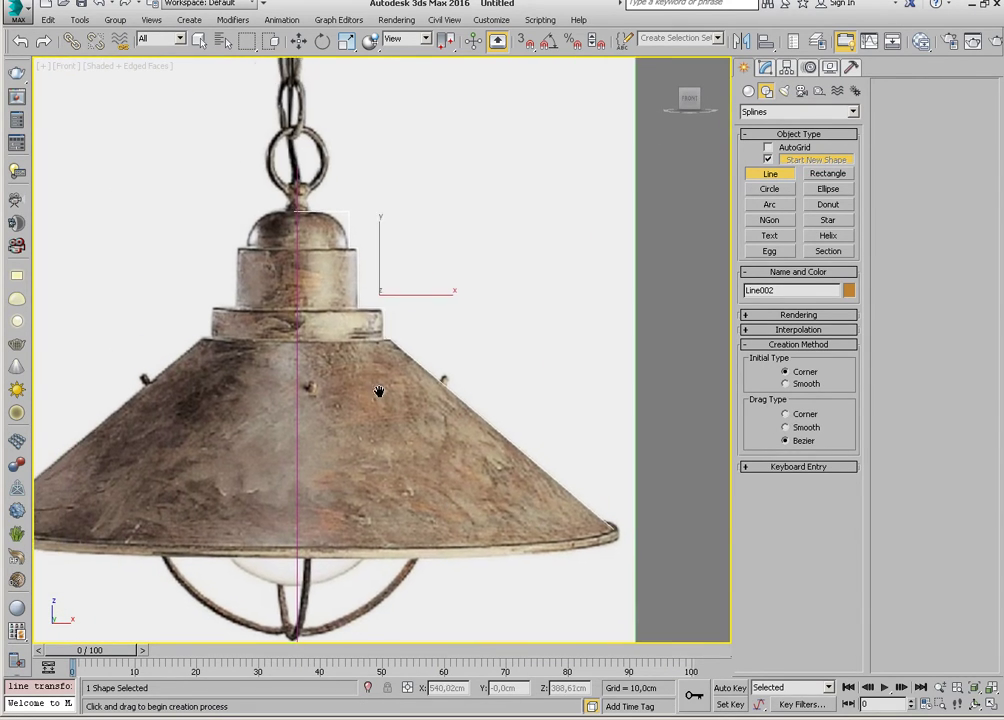
scroll(341, 311, "up", 3)
scroll(355, 315, "down", 2)
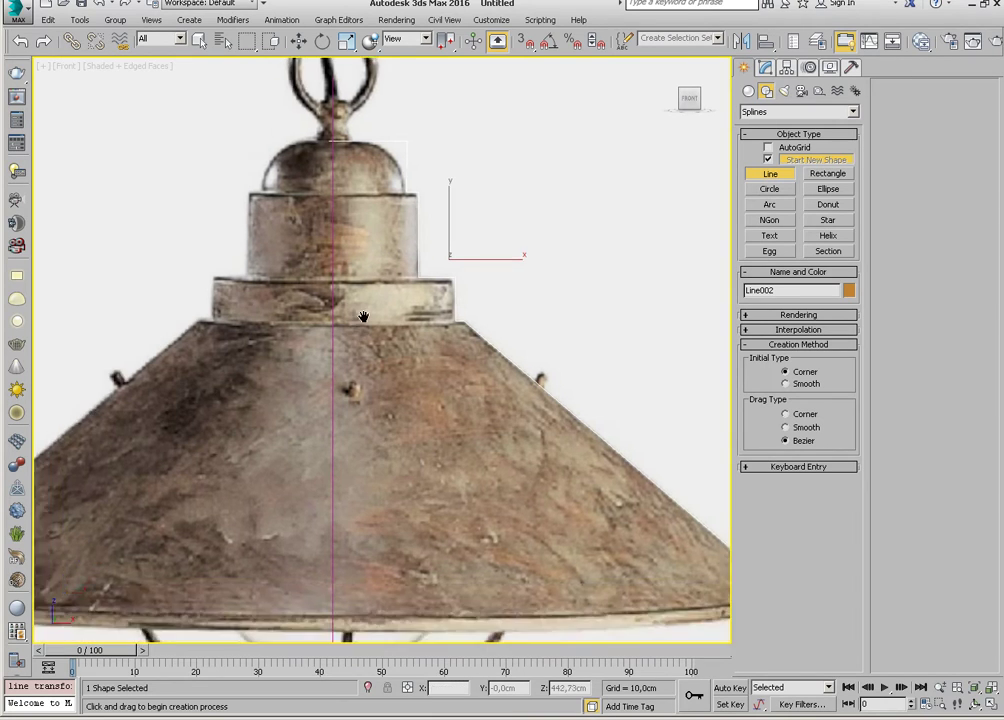
scroll(360, 316, "down", 3)
Draw a circle on the lamp's centre line and move it over the shade.
key("w")
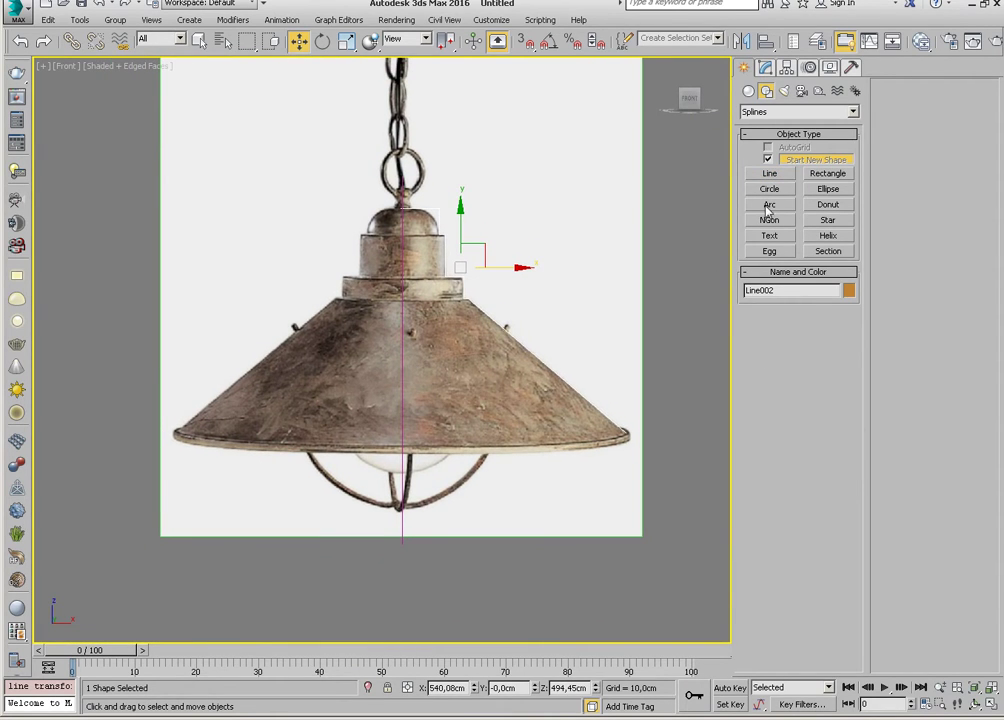
left_click(769, 189)
scroll(450, 350, "up", 1)
scroll(400, 390, "up", 4)
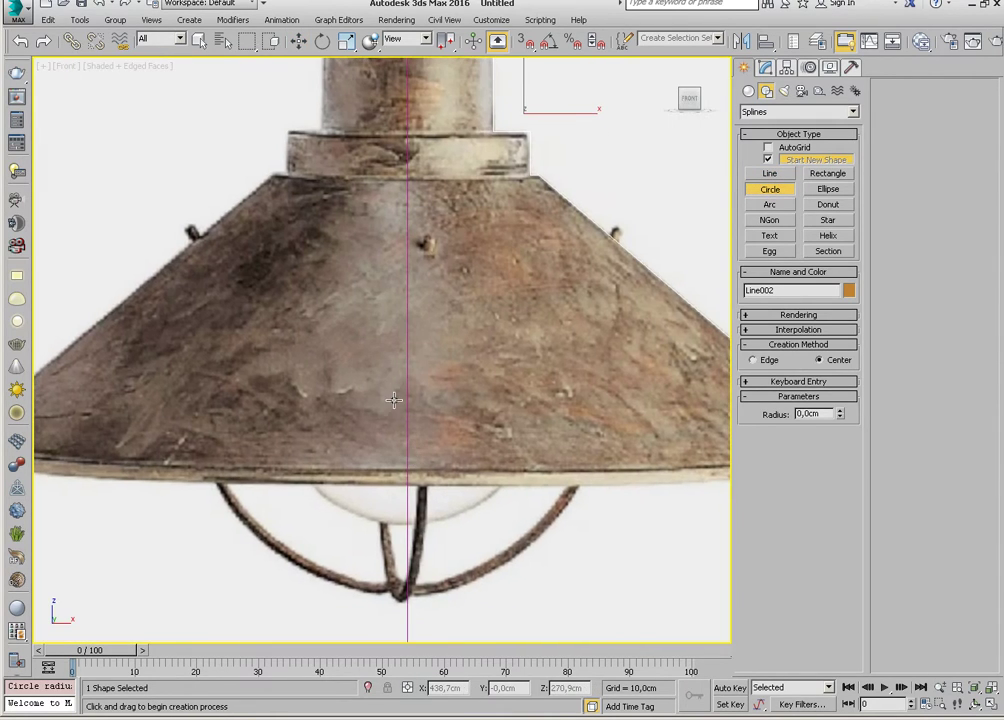
left_click_drag(394, 400, 452, 472)
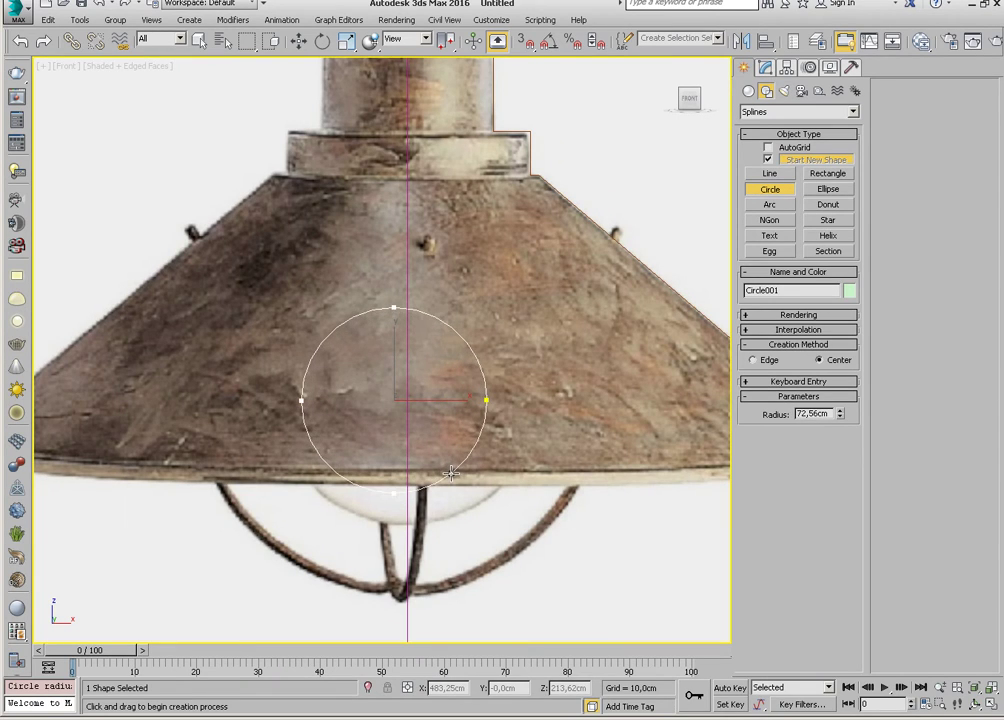
key("w")
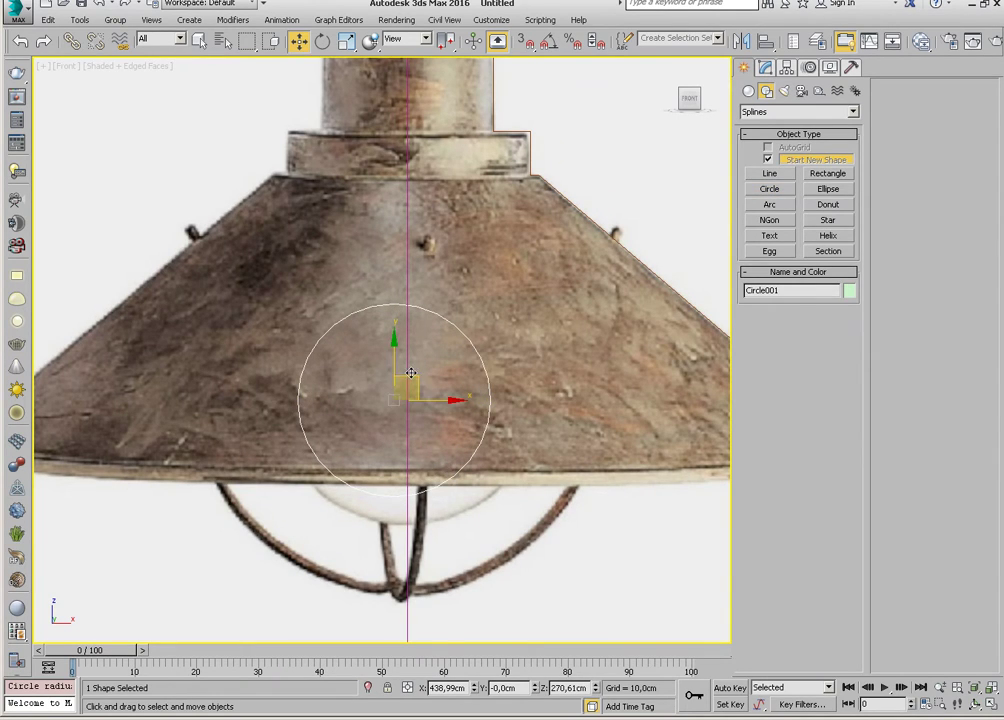
left_click_drag(410, 373, 424, 391)
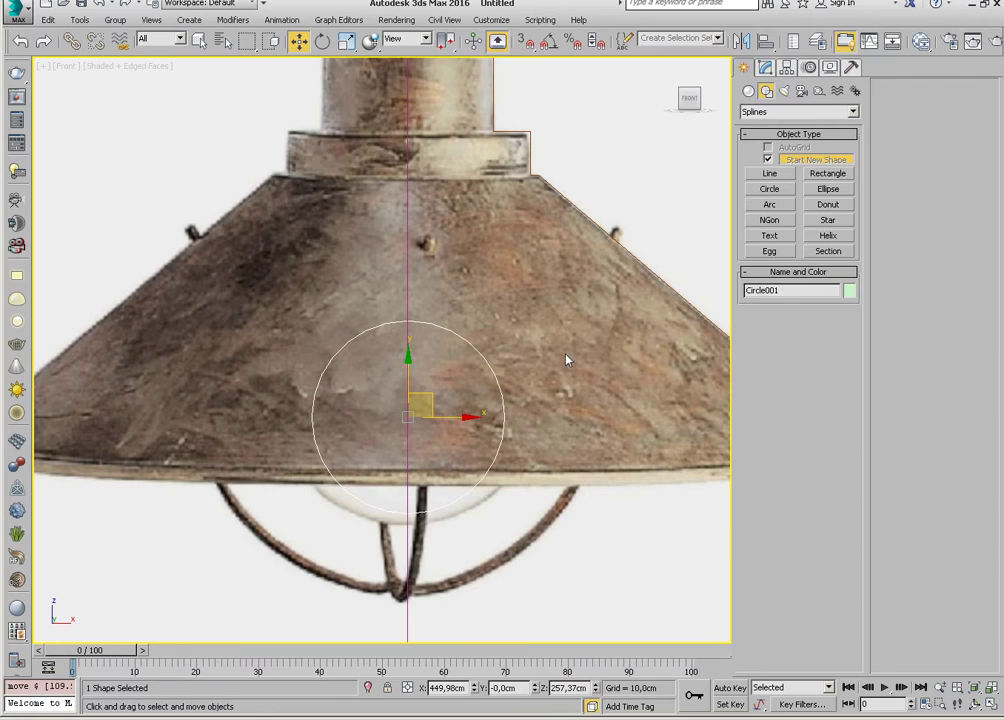
Enlarge the circle's radius to 90.31 cm and position it over the lamp's globe.
left_click(765, 67)
left_click_drag(840, 306, 840, 291)
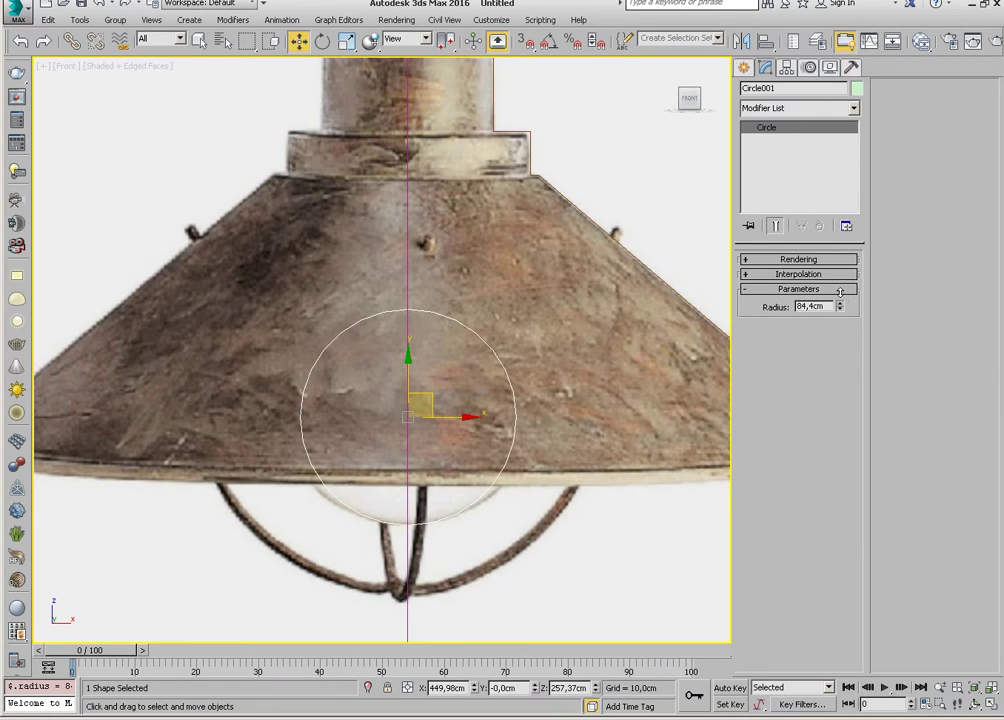
middle_click_drag(475, 262, 436, 344)
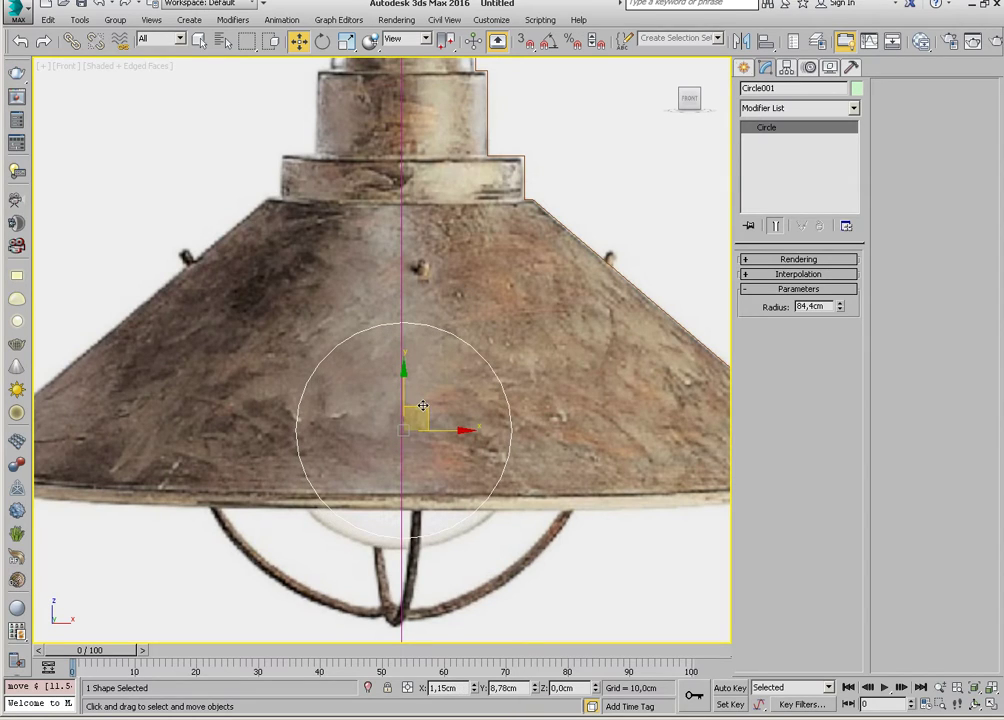
left_click_drag(421, 416, 420, 409)
left_click_drag(842, 306, 842, 297)
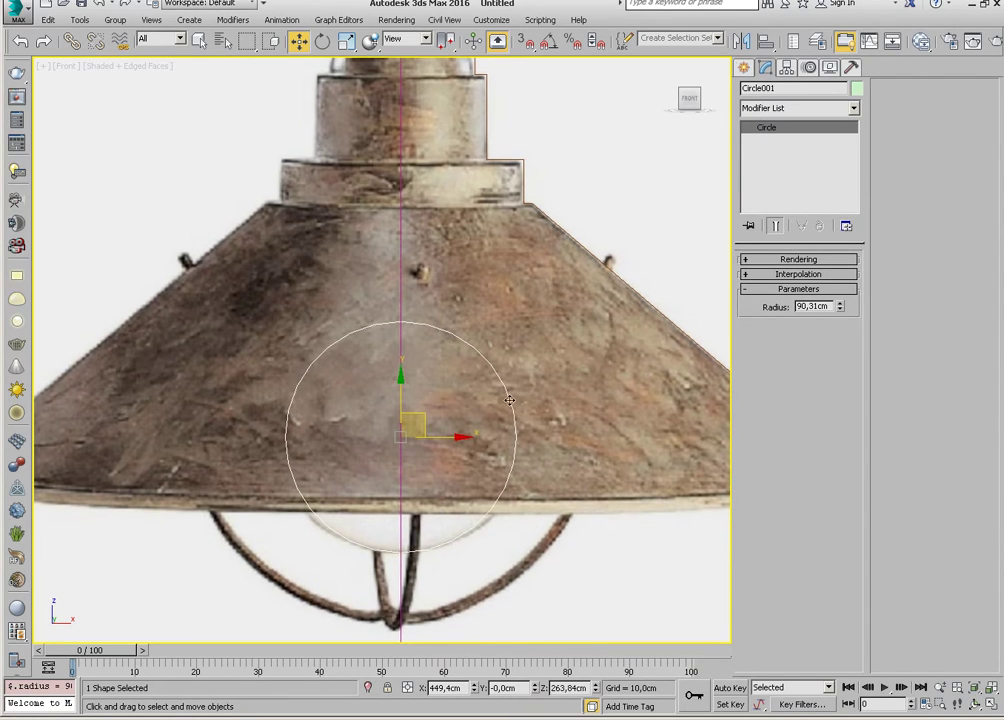
scroll(418, 395, "down", 2)
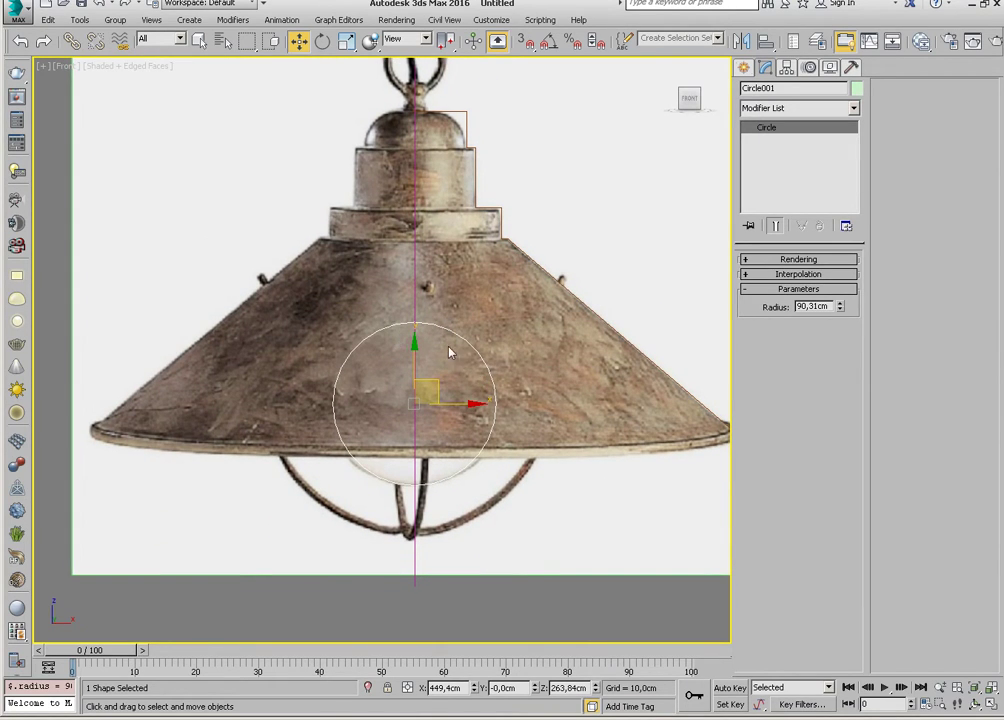
middle_click_drag(425, 293, 437, 317)
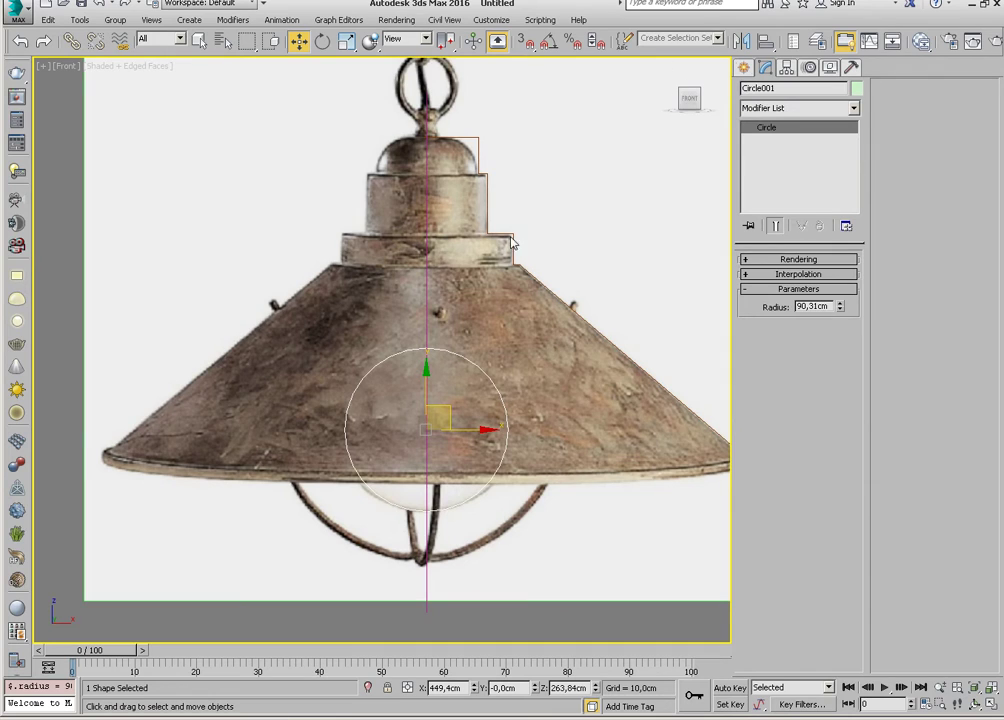
mouse_move(403, 280)
middle_mouse_down()
mouse_move(455, 296)
mouse_move(464, 317)
middle_mouse_up()
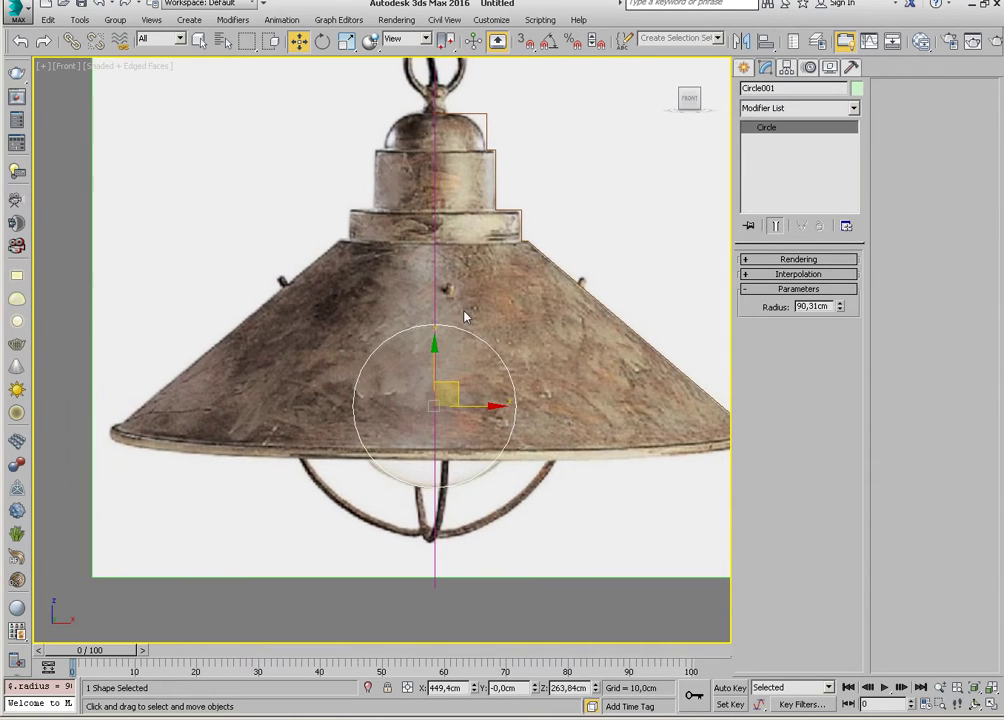
left_click(744, 67)
Start a new line at the shade top, running straight up and stepping left along the collar.
left_click(770, 173)
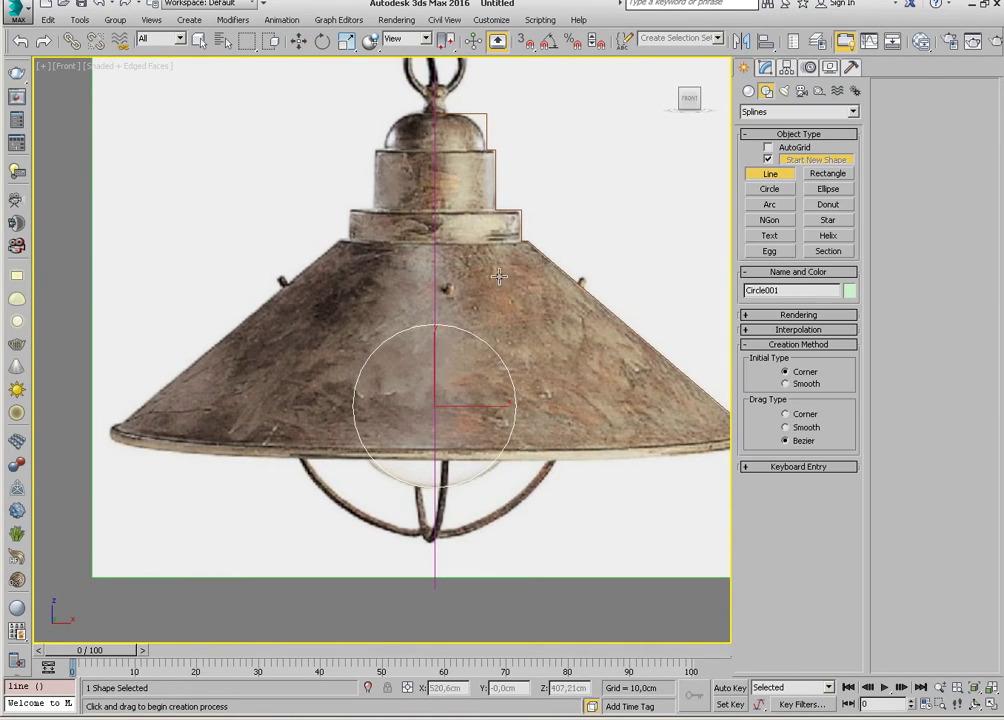
scroll(454, 350, "up", 2)
scroll(454, 350, "up", 5)
middle_click_drag(454, 350, 450, 367)
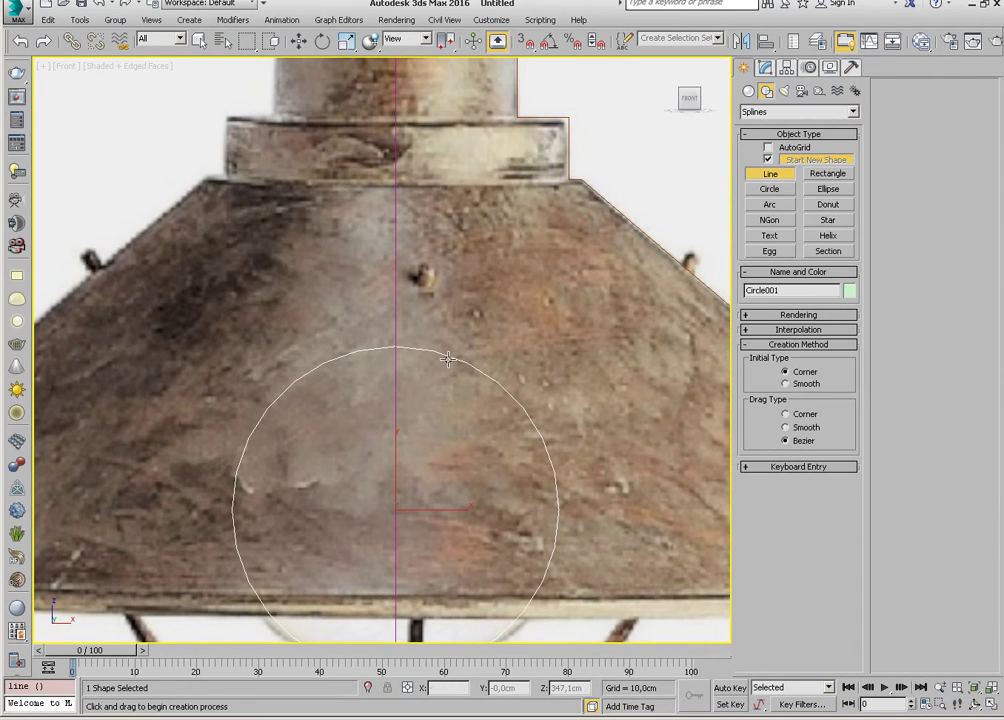
left_click(484, 376)
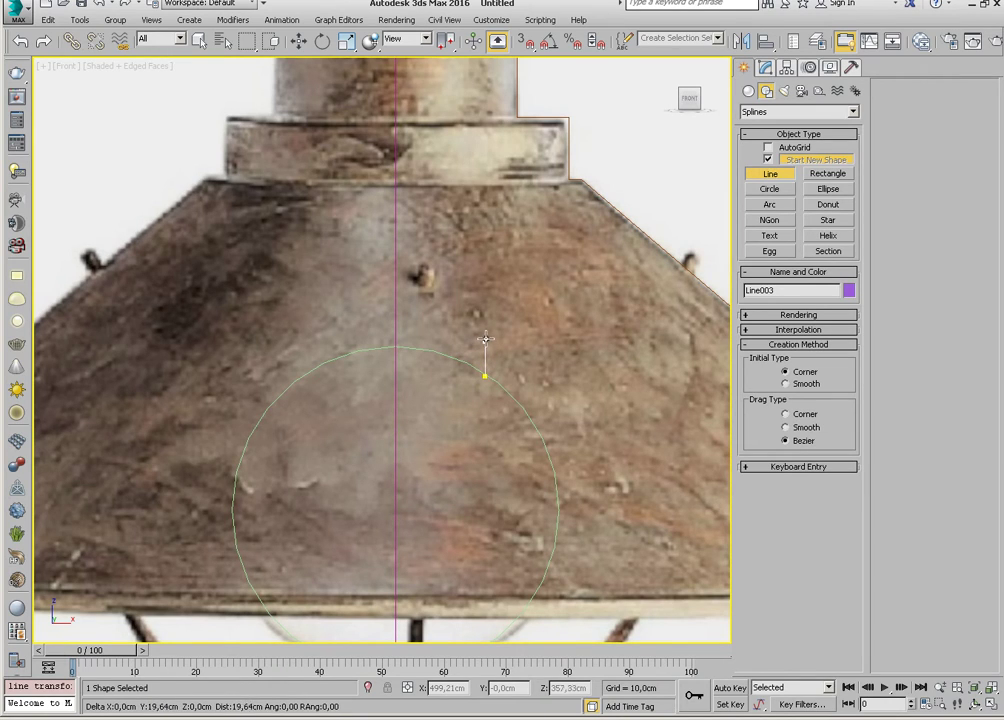
left_click(485, 263)
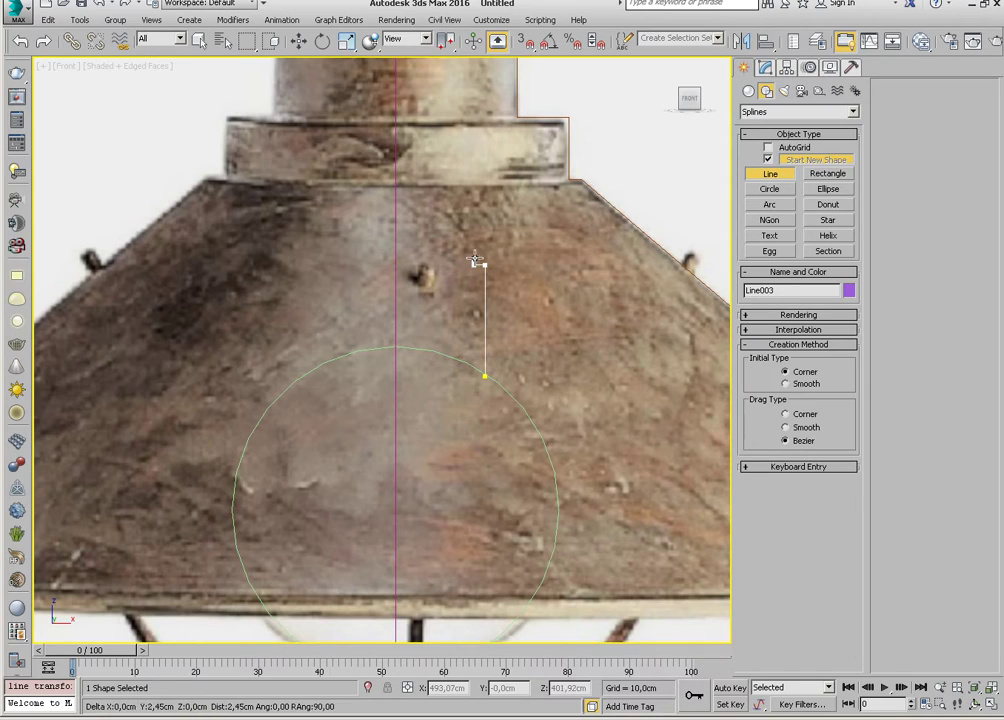
left_click(475, 249)
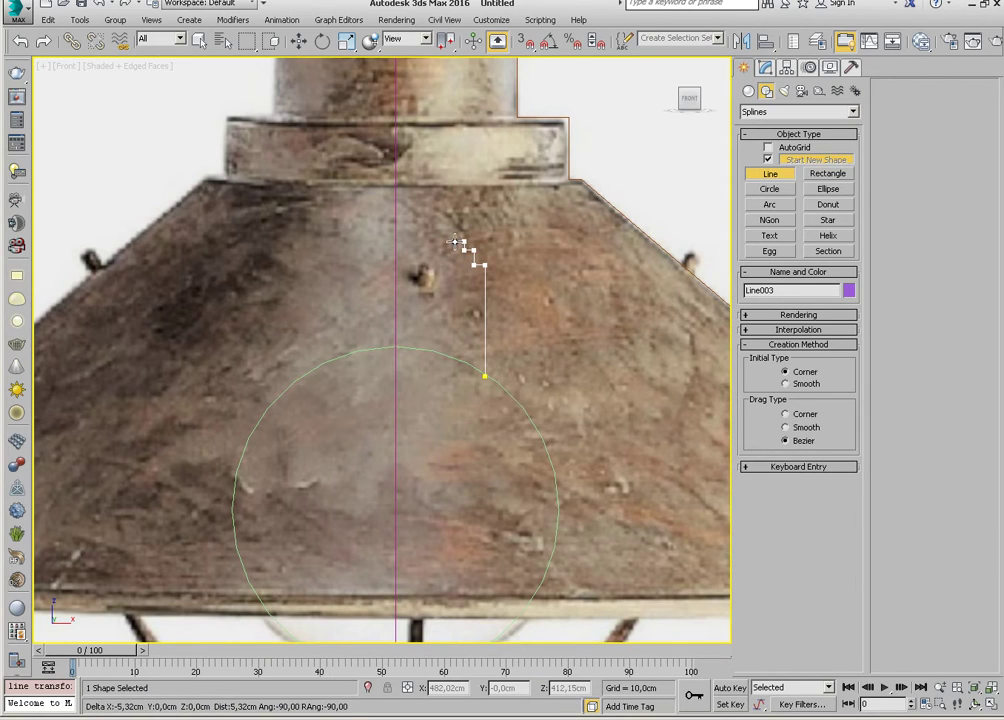
left_click(455, 241)
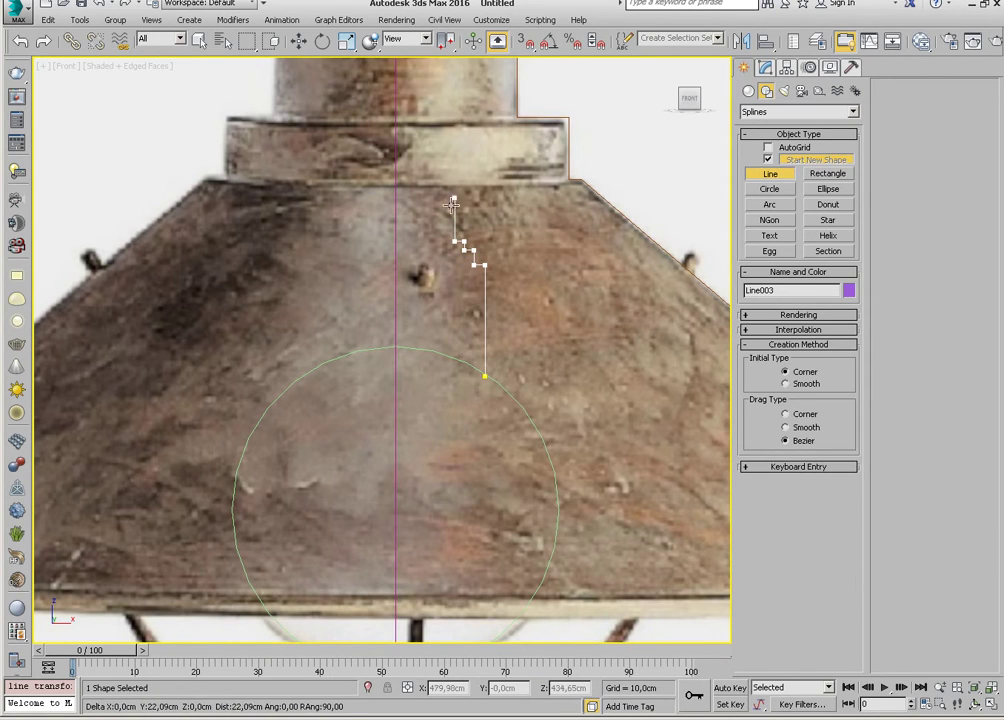
Continue the profile across the step, down to the ledge, up to the collar top, ending at the axis.
left_click(455, 234)
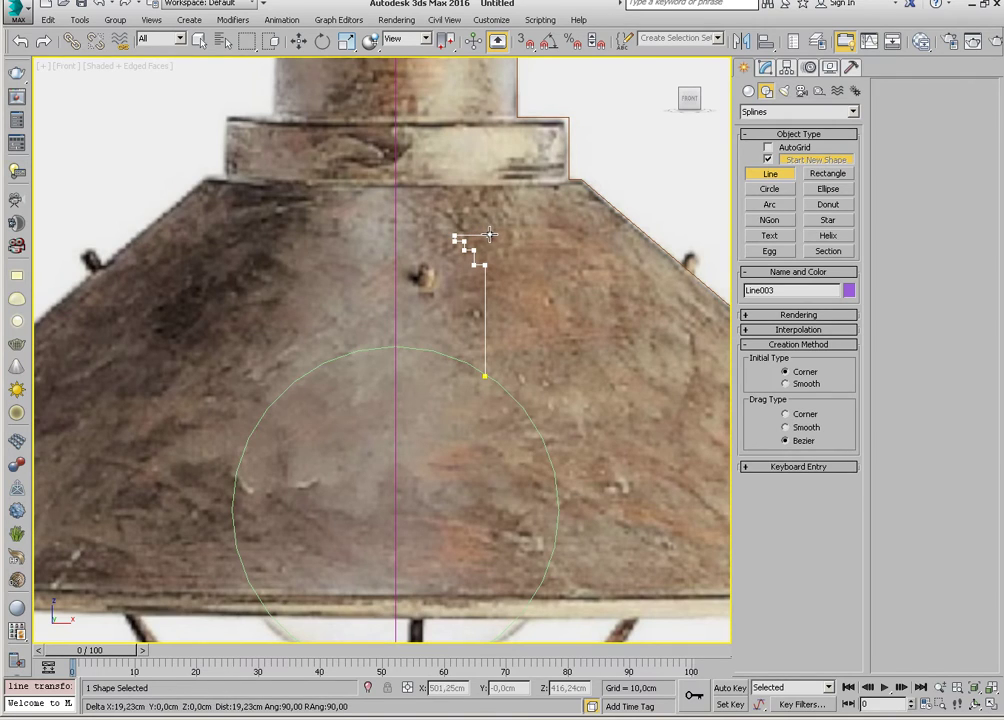
left_click(490, 235)
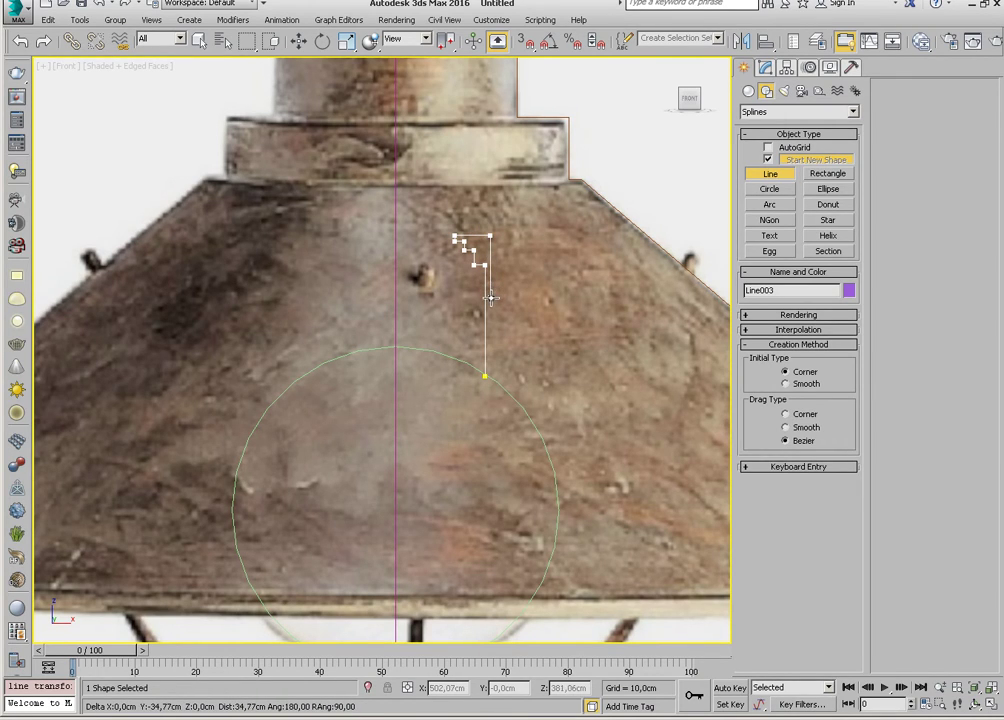
left_click(490, 297)
left_click(500, 297)
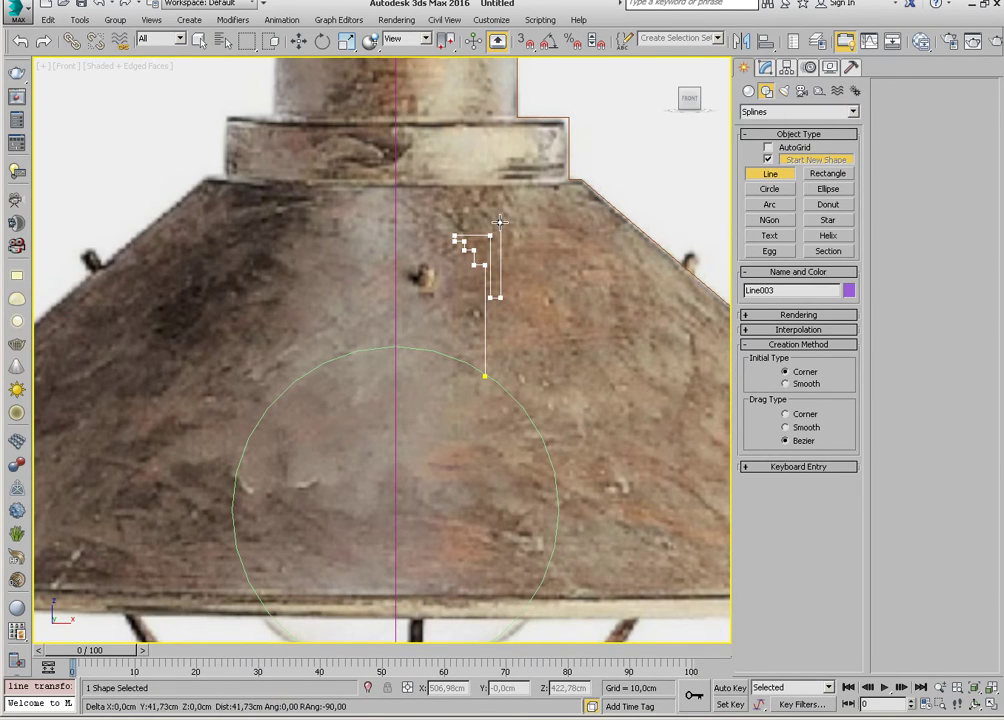
left_click(500, 160)
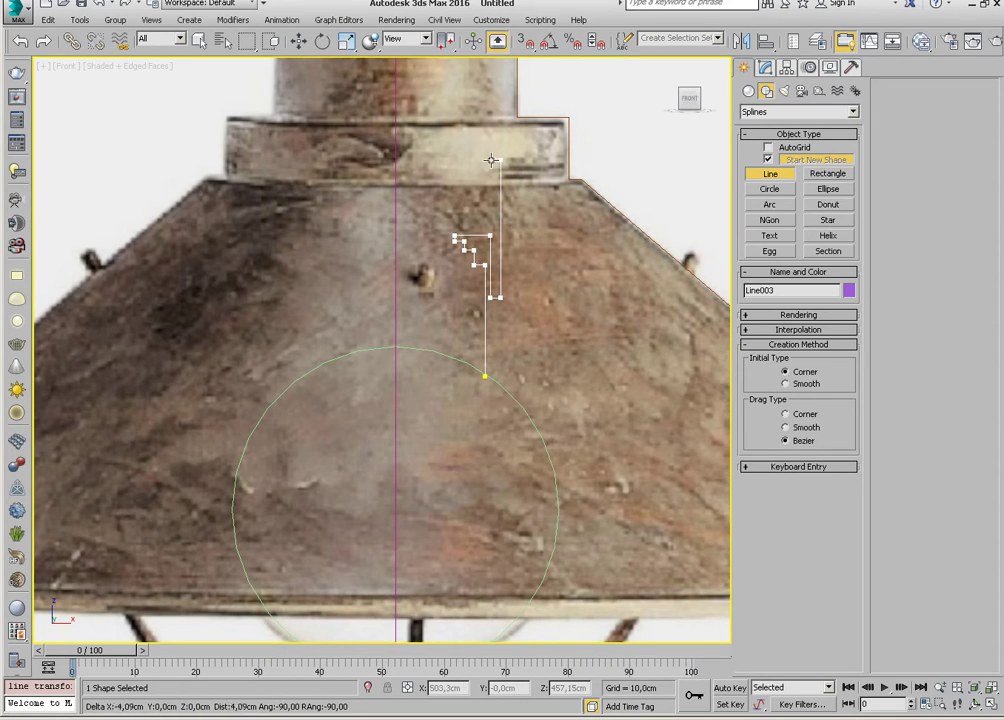
left_click(385, 160)
right_click(366, 237)
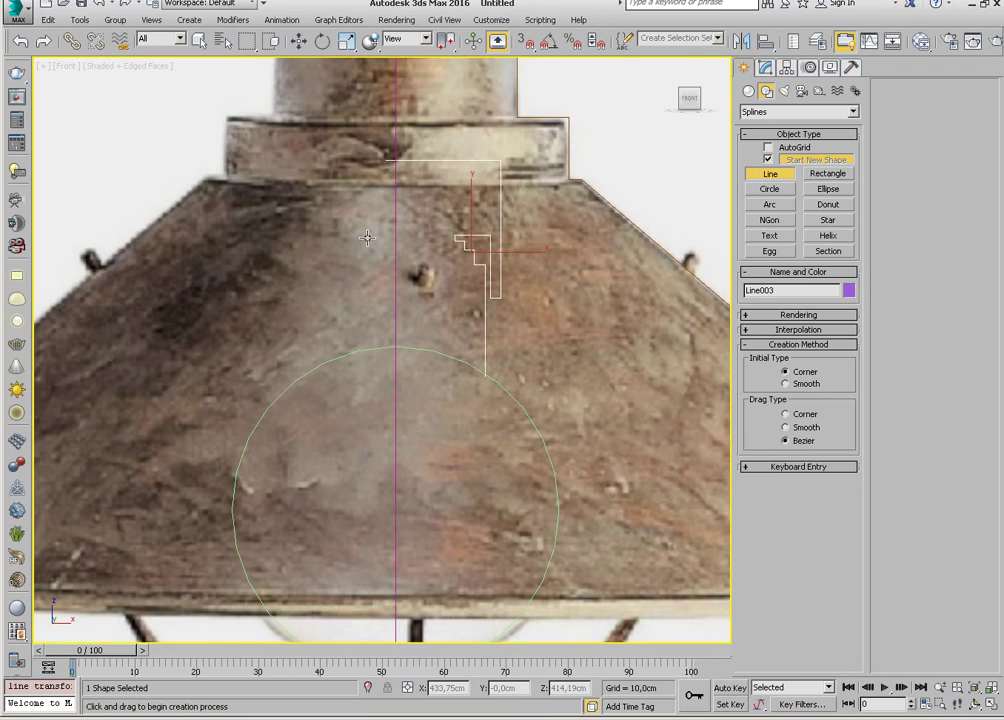
Switch to Select and Move and bring the lamp's top into view.
scroll(462, 370, "down", 3)
scroll(470, 327, "up", 1)
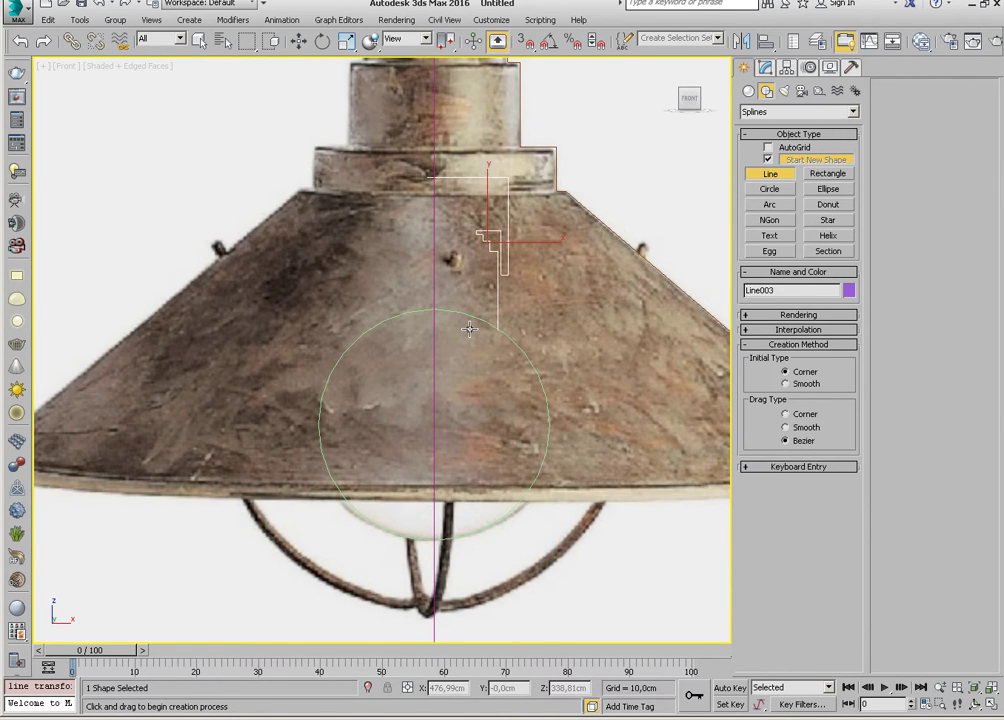
scroll(472, 335, "up", 1)
scroll(485, 352, "up", 1)
key("w")
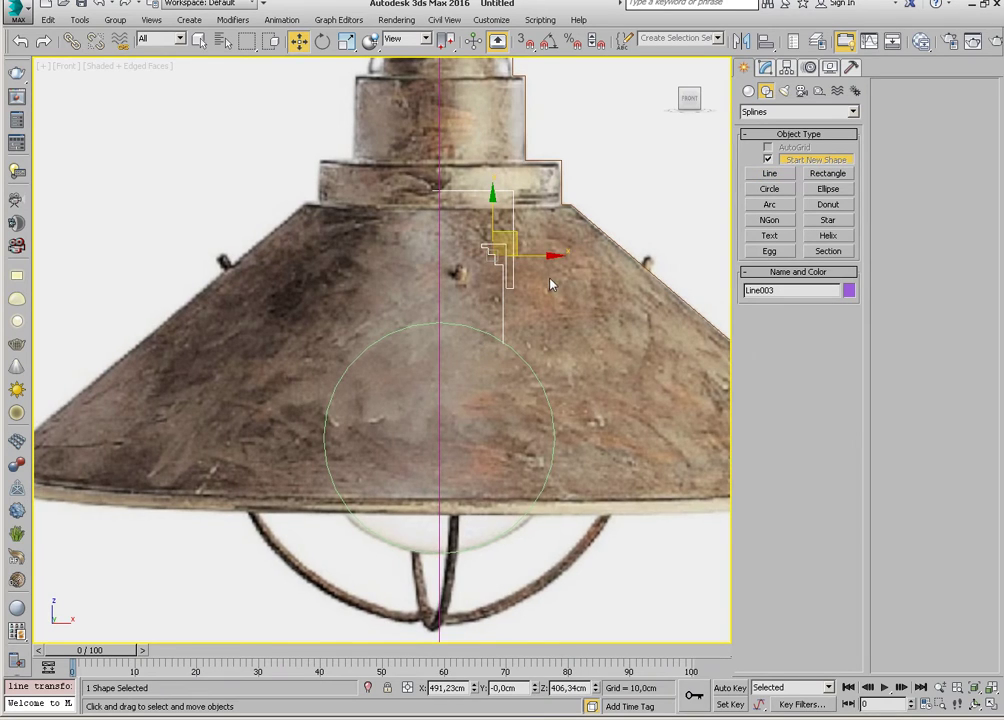
mouse_move(431, 217)
middle_mouse_down()
mouse_move(308, 256)
mouse_move(362, 262)
mouse_move(409, 292)
middle_mouse_up()
Select Line002 in the Modify panel and enter Vertex sub-object level for its cap points.
left_click(352, 159)
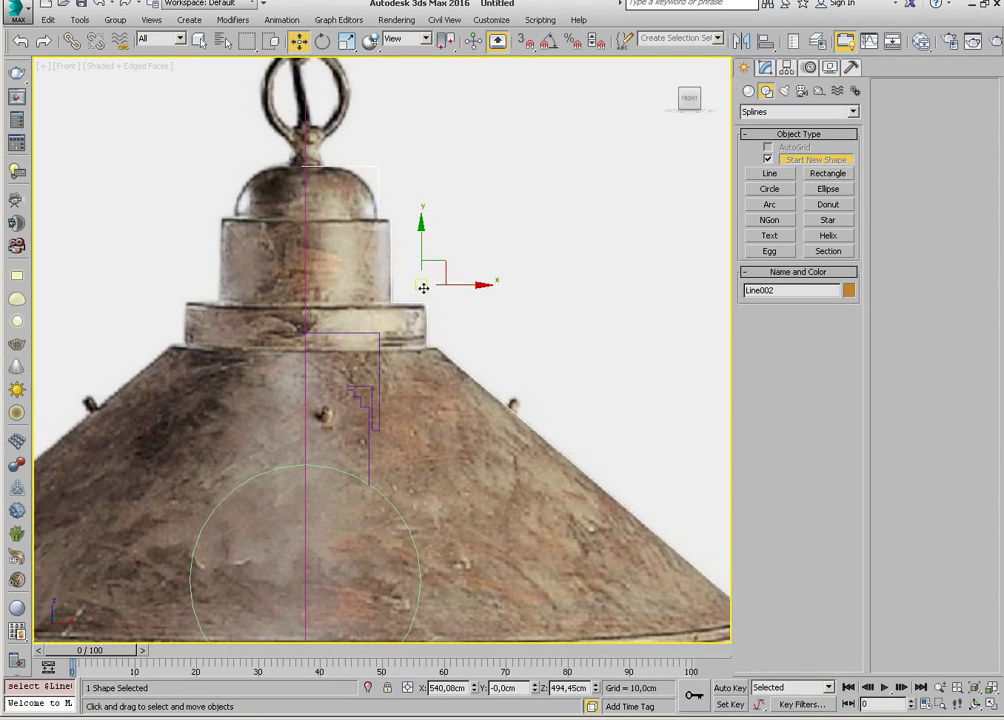
left_click(765, 67)
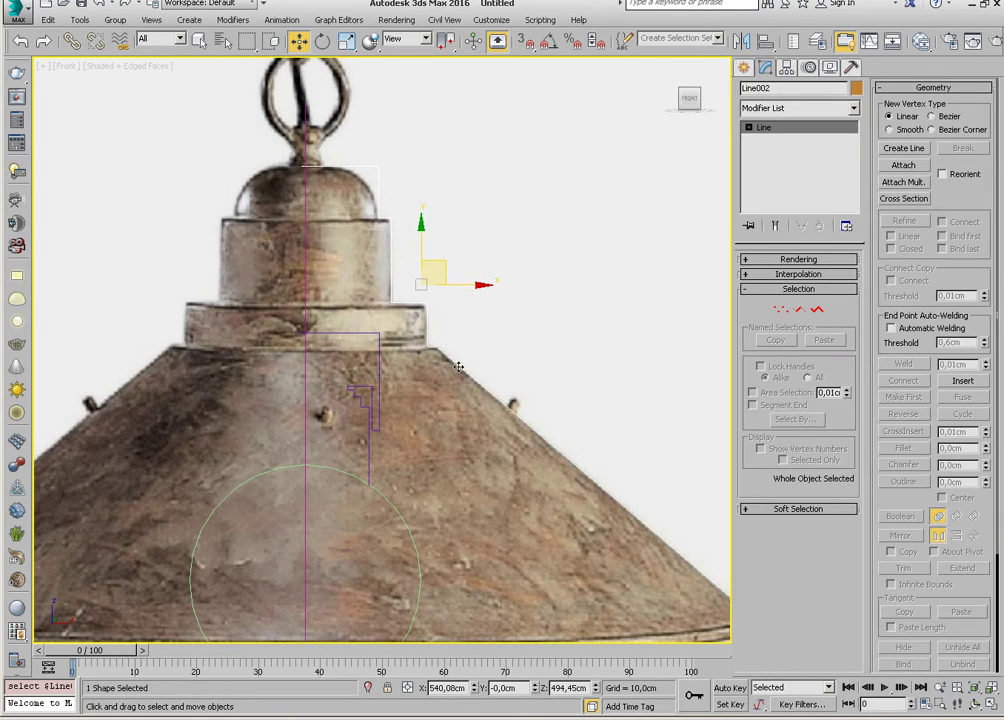
right_click(367, 252)
mouse_move(410, 401)
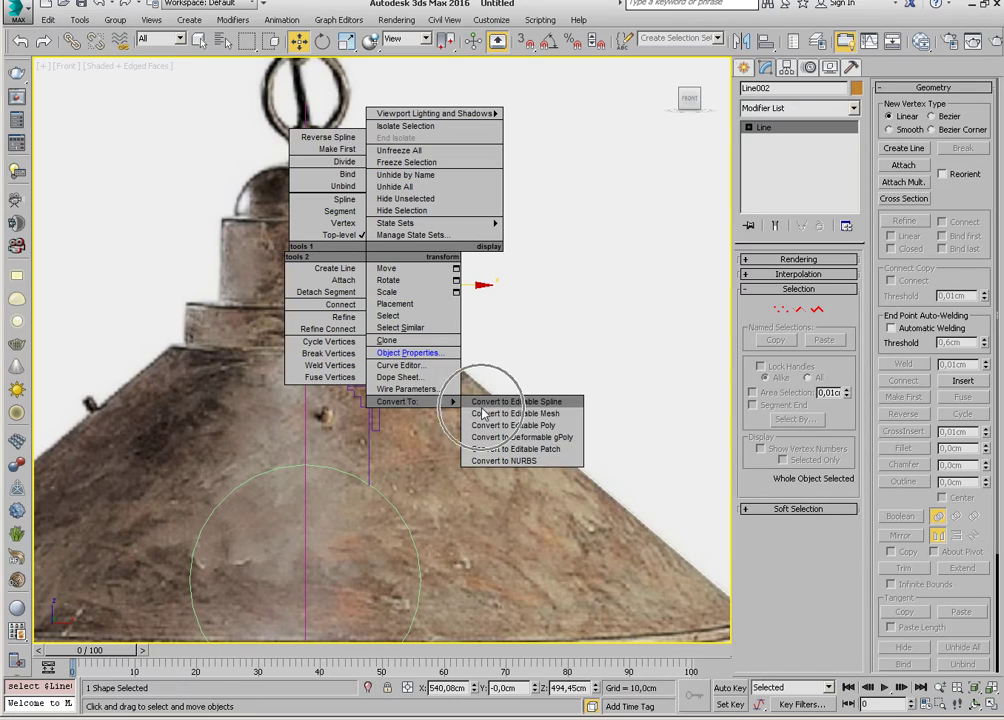
left_click(558, 322)
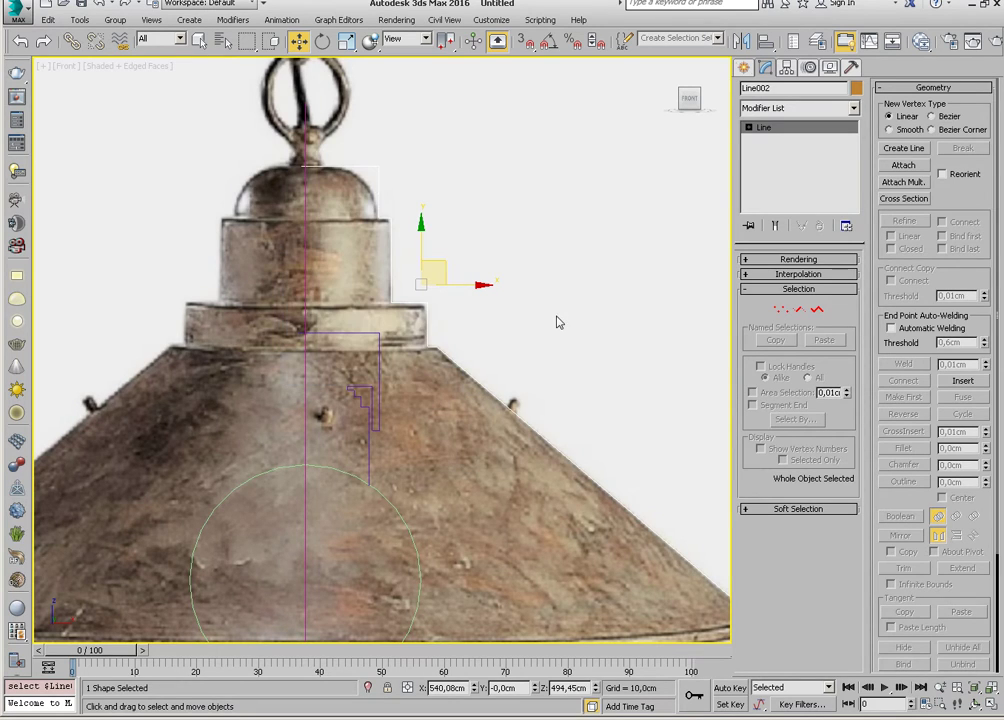
left_click(781, 310)
scroll(470, 235, "up", 2)
scroll(430, 260, "up", 2)
Fillet the cap's corner vertex, then undo a fillet attempt on the right corner.
scroll(413, 250, "up", 3)
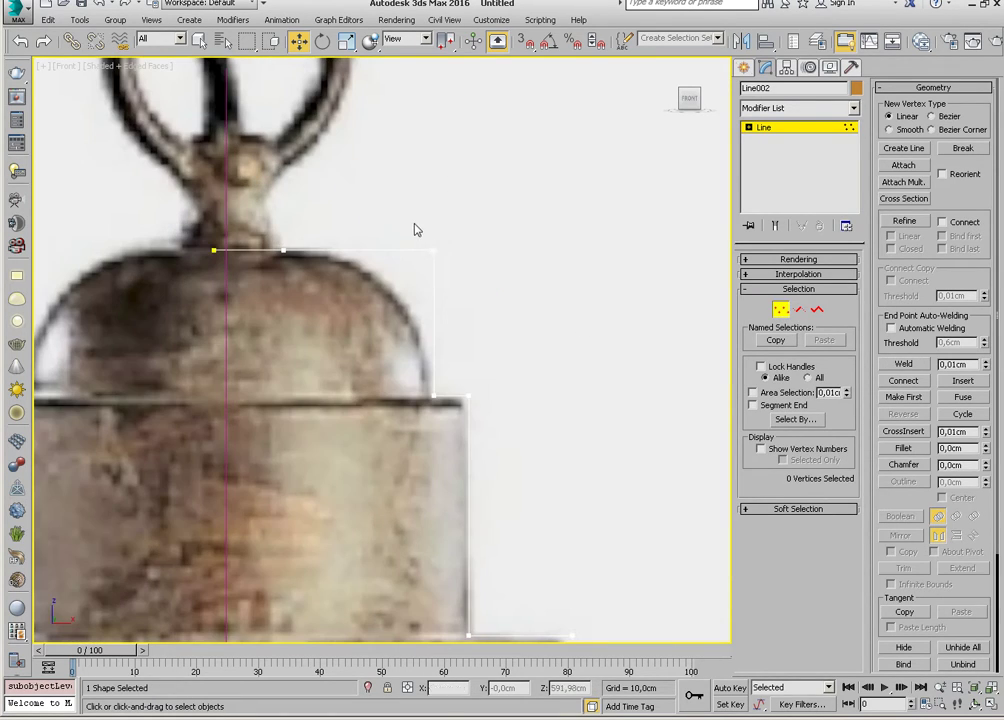
left_click_drag(415, 229, 455, 272)
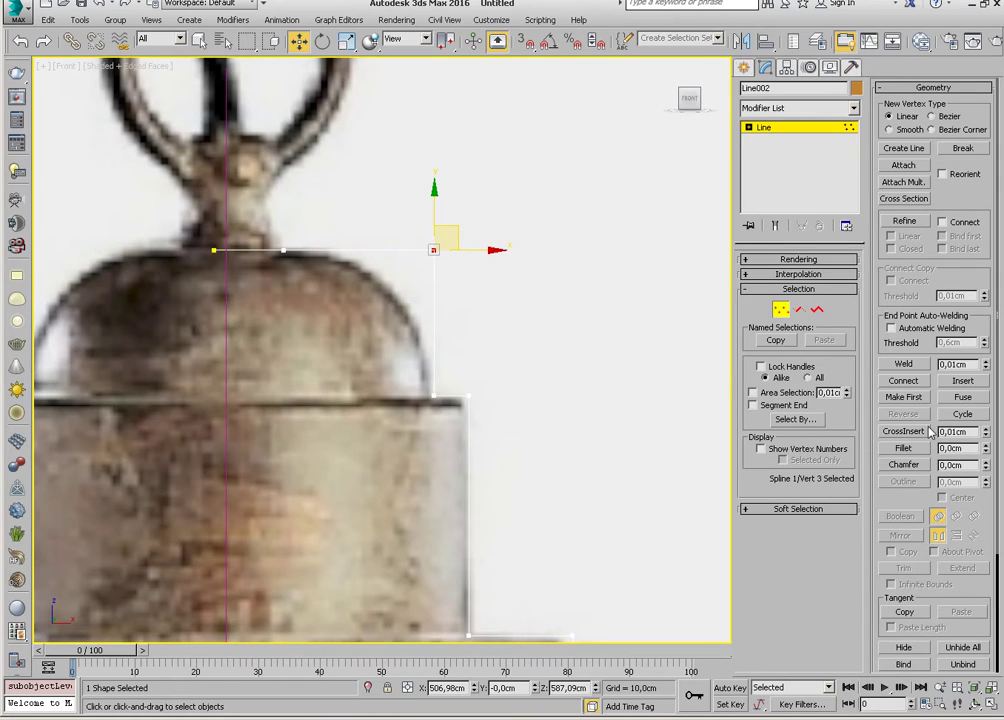
left_click(904, 448)
left_click_drag(435, 242, 440, 132)
scroll(446, 341, "up", 2)
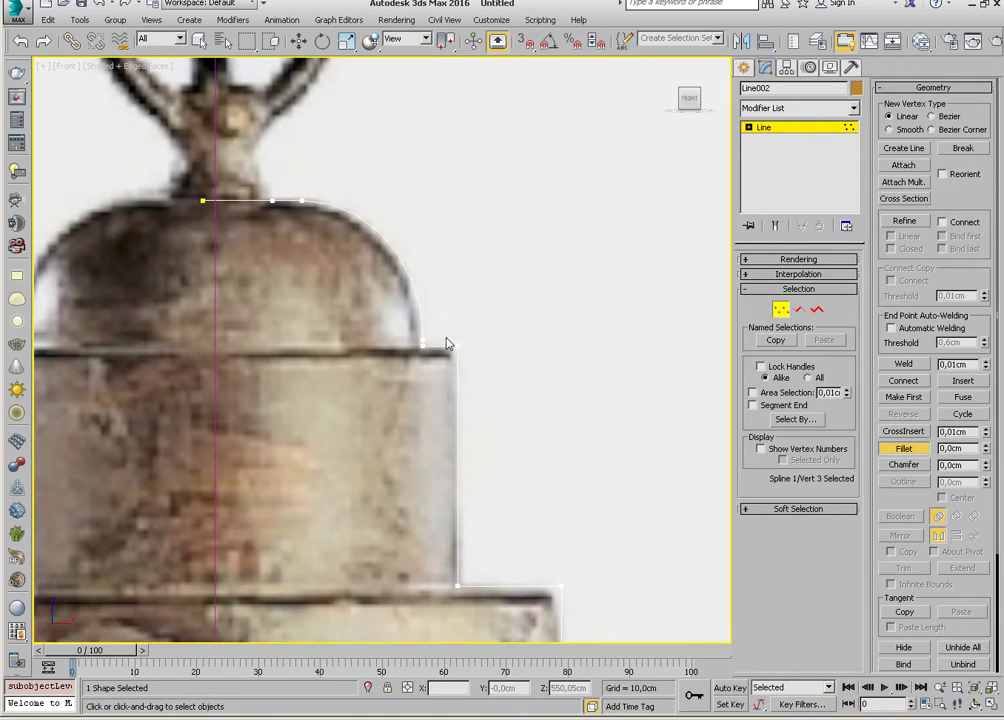
scroll(466, 359, "up", 2)
left_click_drag(456, 337, 460, 314)
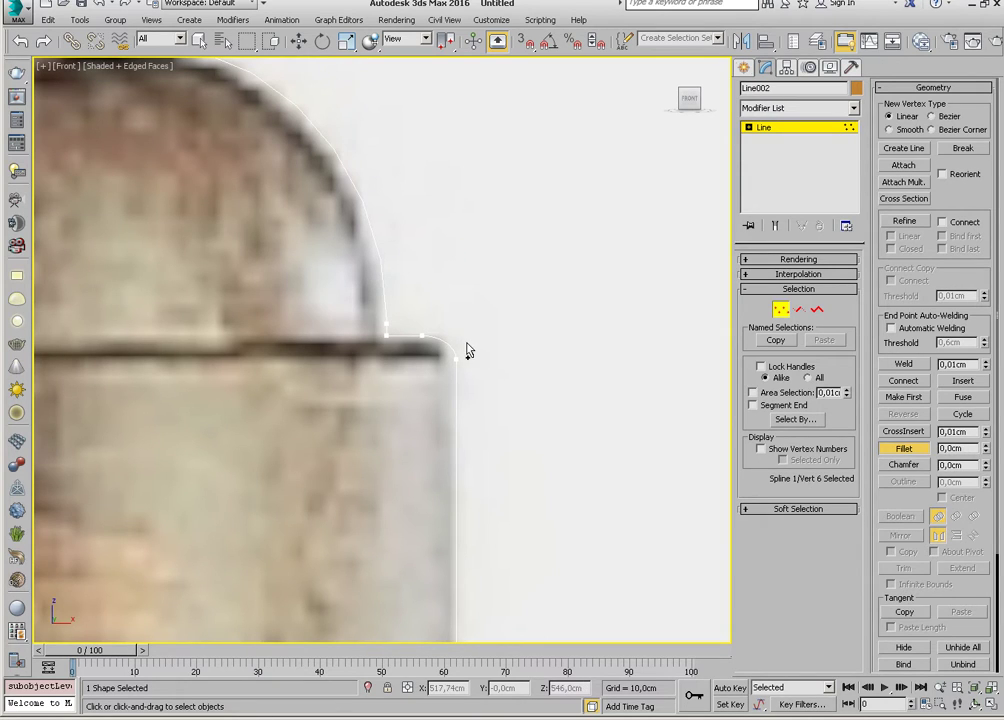
key("ctrl+z")
Fillet the cap's right corner by about 1.84 cm, plus the collar's lower-right and ledge corners.
right_click(448, 334)
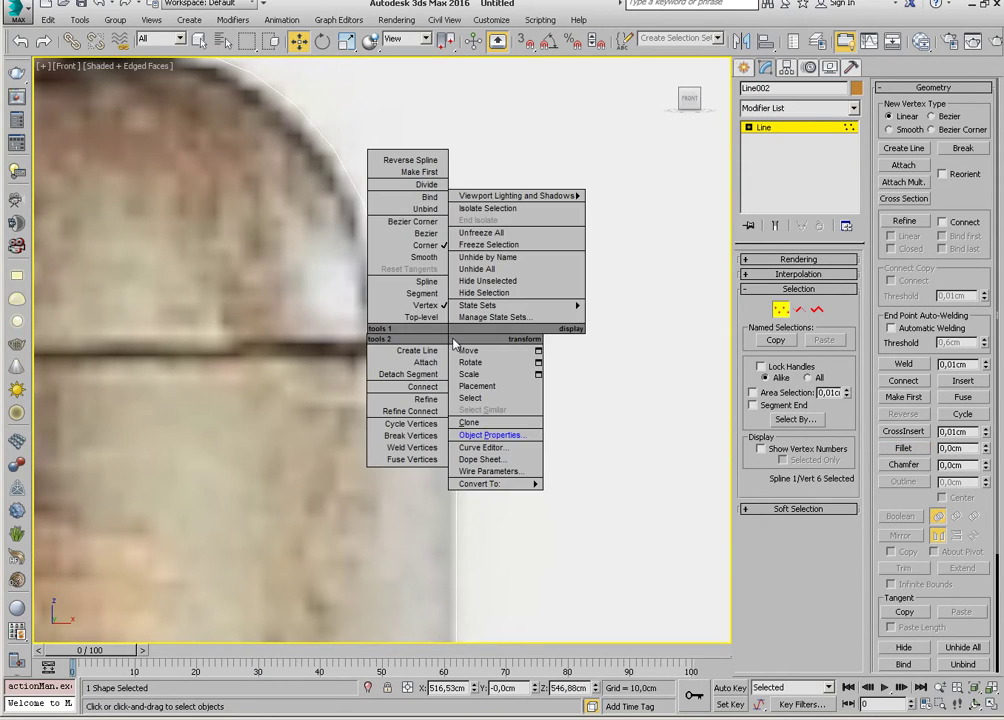
left_click(423, 247)
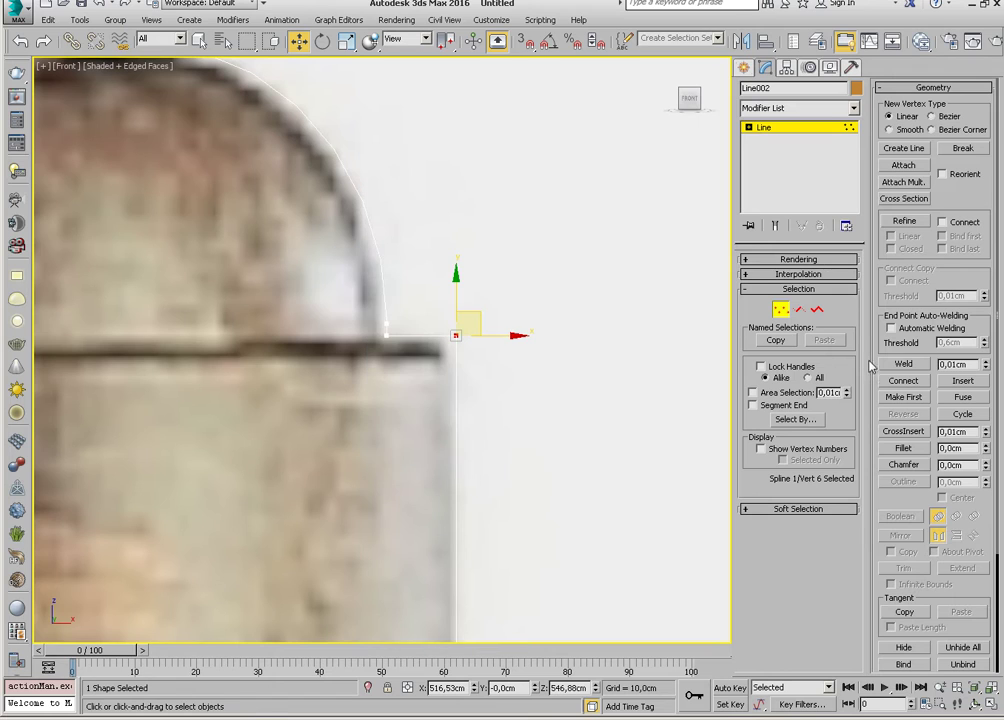
left_click(901, 449)
left_click_drag(458, 342, 458, 324)
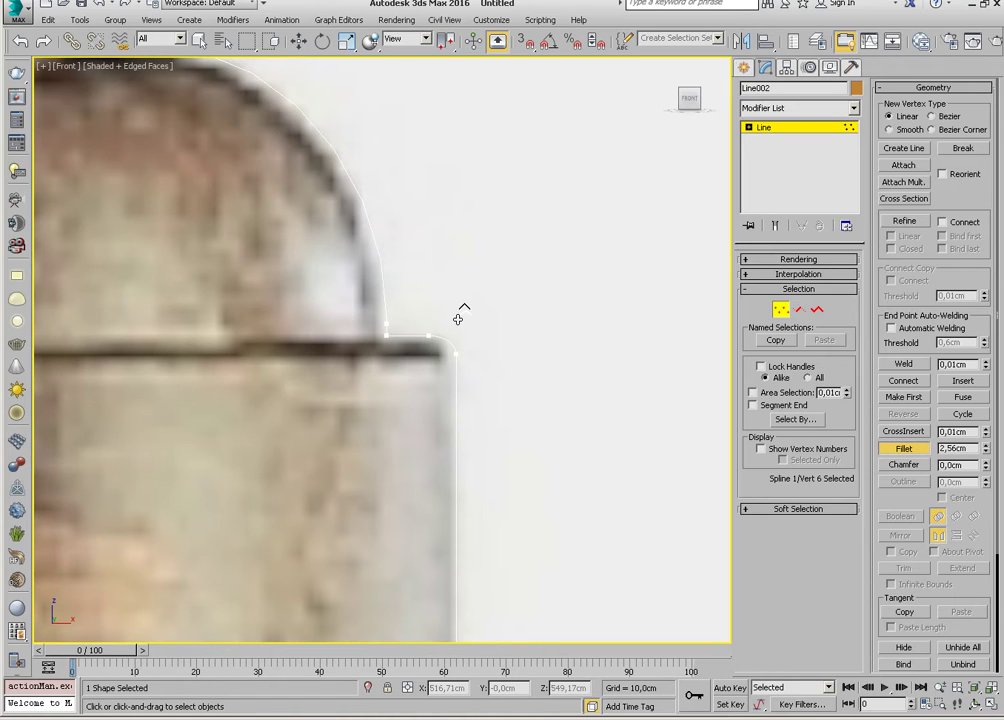
scroll(486, 361, "down", 2)
scroll(504, 386, "down", 3)
scroll(493, 468, "up", 4)
scroll(477, 440, "up", 2)
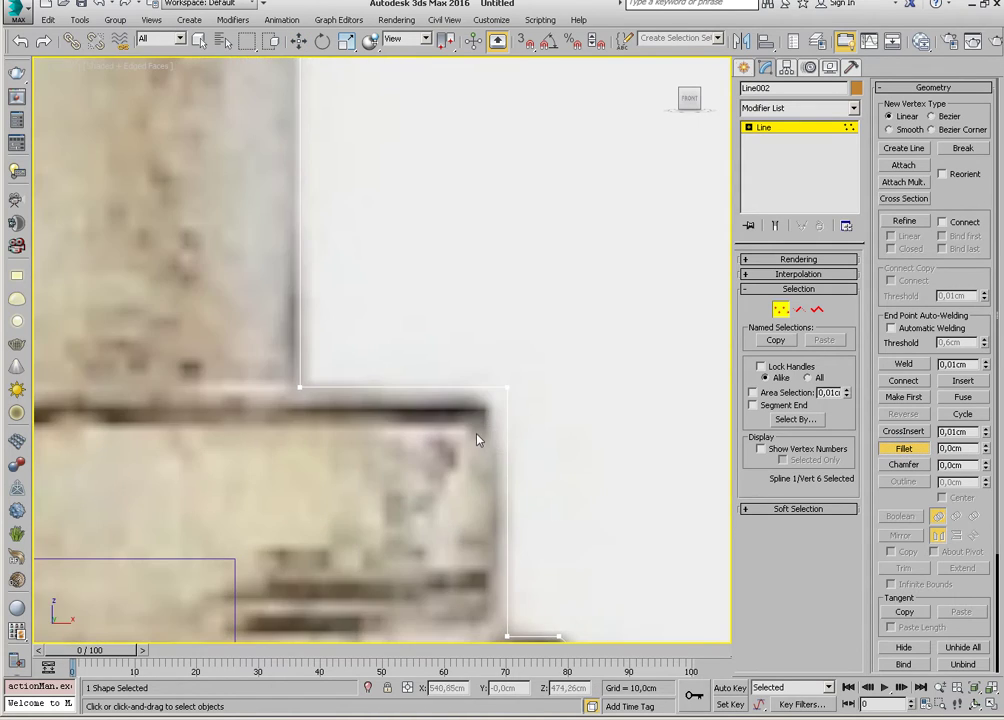
left_click_drag(506, 392, 510, 368)
scroll(560, 495, "down", 2)
scroll(448, 470, "down", 1)
scroll(466, 457, "down", 1)
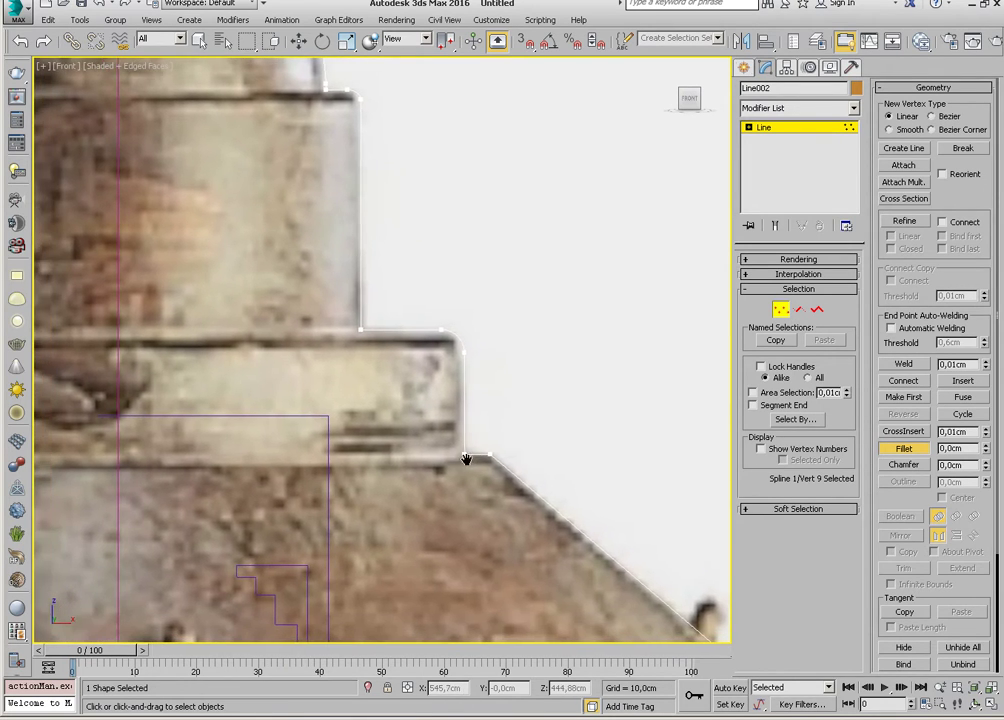
scroll(463, 455, "up", 3)
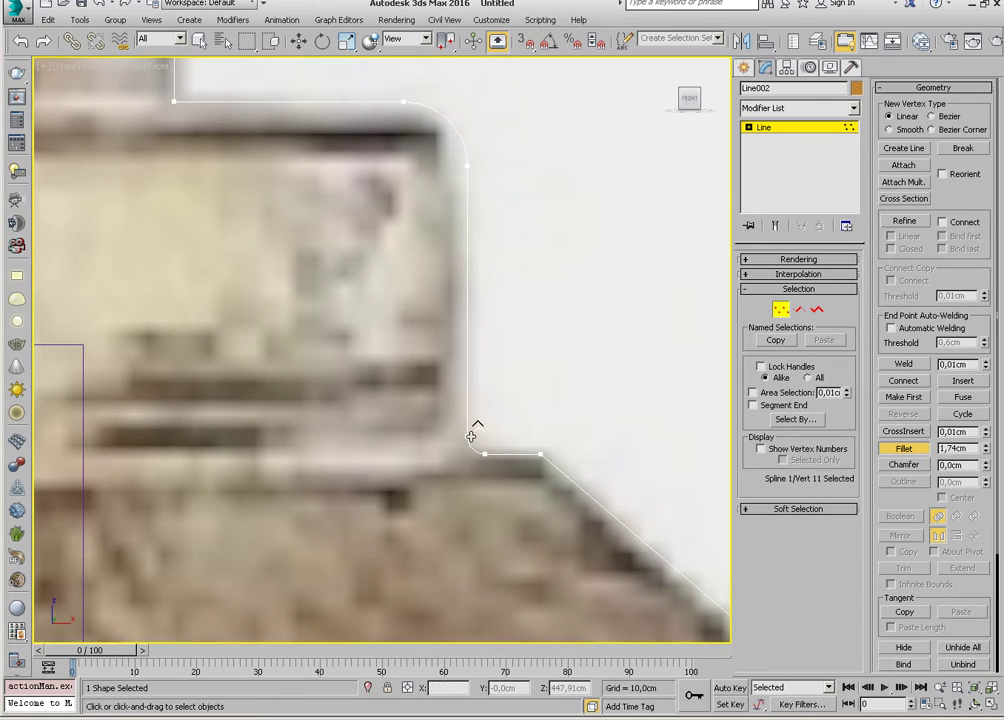
left_click_drag(466, 455, 475, 430)
scroll(475, 455, "down", 2)
mouse_move(475, 455)
middle_mouse_down()
mouse_move(419, 456)
mouse_move(434, 477)
middle_mouse_up()
right_click(463, 459)
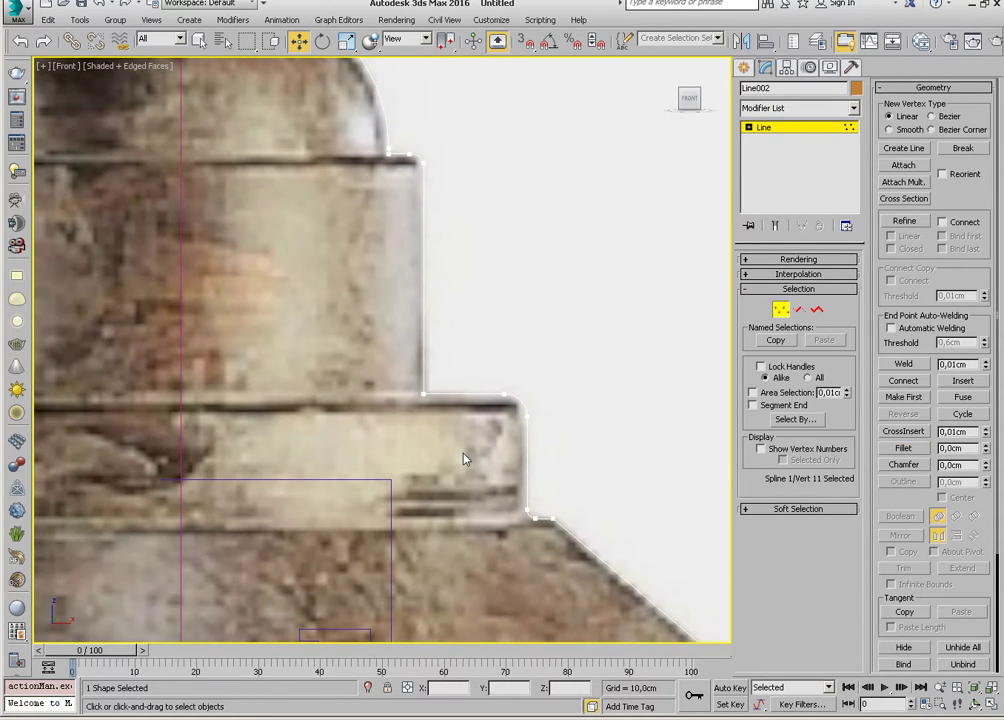
Chamfer two more profile corners, widening the chamfer on the step corner.
left_click(903, 465)
scroll(439, 421, "up", 1)
scroll(463, 418, "up", 1)
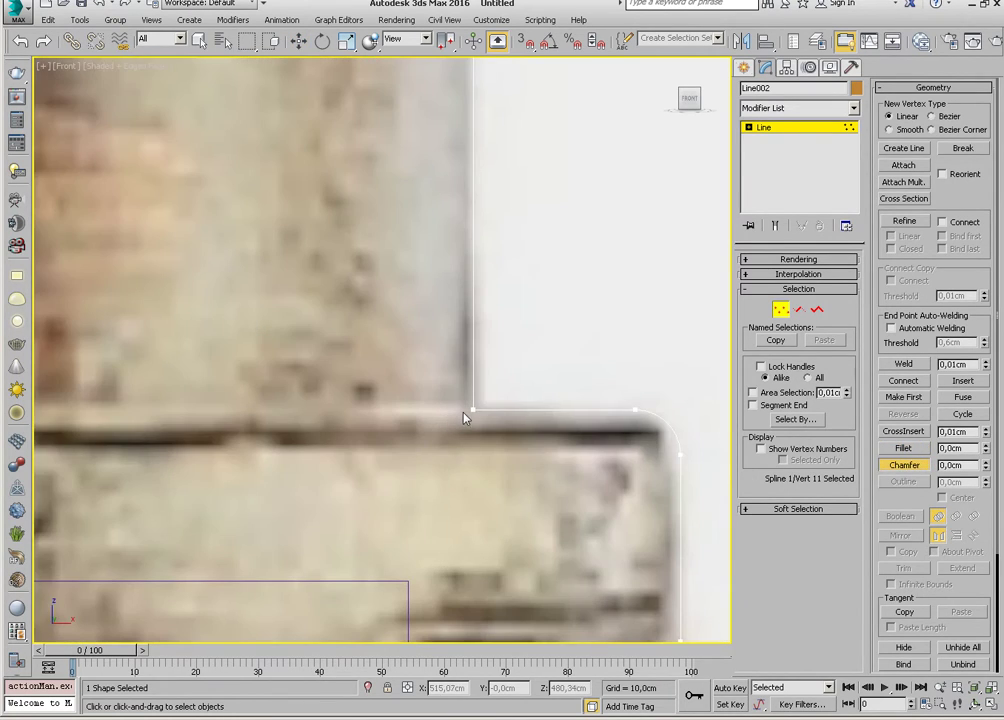
left_click_drag(469, 410, 473, 401)
scroll(470, 310, "down", 3)
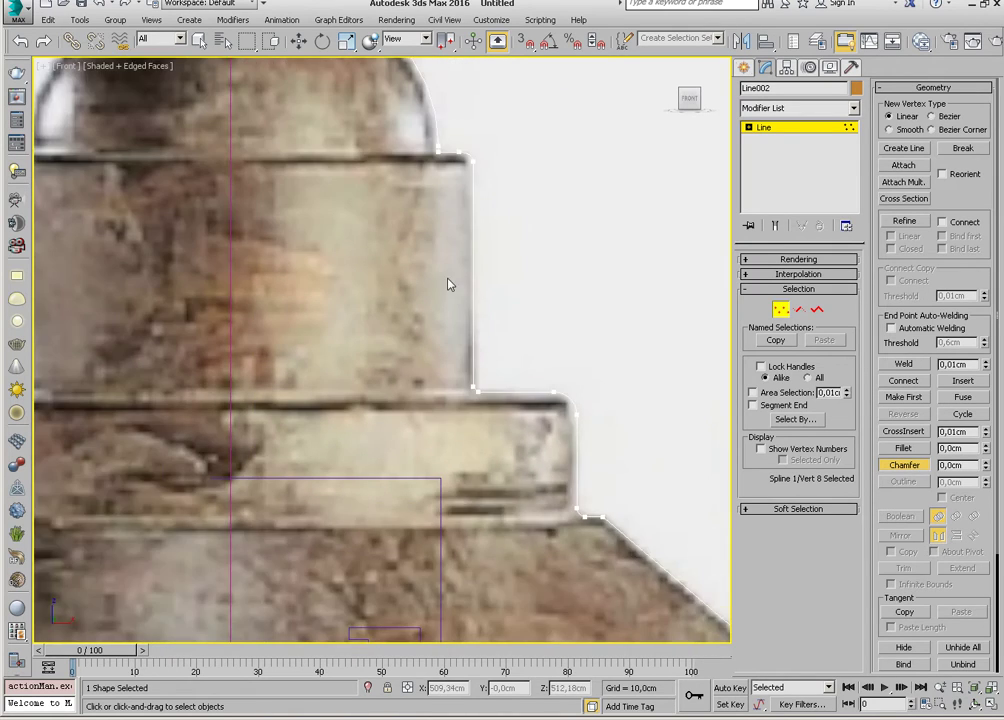
scroll(455, 315, "up", 2)
scroll(459, 314, "up", 2)
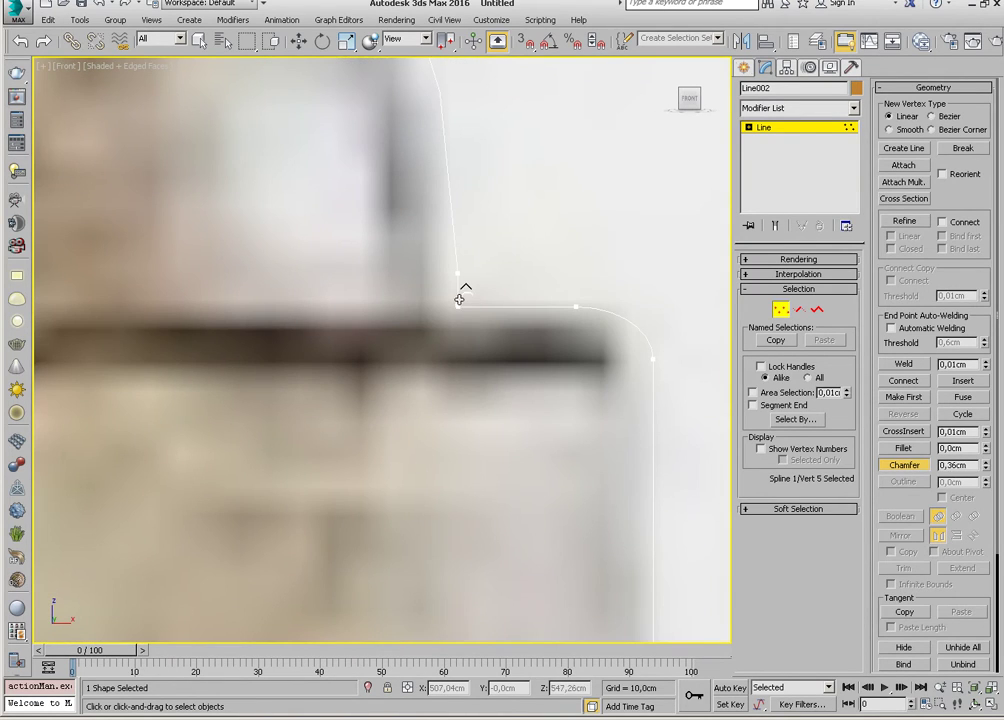
left_click_drag(459, 290, 459, 283)
scroll(486, 370, "down", 3)
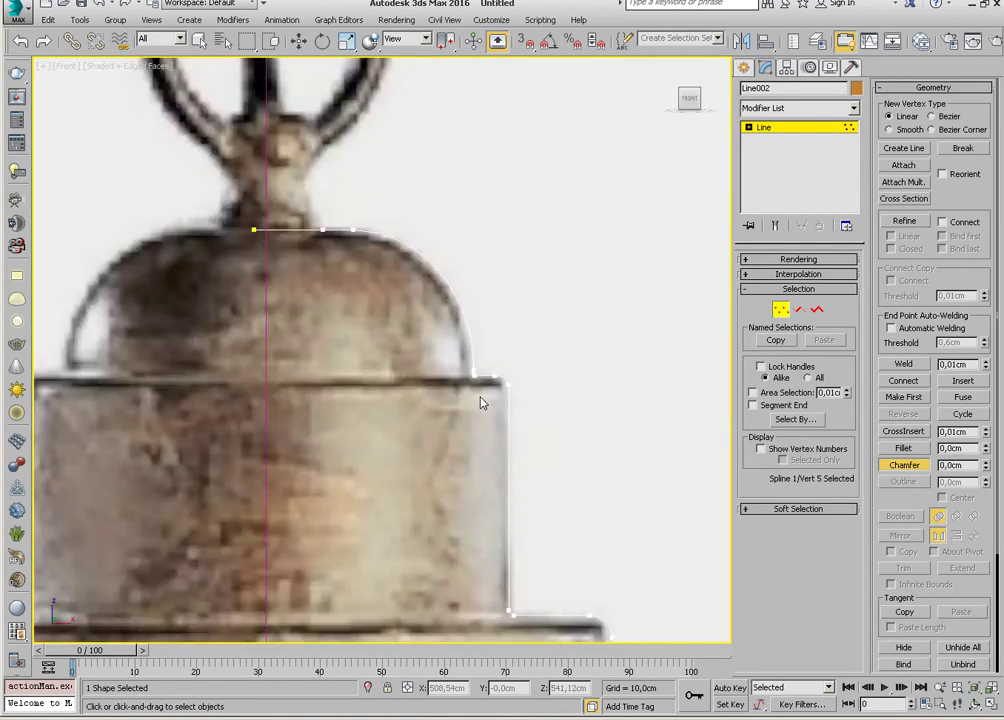
scroll(444, 376, "up", 3)
scroll(460, 452, "down", 2)
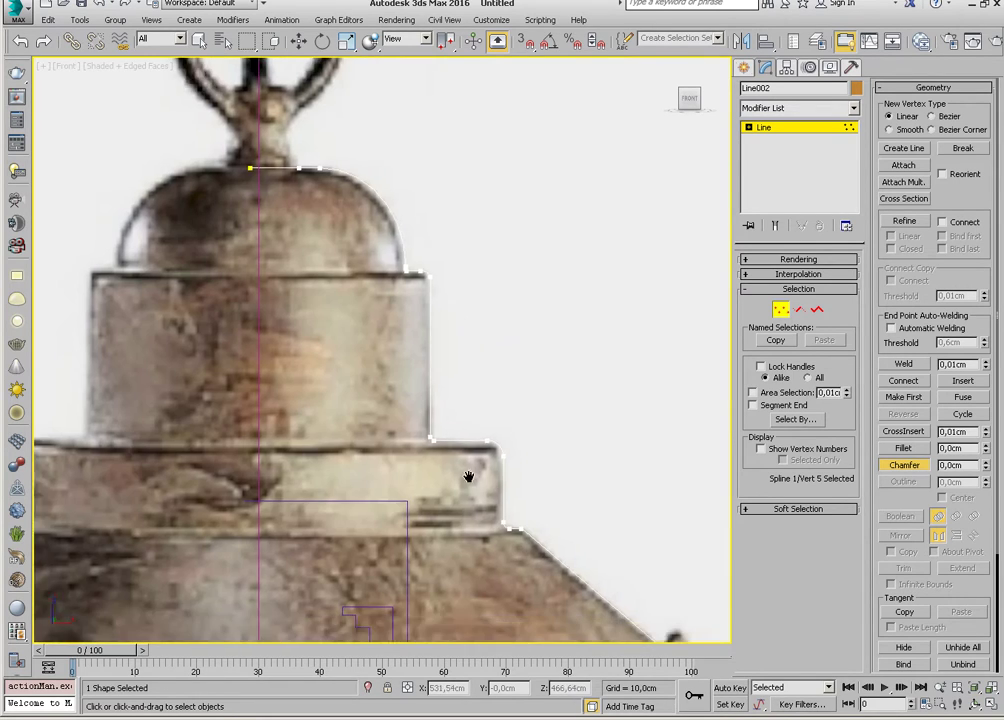
scroll(466, 470, "down", 1)
scroll(470, 440, "down", 1)
scroll(477, 429, "up", 1)
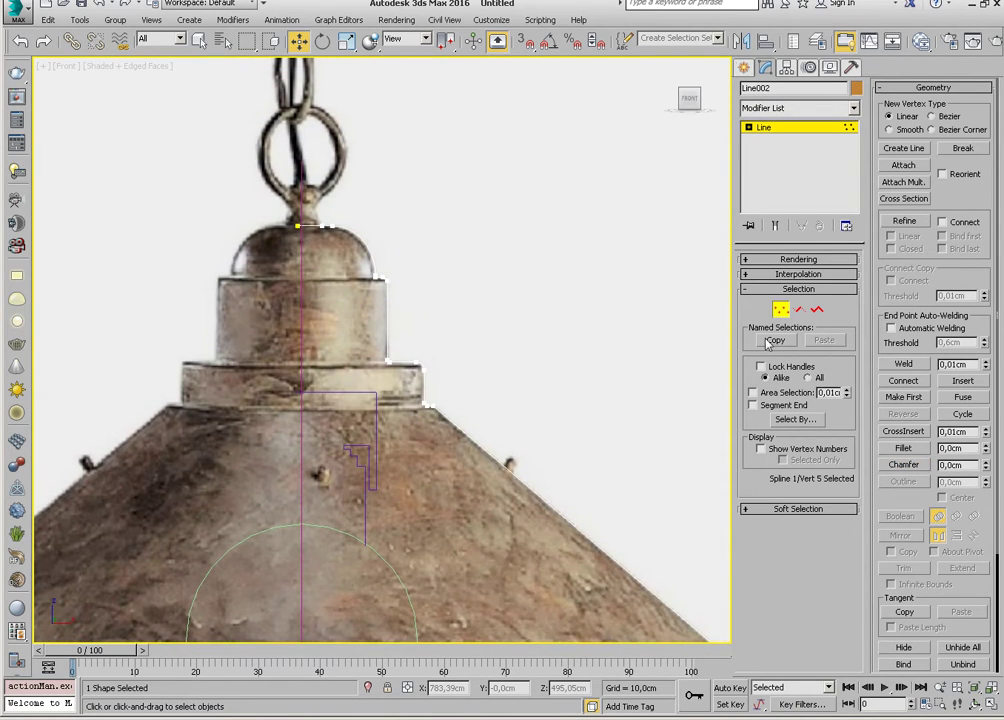
At Spline level, select the lamp profile and Outline it into a thin, tight double wall.
left_click(820, 311)
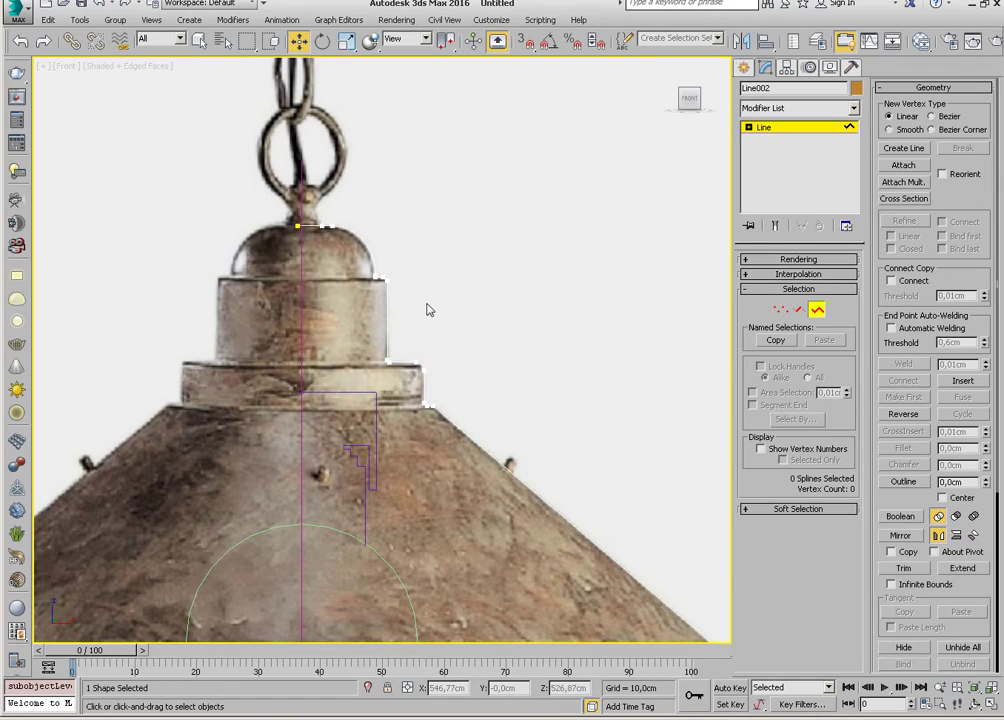
left_click_drag(388, 331, 377, 343)
middle_click_drag(530, 427, 495, 404)
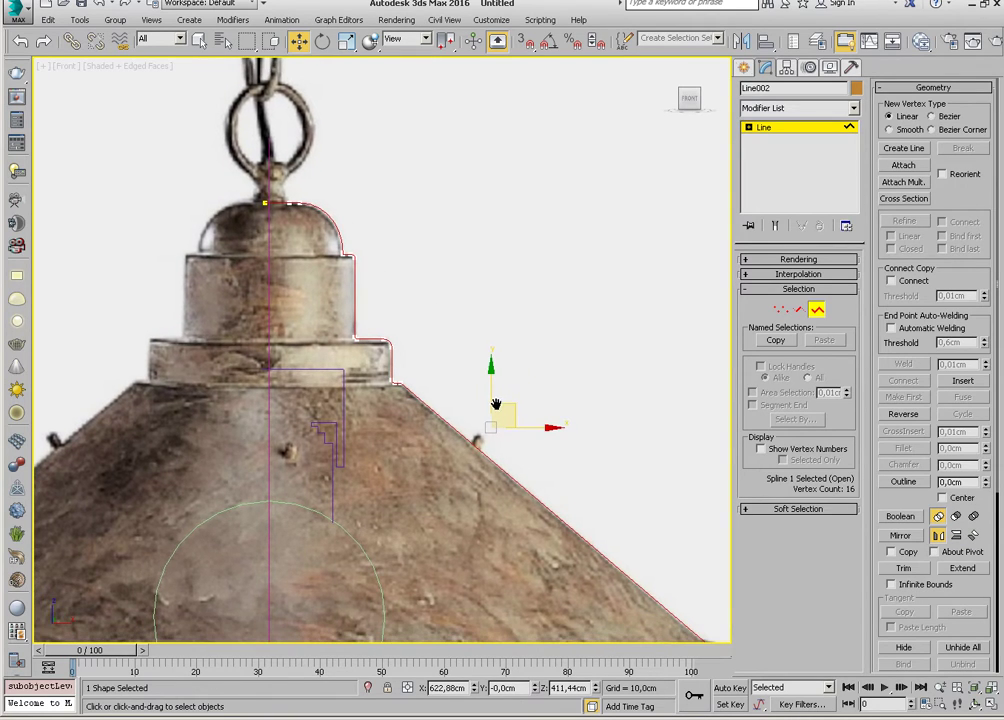
left_click(903, 481)
mouse_move(580, 449)
middle_mouse_down()
mouse_move(571, 414)
mouse_move(533, 395)
middle_mouse_up()
left_click_drag(521, 407, 525, 388)
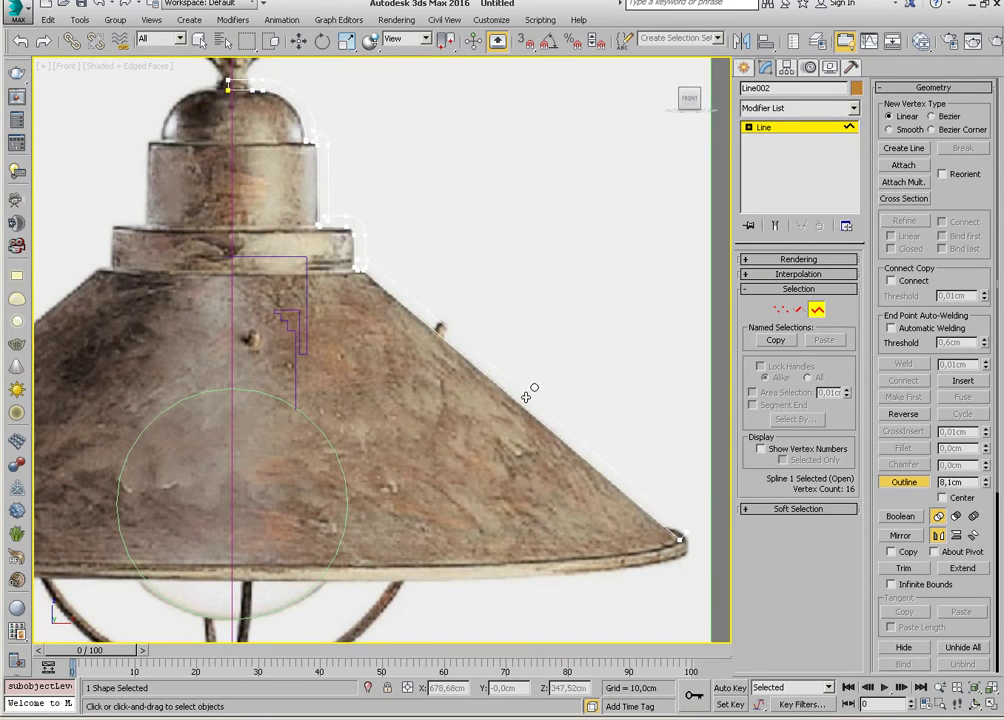
left_click_drag(527, 387, 516, 420)
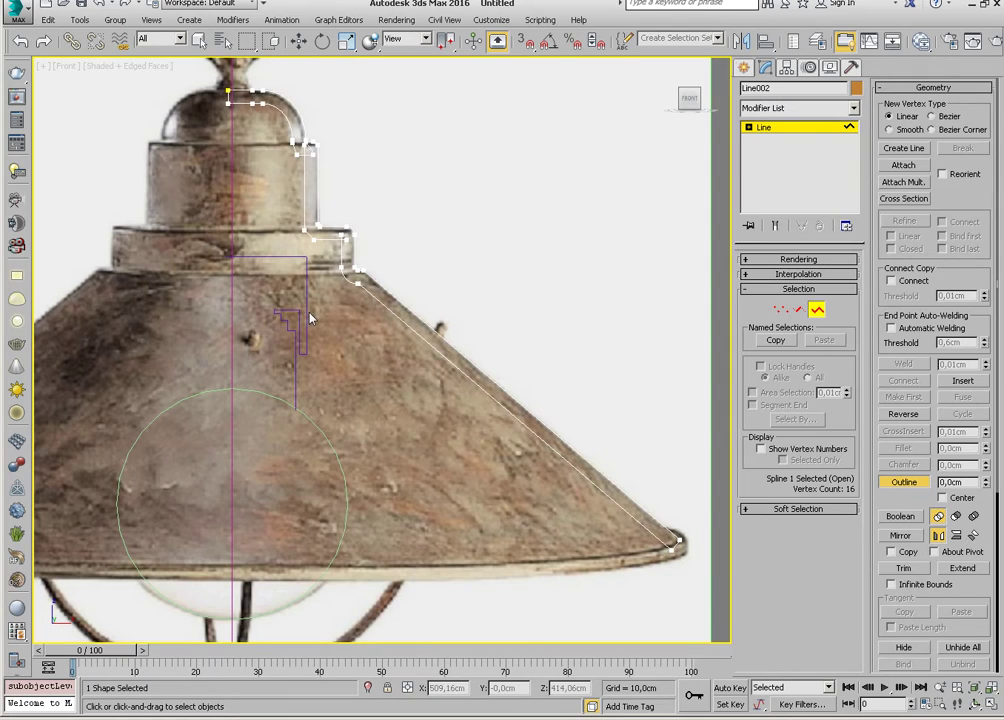
Zoom and pan around the outline to inspect the step corner and dome top.
scroll(310, 318, "down", 1)
scroll(420, 360, "up", 4)
scroll(438, 383, "up", 2)
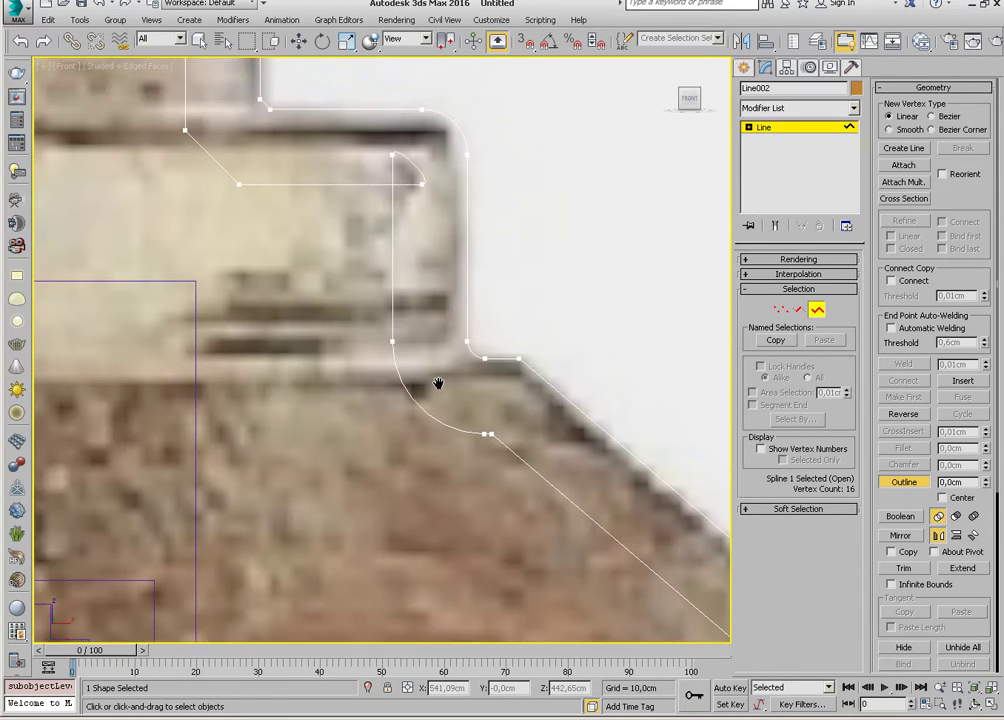
scroll(420, 340, "down", 2)
scroll(412, 327, "down", 1)
scroll(441, 325, "down", 1)
scroll(447, 352, "down", 2)
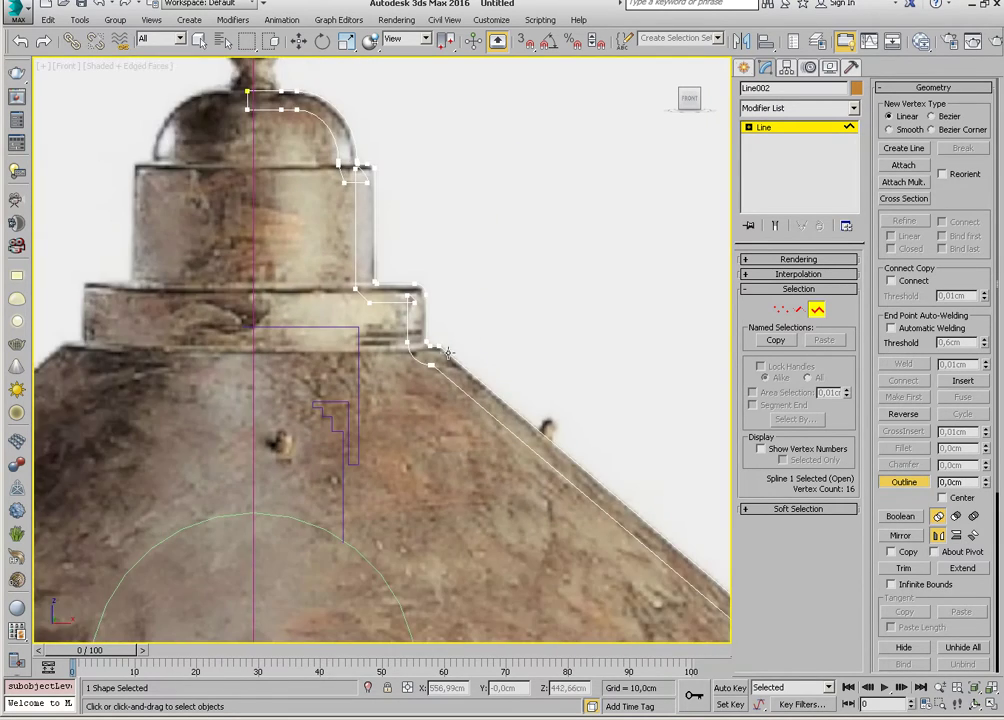
mouse_move(447, 352)
middle_mouse_down()
mouse_move(298, 226)
mouse_move(439, 327)
middle_mouse_up()
scroll(347, 300, "down", 1)
scroll(371, 298, "up", 3)
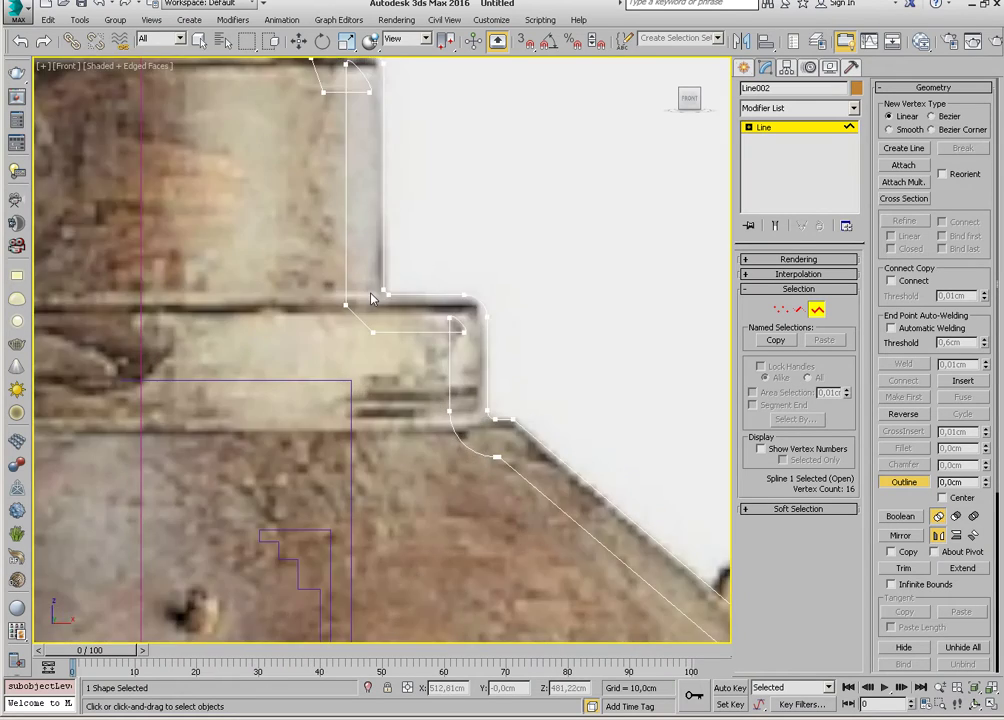
scroll(371, 298, "down", 2)
middle_click_drag(288, 231, 381, 274)
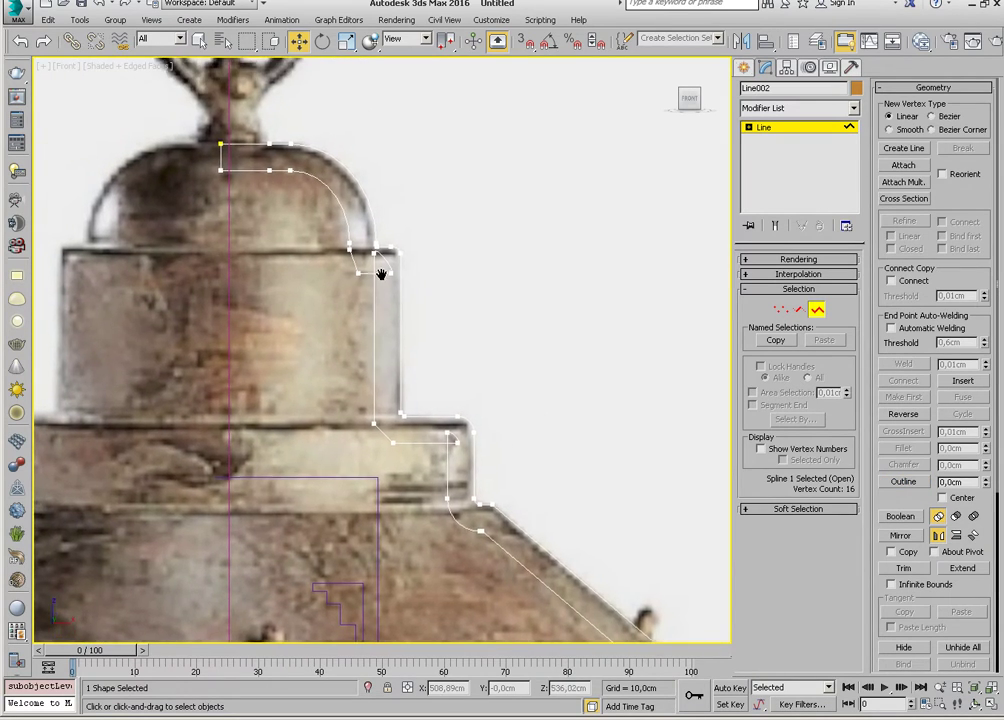
scroll(381, 274, "up", 3)
scroll(331, 214, "down", 3)
scroll(458, 377, "up", 2)
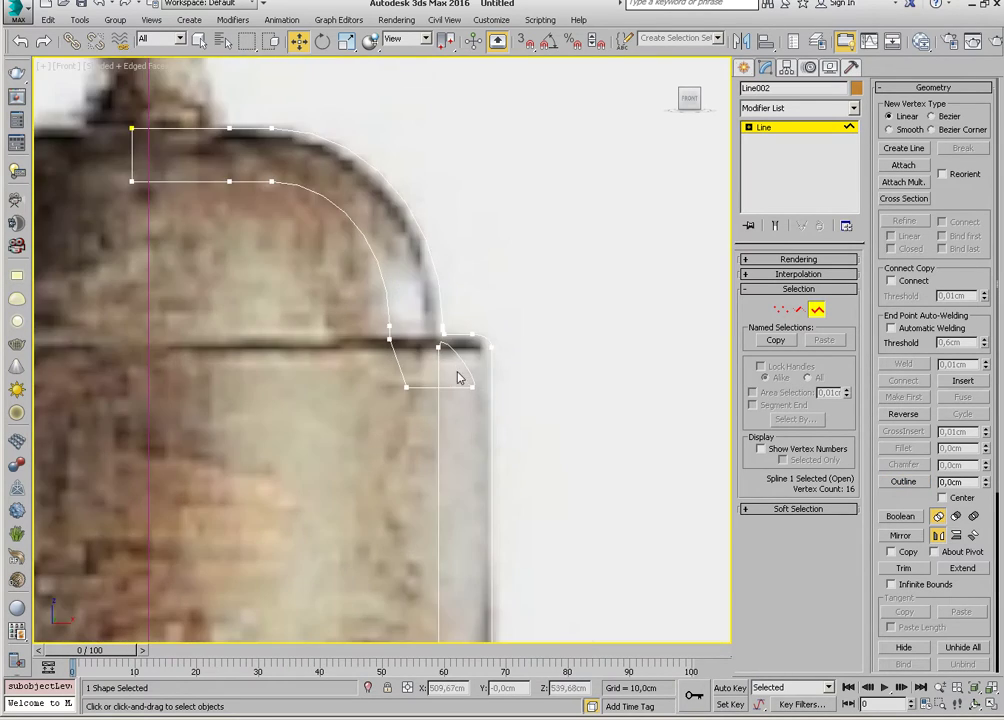
In Vertex mode, weld the stray ledge-corner vertex to its overlapping partner with a raised Weld threshold.
left_click(781, 310)
scroll(472, 413, "up", 2)
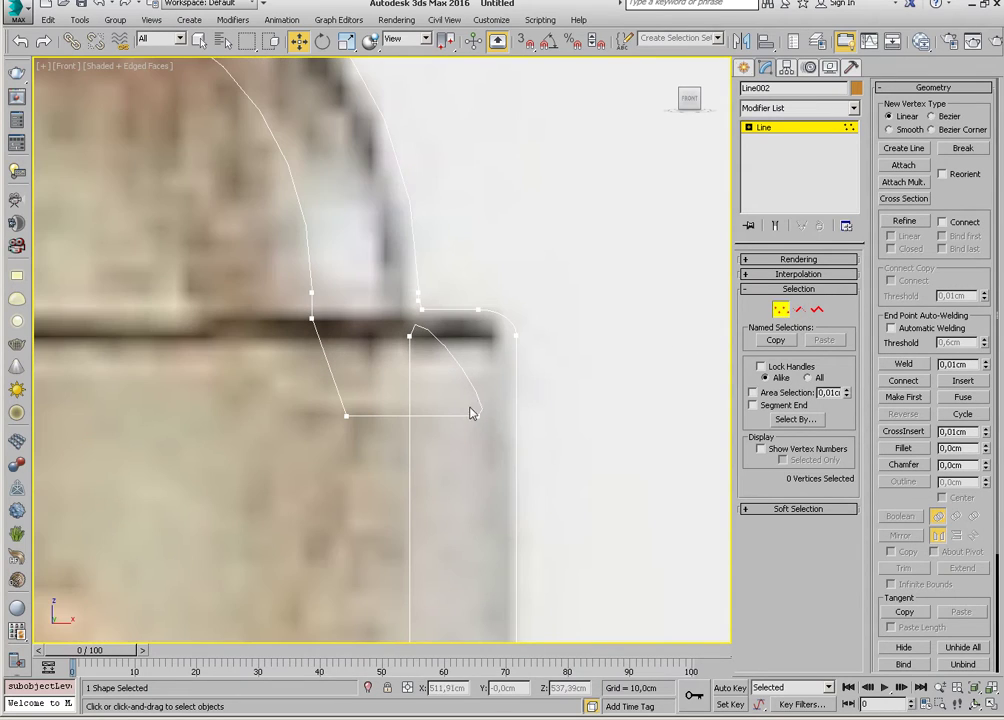
left_click(478, 421)
left_click_drag(400, 327, 420, 345)
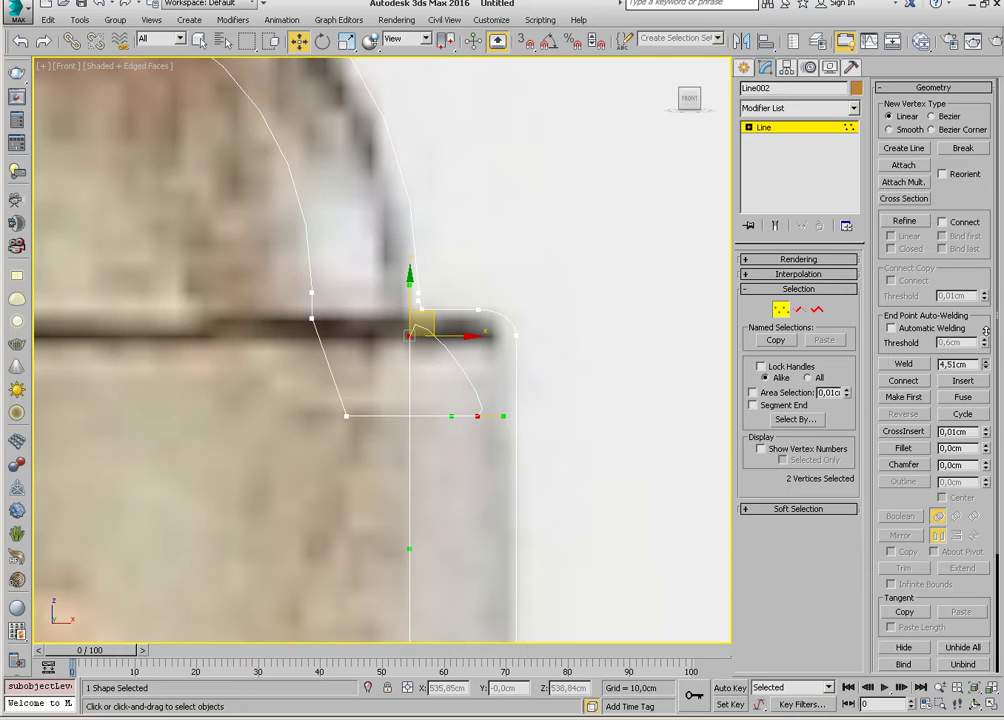
left_click(903, 365)
left_click_drag(986, 363, 986, 357)
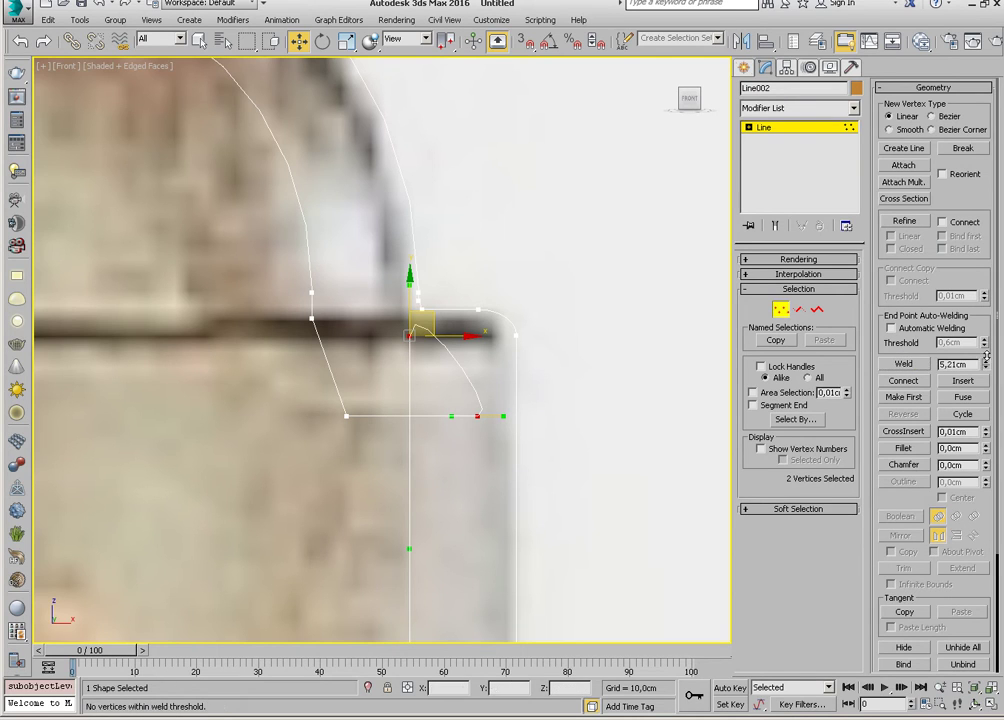
left_click(905, 364)
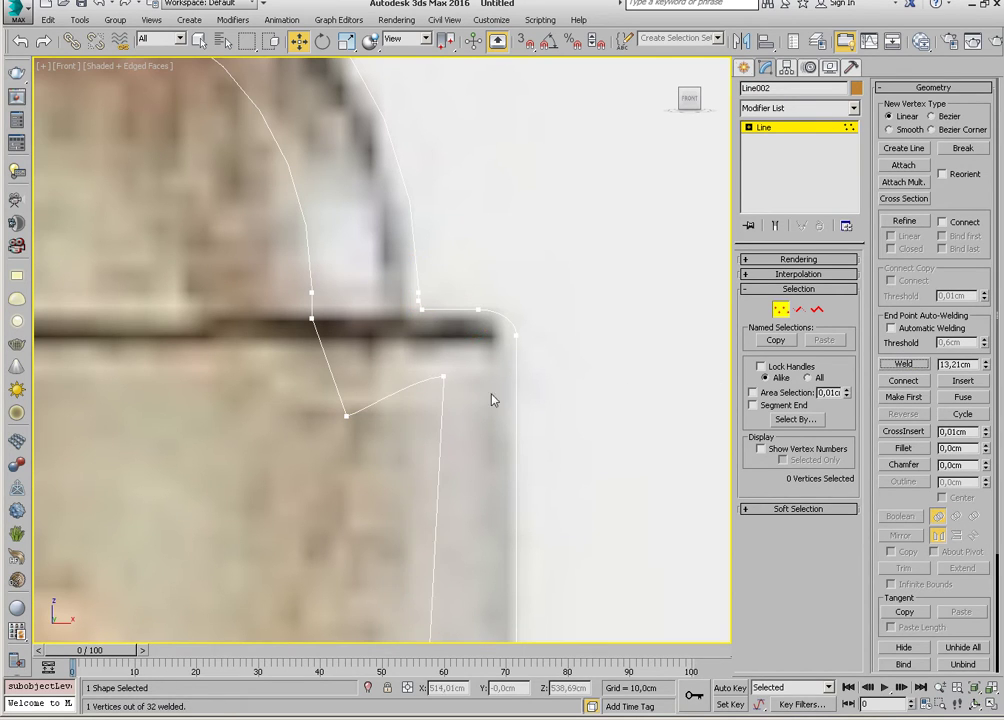
scroll(470, 430, "down", 4)
scroll(463, 440, "down", 4)
scroll(489, 343, "up", 5)
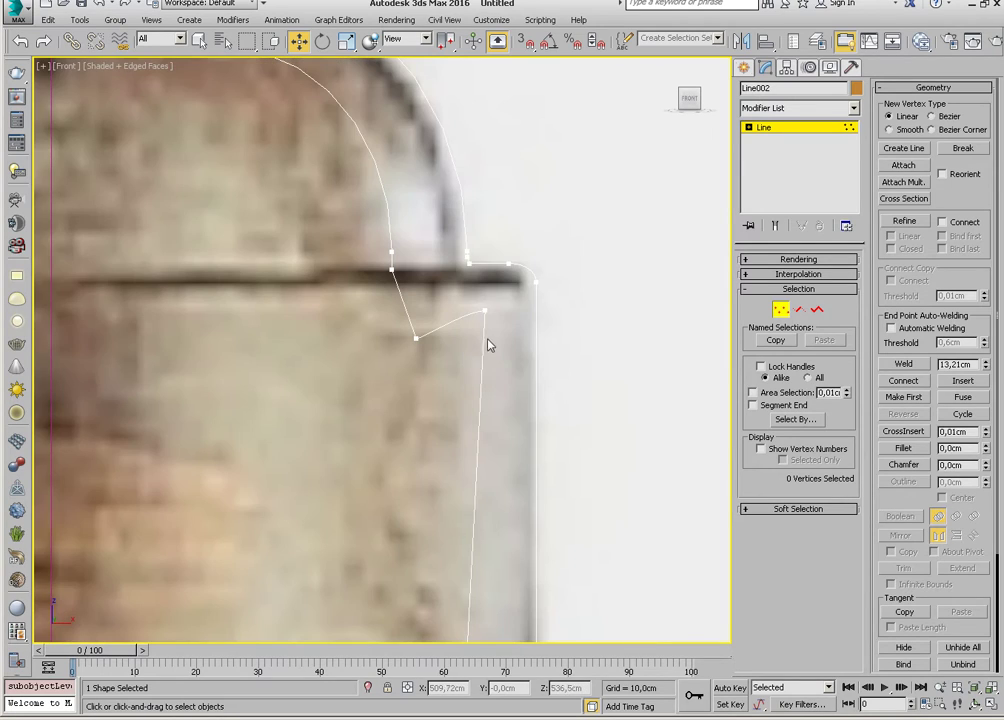
Move the inner ledge-corner vertex down onto the ledge and nudge it slightly left.
left_click(477, 306)
left_click_drag(481, 307, 506, 340)
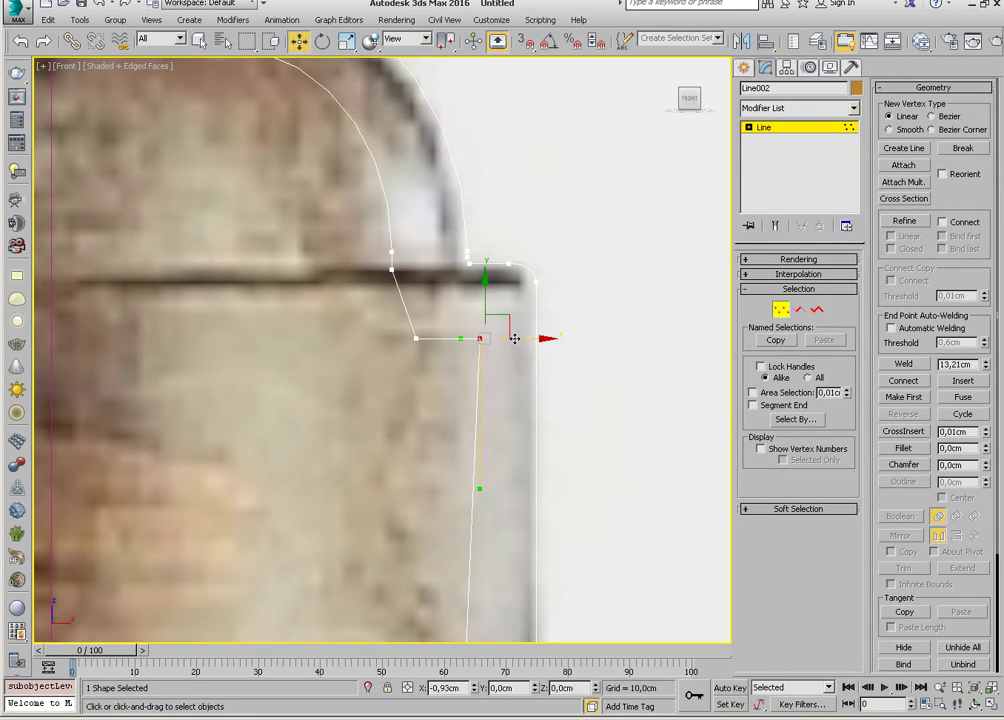
scroll(531, 399, "down", 2)
scroll(513, 417, "up", 2)
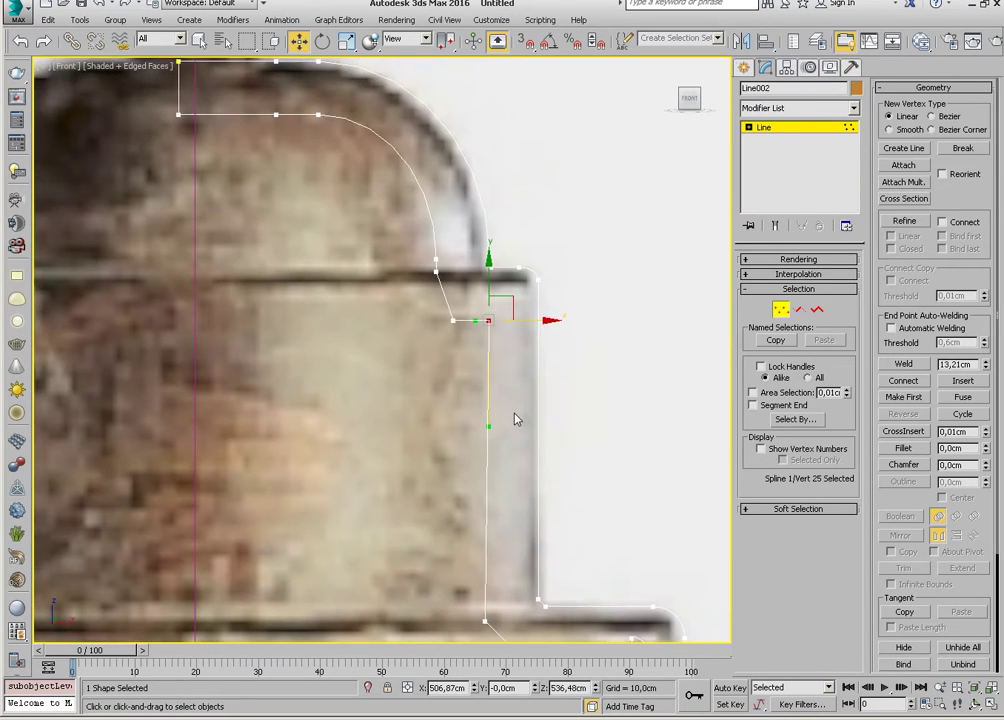
middle_click_drag(513, 417, 519, 331)
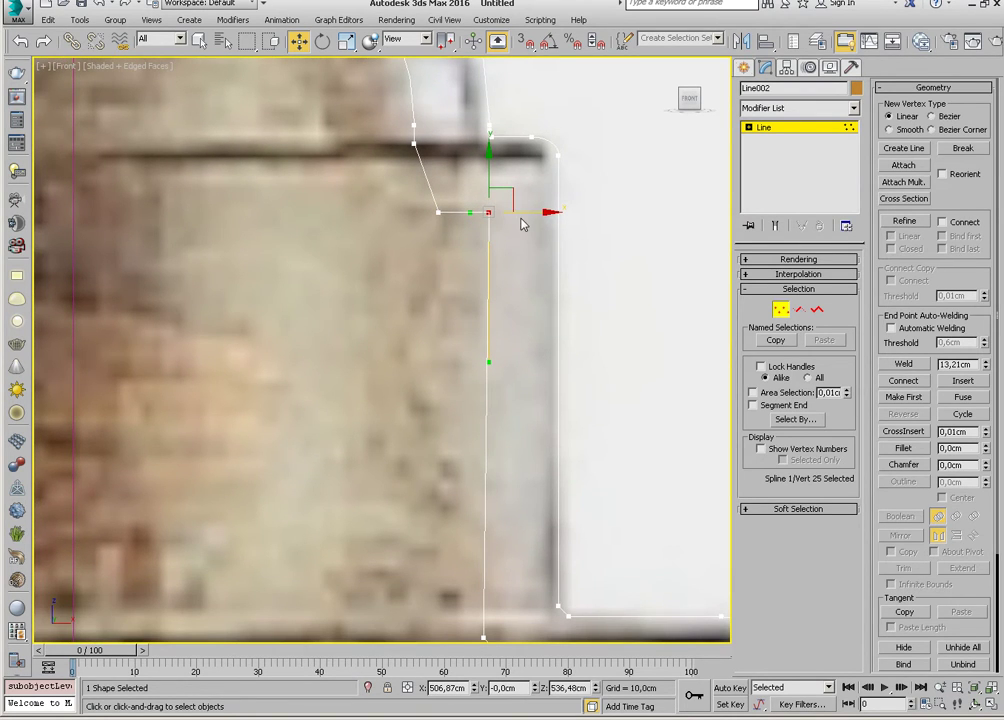
left_click_drag(528, 213, 523, 212)
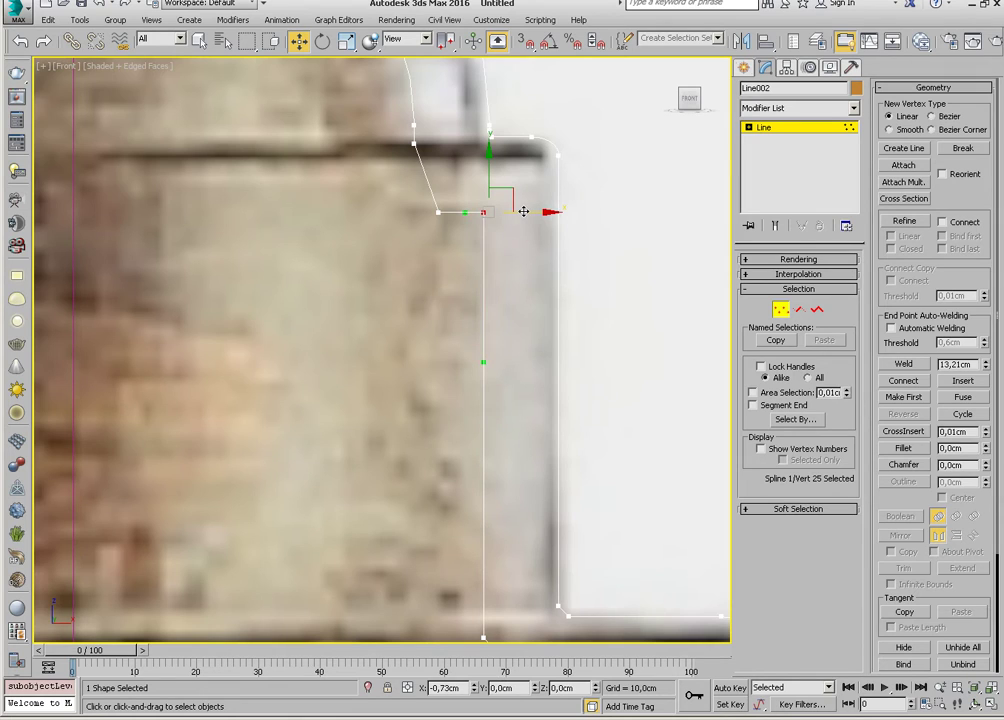
right_click(523, 212)
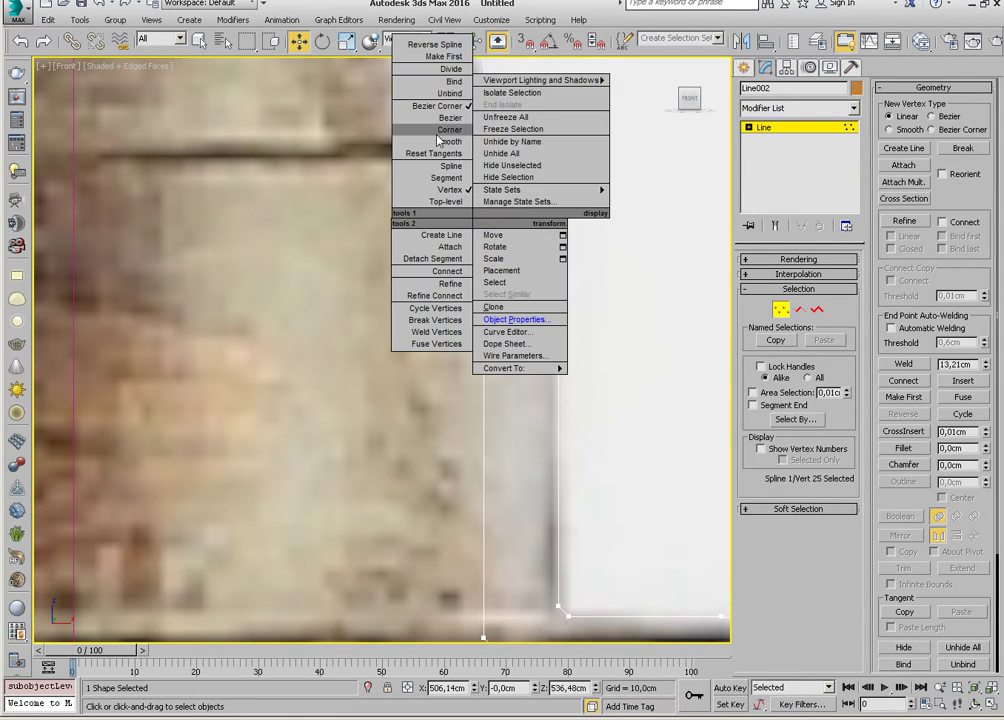
left_click(446, 185)
scroll(522, 365, "down", 3)
scroll(464, 352, "up", 2)
scroll(450, 345, "up", 2)
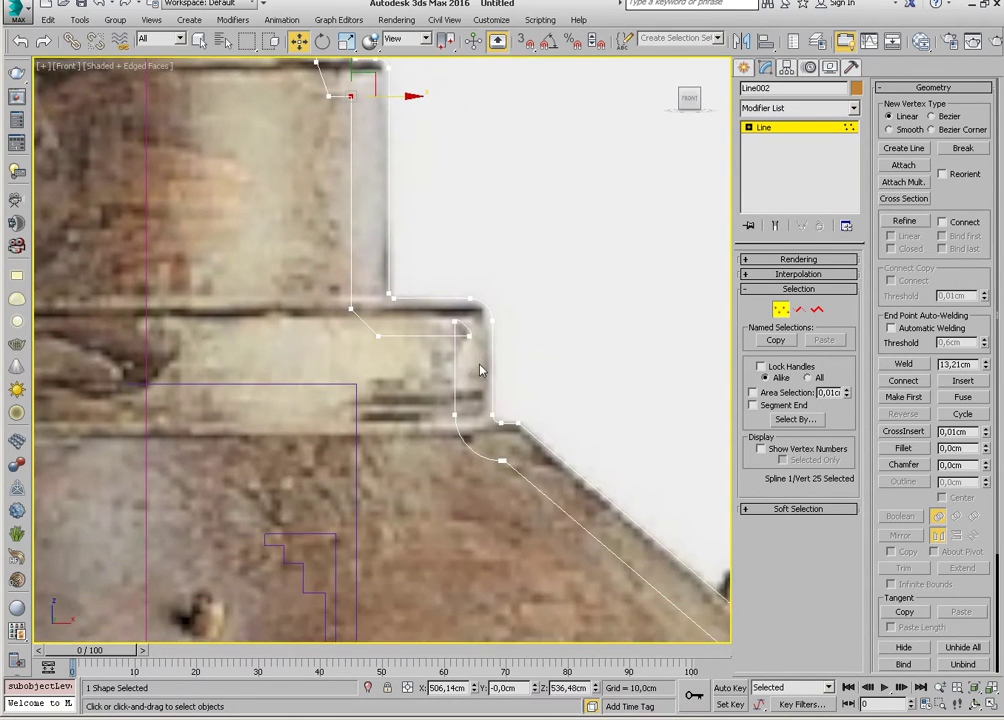
scroll(446, 336, "up", 1)
scroll(446, 336, "up", 2)
scroll(408, 294, "up", 1)
Weld the two overlapping end vertices at the ledge and lower the result onto the ledge.
left_click_drag(495, 408, 390, 297)
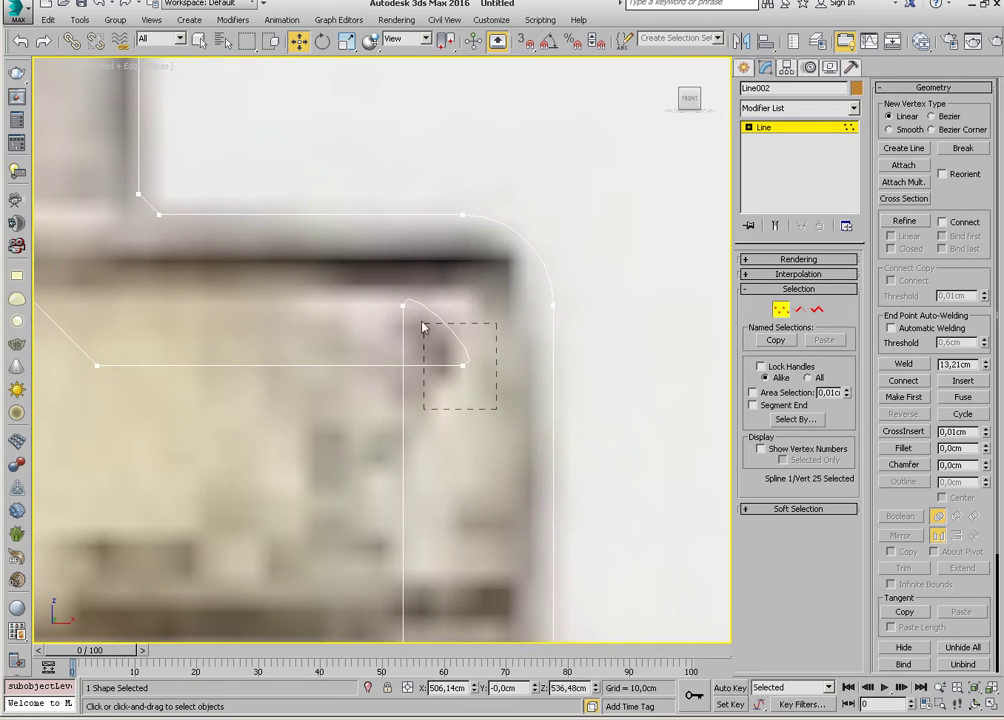
left_click(918, 366)
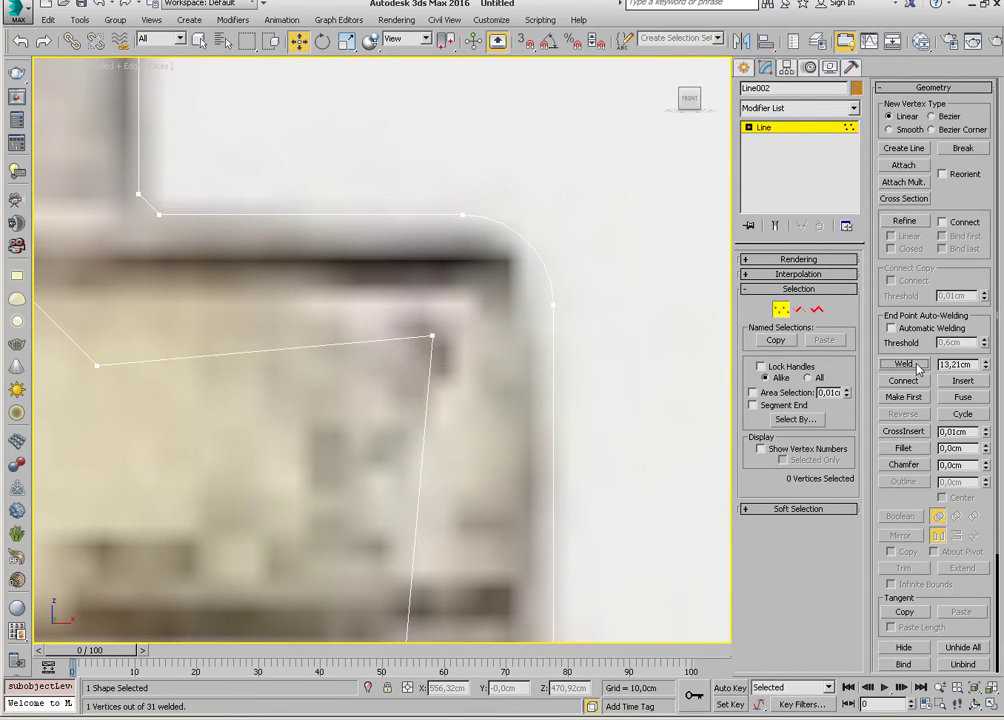
left_click(428, 333)
scroll(424, 332, "down", 1)
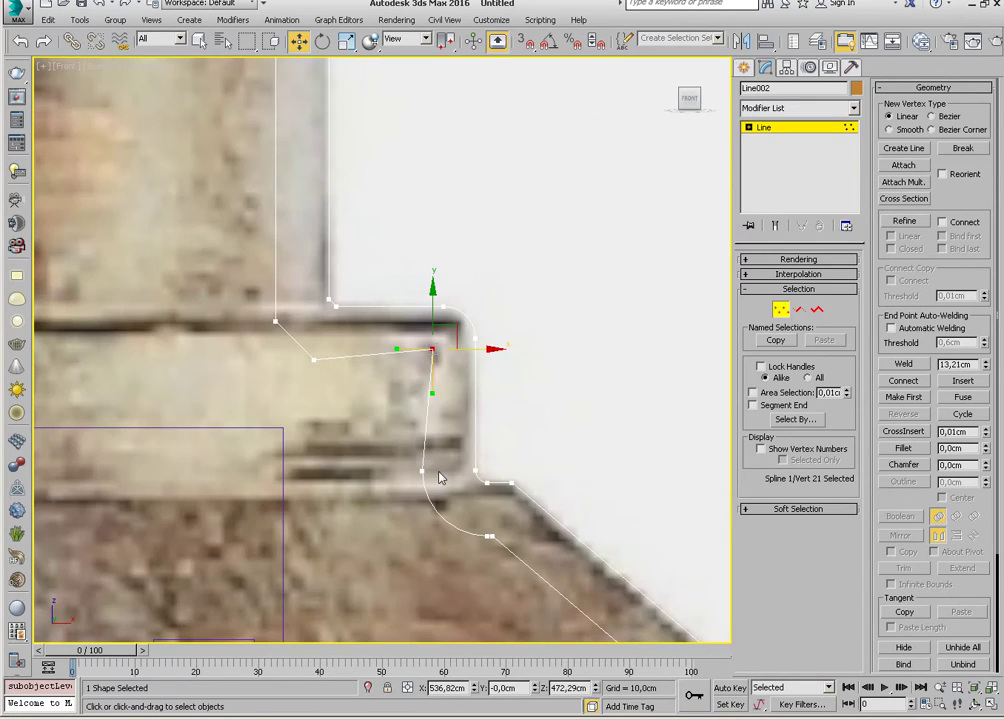
scroll(431, 307, "down", 1)
left_click_drag(452, 258, 471, 311)
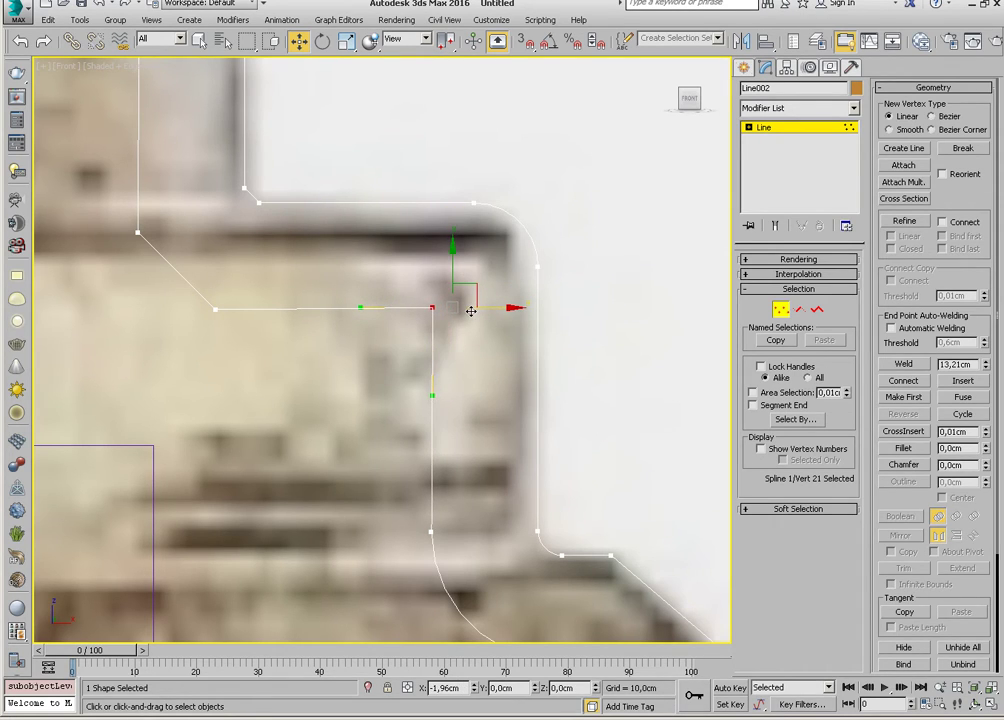
scroll(466, 390, "up", 3)
scroll(464, 400, "up", 2)
Set the welded vertex to Corner type and leave Vertex sub-object mode.
right_click(452, 364)
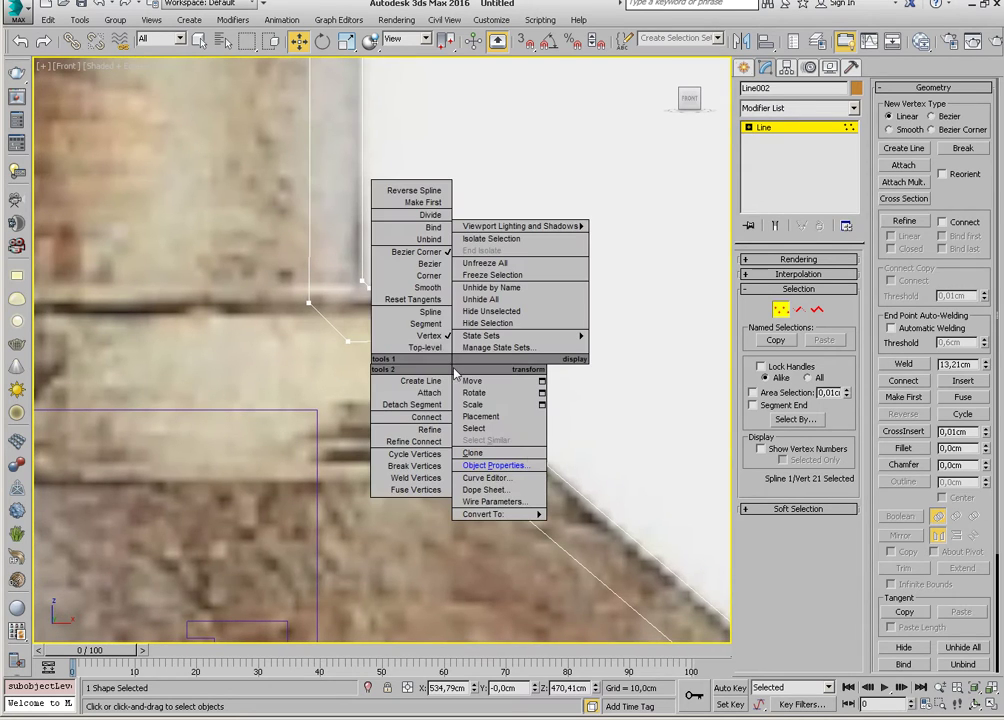
left_click(433, 280)
scroll(522, 455, "down", 2)
middle_click_drag(522, 455, 441, 385)
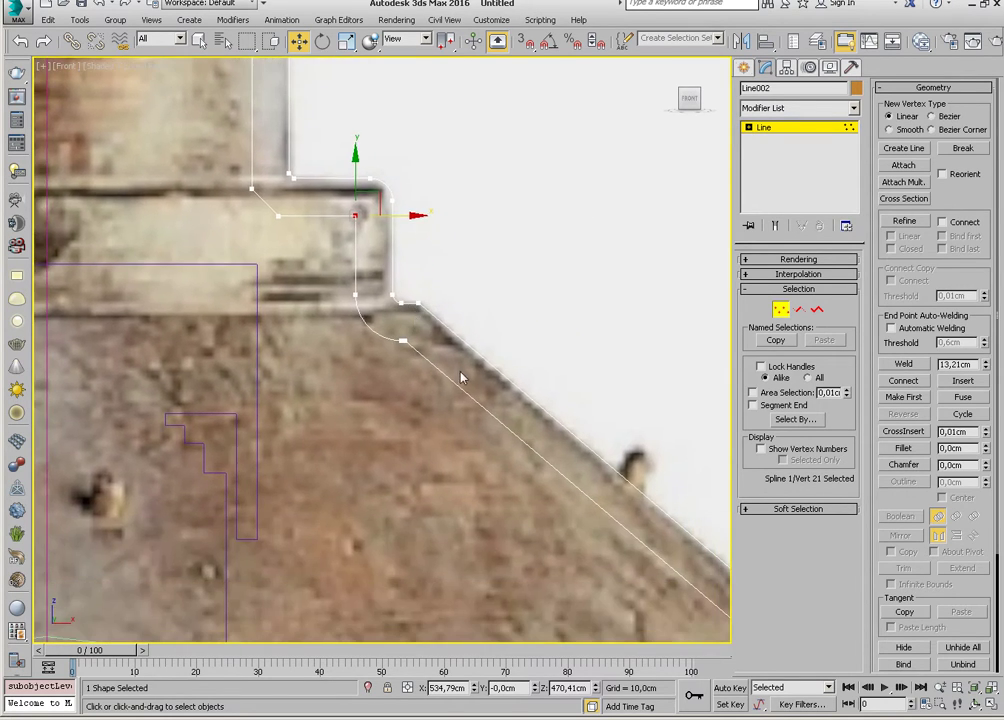
scroll(441, 385, "down", 2)
scroll(358, 337, "down", 1)
scroll(321, 327, "down", 1)
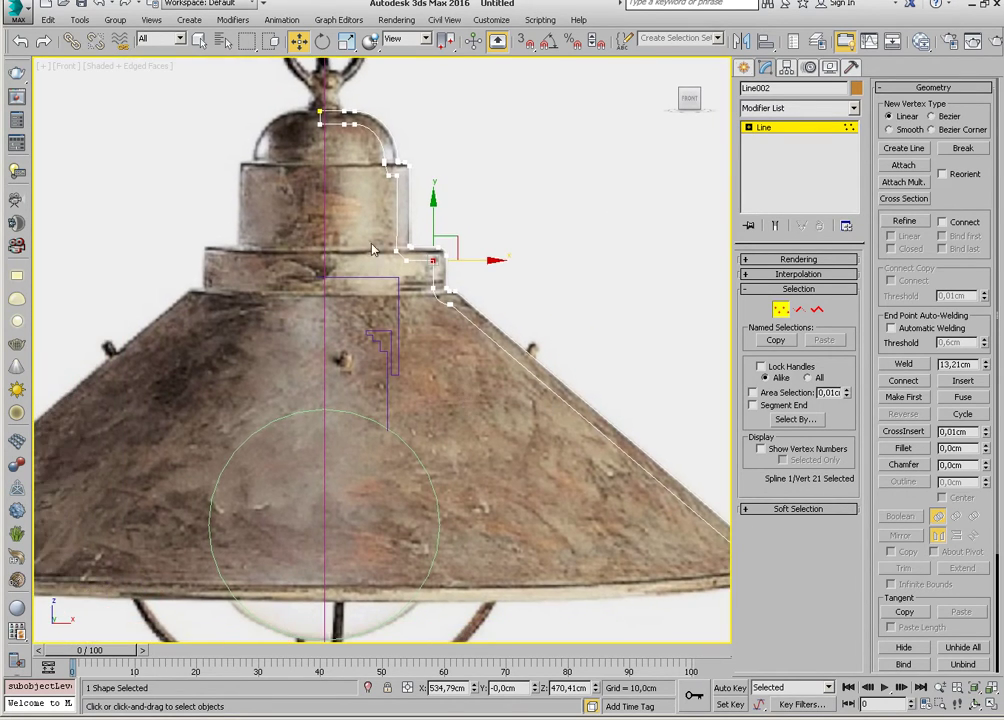
left_click(781, 310)
Select Circle001 and switch its interpolation to Adaptive for a smooth curve.
scroll(491, 390, "down", 1)
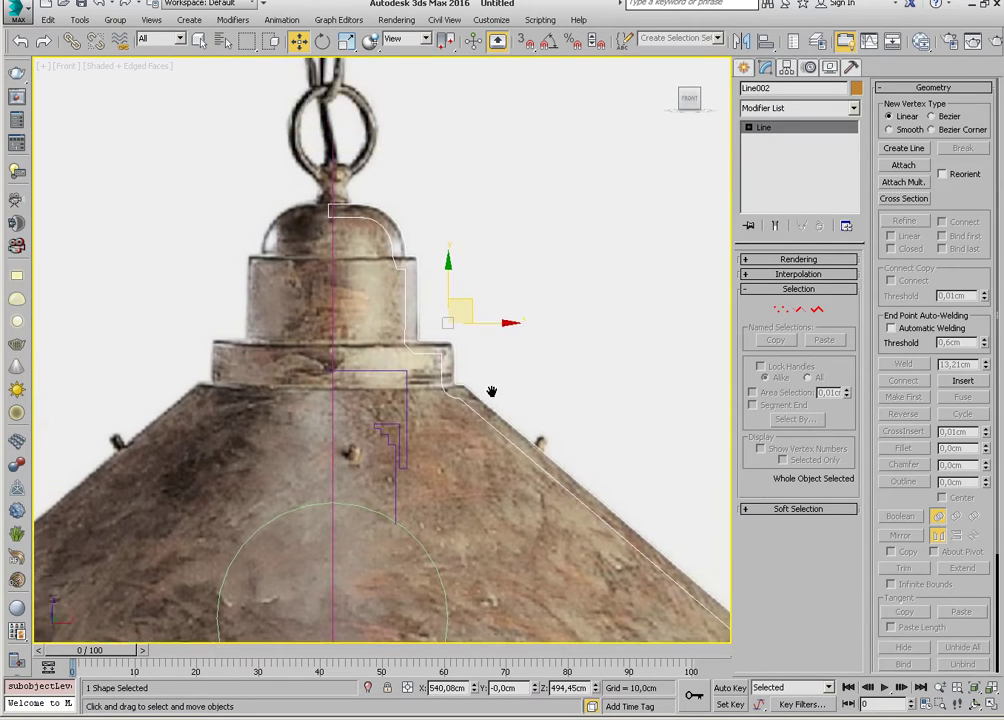
scroll(491, 390, "down", 1)
middle_click_drag(447, 400, 437, 311)
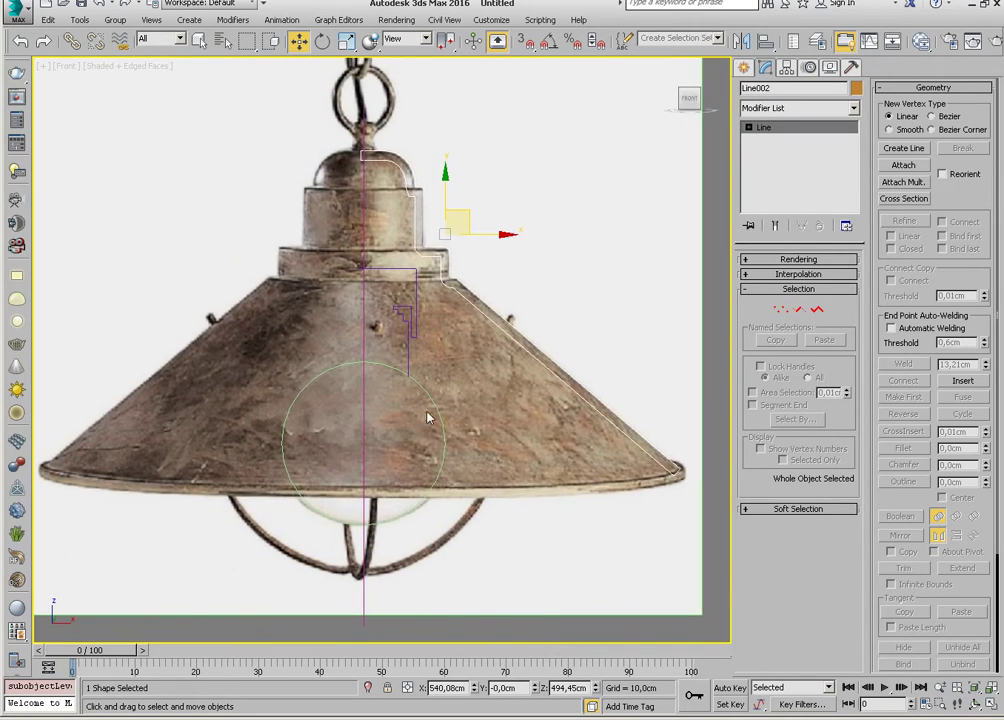
scroll(447, 401, "up", 3)
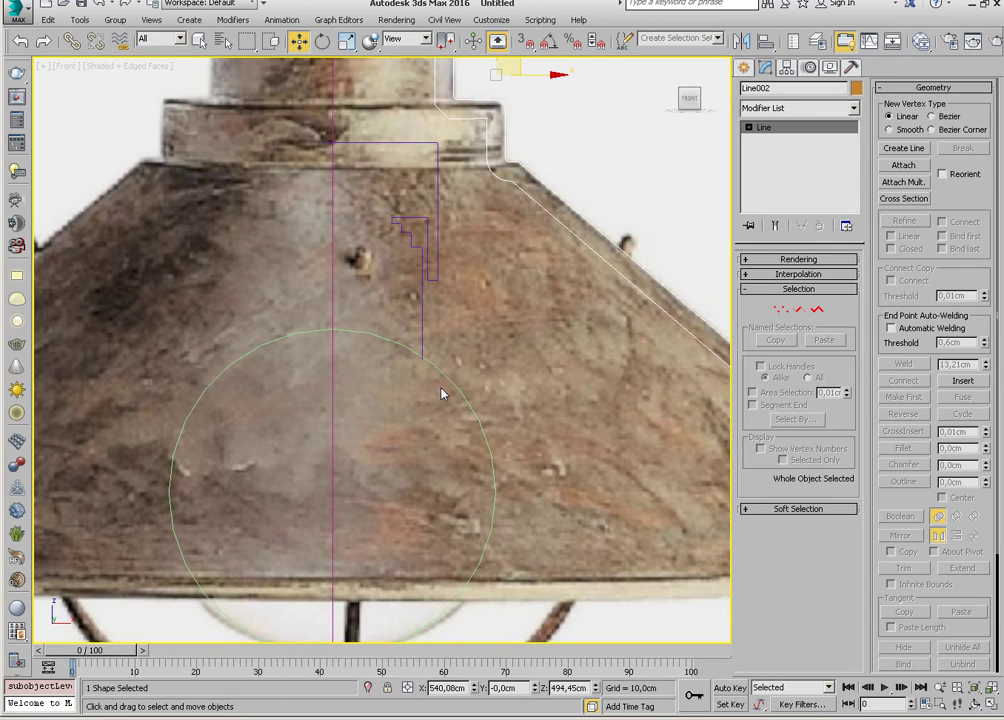
middle_click_drag(394, 370, 414, 399)
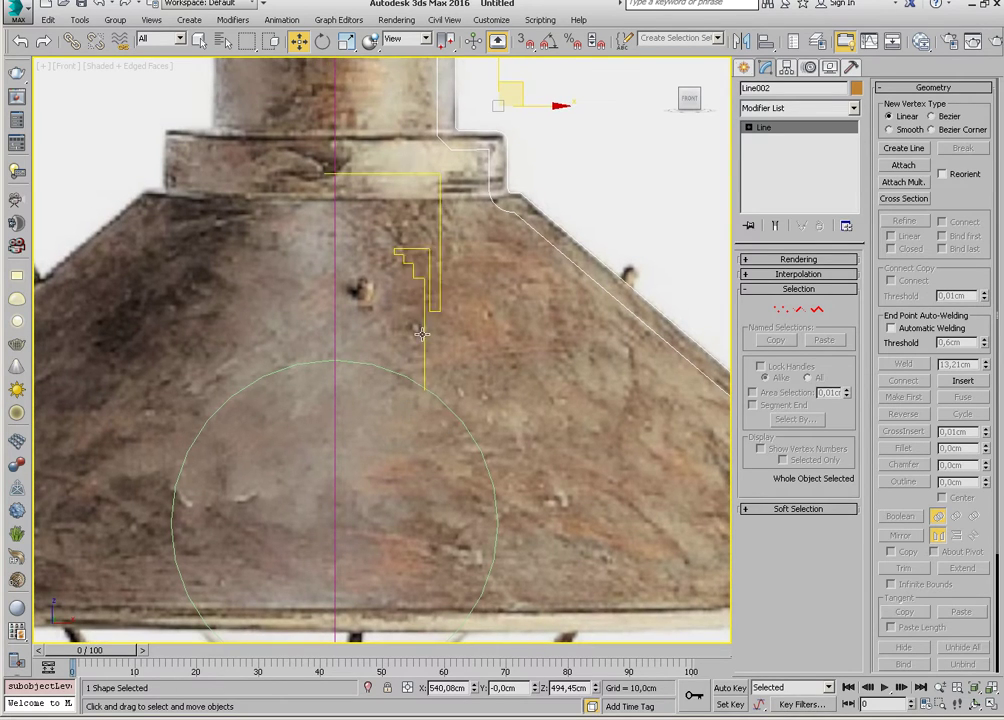
scroll(435, 370, "down", 1)
scroll(439, 386, "down", 1)
left_click(461, 381)
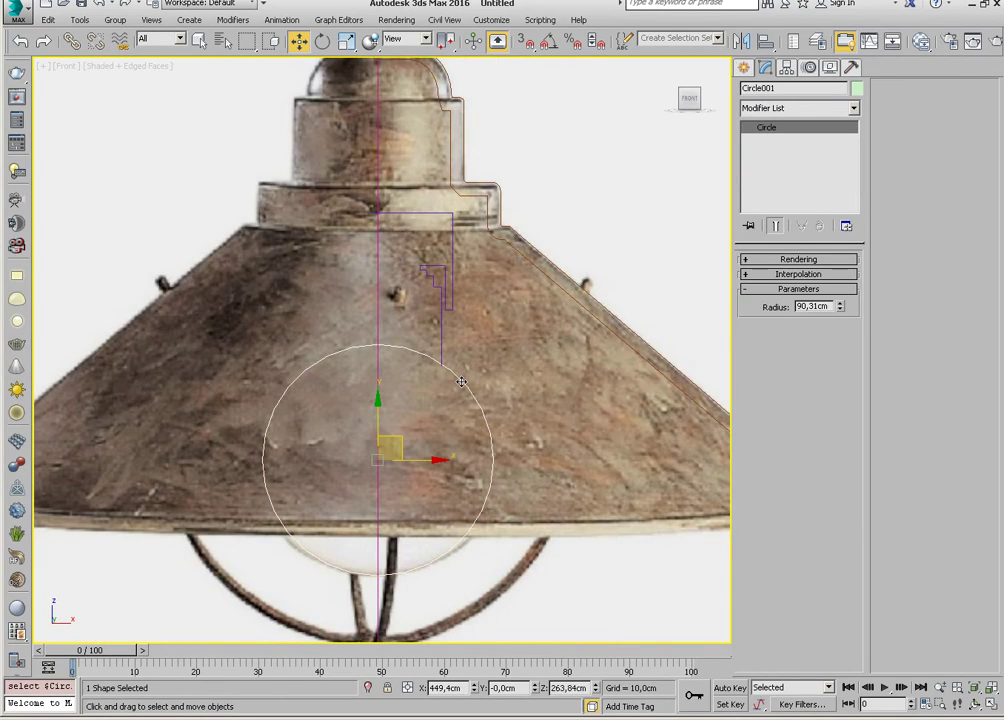
left_click(840, 274)
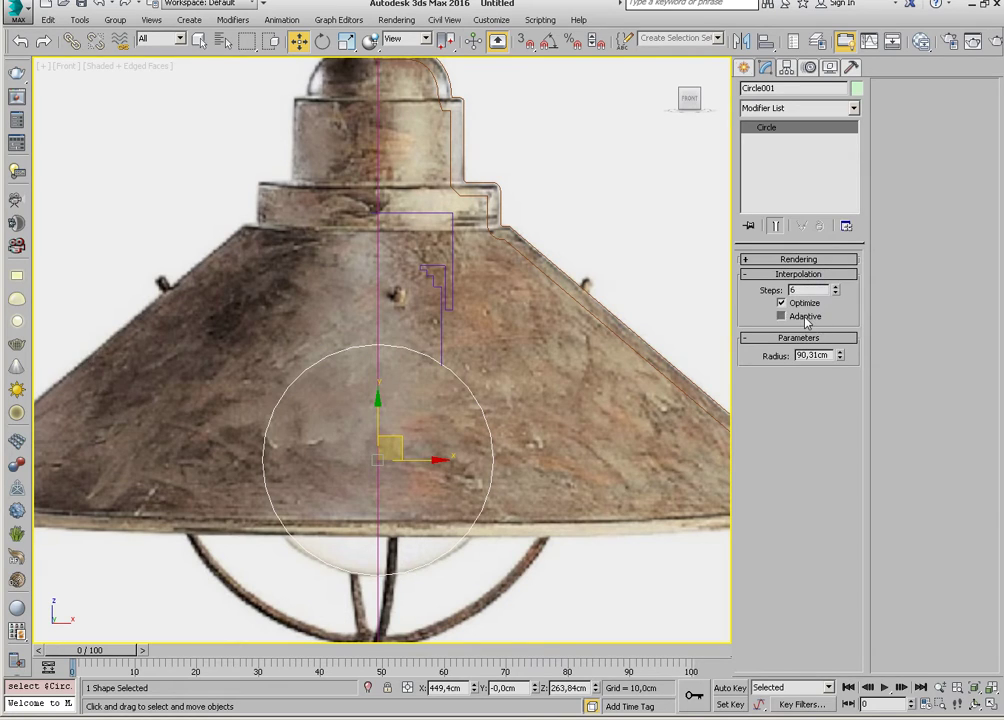
left_click(806, 316)
middle_click_drag(400, 332, 419, 320)
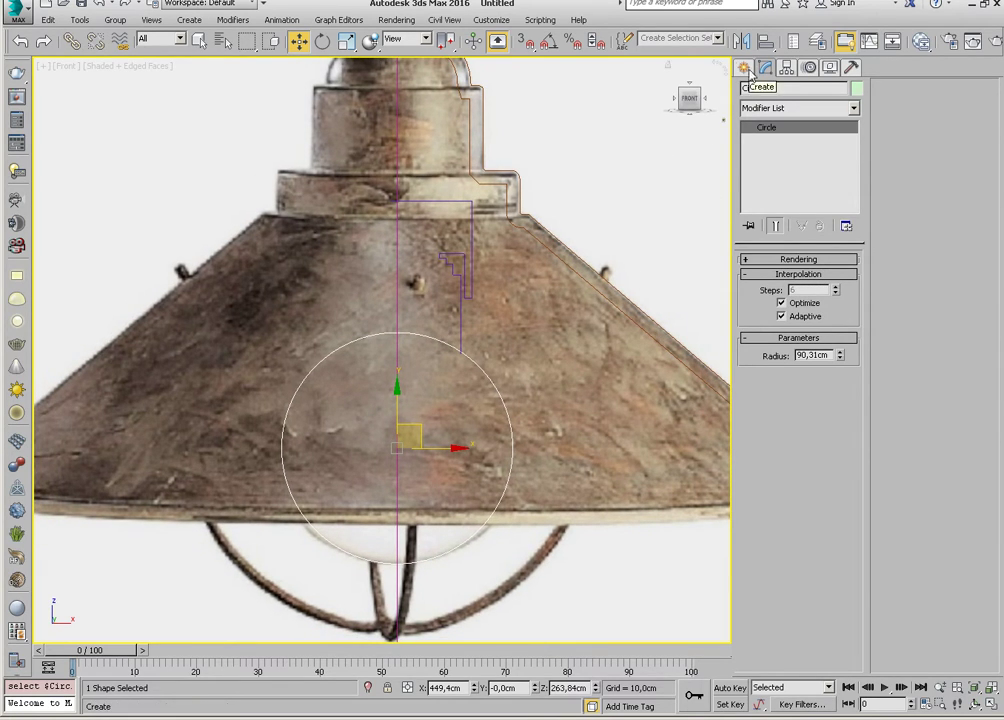
right_click(487, 411)
mouse_move(530, 561)
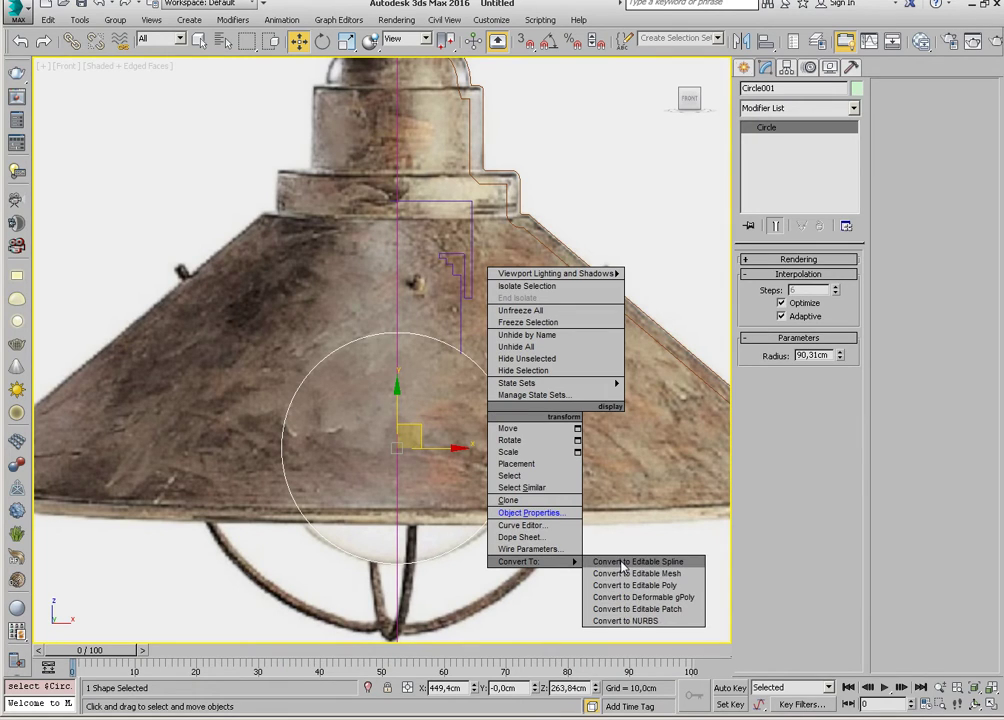
Convert Circle001 to an editable spline and attach the profile line Line003.
left_click(622, 563)
left_click(903, 166)
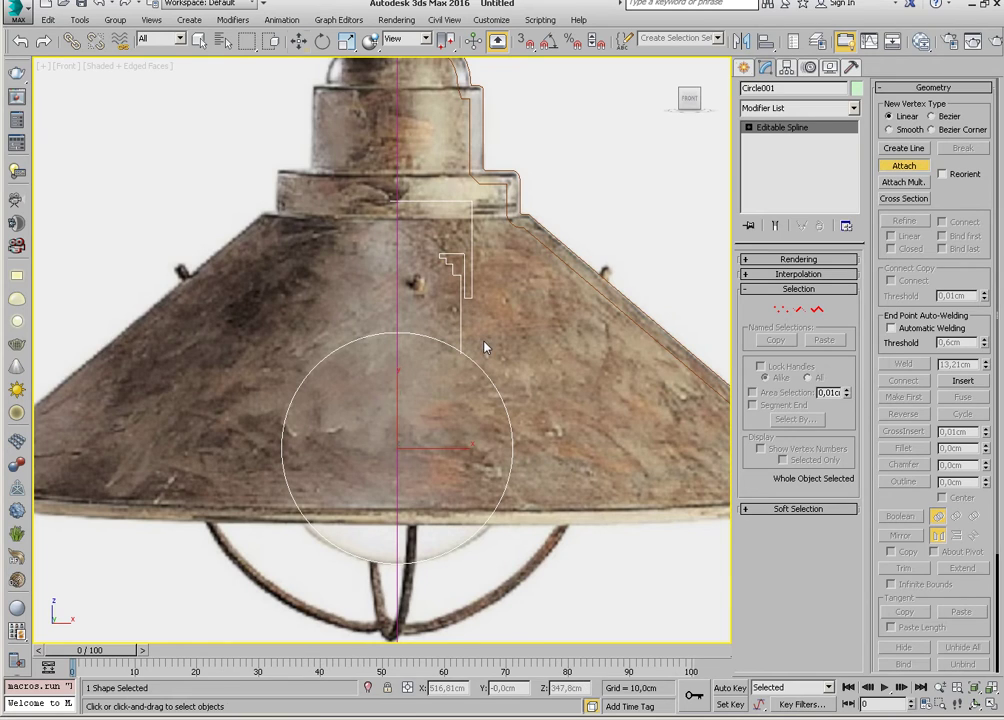
key("w")
key("1")
Box-select the profile's four step vertices and move them about 2 cm left.
middle_click_drag(476, 251, 488, 356)
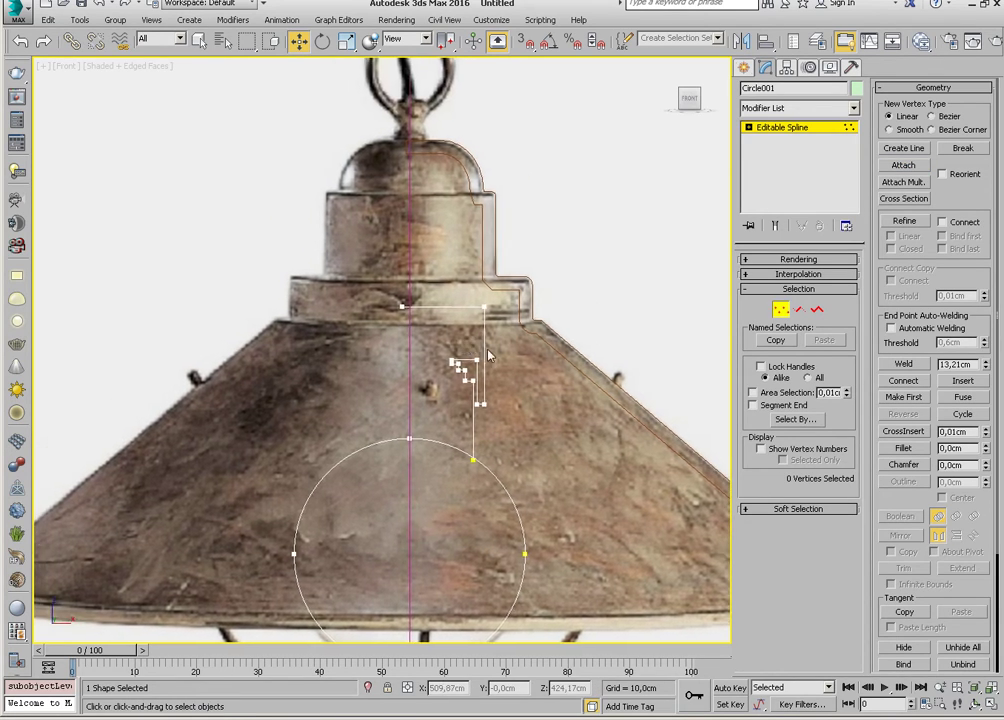
scroll(488, 355, "up", 4)
left_click_drag(511, 466, 469, 262)
scroll(476, 332, "up", 3)
scroll(505, 455, "down", 3)
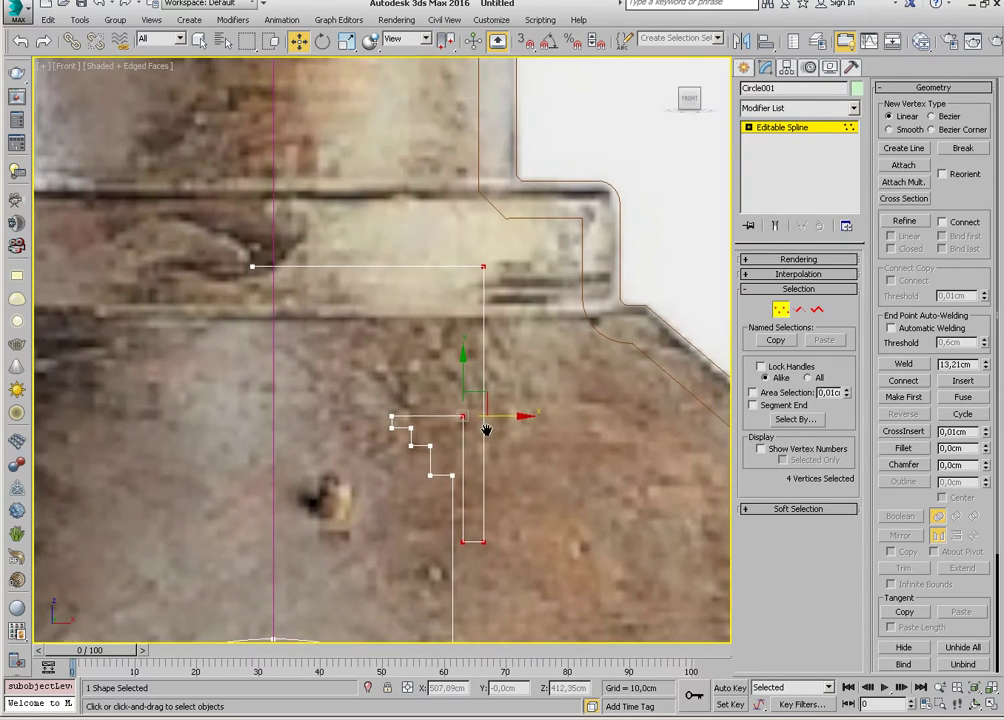
scroll(490, 429, "up", 1)
left_click_drag(495, 412, 484, 411)
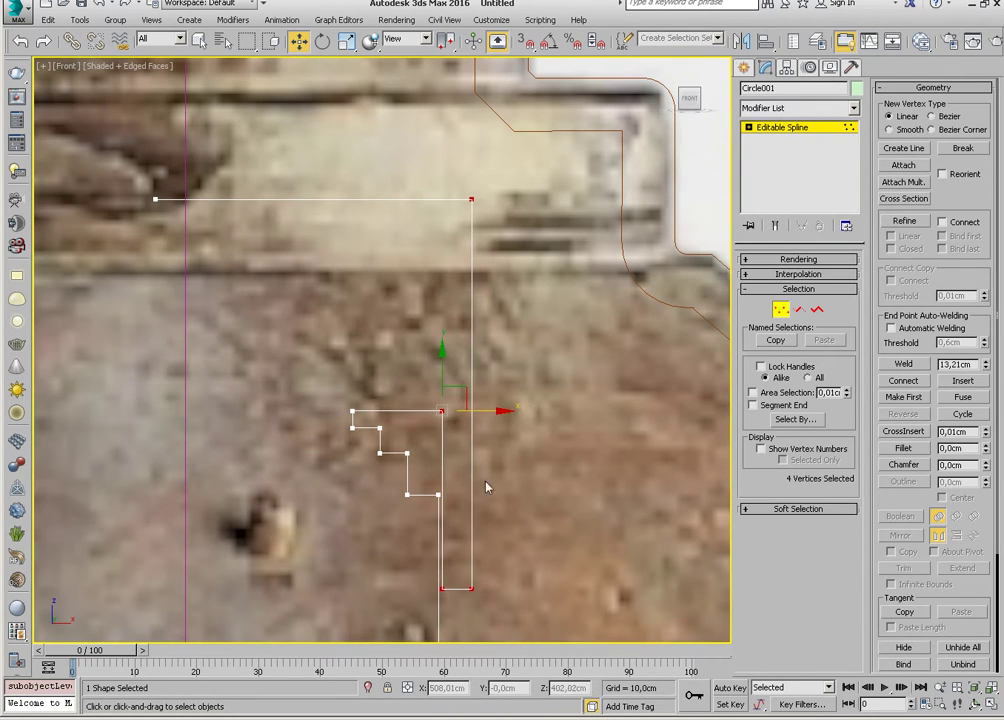
scroll(486, 480, "down", 4)
In Spline mode, try trimming the circle where it crosses the profile.
left_click(781, 310)
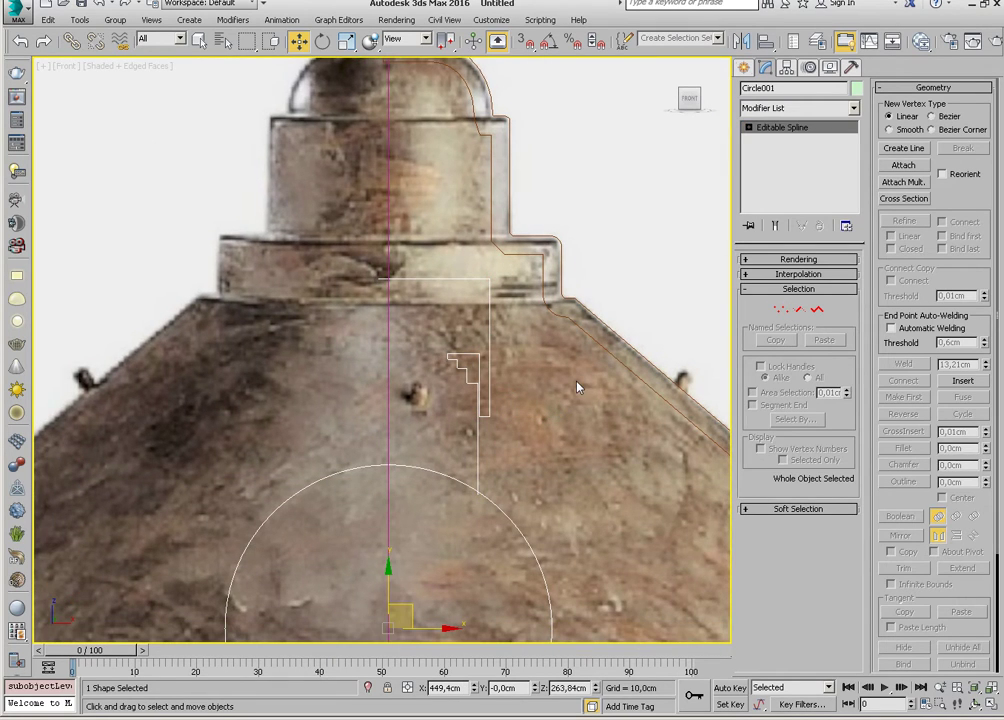
middle_click_drag(452, 298, 462, 241)
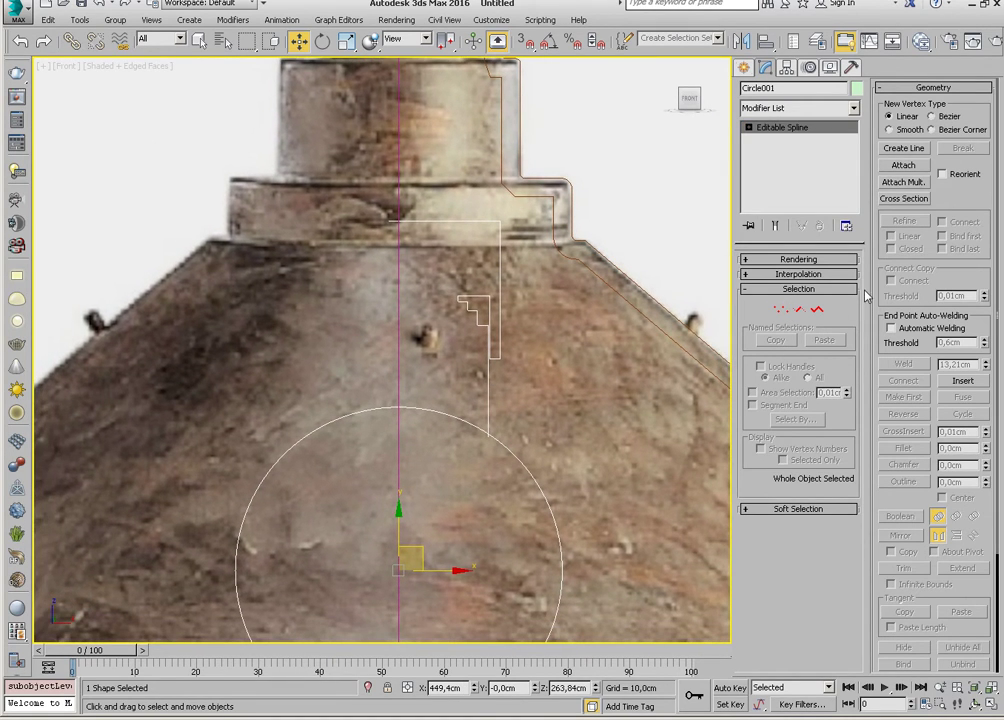
left_click(817, 310)
left_click(903, 569)
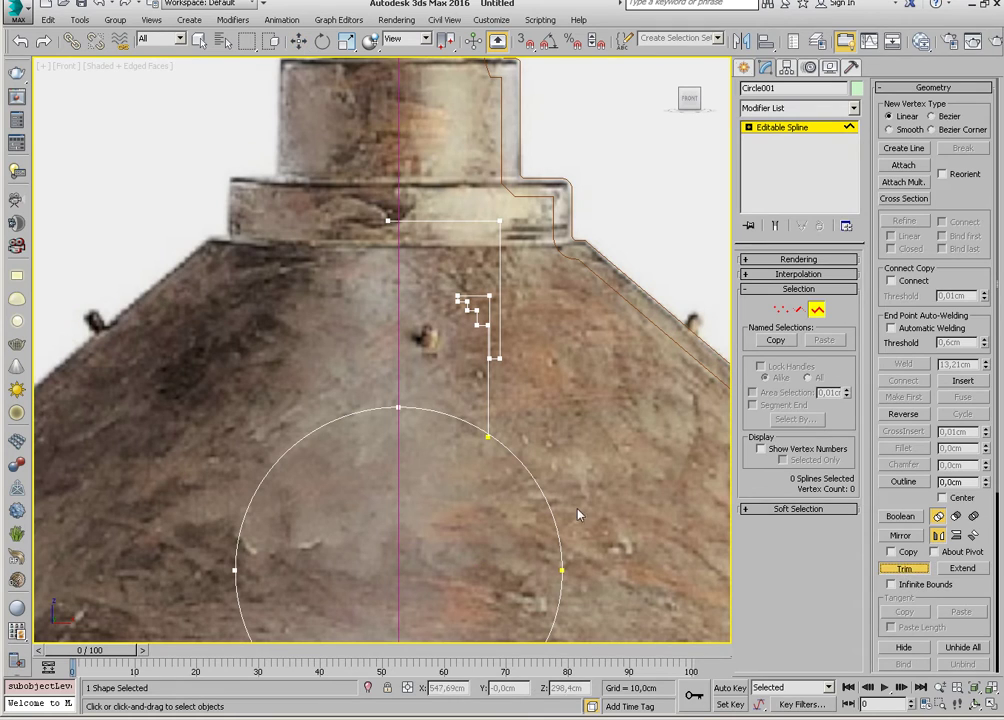
left_click(440, 405)
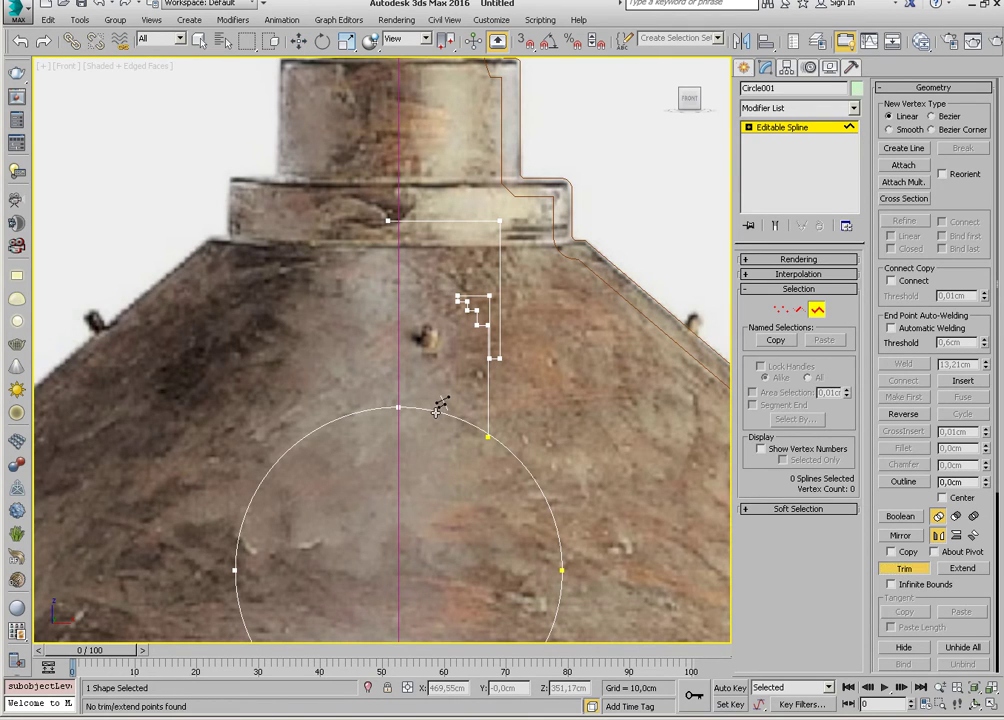
scroll(470, 440, "up", 1)
scroll(484, 449, "up", 3)
scroll(472, 366, "down", 3)
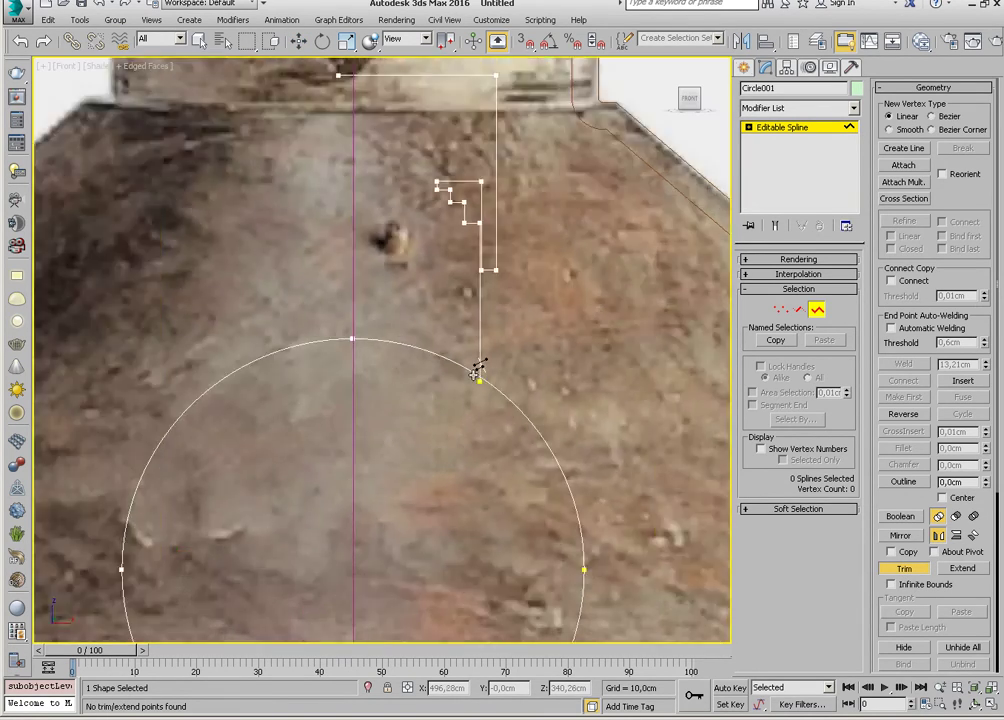
scroll(466, 355, "down", 1)
scroll(457, 400, "down", 3)
scroll(455, 410, "up", 1)
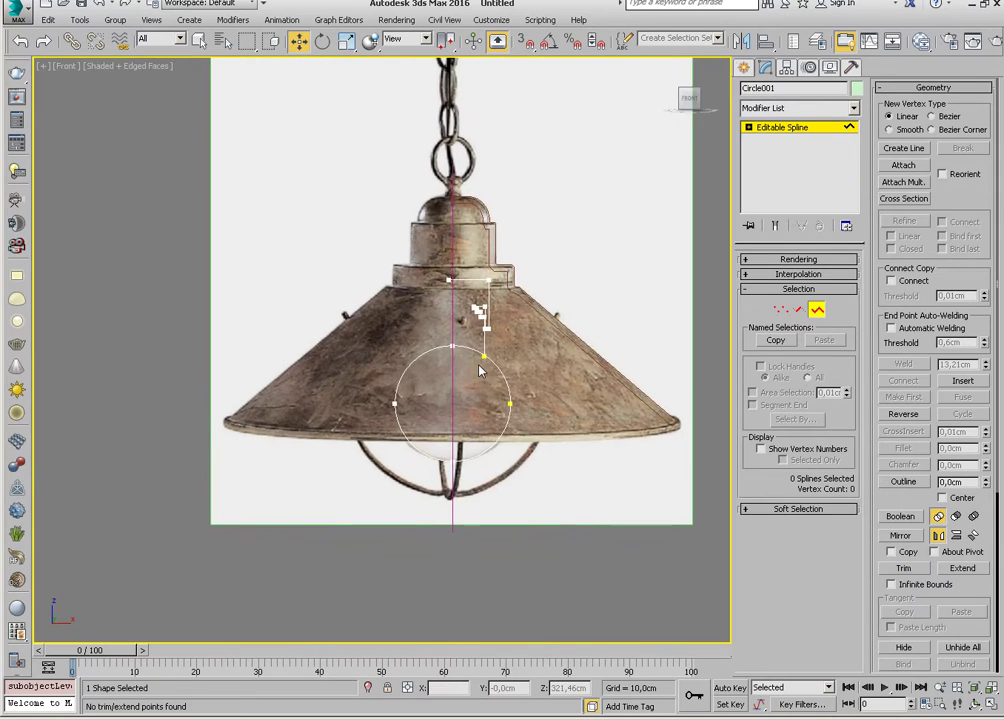
scroll(430, 390, "up", 2)
right_click(414, 370)
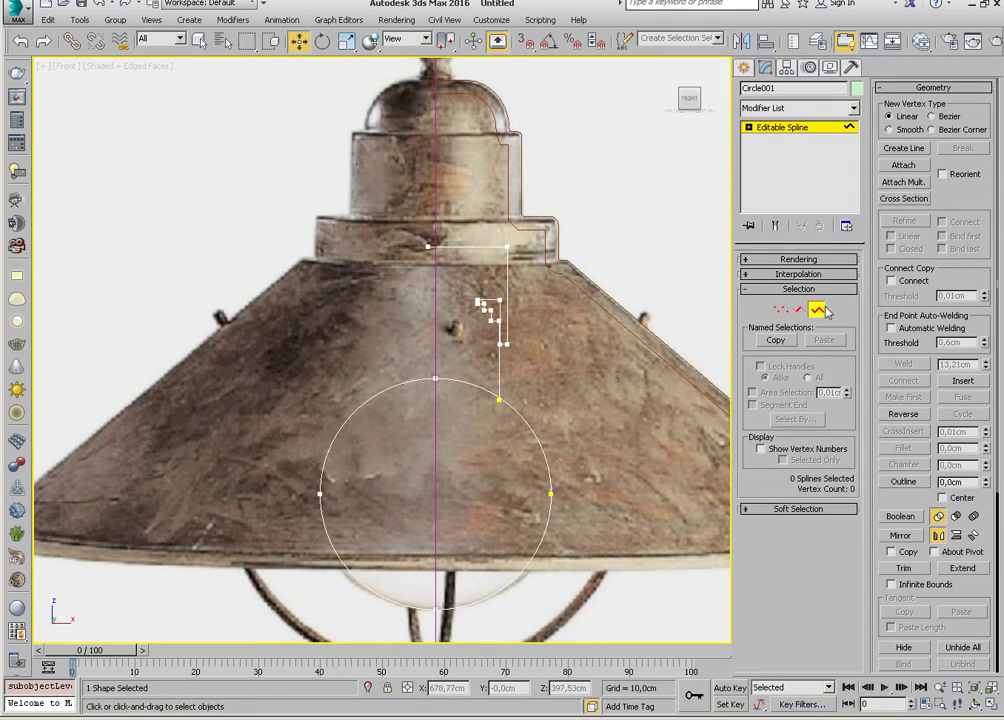
Attach the vertical centre line and trim away the circle's left half at it.
left_click(905, 166)
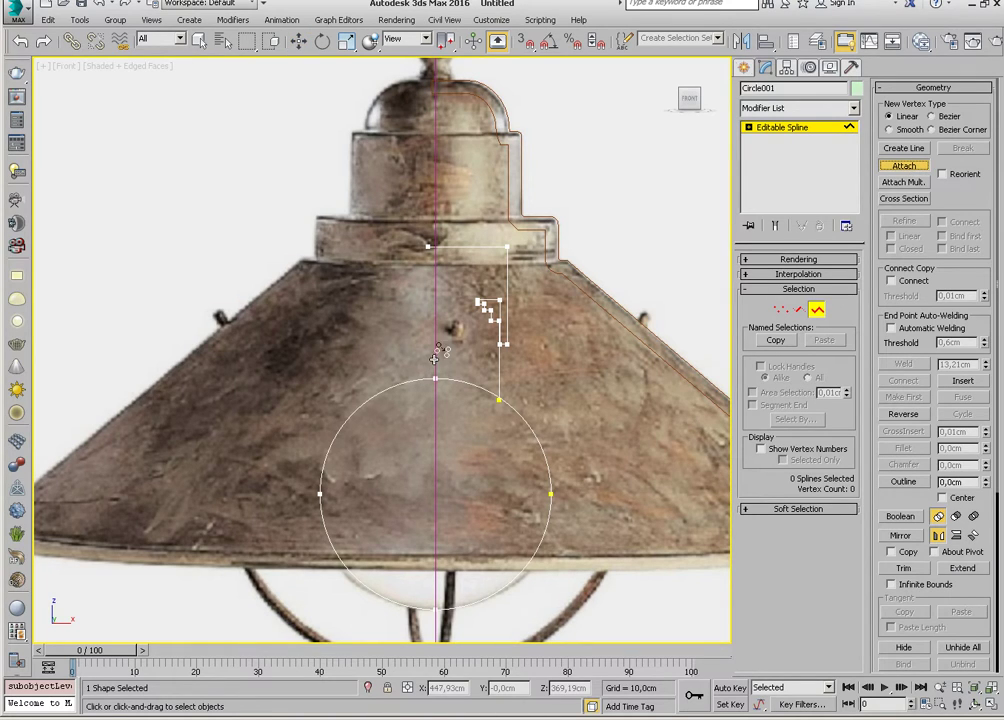
left_click(436, 358)
key("w")
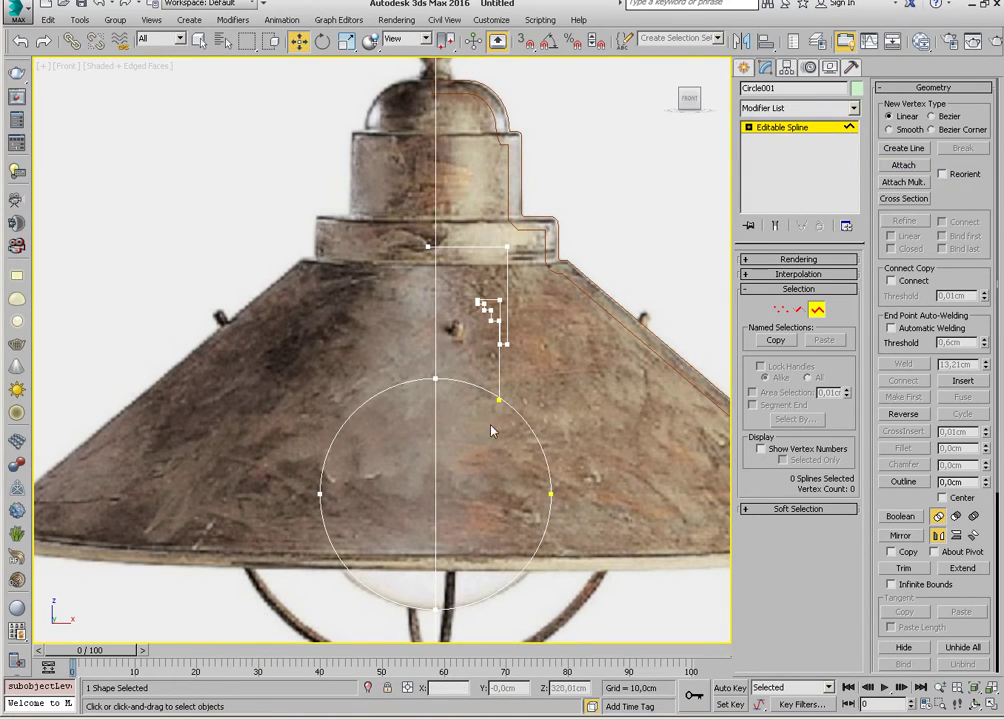
left_click(903, 568)
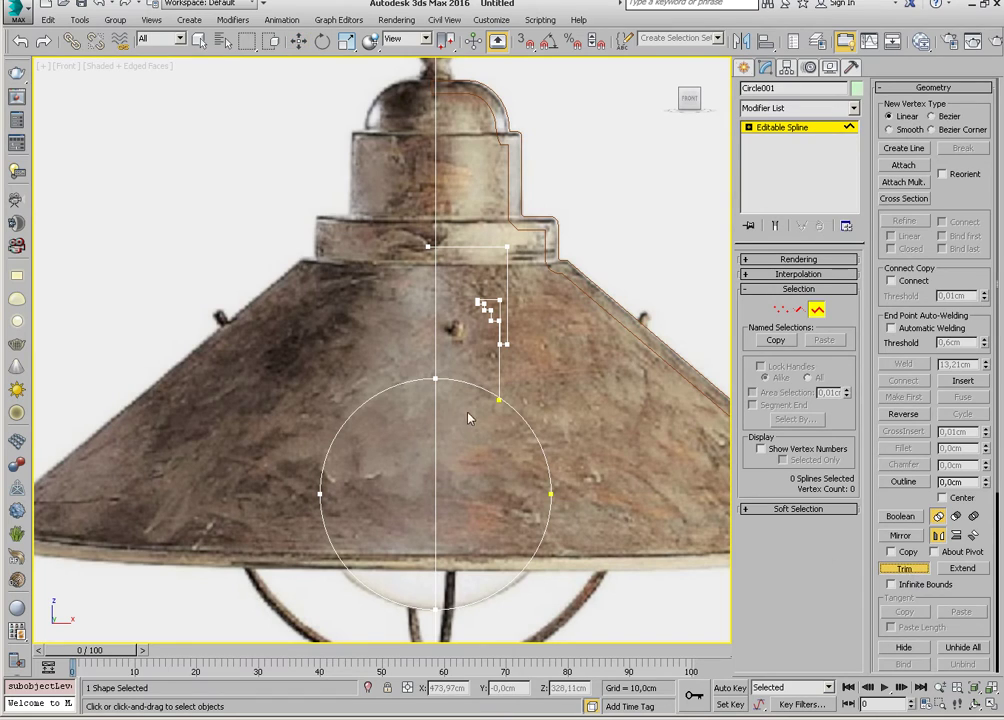
left_click(400, 383)
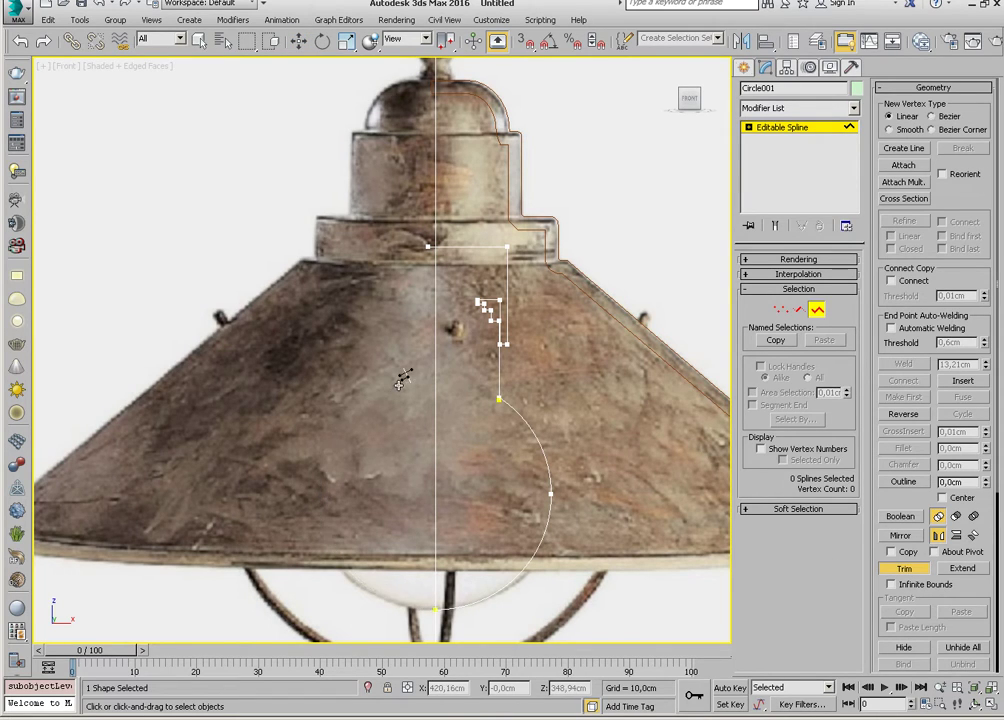
middle_click_drag(460, 563, 472, 328)
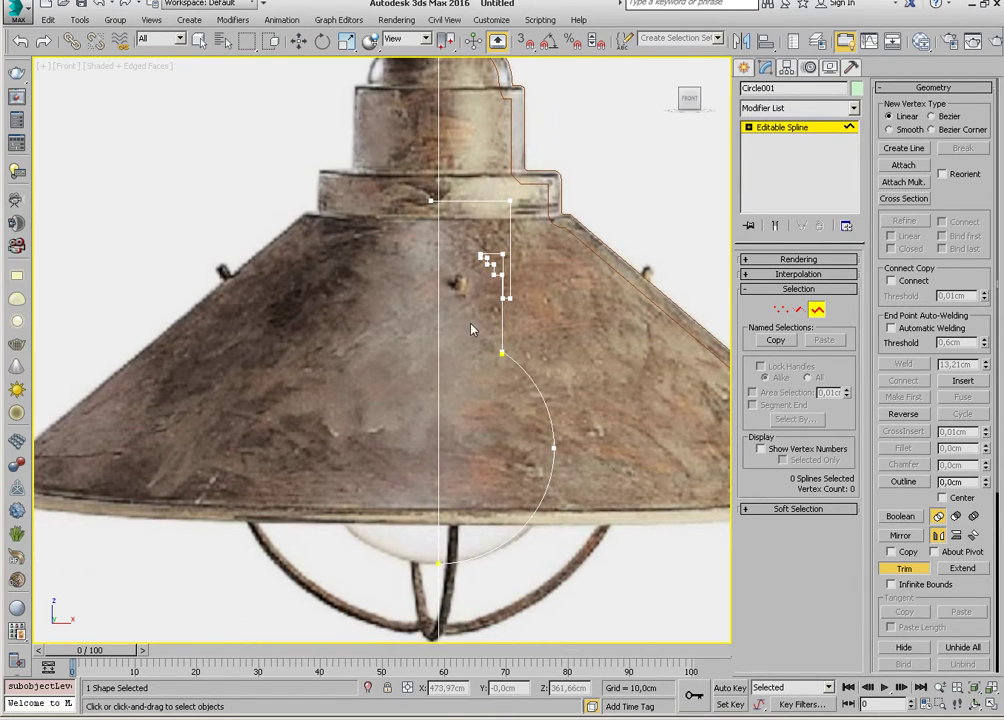
right_click(503, 455)
scroll(510, 420, "up", 8)
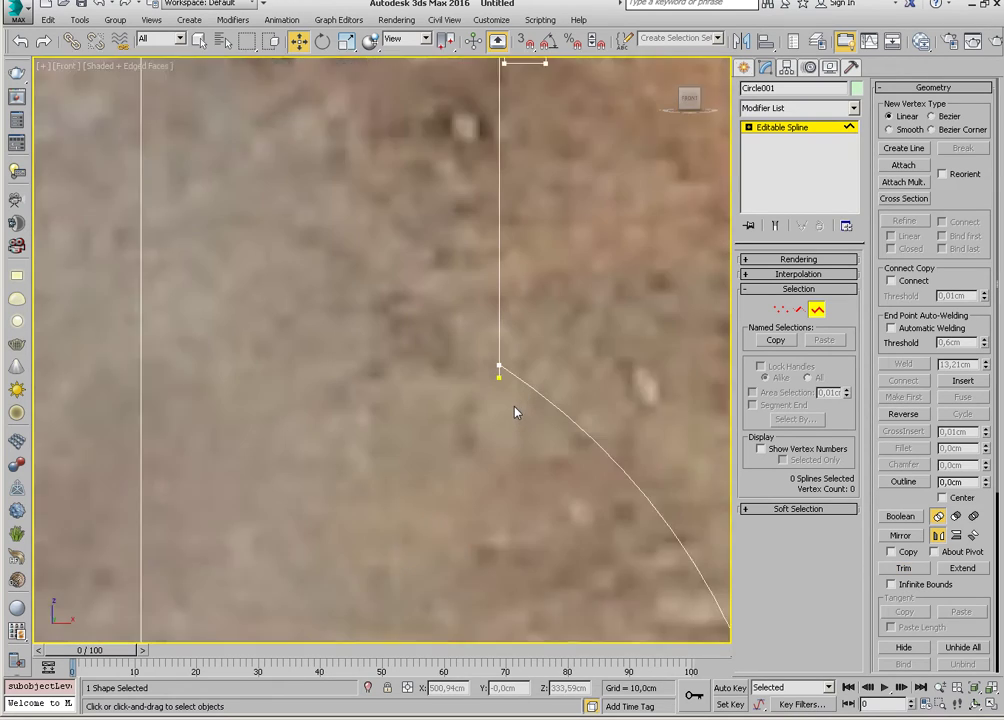
left_click(903, 568)
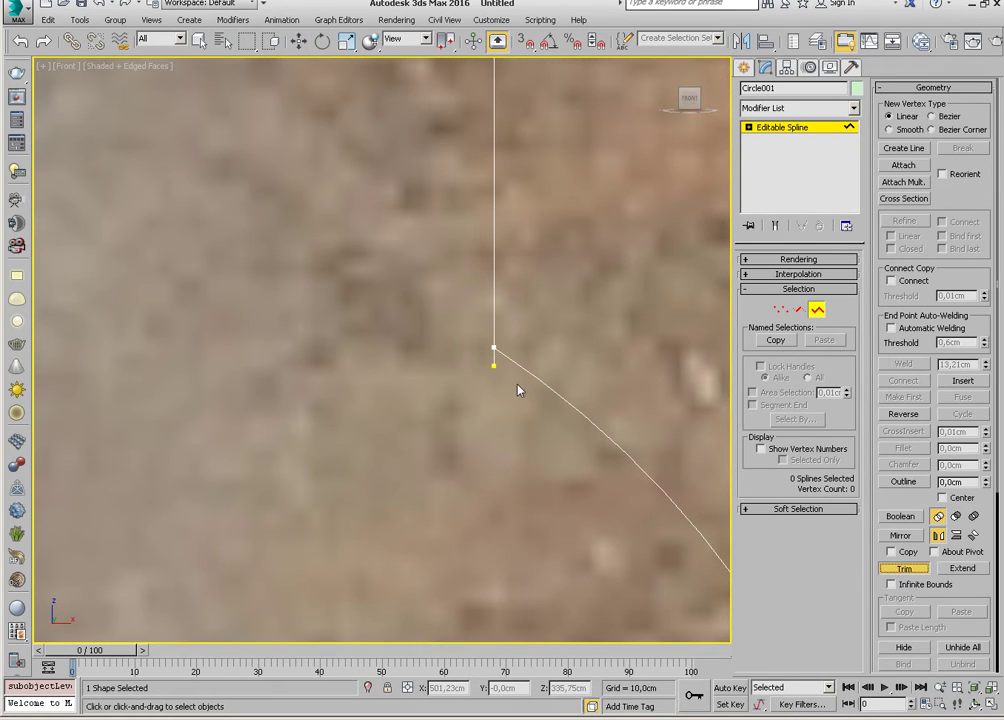
right_click(498, 393)
Weld the arc's top end and the centre line's overlapping vertex into one.
left_click(780, 310)
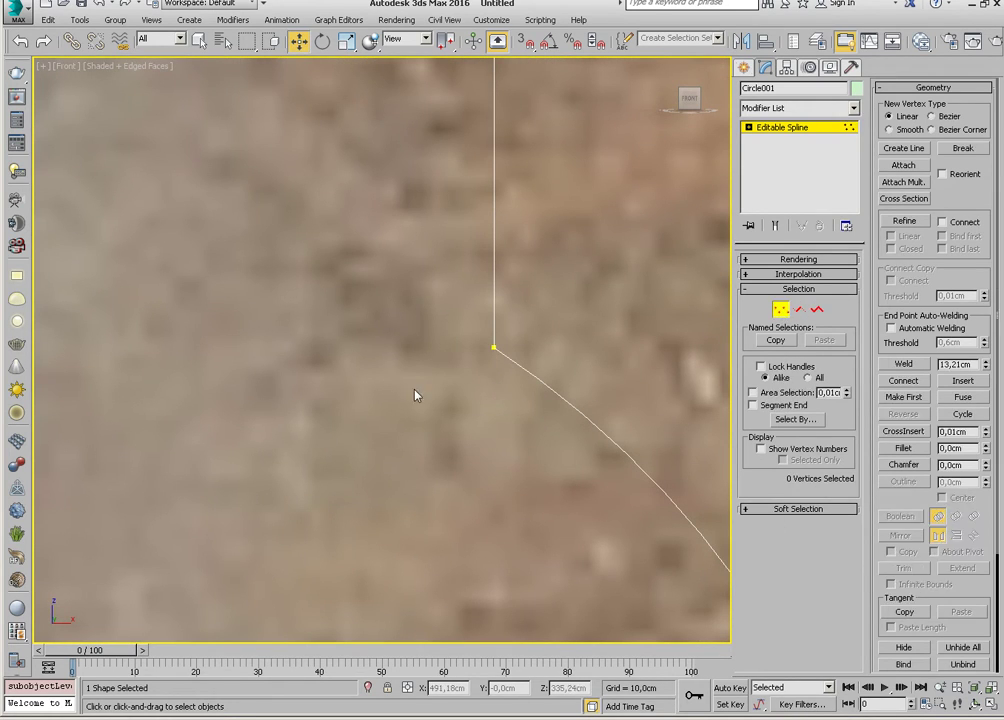
left_click_drag(457, 323, 457, 320)
left_click(908, 365)
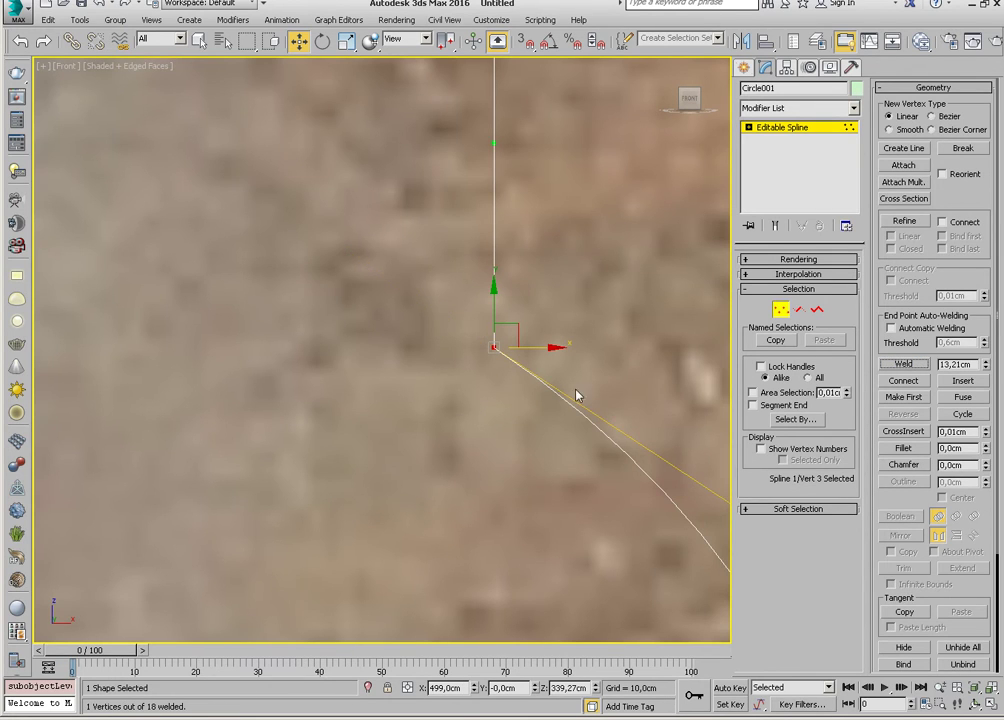
scroll(576, 397, "down", 5)
scroll(519, 428, "down", 4)
scroll(519, 428, "up", 2)
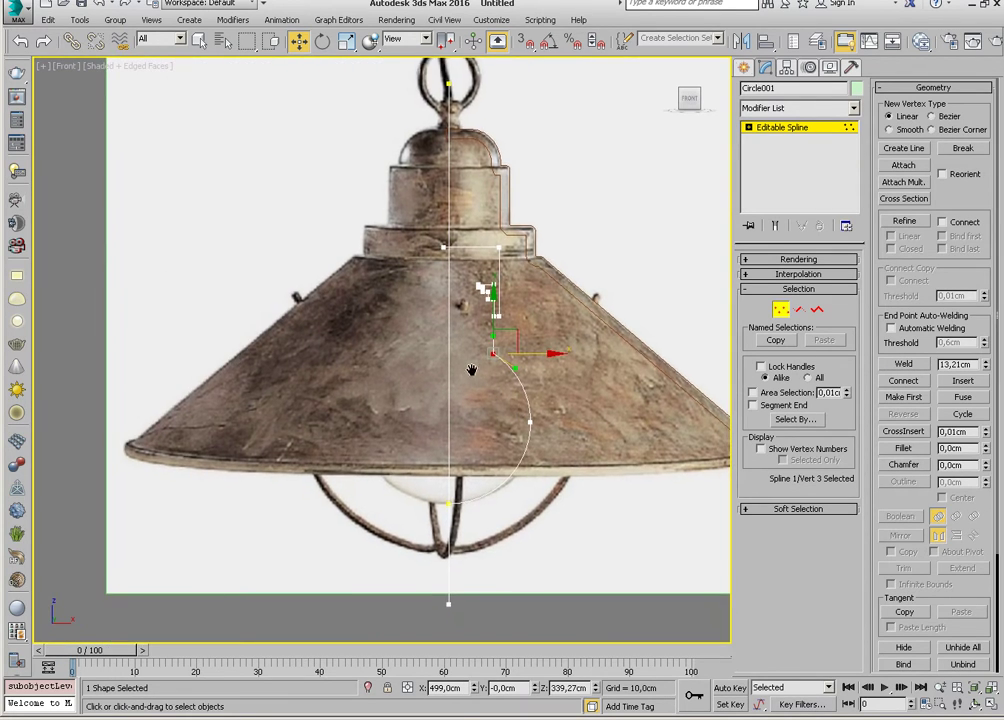
scroll(519, 428, "up", 4)
mouse_move(477, 417)
middle_mouse_down()
mouse_move(487, 437)
mouse_move(495, 432)
middle_mouse_up()
scroll(490, 430, "up", 2)
scroll(505, 425, "up", 4)
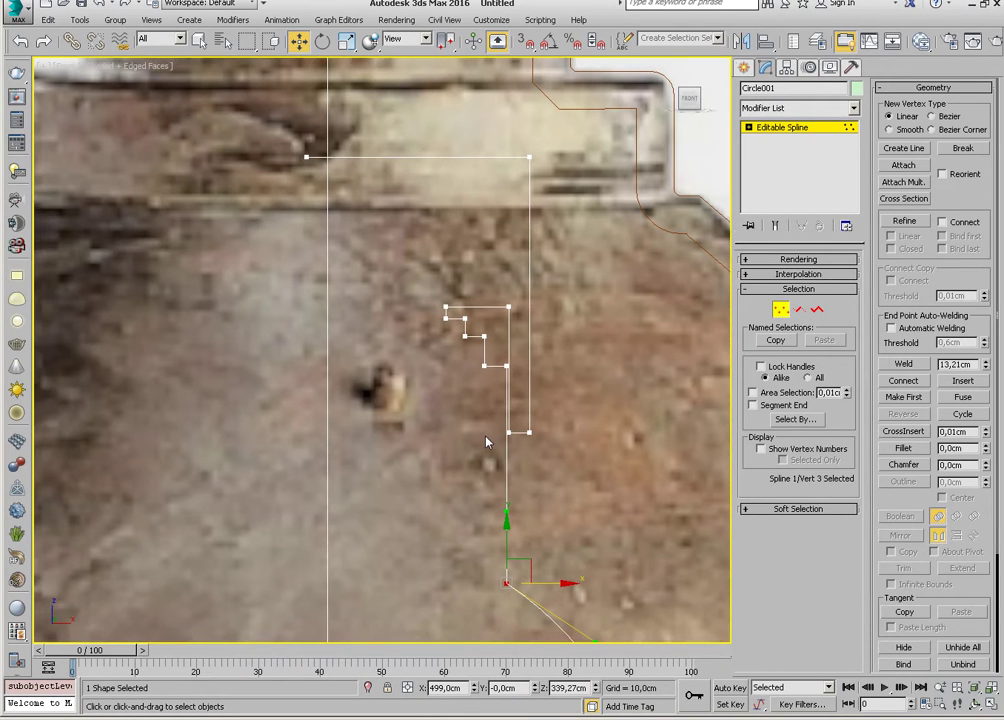
scroll(505, 340, "up", 4)
middle_click_drag(504, 336, 535, 398)
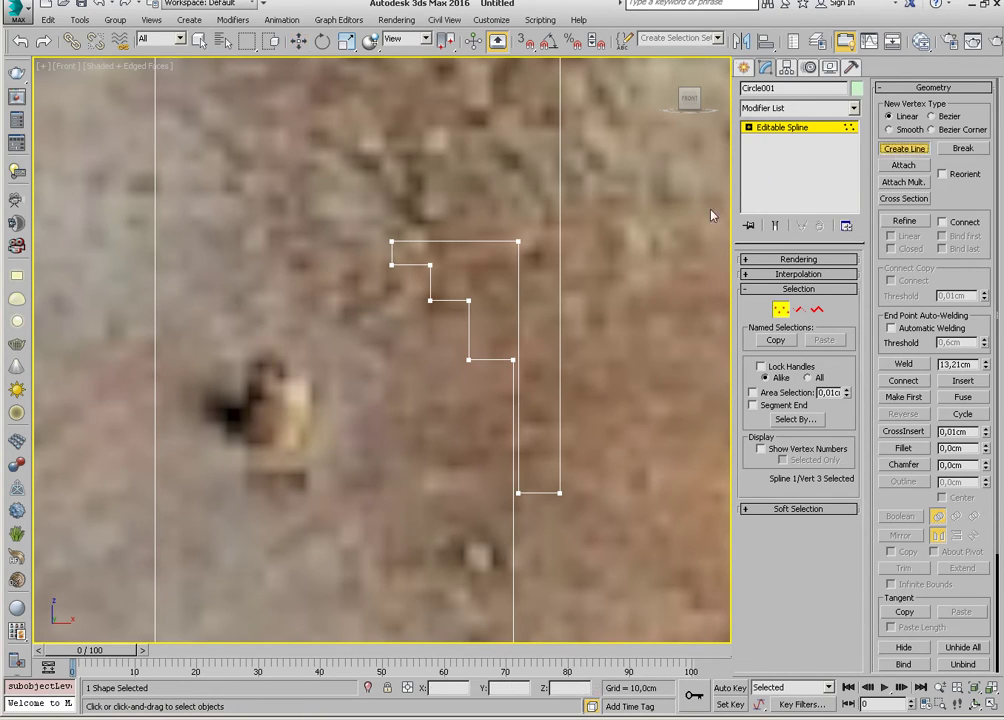
scroll(524, 374, "up", 4)
Draw the last point of the stepped outline line and finish it.
left_click(743, 67)
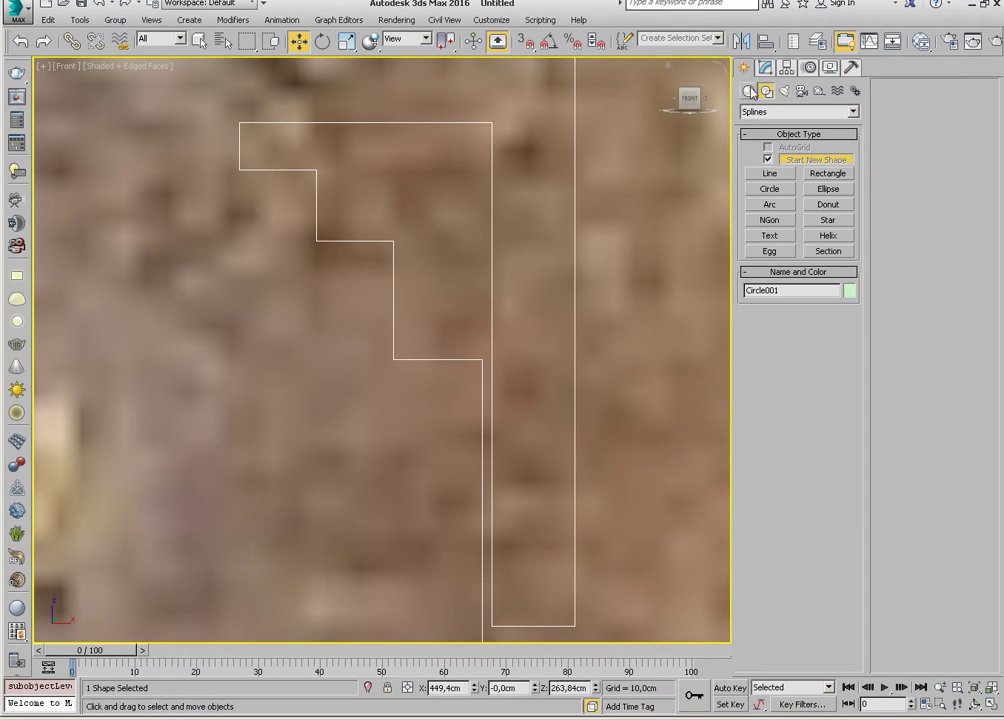
left_click(770, 174)
left_click(462, 377)
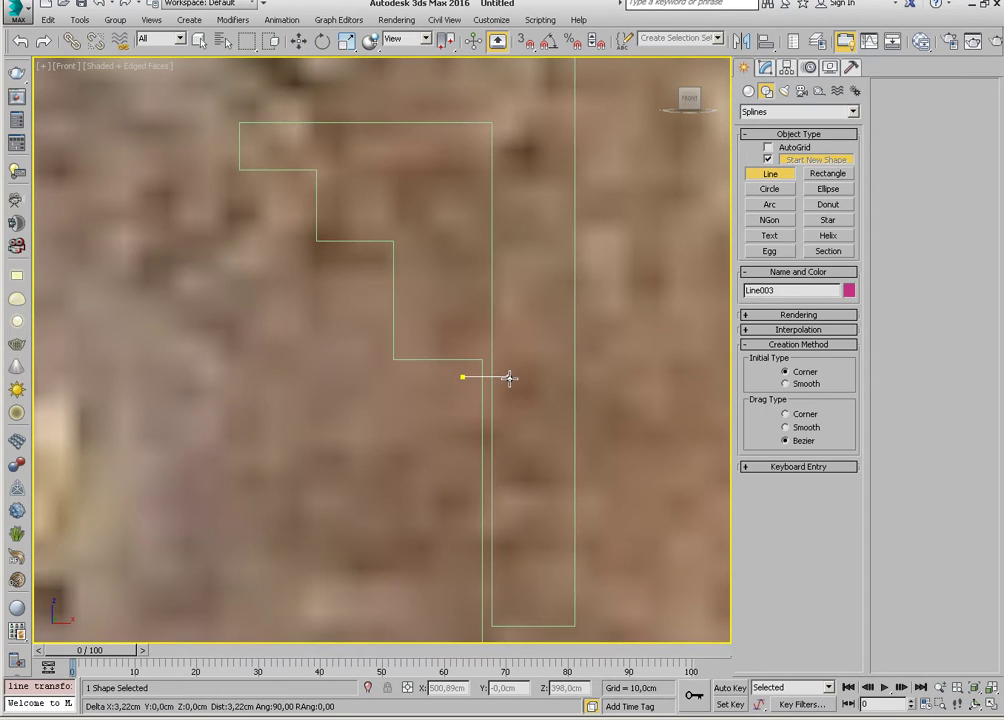
right_click(511, 379)
right_click(497, 431)
scroll(497, 431, "down", 2)
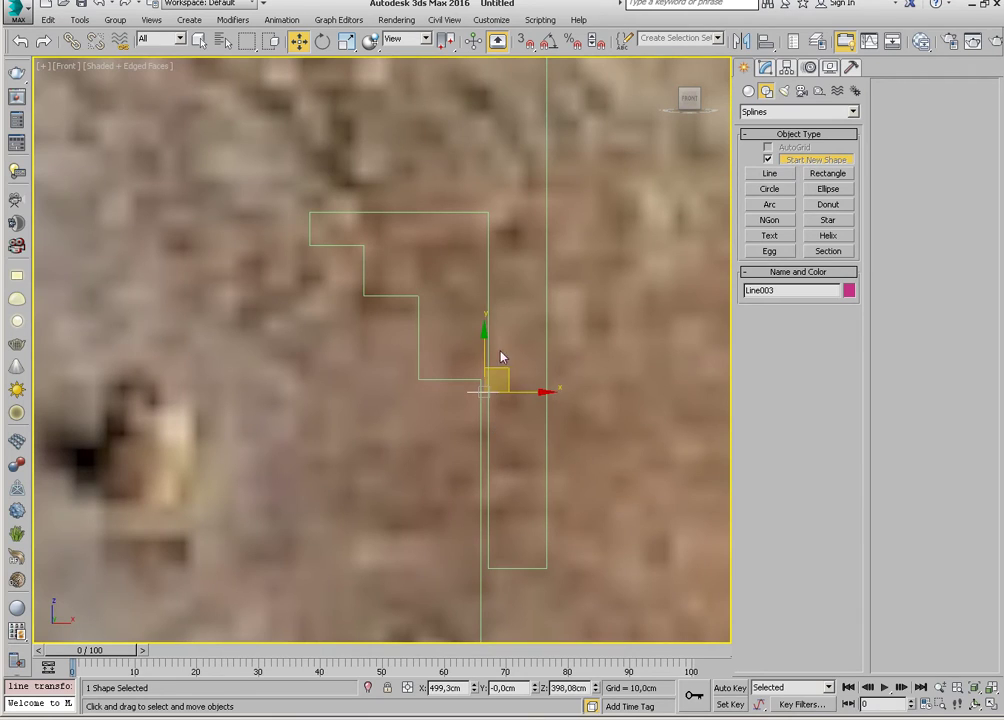
Attach the stepped outline to the profile and trim off its stepped segments and stub.
left_click(765, 67)
left_click(903, 167)
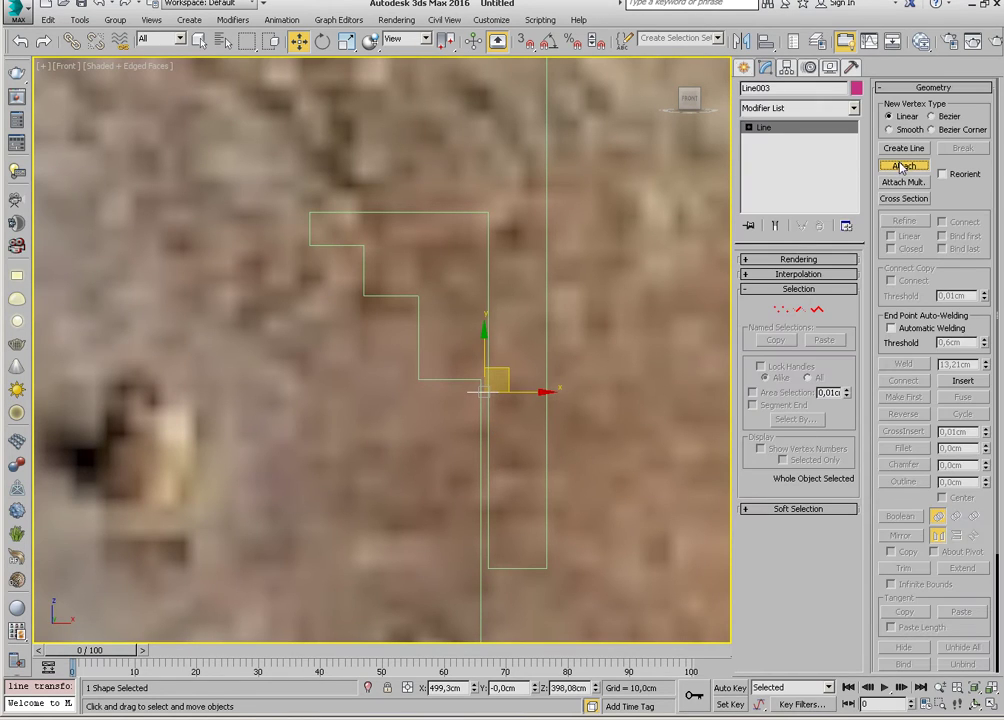
left_click(488, 240)
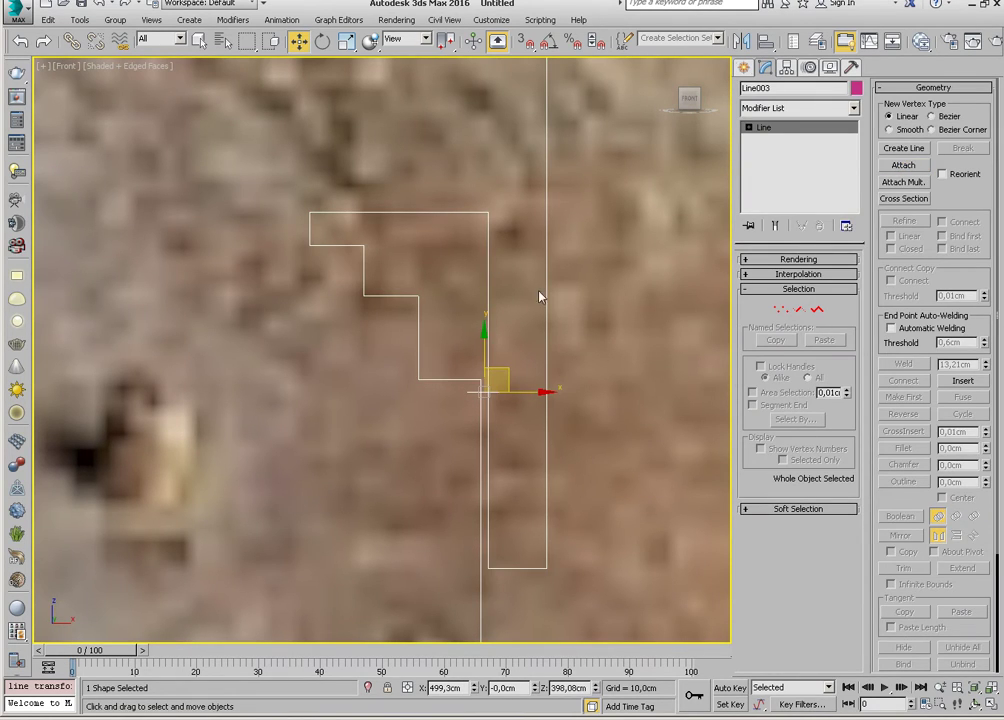
left_click(817, 309)
left_click(904, 568)
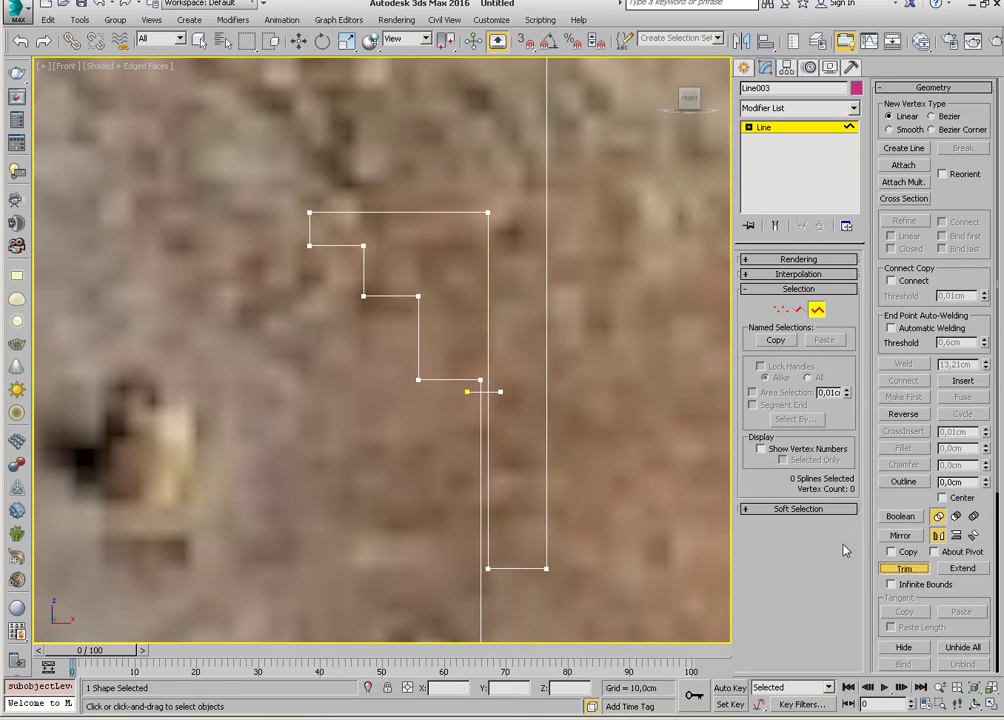
left_click(489, 335)
left_click(495, 392)
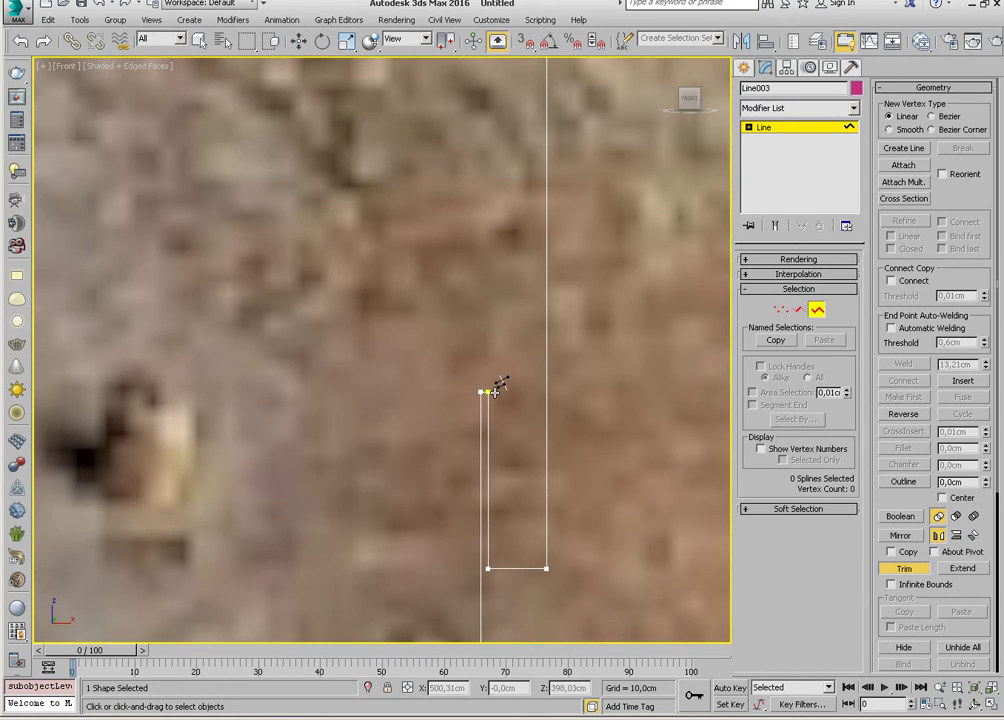
left_click(781, 309)
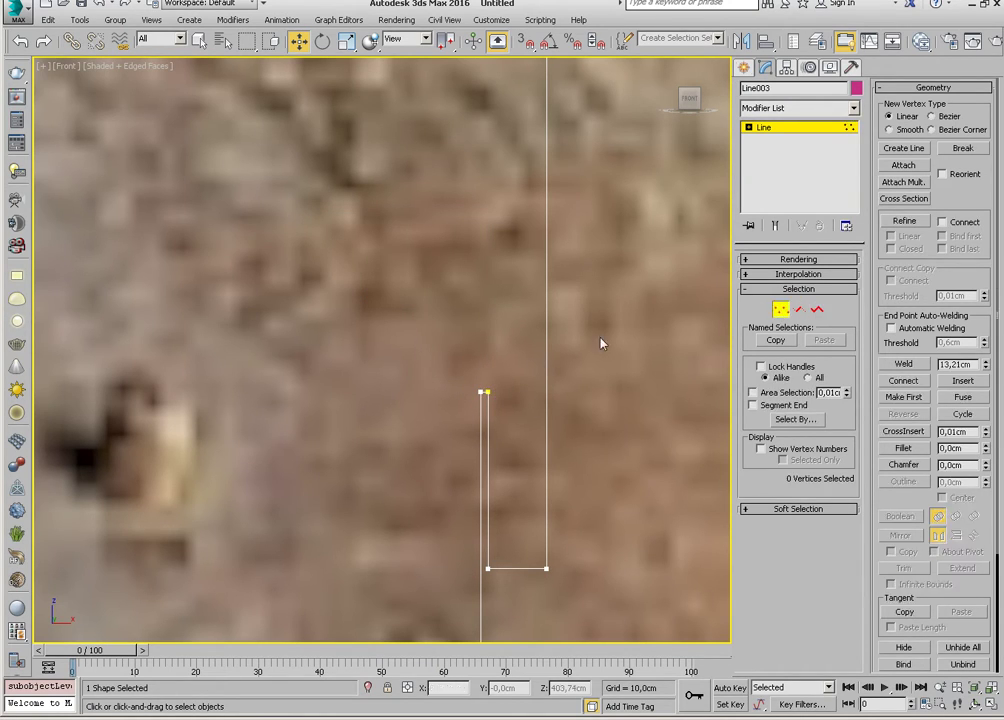
Weld the two overlapping pairs of top vertices into single points.
scroll(504, 410, "up", 3)
scroll(509, 423, "up", 3)
left_click_drag(467, 331, 468, 332)
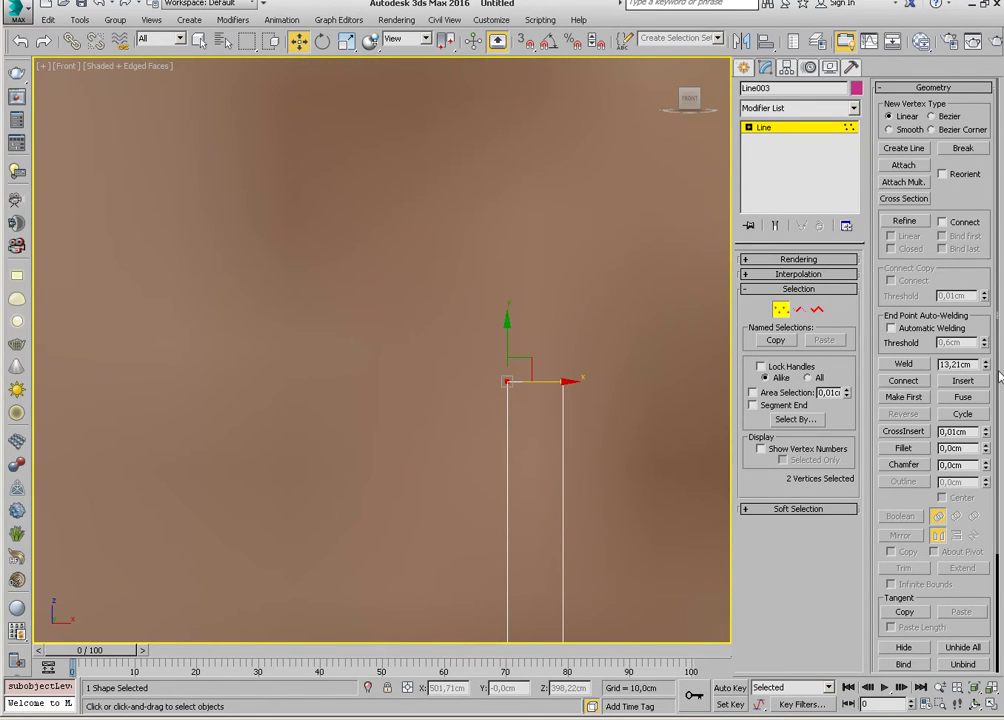
left_click(901, 364)
left_click_drag(590, 400, 550, 365)
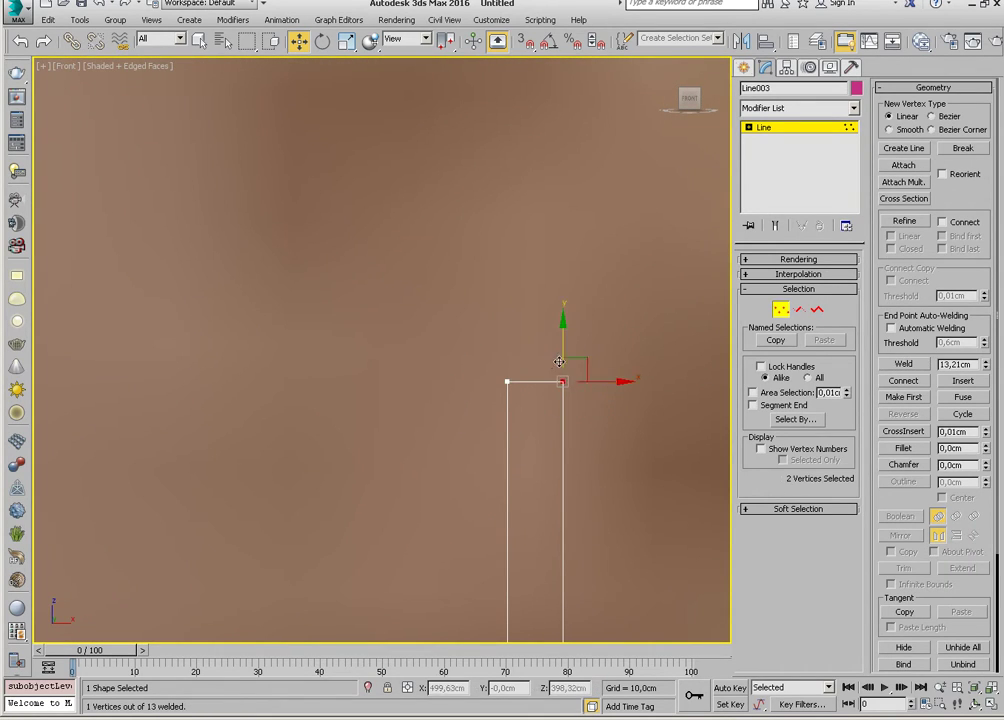
left_click(901, 364)
Frame the profile's upper vertices and activate Chamfer.
scroll(524, 407, "down", 2)
scroll(465, 398, "up", 2)
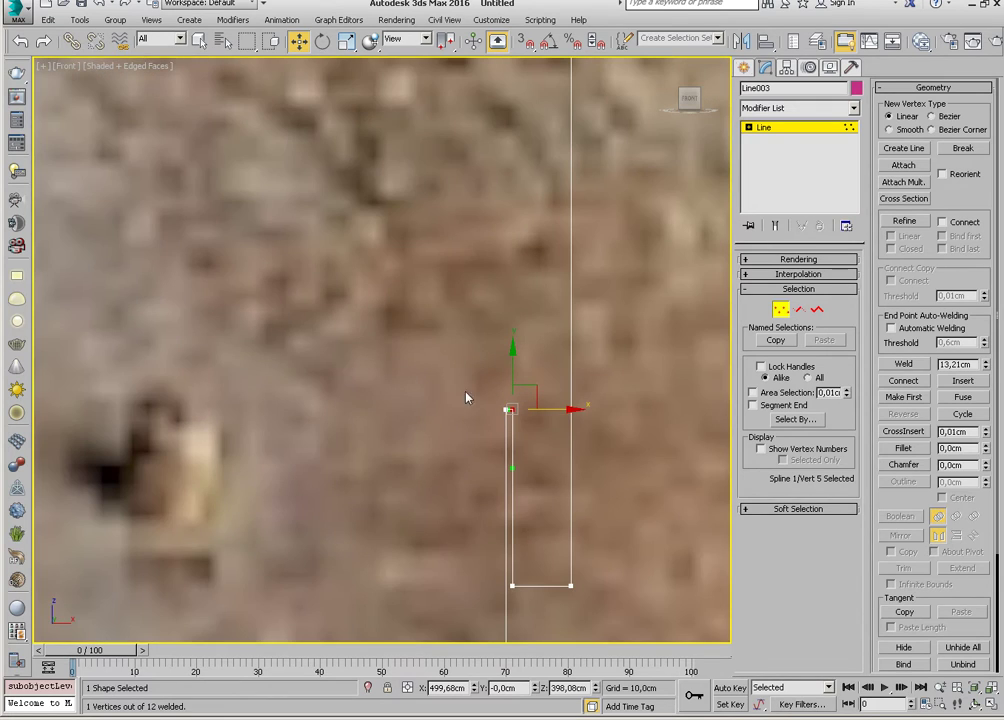
scroll(527, 390, "down", 3)
scroll(533, 405, "down", 2)
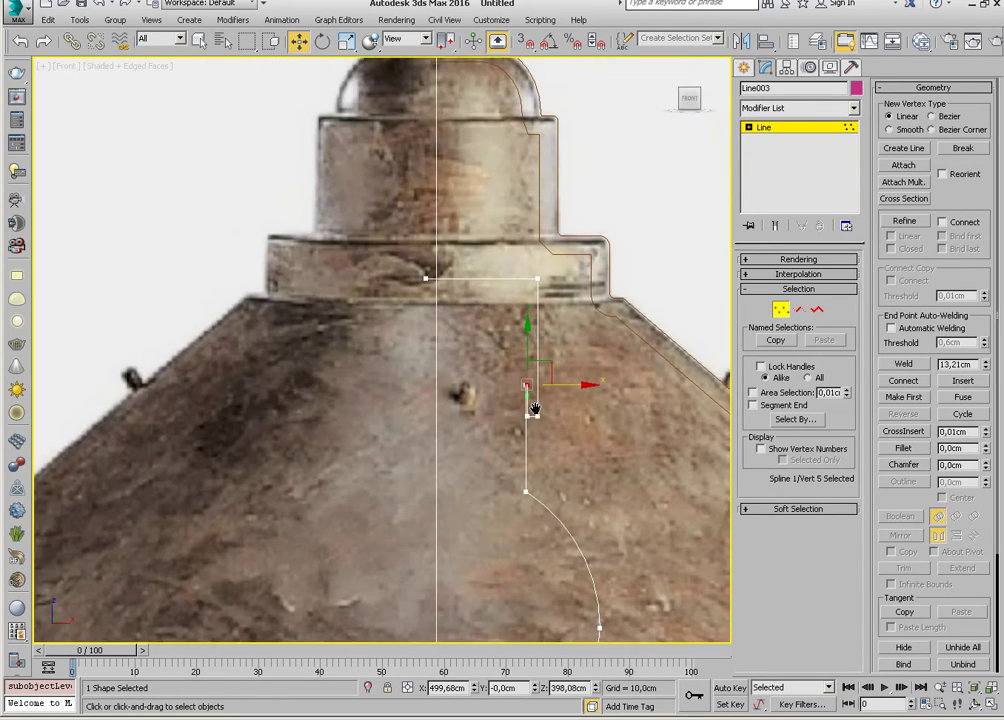
middle_click_drag(533, 410, 519, 292)
scroll(540, 336, "up", 4)
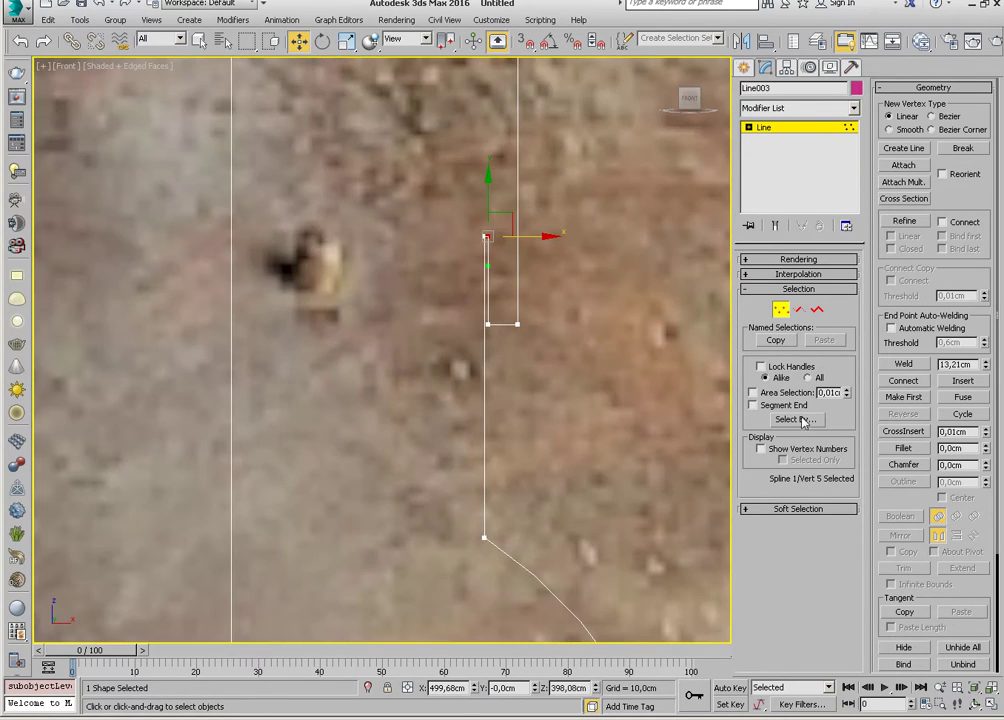
left_click(904, 464)
Chamfer the bottom-right and bottom-left corners of the neck step.
scroll(506, 288, "up", 2)
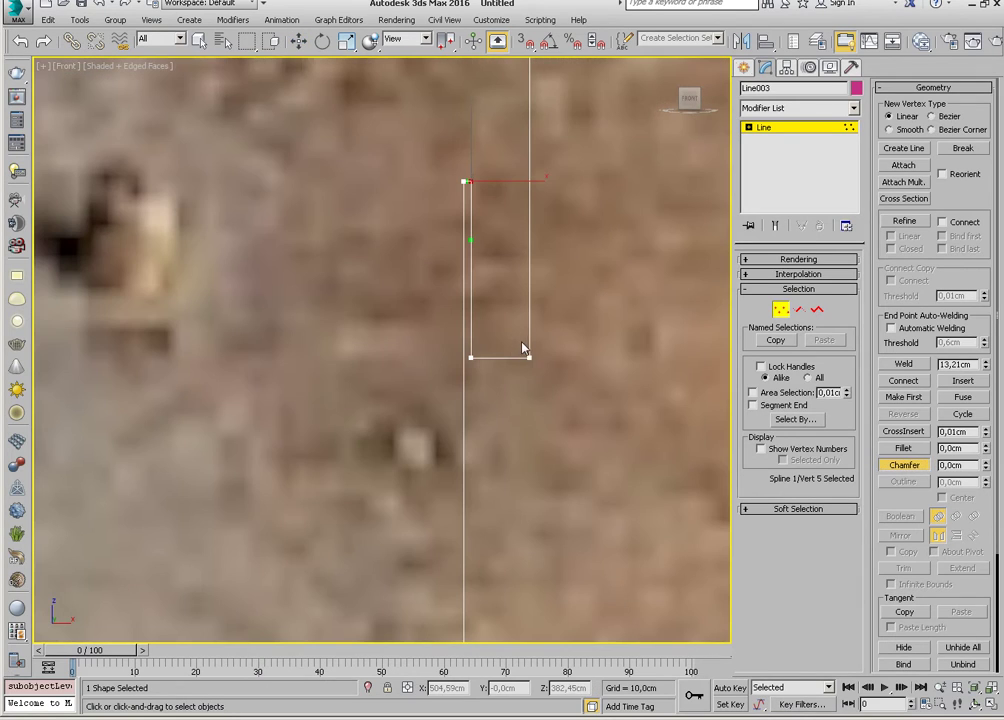
left_click_drag(529, 358, 533, 321)
scroll(448, 385, "up", 1)
scroll(477, 381, "up", 1)
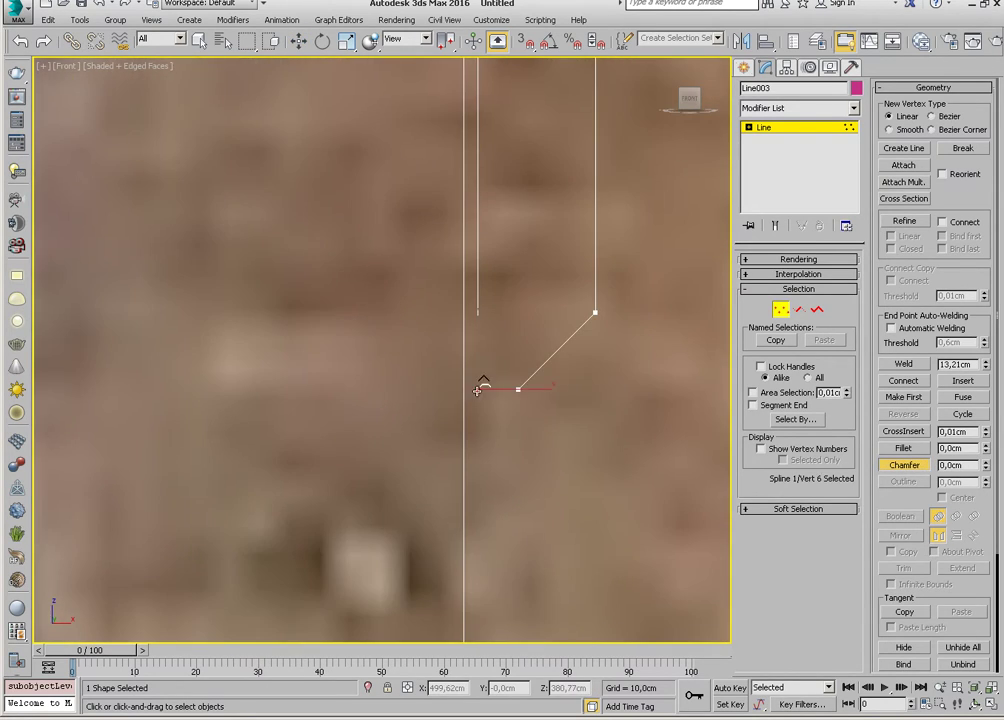
left_click_drag(477, 386, 480, 376)
scroll(480, 376, "down", 2)
scroll(497, 386, "down", 1)
mouse_move(503, 480)
middle_mouse_down()
mouse_move(493, 282)
mouse_move(473, 336)
middle_mouse_up()
scroll(473, 336, "down", 2)
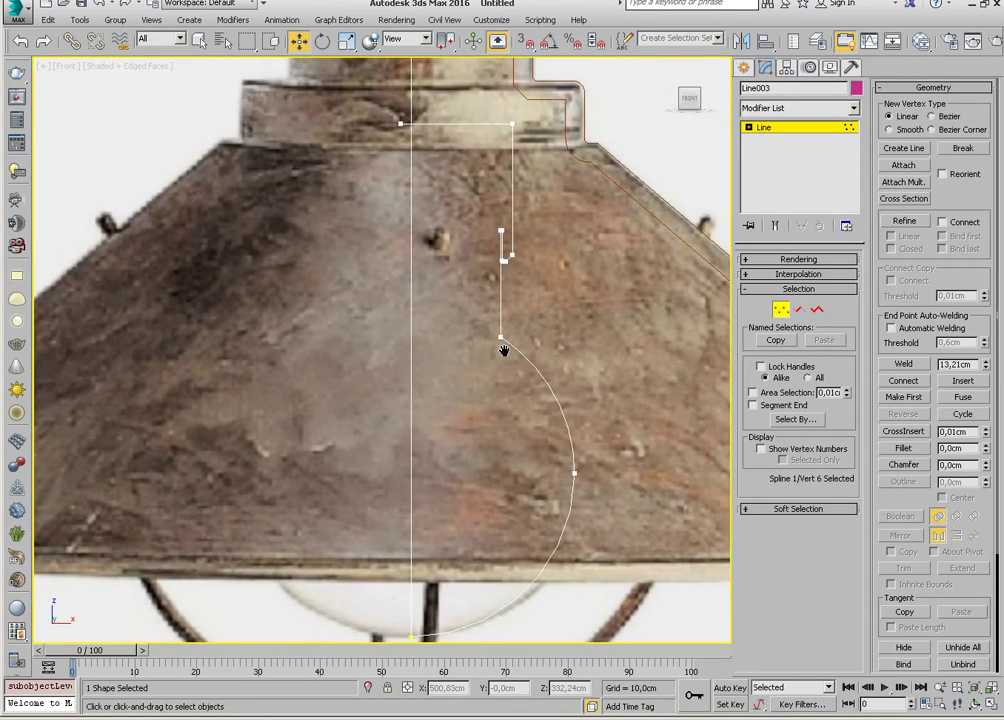
Round the profile's middle vertex with a small fillet.
left_click(888, 450)
scroll(494, 328, "up", 3)
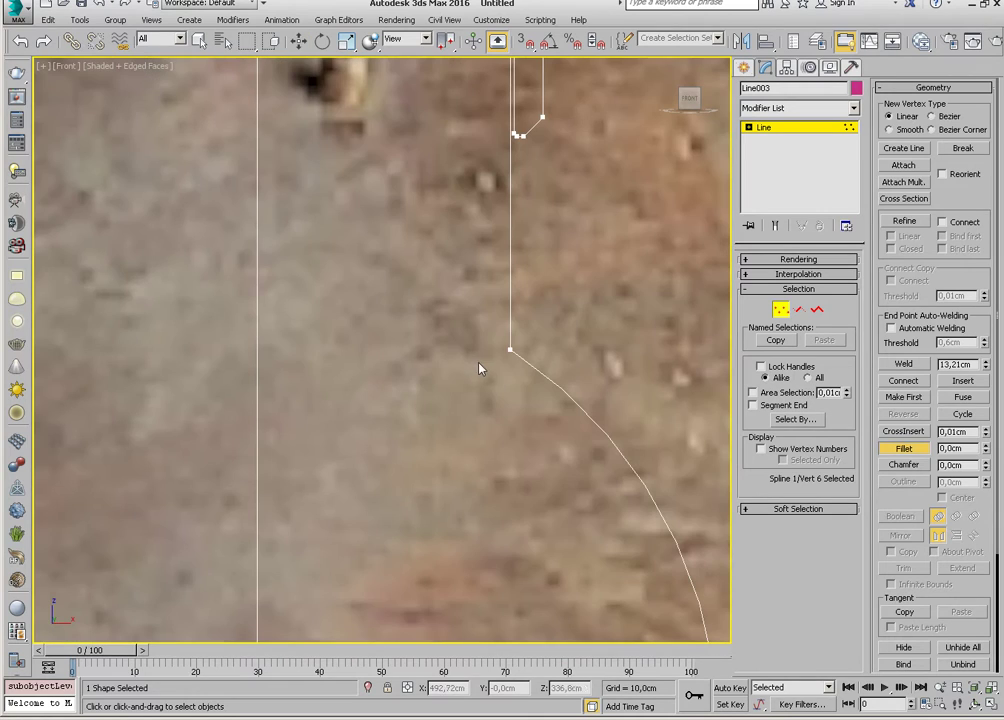
left_click_drag(507, 353, 510, 342)
scroll(532, 312, "down", 3)
middle_click_drag(495, 352, 487, 333)
right_click(490, 335)
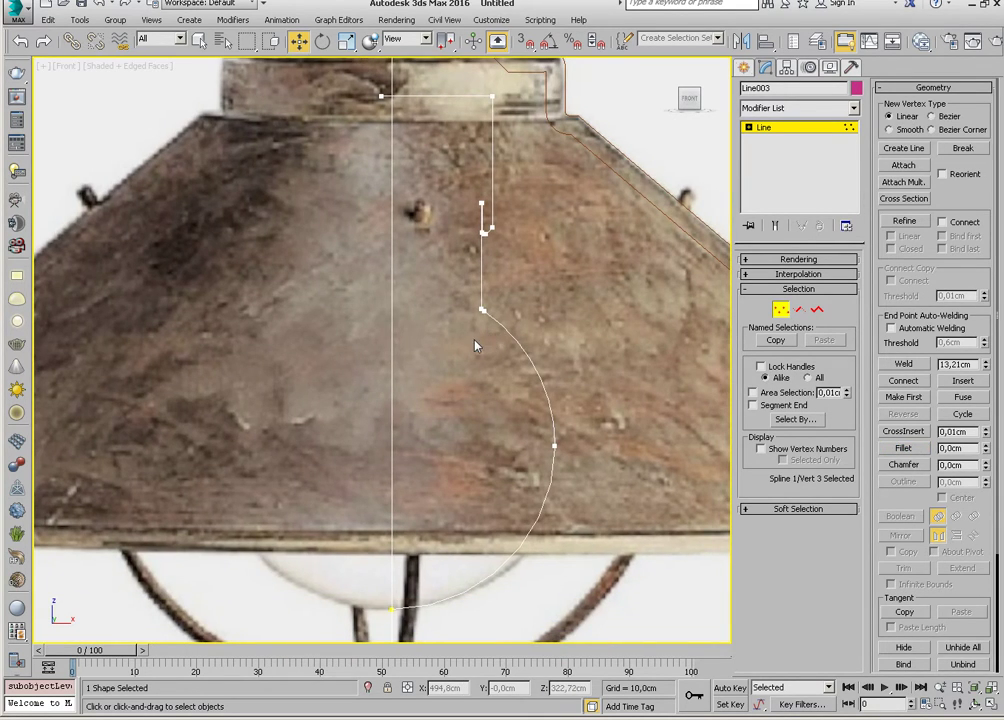
scroll(480, 335, "up", 2)
scroll(545, 333, "down", 3)
scroll(510, 350, "up", 1)
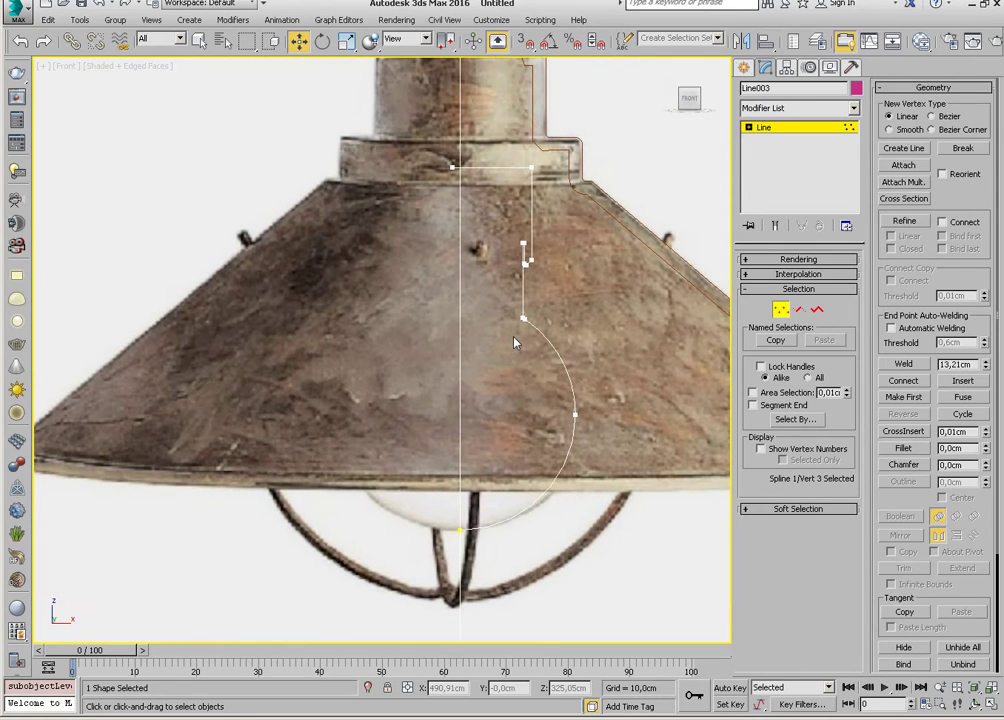
scroll(497, 368, "up", 1)
middle_click_drag(503, 349, 506, 352)
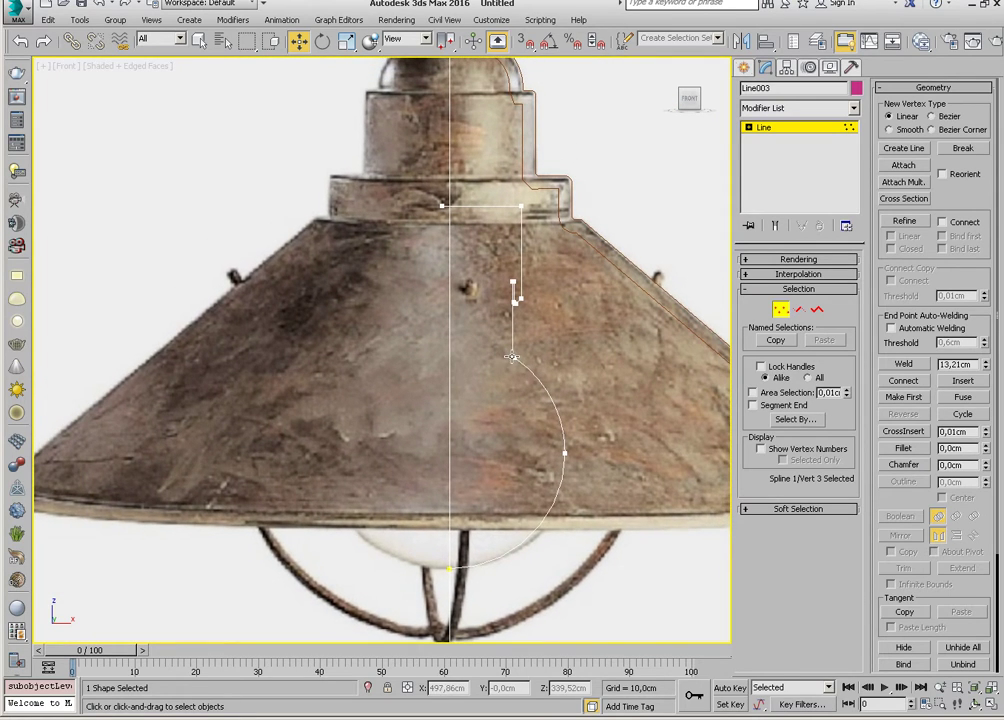
middle_click_drag(514, 285, 518, 320)
Enable Trim in Spline mode, then bring the profile's top vertices into view.
left_click(817, 309)
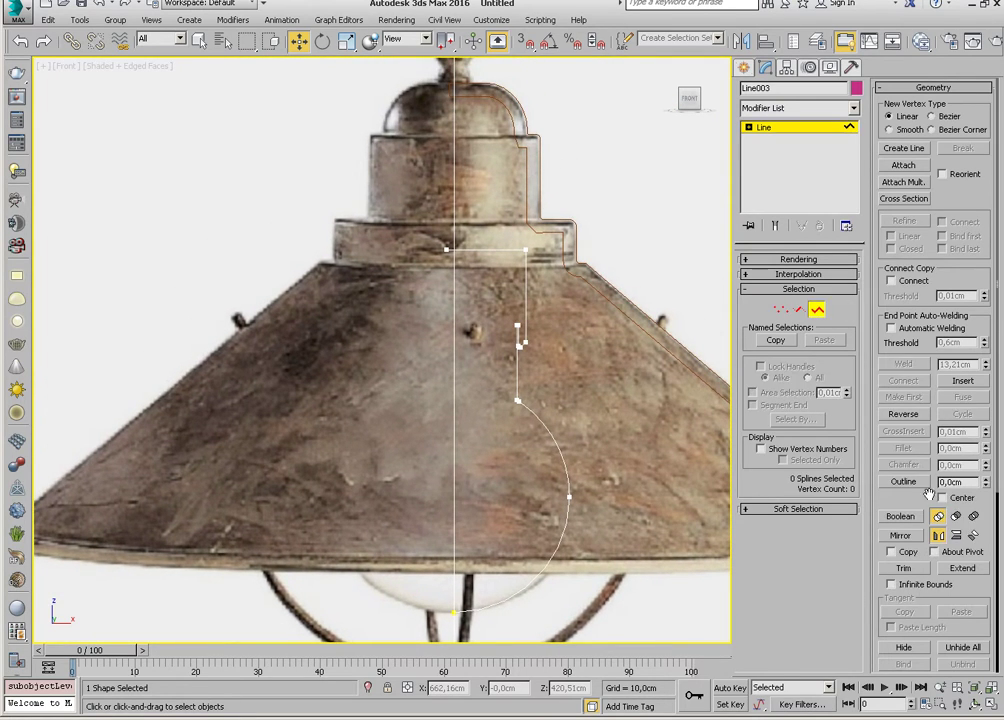
left_click(903, 567)
scroll(327, 242, "up", 1)
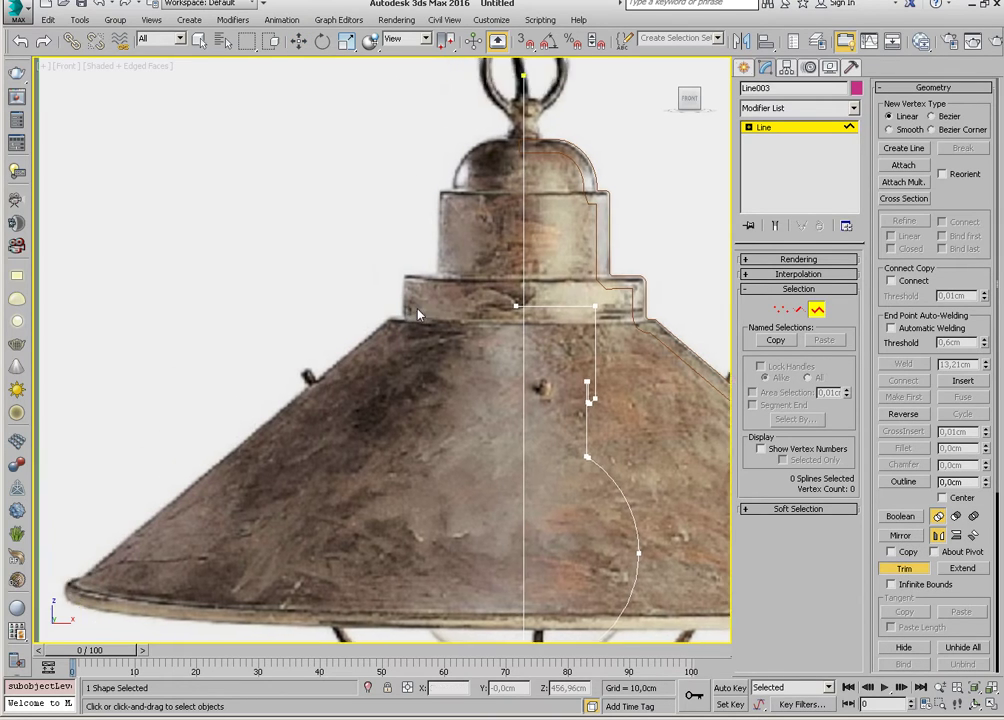
scroll(430, 270, "up", 1)
scroll(573, 334, "down", 3)
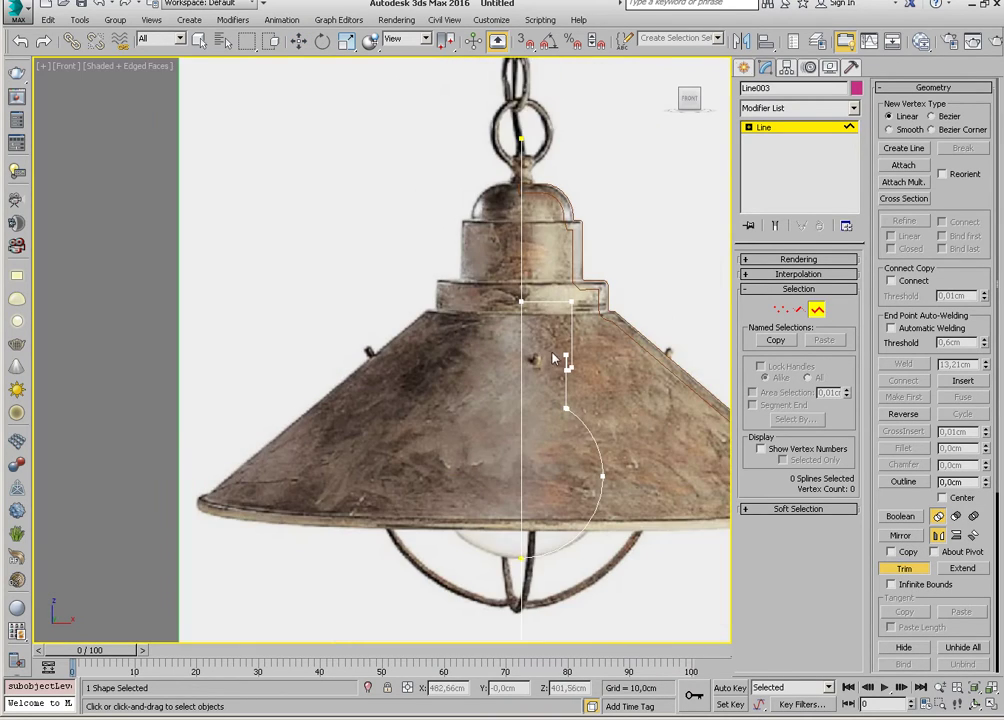
middle_click_drag(517, 355, 497, 255)
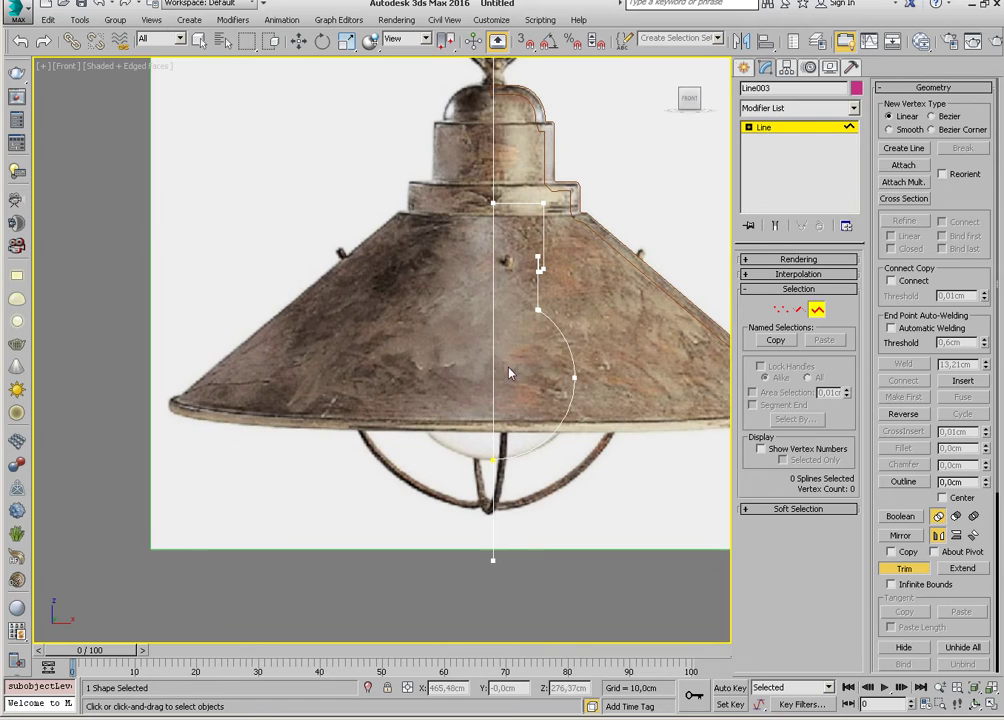
right_click(517, 324)
middle_click_drag(520, 326, 530, 337)
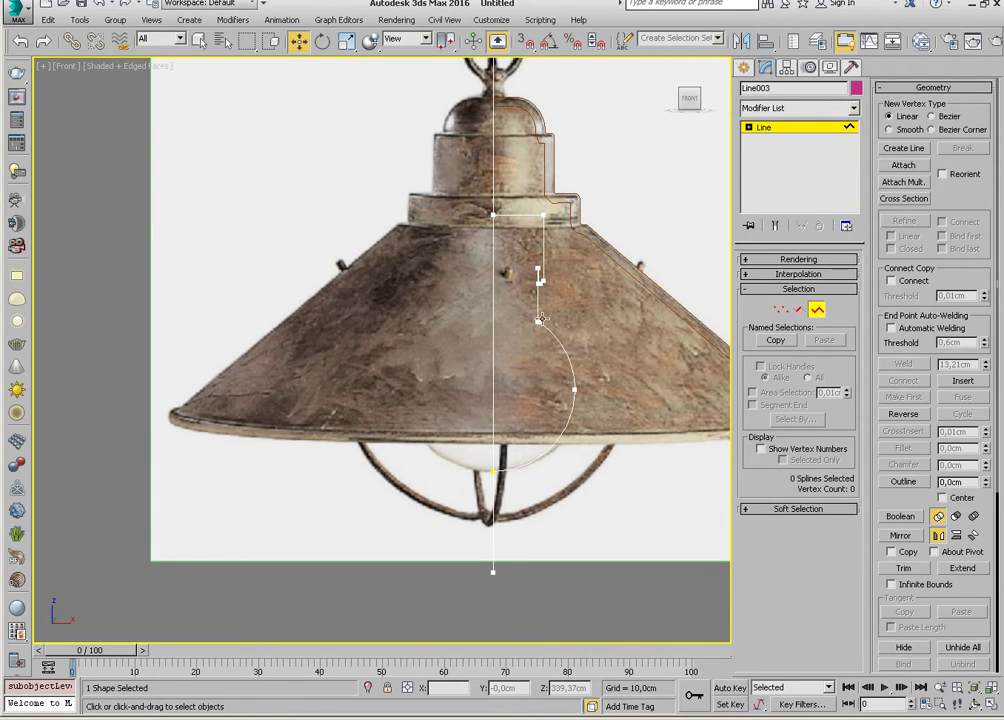
scroll(549, 345, "up", 5)
scroll(540, 330, "up", 4)
middle_click_drag(555, 260, 549, 306)
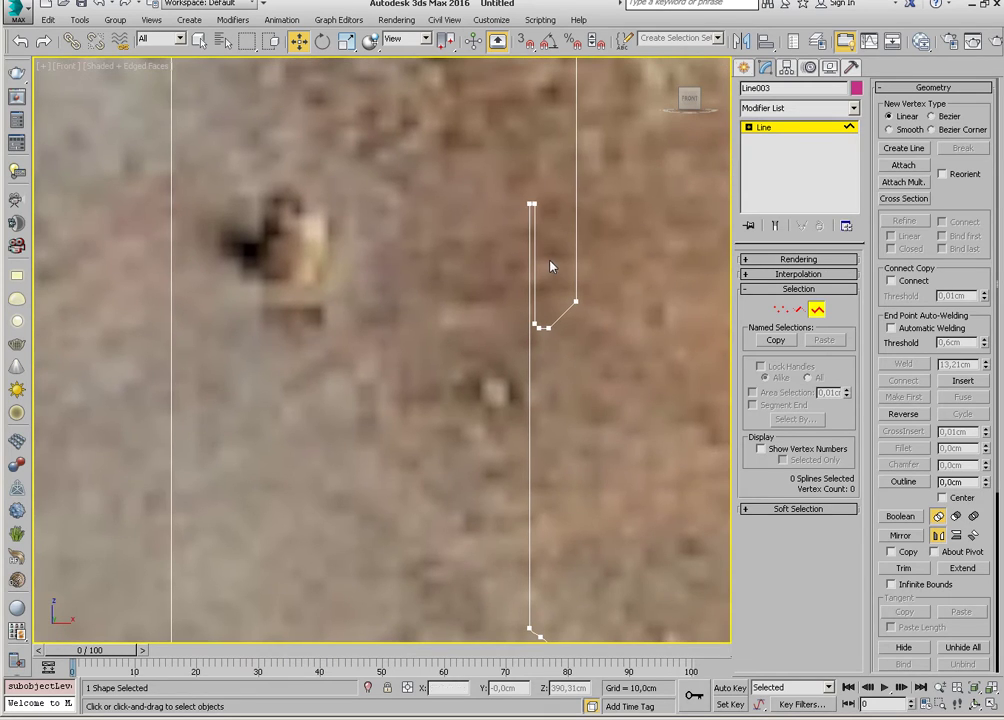
Move the profile's two top vertices down about 9 cm.
key("1")
left_click_drag(465, 176, 560, 232)
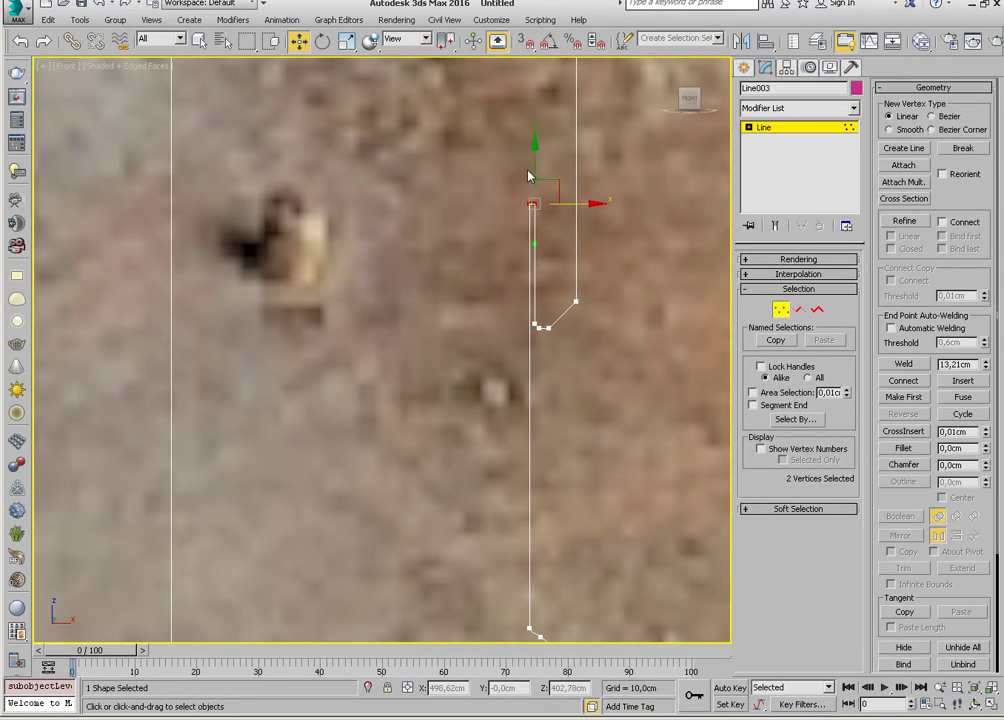
left_click_drag(529, 176, 538, 236)
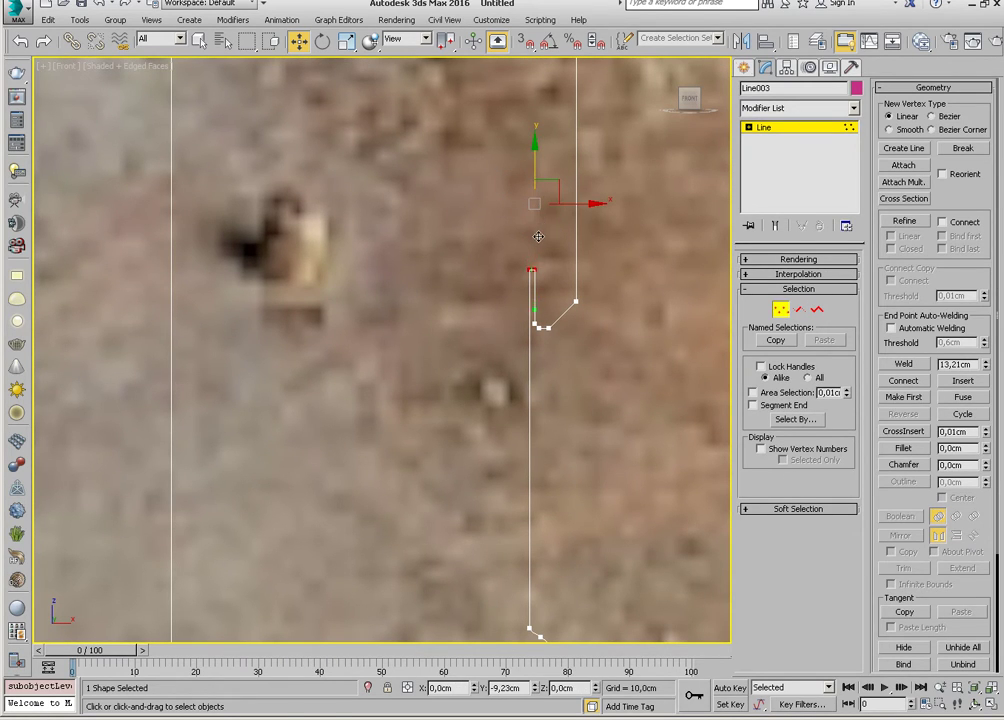
scroll(515, 300, "down", 4)
scroll(495, 322, "down", 2)
scroll(455, 320, "down", 2)
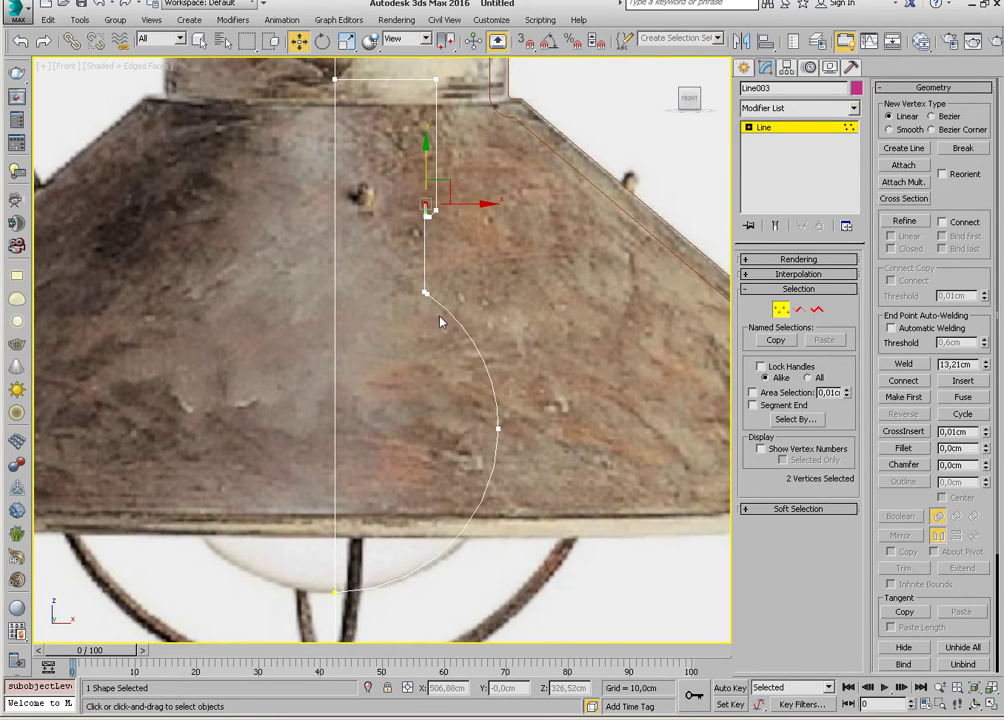
In Segment mode, select the vertical centre-line segment.
key("2")
left_click(334, 425)
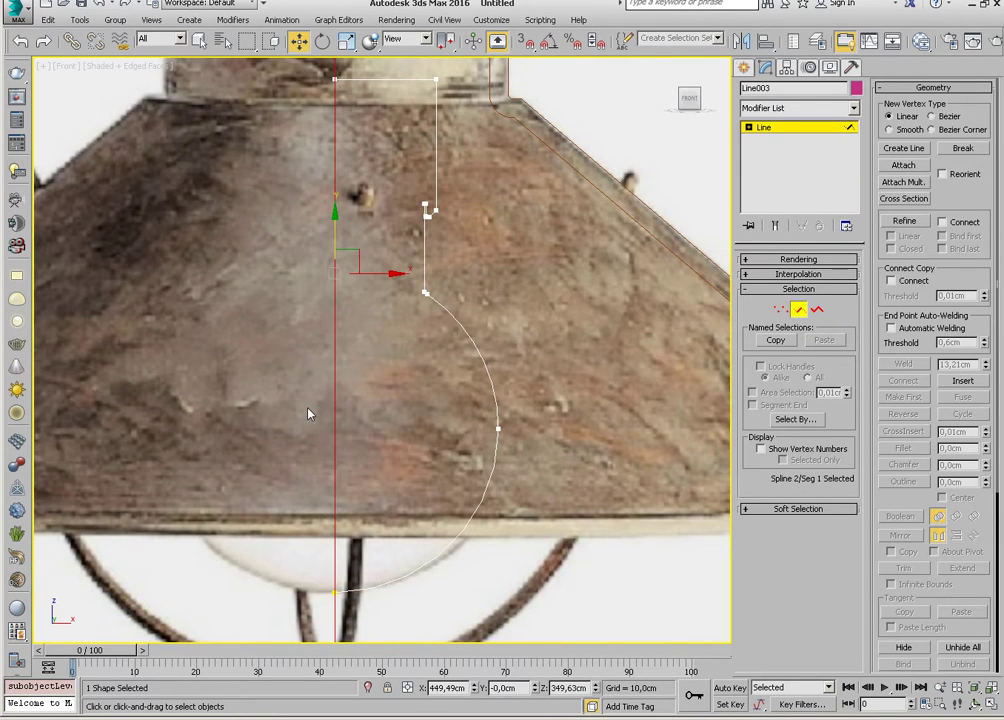
scroll(350, 366, "down", 3)
scroll(395, 315, "up", 2)
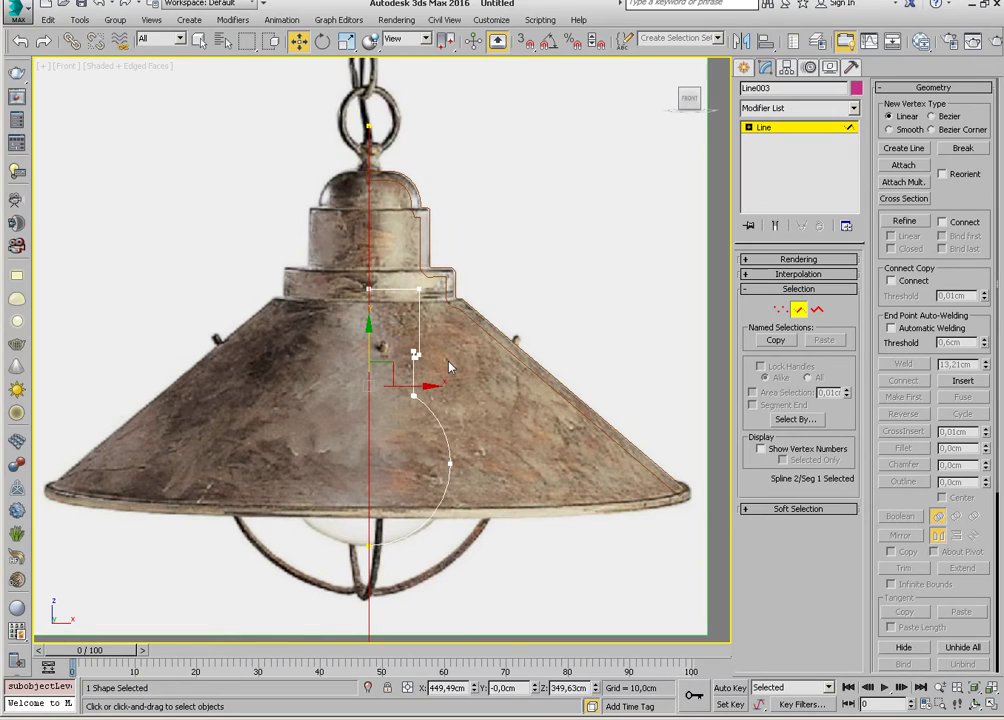
left_click_drag(912, 549, 896, 277)
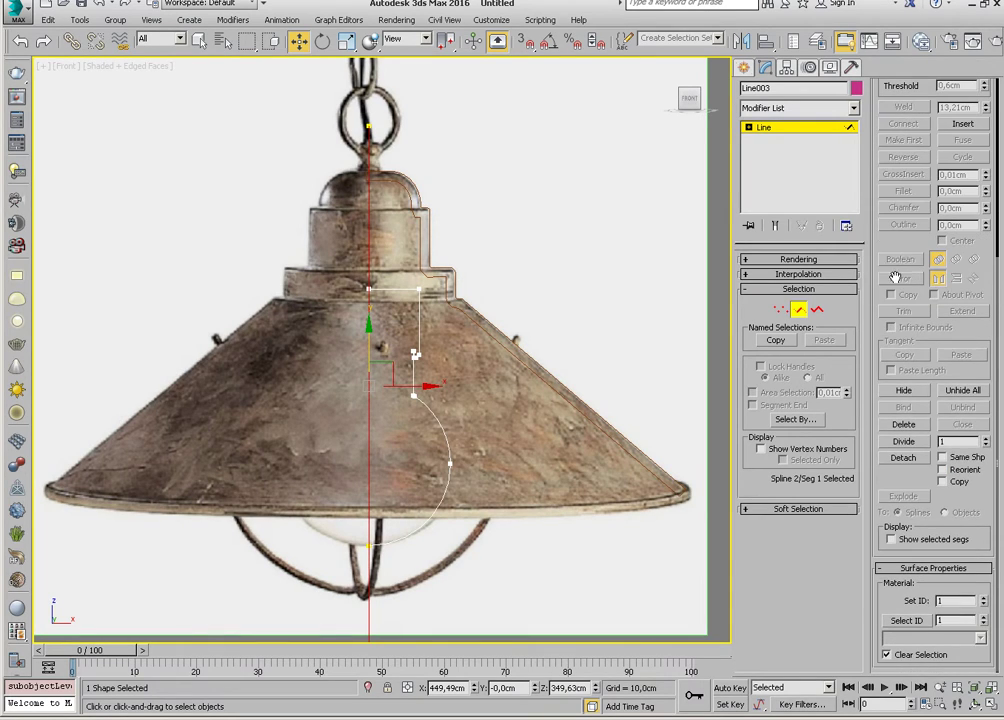
Detach the centre-line segment as a new shape named 'orta cizgi' and return to object level.
left_click(910, 461)
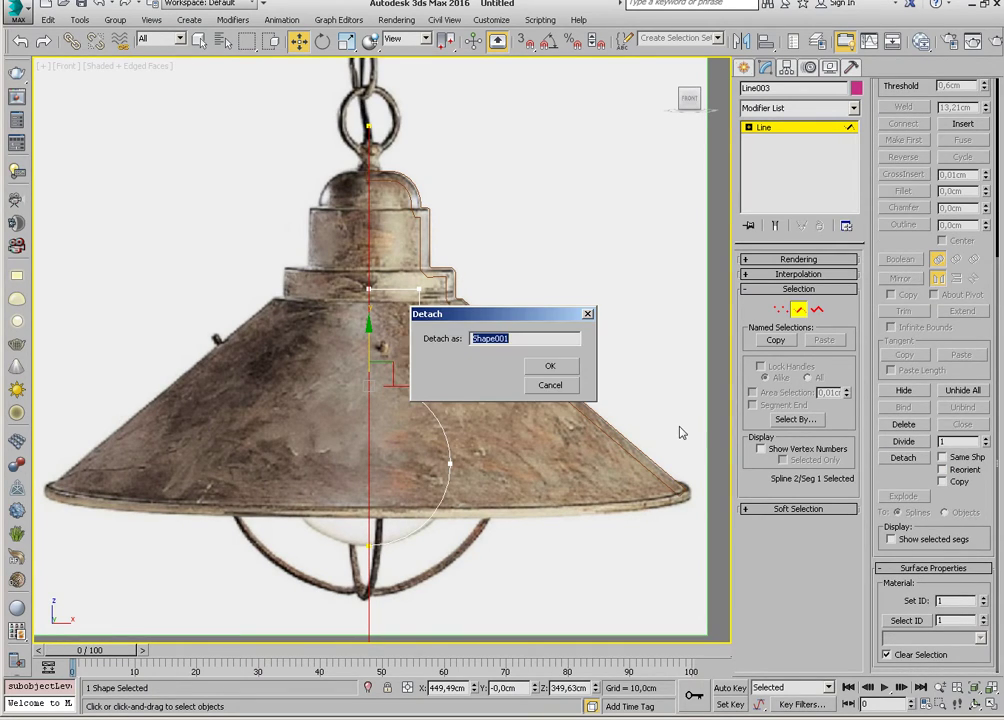
type("orta cizgi")
key("Return")
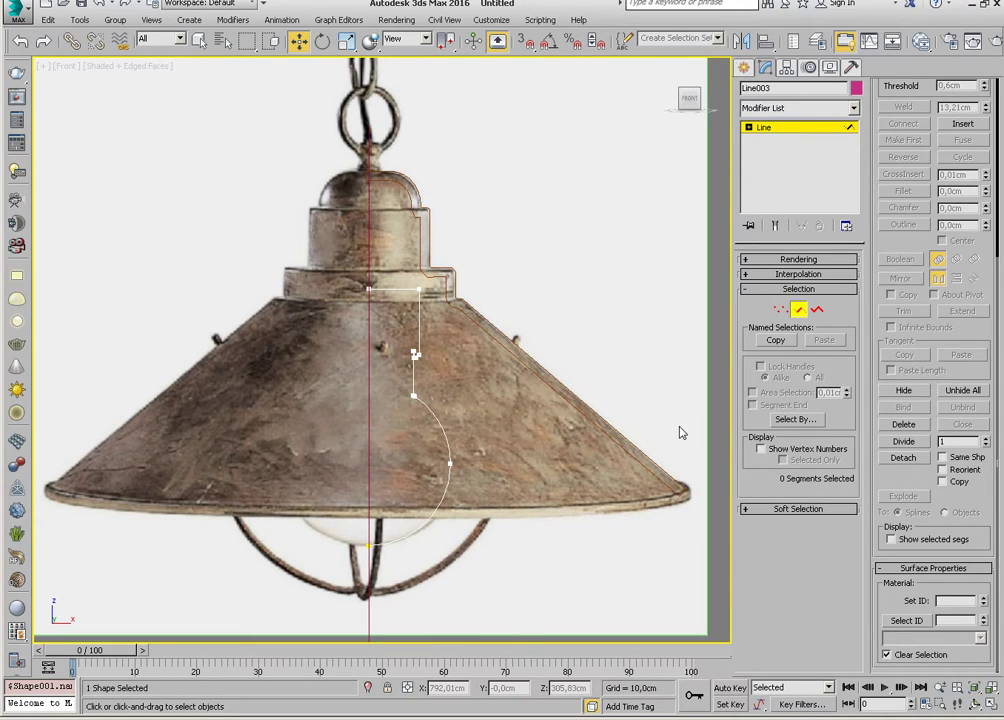
left_click(798, 309)
middle_click_drag(401, 246, 422, 268)
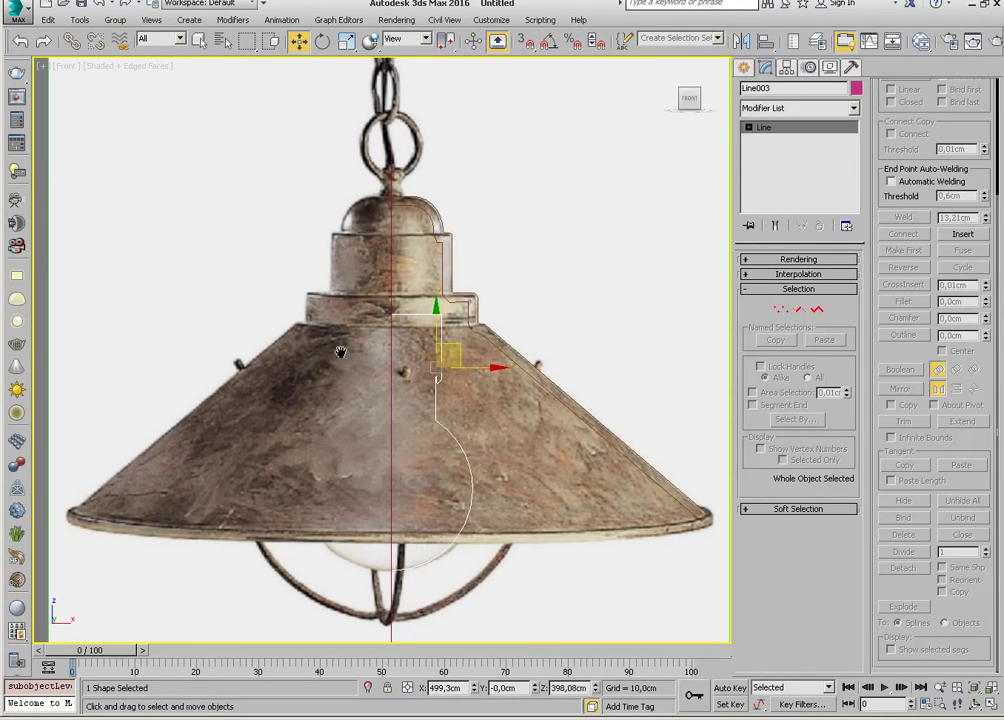
Attach the separate centre line shape to the Line002 lamp outline.
left_click(435, 240)
left_click(903, 165)
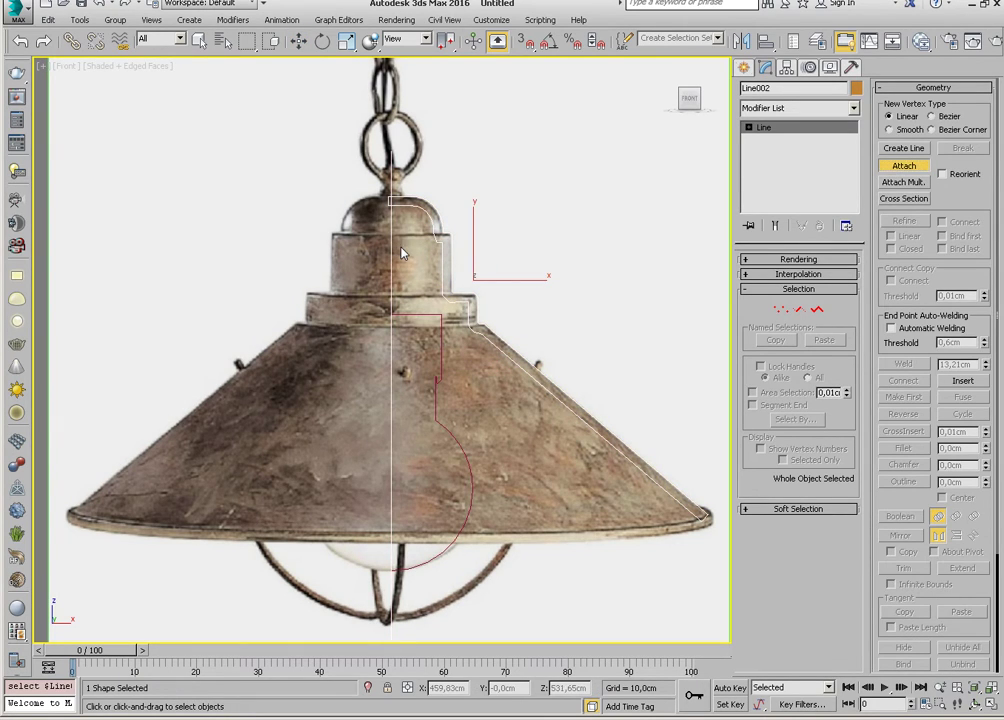
right_click(622, 231)
At Spline level, trim away the vertical line pieces sticking up above the dome.
left_click(817, 309)
left_click(903, 568)
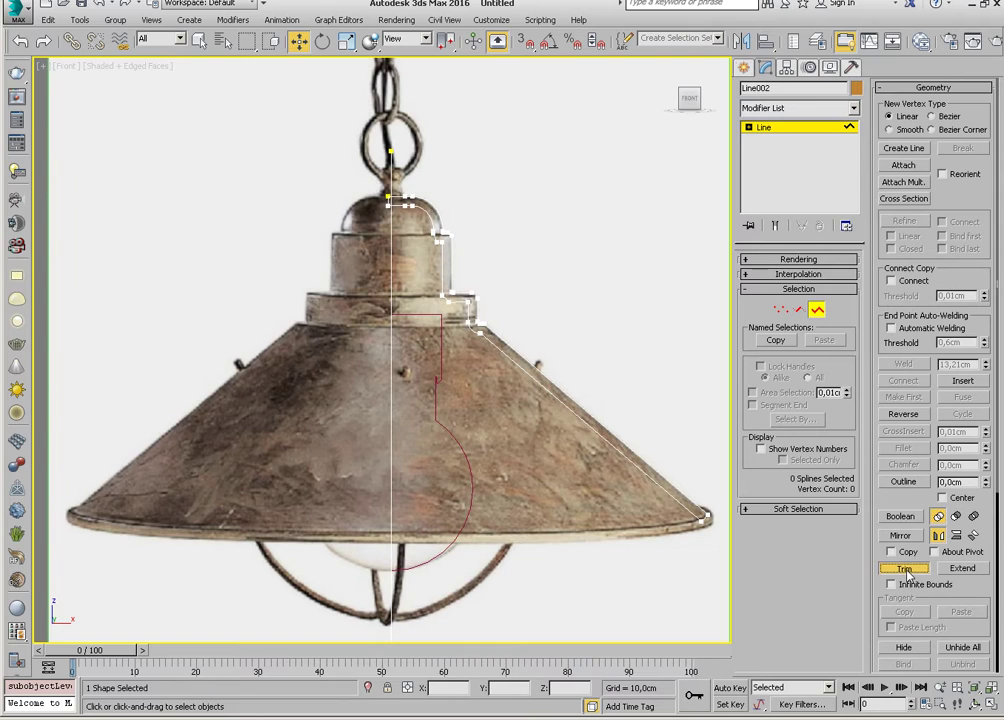
scroll(313, 140, "up", 1)
scroll(313, 140, "up", 3)
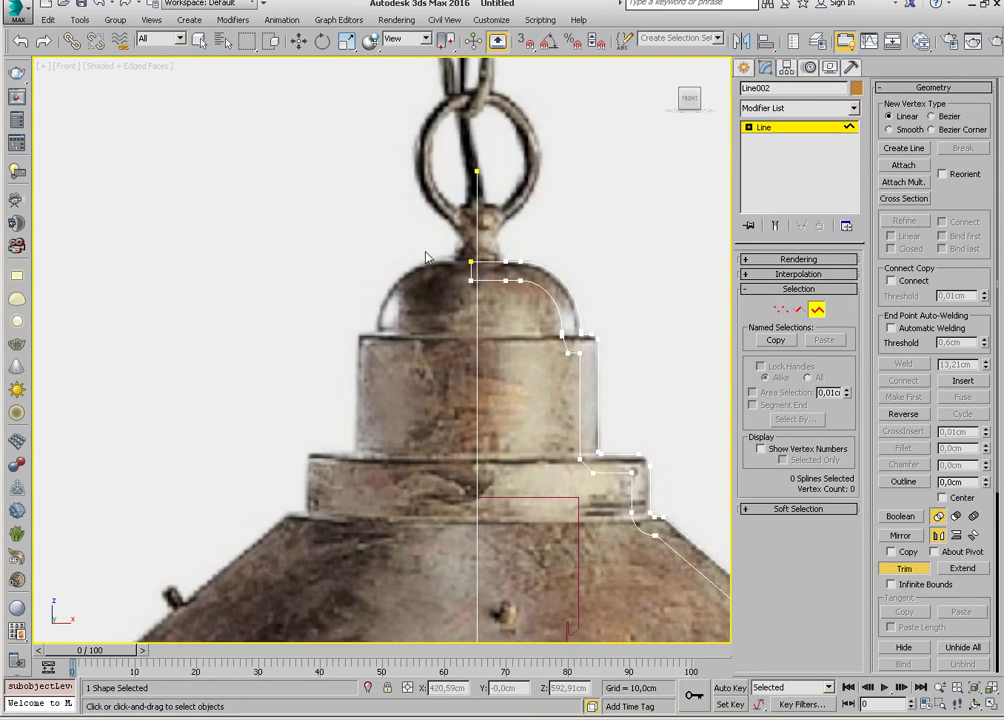
left_click(478, 244)
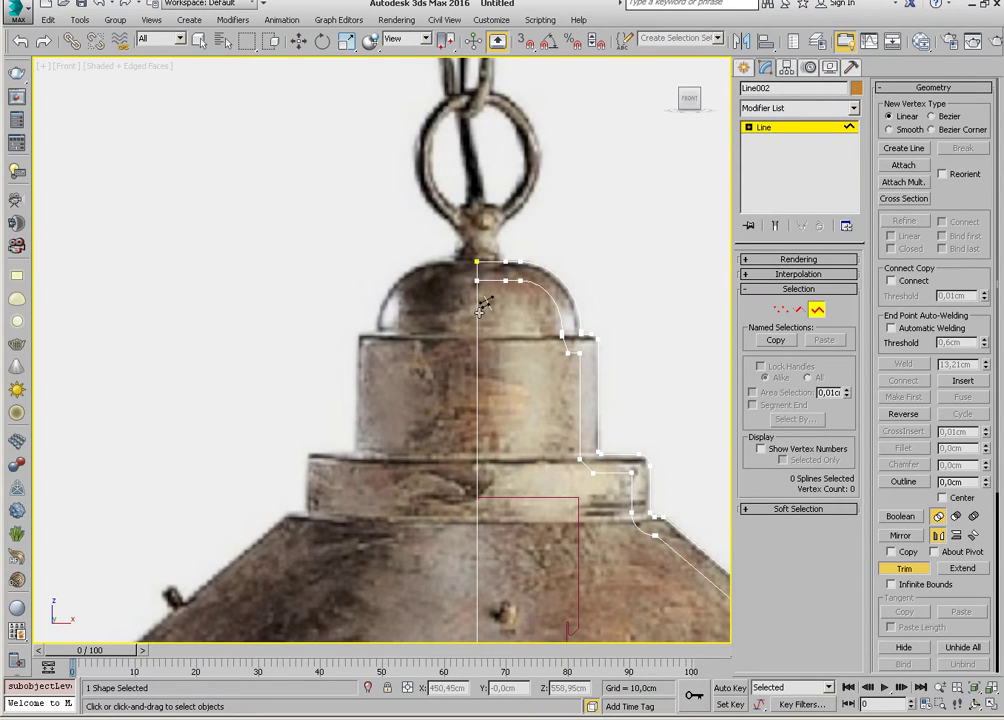
left_click(478, 268)
scroll(483, 280, "down", 4)
right_click(455, 341)
scroll(455, 341, "up", 2)
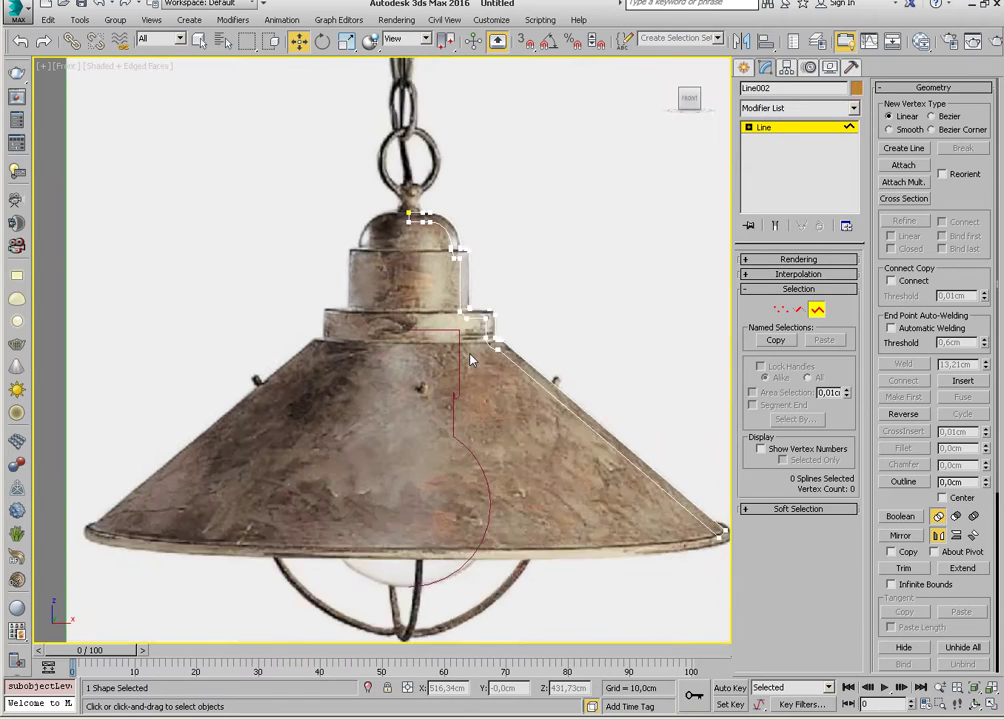
scroll(368, 277, "up", 2)
Leave sub-object mode so Line002 is edited as a whole object again.
left_click(816, 310)
scroll(400, 350, "down", 2)
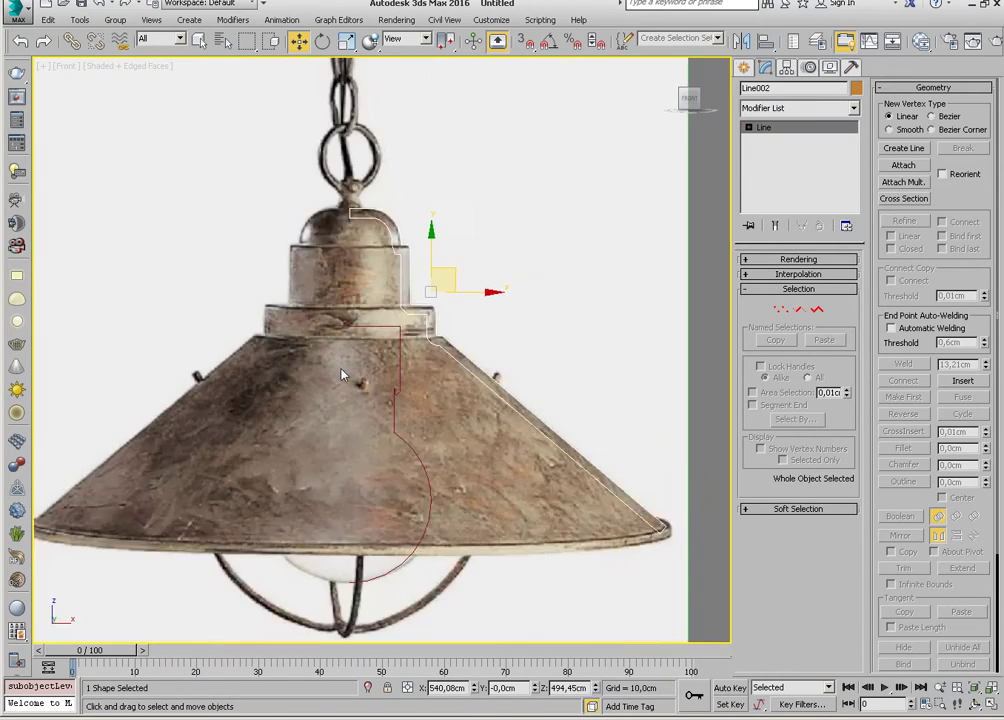
scroll(430, 340, "down", 2)
scroll(455, 332, "up", 4)
scroll(459, 338, "down", 3)
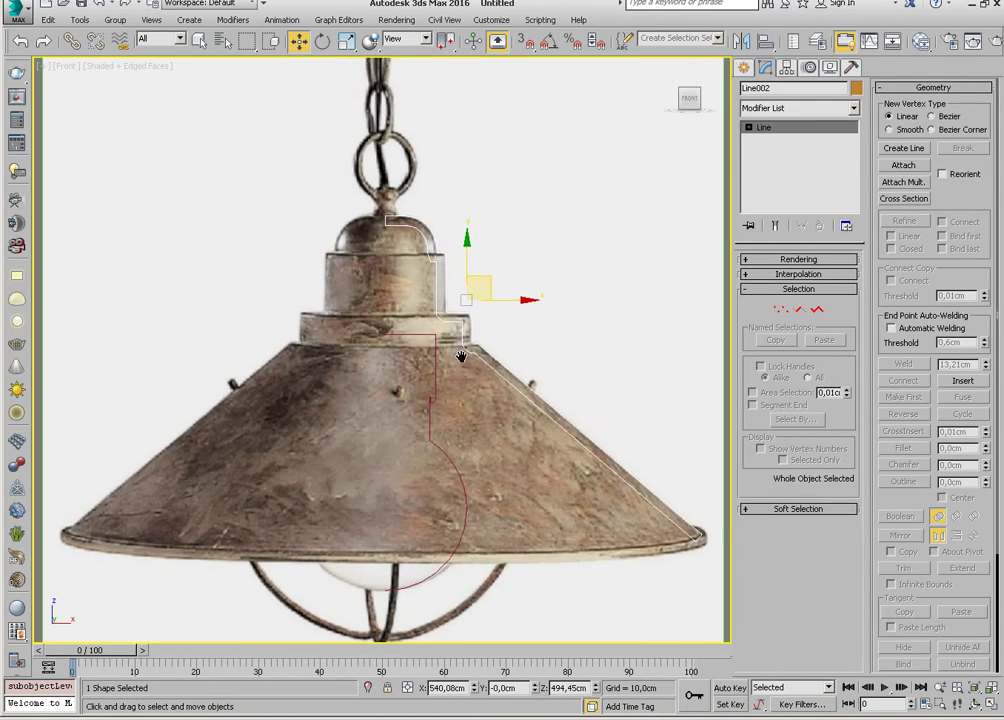
scroll(459, 354, "up", 1)
left_click(781, 110)
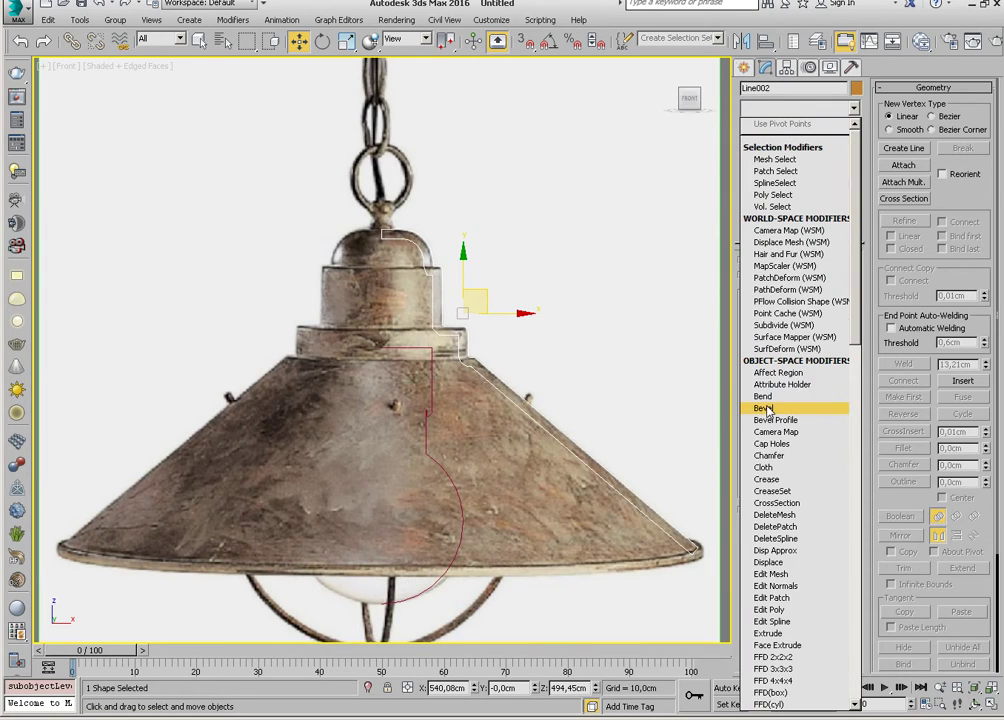
Lathe Line002 with Align Min, Weld Core on and 32 segments.
key("l")
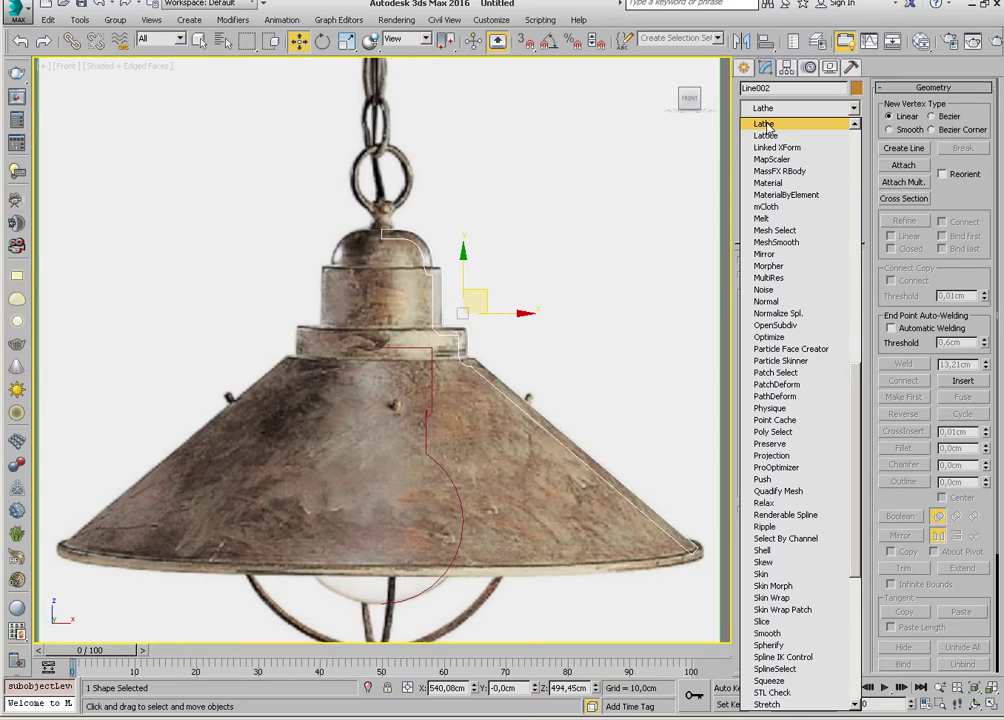
left_click(765, 124)
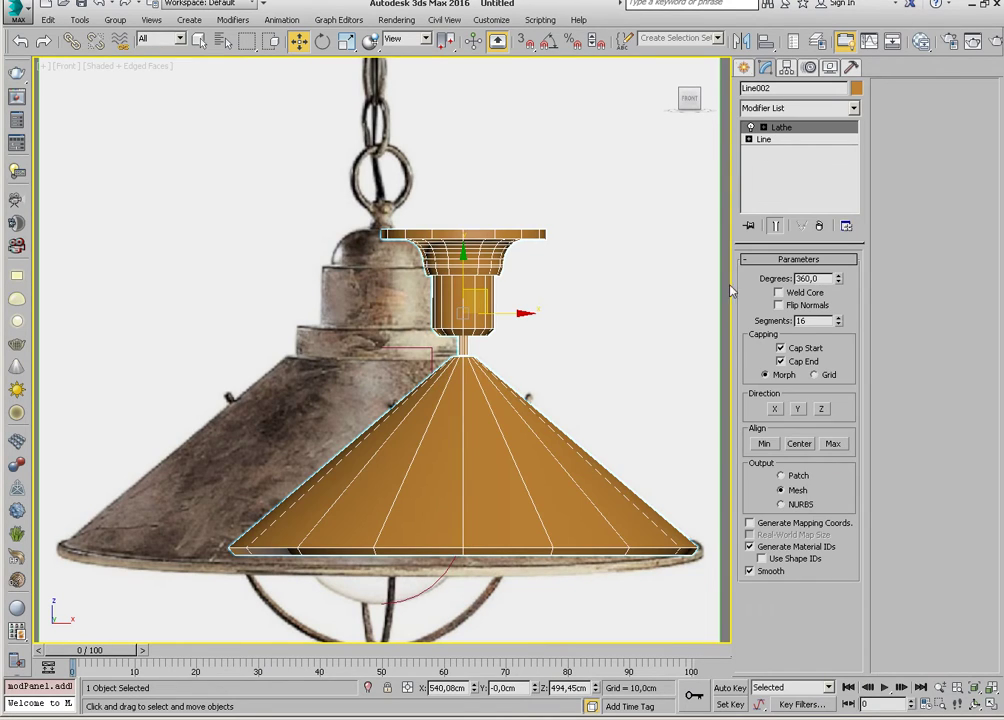
left_click(761, 446)
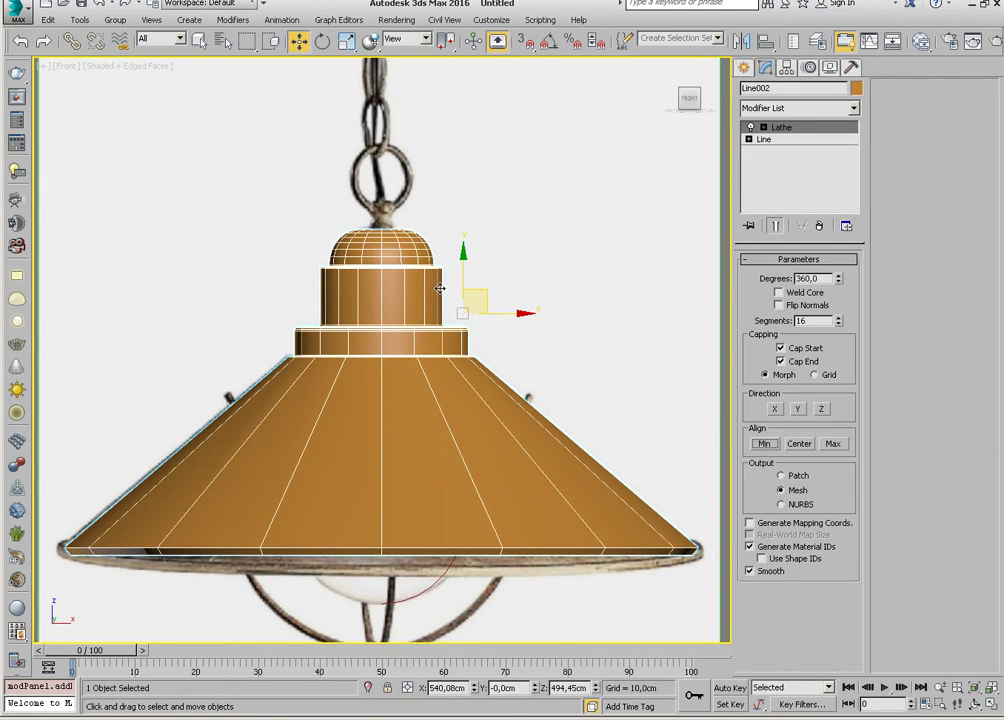
left_click(800, 294)
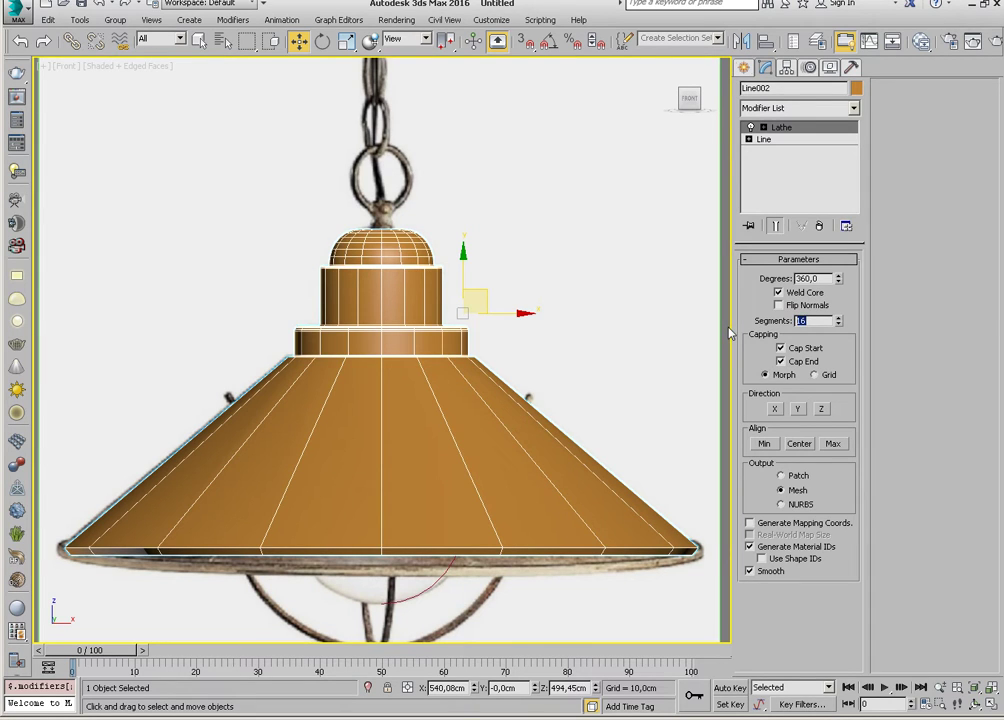
type("32")
key("Return")
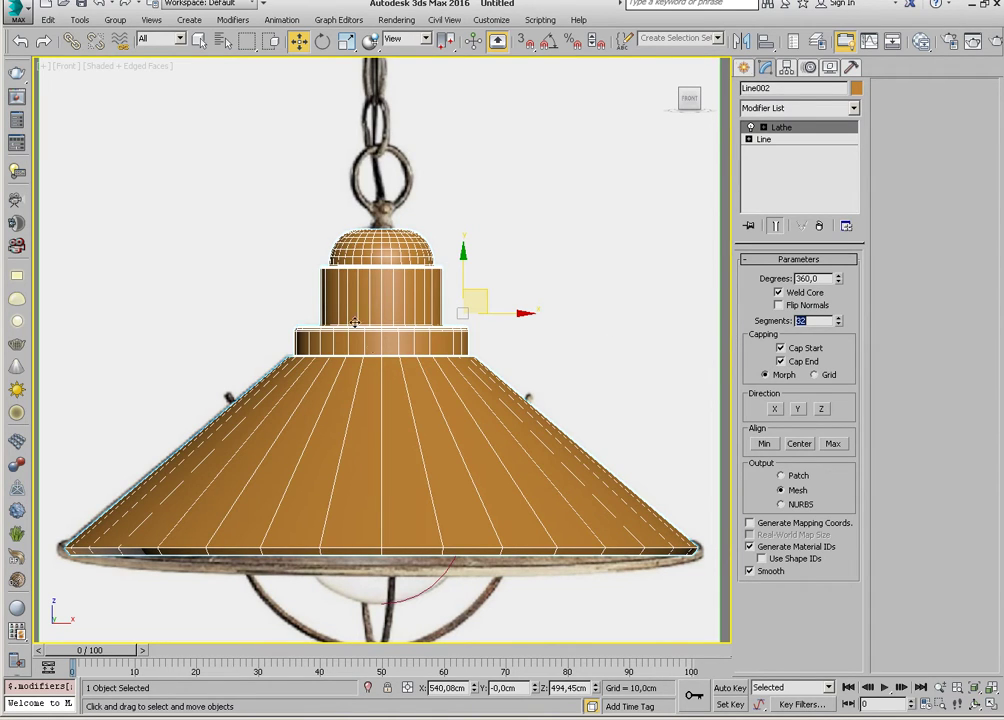
middle_click_drag(421, 403, 425, 350)
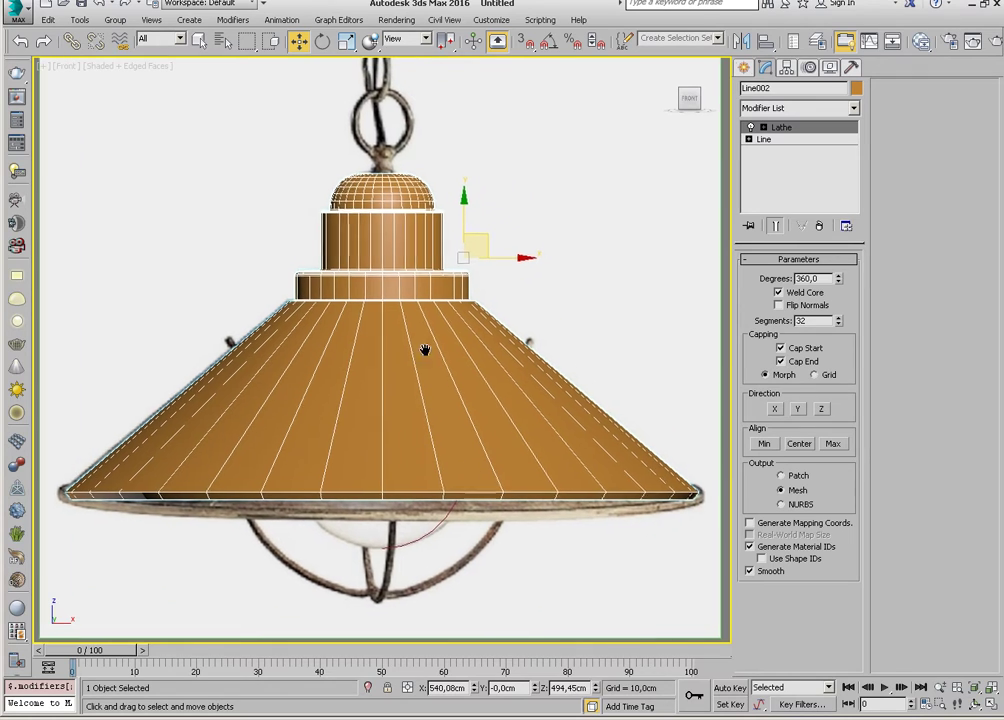
Convert the lathed lamp to Editable Poly and start a slice plane at Vertex level.
right_click(467, 418)
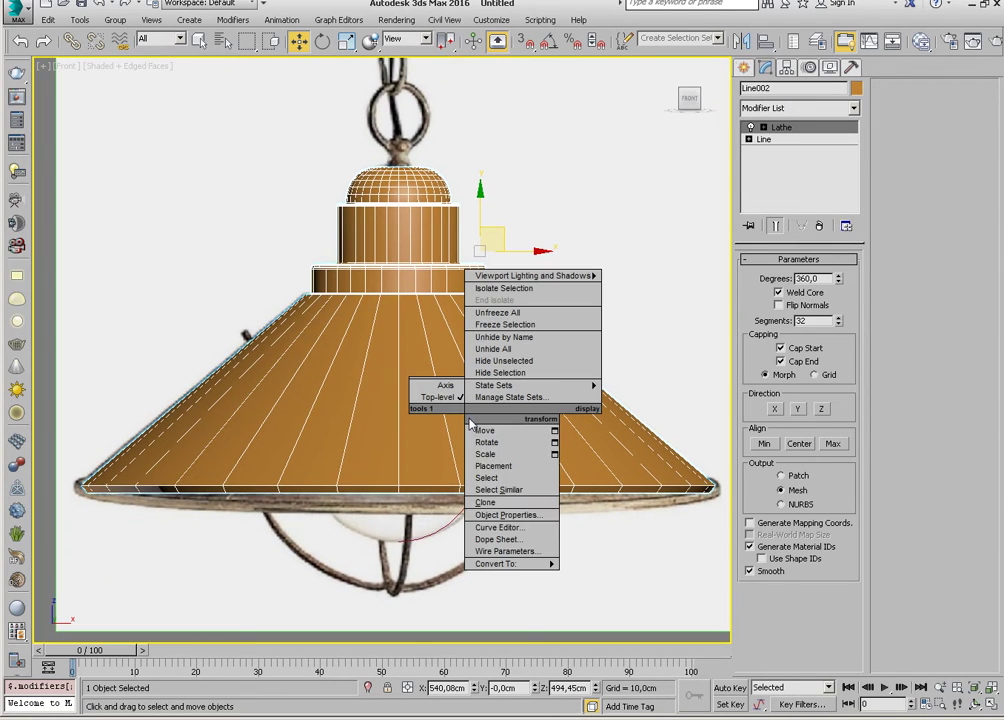
left_click(590, 575)
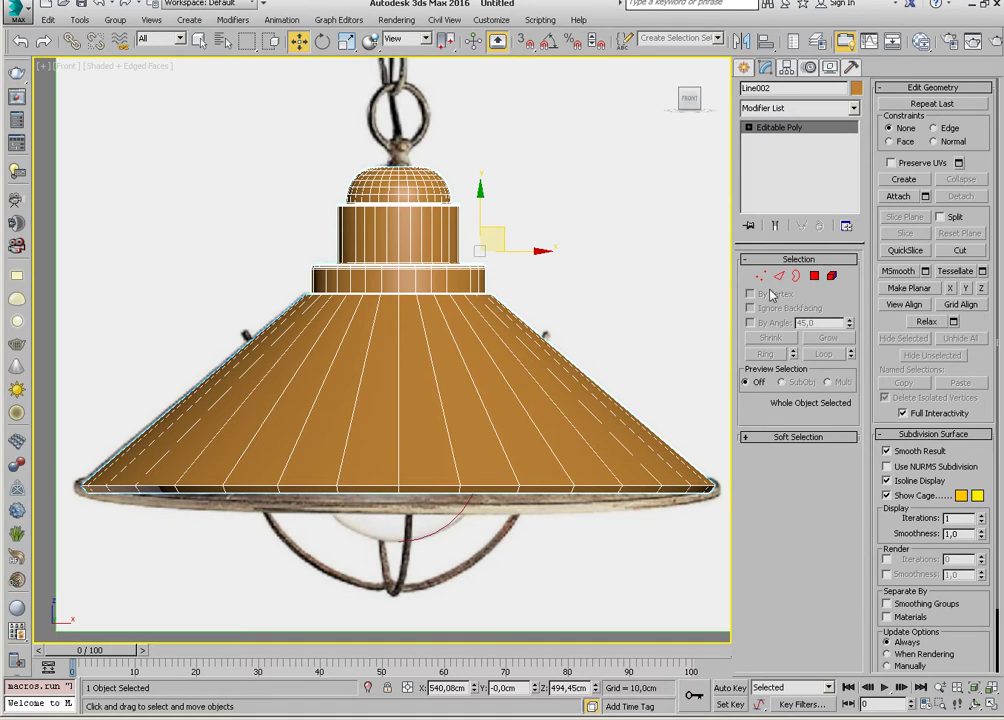
left_click(761, 275)
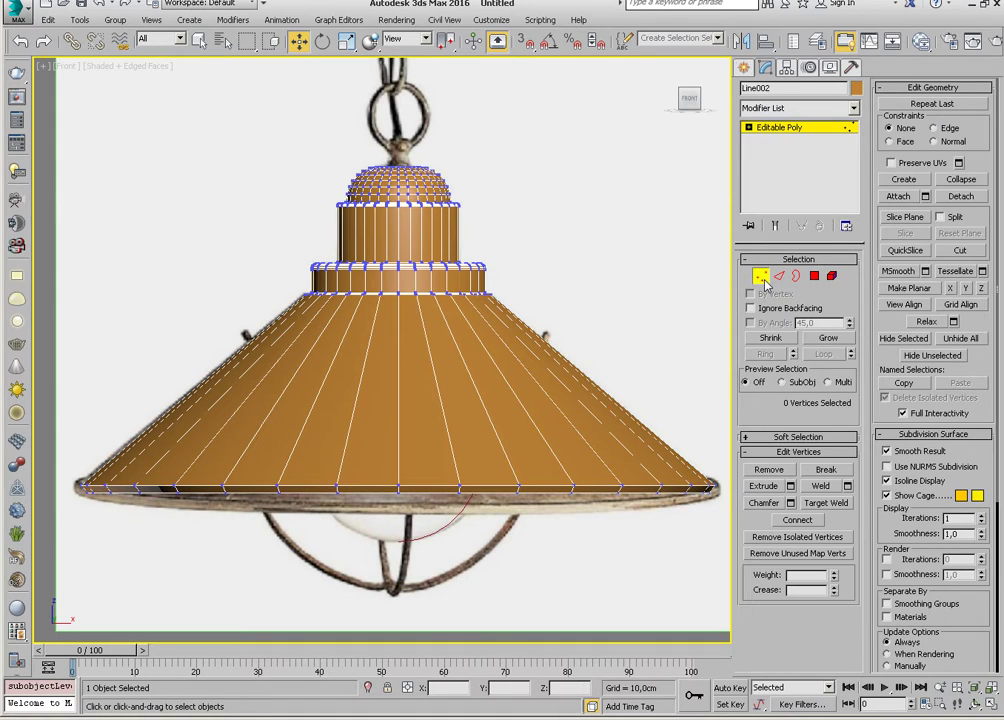
left_click(903, 217)
Rotate the slice plane -90° on X with Angle Snap so it lies horizontal.
scroll(448, 358, "down", 3)
scroll(447, 385, "up", 1)
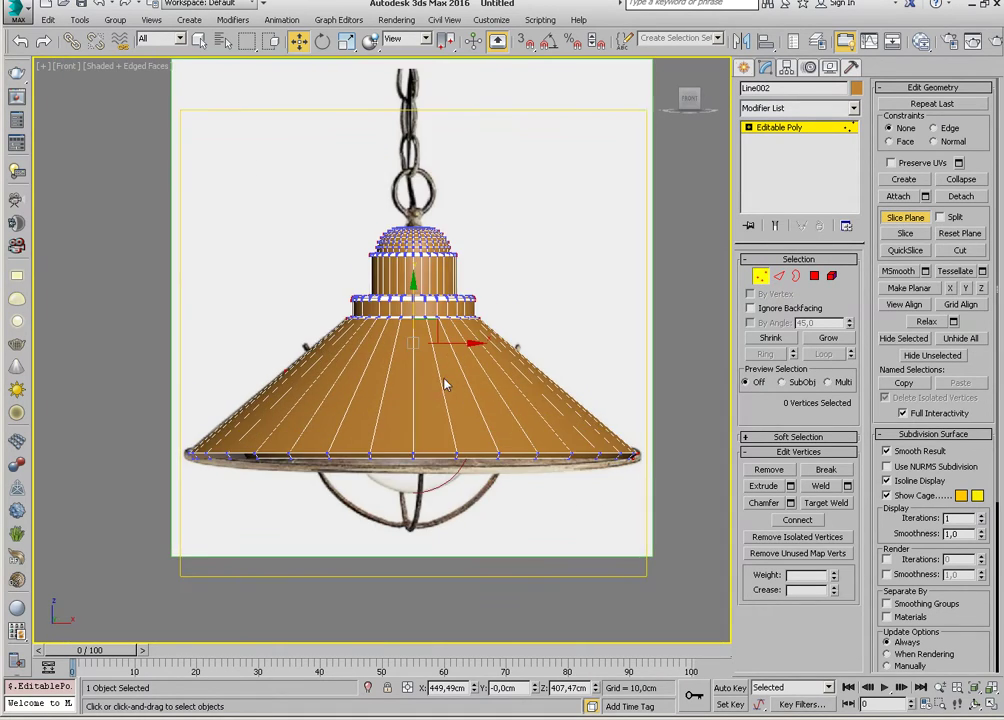
key("e")
key("a")
left_click_drag(412, 374, 416, 298)
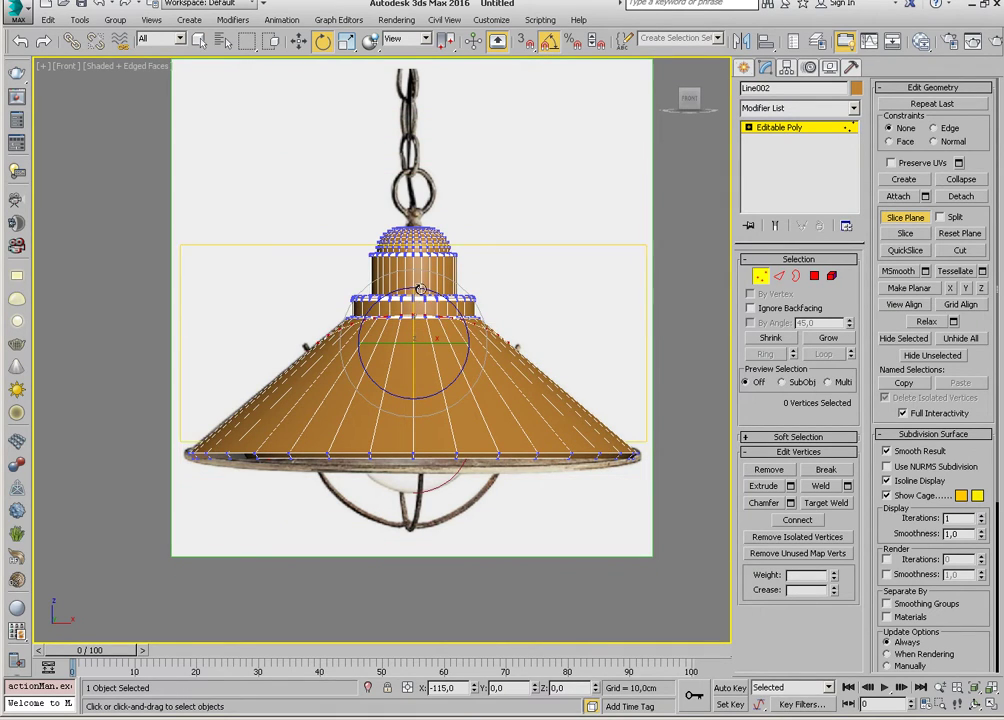
left_click_drag(416, 298, 408, 387)
key("w")
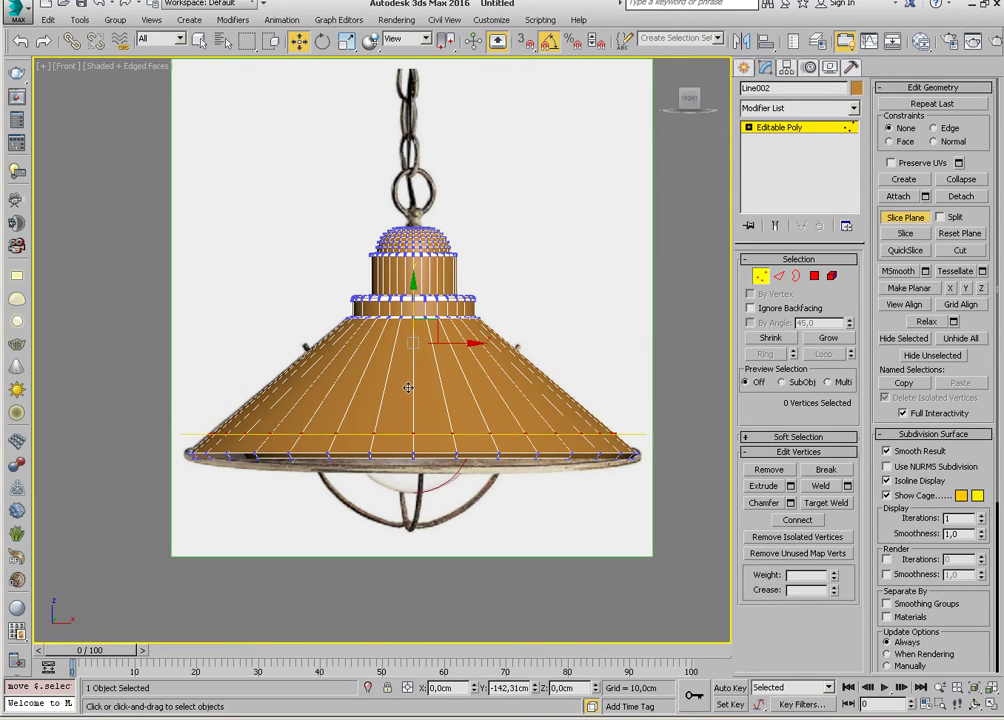
scroll(475, 437, "up", 5)
Lower the slice plane to just above the rim and slice the shade.
scroll(537, 432, "up", 2)
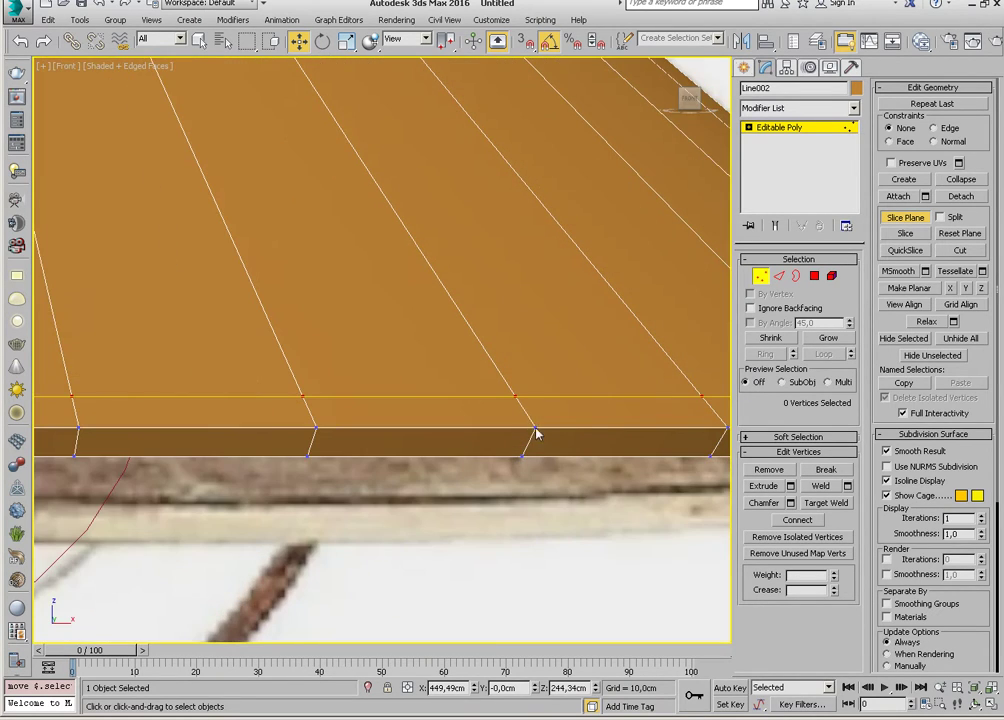
left_click_drag(517, 400, 517, 416)
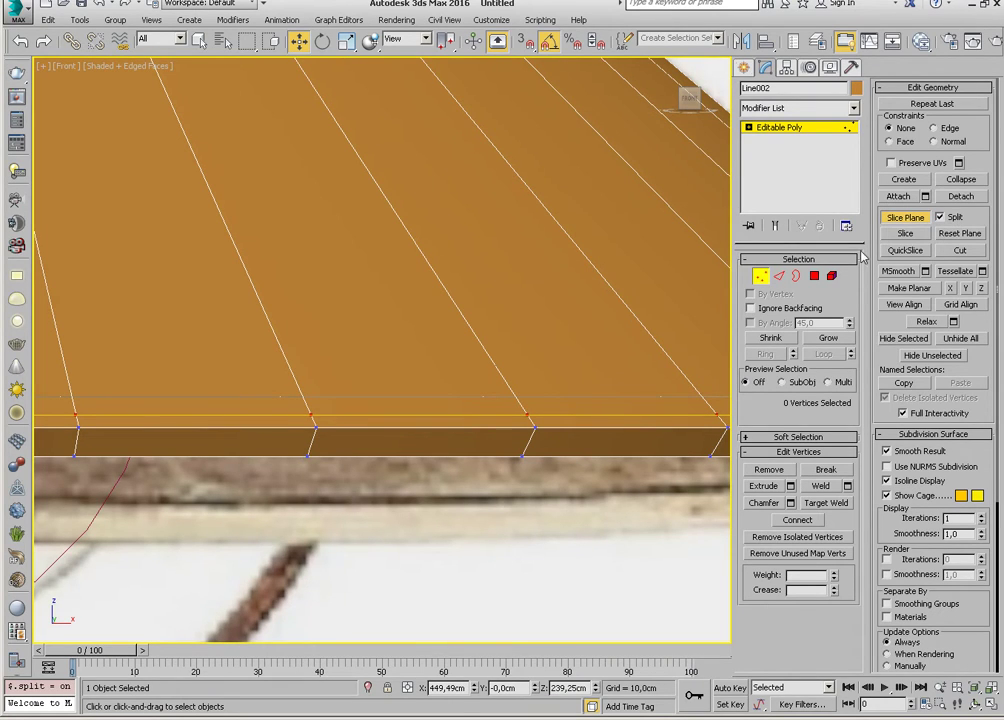
key("ctrl+a")
scroll(511, 370, "down", 3)
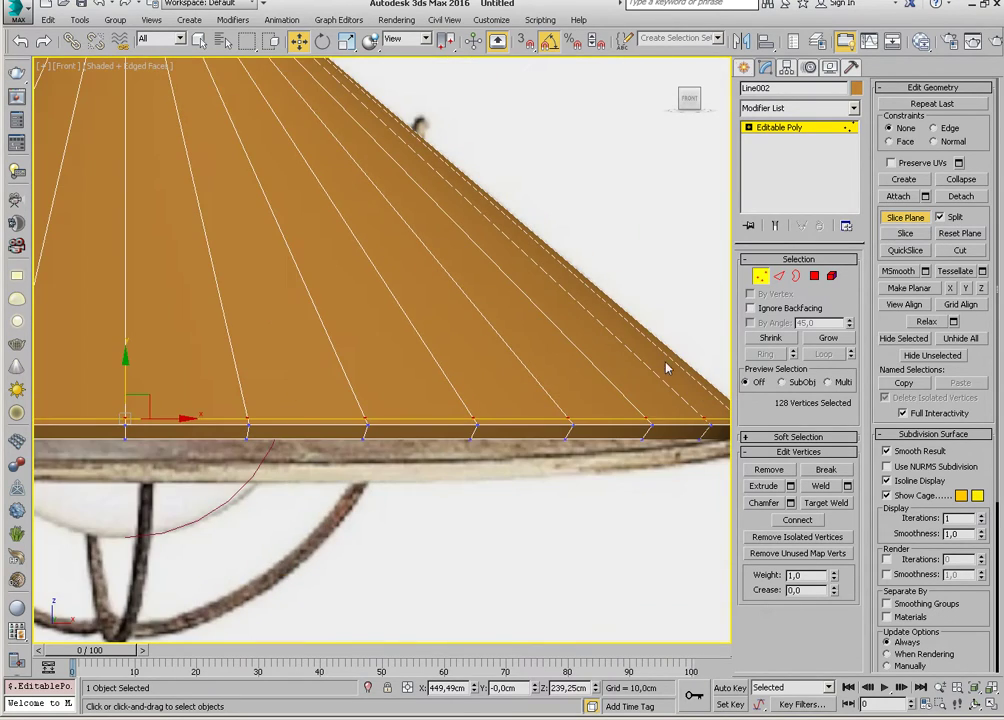
Delete the thin rim ring of polygons, then orbit under the open shade in Border mode.
left_click(830, 276)
middle_click_drag(708, 329, 510, 395)
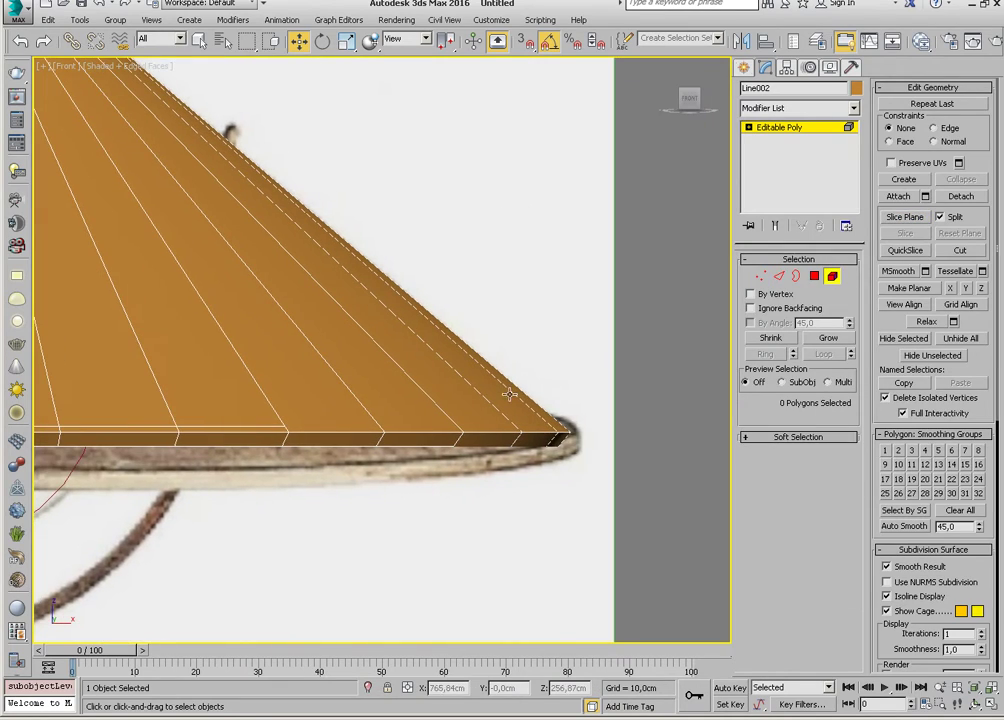
double_click(543, 447)
key("z")
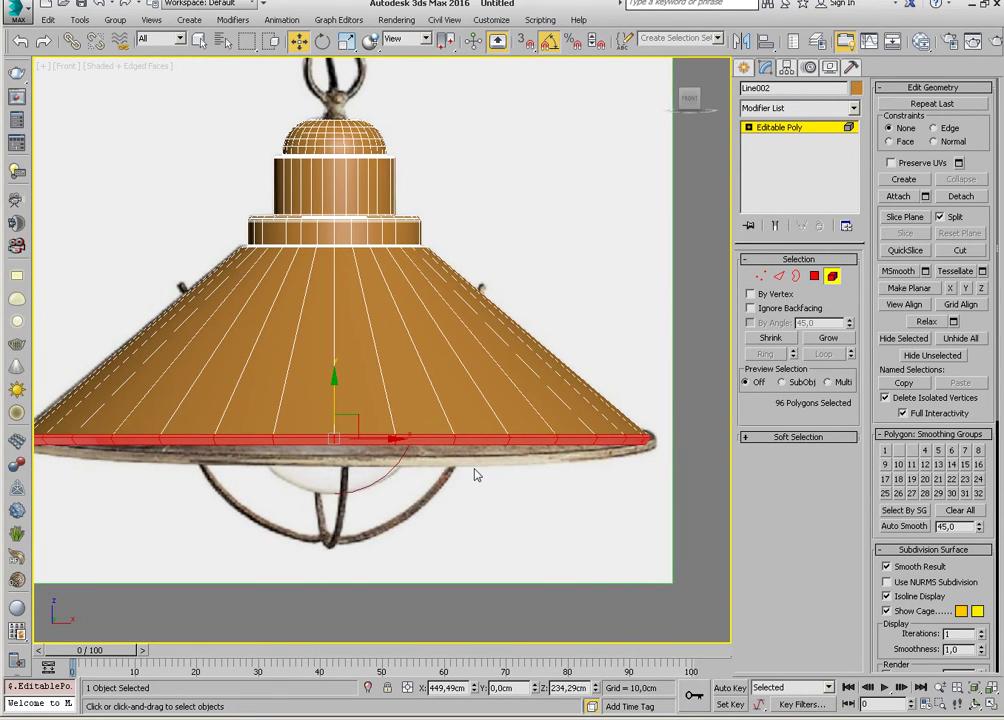
left_click(476, 475)
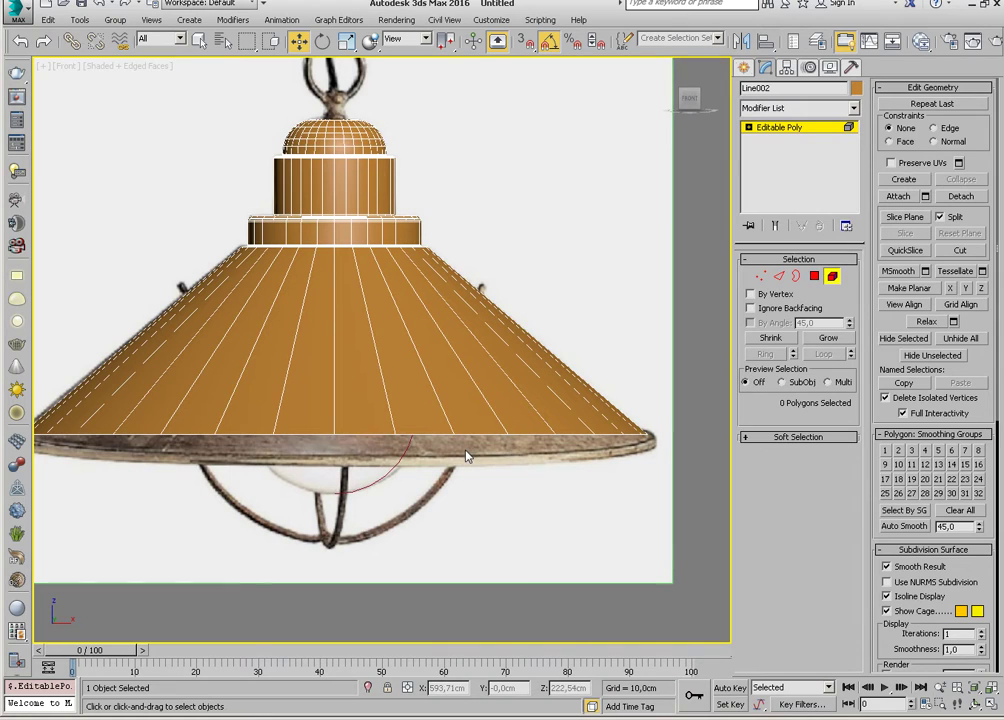
middle_click_drag(464, 455, 470, 460)
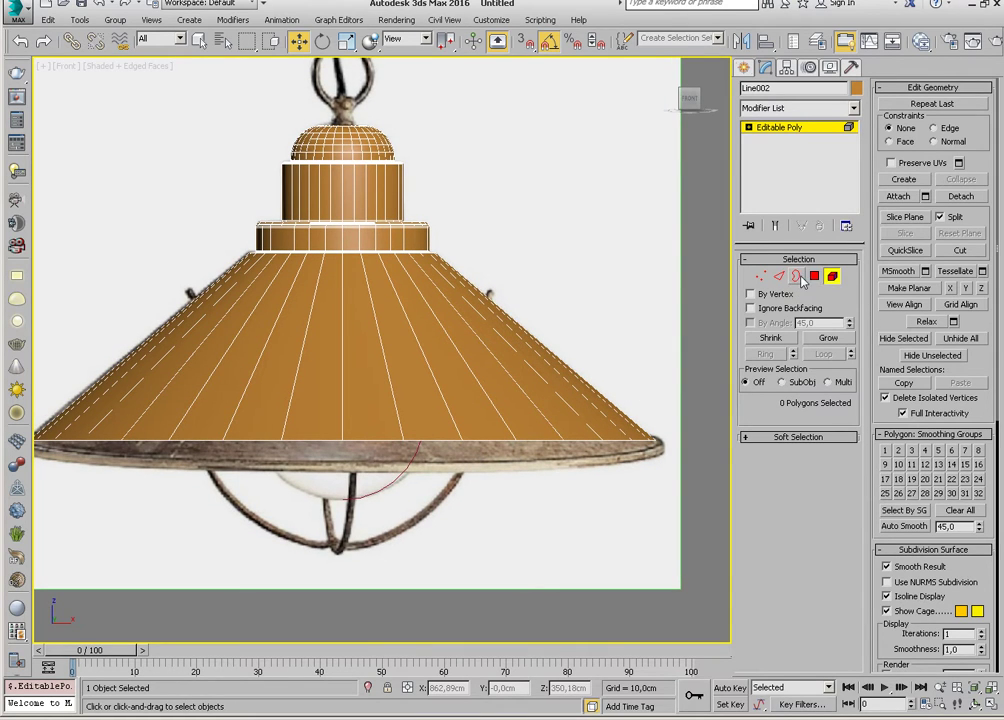
left_click(797, 276)
mouse_move(500, 400)
middle_mouse_down("alt")
mouse_move(547, 415)
mouse_move(515, 389)
middle_mouse_up("alt")
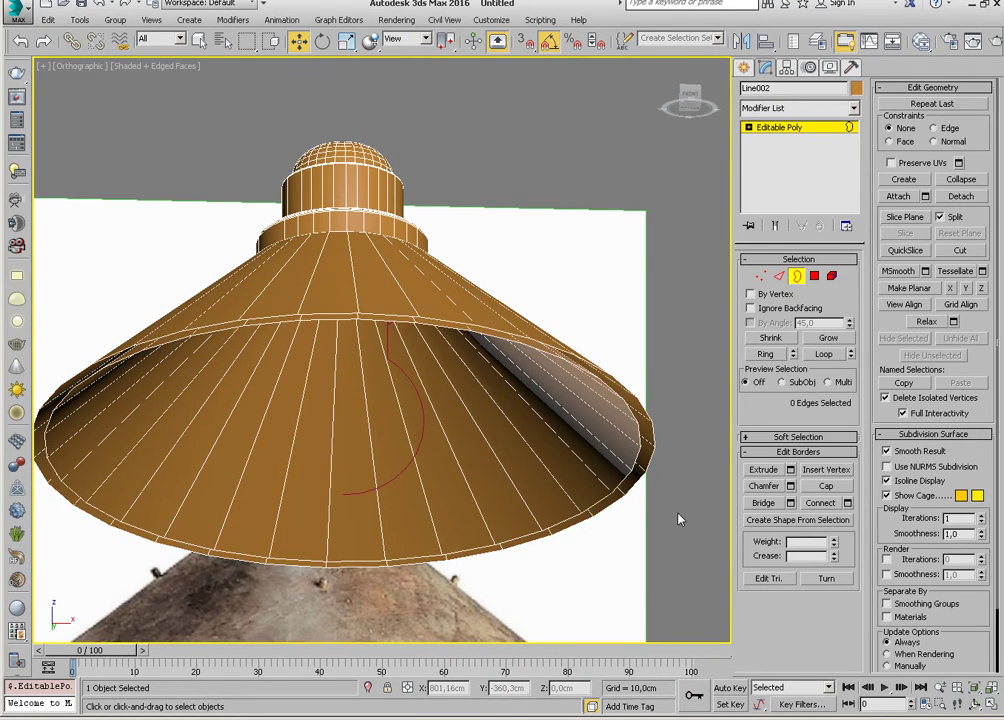
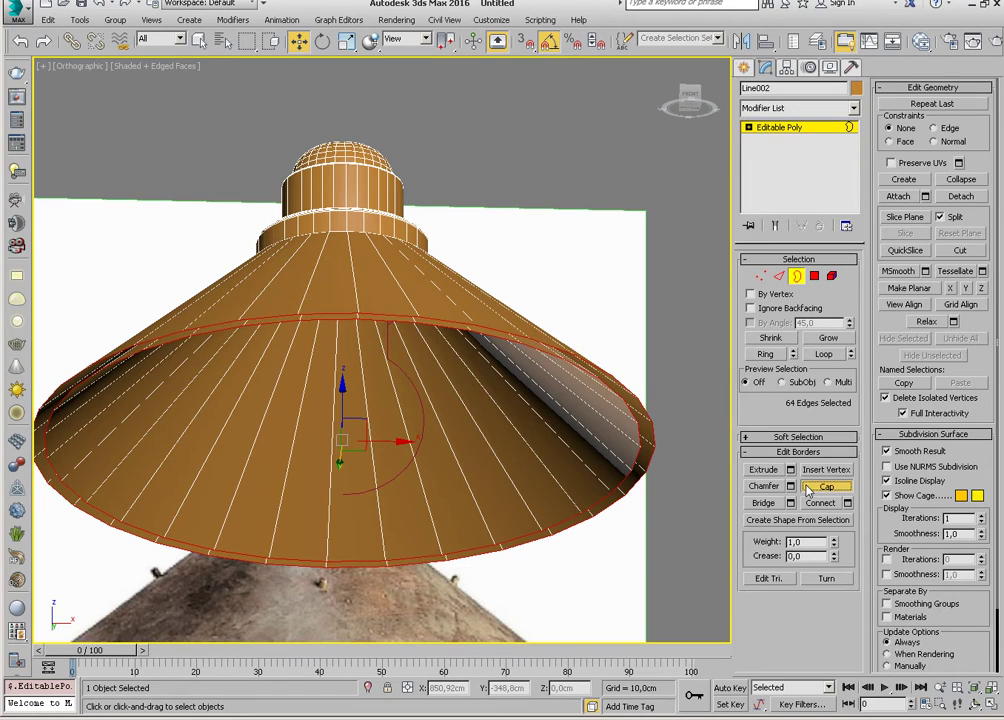
Cap the shade's bottom border, check it, then undo so the opening stays open.
left_click(820, 486)
middle_click_drag(600, 487, 550, 463, "alt")
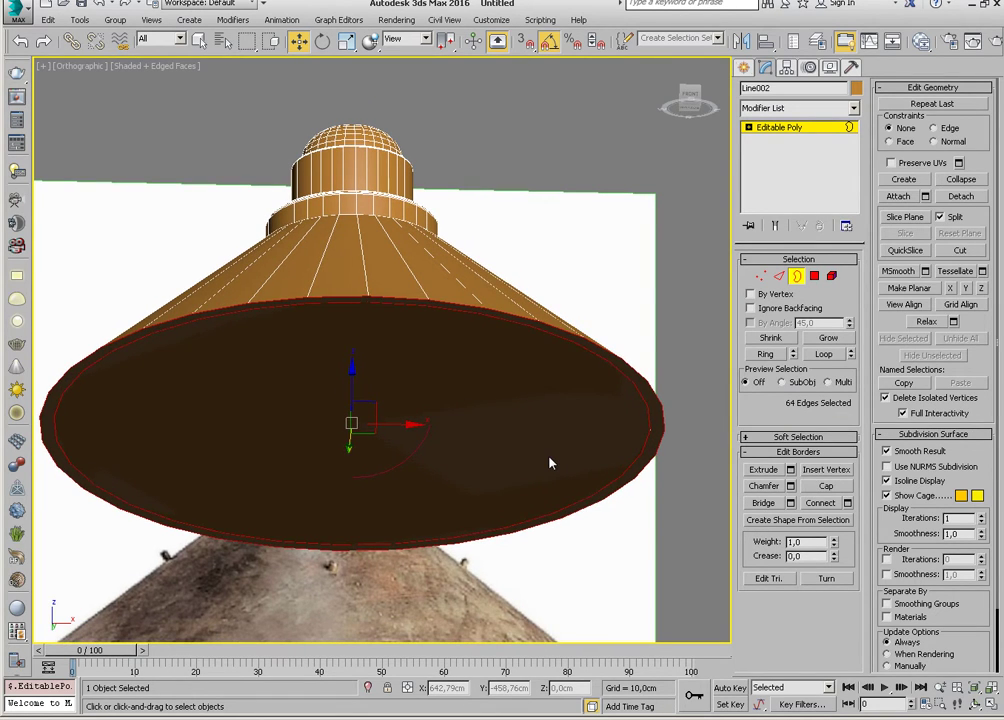
key("ctrl+z")
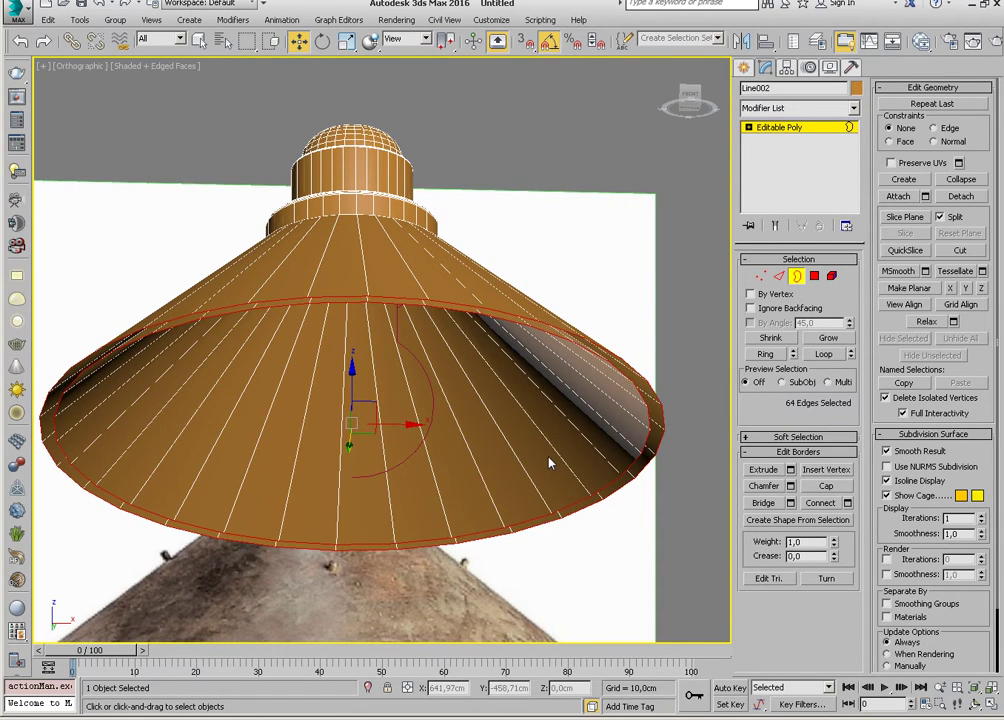
Try Bridge on the border, then select the 32 rim polygons at Polygon level.
left_click(762, 503)
mouse_move(560, 470)
middle_mouse_down("alt")
mouse_move(533, 485)
mouse_move(556, 466)
mouse_move(550, 457)
middle_mouse_up("alt")
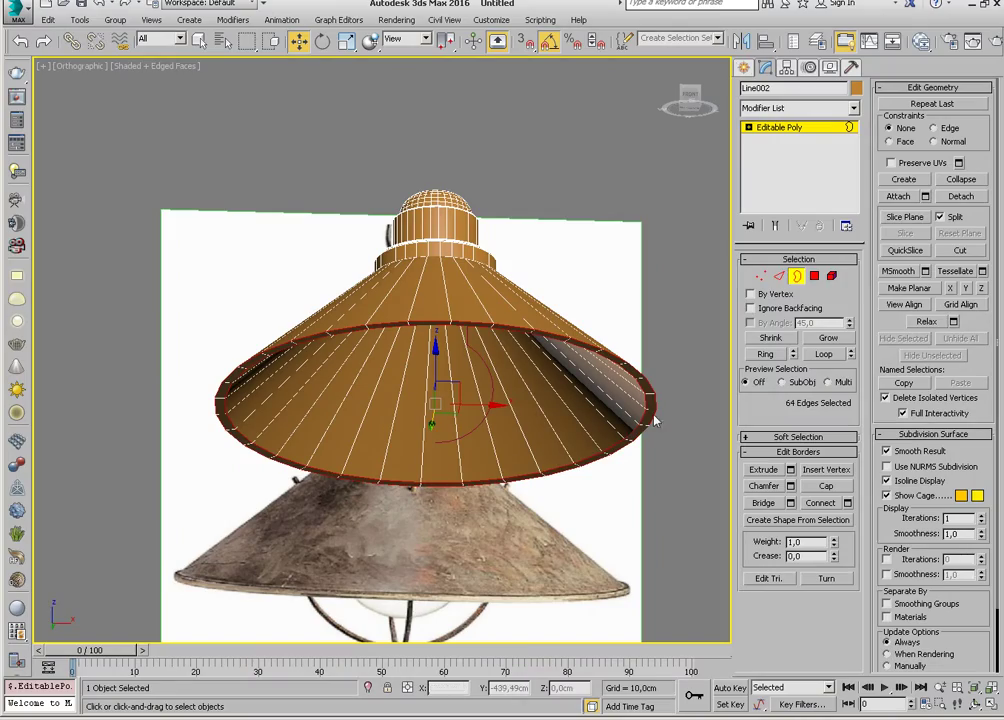
left_click(814, 275, "ctrl")
middle_click_drag(601, 403, 566, 418)
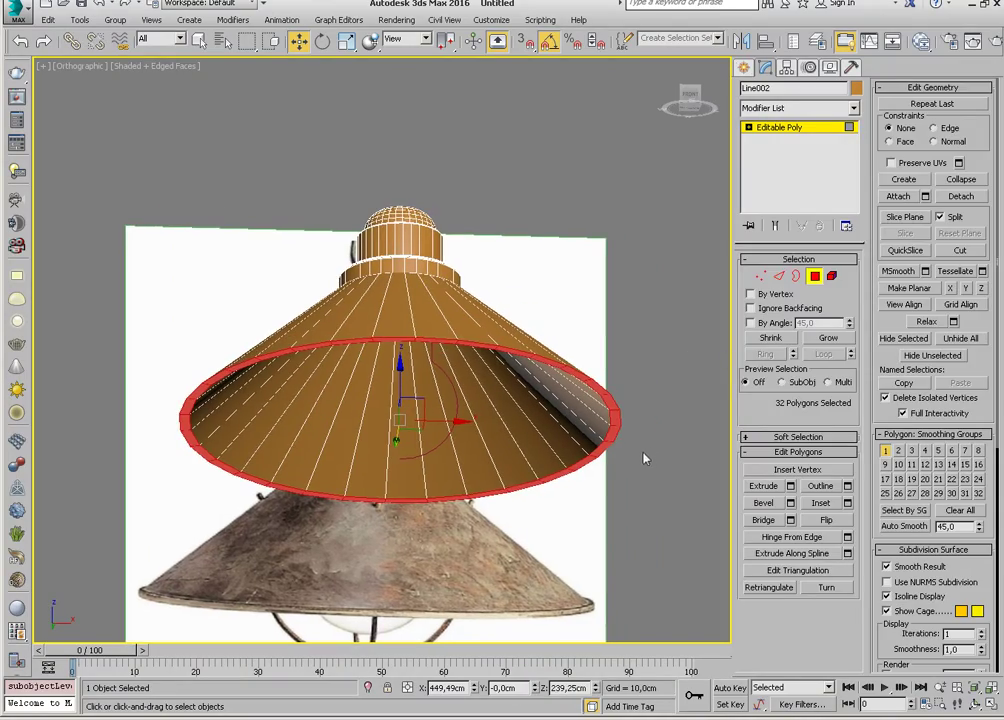
Extrude the 32 rim polygons by 8.63 cm.
mouse_move(644, 459)
middle_mouse_down("alt")
mouse_move(491, 378)
mouse_move(466, 447)
middle_mouse_up("alt")
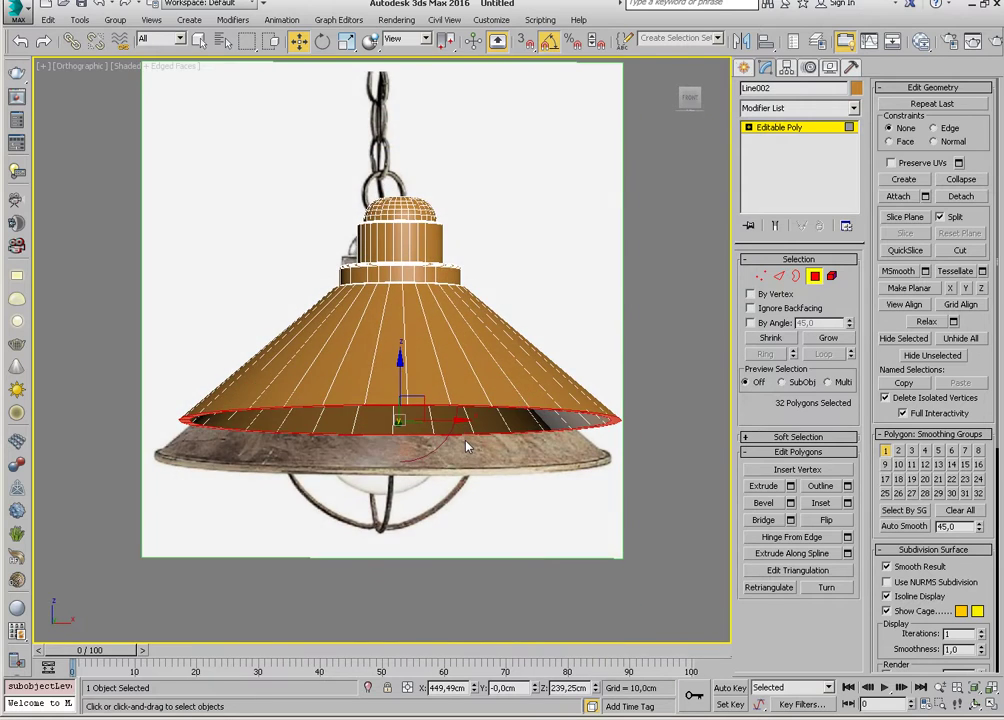
key("f")
scroll(466, 444, "up", 2)
scroll(490, 432, "up", 2)
scroll(511, 399, "up", 2)
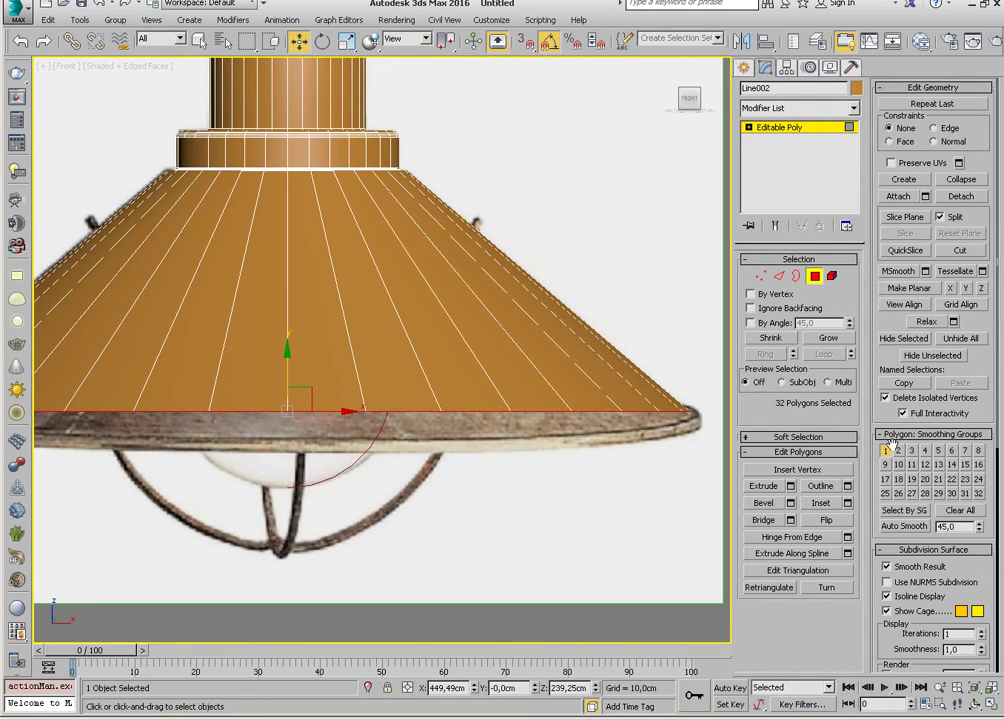
left_click(790, 486)
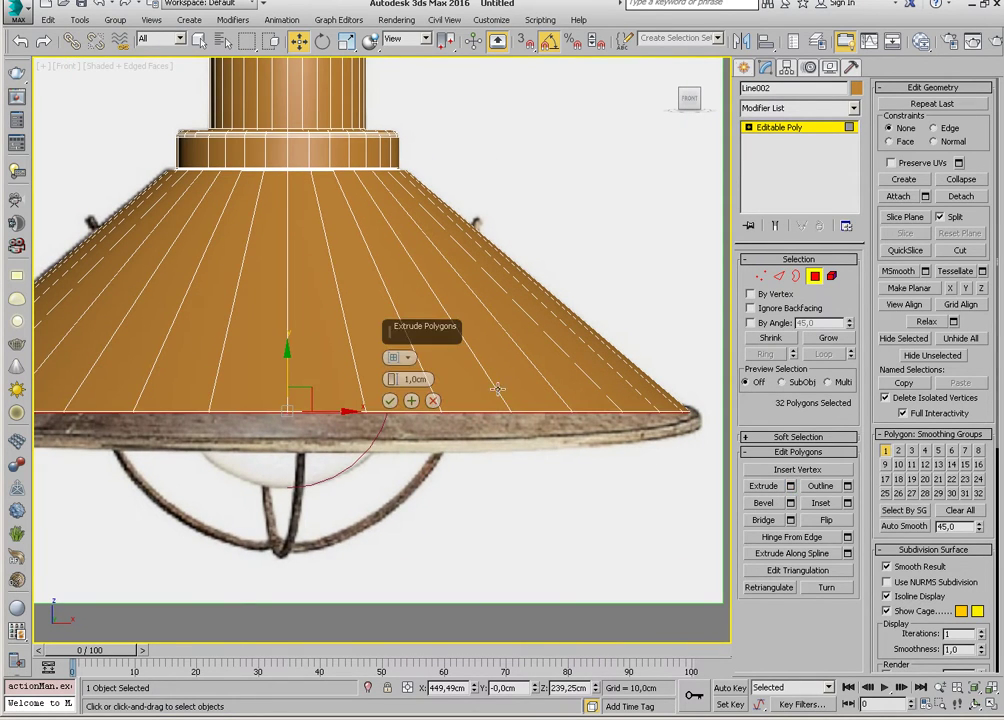
left_click_drag(392, 379, 393, 371)
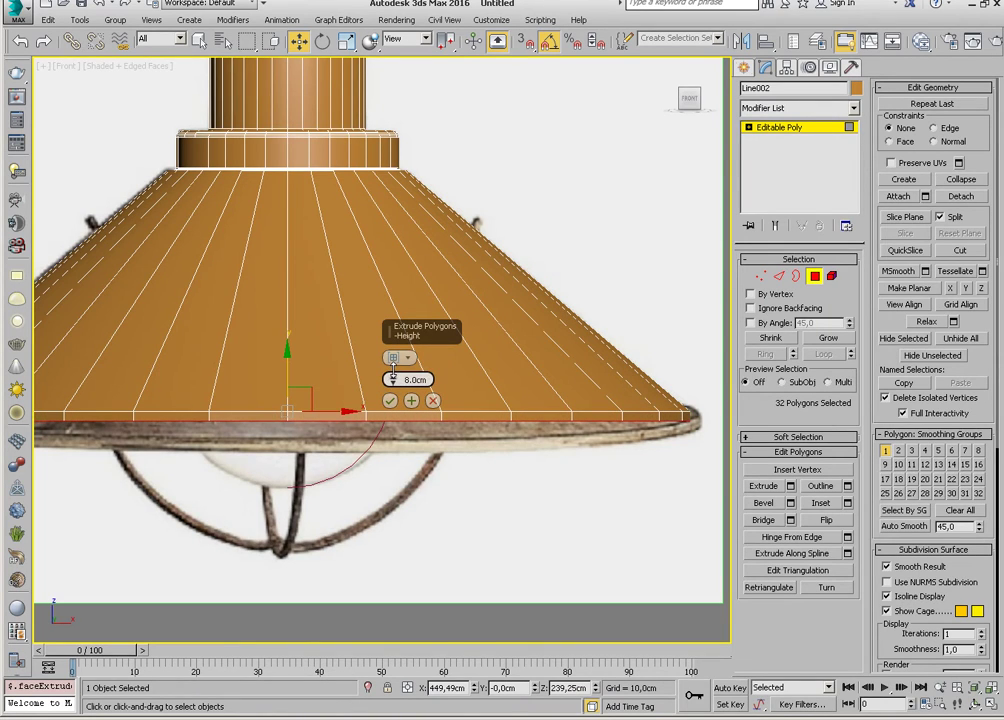
left_click(390, 401)
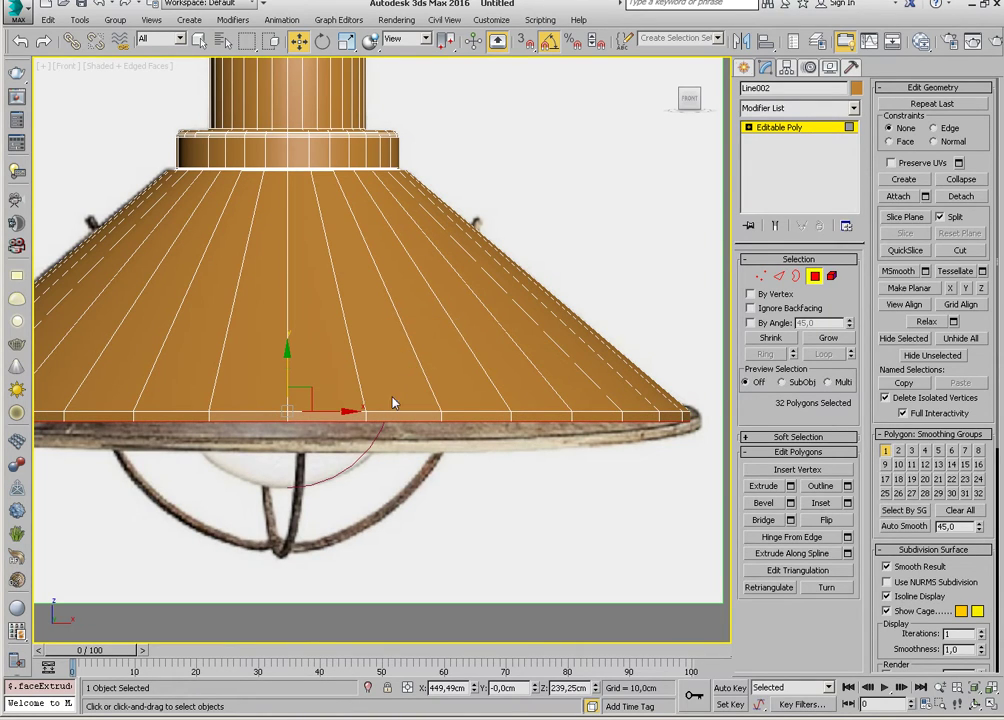
scroll(593, 428, "up", 3)
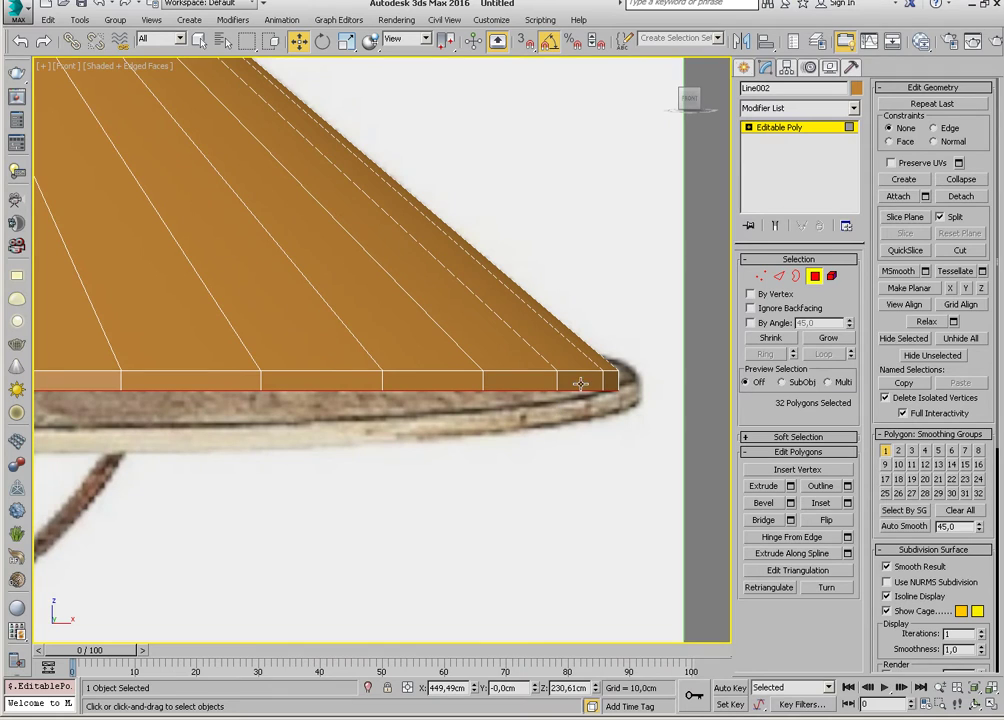
Extrude the full rim ring a second time, about 8.6 cm along Local Normal.
left_click(581, 381)
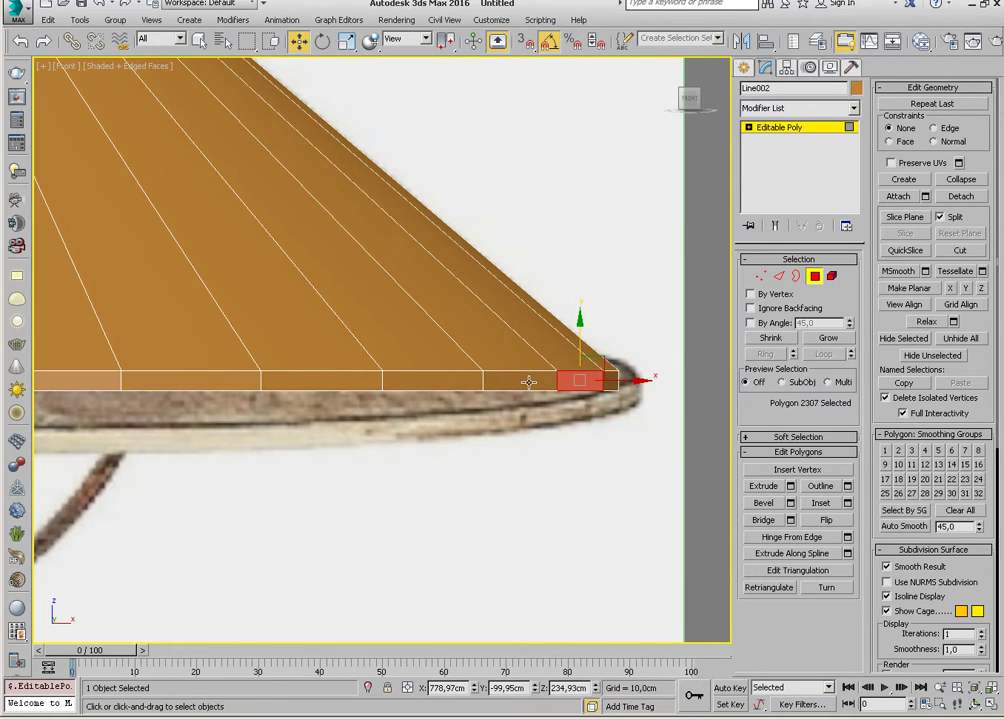
key("ctrl+z")
scroll(526, 395, "down", 3)
scroll(600, 430, "down", 2)
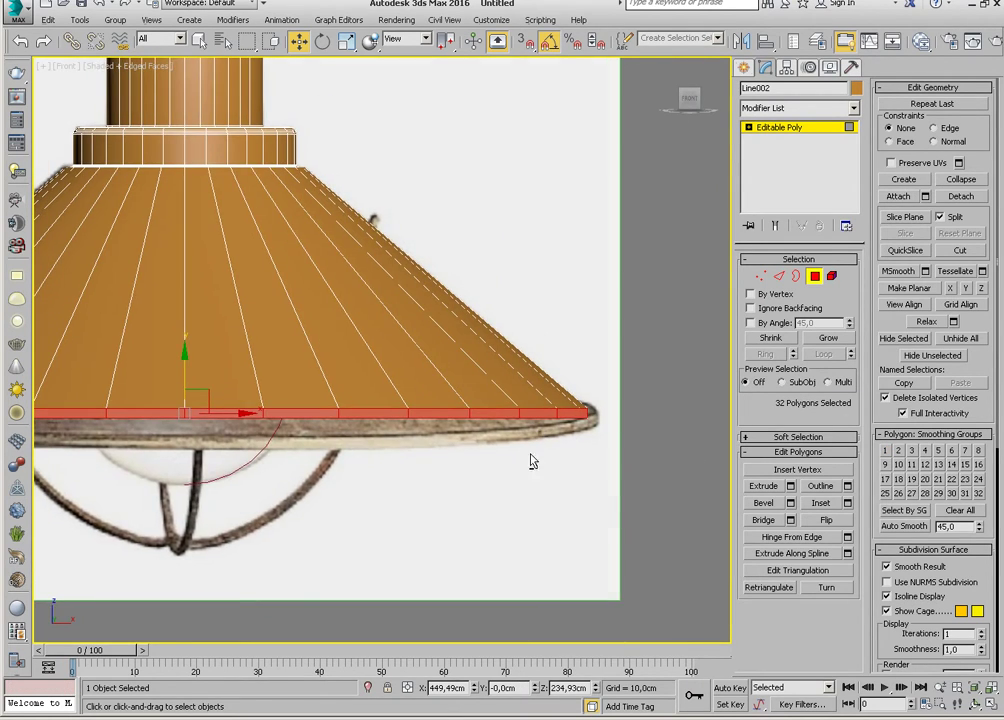
middle_click_drag(533, 461, 526, 415, "alt")
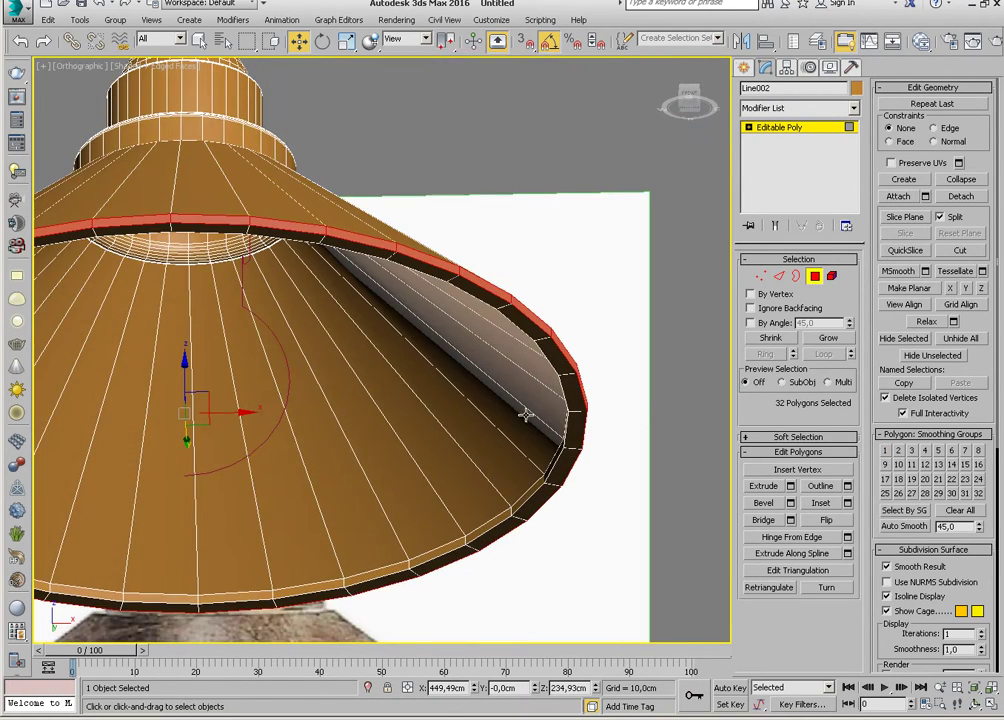
left_click(790, 486)
key("f")
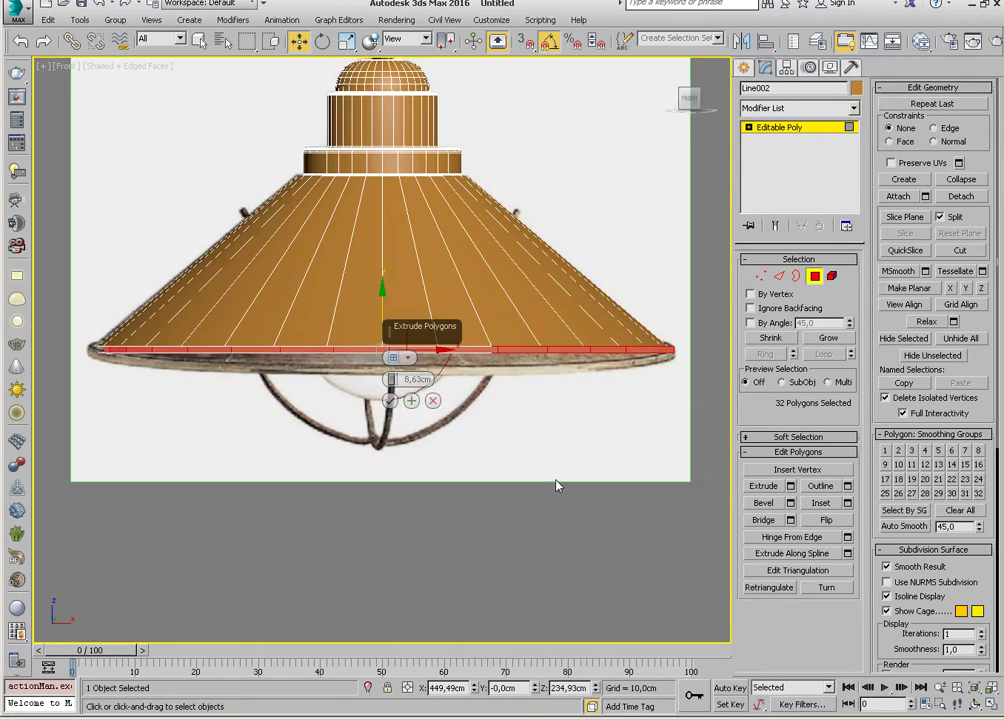
scroll(557, 486, "up", 3)
scroll(620, 378, "up", 3)
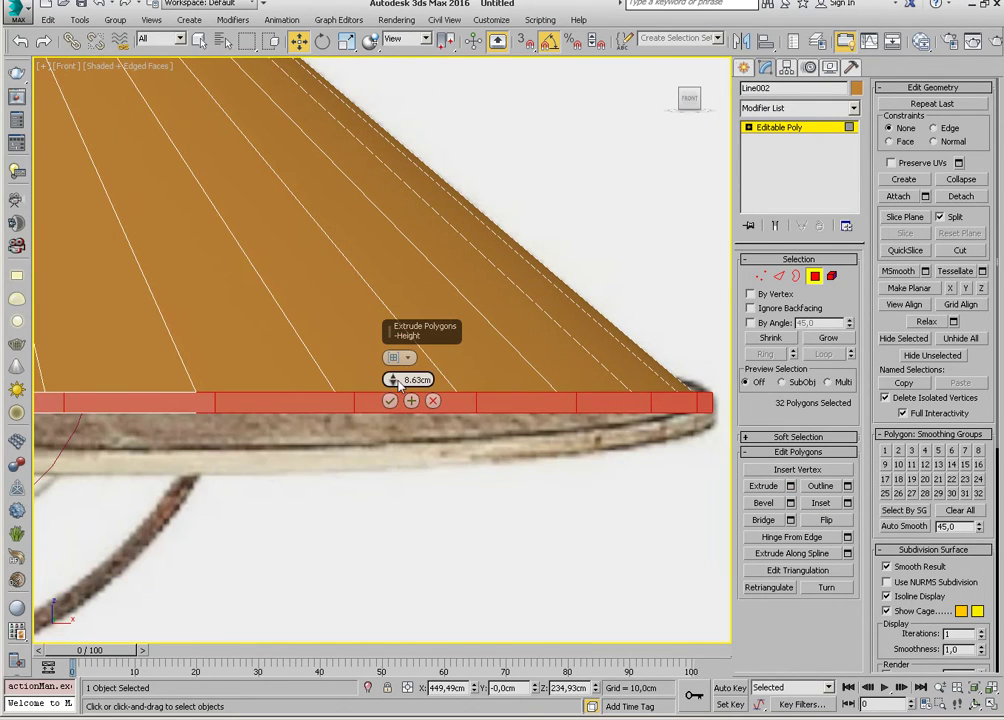
left_click_drag(397, 383, 395, 373)
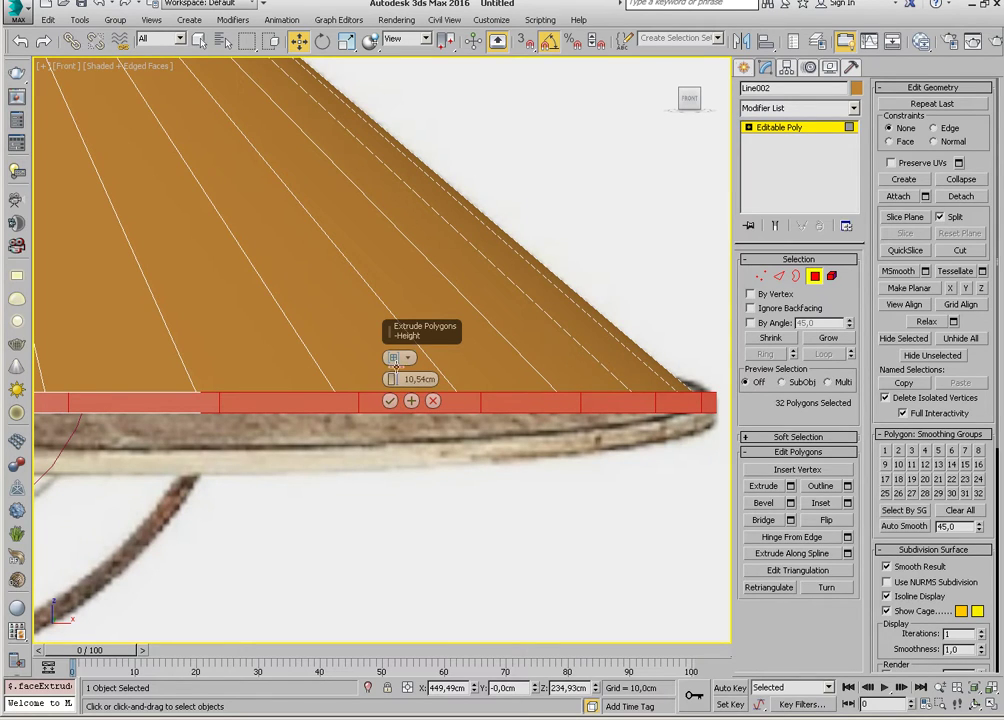
left_click(404, 360)
left_click(411, 385)
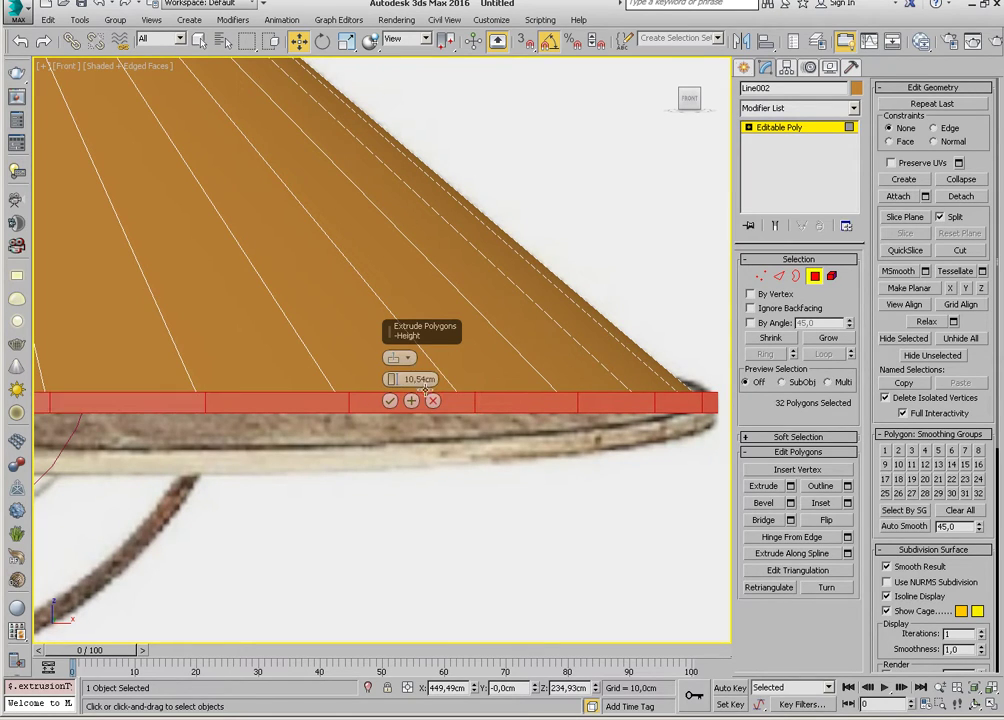
left_click_drag(393, 381, 395, 384)
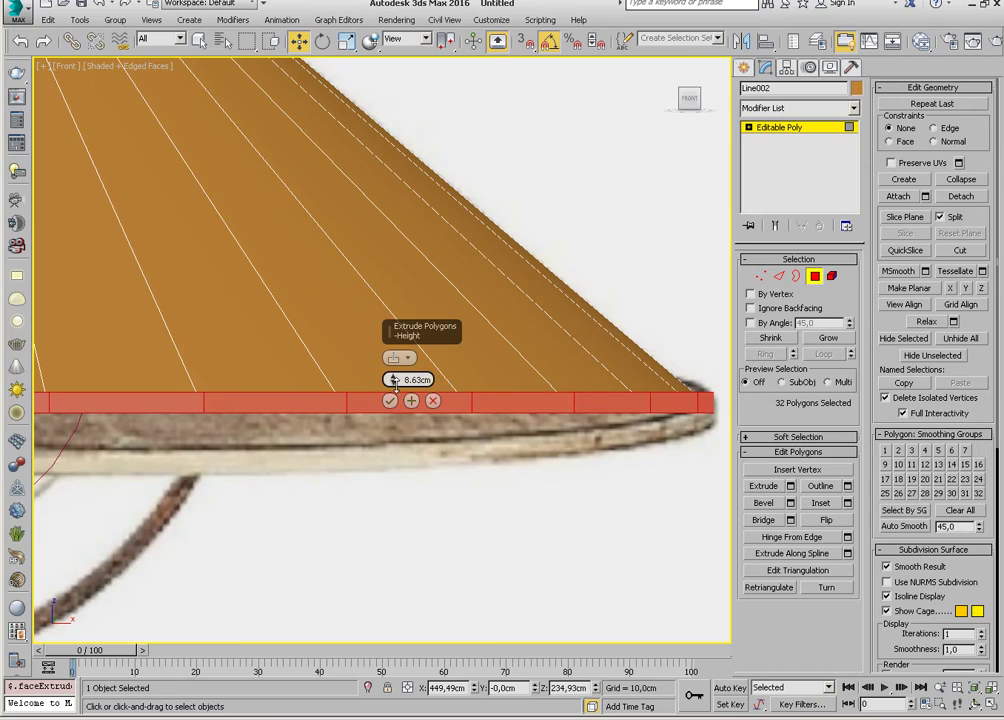
left_click(389, 401)
scroll(482, 449, "down", 5)
scroll(464, 476, "down", 2)
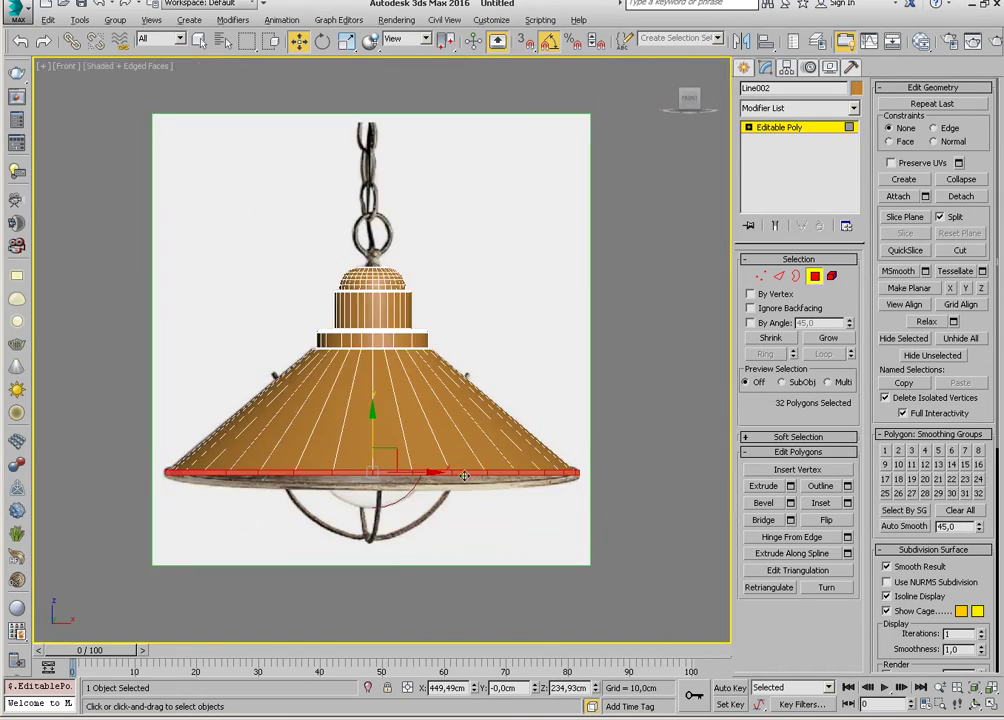
middle_click_drag(464, 476, 450, 489, "alt")
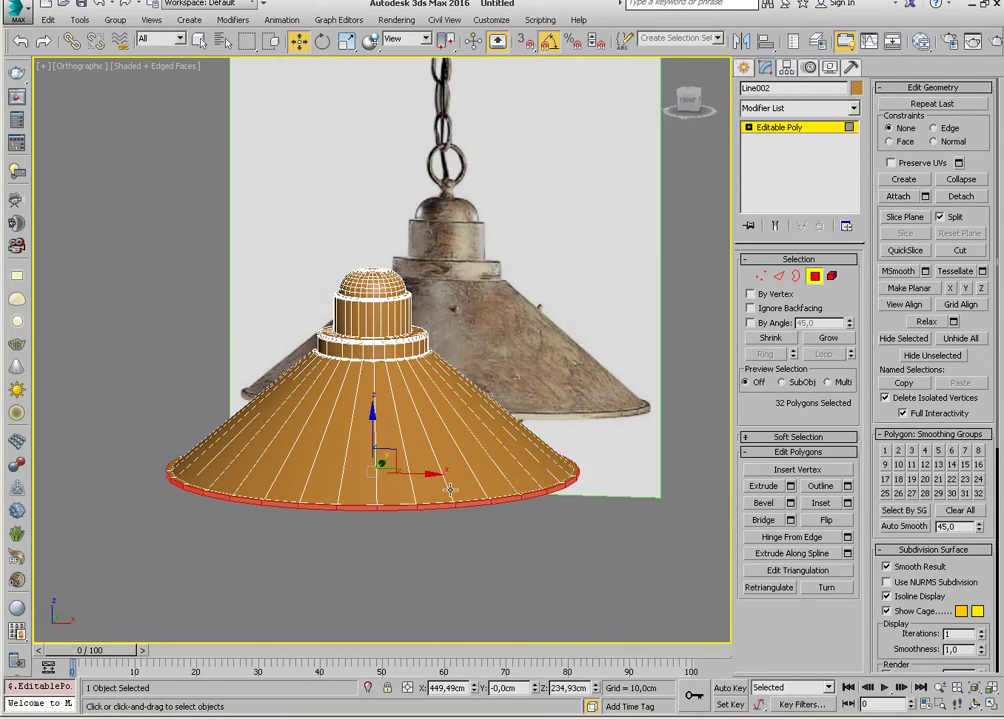
key("f")
scroll(470, 419, "up", 1)
scroll(527, 283, "up", 5)
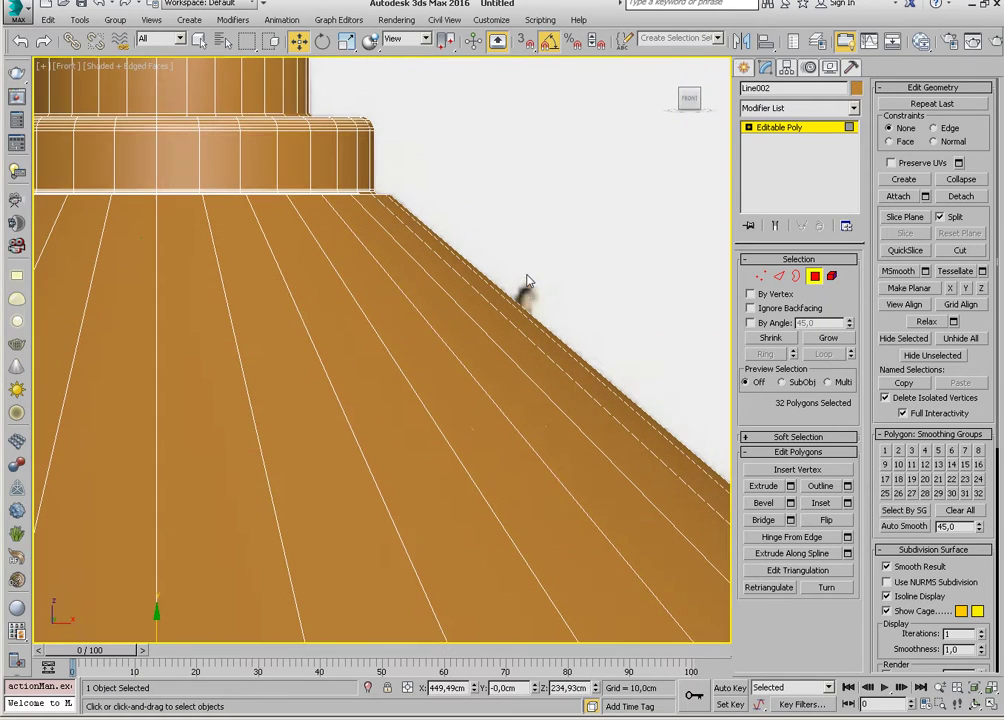
Exit Polygon level and drag out Capsule001 from Extended Primitives next to the shade edge.
left_click(815, 277)
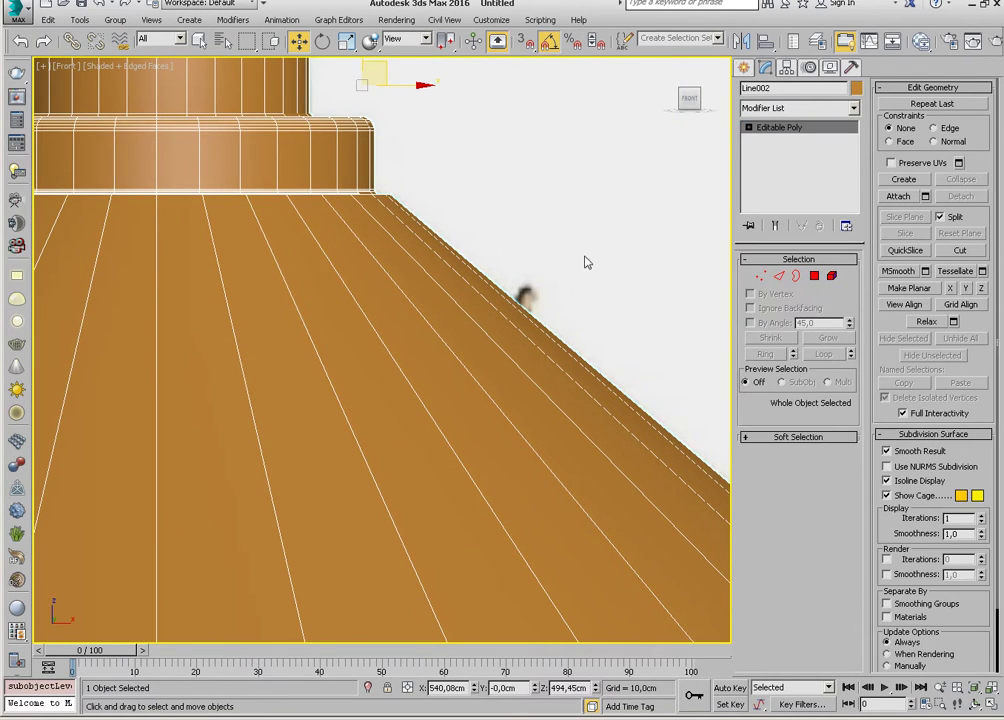
middle_click_drag(620, 150, 605, 174)
left_click(745, 67)
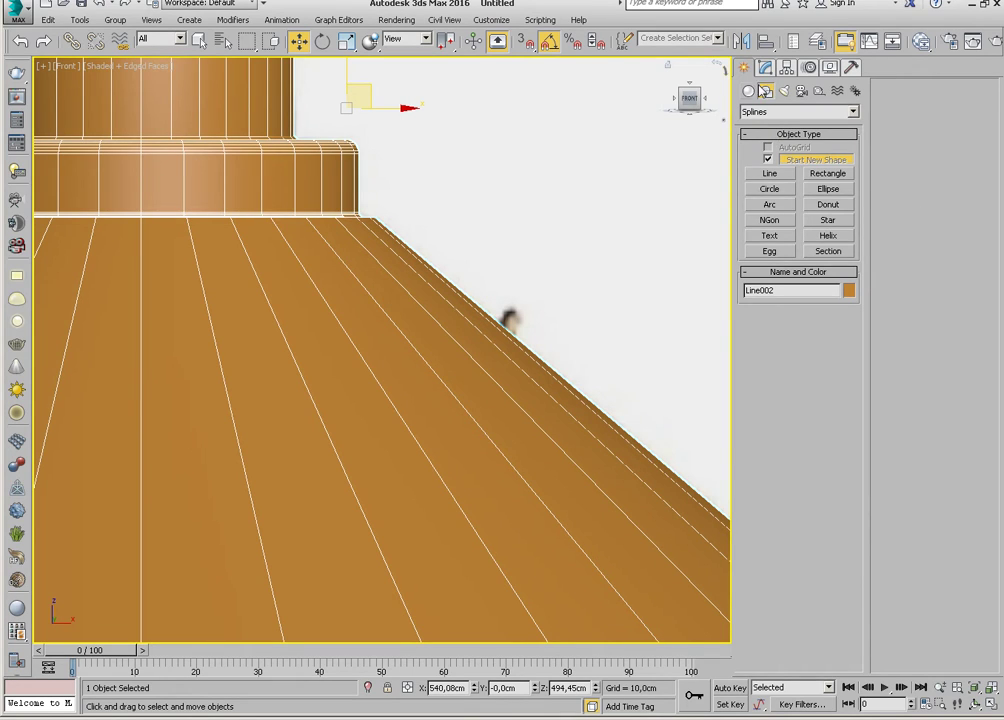
left_click(750, 91)
left_click(776, 112)
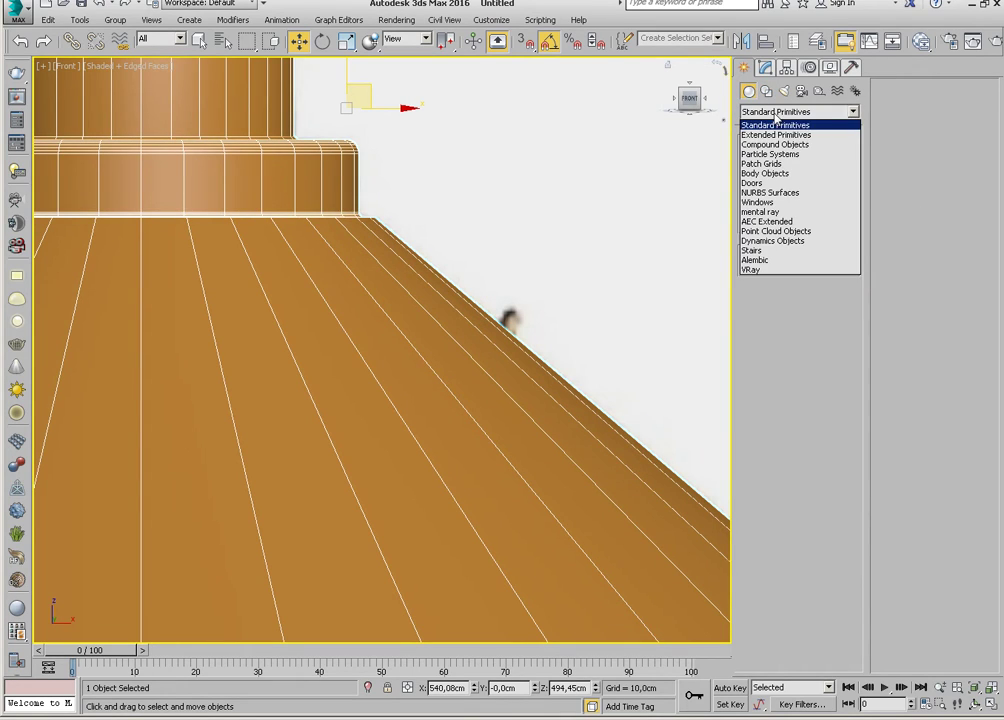
left_click(774, 135)
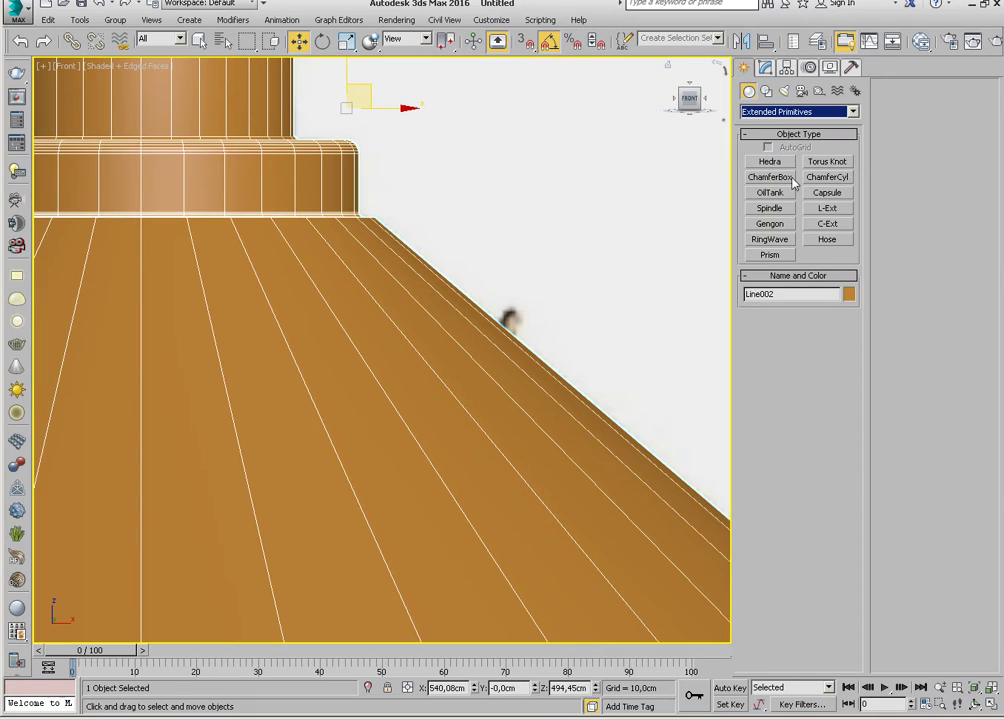
left_click(827, 192)
middle_click_drag(463, 297, 458, 317)
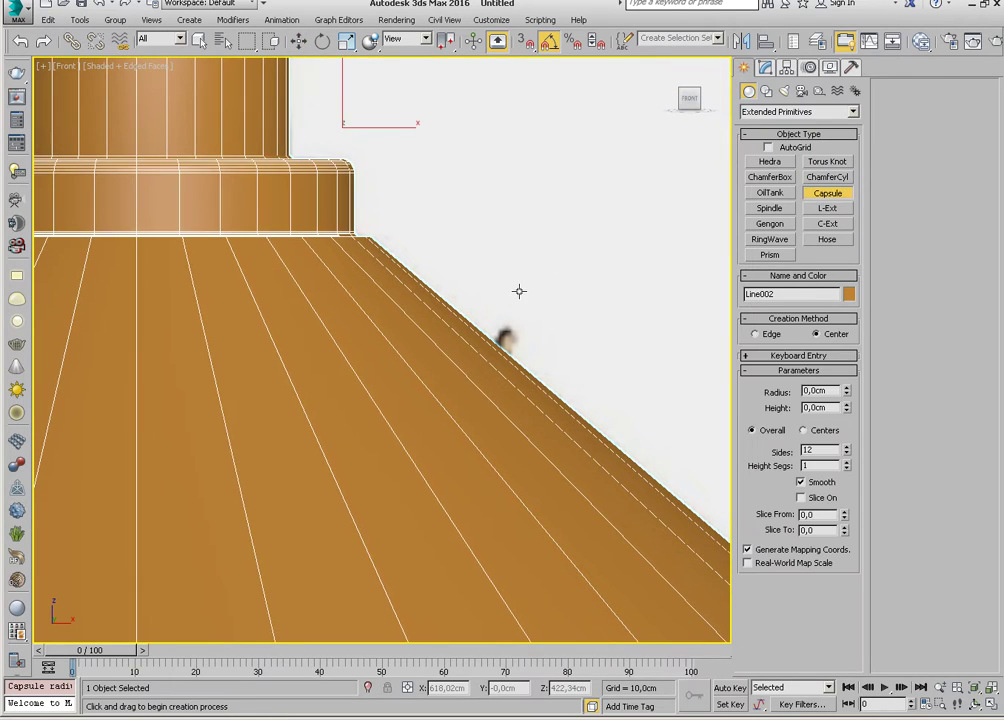
left_click_drag(519, 291, 525, 298)
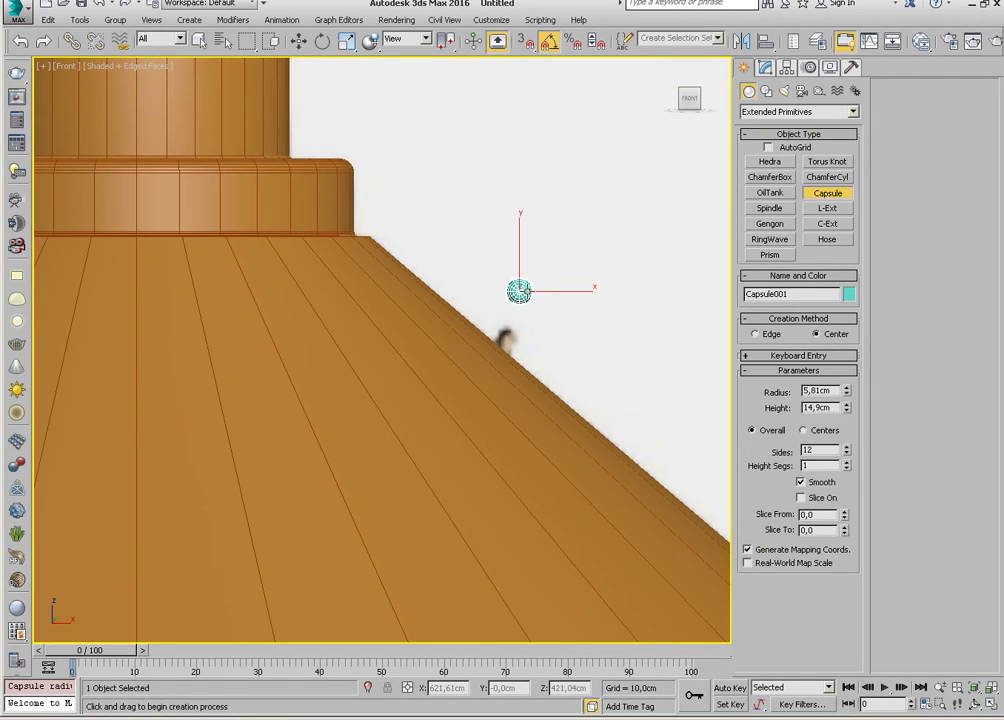
Finish the capsule and rotate it about -65° on X and -25° on Z.
left_click(527, 279)
right_click(527, 279)
key("e")
mouse_move(520, 238)
left_mouse_down()
mouse_move(528, 212)
mouse_move(531, 222)
left_mouse_up()
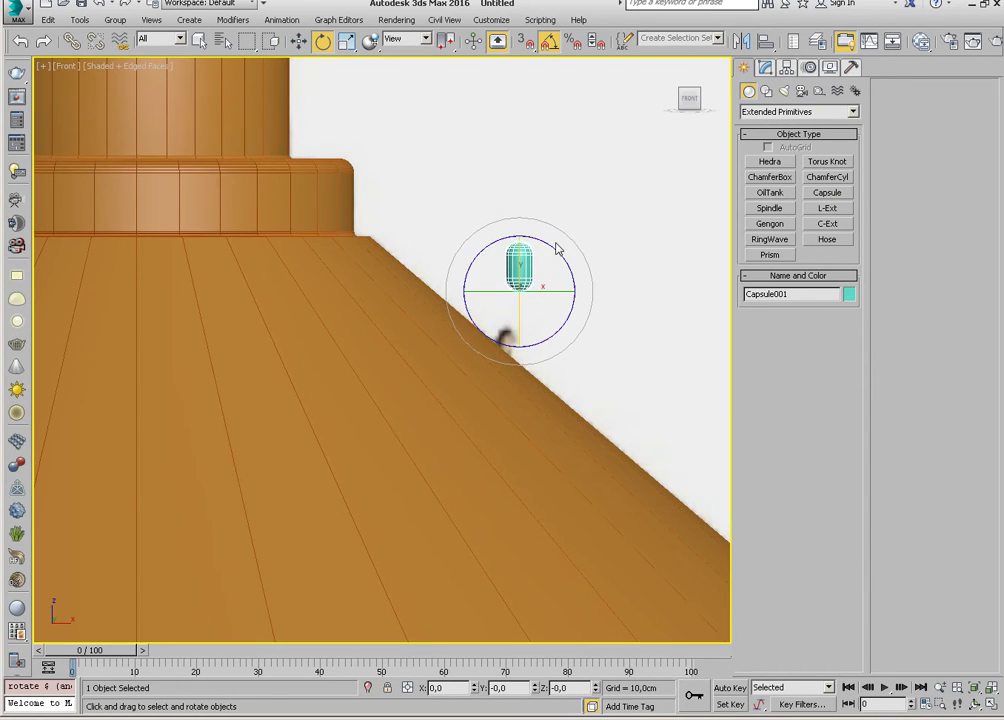
left_click(536, 264)
left_click(520, 265)
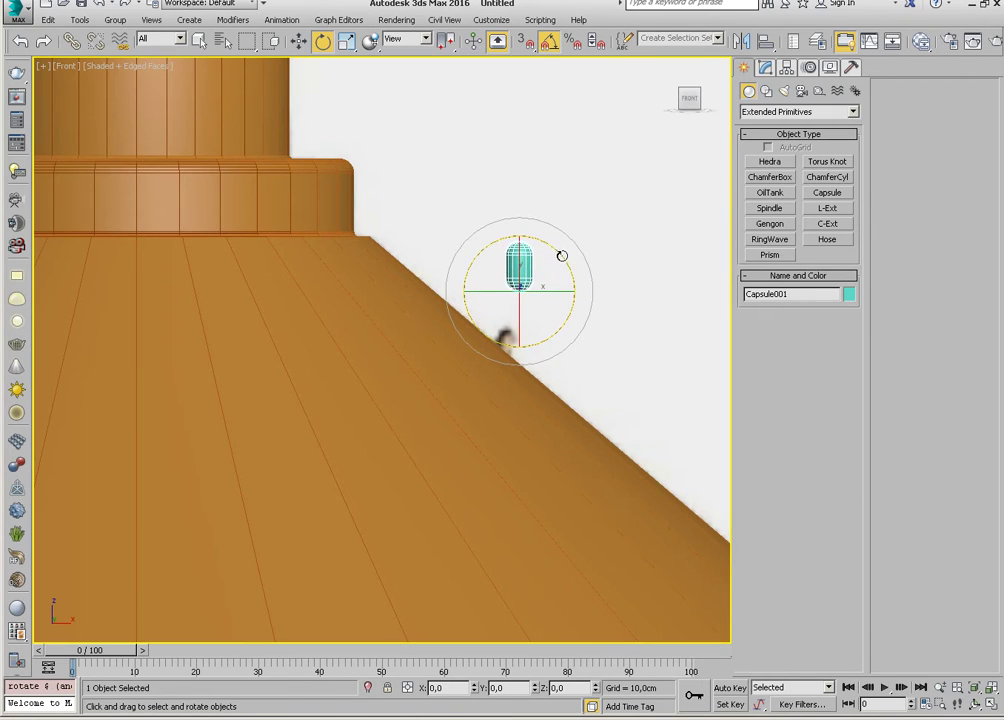
mouse_move(562, 256)
left_mouse_down()
mouse_move(569, 277)
mouse_move(512, 335)
left_mouse_up()
Move the capsule onto the shade's sloping edge.
key("w")
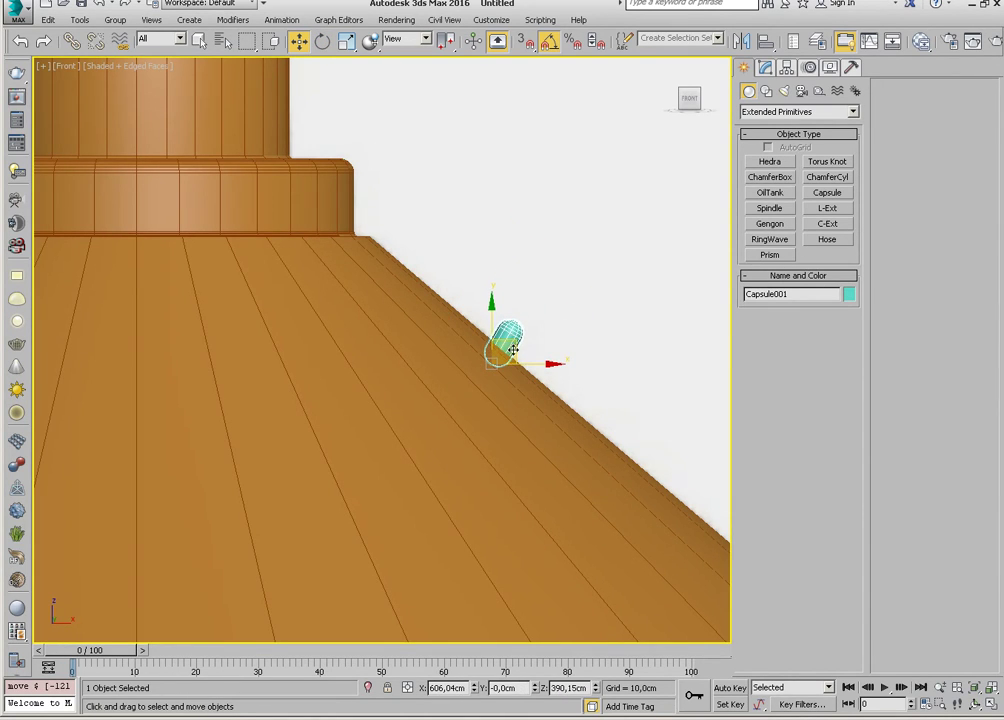
mouse_move(510, 340)
middle_mouse_down("alt")
mouse_move(513, 323)
mouse_move(481, 373)
mouse_move(497, 347)
mouse_move(497, 381)
mouse_move(505, 345)
middle_mouse_up("alt")
scroll(505, 345, "up", 2)
scroll(505, 345, "up", 3)
scroll(505, 345, "up", 2)
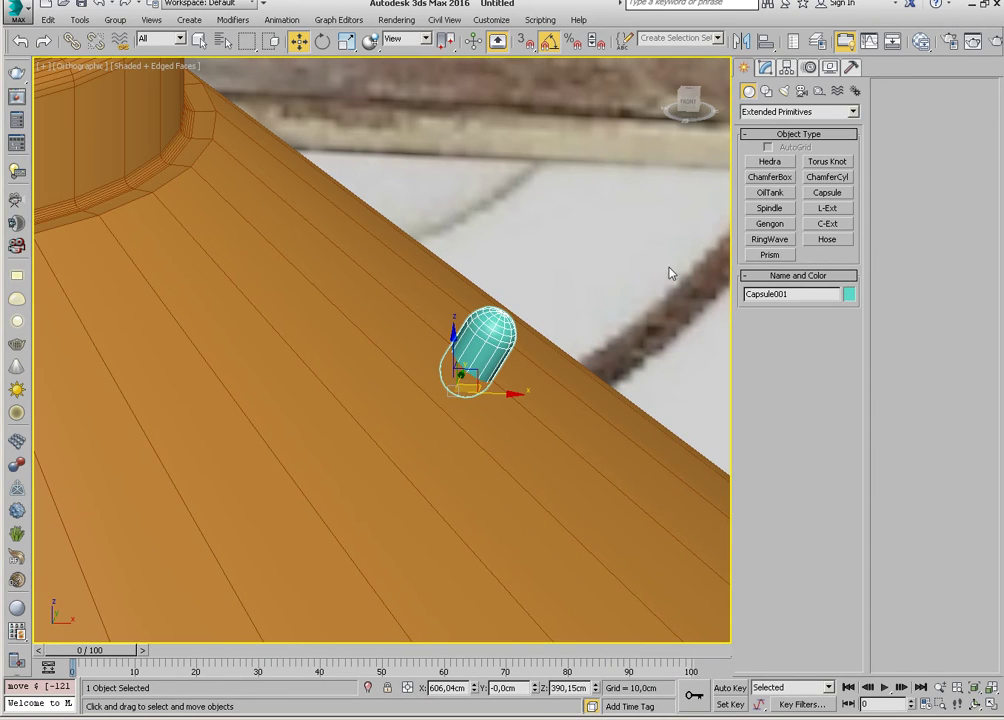
Review Capsule001's parameters (21.75 cm height, 5.81 cm radius) and inspect its placement.
left_click(765, 67)
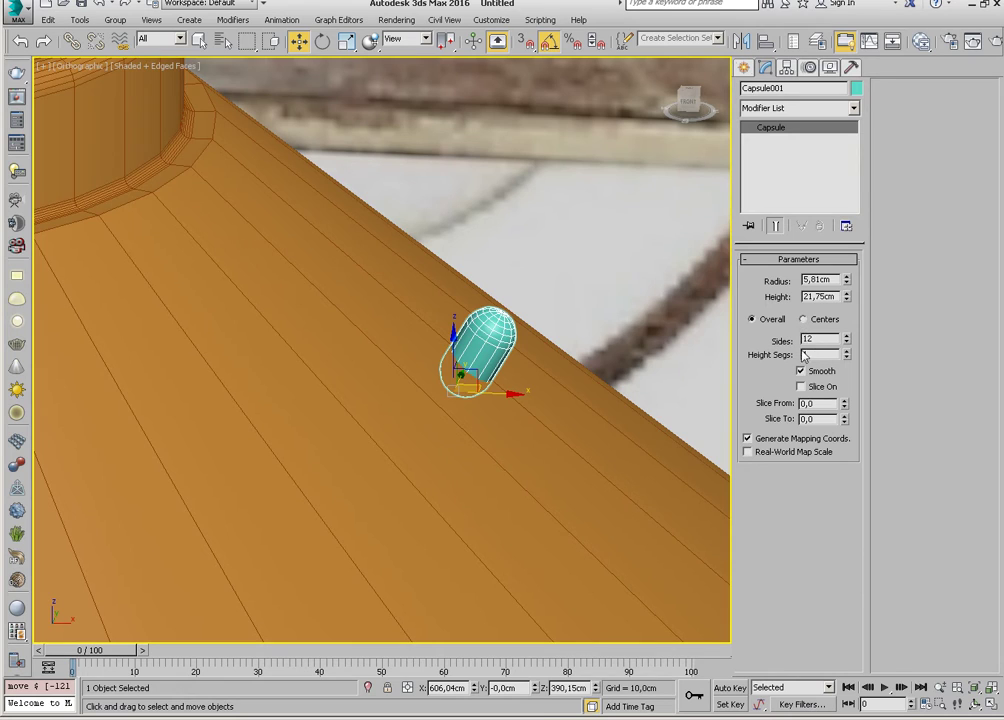
scroll(506, 345, "down", 2)
scroll(506, 345, "down", 3)
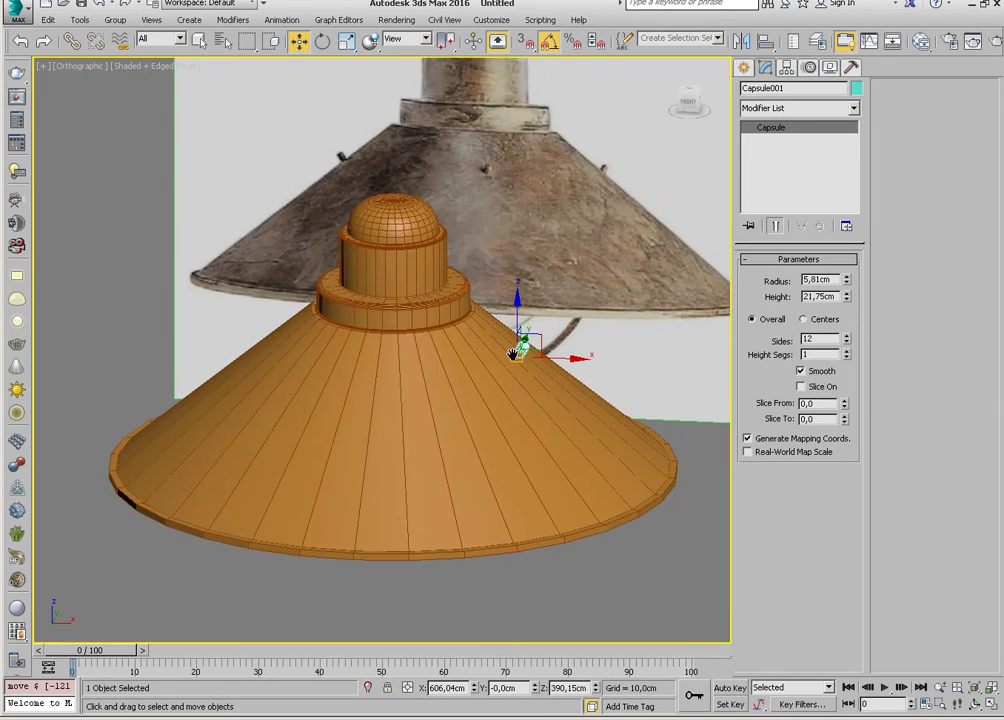
scroll(506, 345, "up", 4)
mouse_move(550, 322)
middle_mouse_down()
mouse_move(493, 332)
mouse_move(517, 343)
middle_mouse_up()
scroll(493, 330, "up", 2)
scroll(493, 330, "up", 2)
scroll(493, 330, "down", 4)
middle_click_drag(535, 408, 549, 374, "alt")
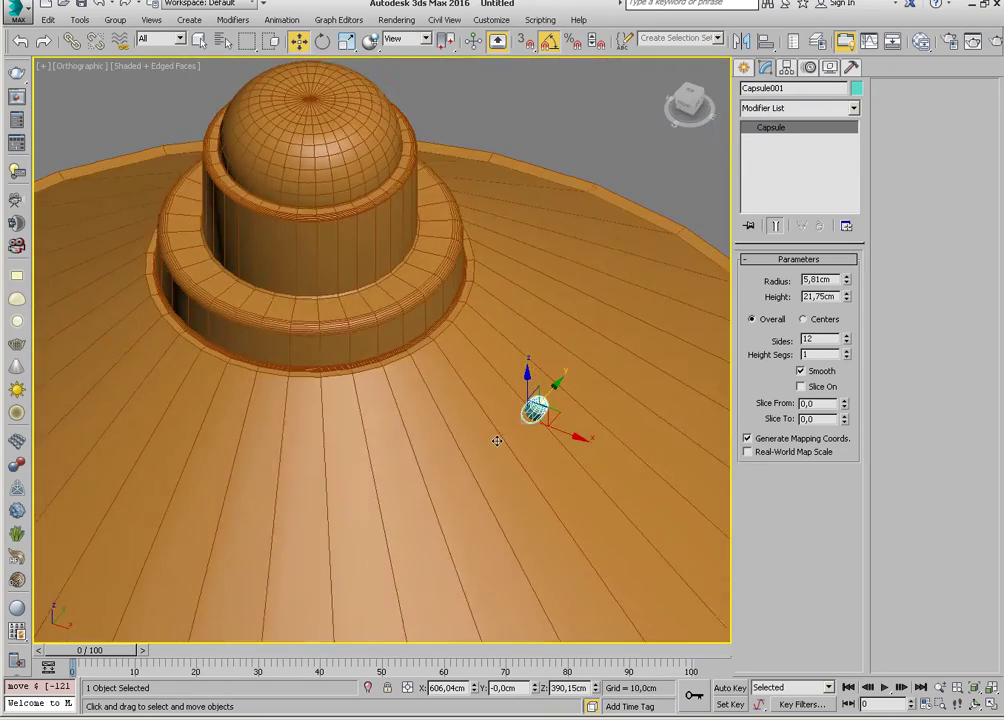
scroll(549, 374, "down", 3)
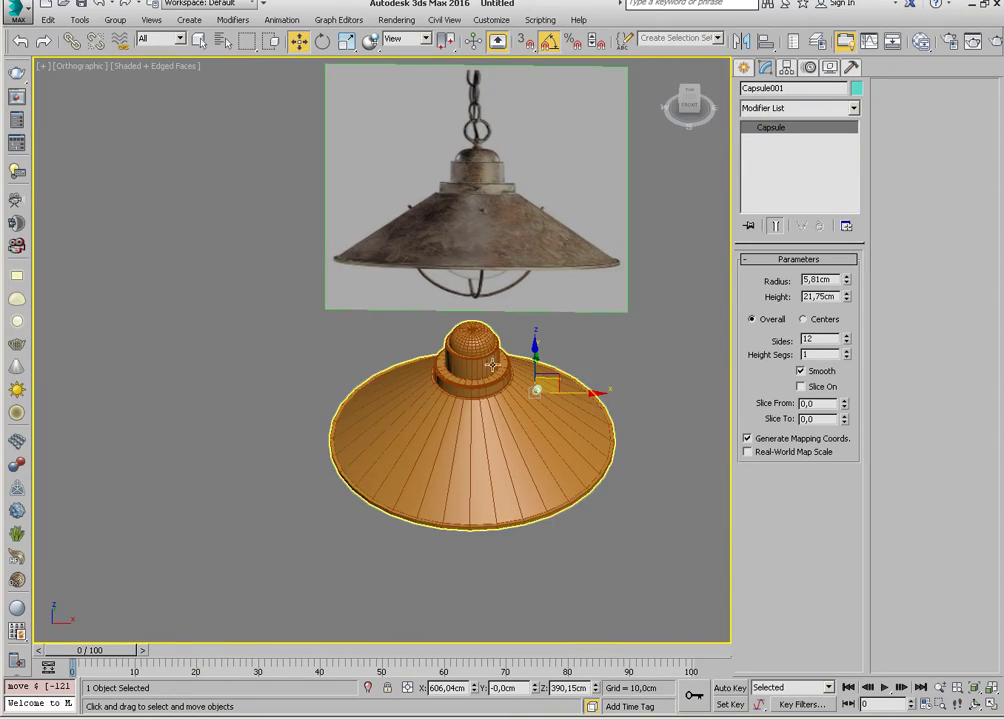
scroll(540, 390, "up", 3)
scroll(535, 390, "up", 2)
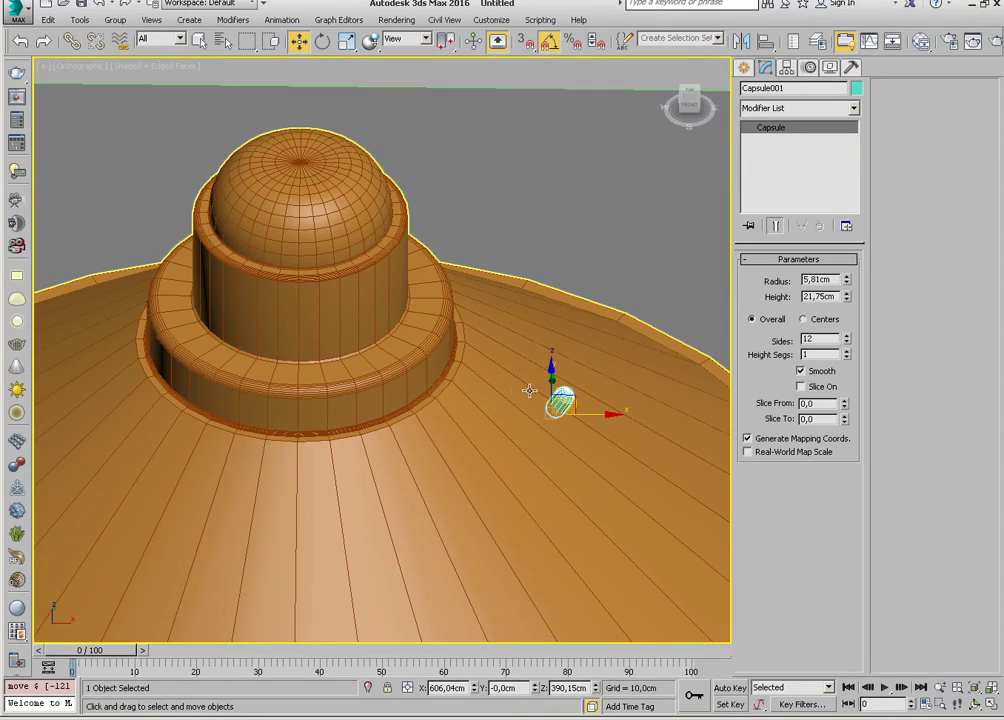
Centre Line002's pivot on the object using Affect Pivot Only.
left_click(337, 305)
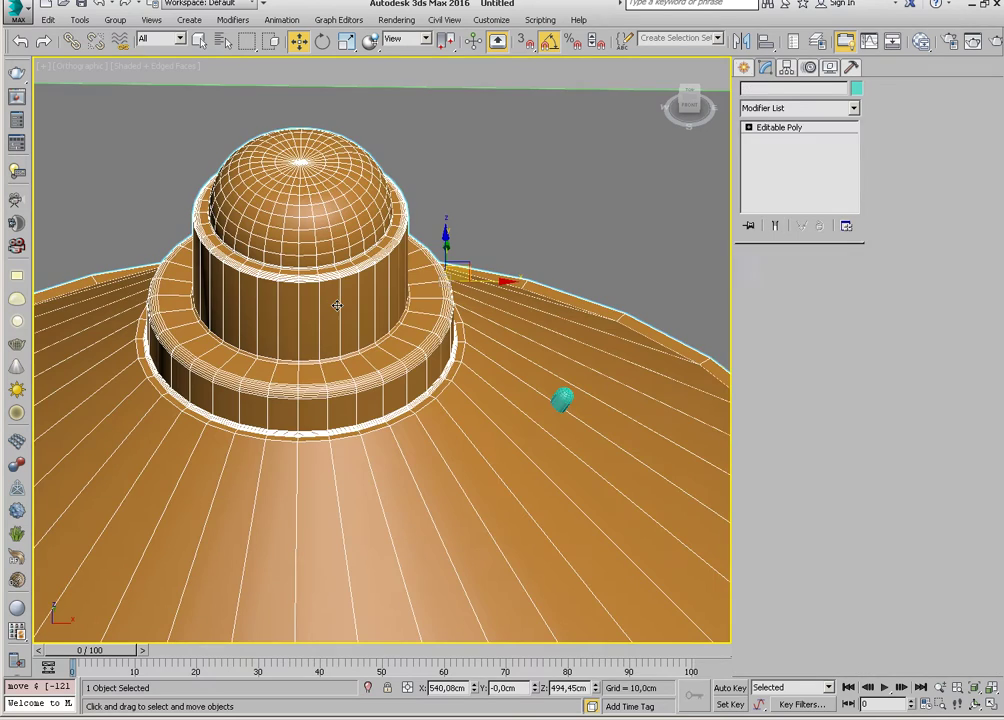
left_click(786, 69)
left_click(795, 160)
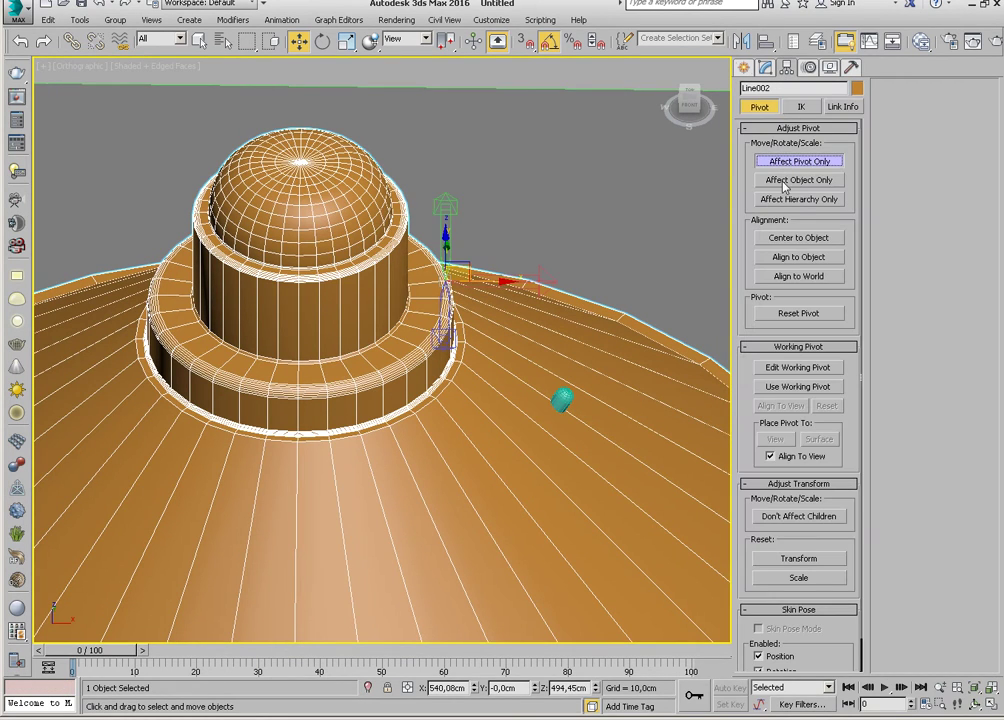
left_click(798, 237)
left_click(798, 160)
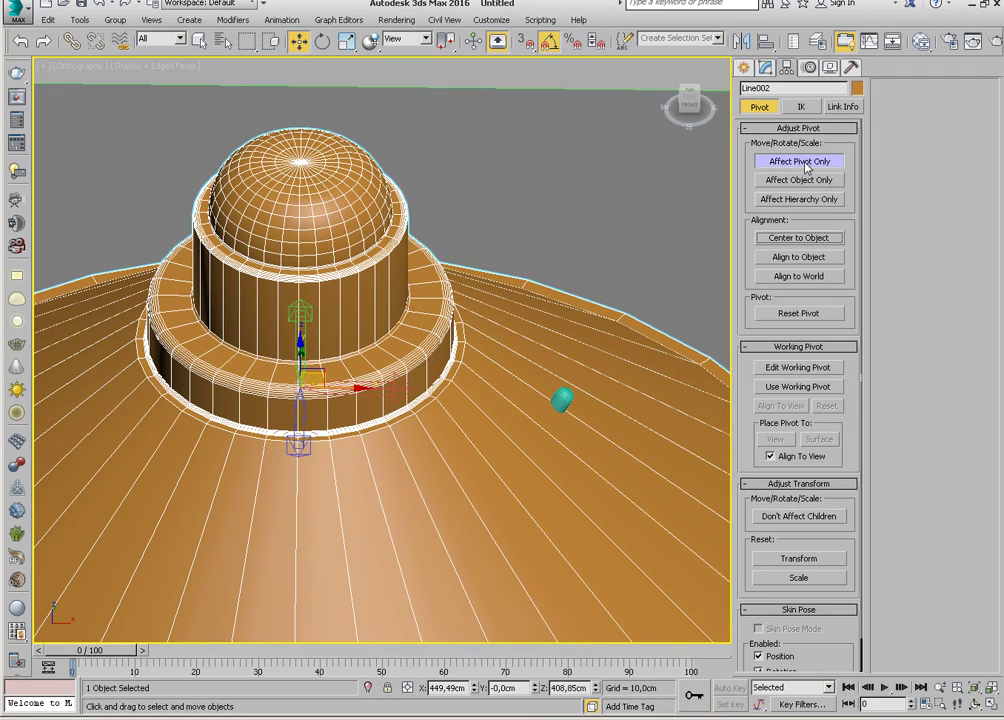
Align the capsule's pivot to the dome's centre and swing the capsule around it.
left_click(559, 403)
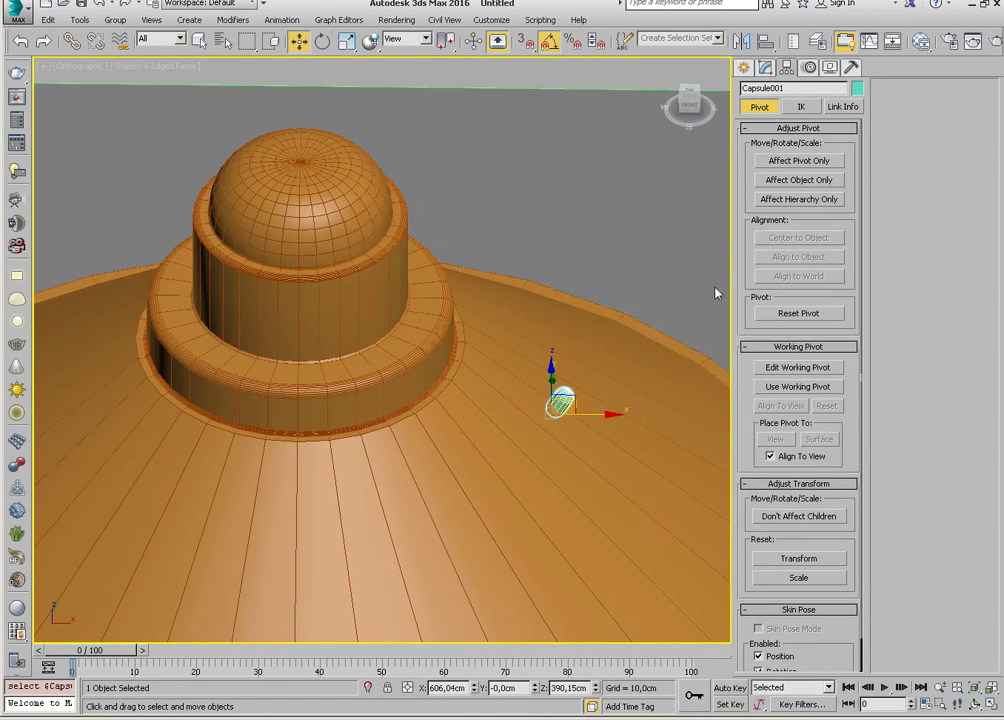
left_click(780, 165)
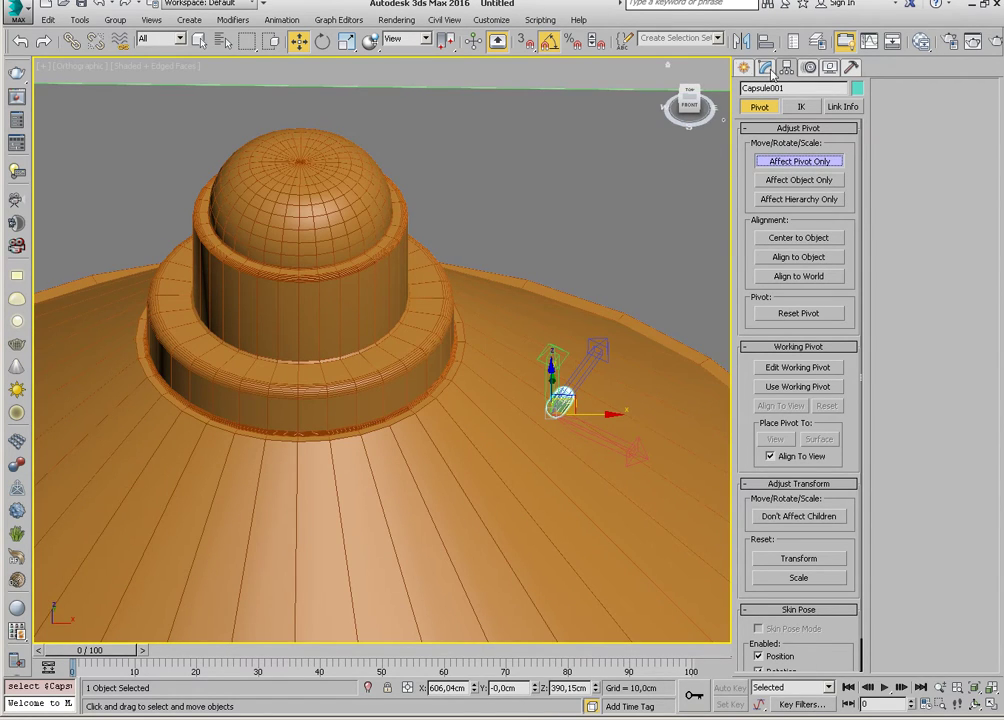
left_click(765, 40)
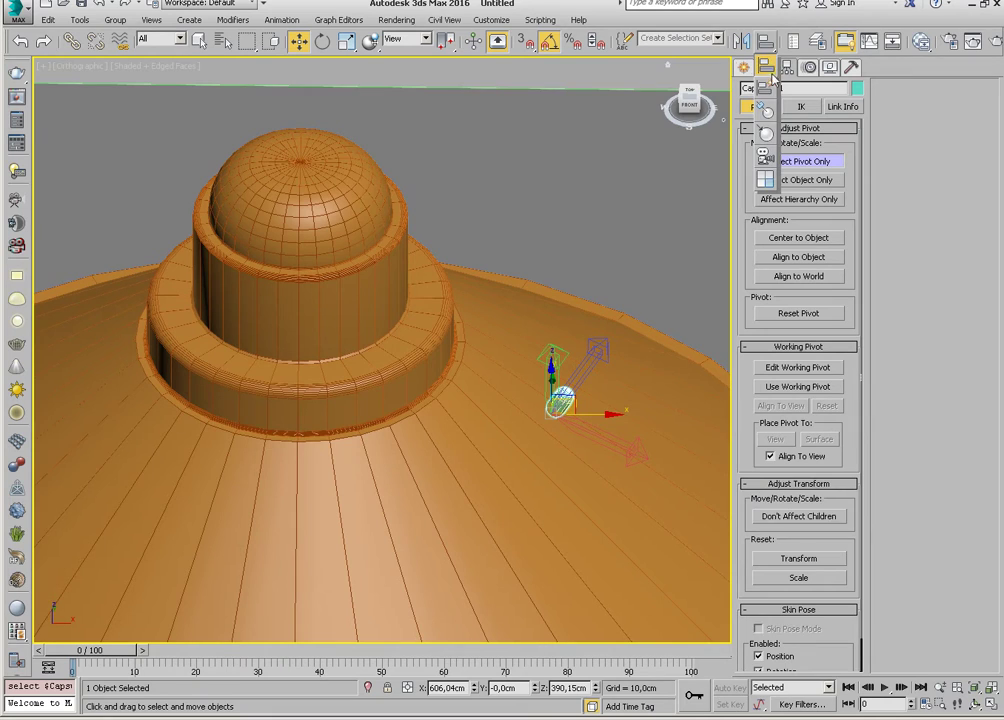
left_click(347, 228)
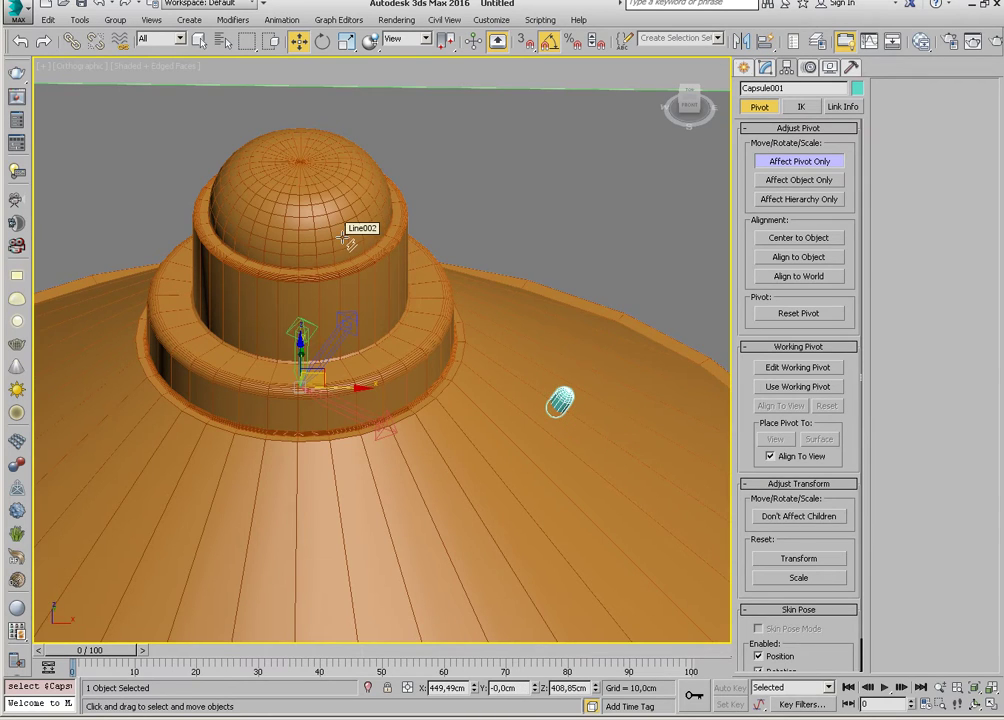
left_click(778, 166)
middle_click_drag(538, 162, 524, 302, "alt")
key("e")
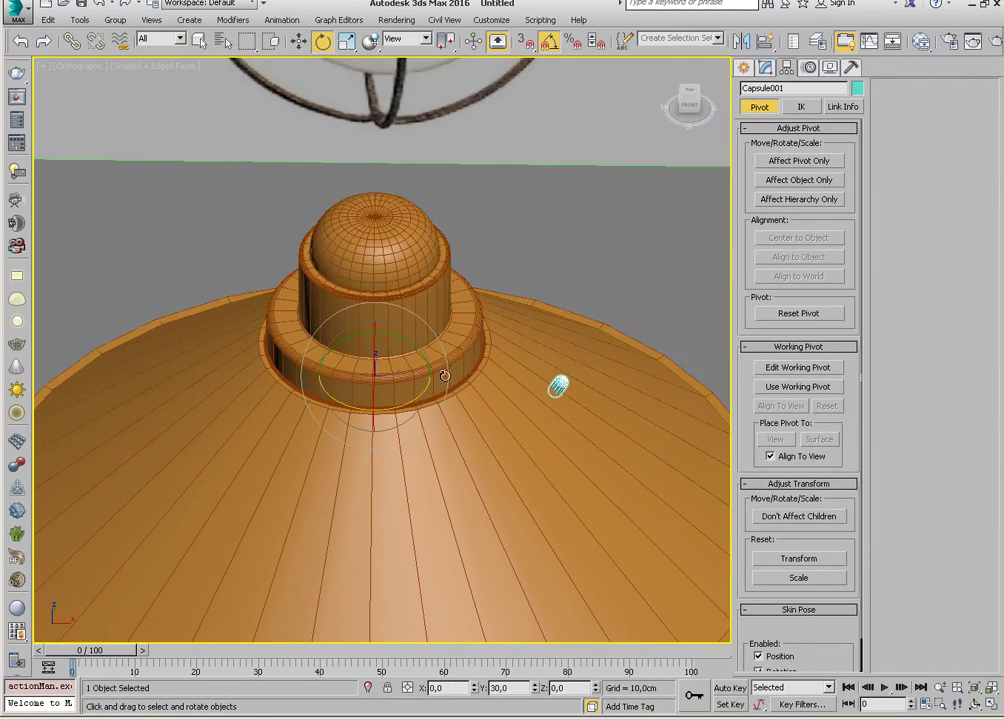
mouse_move(401, 404)
left_mouse_down()
mouse_move(562, 353)
mouse_move(398, 388)
left_mouse_up()
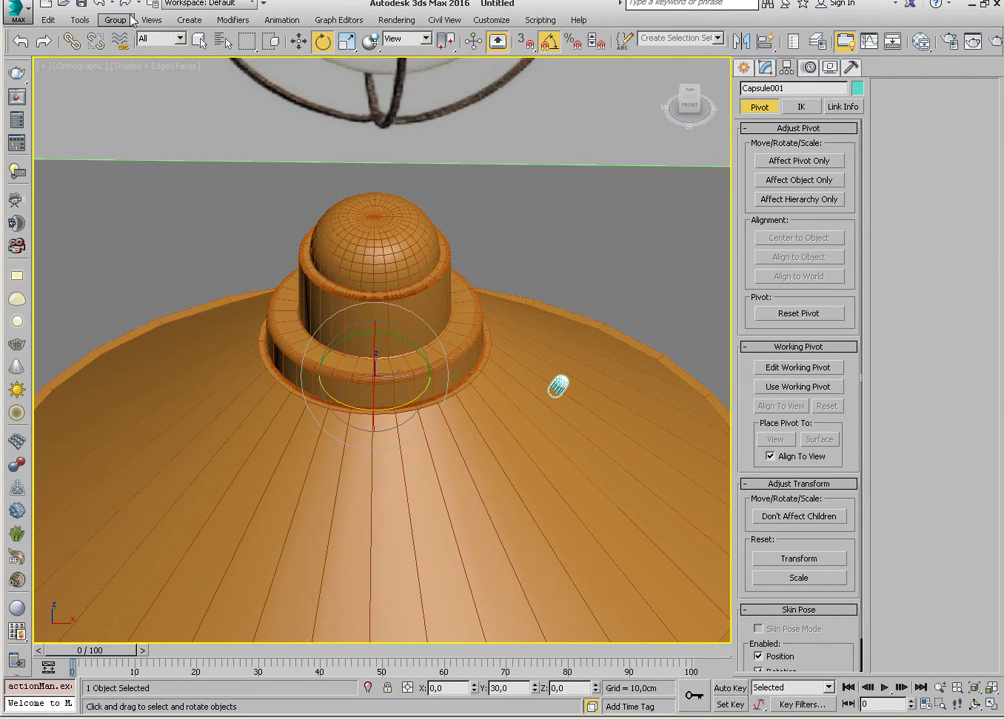
Array the capsule with a 360° total Z rotation and a count of 6.
left_click(80, 22)
left_click(78, 192)
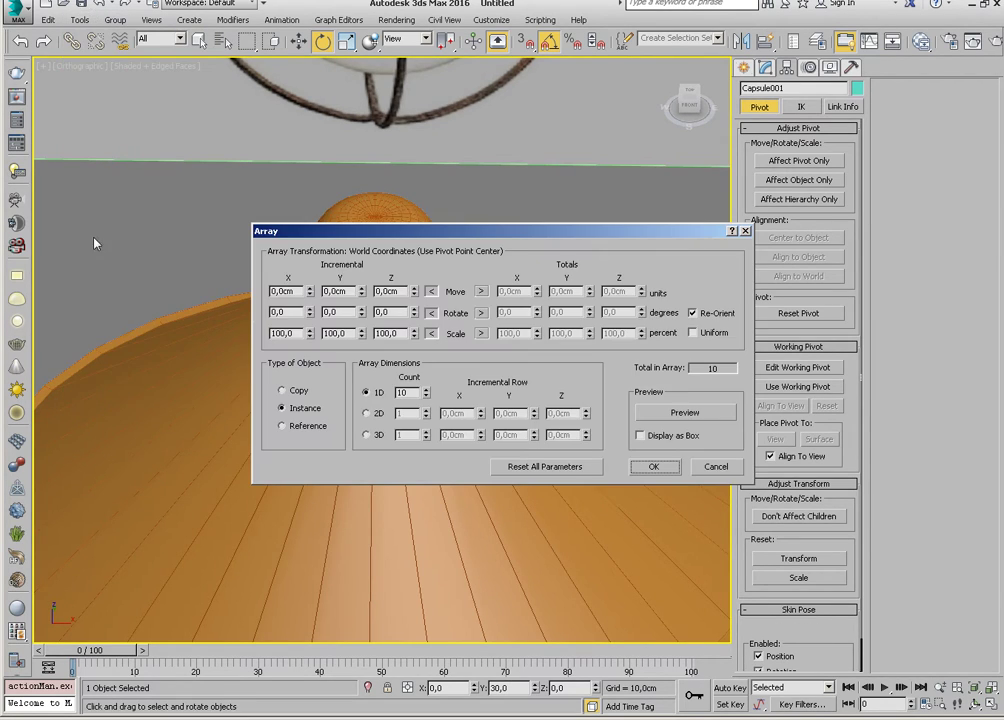
left_click(481, 313)
type("360")
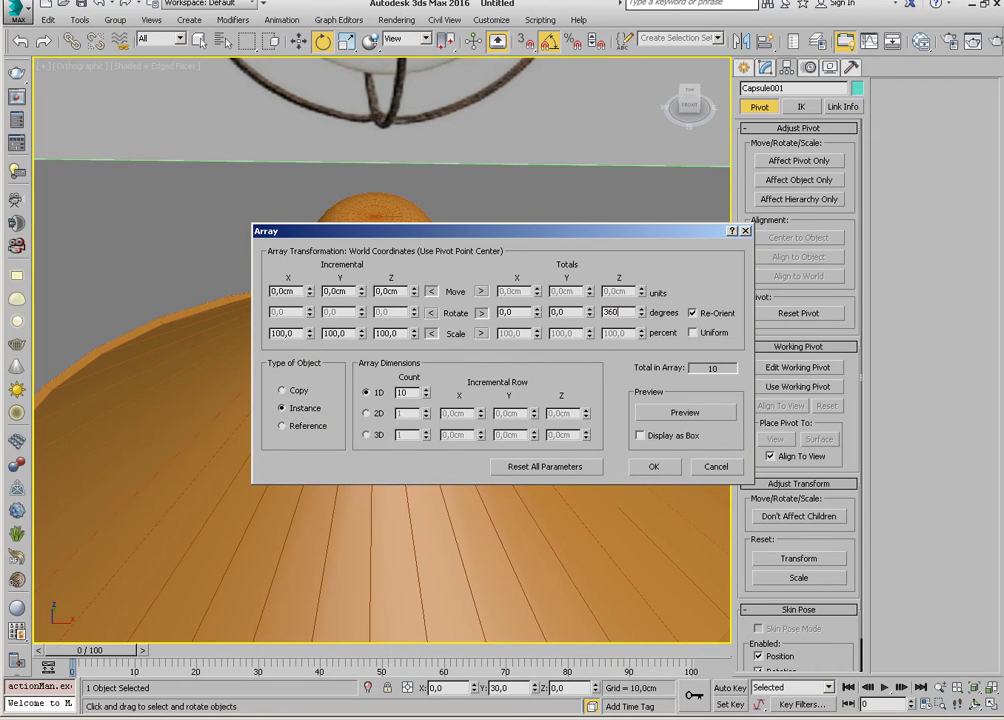
left_click(672, 412)
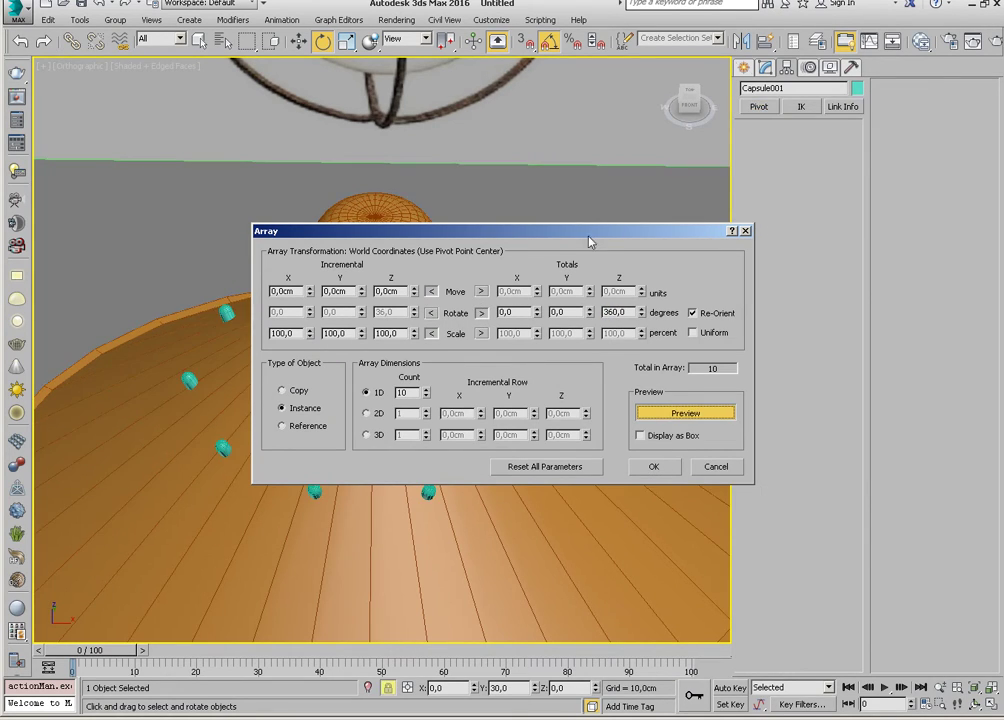
left_click_drag(586, 236, 728, 87)
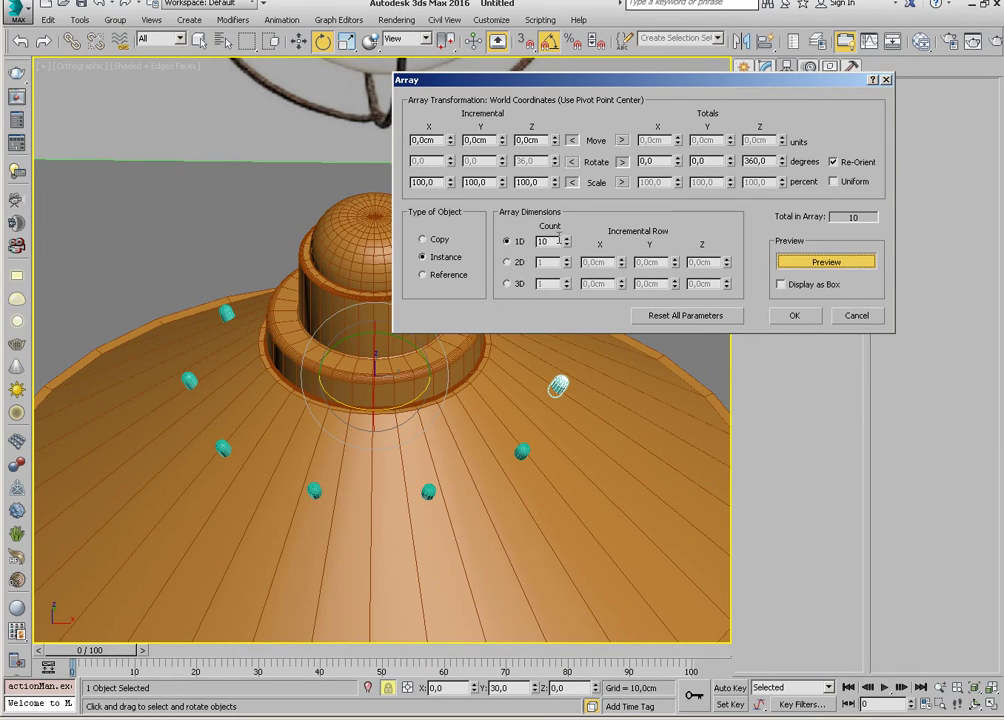
left_click_drag(559, 238, 504, 239)
type("6")
key("Return")
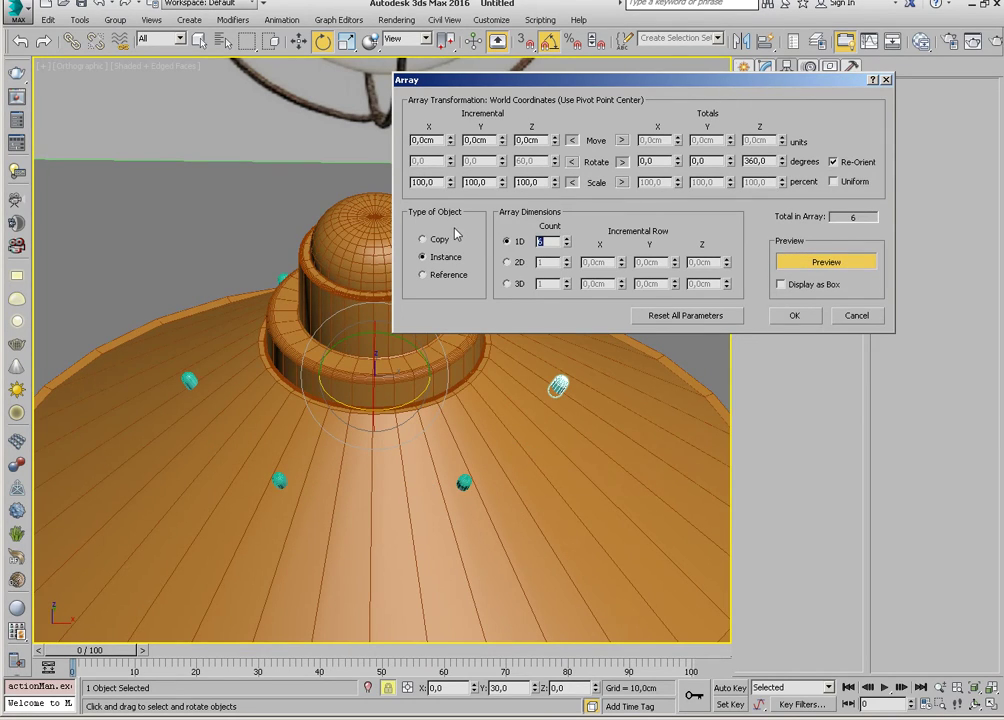
left_click(790, 316)
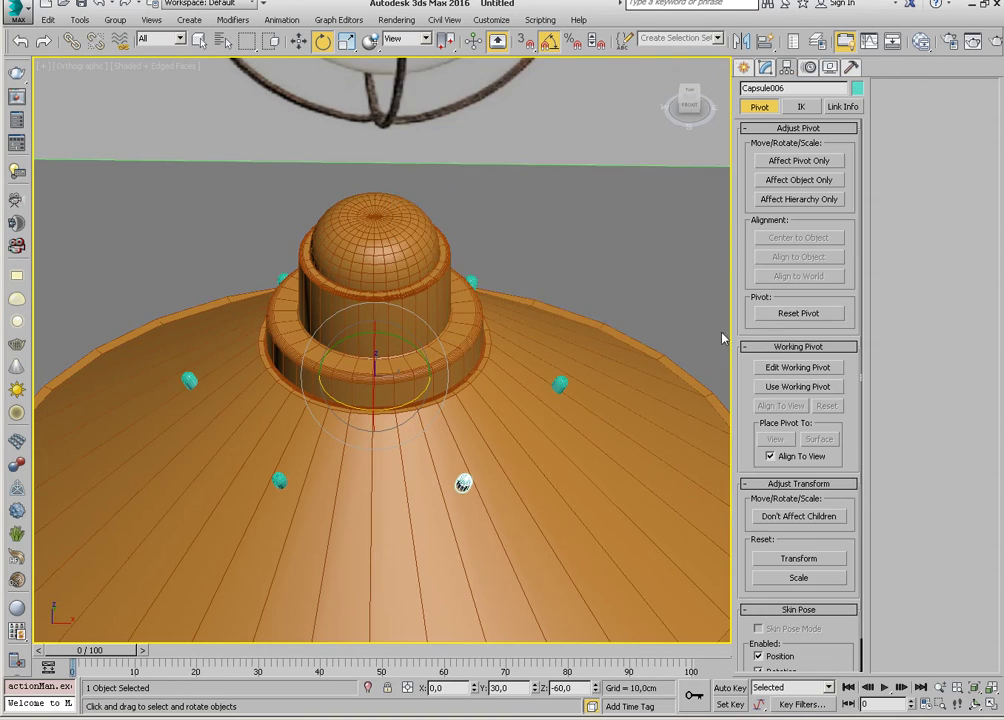
scroll(531, 360, "down", 1)
scroll(530, 366, "down", 2)
scroll(500, 375, "down", 2)
key("z")
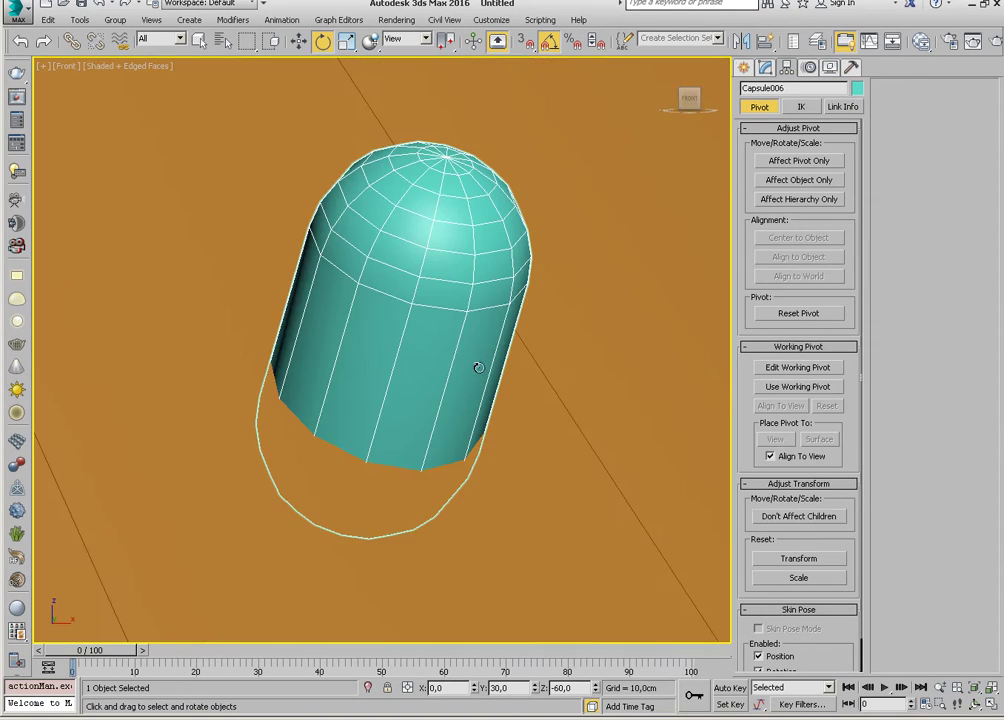
scroll(470, 375, "down", 2)
key("f")
scroll(486, 418, "up", 3)
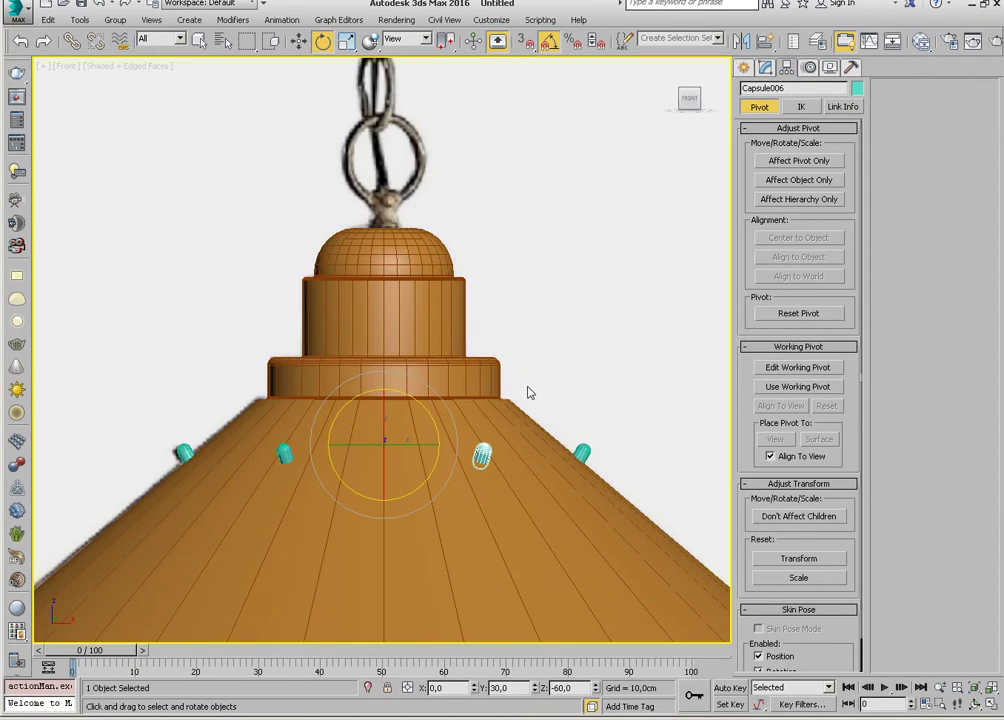
mouse_move(529, 392)
middle_mouse_down()
mouse_move(542, 307)
mouse_move(540, 409)
mouse_move(531, 405)
middle_mouse_up()
scroll(507, 315, "up", 2)
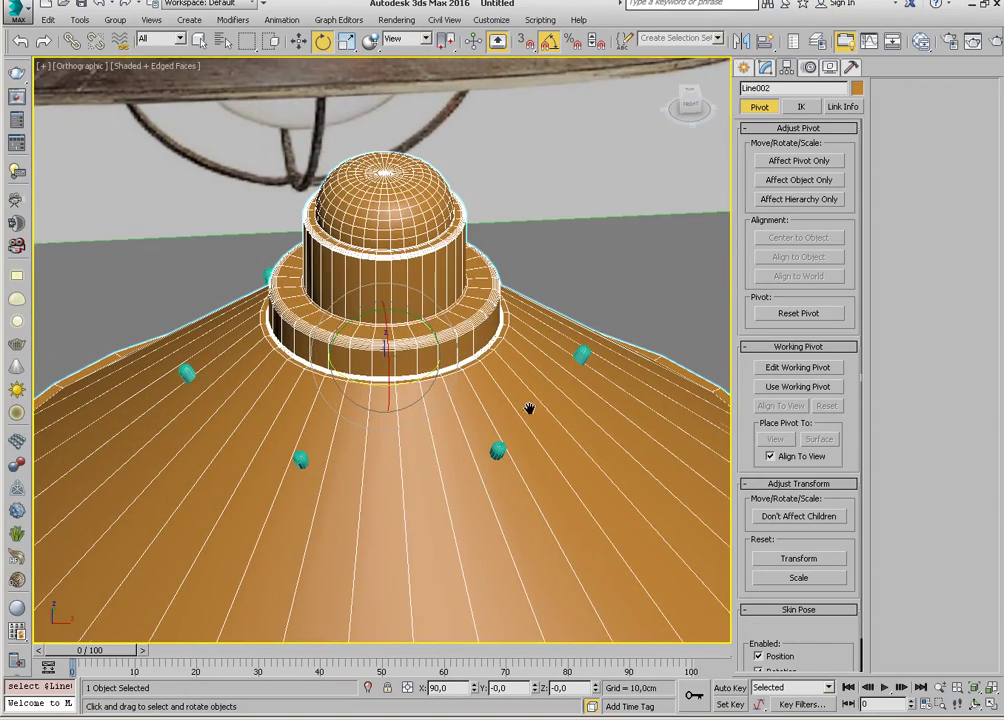
Use Attach in Line002's Modify panel to join the capsules into the shade mesh.
left_click(765, 67)
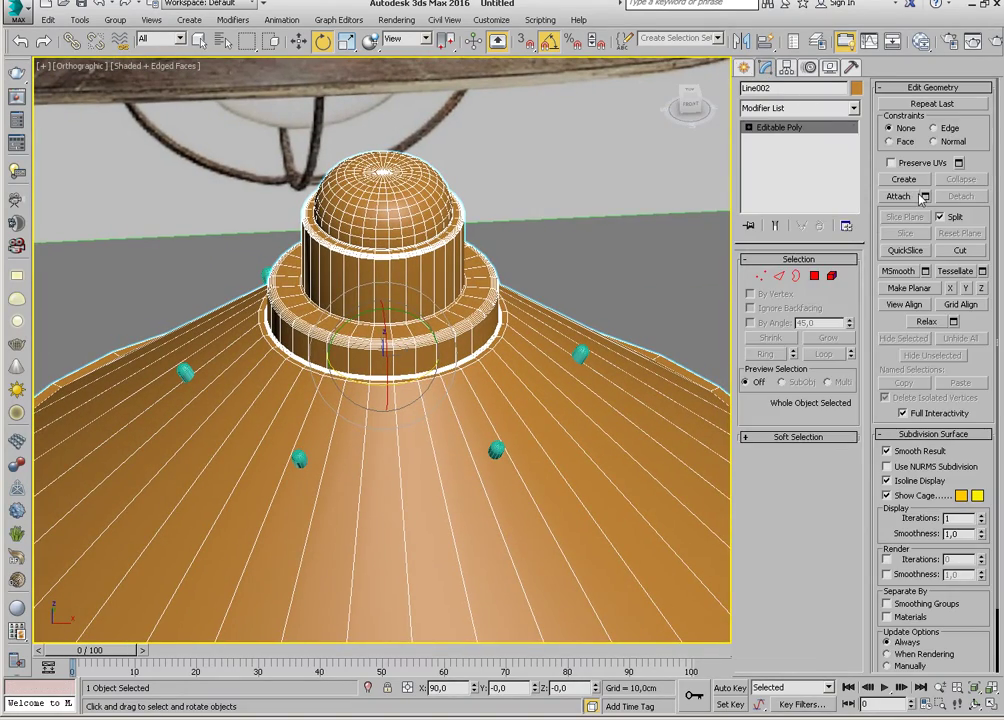
left_click(922, 197)
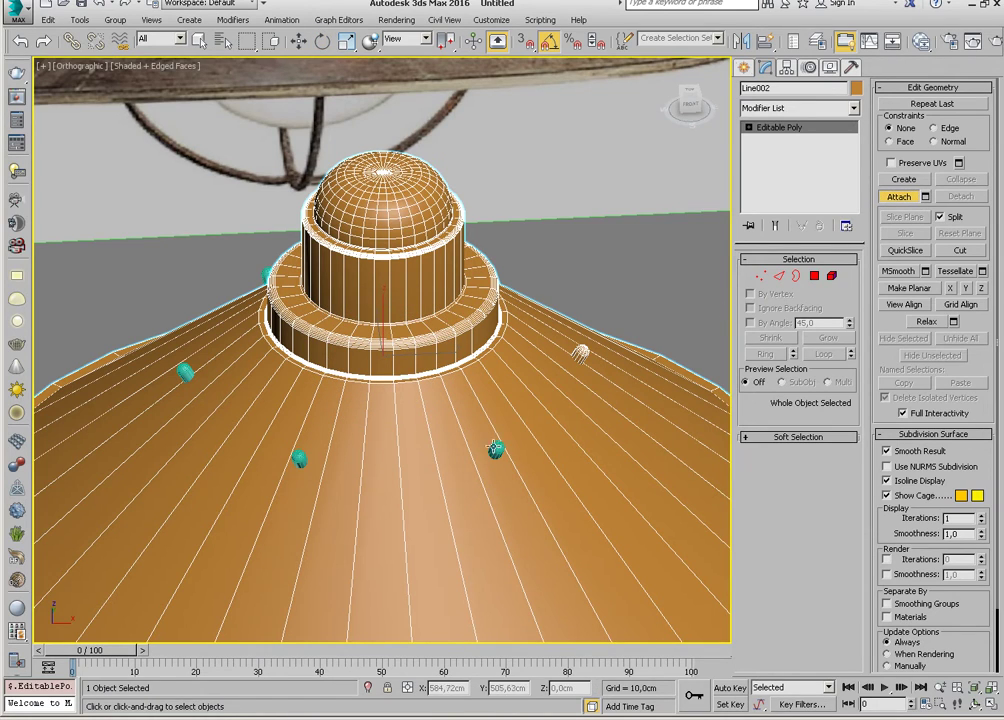
left_click(493, 448)
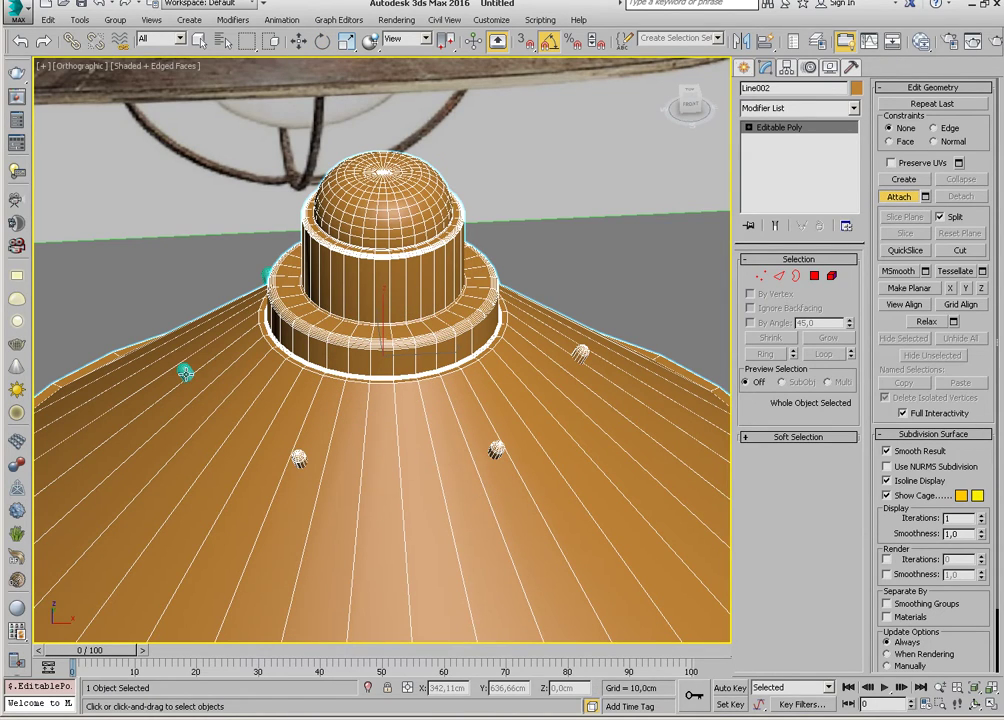
middle_click_drag(272, 318, 320, 357, "alt")
scroll(200, 365, "down", 5)
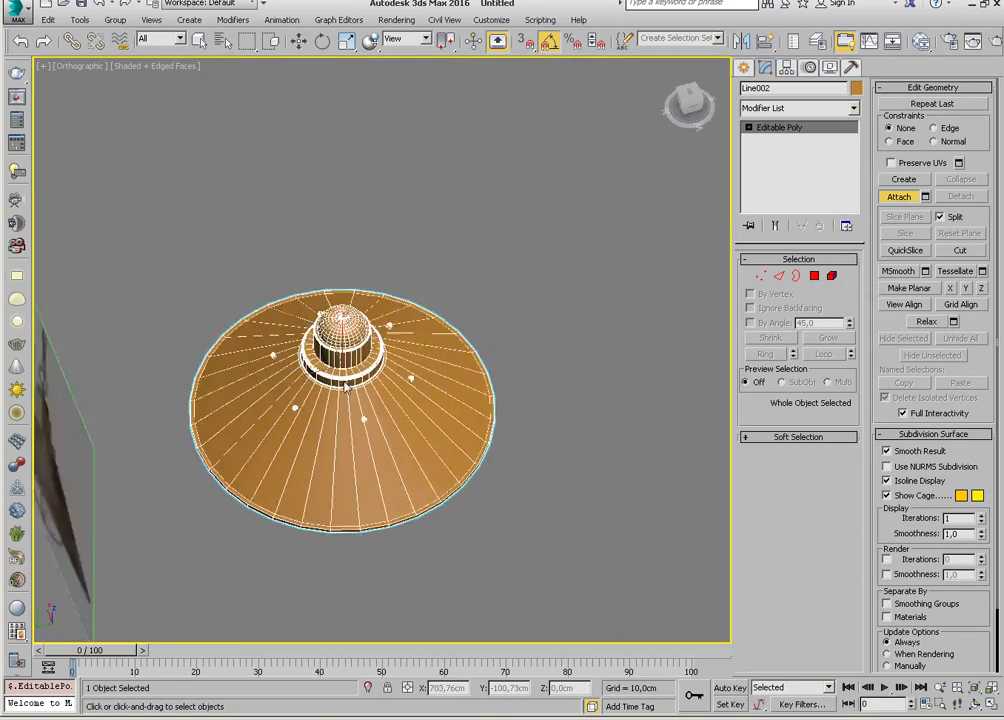
key("f")
scroll(383, 318, "down", 1)
Create Box001 from Standard Primitives above the dome: 31.75 × 25.52 cm, -6.47 cm high.
key("w")
scroll(400, 310, "up", 4)
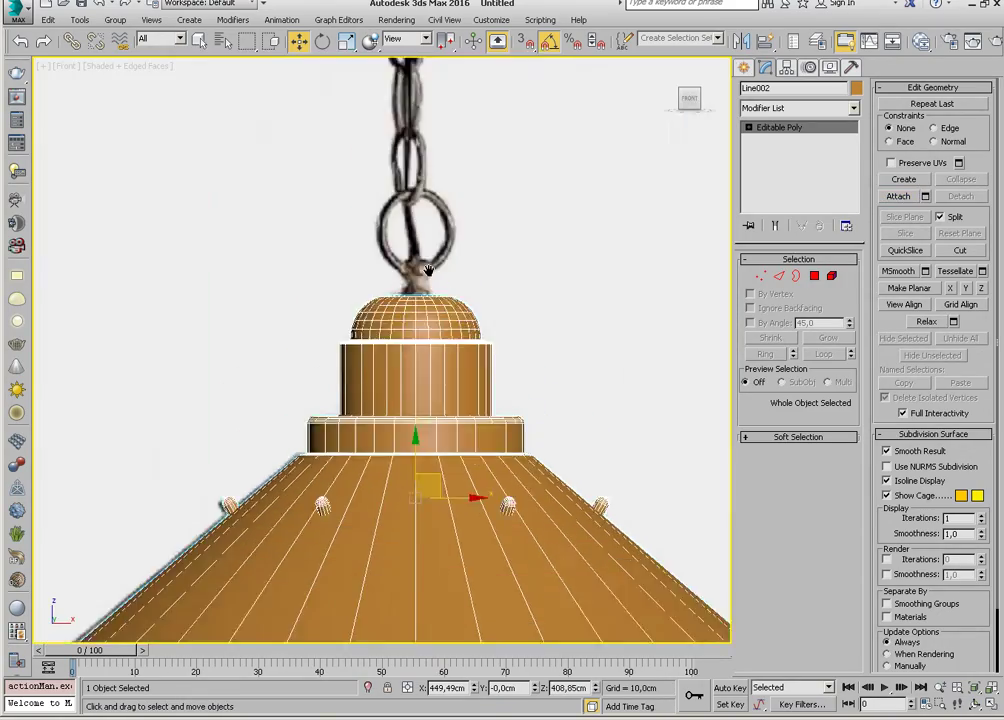
scroll(410, 290, "up", 4)
scroll(418, 307, "up", 2)
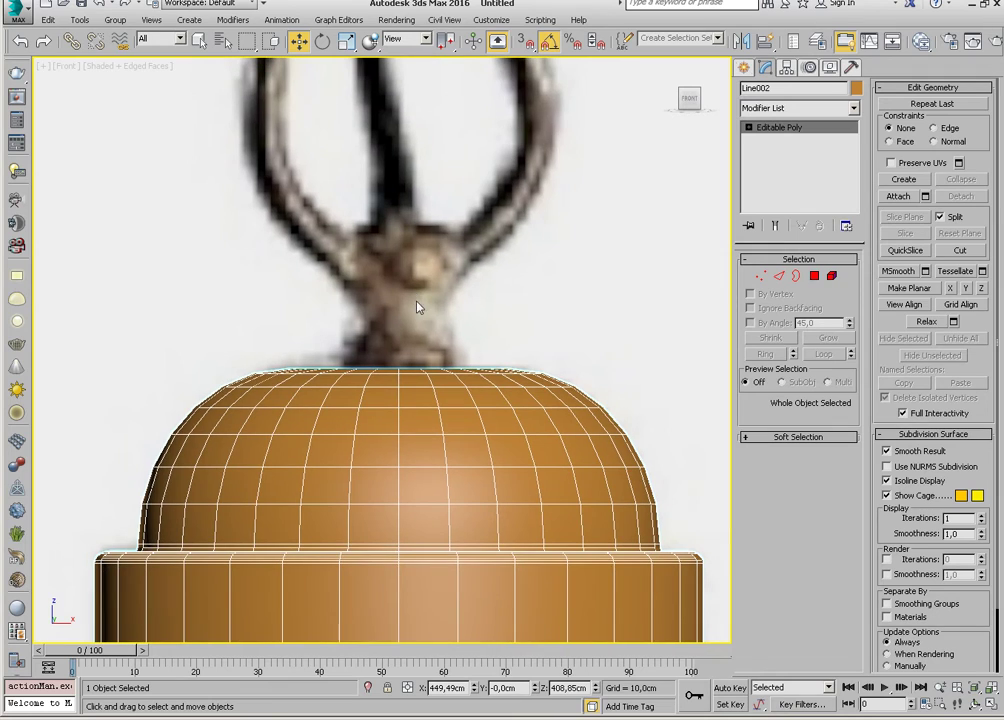
left_click(744, 68)
left_click(770, 112)
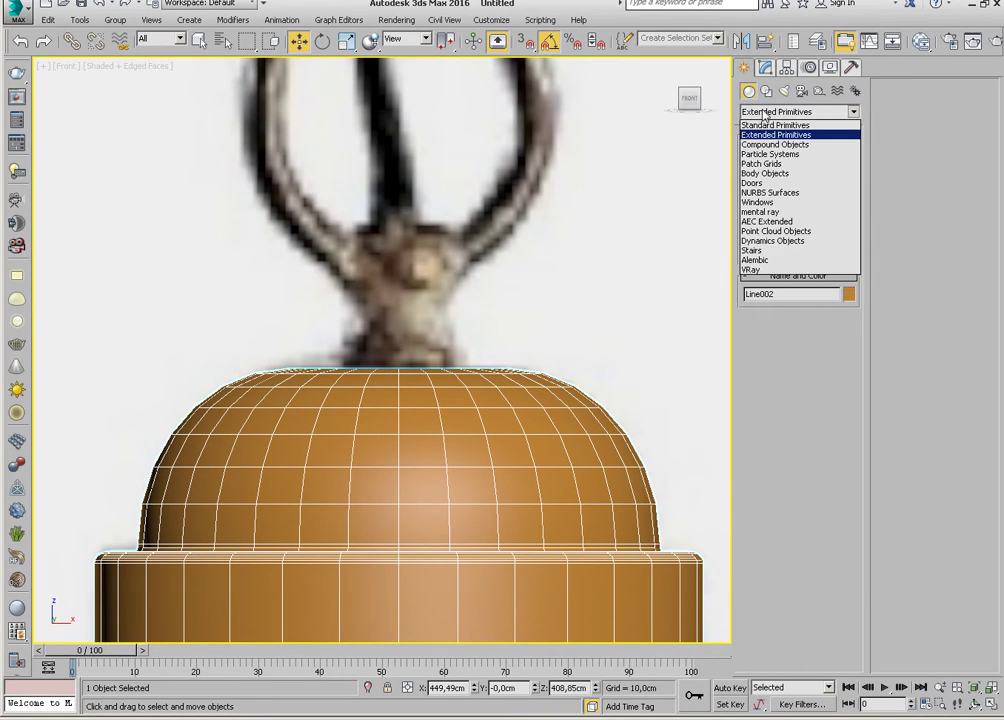
left_click(770, 123)
left_click(769, 162)
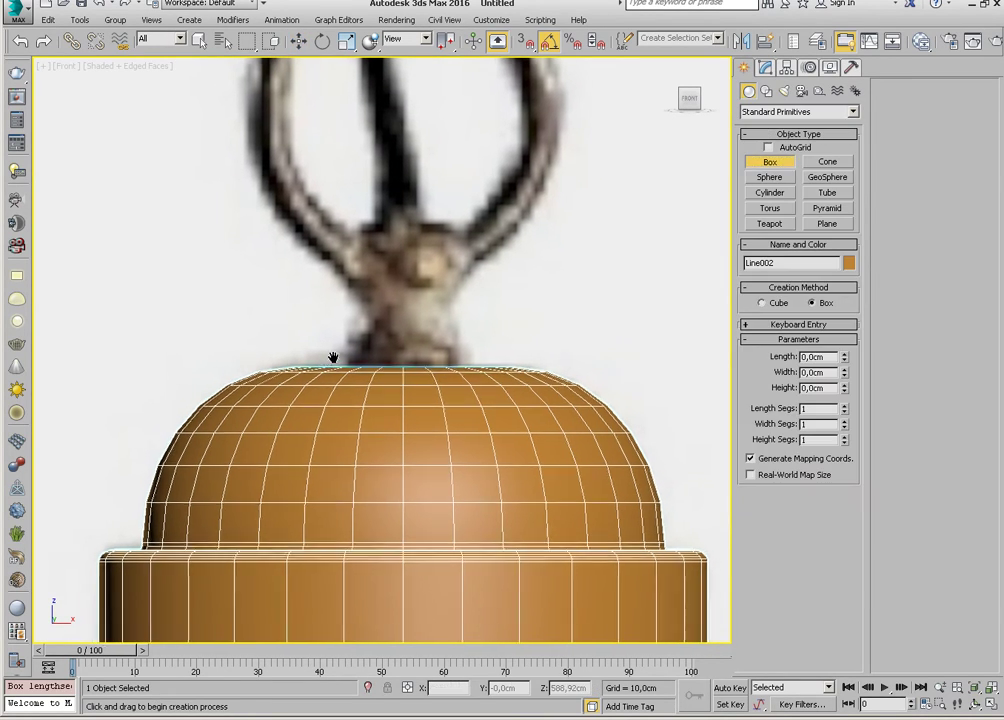
scroll(400, 349, "up", 2)
mouse_move(379, 365)
left_mouse_down()
mouse_move(527, 312)
mouse_move(542, 160)
left_mouse_up()
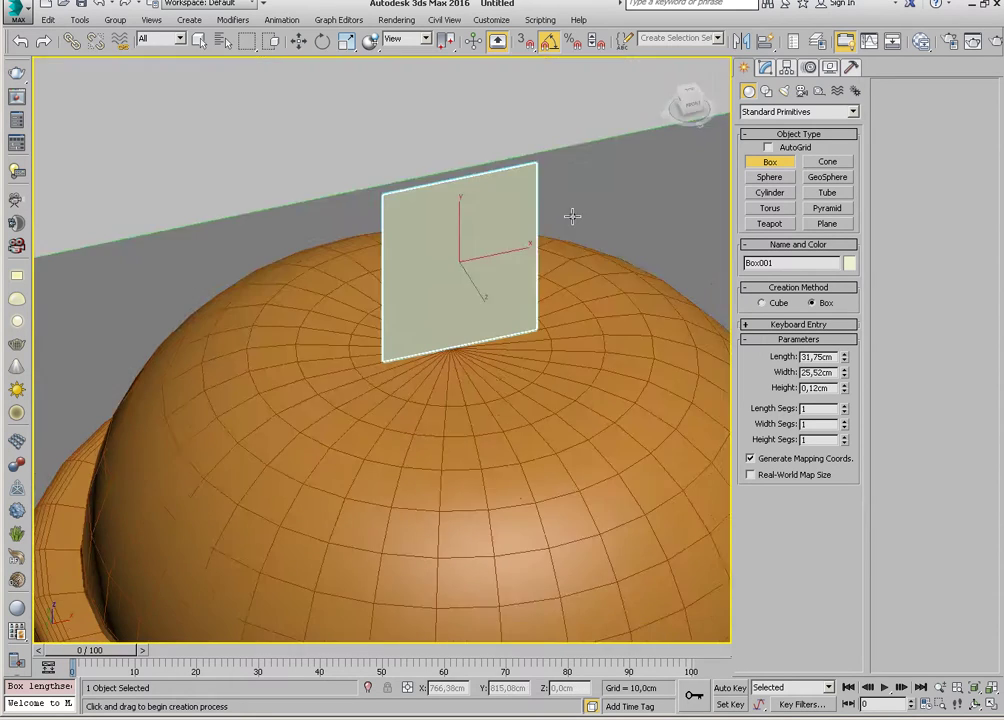
middle_click_drag(573, 215, 540, 201, "alt")
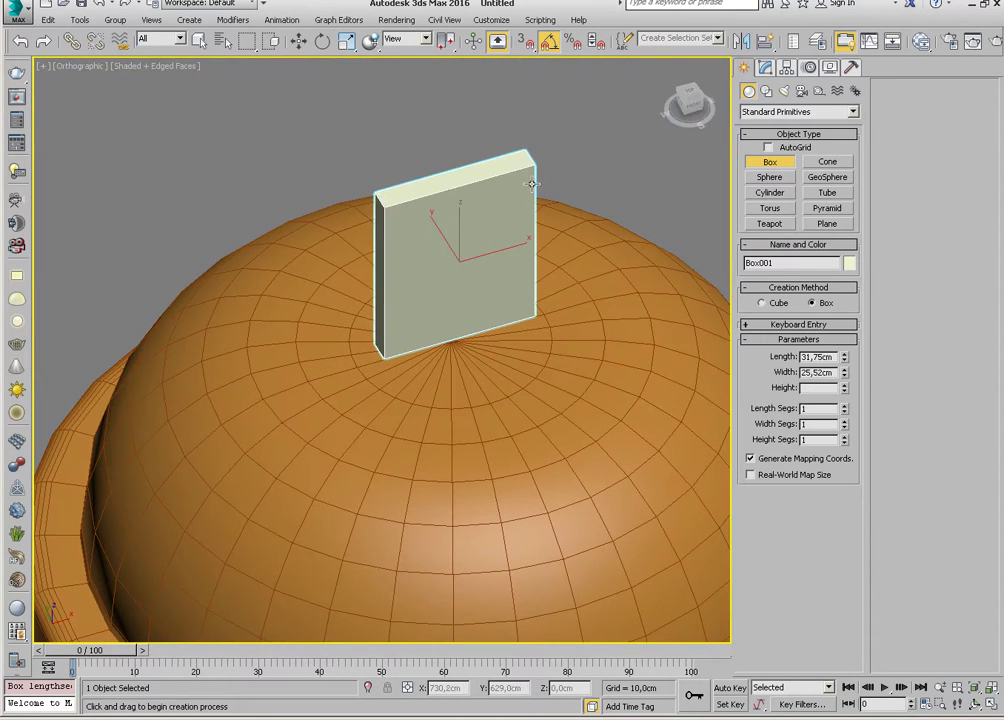
left_click(555, 228)
Orbit around the box and dome to check the box's placement.
key("w")
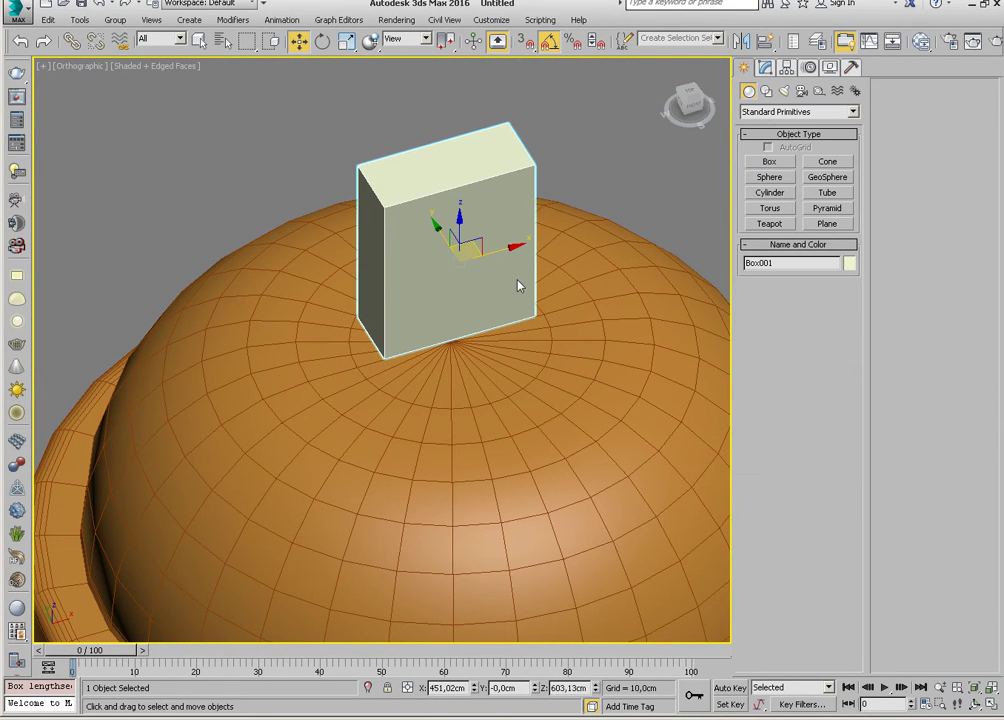
mouse_move(475, 294)
middle_mouse_down("alt")
mouse_move(567, 307)
mouse_move(553, 313)
middle_mouse_up("alt")
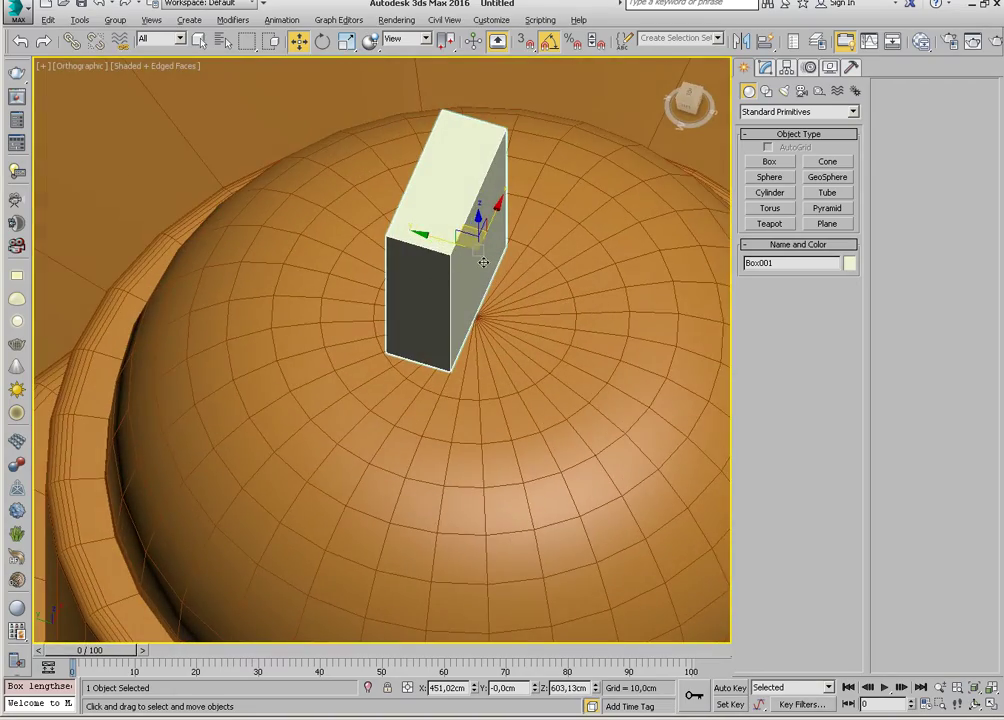
middle_click_drag(483, 262, 399, 251, "alt")
mouse_move(477, 298)
middle_mouse_down("alt")
mouse_move(623, 327)
mouse_move(568, 320)
middle_mouse_up("alt")
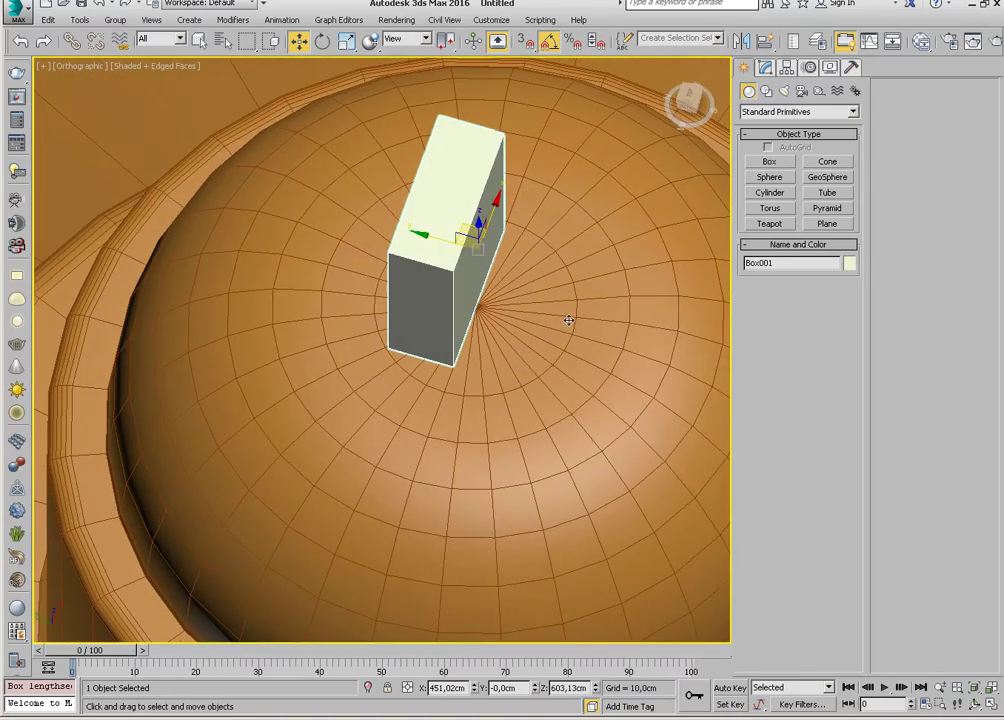
middle_click_drag(513, 206, 471, 245, "alt")
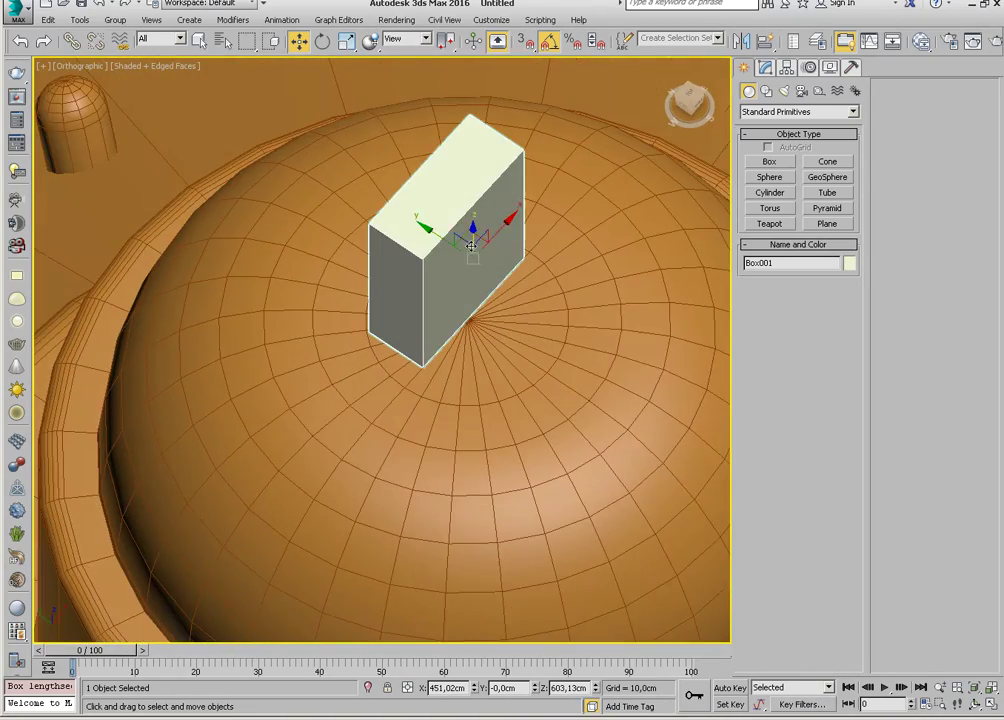
Align Box001 to the dome's pivot so it sits at X 0, Y 0.
left_click(790, 69)
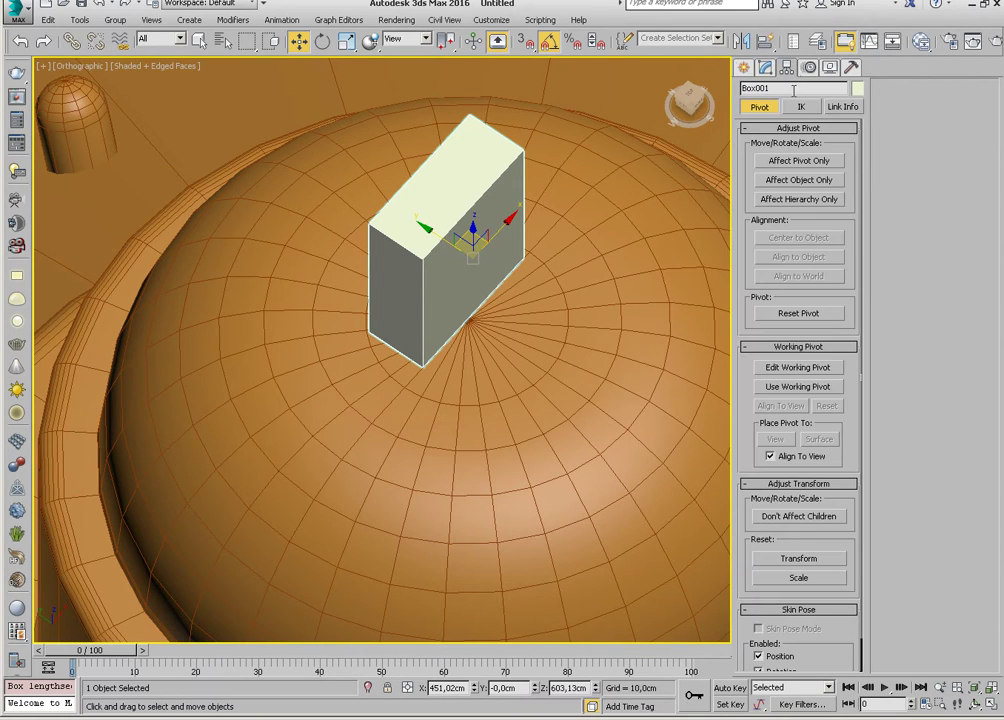
left_click(790, 162)
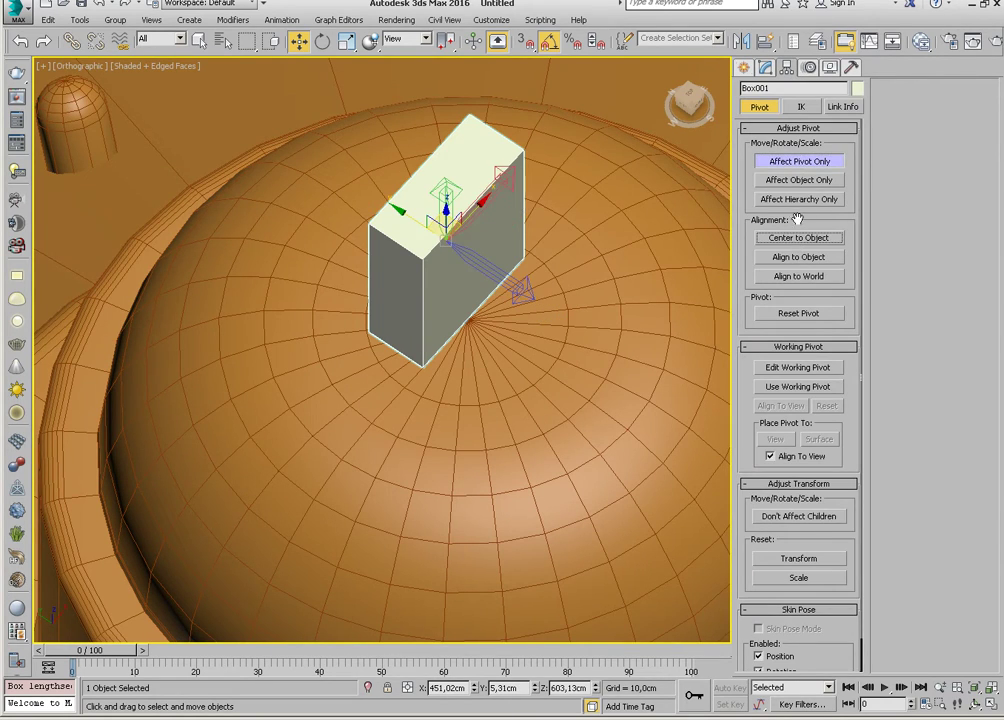
left_click(800, 164)
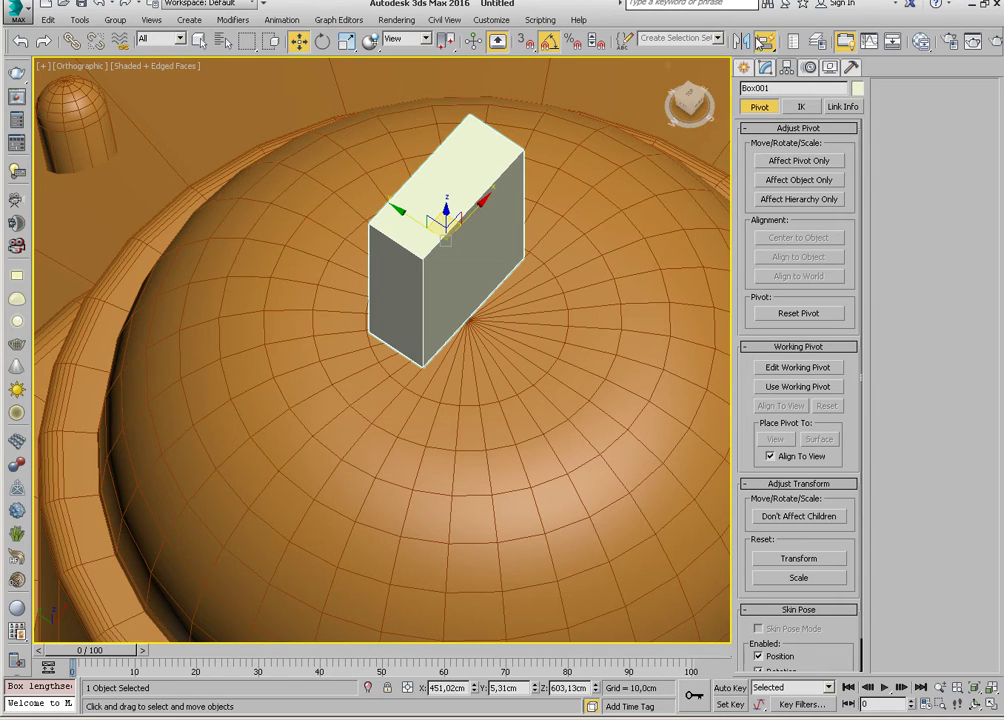
left_click(741, 42)
left_click(545, 294)
scroll(550, 290, "down", 3)
scroll(548, 305, "down", 2)
middle_click_drag(548, 312, 493, 327)
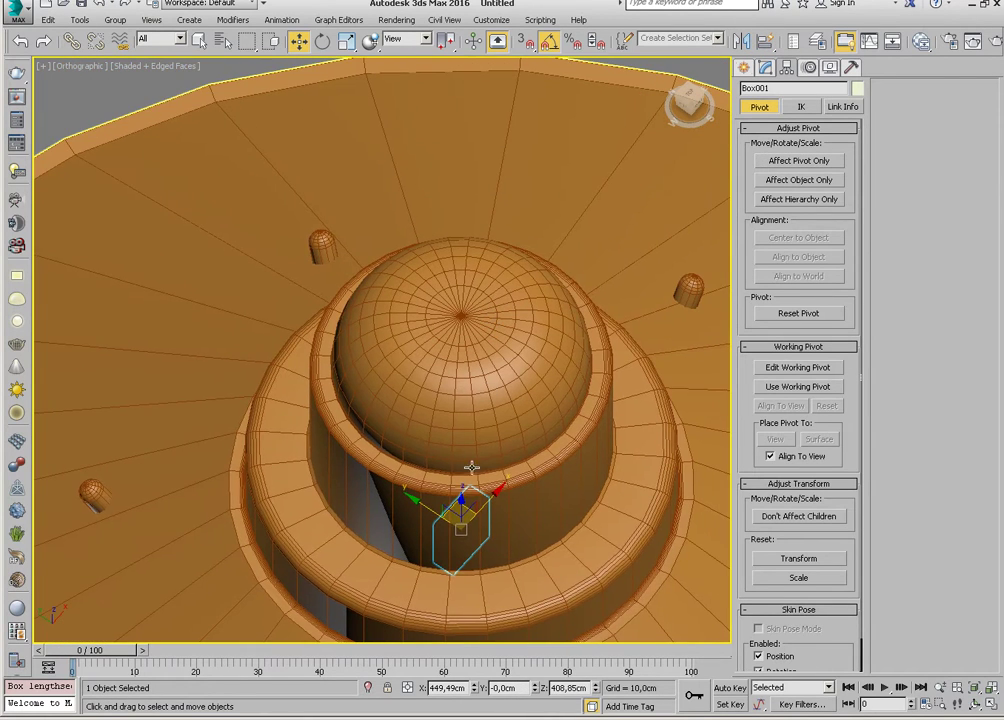
Raise the box onto the dome's top and view it see-through from the front.
left_click_drag(485, 515, 486, 292)
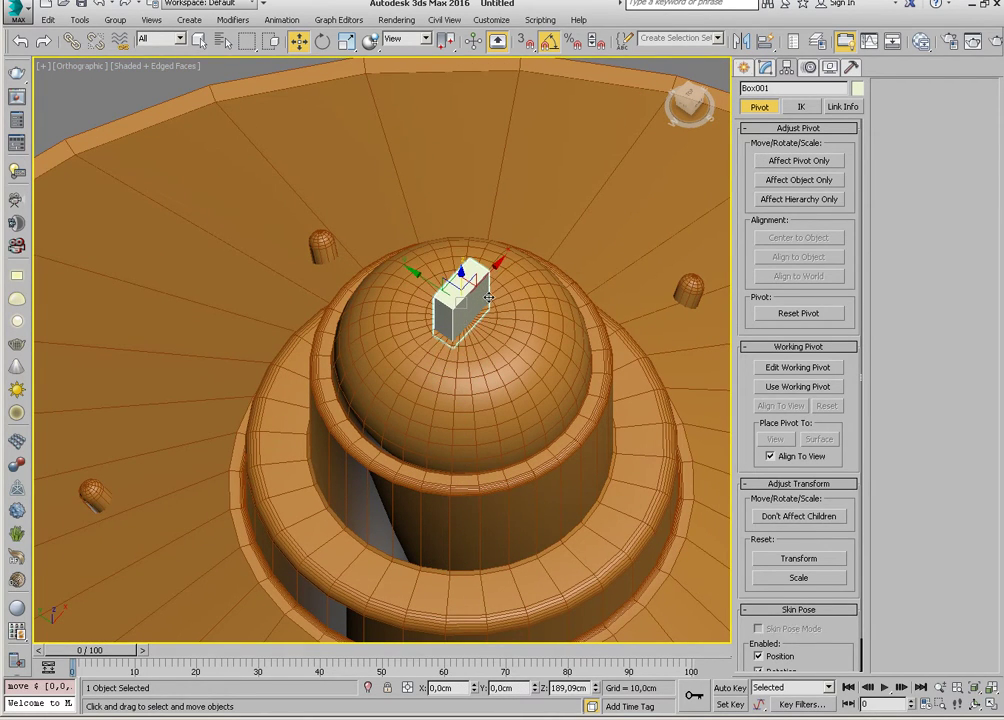
key("f")
scroll(480, 310, "down", 2)
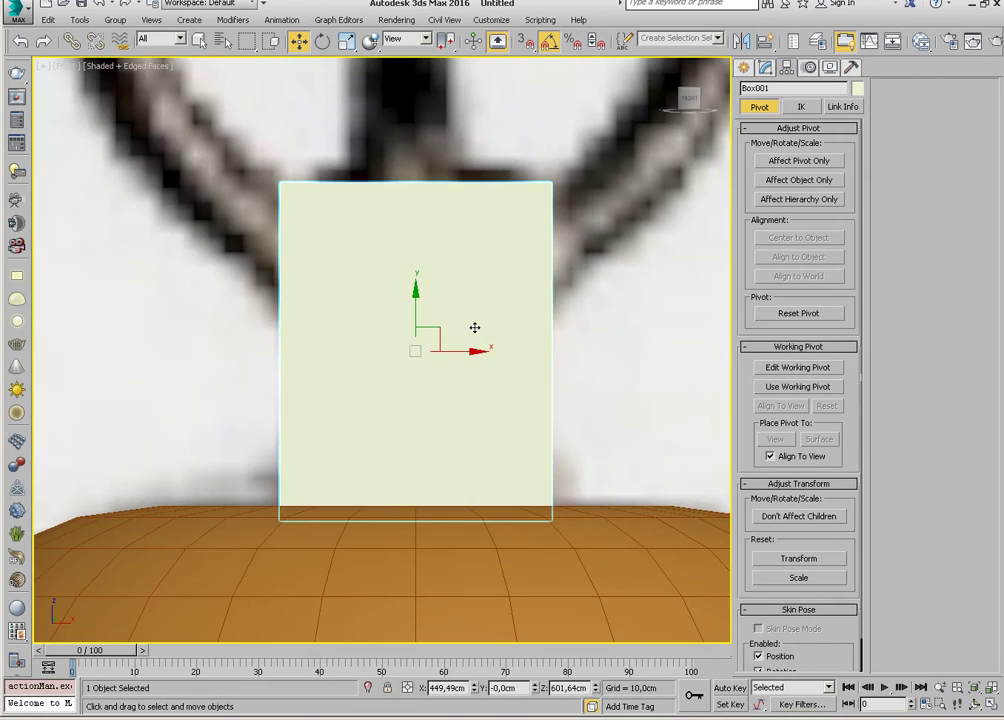
scroll(480, 360, "down", 3)
key("alt+x")
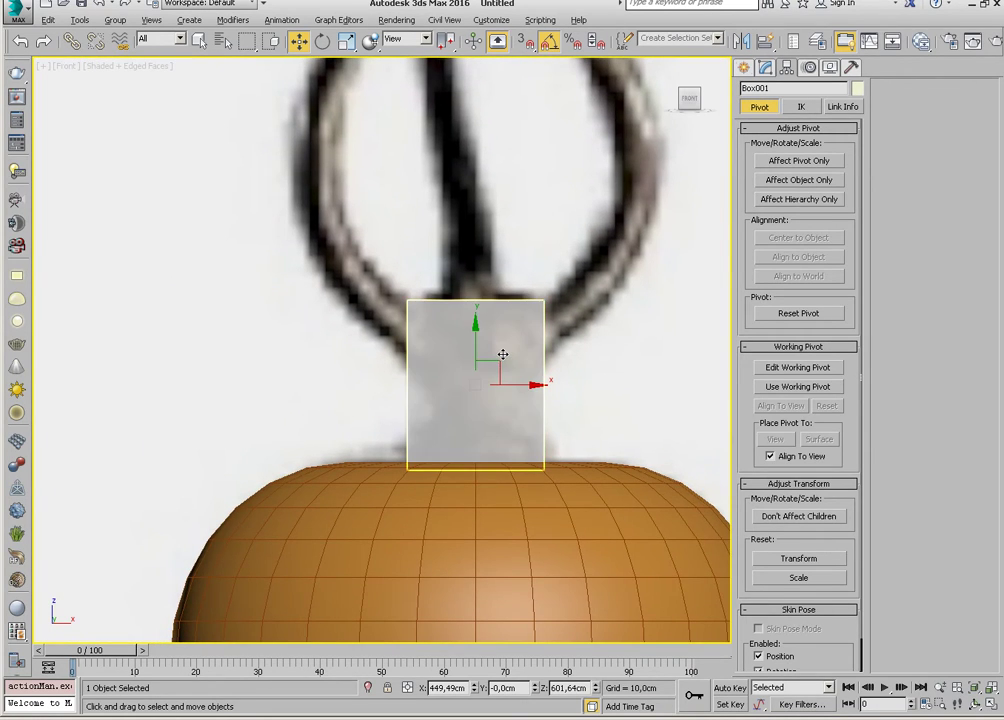
scroll(495, 370, "up", 3)
Convert Box001 to an editable poly and connect its two side edges with 5 horizontal loops.
right_click(493, 422)
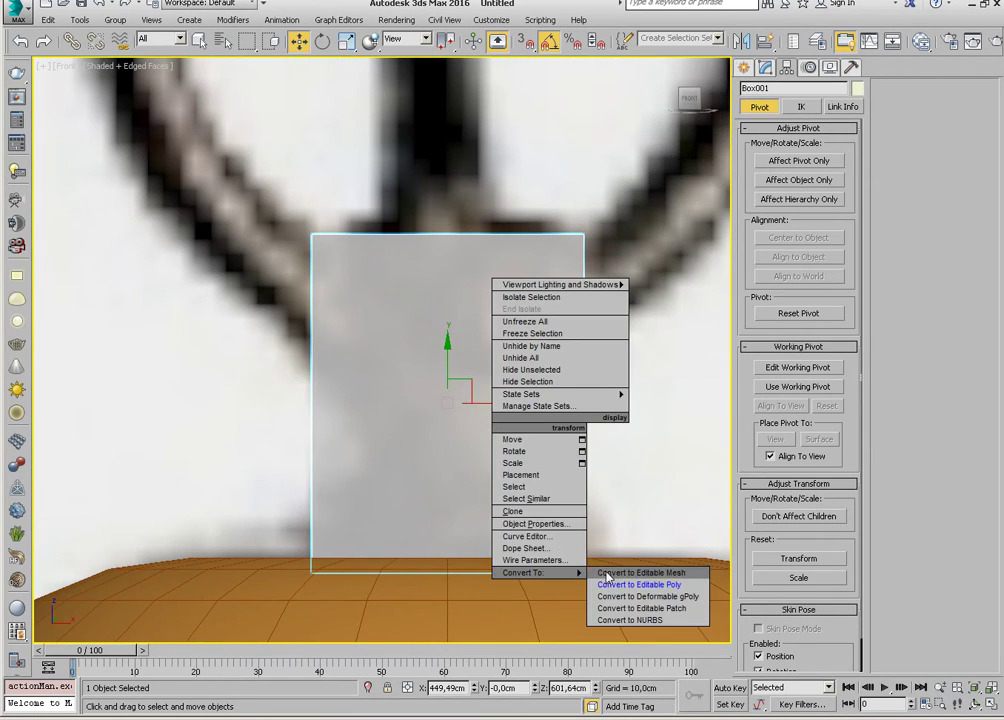
left_click(610, 581)
left_click(779, 275)
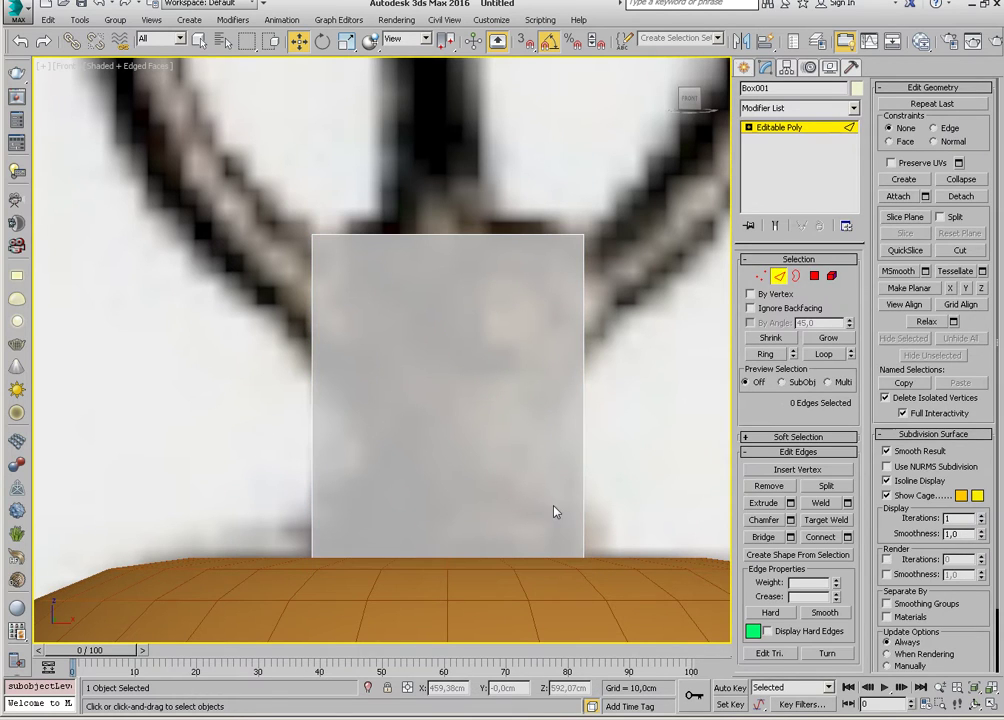
left_click_drag(491, 481, 240, 471)
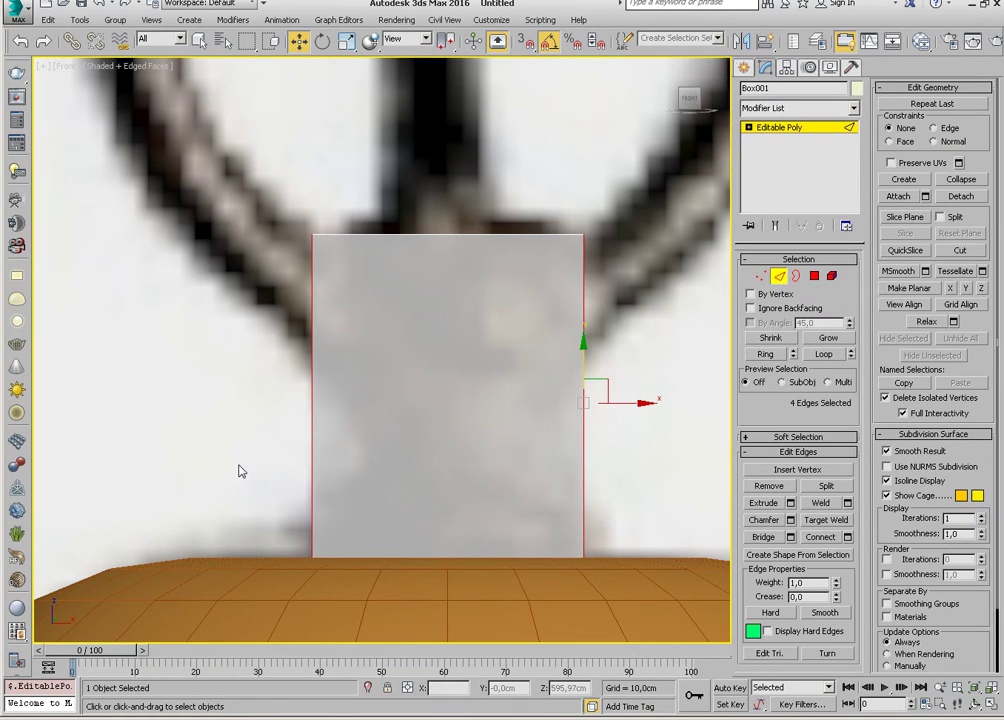
left_click(848, 539)
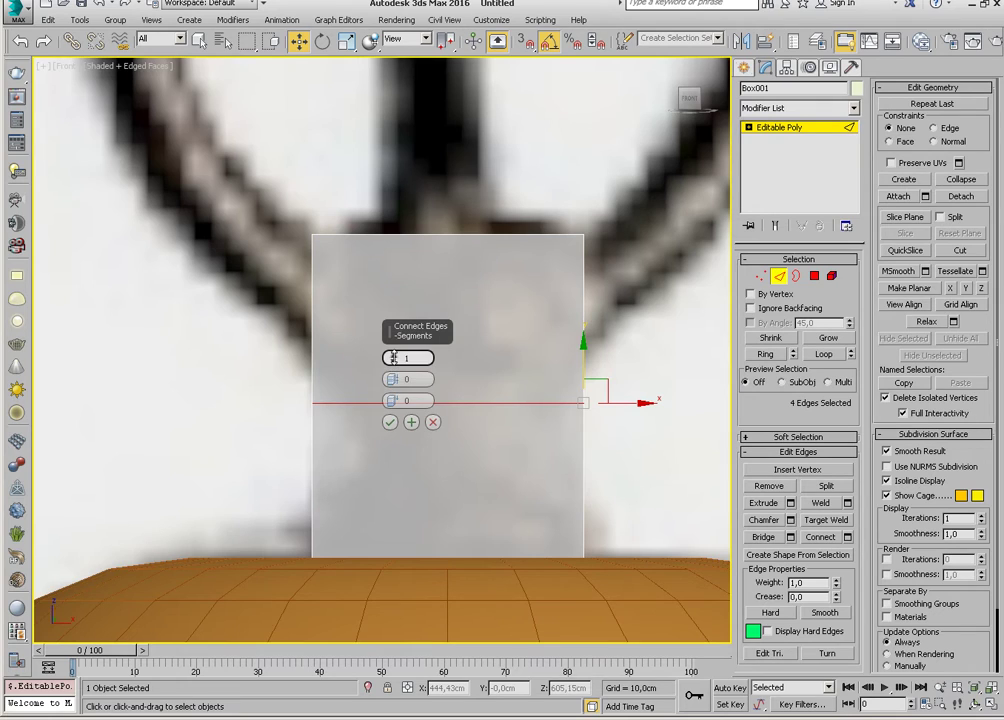
left_click_drag(394, 364, 393, 352)
left_click(389, 422)
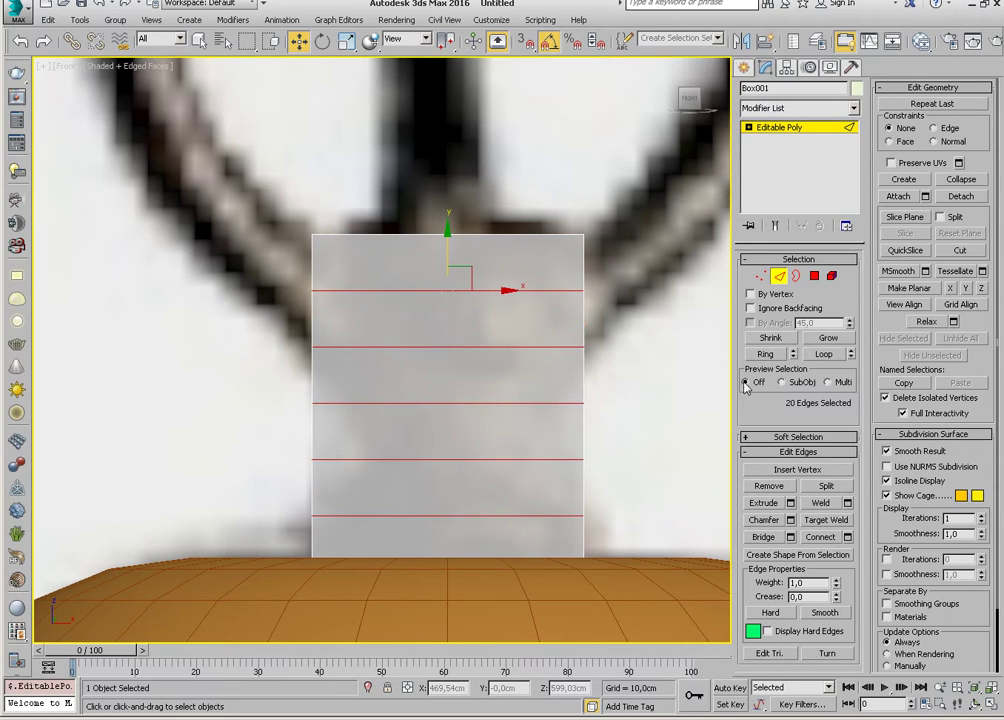
left_click(764, 279)
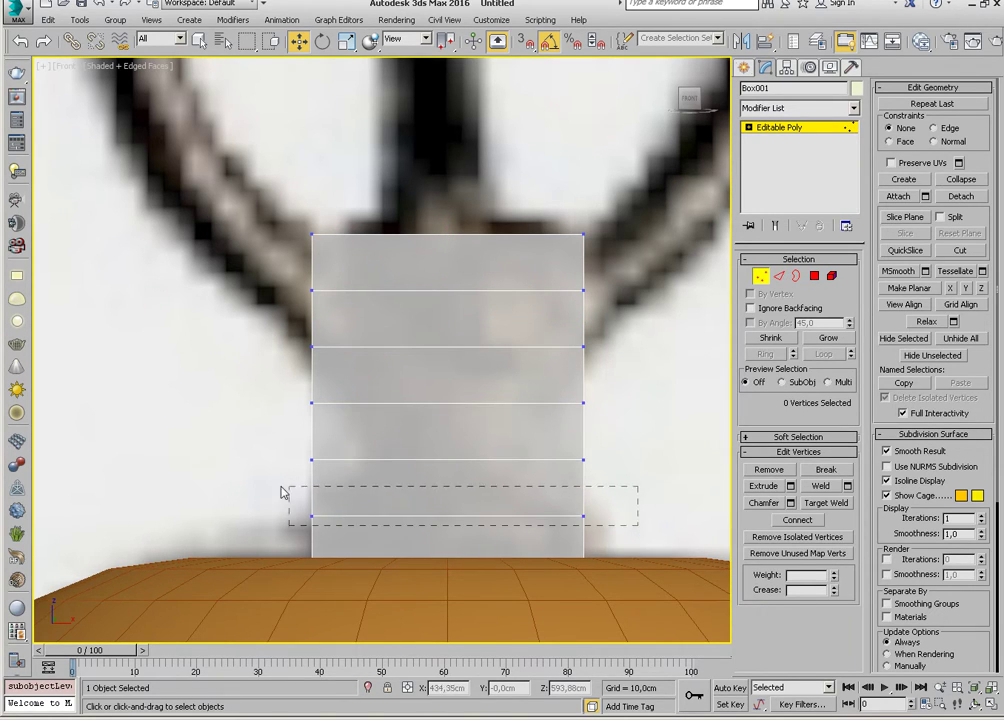
Scale the bottom, next and waist vertex rows inward to form a pinched waist.
left_click_drag(282, 492, 284, 492)
key("r")
left_click_drag(496, 517, 500, 519)
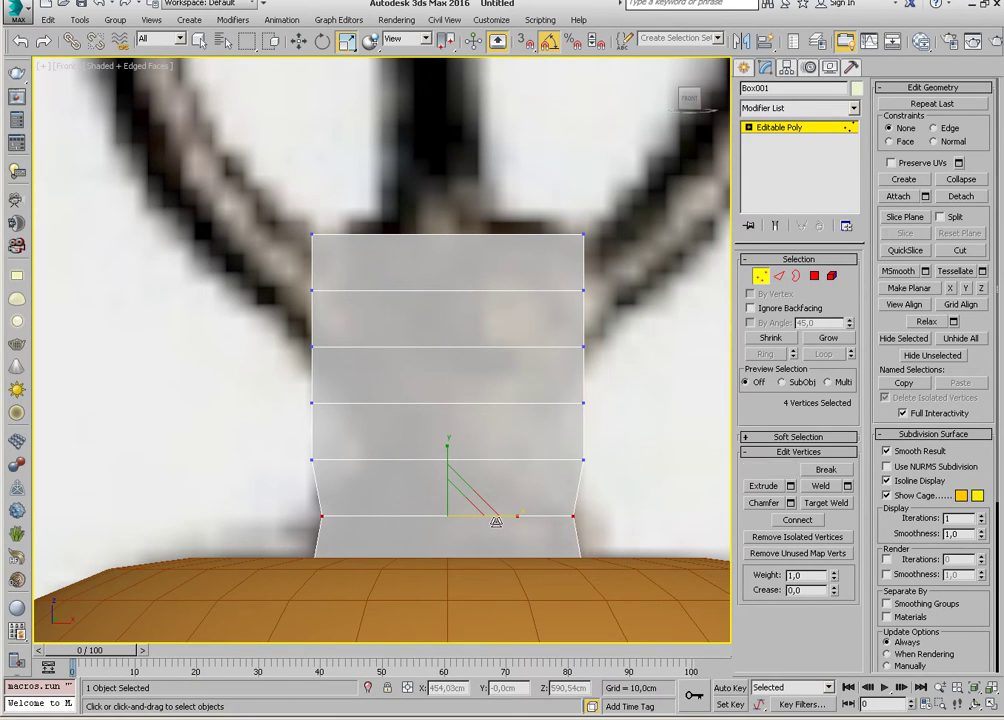
left_click_drag(617, 467, 514, 474)
left_click_drag(266, 458, 268, 460)
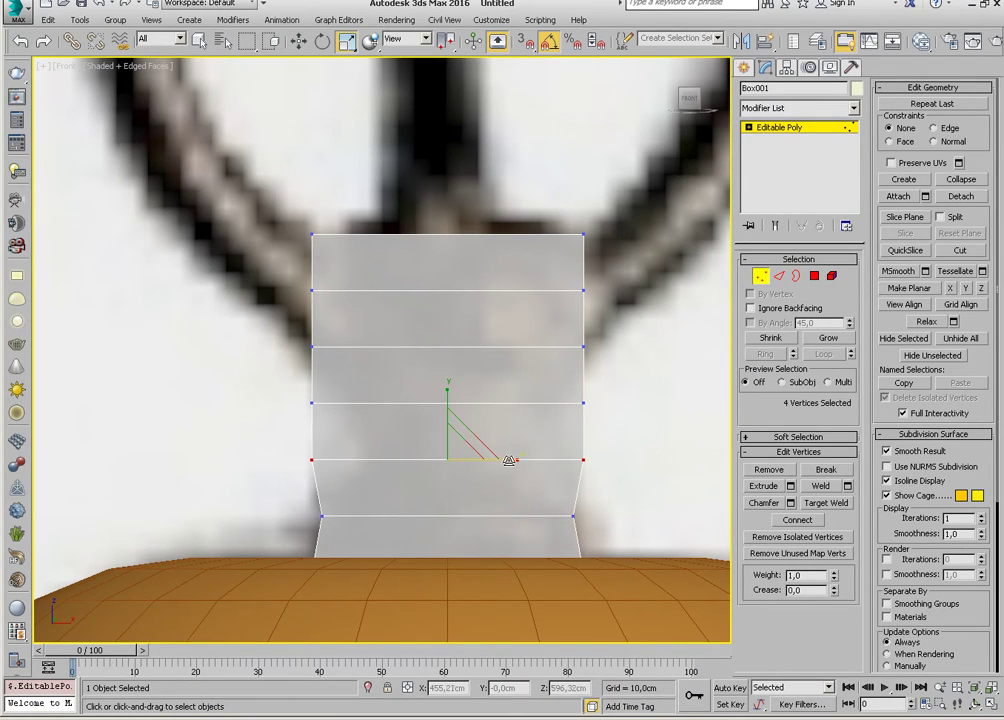
left_click_drag(455, 470, 494, 466)
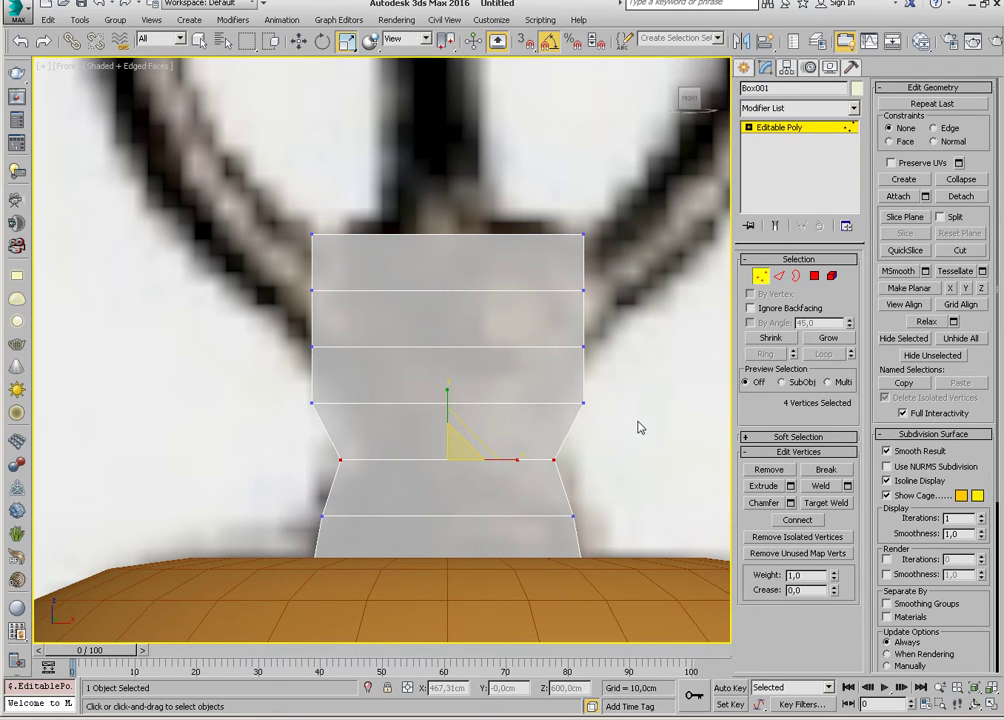
left_click_drag(325, 400, 305, 401)
left_click_drag(502, 404, 471, 407)
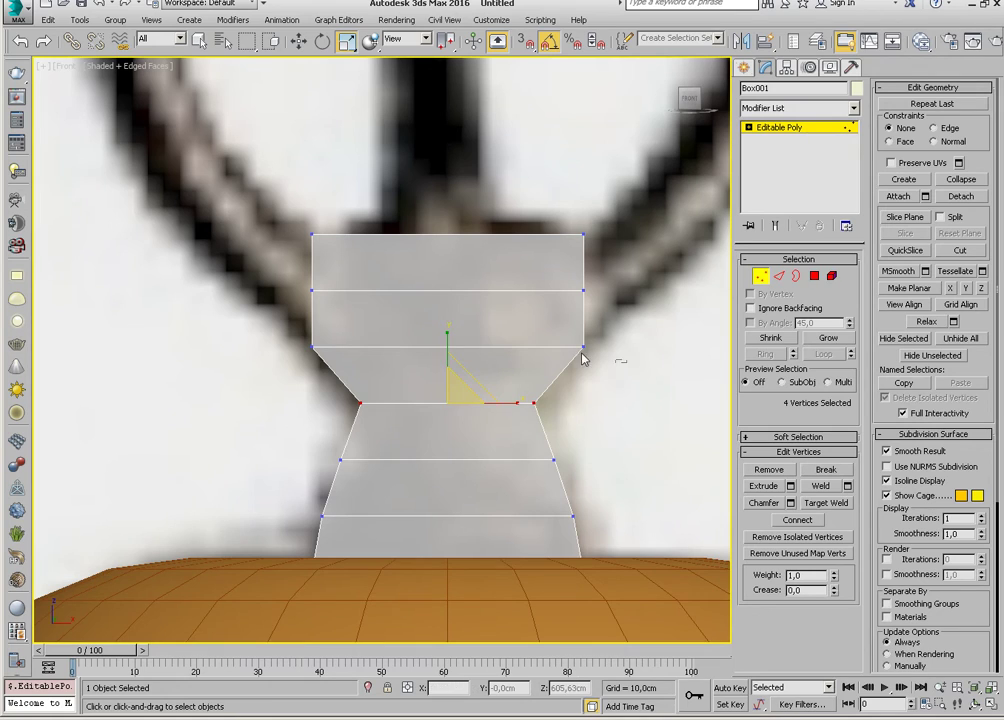
Move the two vertex rows above the waist downward toward it.
left_click_drag(585, 355, 253, 347)
key("w")
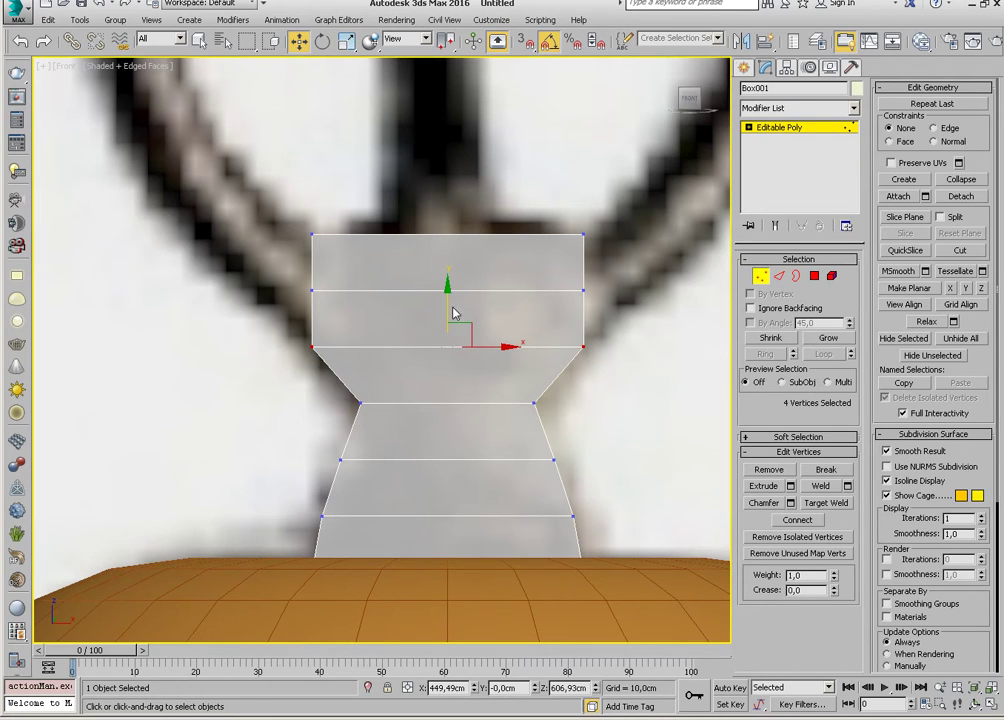
left_click_drag(457, 314, 449, 326)
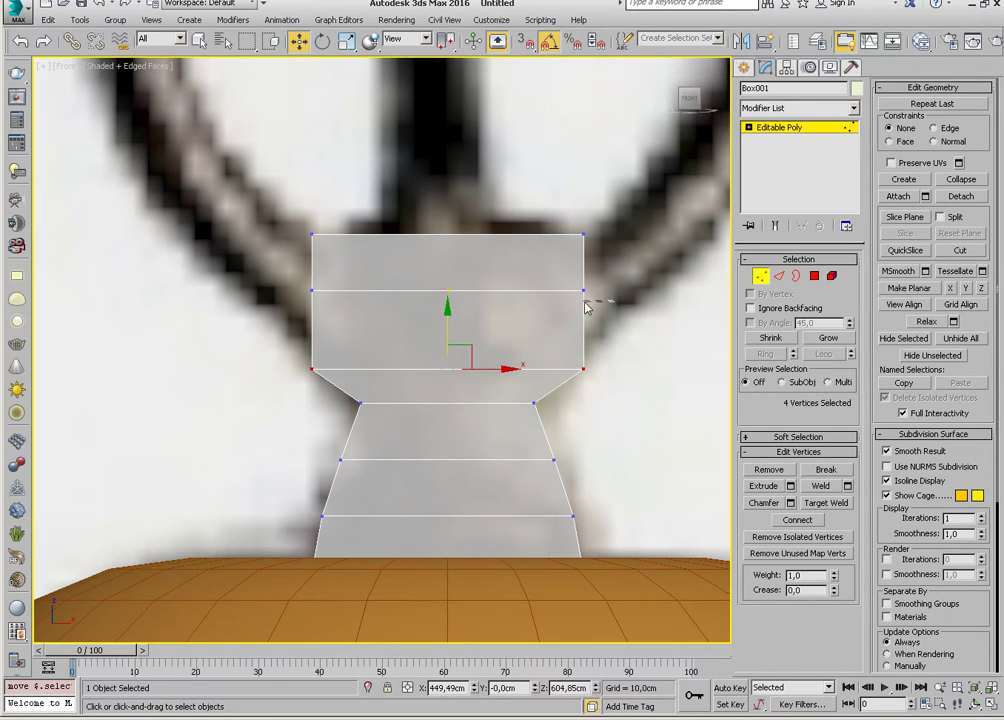
left_click_drag(585, 307, 253, 279)
left_click_drag(446, 258, 448, 265)
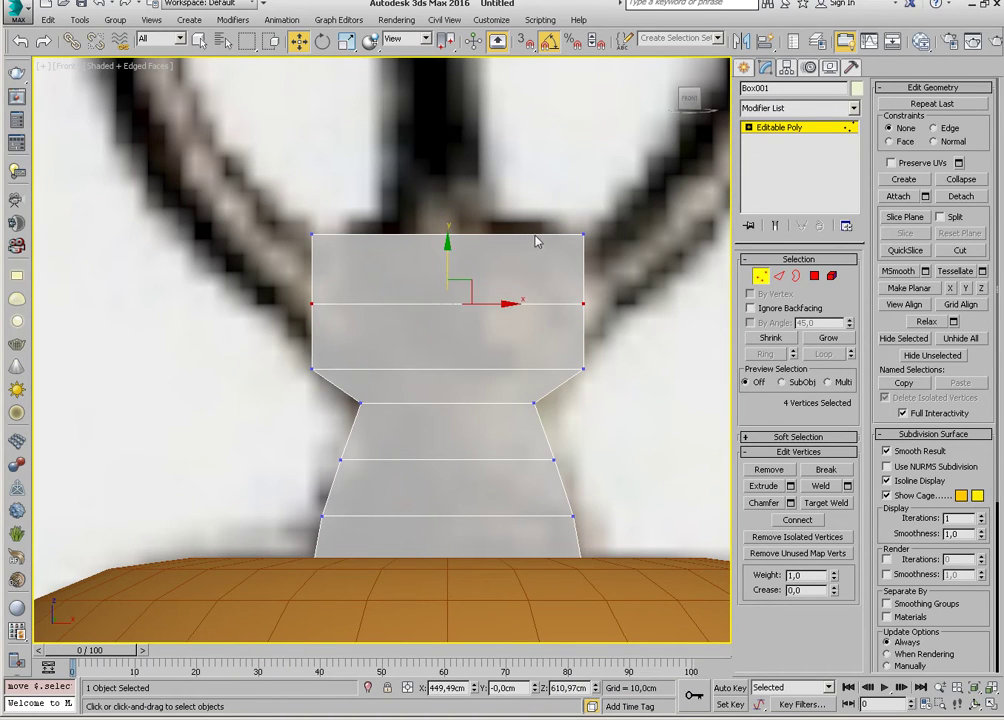
Connect the horizontal edge loops with five vertical edge cuts.
left_click(781, 276)
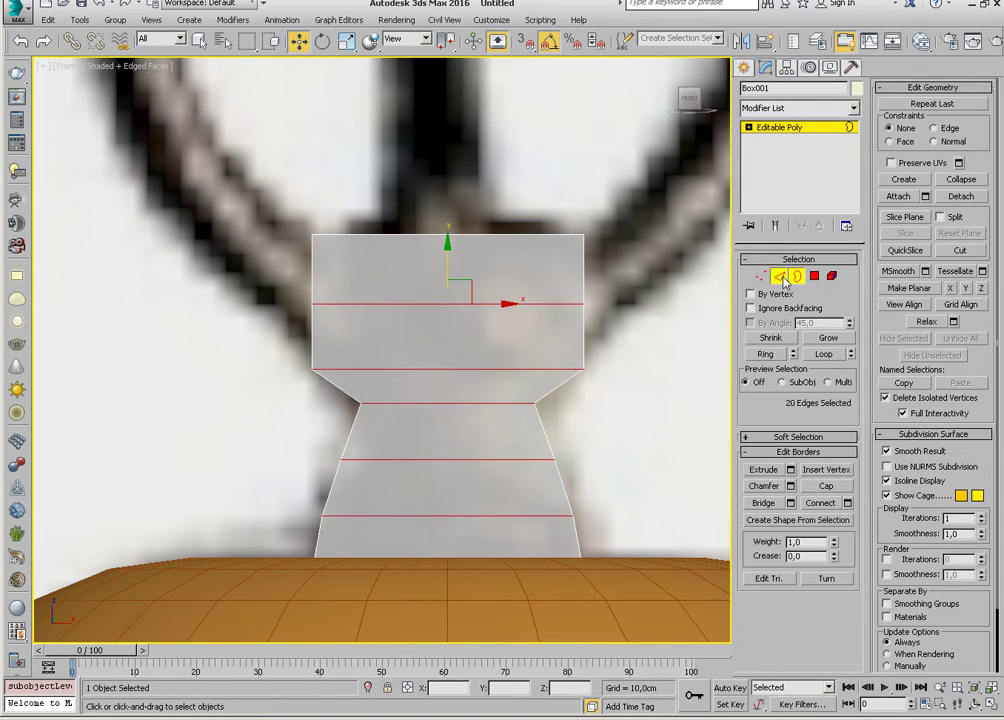
left_click_drag(433, 598, 433, 598, "alt")
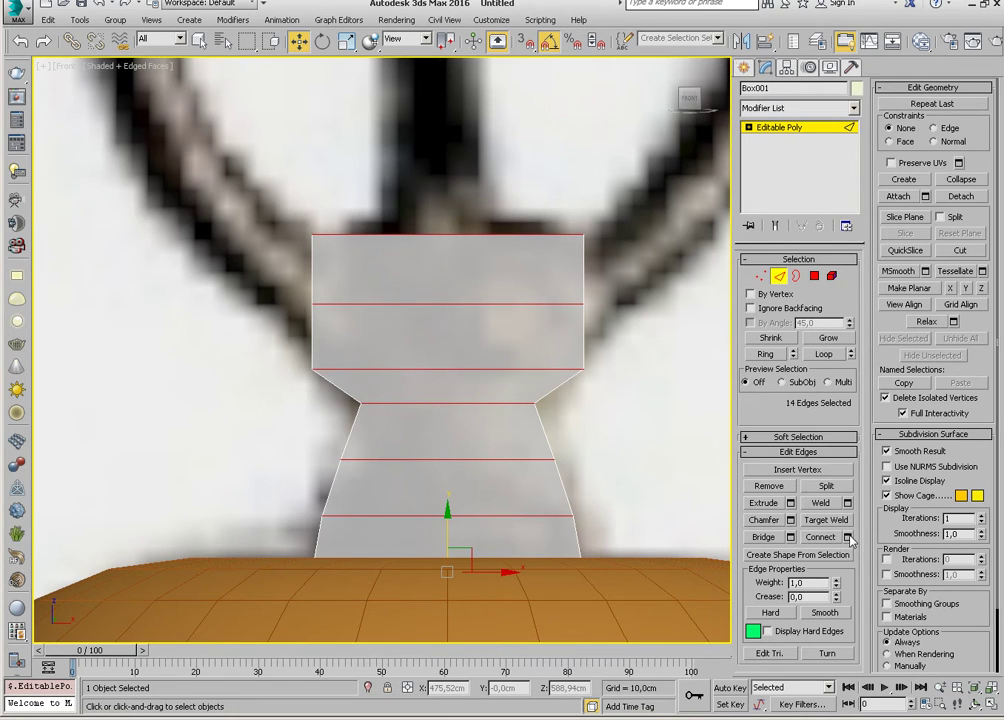
left_click(847, 537)
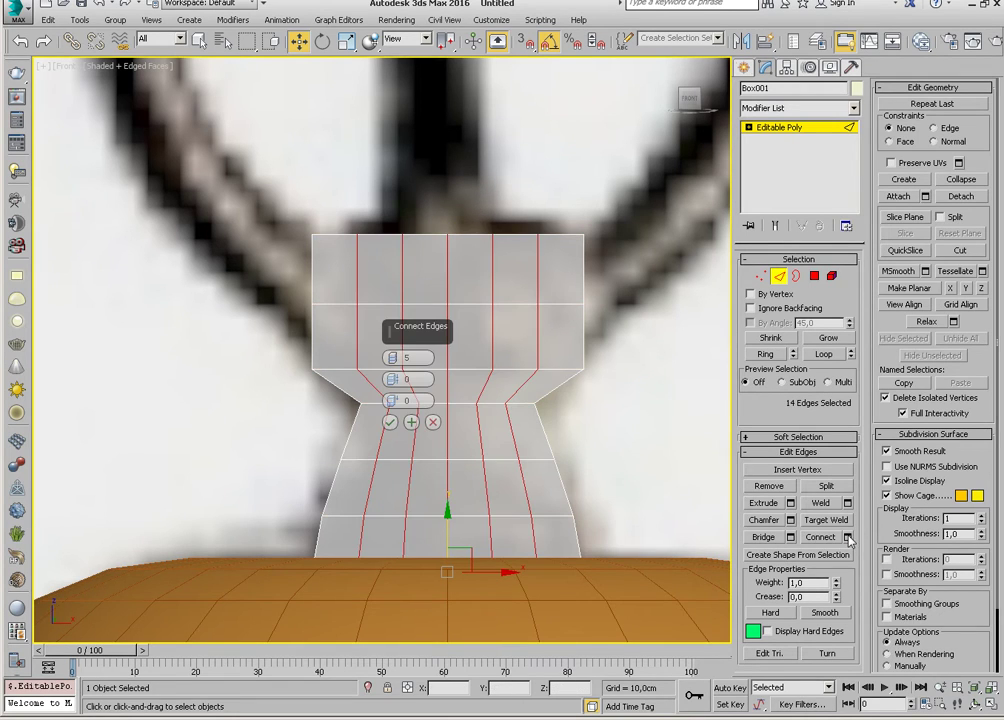
left_click(389, 423)
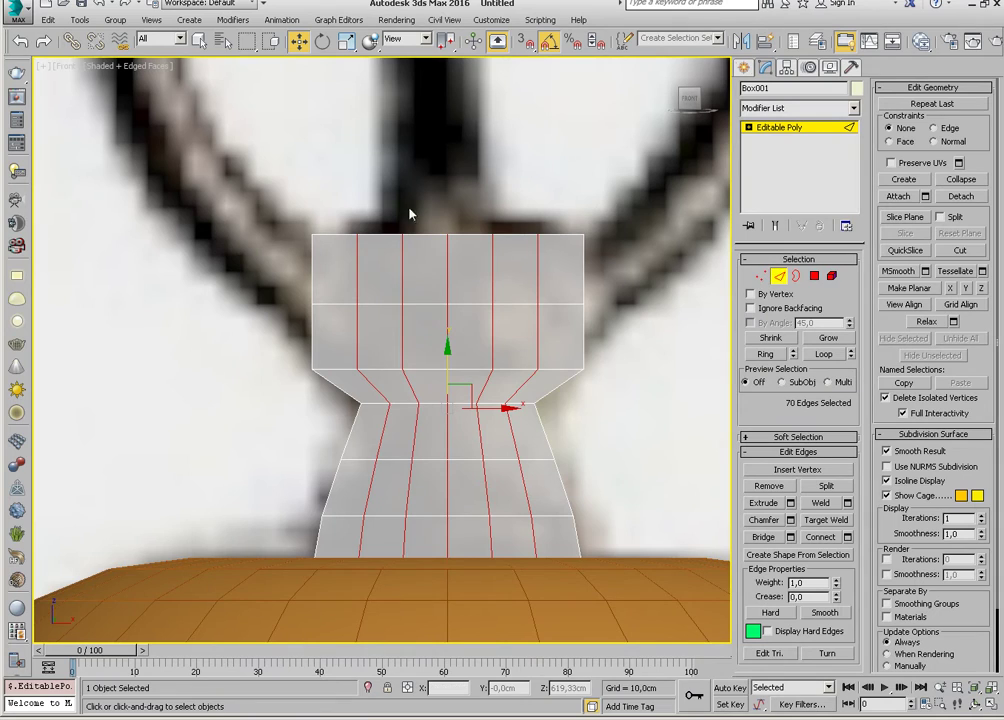
Raise the top row of vertices upward into a peaked crown.
left_click(761, 276)
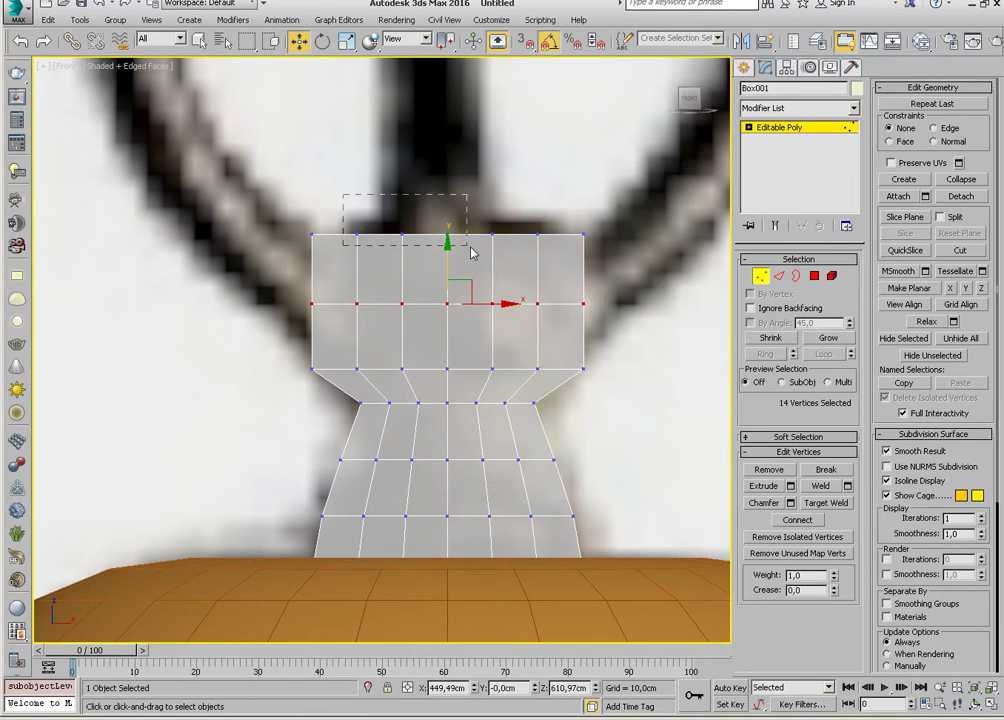
left_click_drag(343, 195, 549, 267)
mouse_move(445, 198)
left_mouse_down()
mouse_move(453, 153)
mouse_move(449, 162)
left_mouse_up()
Lower the outer top vertices slightly so the crown rounds into an arch.
left_click(441, 162, "alt")
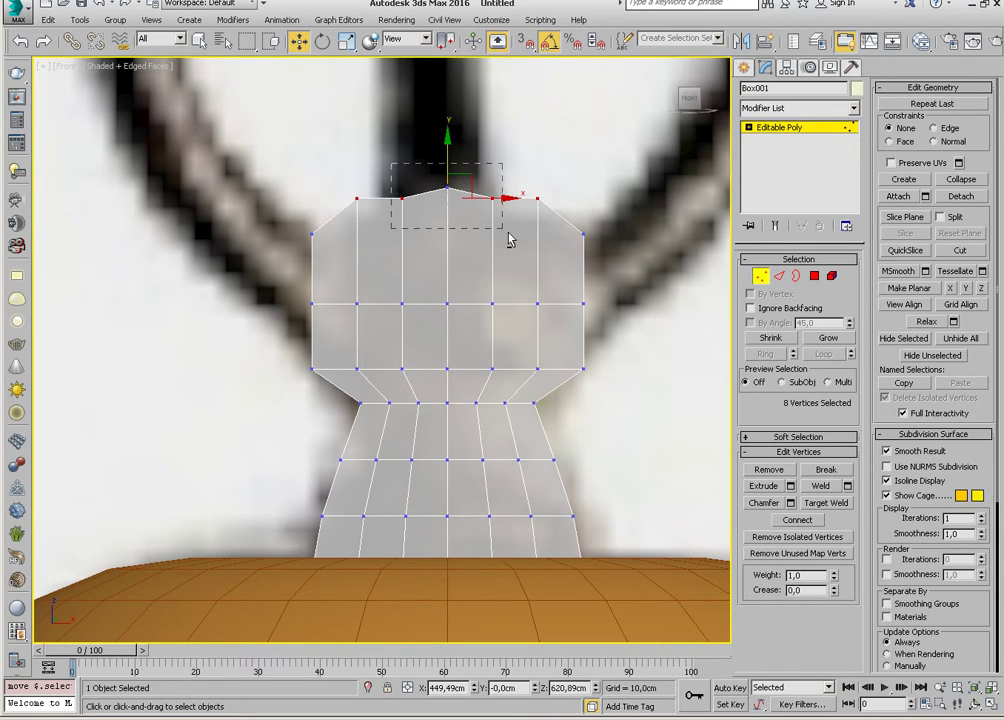
left_click_drag(444, 167, 453, 181)
left_click(760, 278)
mouse_move(490, 315)
middle_mouse_down("alt")
mouse_move(639, 343)
mouse_move(506, 347)
mouse_move(683, 361)
middle_mouse_up("alt")
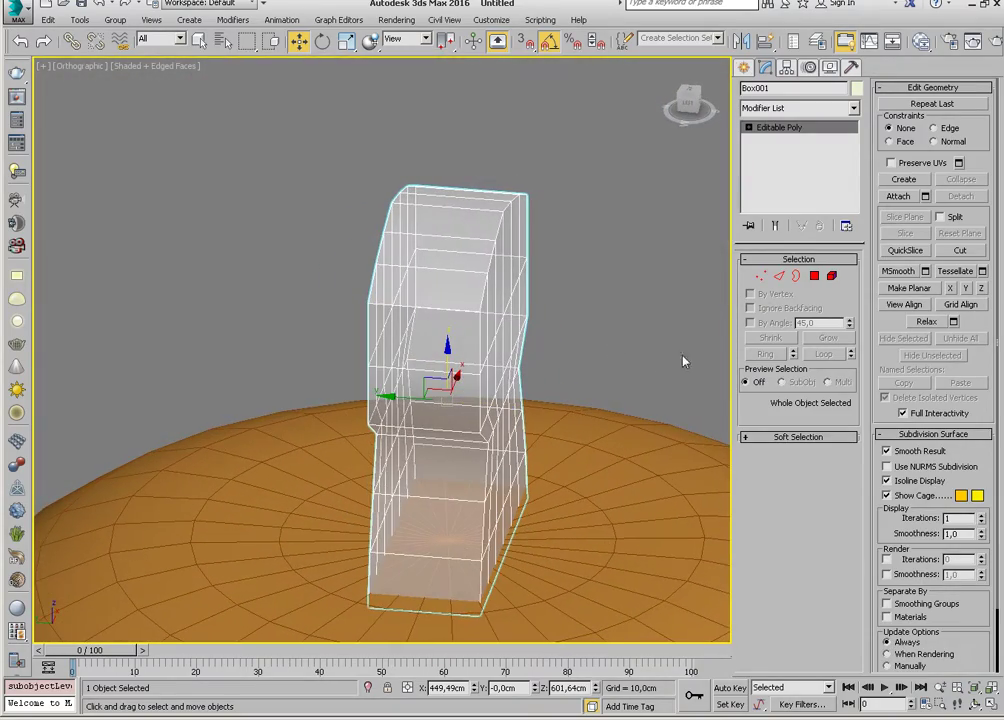
Connect the side edge ring with 2 segments and pinch 25 for two vertical loops.
left_click(779, 277)
left_click(476, 322)
key("alt+r")
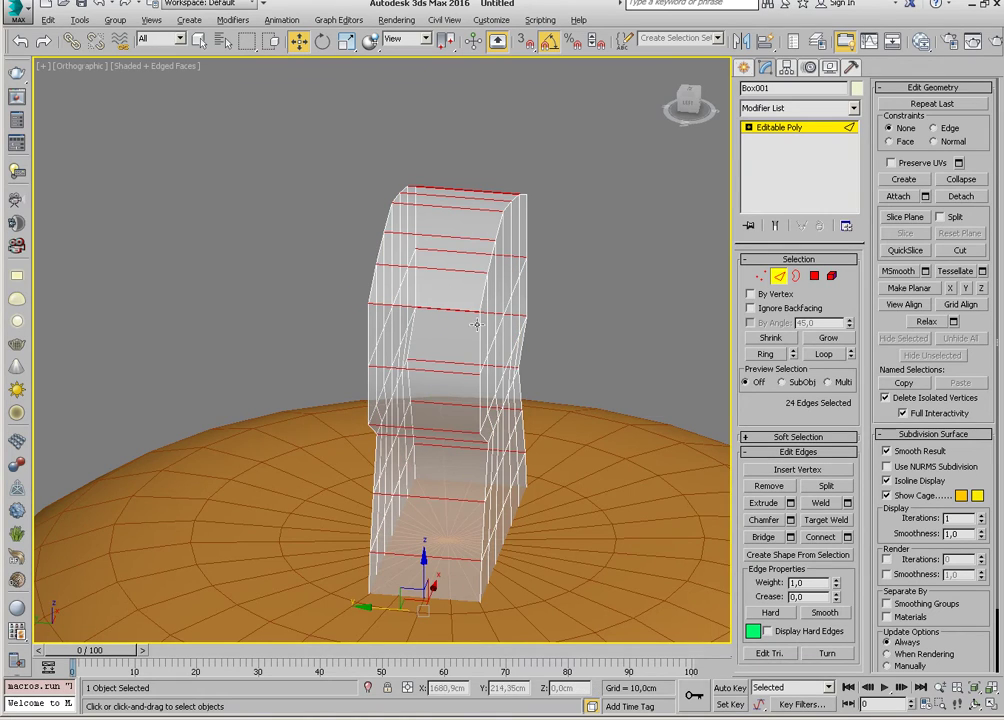
left_click(847, 538)
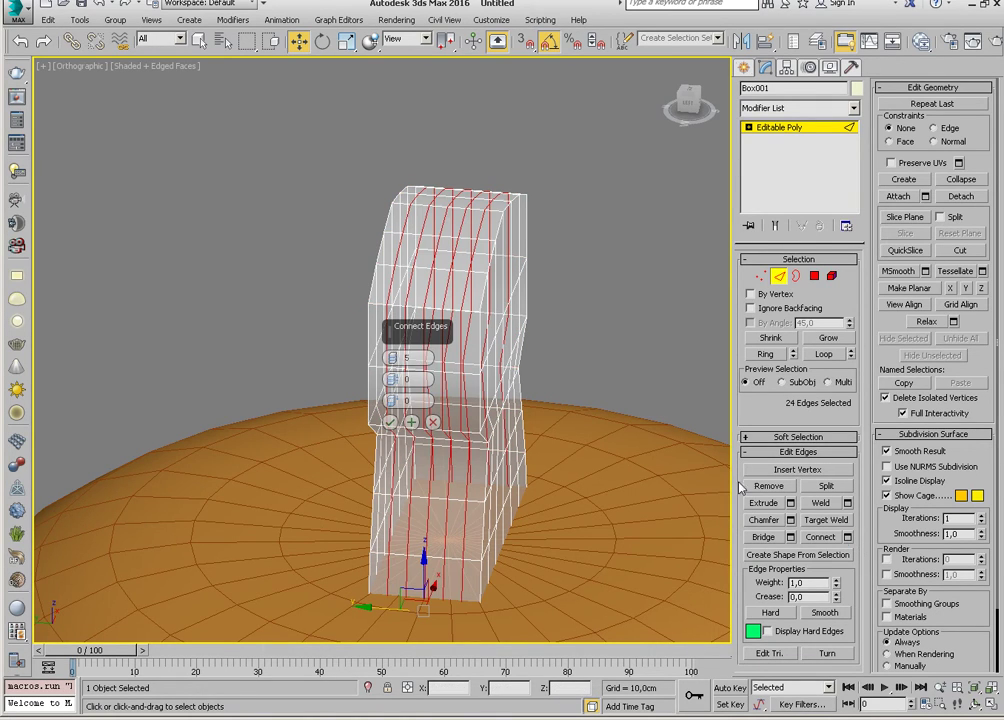
left_click(395, 353)
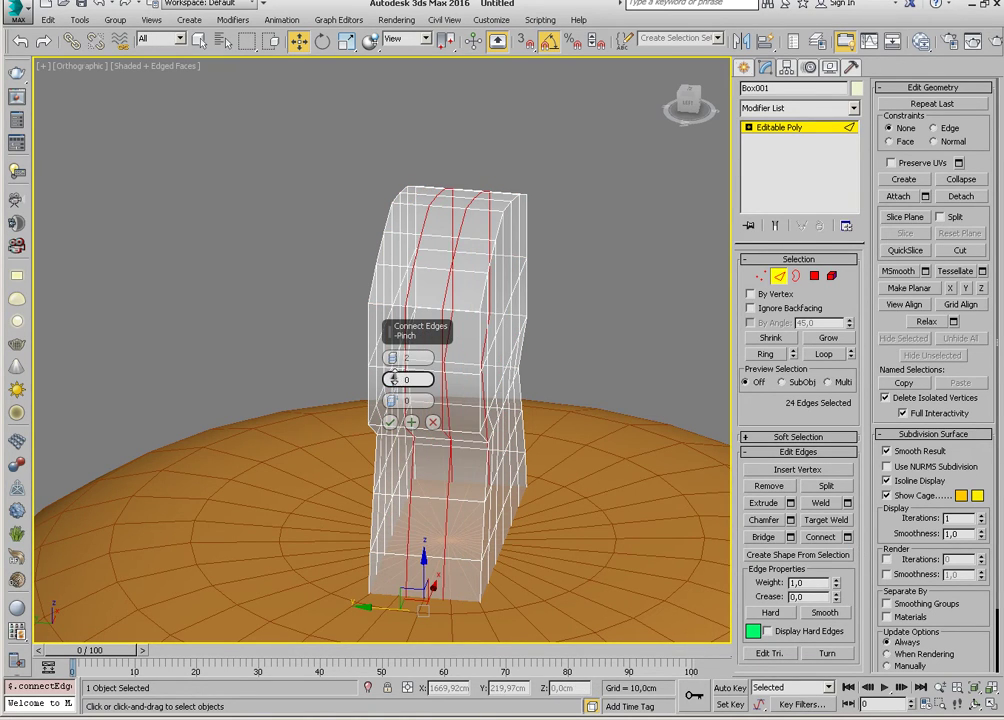
left_click_drag(393, 378, 393, 307)
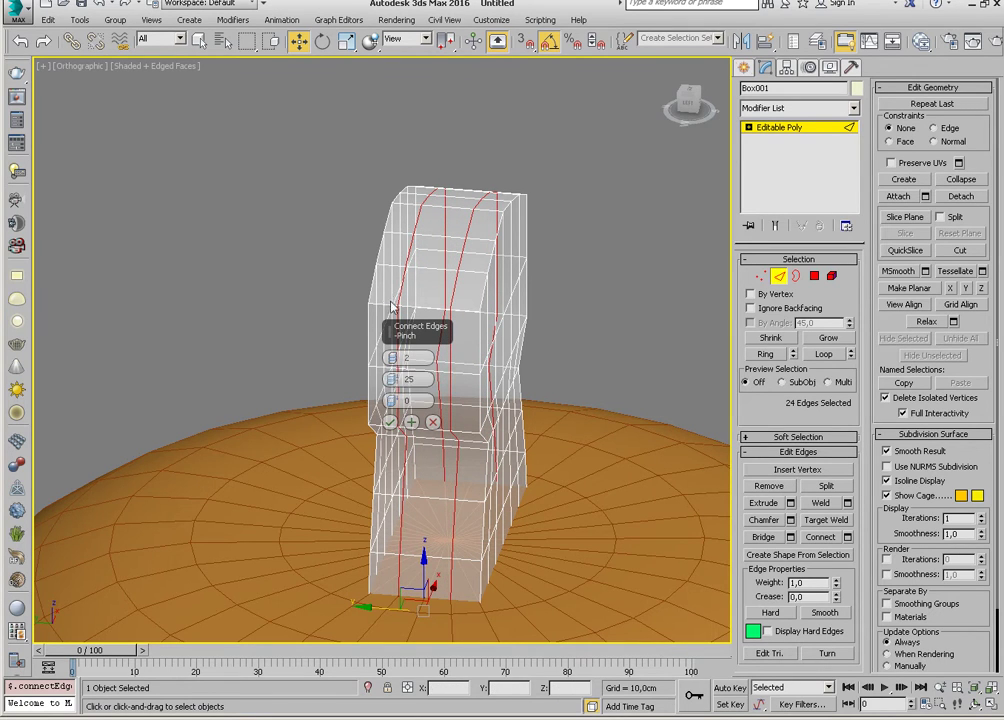
left_click(389, 421)
key("f")
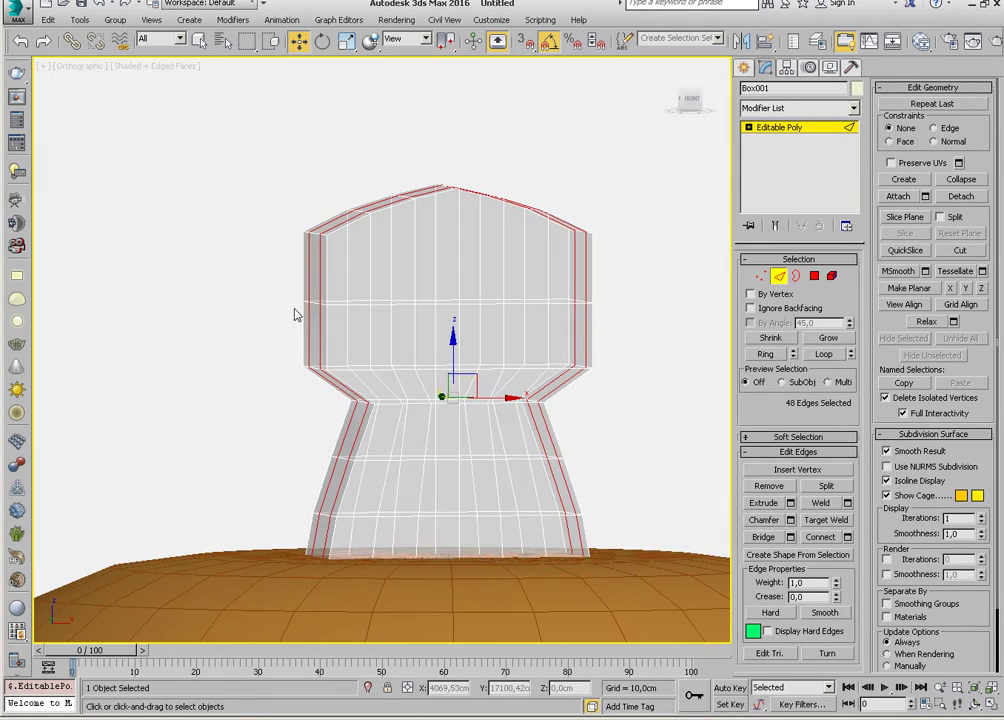
Add a single horizontal edge loop in the top band, slid up under the crown.
left_click(322, 268)
left_click(358, 290, "shift")
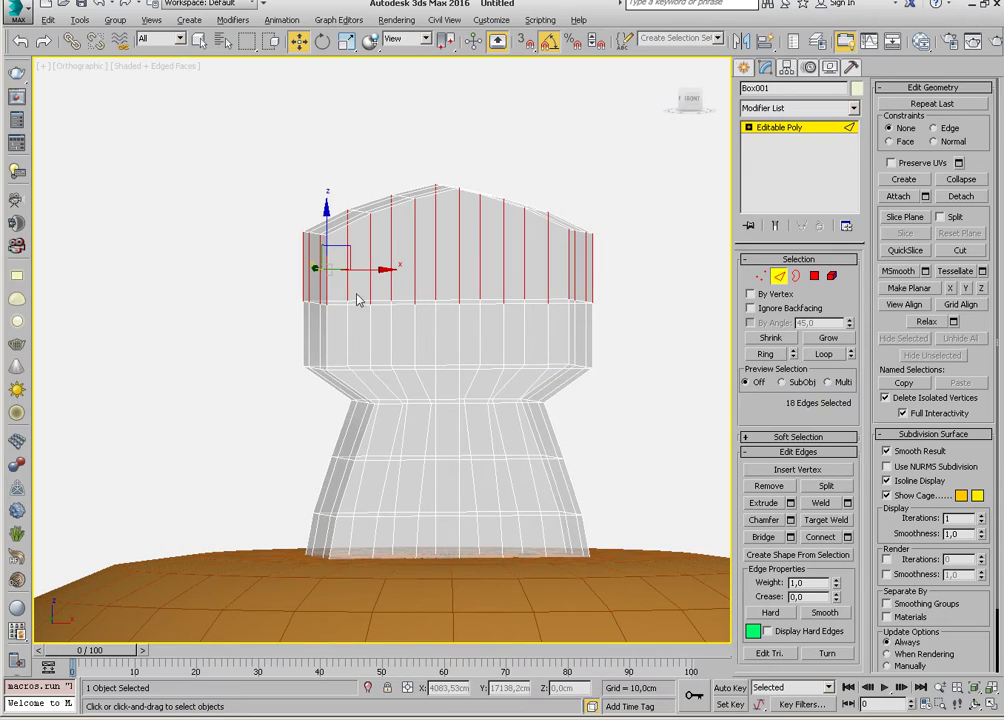
left_click(847, 537)
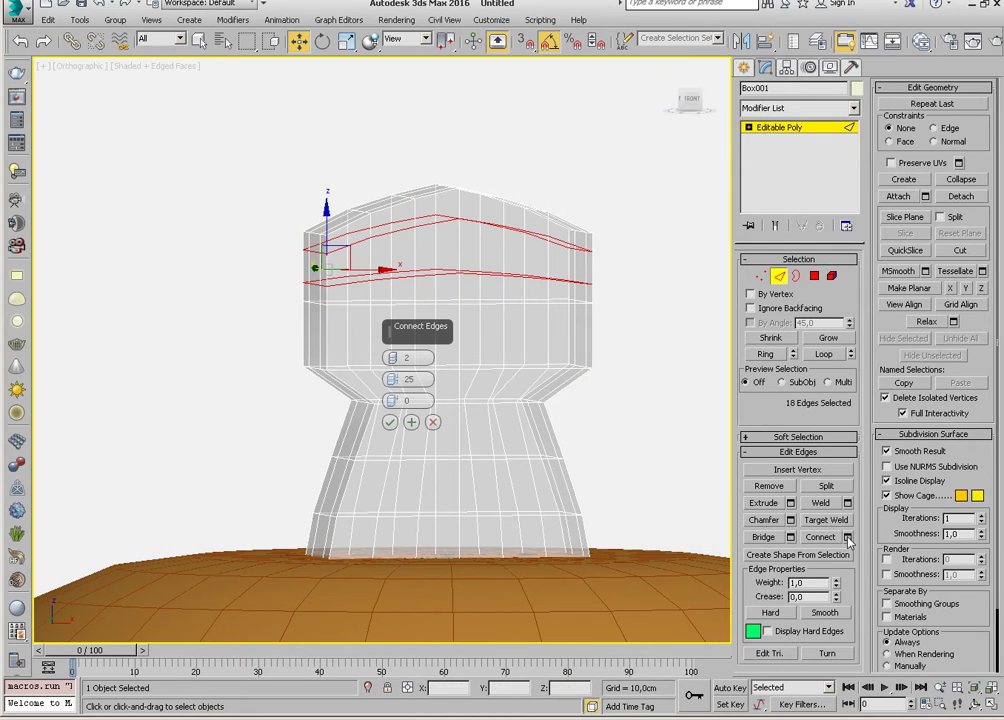
right_click(401, 380)
right_click(394, 357)
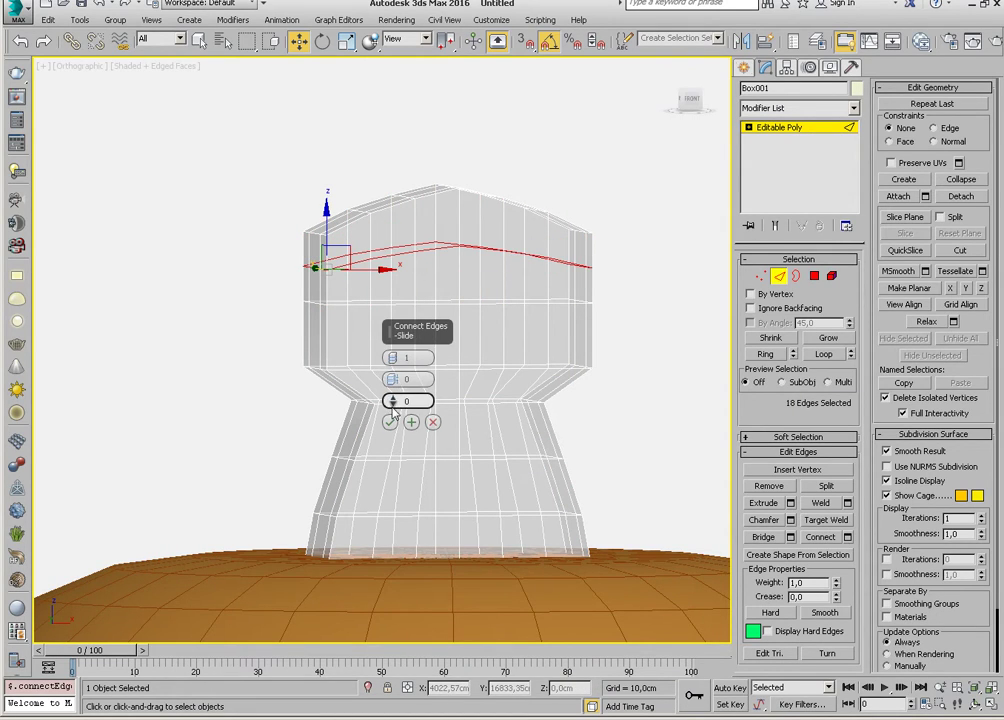
left_click_drag(392, 408, 410, 519)
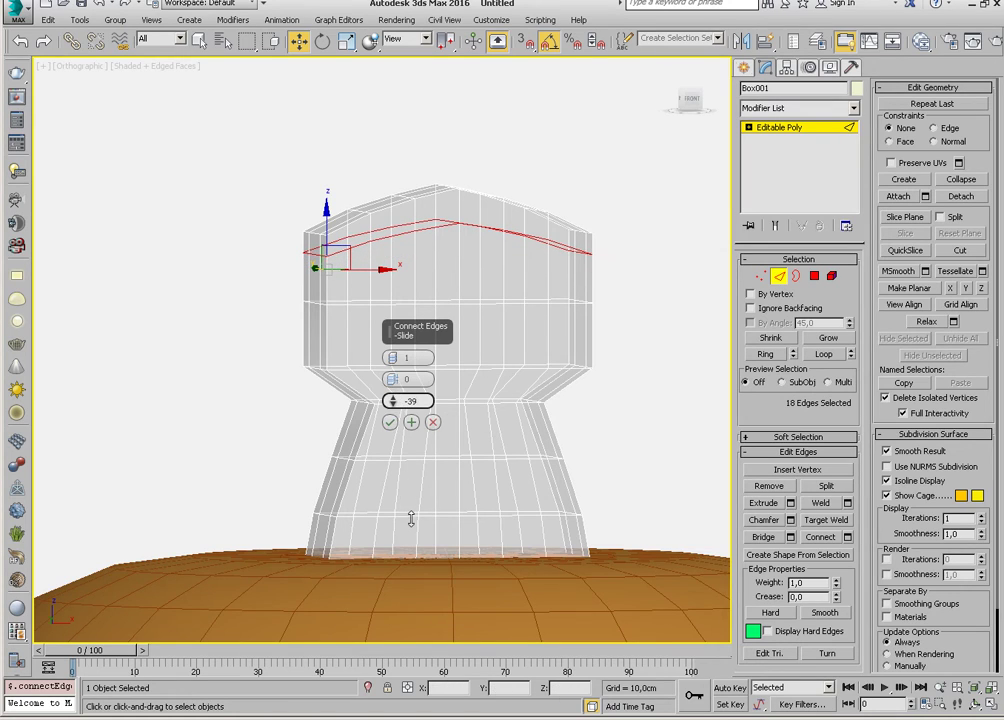
left_click(390, 423)
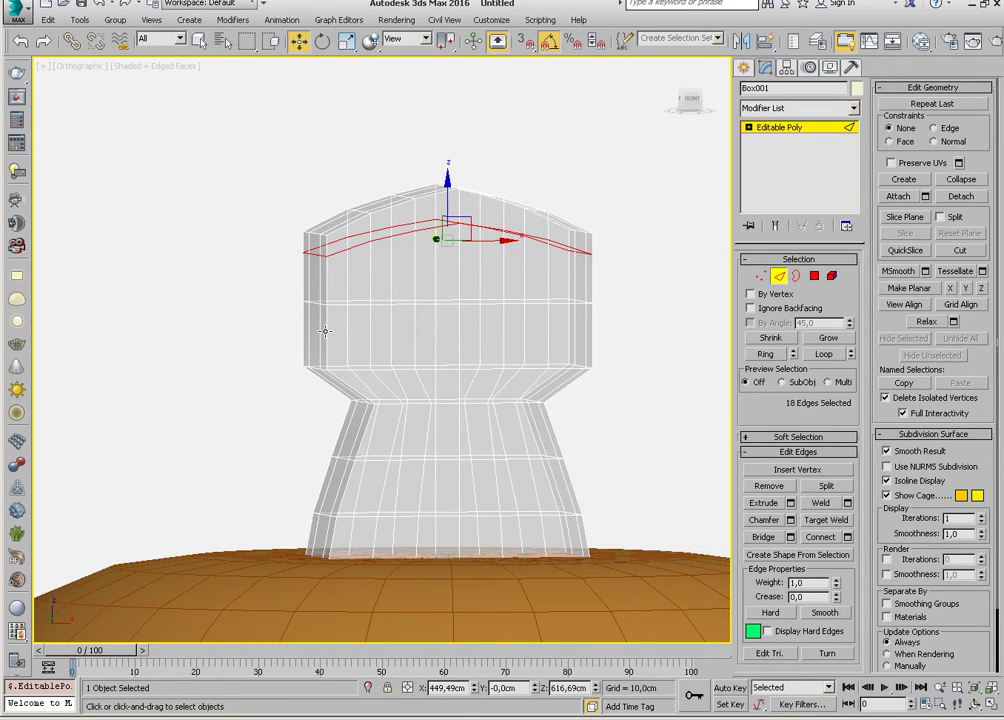
Add a horizontal edge loop across the middle band with an adjusted slide.
left_click(324, 331)
key("alt+r")
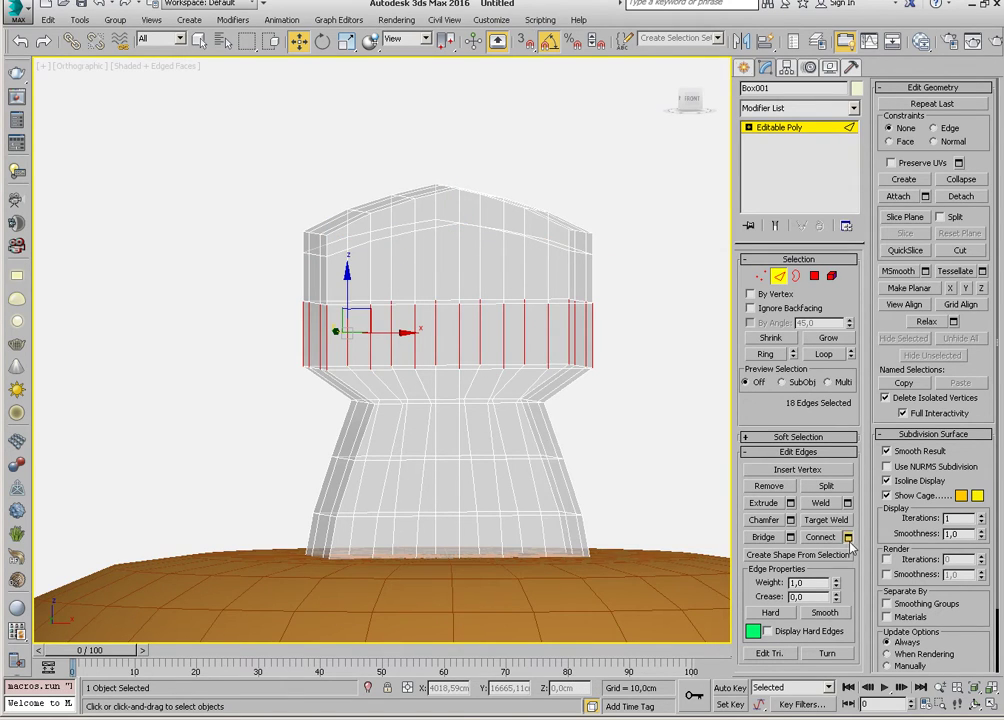
left_click(847, 539)
key("BackSpace")
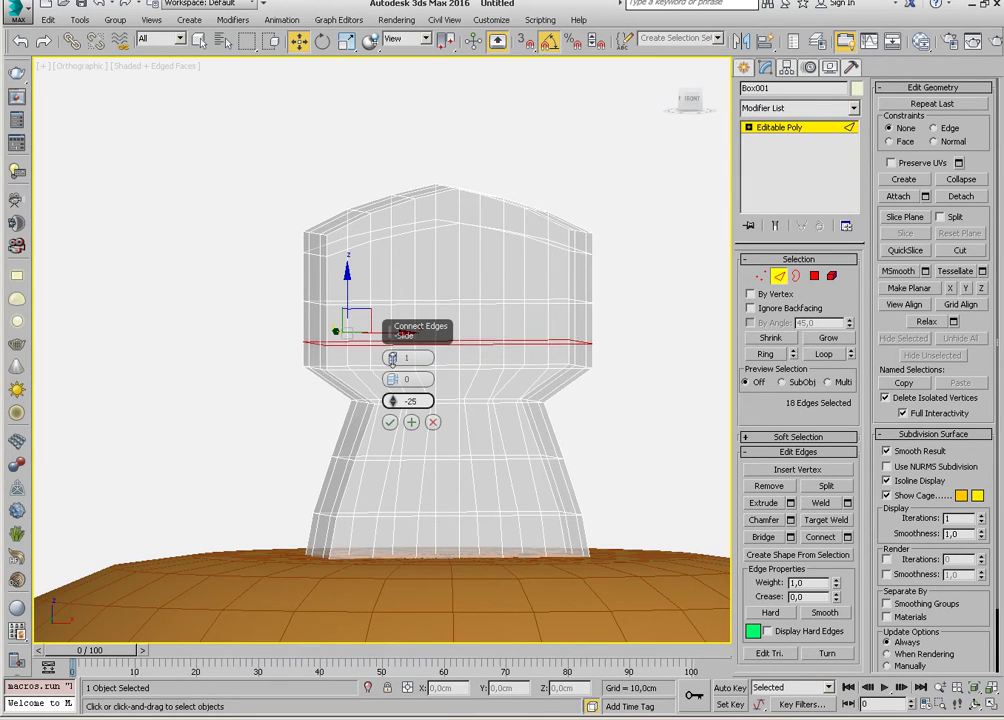
left_click(390, 422)
mouse_move(390, 426)
middle_mouse_down("alt")
mouse_move(473, 460)
mouse_move(478, 453)
middle_mouse_up("alt")
Bridge two facing polygon pairs on opposite upper sides into a rectangular tunnel.
left_click(815, 277)
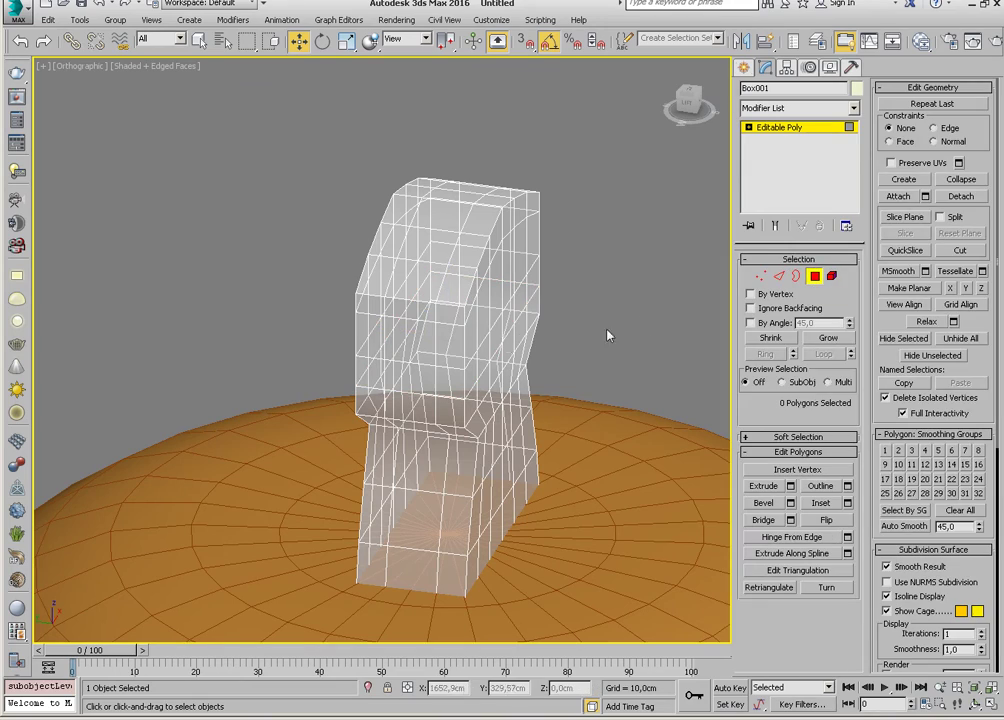
left_click(406, 338)
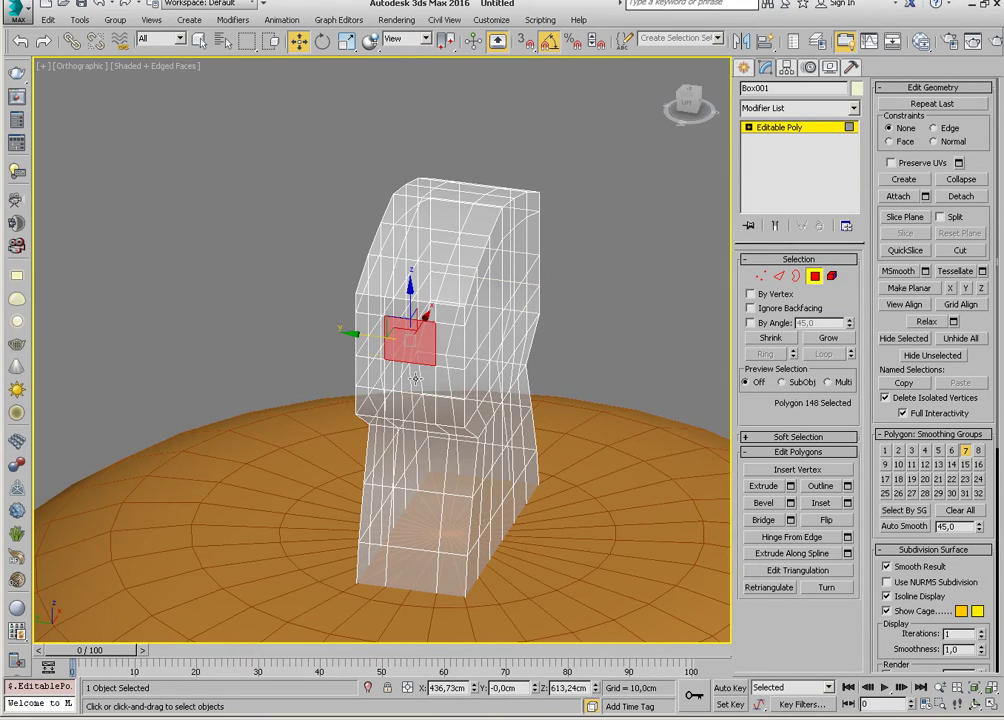
left_click(416, 378, "ctrl")
mouse_move(416, 378)
middle_mouse_down("alt")
mouse_move(341, 366)
mouse_move(368, 399)
middle_mouse_up("alt")
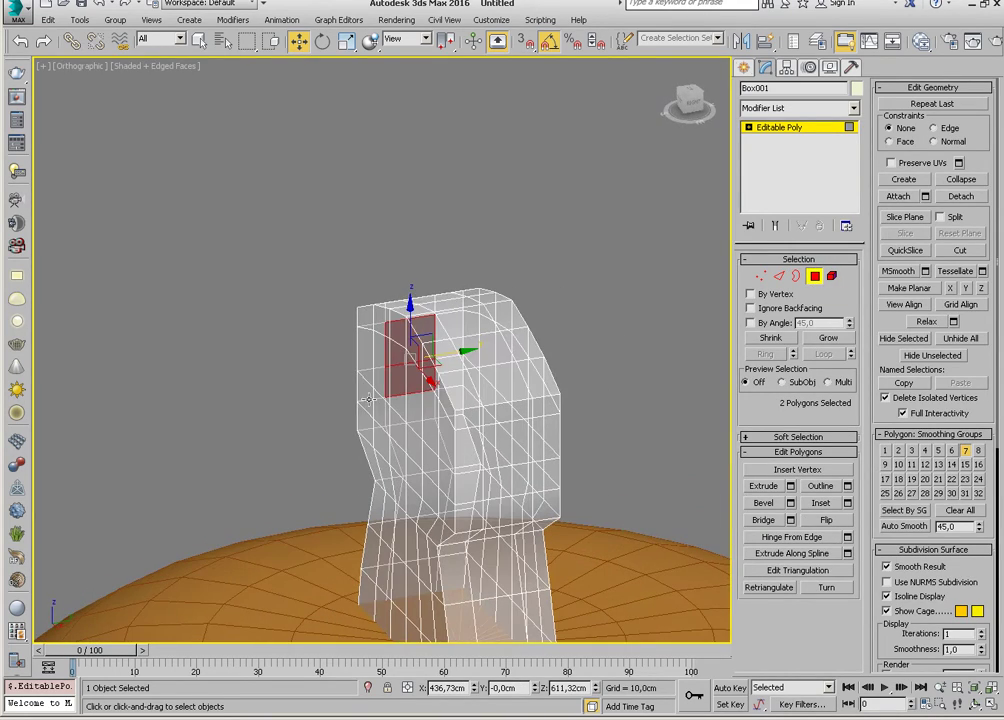
left_click(507, 455, "ctrl")
left_click(507, 482, "ctrl")
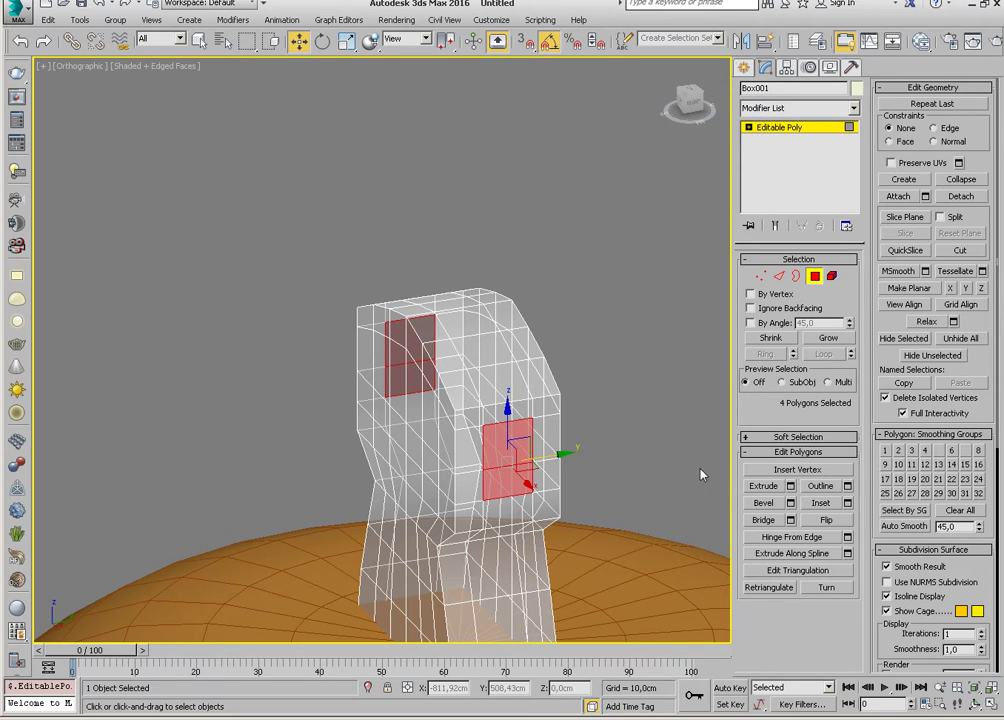
left_click(763, 521)
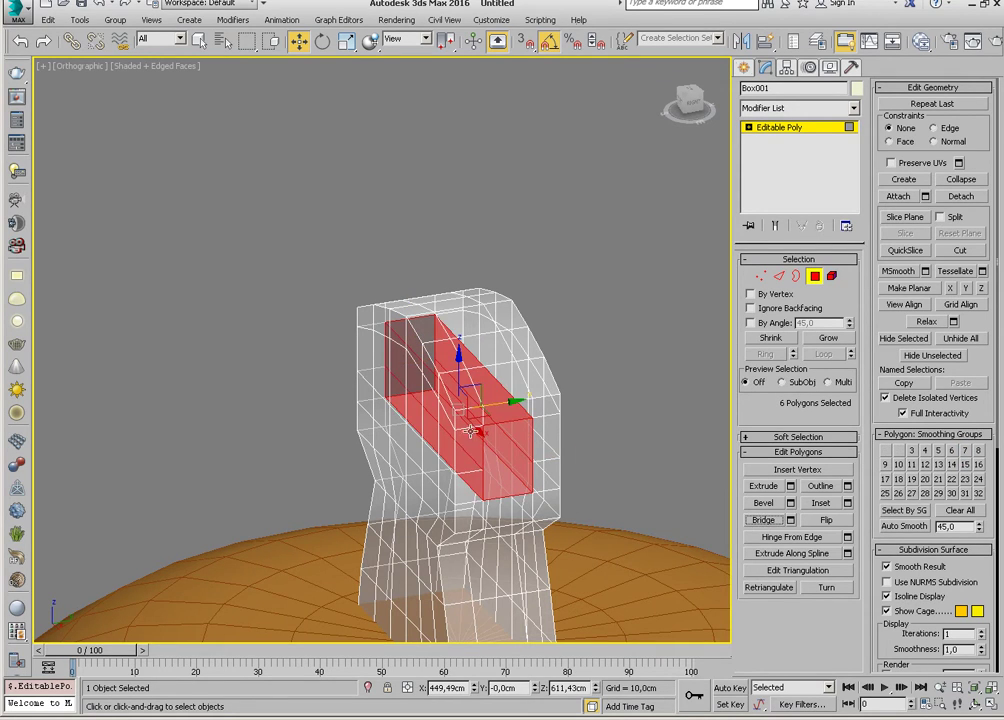
middle_click_drag(470, 431, 465, 440, "alt")
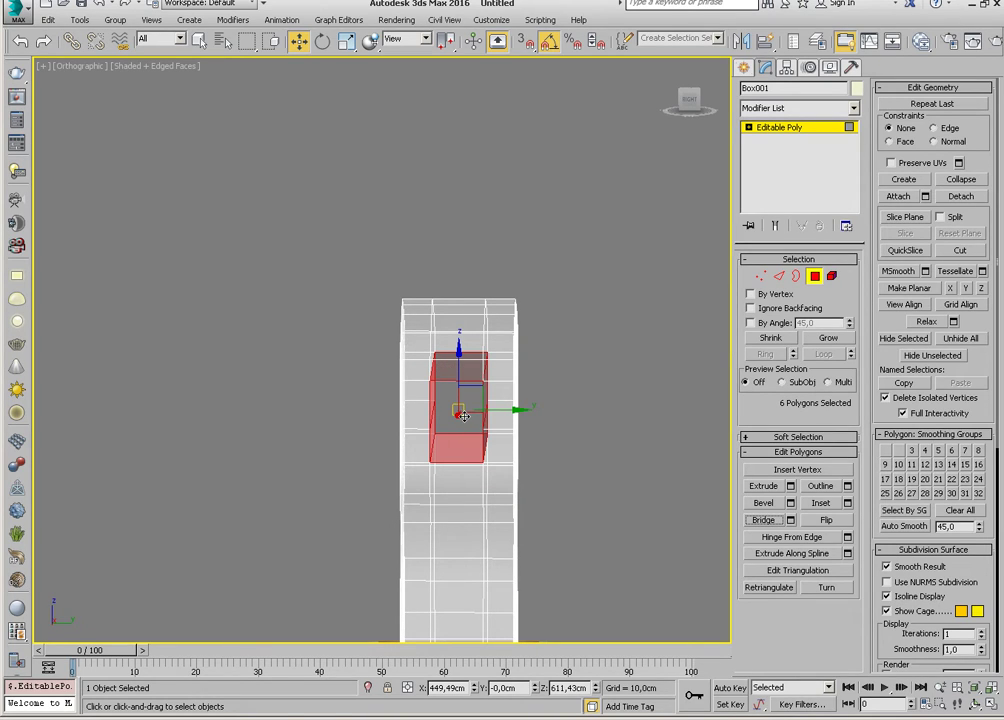
left_click(815, 276)
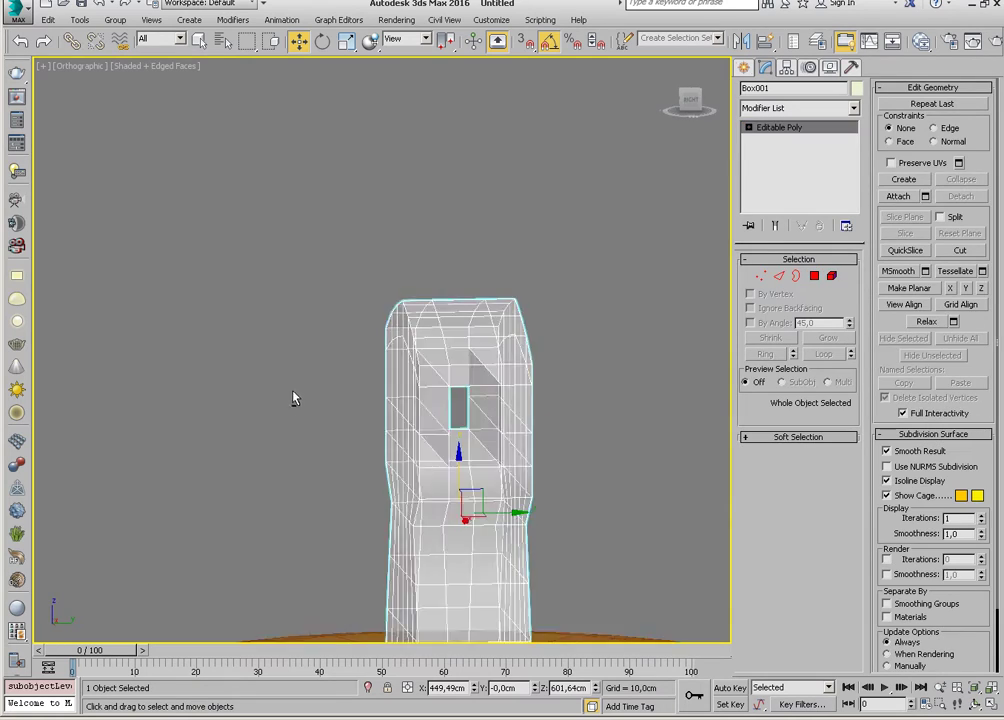
middle_click_drag(293, 397, 355, 412, "alt")
mouse_move(417, 454)
middle_mouse_down("alt")
mouse_move(549, 491)
mouse_move(562, 418)
middle_mouse_up("alt")
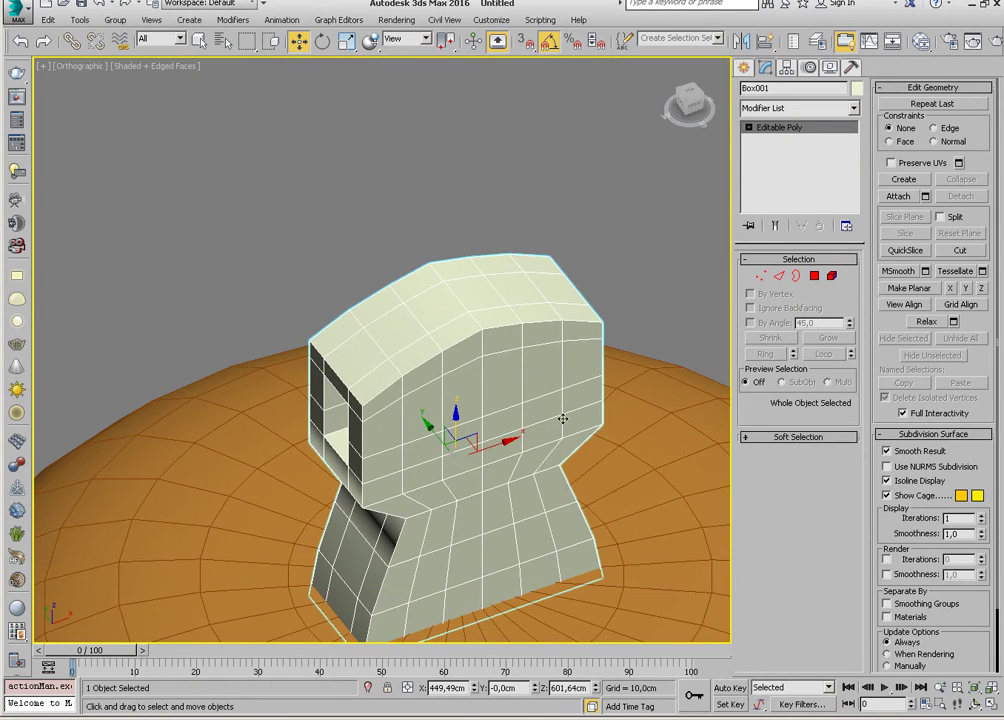
Turn on smooth subdivision display with 2 iterations.
left_click(906, 470)
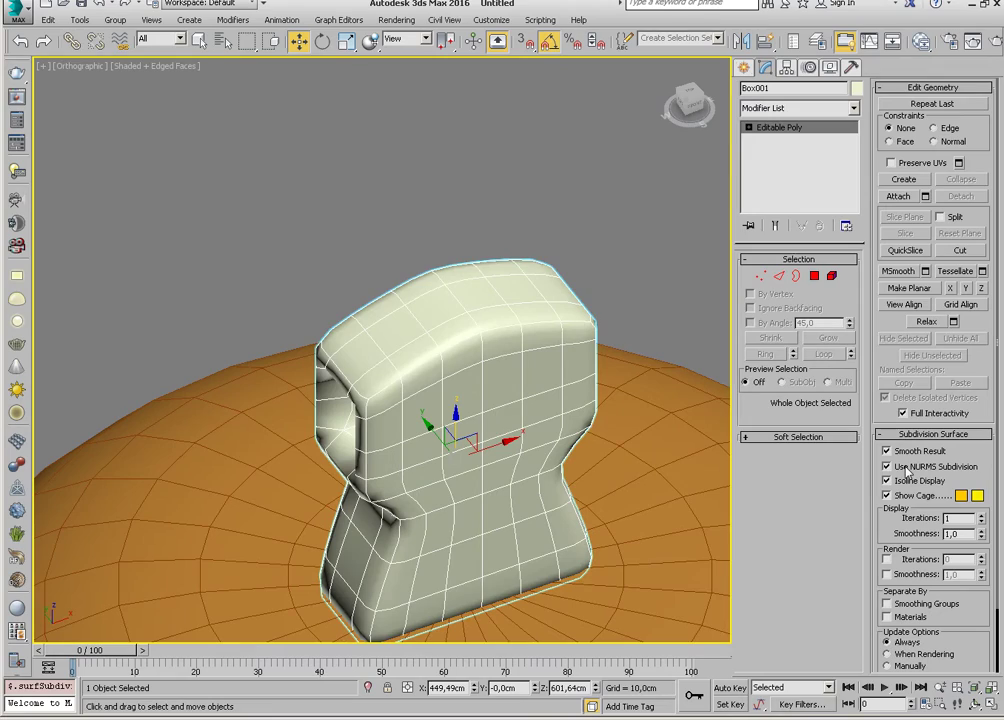
left_click(982, 518)
mouse_move(470, 400)
middle_mouse_down("alt")
mouse_move(540, 424)
mouse_move(477, 433)
mouse_move(583, 419)
mouse_move(589, 397)
mouse_move(566, 419)
mouse_move(696, 359)
middle_mouse_up("alt")
Select the edge ring beside the opening and try a Connect, then cancel it.
left_click(783, 277)
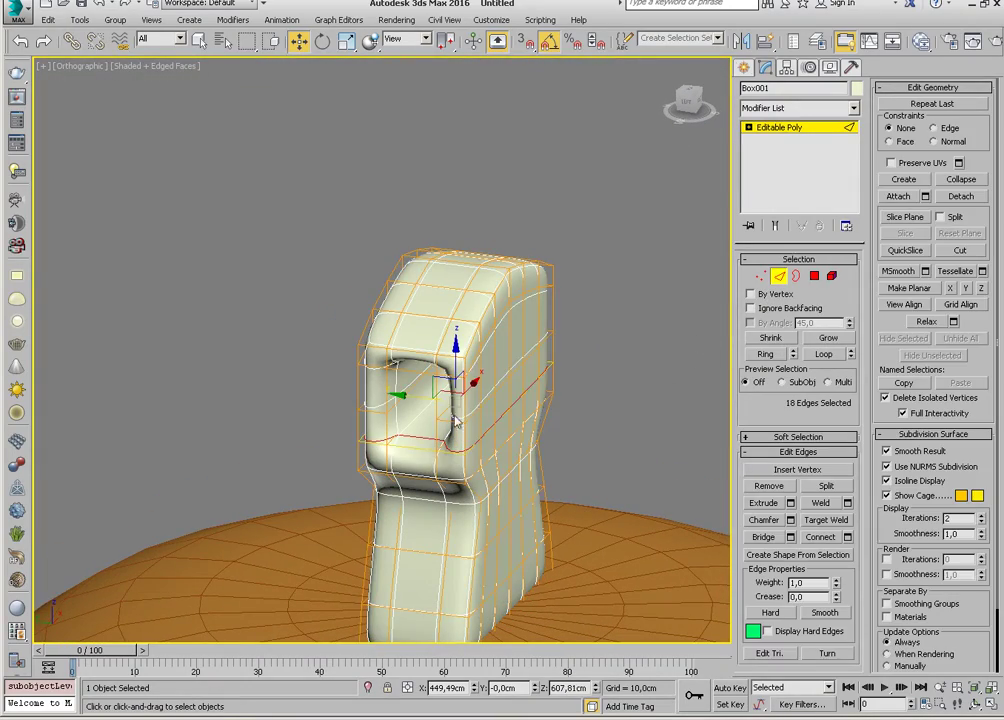
key("z")
left_click(434, 445)
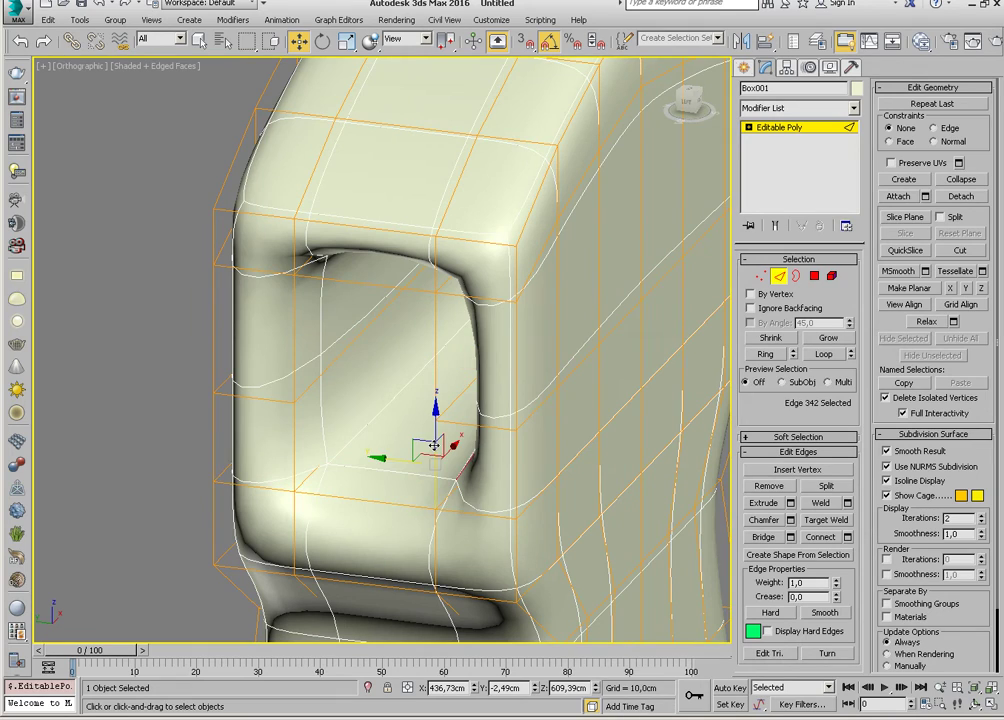
key("alt+r")
left_click(847, 537)
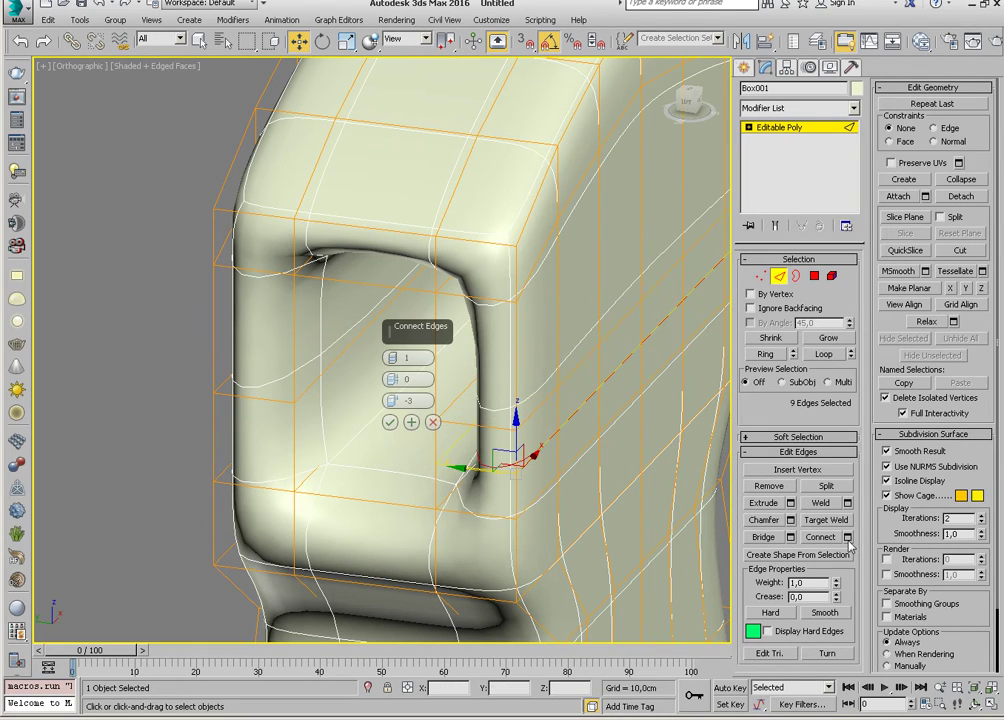
left_click_drag(393, 401, 393, 407)
right_click(393, 404)
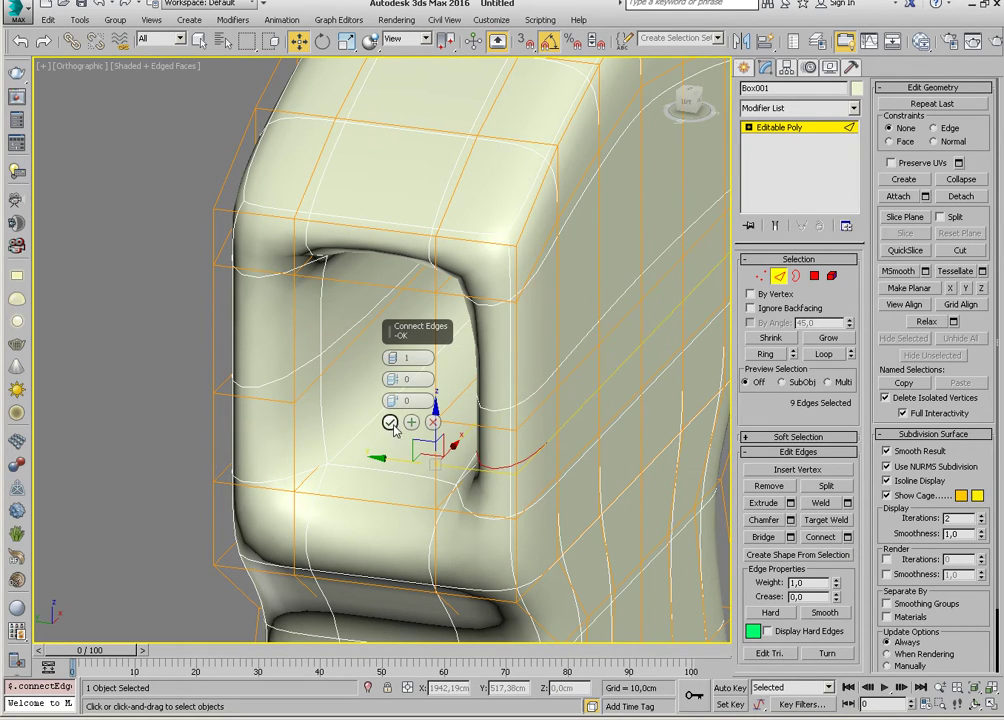
left_click(433, 422)
Select the vertical edges beside the opening and connect them into supporting loops.
left_click(311, 374, "ctrl")
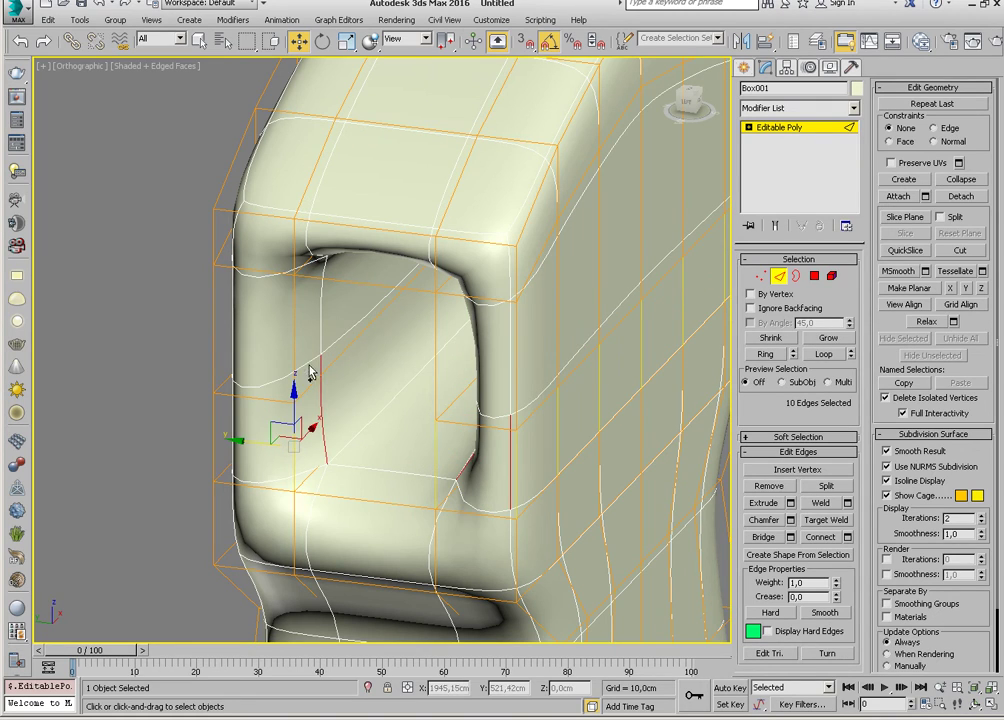
left_click(293, 258, "ctrl")
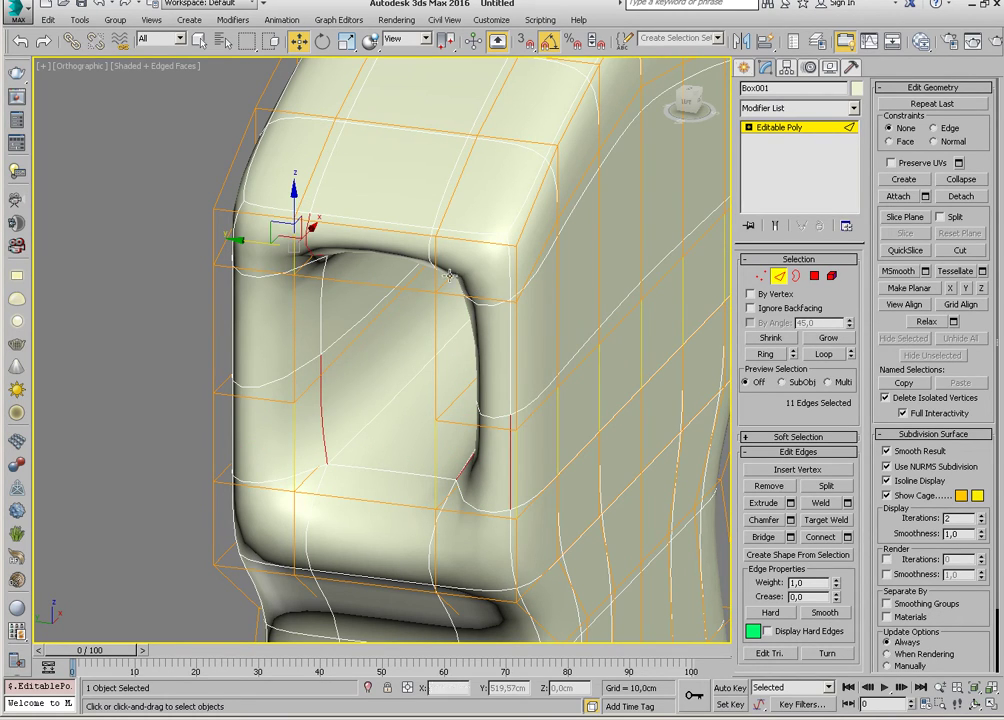
left_click(320, 284, "alt")
left_click(320, 310, "ctrl")
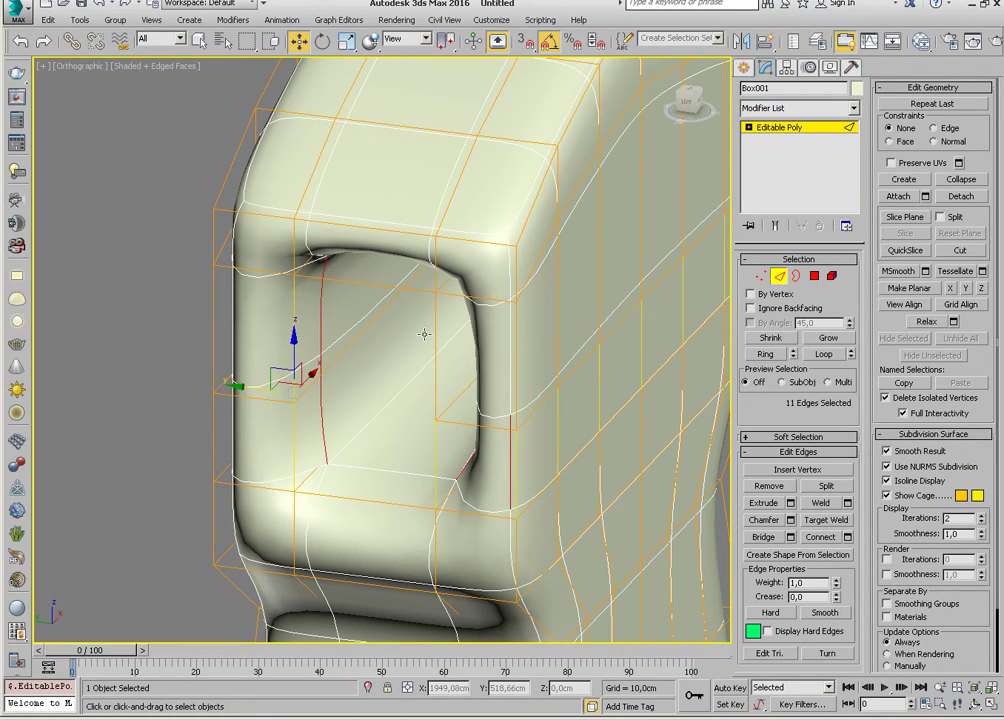
key("alt+l")
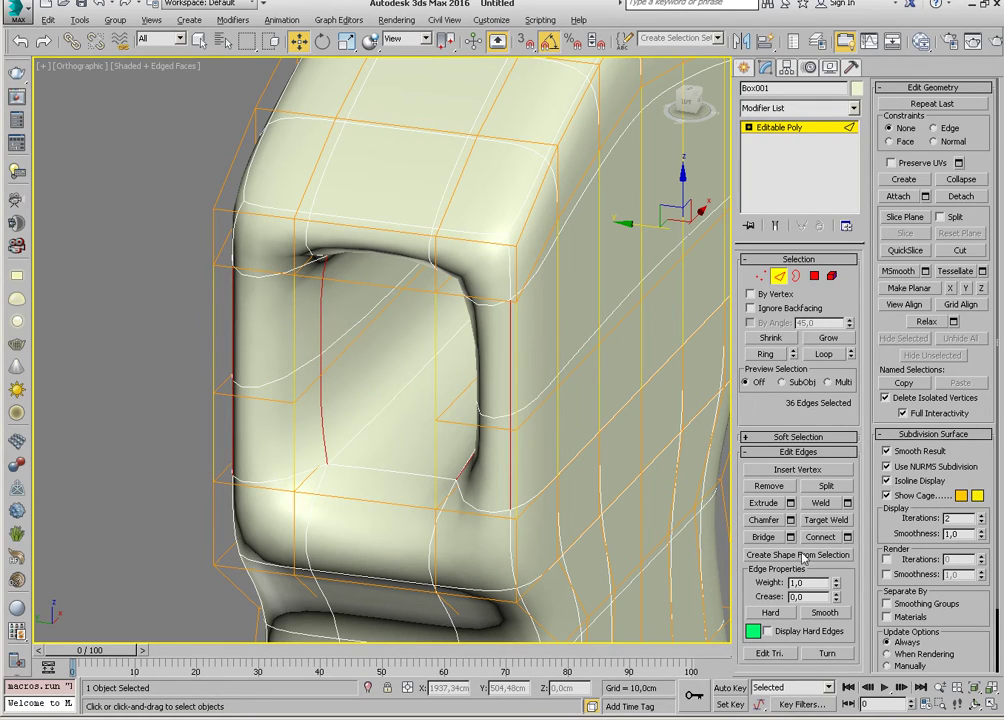
left_click(820, 539)
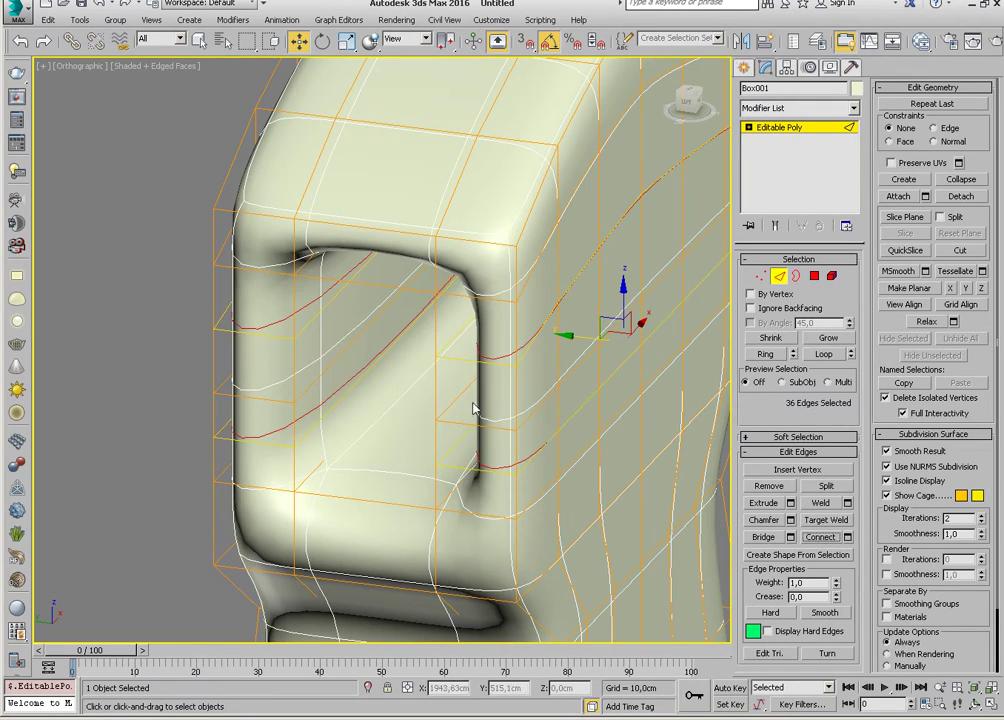
Connect the edge ring along the lower face and add a loop across the top.
middle_click_drag(475, 408, 365, 477, "alt")
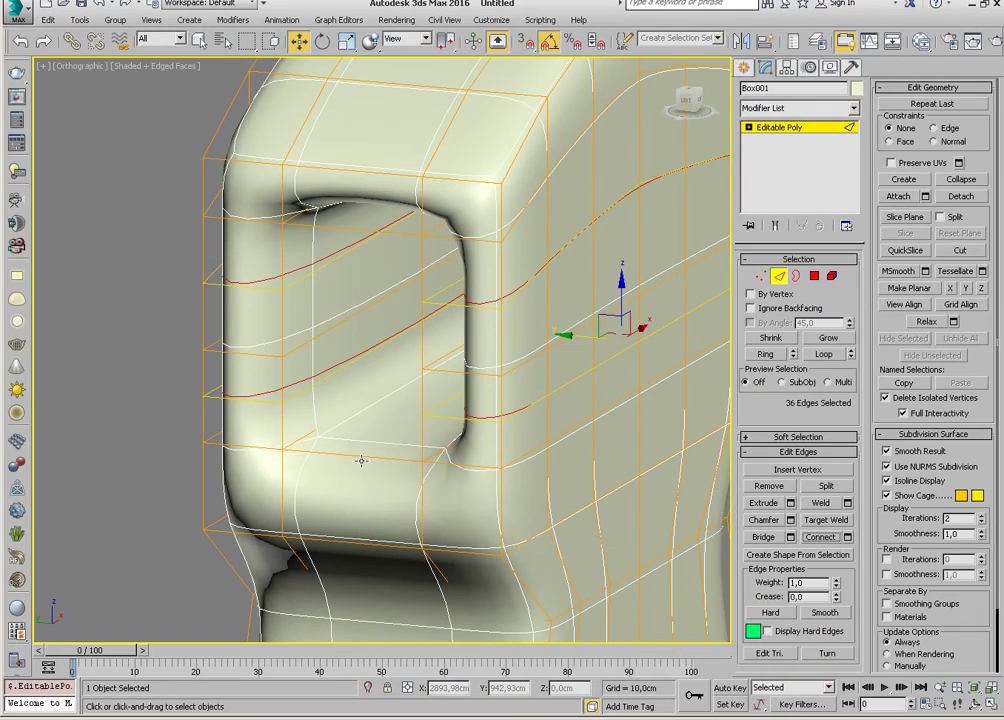
left_click(361, 461)
key("alt+r")
left_click(820, 537)
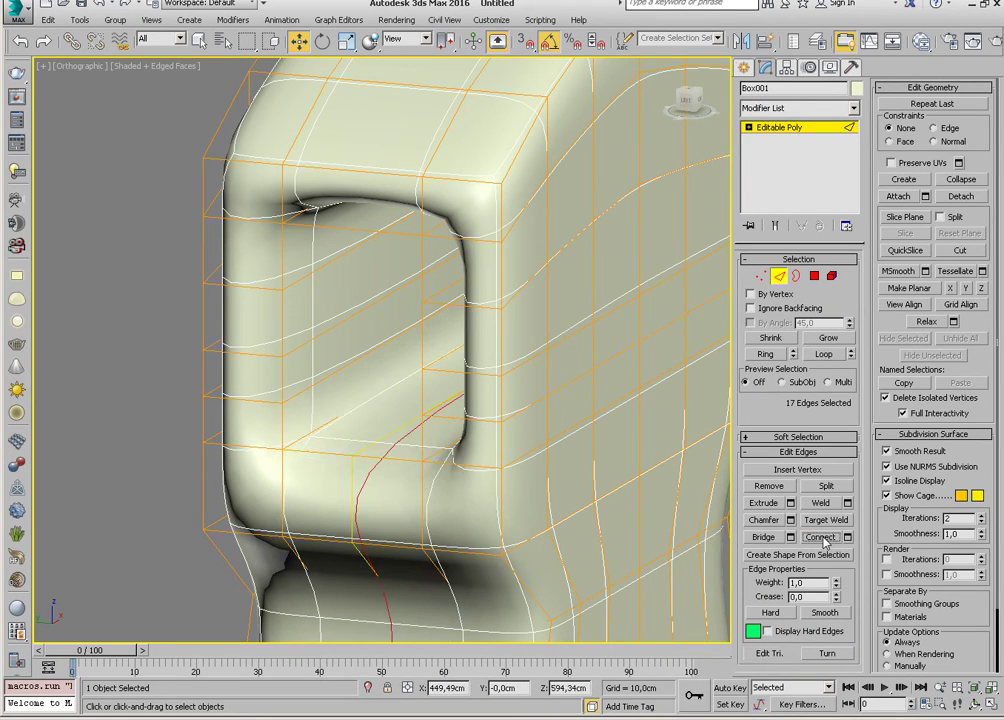
left_click(358, 160)
key("alt+r")
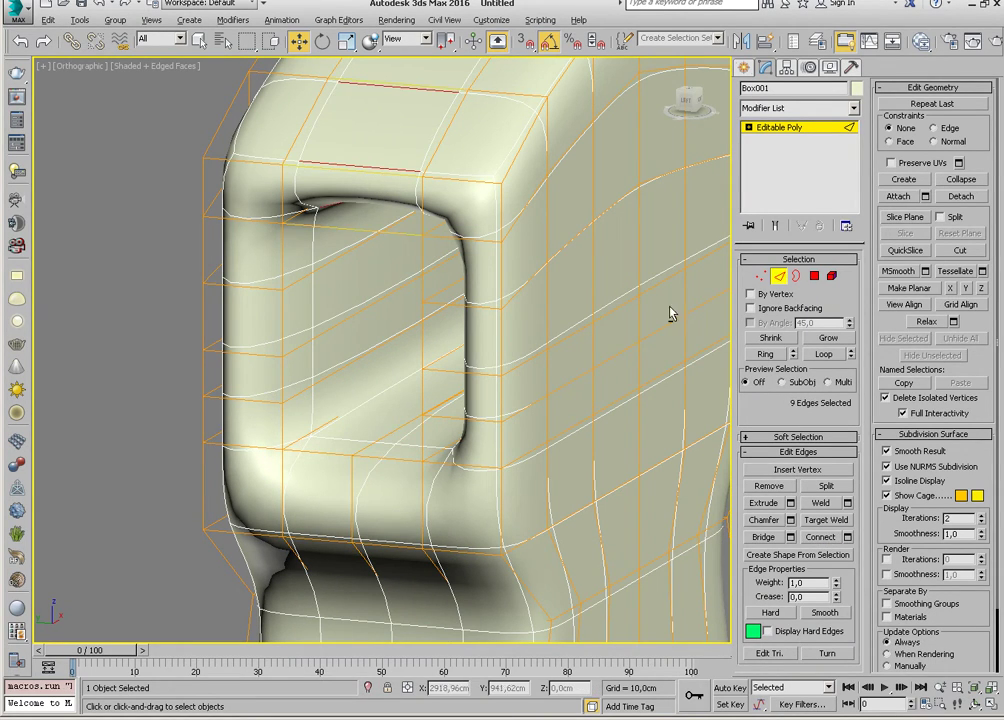
scroll(420, 400, "down", 5)
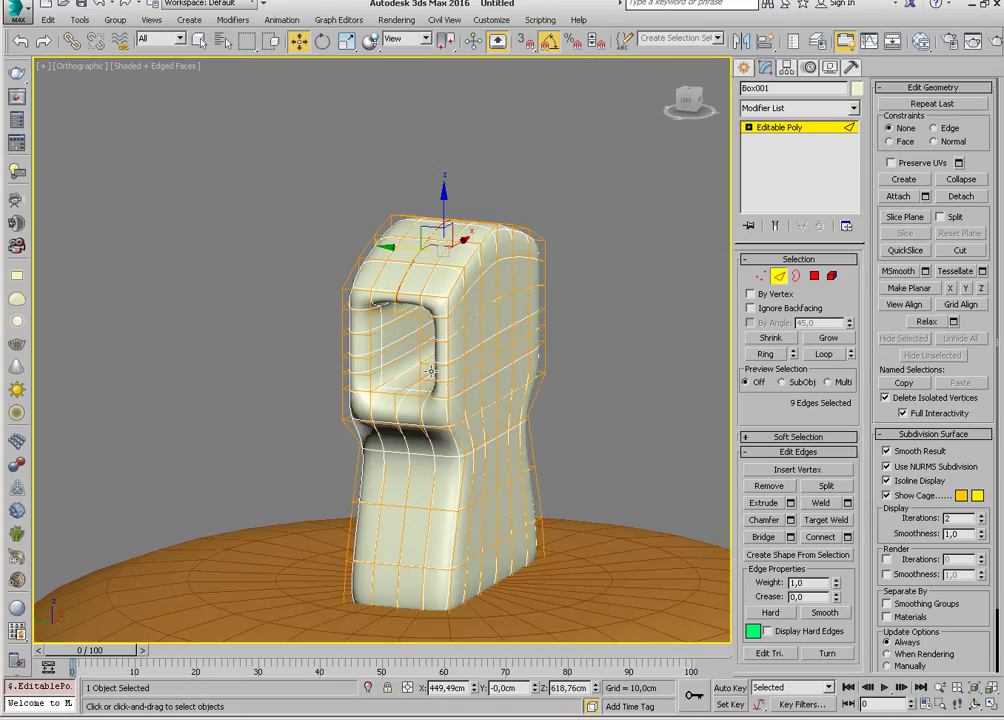
mouse_move(417, 417)
middle_mouse_down("alt")
mouse_move(503, 413)
mouse_move(527, 394)
mouse_move(697, 373)
middle_mouse_up("alt")
Switch to the Front view and start the Circle tool under Create > Shapes > Splines.
left_click(780, 276)
key("f")
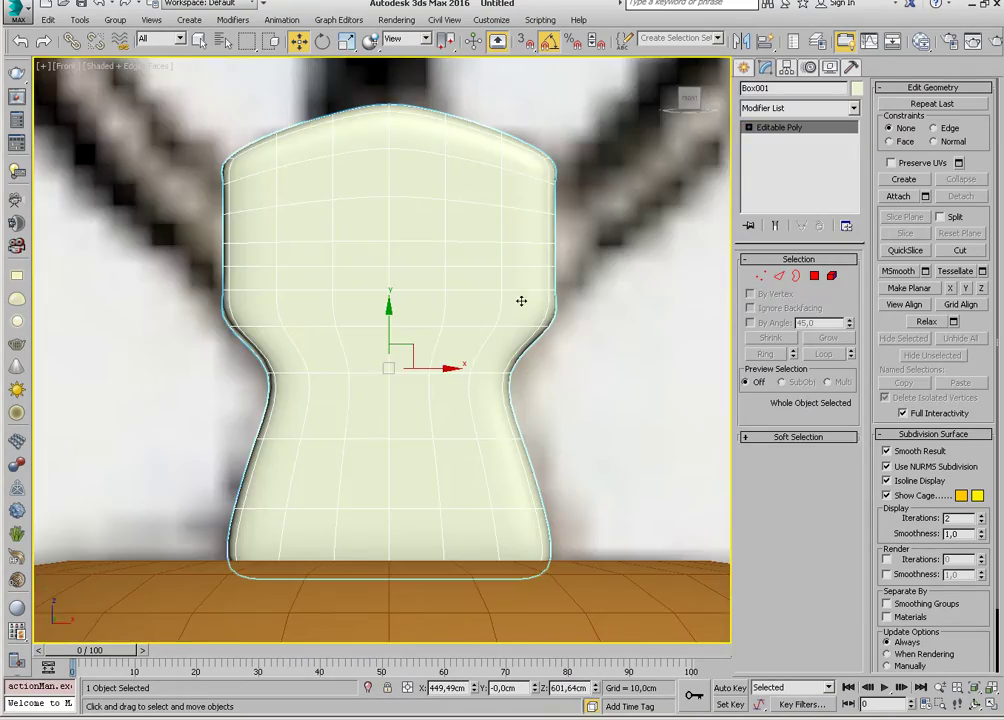
scroll(509, 377, "down", 5)
scroll(511, 366, "down", 3)
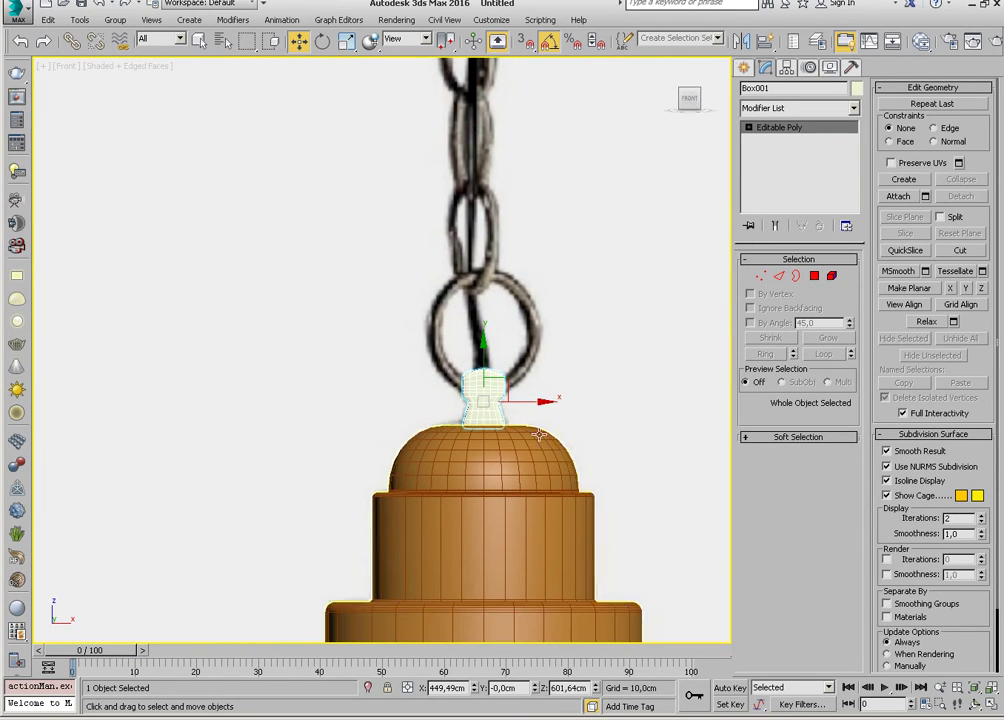
left_click(743, 68)
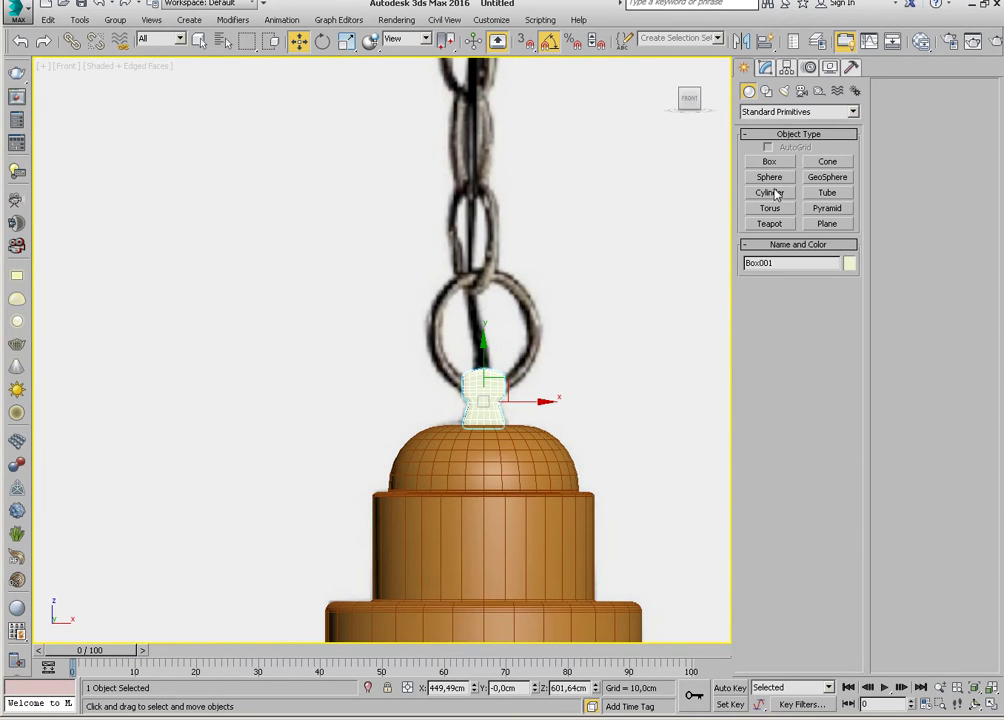
left_click(800, 111)
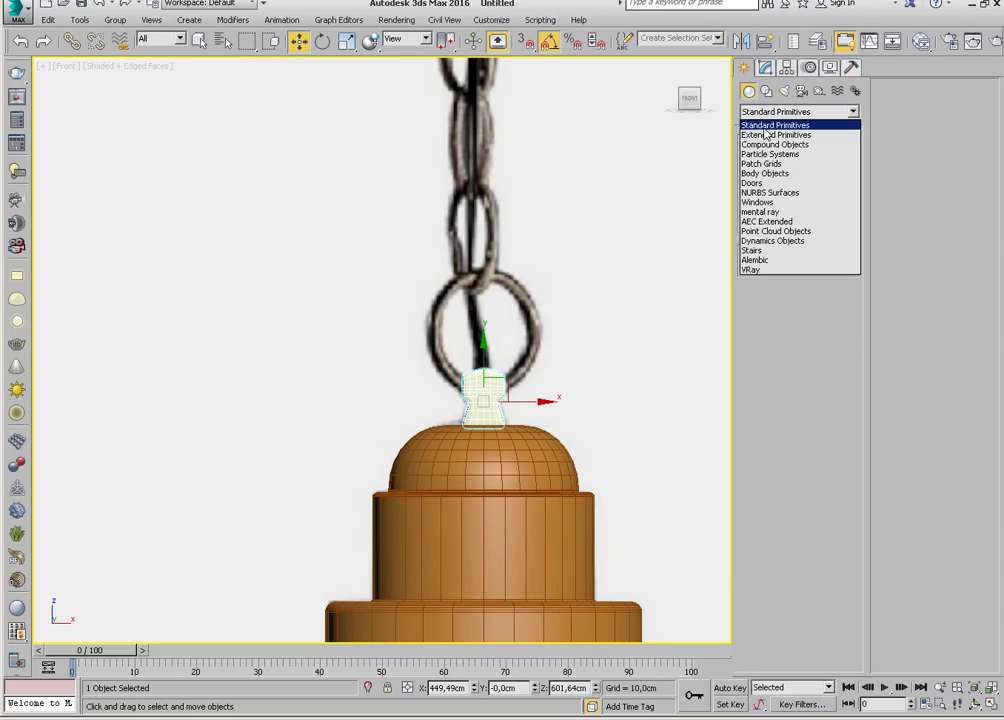
left_click(775, 123)
left_click(766, 91)
left_click(769, 189)
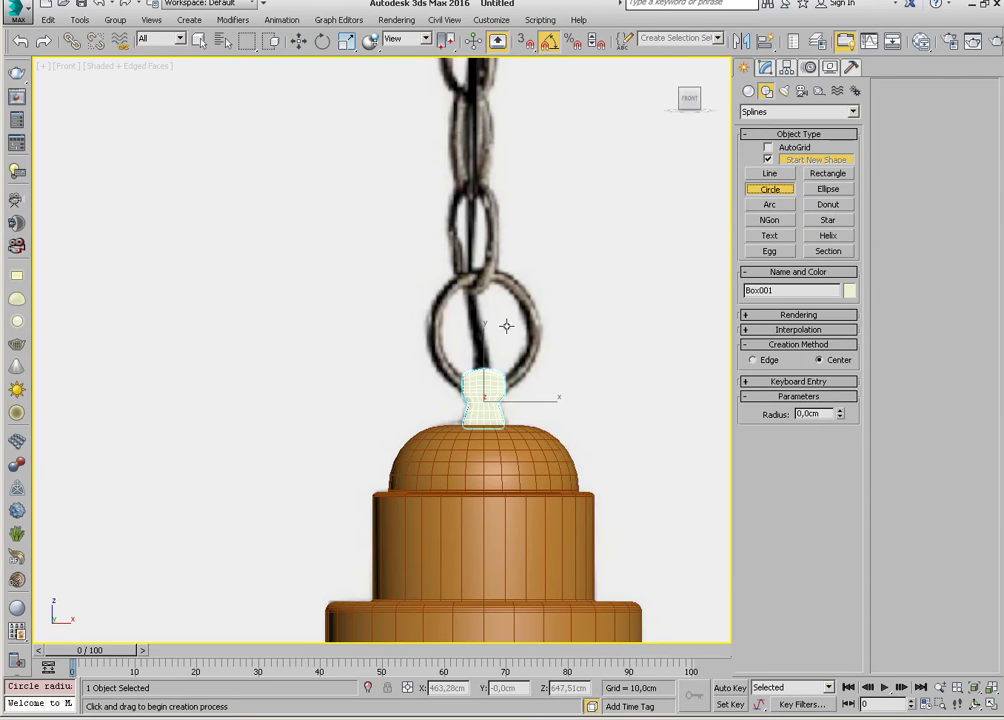
scroll(506, 327, "up", 2)
scroll(470, 354, "up", 3)
Drag a circle of about 33.85 cm radius over the reference chain link.
left_click(444, 318)
left_click_drag(446, 322, 511, 407)
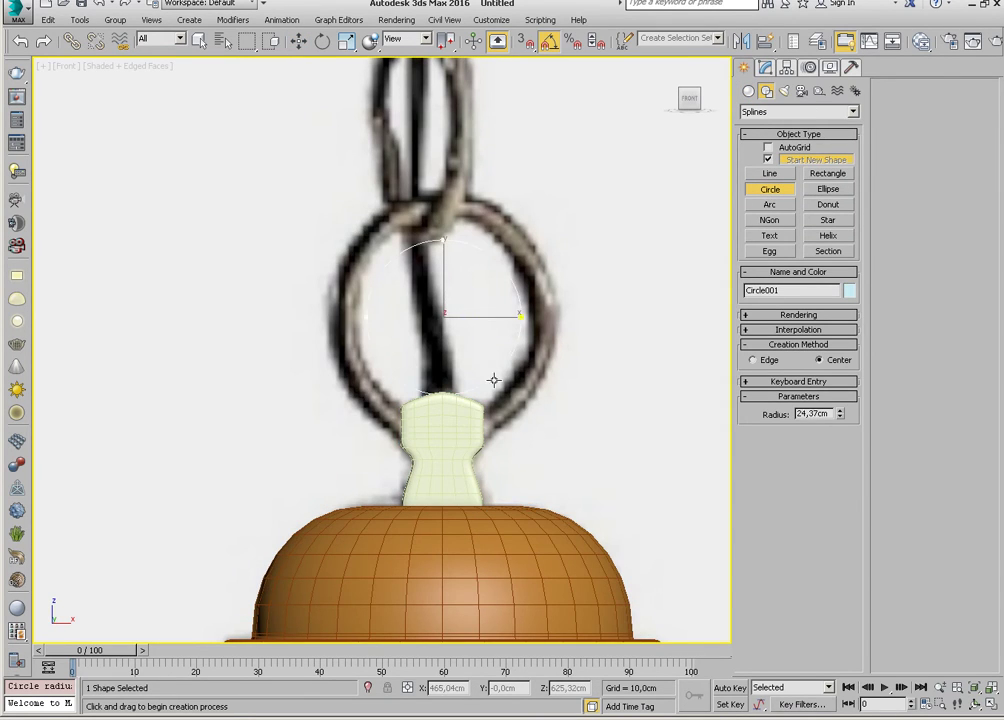
middle_click_drag(511, 407, 586, 445, "alt")
Enable Circle001 in renderer and viewport with a radial thickness of about 6.3 cm.
left_click(803, 318)
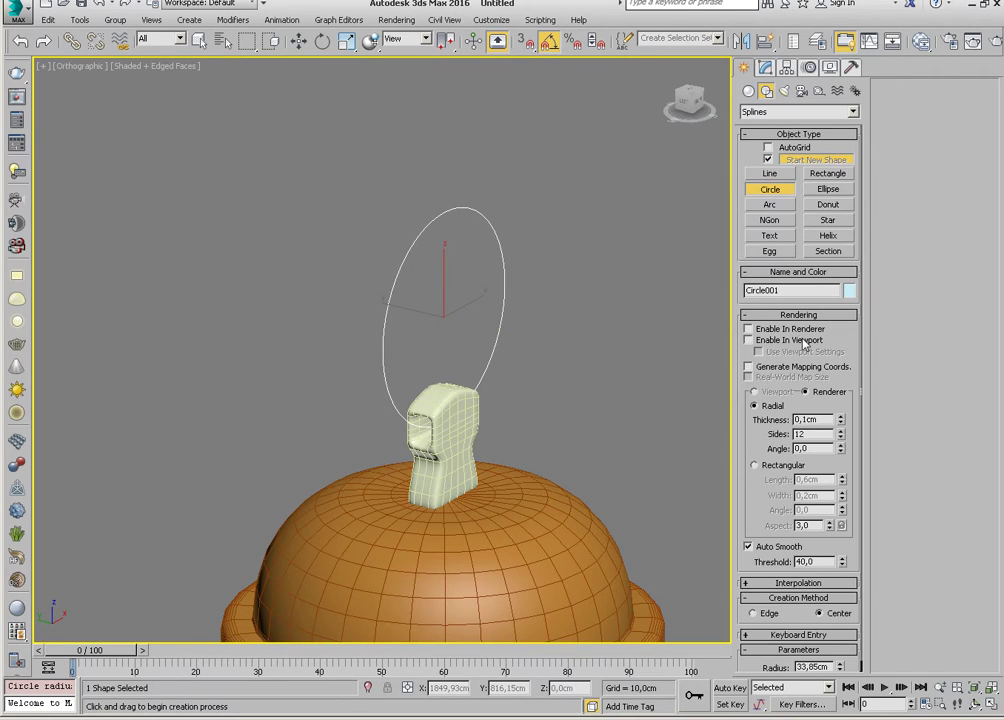
left_click(790, 329)
left_click(790, 340)
key("f")
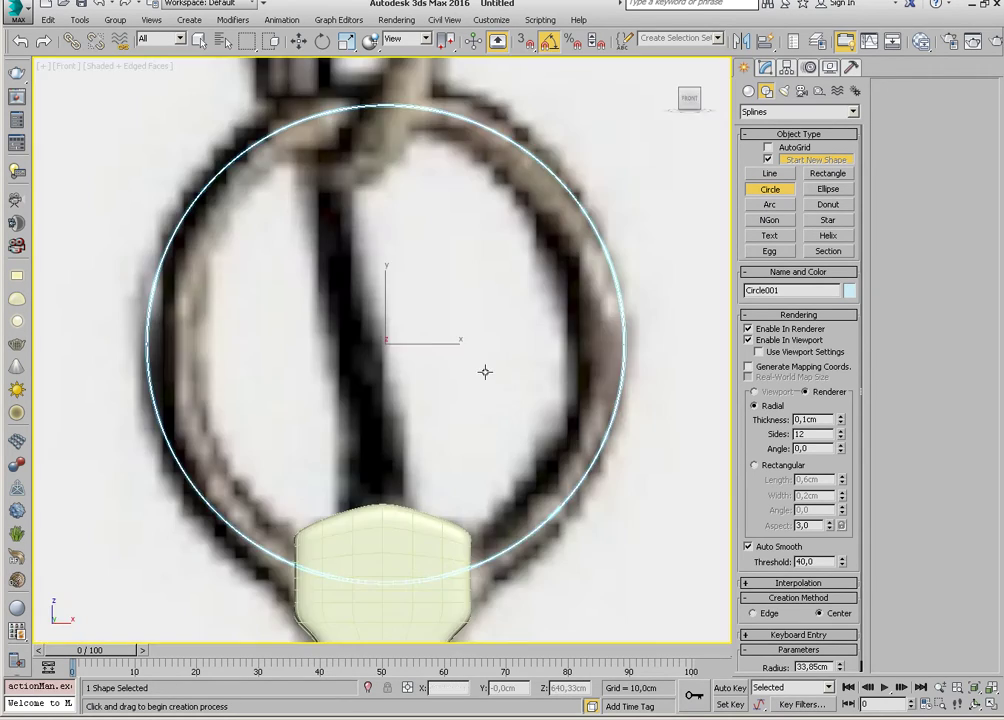
mouse_move(842, 424)
left_mouse_down()
mouse_move(869, 436)
mouse_move(158, 434)
left_mouse_up()
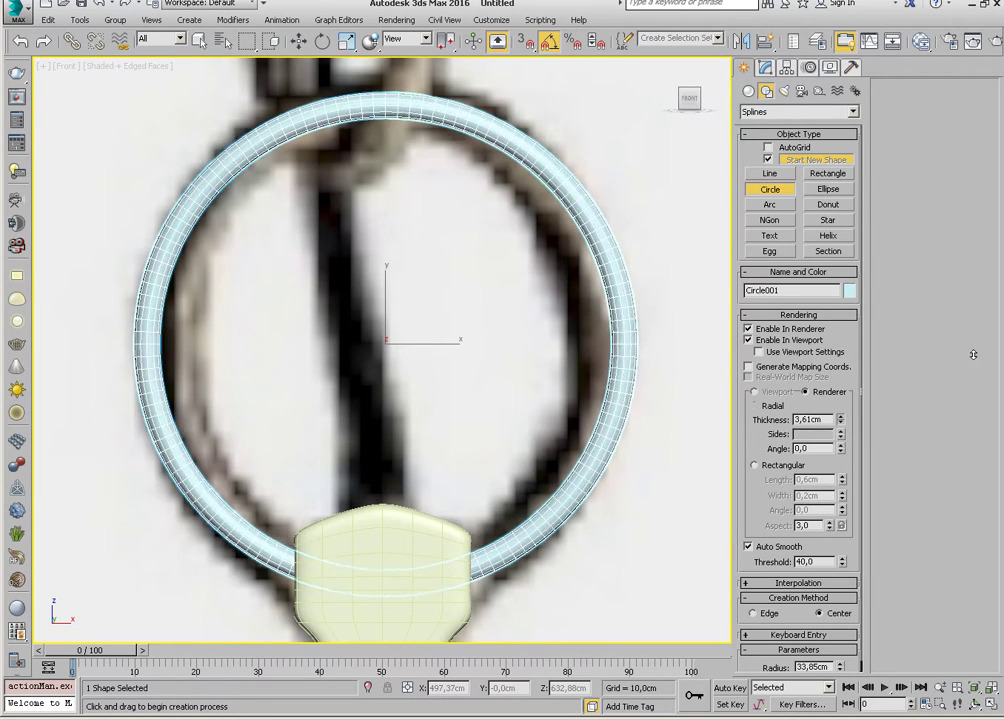
mouse_move(157, 374)
left_mouse_down()
mouse_move(287, 399)
mouse_move(291, 428)
mouse_move(340, 385)
mouse_move(356, 424)
left_mouse_up()
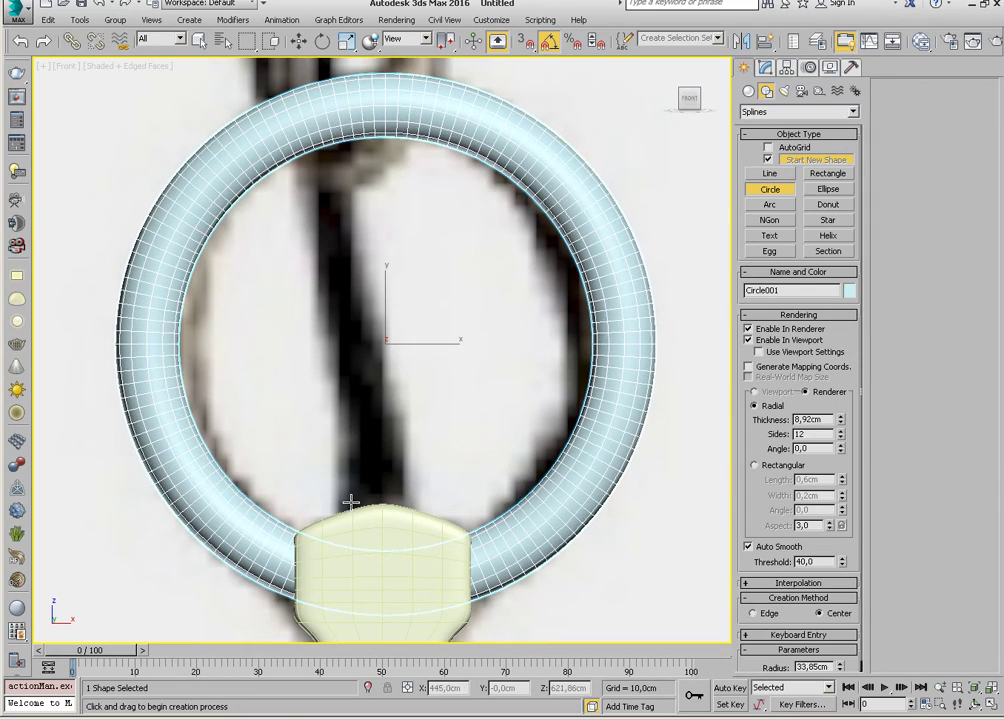
mouse_move(350, 502)
middle_mouse_down("alt")
mouse_move(397, 632)
mouse_move(392, 587)
mouse_move(724, 481)
middle_mouse_up("alt")
scroll(392, 587, "up", 3)
scroll(376, 500, "up", 3)
left_click_drag(843, 426, 841, 436)
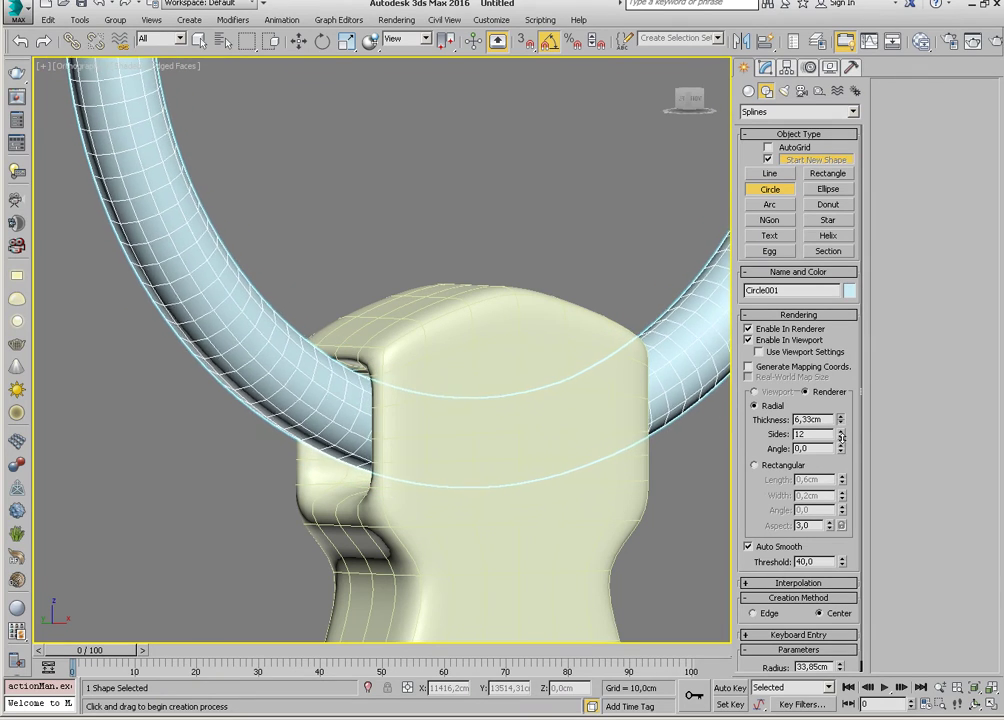
Convert the Circle001 ring to an editable poly in the Front view.
middle_click_drag(479, 415, 521, 428, "alt")
key("f")
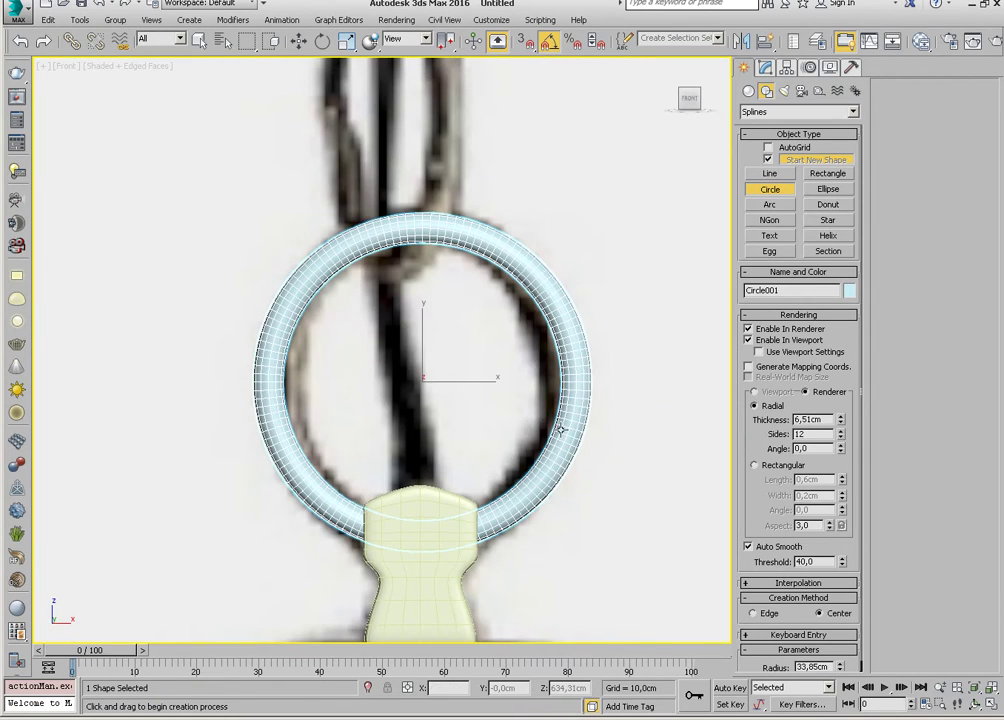
right_click(560, 428)
right_click(537, 465)
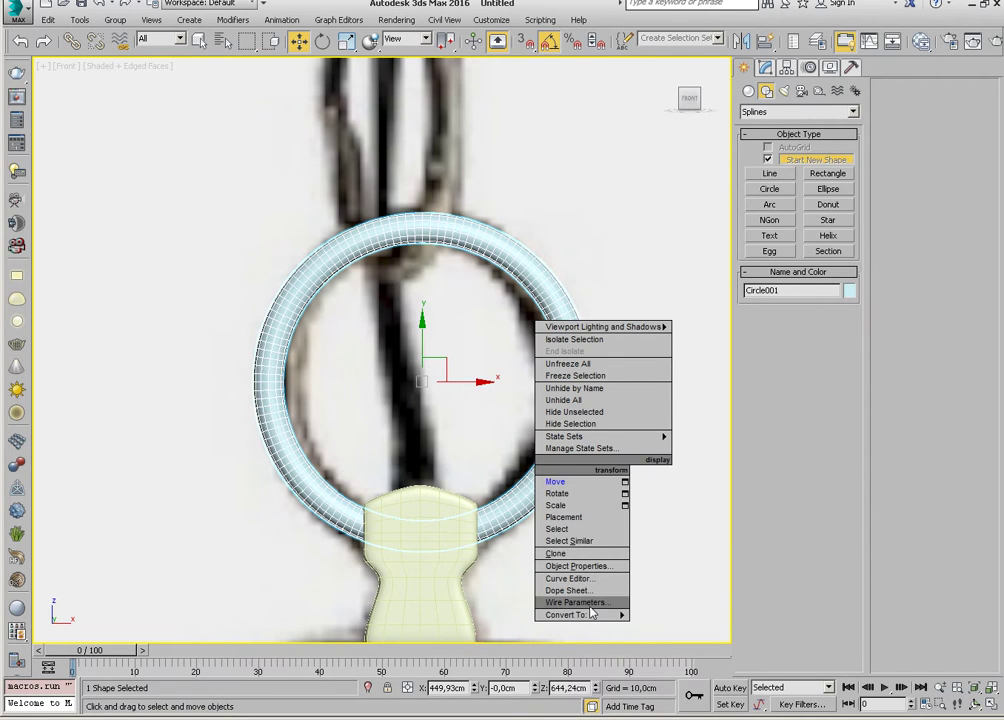
mouse_move(570, 614)
left_click(672, 640)
Scale the ring to roughly 101 × 95% and nudge it down onto the chain link.
key("r")
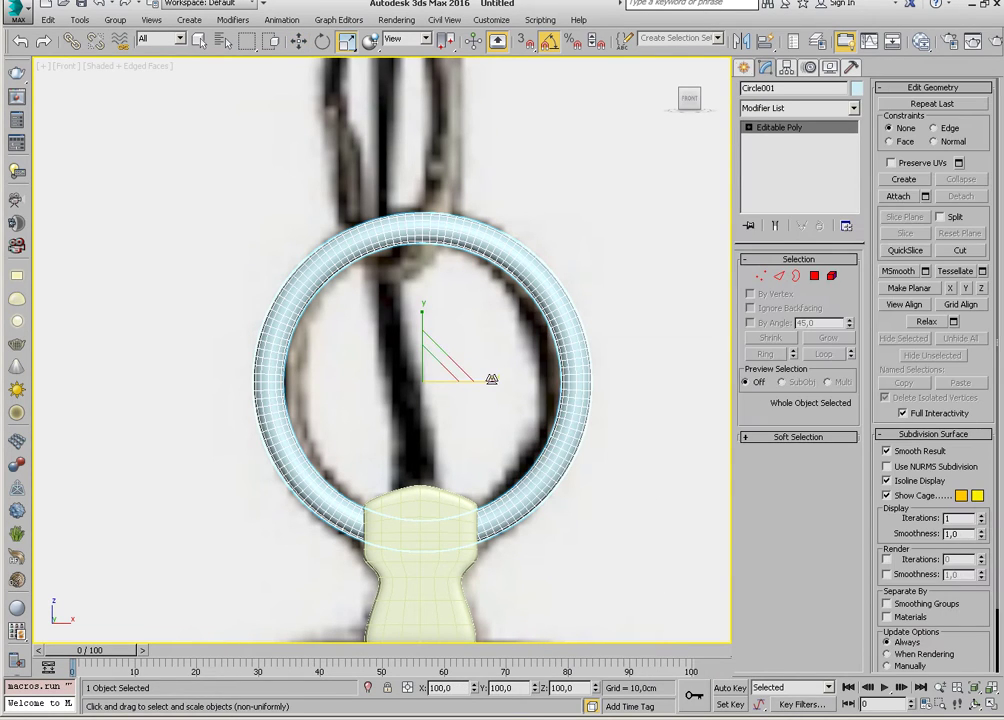
left_click_drag(486, 382, 455, 364)
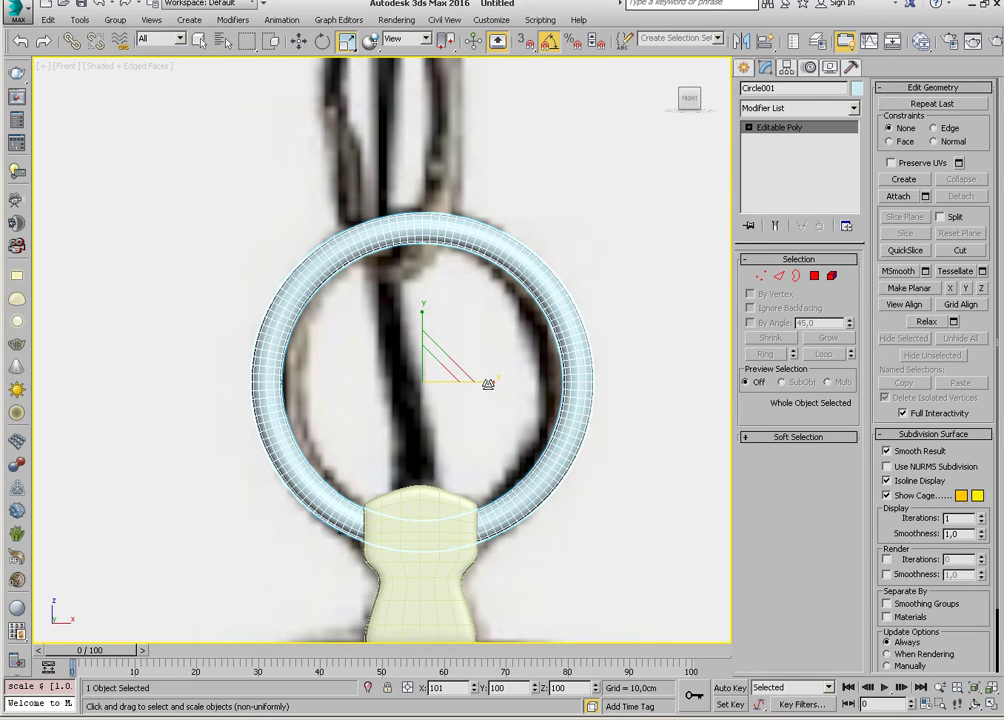
left_click_drag(419, 329, 420, 336)
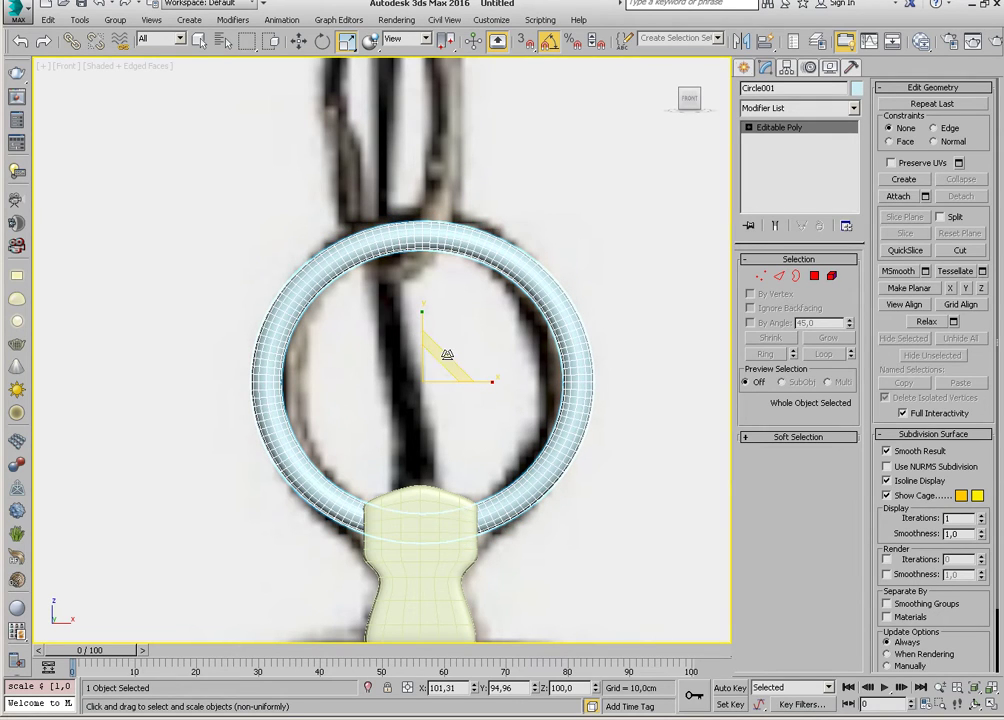
left_click_drag(477, 382, 468, 380)
key("w")
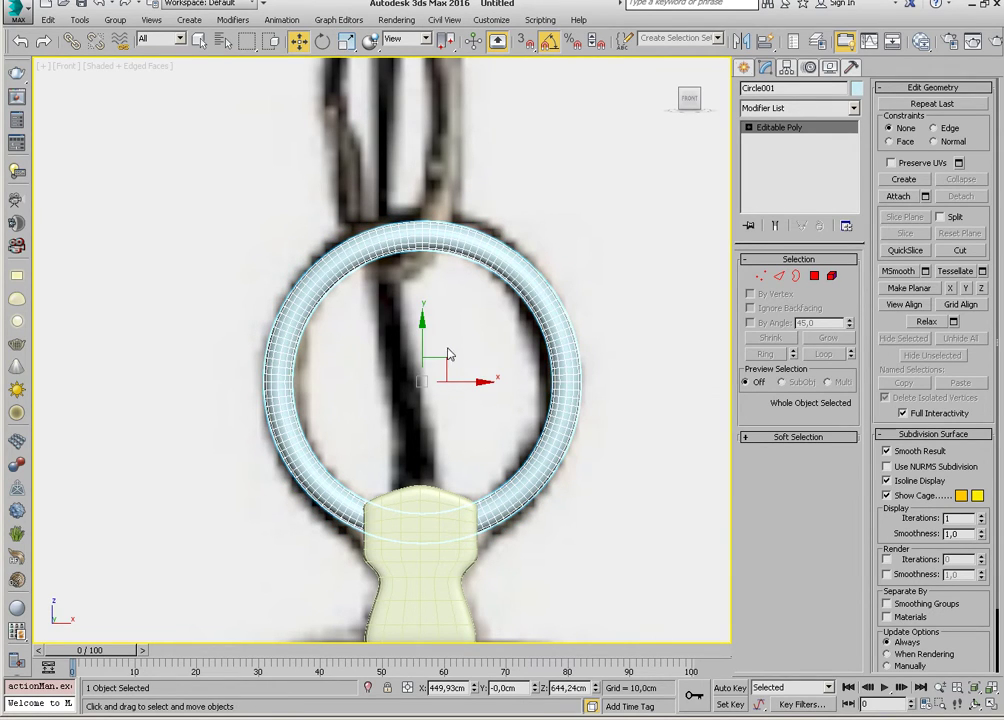
left_click_drag(421, 338, 419, 342)
middle_click_drag(419, 342, 447, 363, "alt")
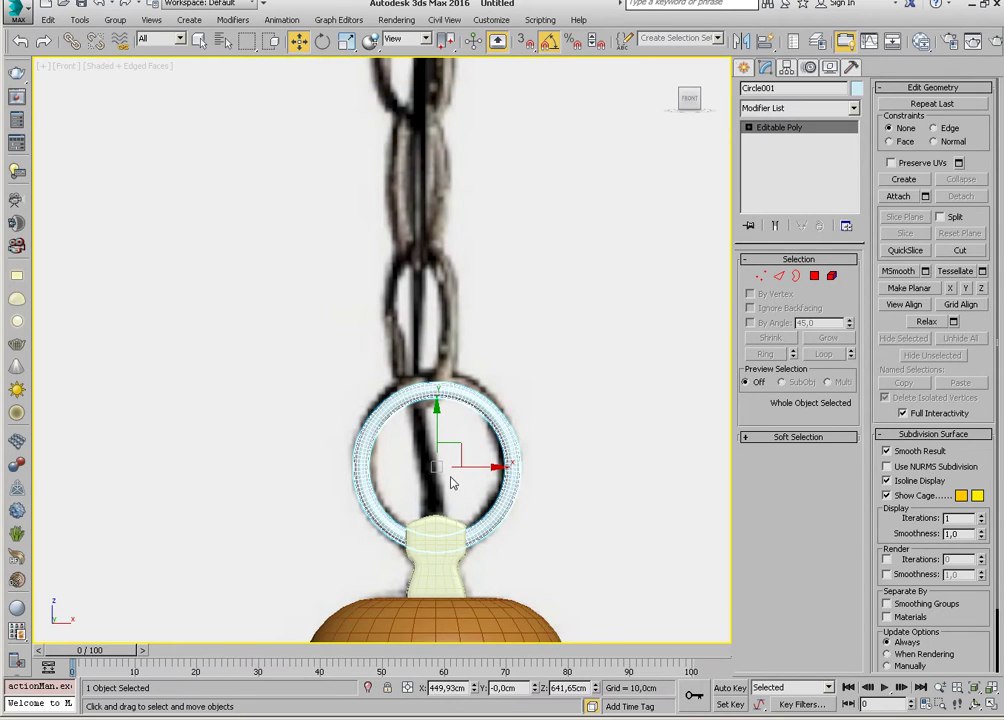
Create a Standard Primitives torus around the next chain link (about 25.46 cm radius, 4.02 cm tube).
left_click(746, 69)
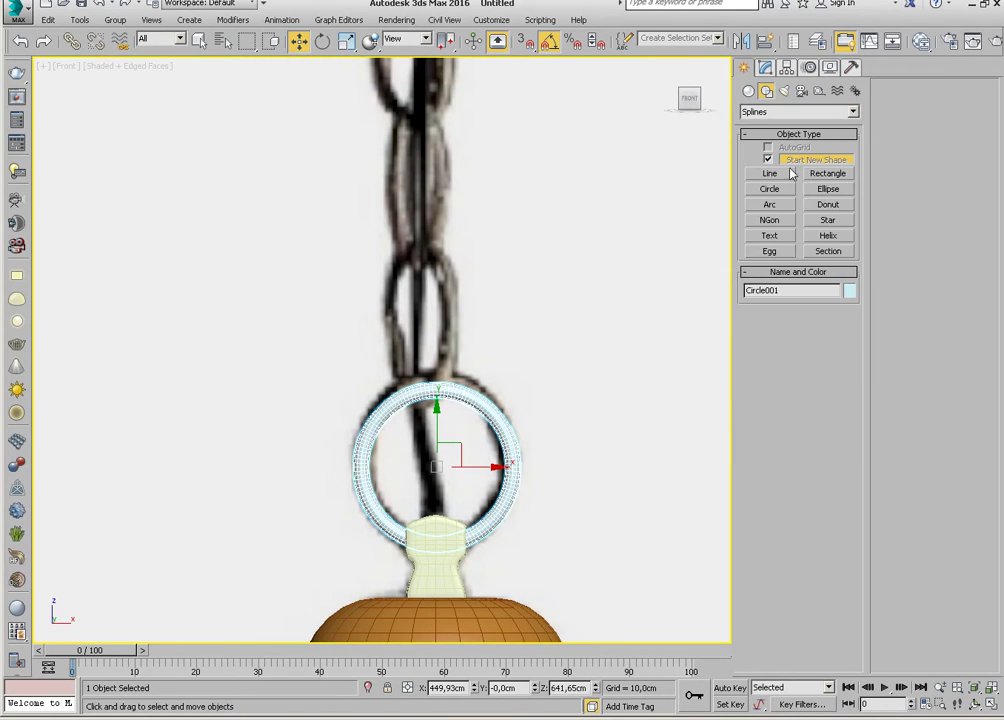
left_click(770, 111)
left_click(765, 125)
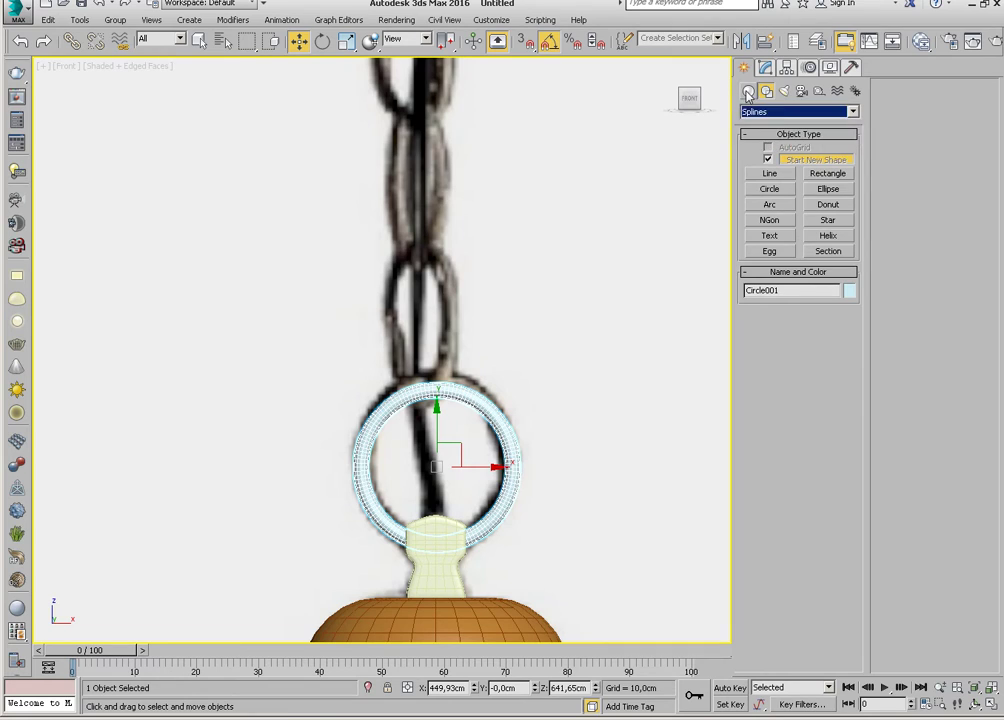
left_click(749, 91)
left_click(754, 112)
left_click(756, 125)
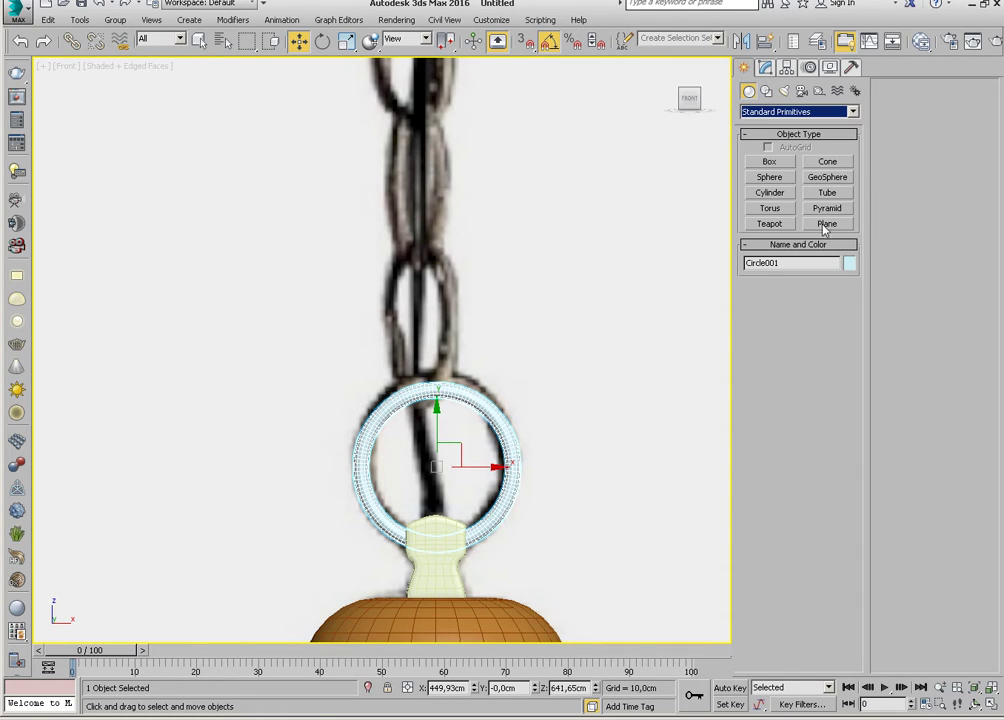
left_click(770, 208)
middle_click_drag(493, 298, 480, 315)
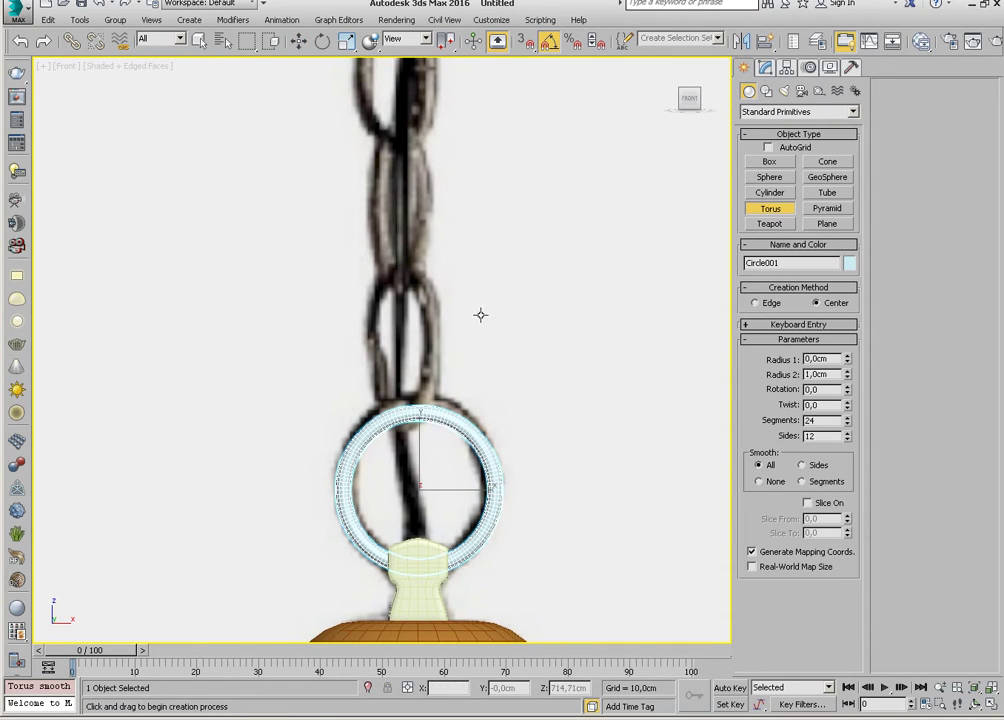
left_click_drag(401, 337, 437, 398)
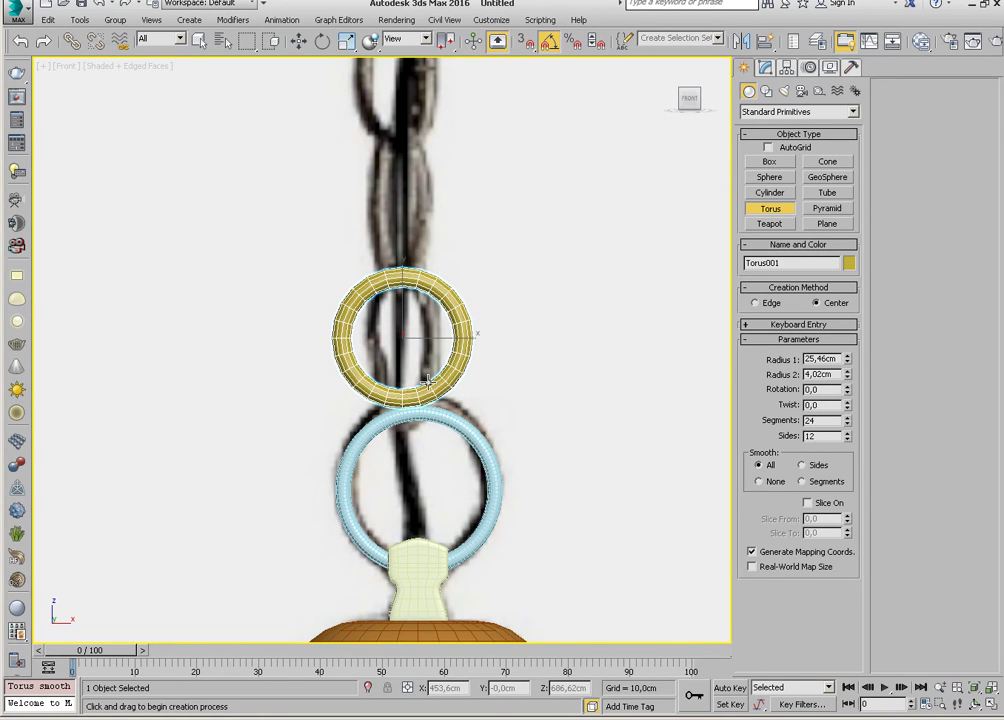
left_click(478, 366)
Non-uniformly scale the torus to X 54 and Y 71, squashing it into a narrow oval.
key("w")
key("r")
left_click_drag(460, 343, 414, 344)
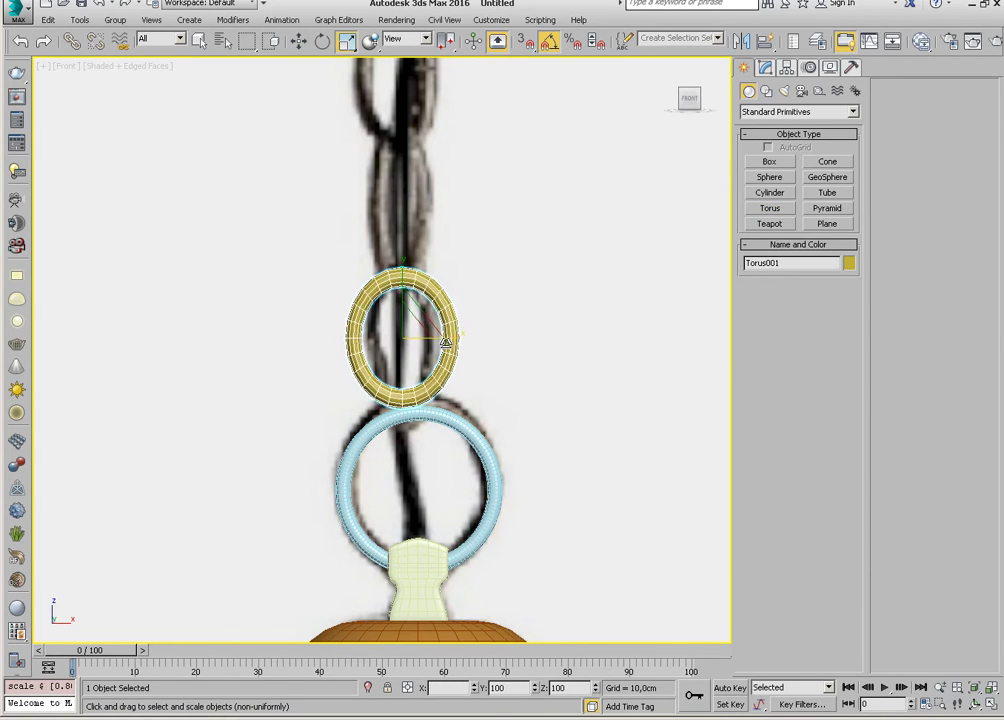
mouse_move(413, 344)
middle_mouse_down("alt")
mouse_move(432, 383)
mouse_move(506, 410)
mouse_move(411, 349)
middle_mouse_up("alt")
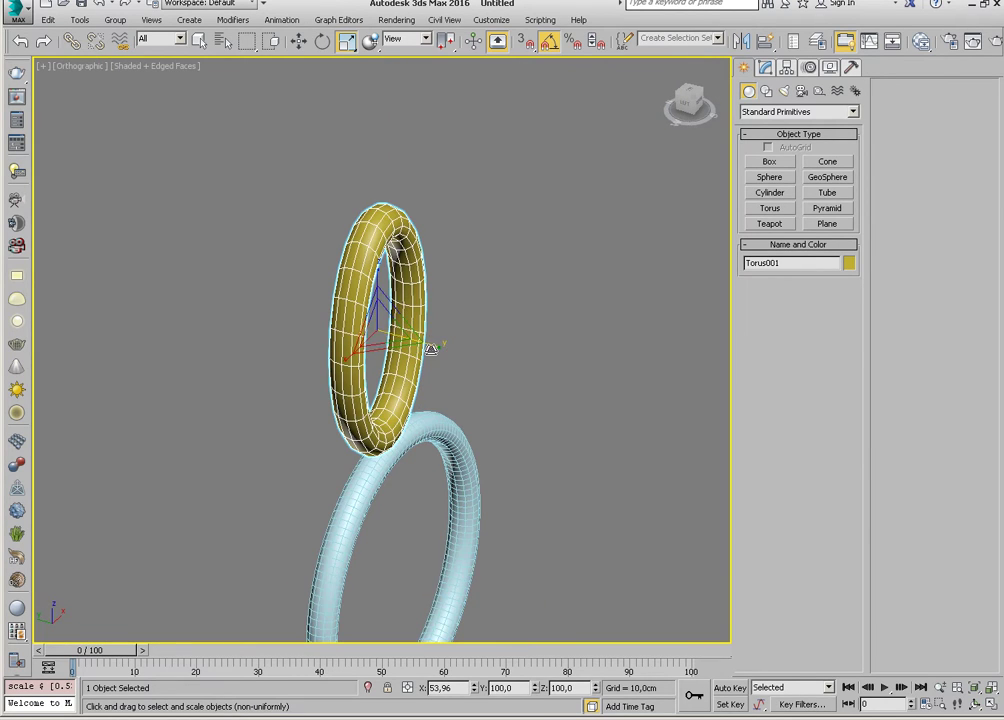
left_click_drag(411, 349, 411, 346)
Convert the oval torus to an editable poly from the front view.
key("f")
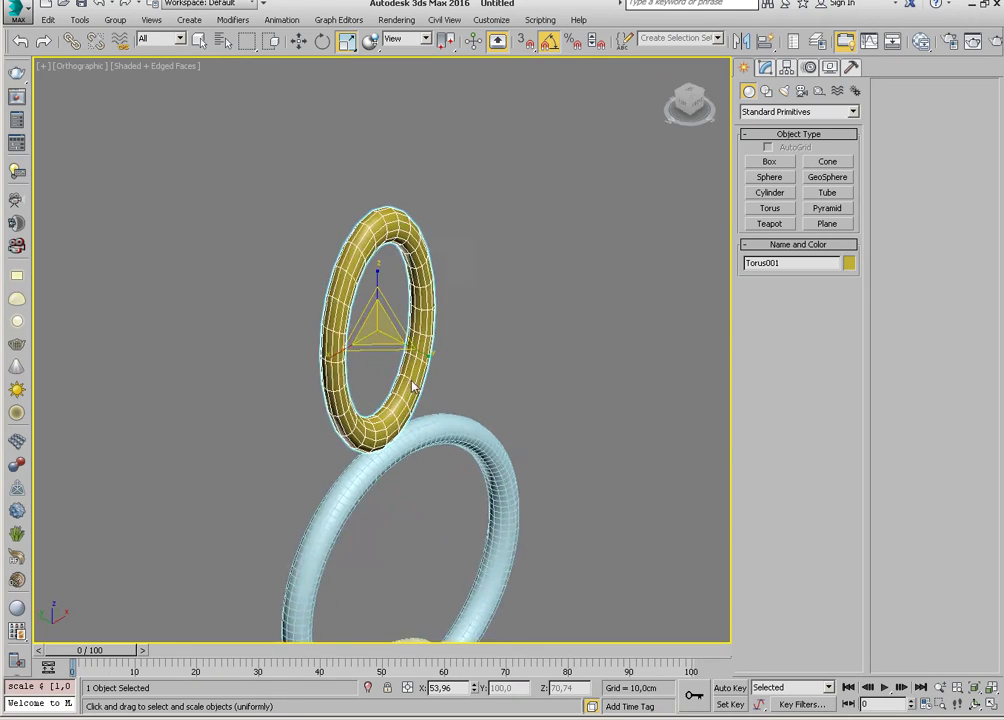
scroll(372, 381, "up", 5)
scroll(473, 381, "down", 2)
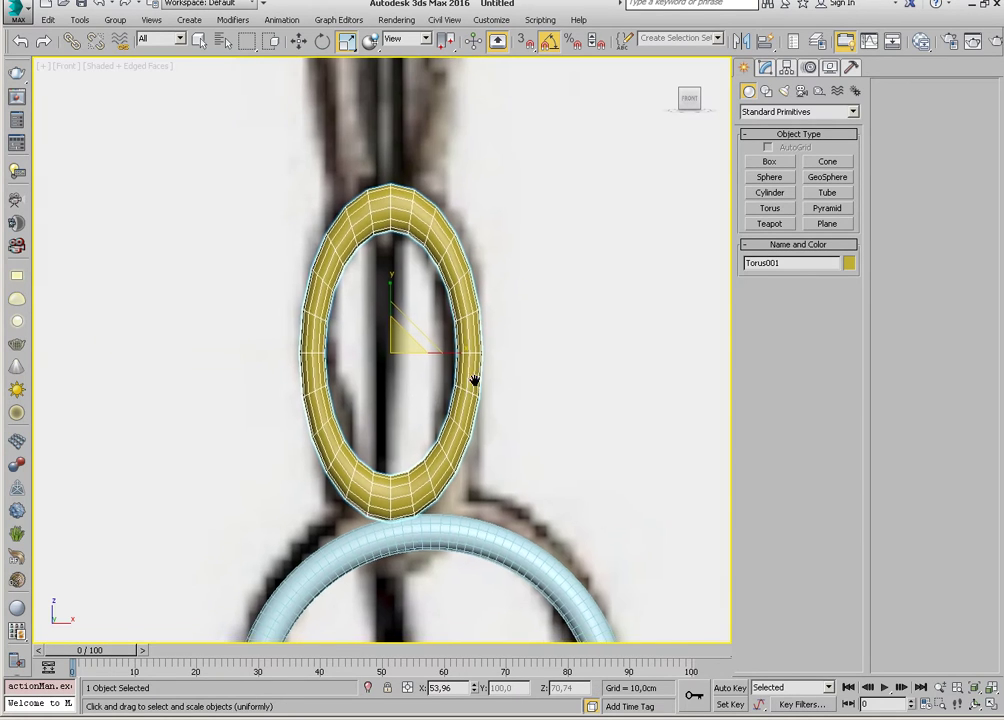
scroll(470, 381, "down", 2)
right_click(459, 389)
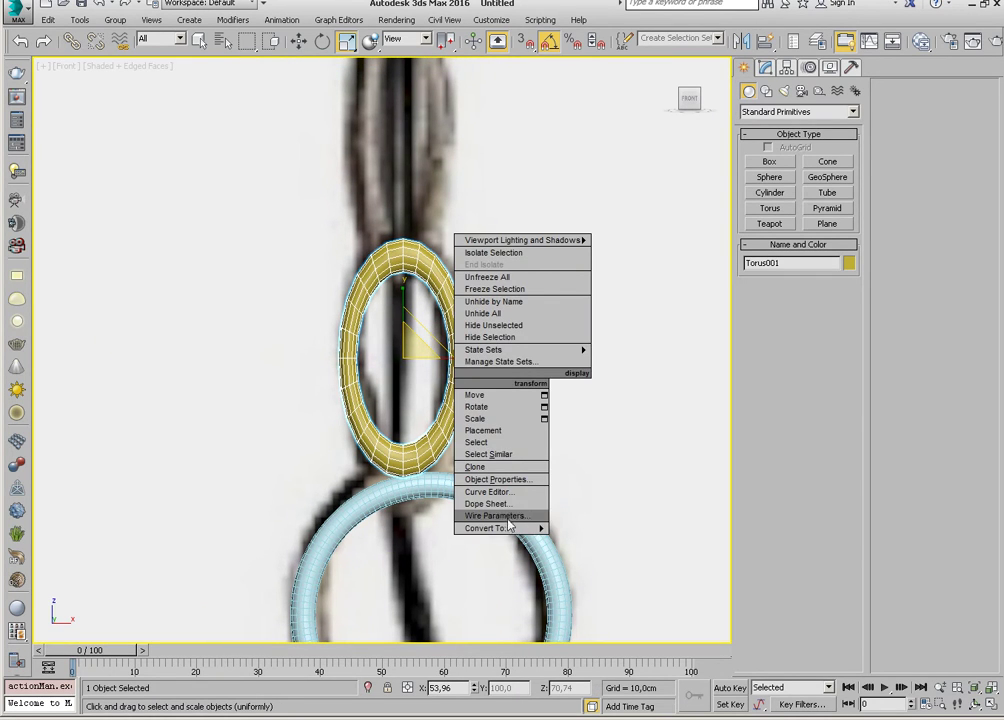
left_click(592, 540)
scroll(478, 396, "up", 4)
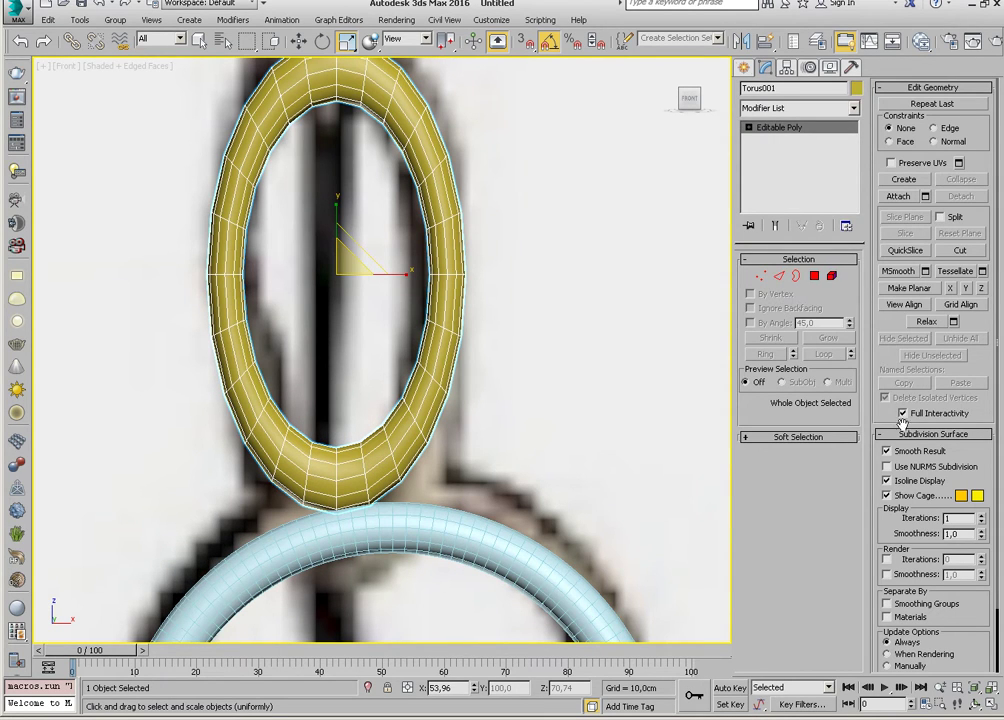
Leave Use NURMS Subdivision unchecked on the torus and frame the link with the ring and base.
left_click(910, 471)
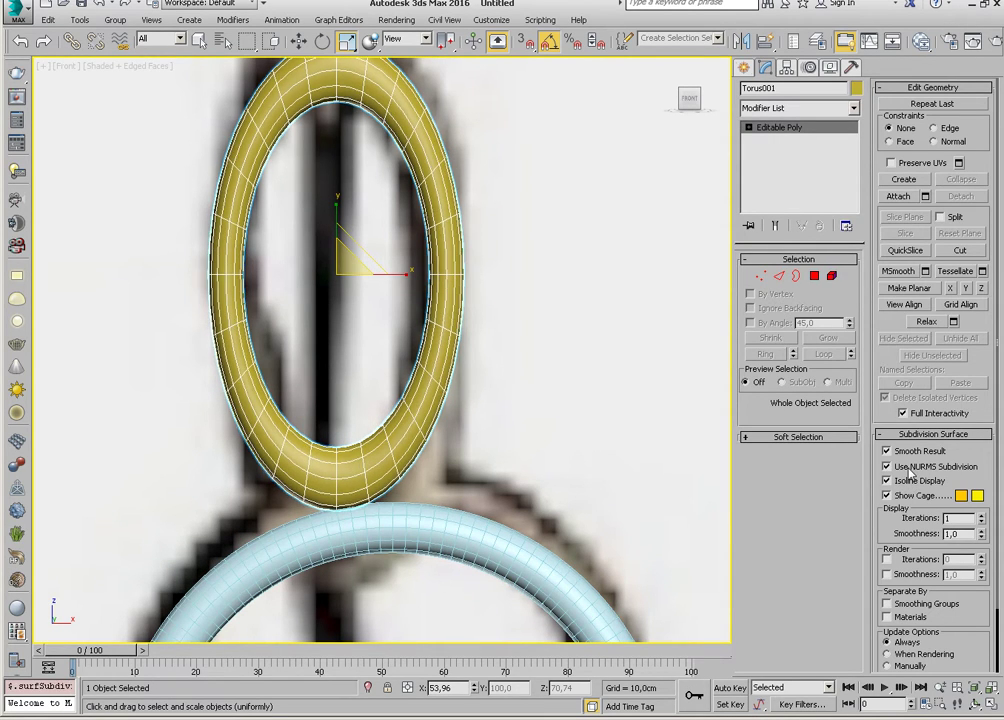
left_click(937, 471)
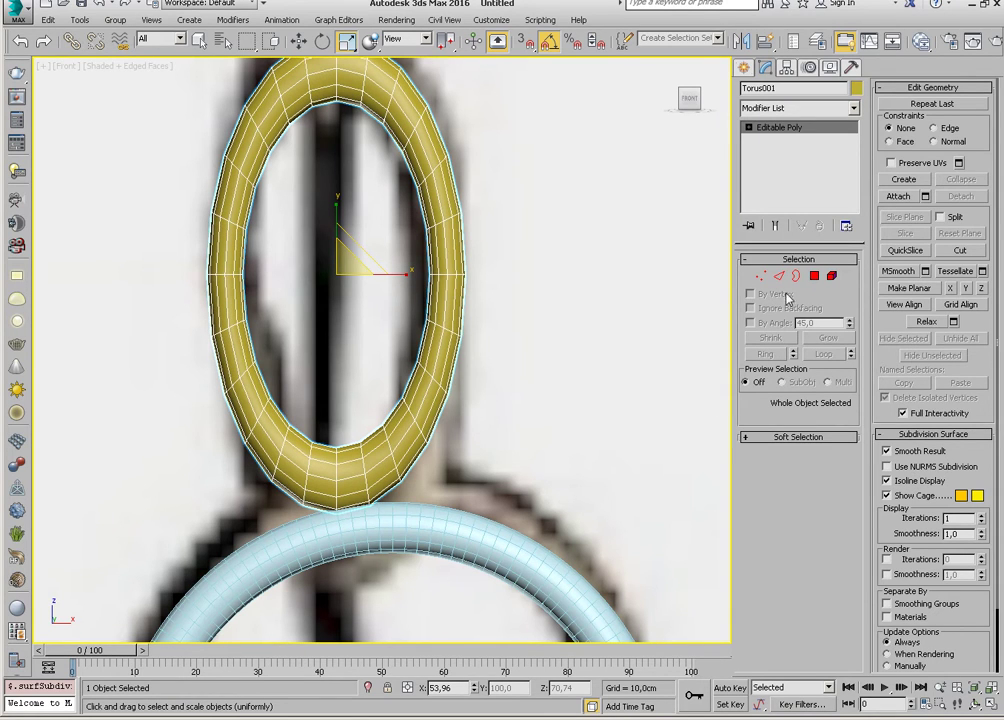
scroll(446, 290, "down", 5)
scroll(464, 336, "down", 3)
mouse_move(508, 367)
middle_mouse_down("alt")
mouse_move(540, 365)
mouse_move(338, 370)
middle_mouse_up("alt")
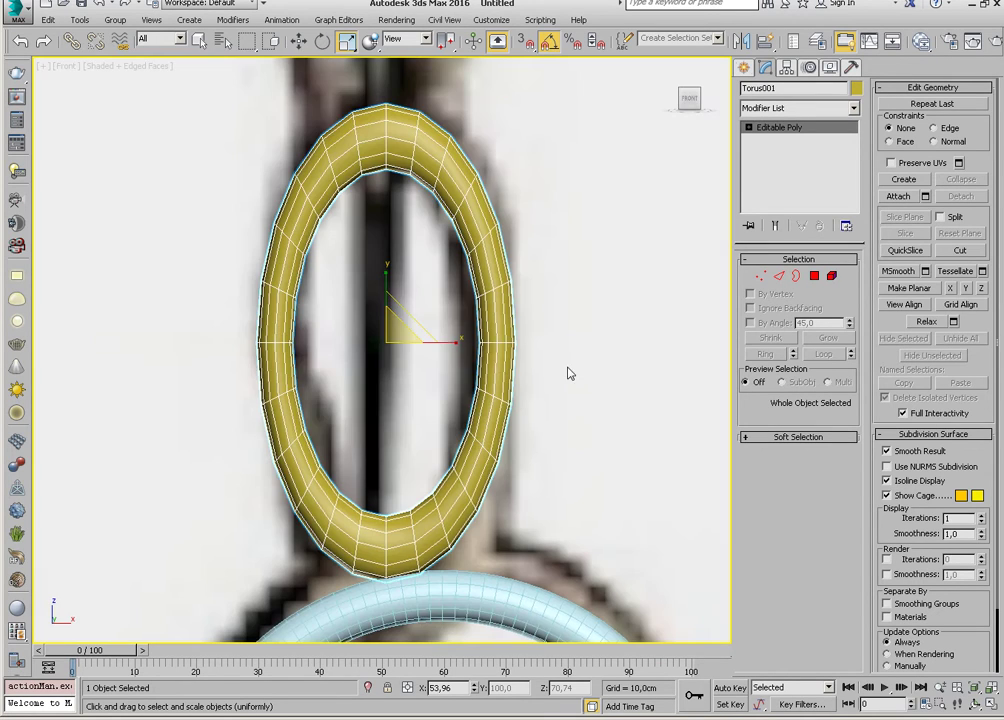
scroll(567, 373, "down", 4)
mouse_move(564, 363)
middle_mouse_down()
mouse_move(533, 365)
mouse_move(529, 317)
middle_mouse_up()
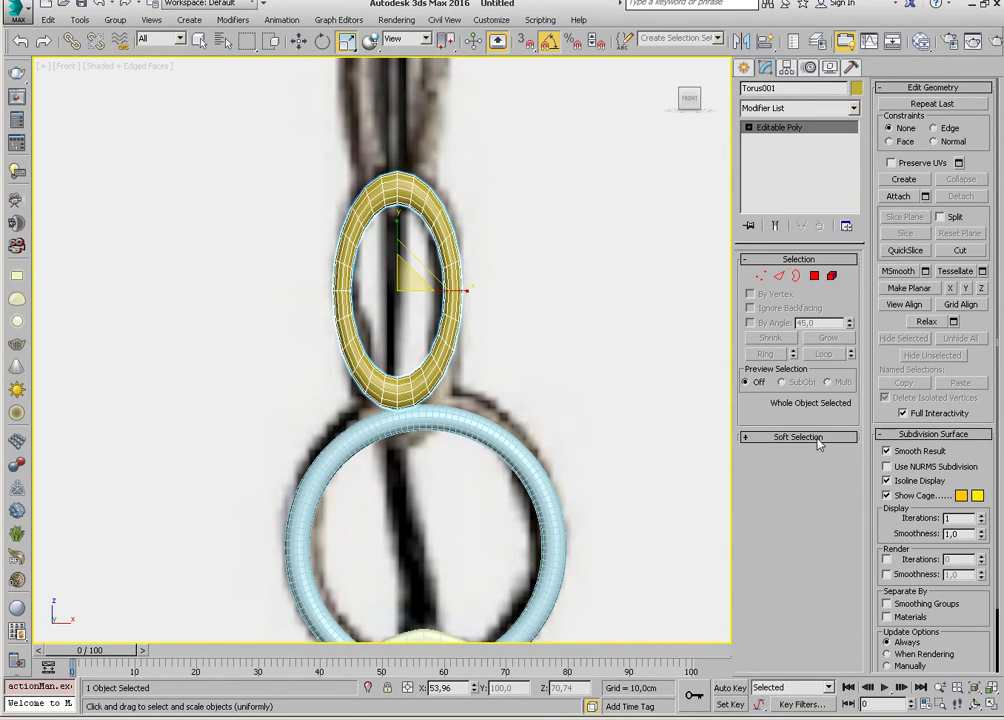
At Vertex level, QuickSlice a new loop across the side of the torus.
left_click(762, 276)
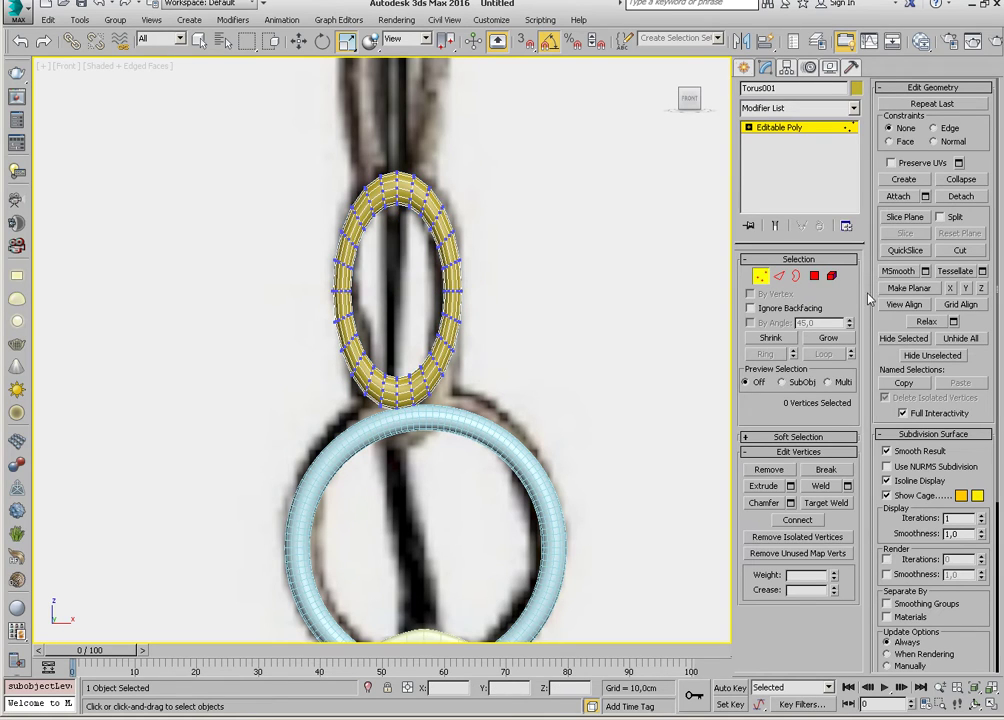
scroll(573, 319, "up", 3)
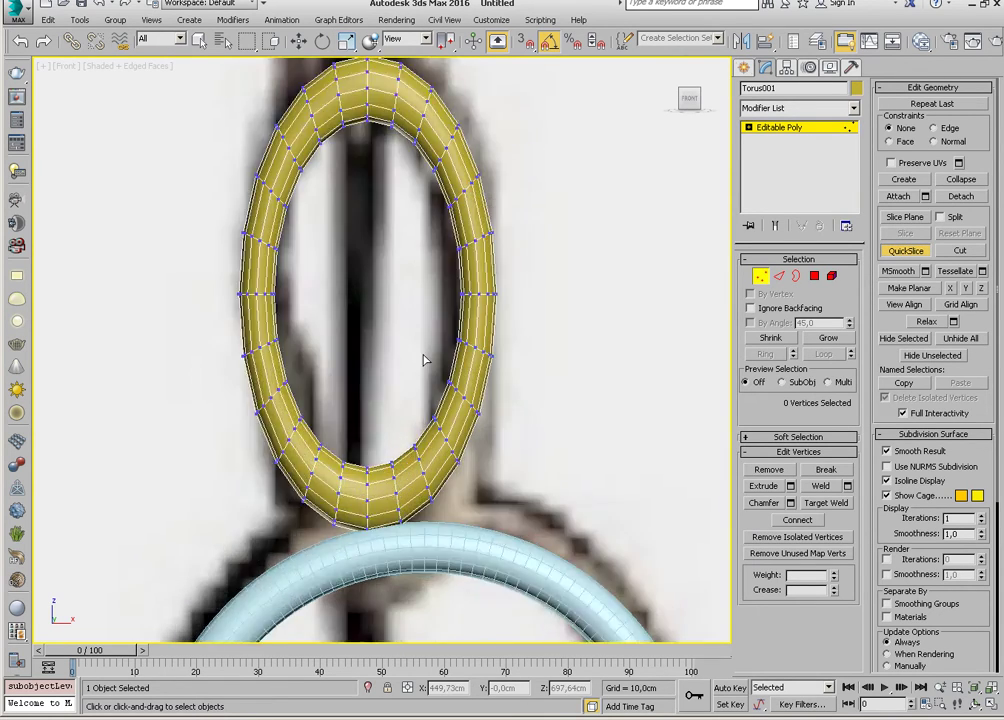
scroll(475, 325, "up", 4)
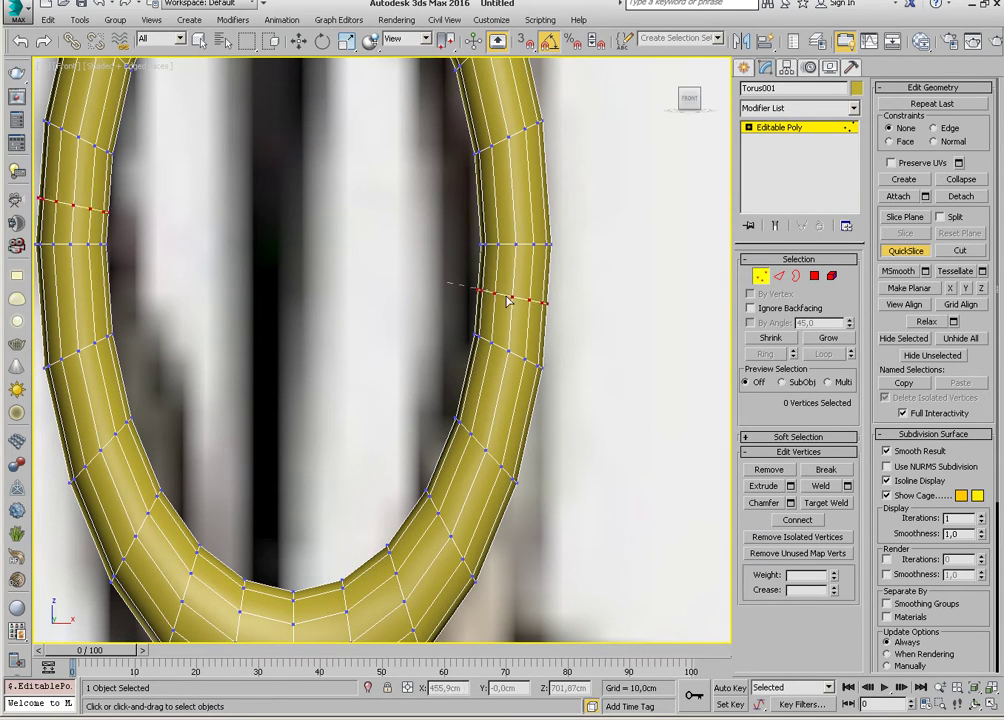
left_click(453, 303)
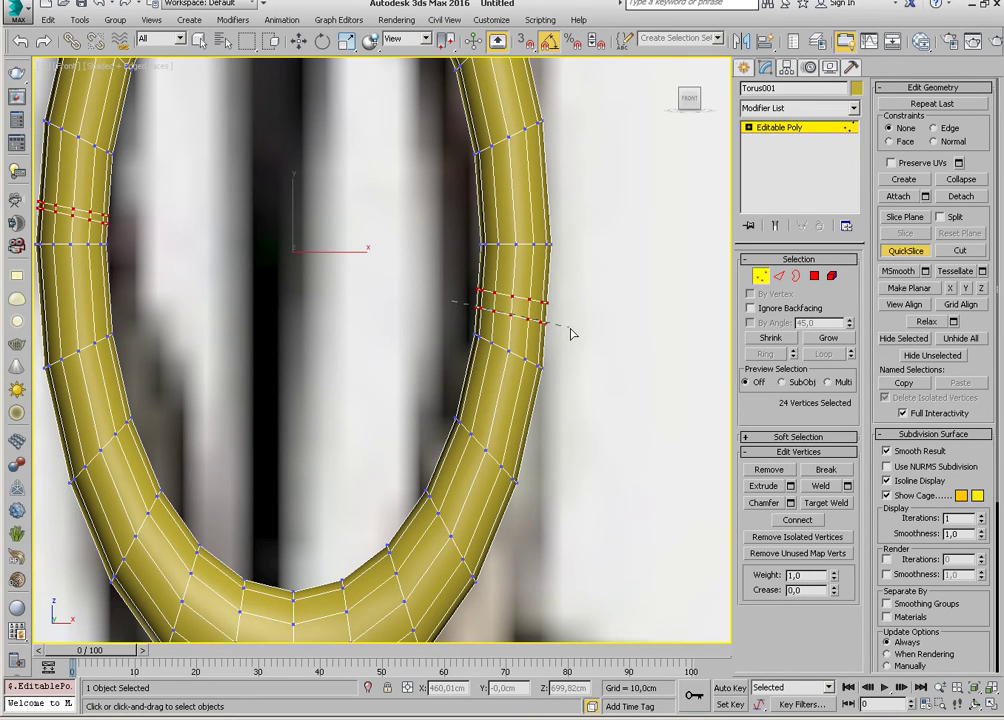
At Polygon level, Ring-select the 12 polygons around the tube and delete them.
left_click(814, 275)
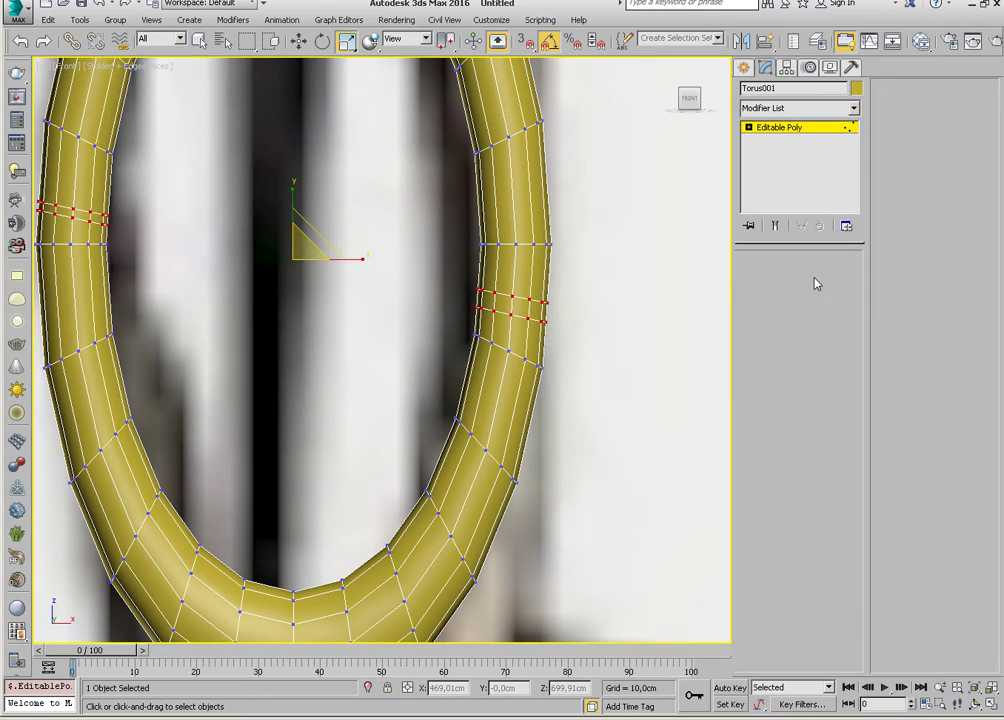
scroll(482, 333, "up", 3)
scroll(482, 333, "up", 3)
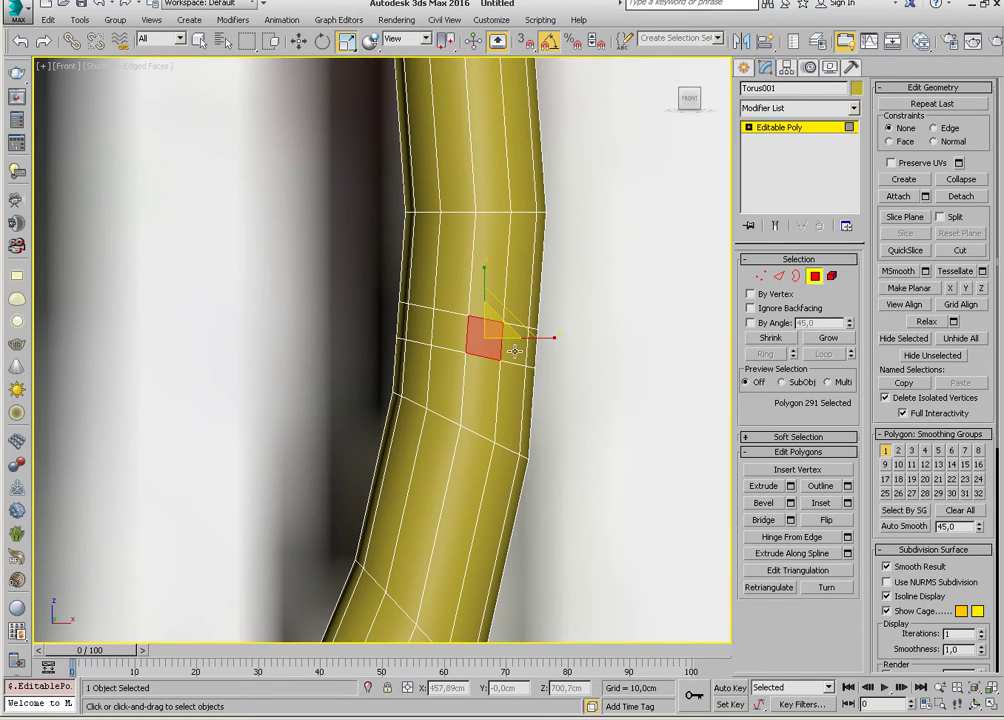
left_click(515, 352, "shift")
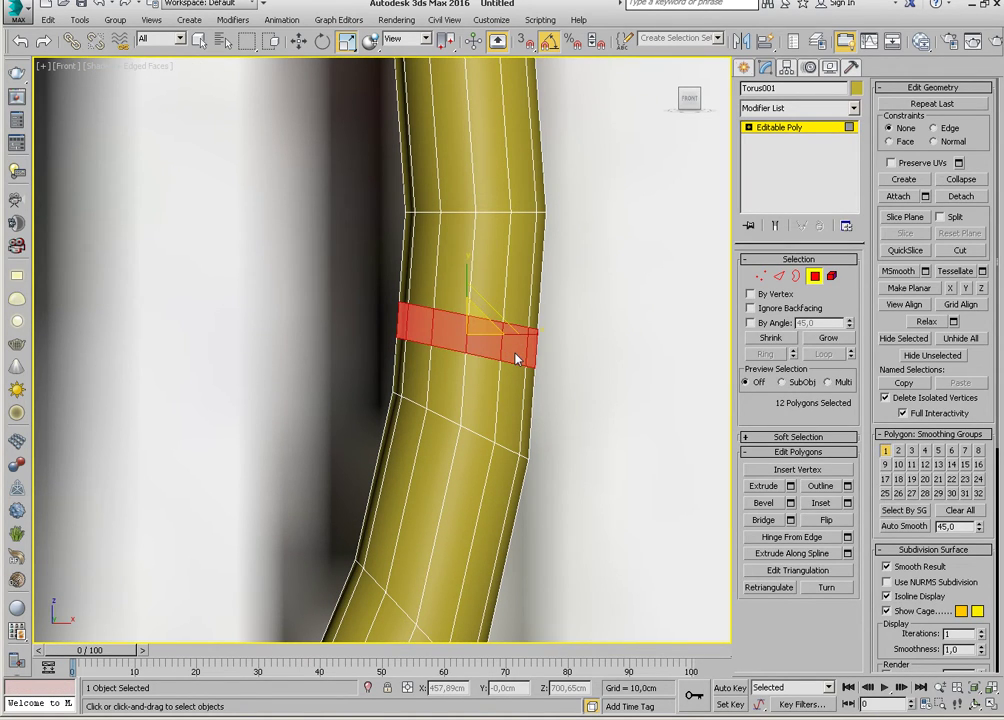
key("Delete")
scroll(506, 368, "down", 5)
Check the open borders around the new gap in the link.
middle_click_drag(506, 368, 778, 330, "alt")
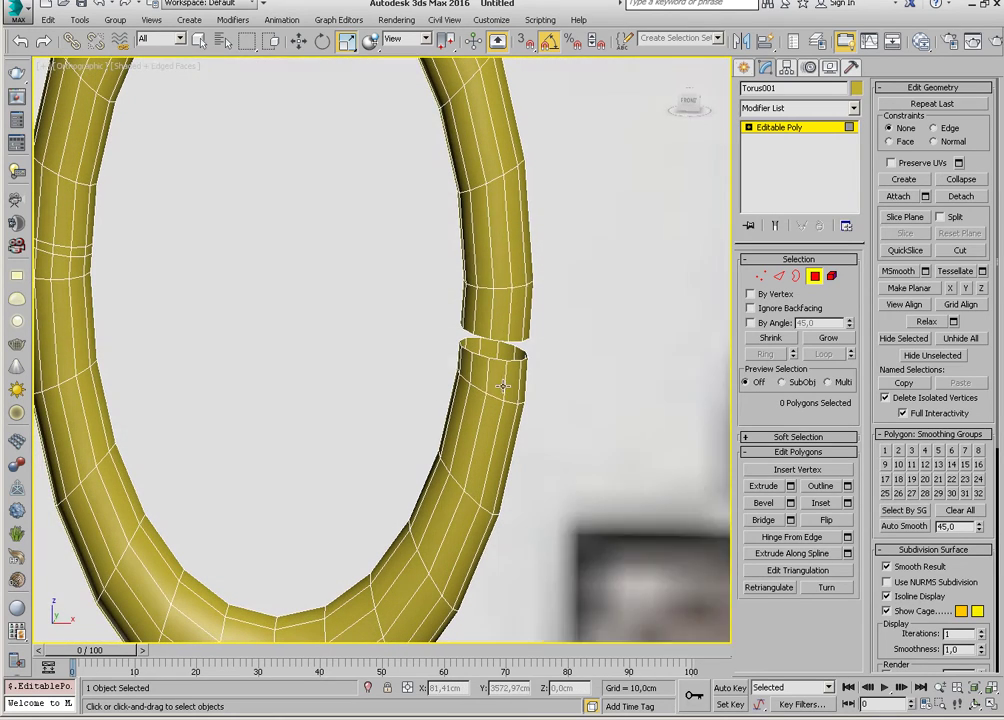
left_click(797, 277)
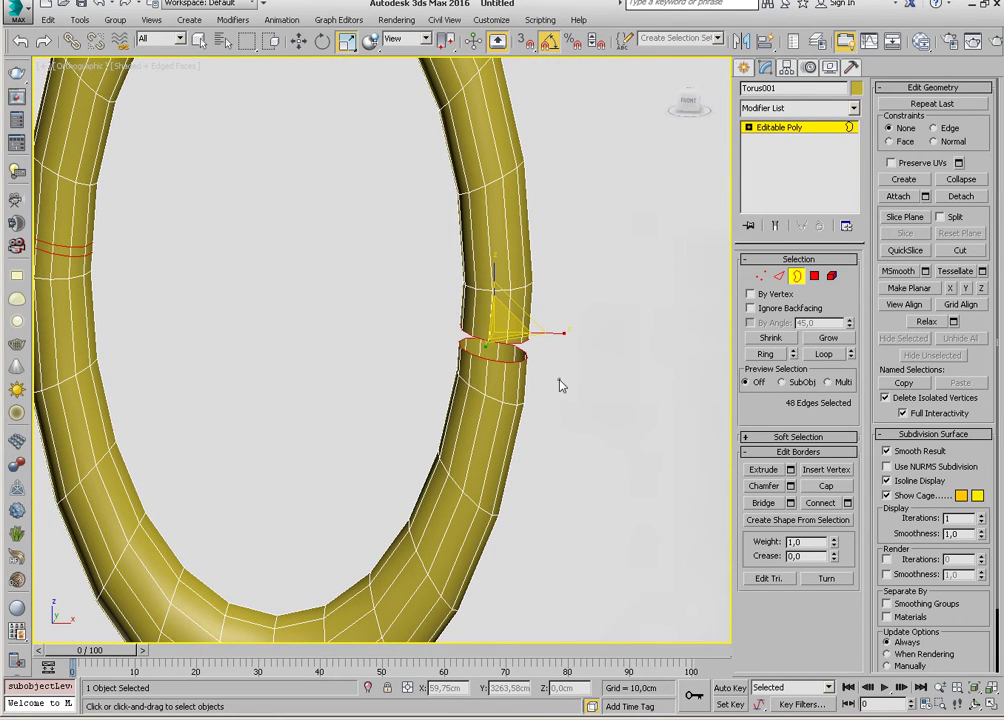
left_click(545, 368)
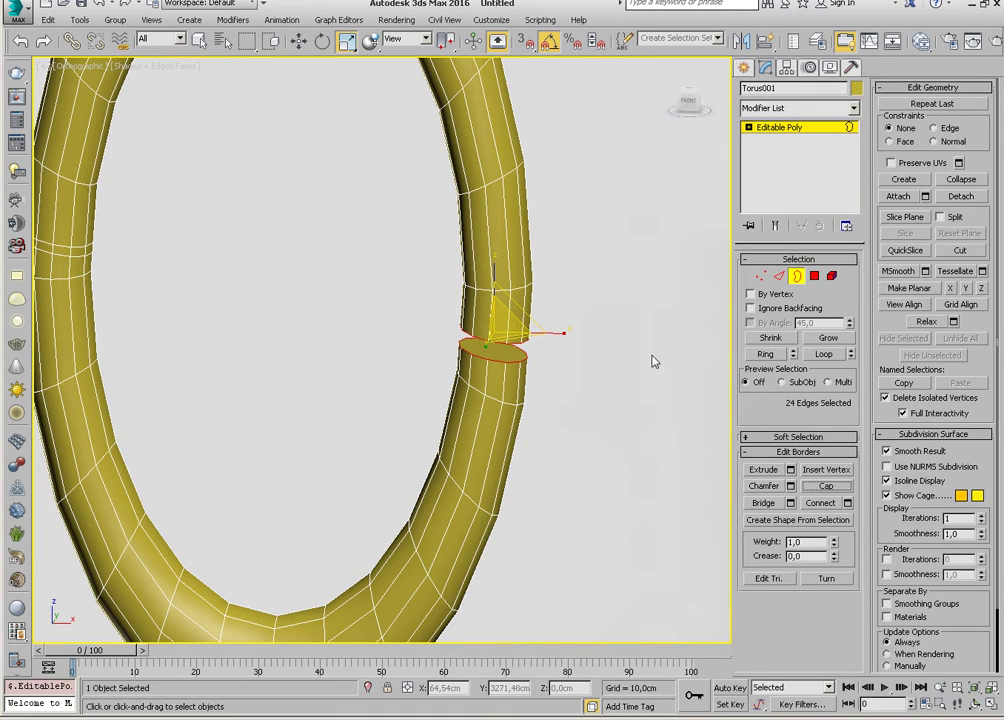
scroll(571, 392, "down", 3)
scroll(533, 397, "down", 3)
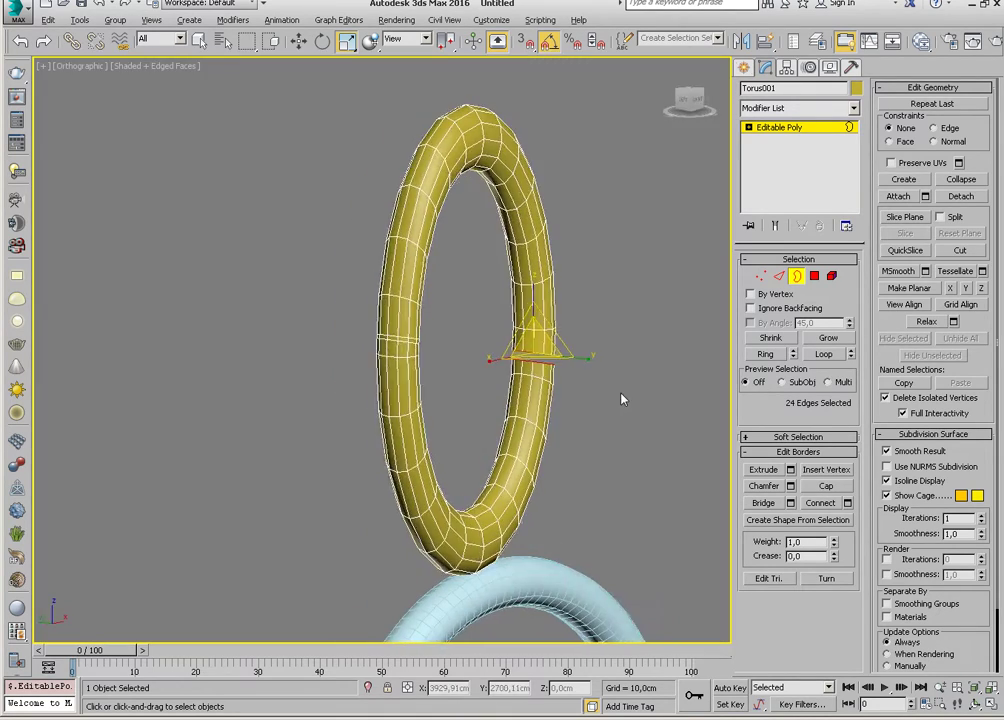
middle_click_drag(621, 399, 728, 339, "alt")
Turn Use NURMS Subdivision back on with Iterations set to 2.
left_click(803, 278)
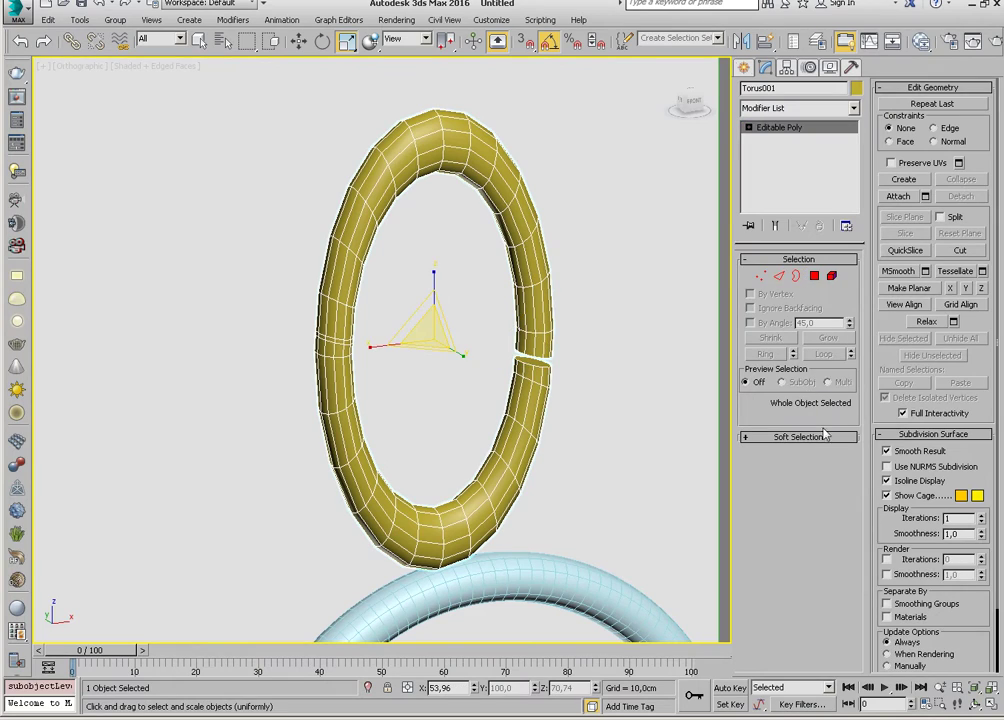
left_click(928, 467)
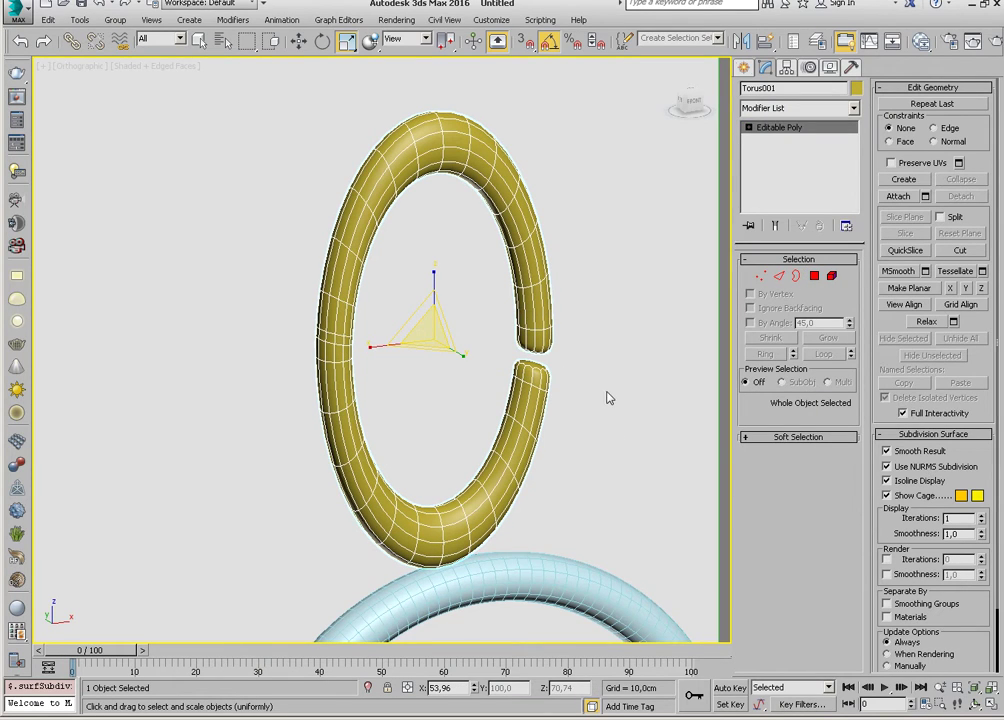
middle_click_drag(607, 398, 513, 376, "alt")
left_click(980, 516)
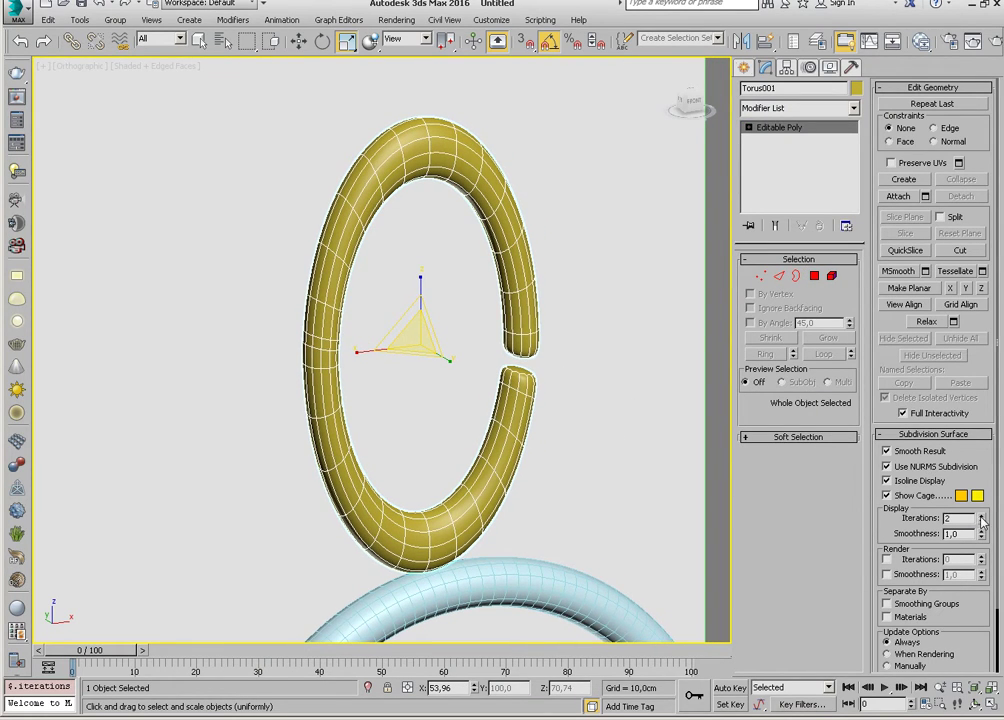
Select the vertices at the upper cut end and move them down to narrow the gap.
left_click(761, 276)
key("f")
scroll(607, 340, "up", 5)
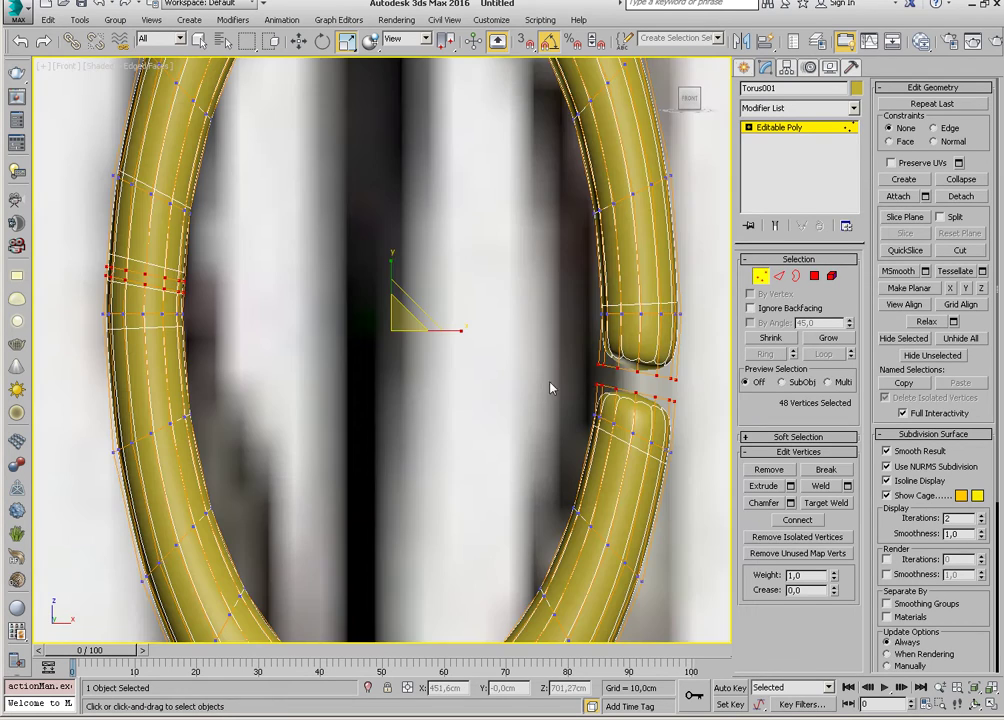
middle_click_drag(549, 386, 489, 370)
scroll(489, 370, "up", 2)
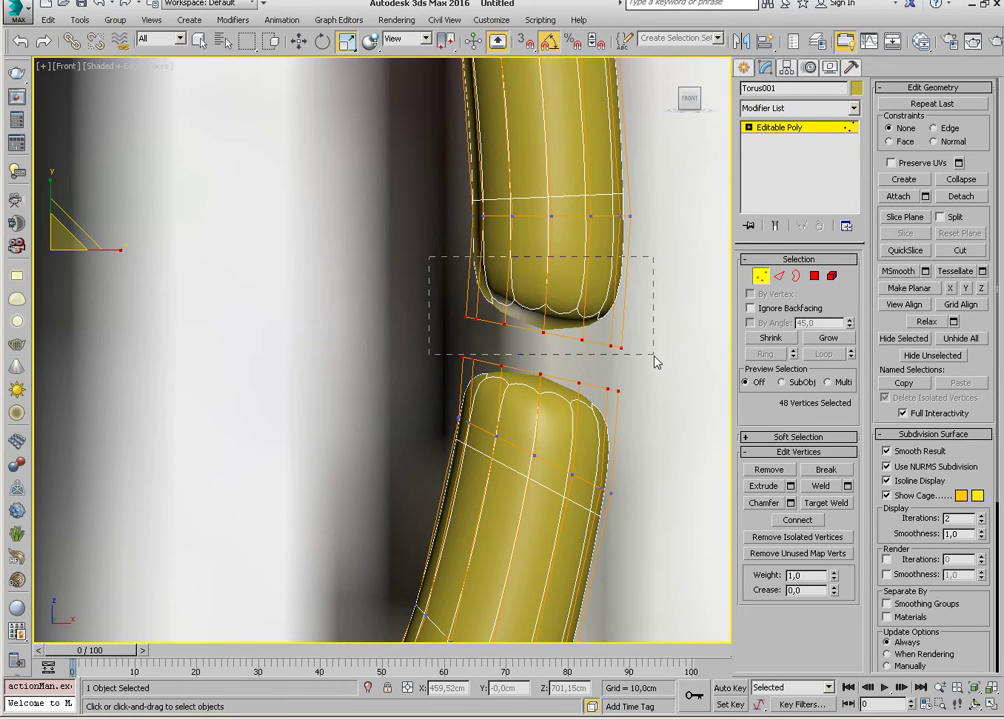
key("w")
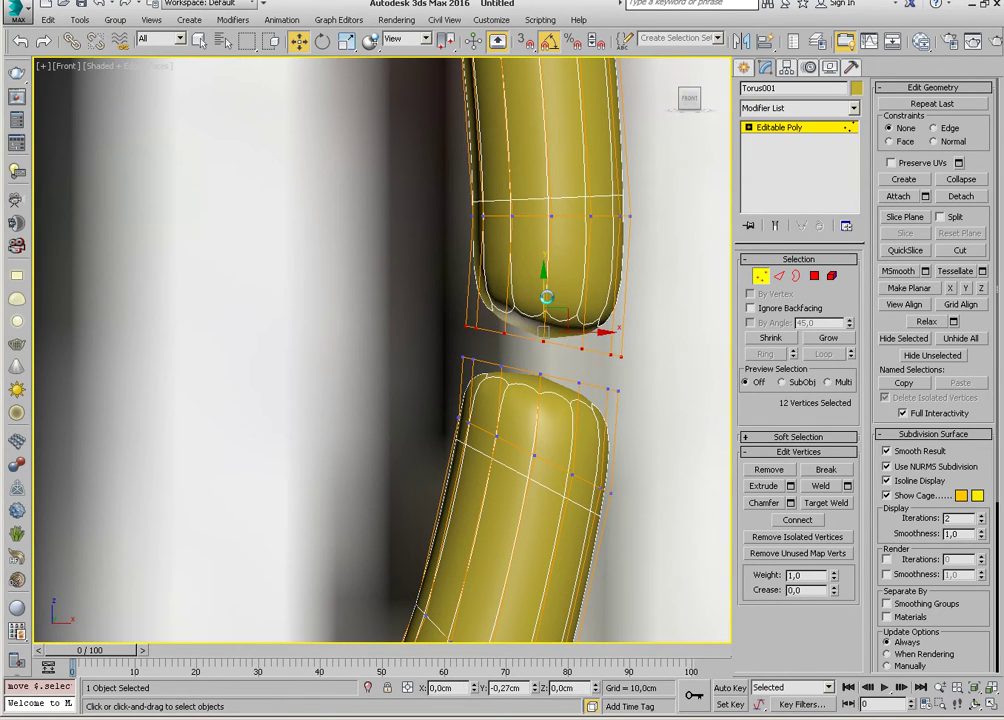
left_click_drag(548, 298, 550, 316)
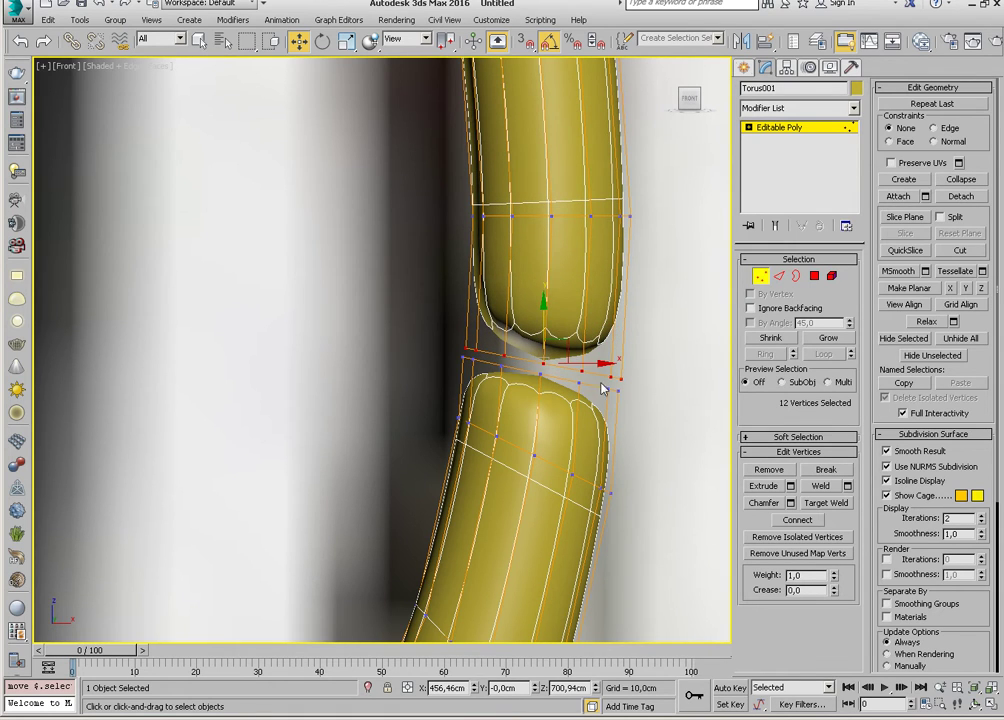
scroll(557, 416, "down", 3)
scroll(557, 416, "down", 3)
scroll(557, 416, "down", 3)
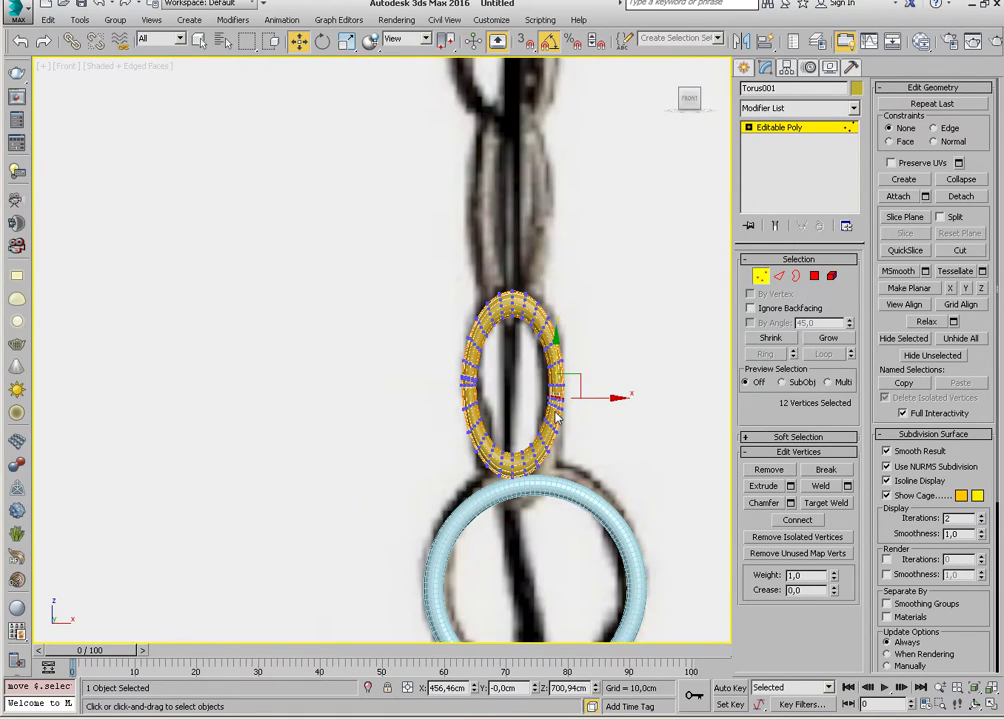
left_click(760, 276)
scroll(480, 387, "down", 4)
scroll(480, 387, "up", 3)
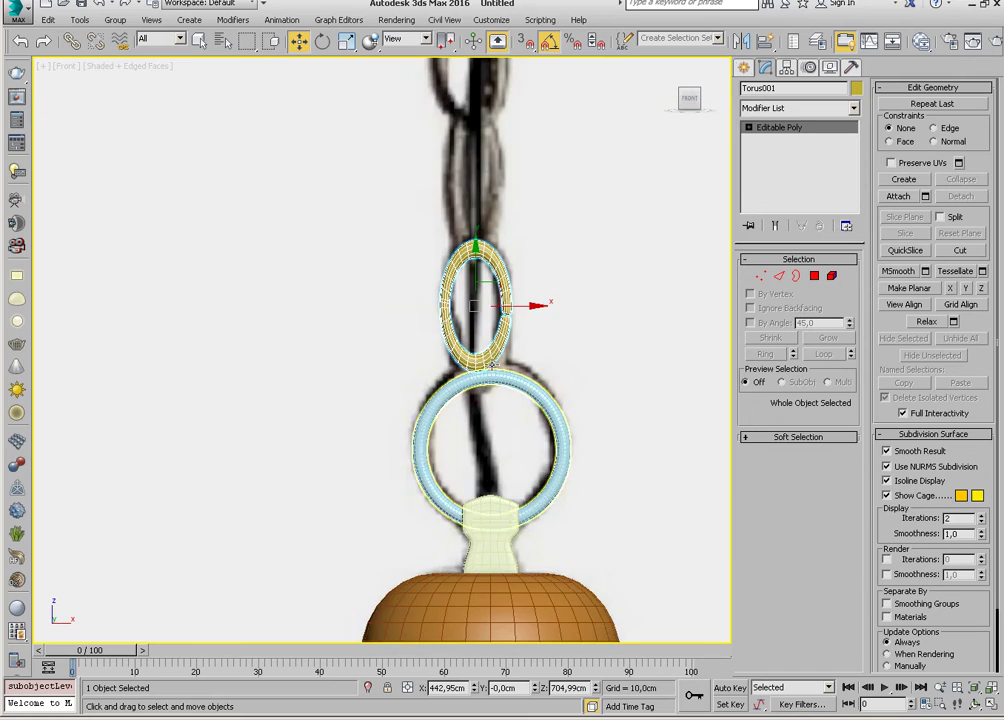
scroll(480, 387, "up", 1)
scroll(480, 387, "up", 2)
scroll(478, 370, "down", 2)
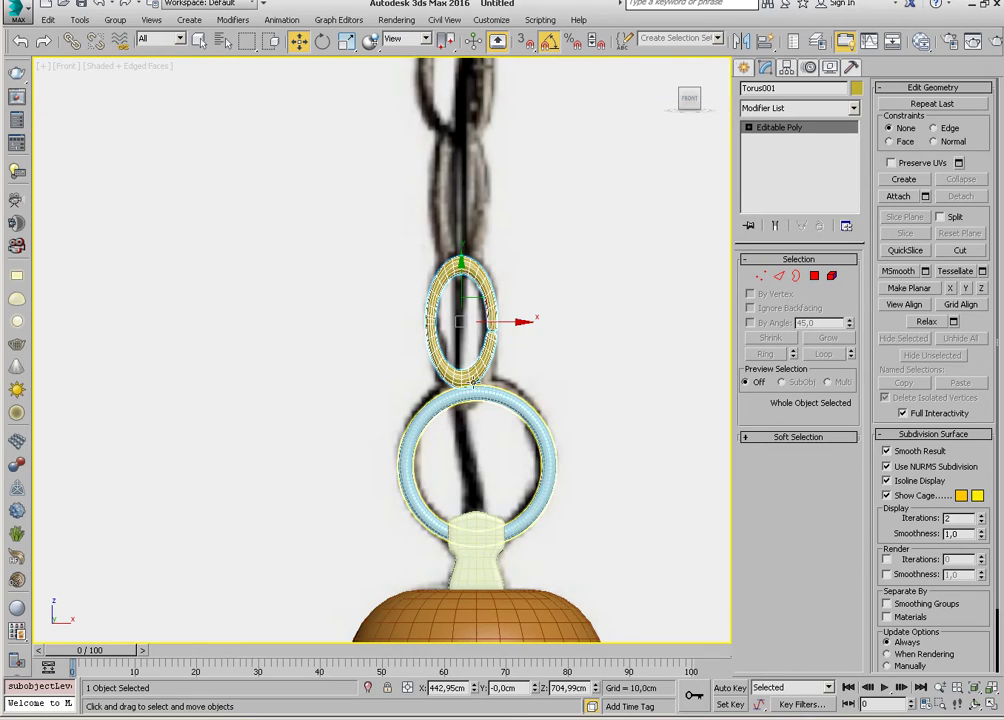
scroll(476, 353, "up", 3)
scroll(476, 360, "up", 2)
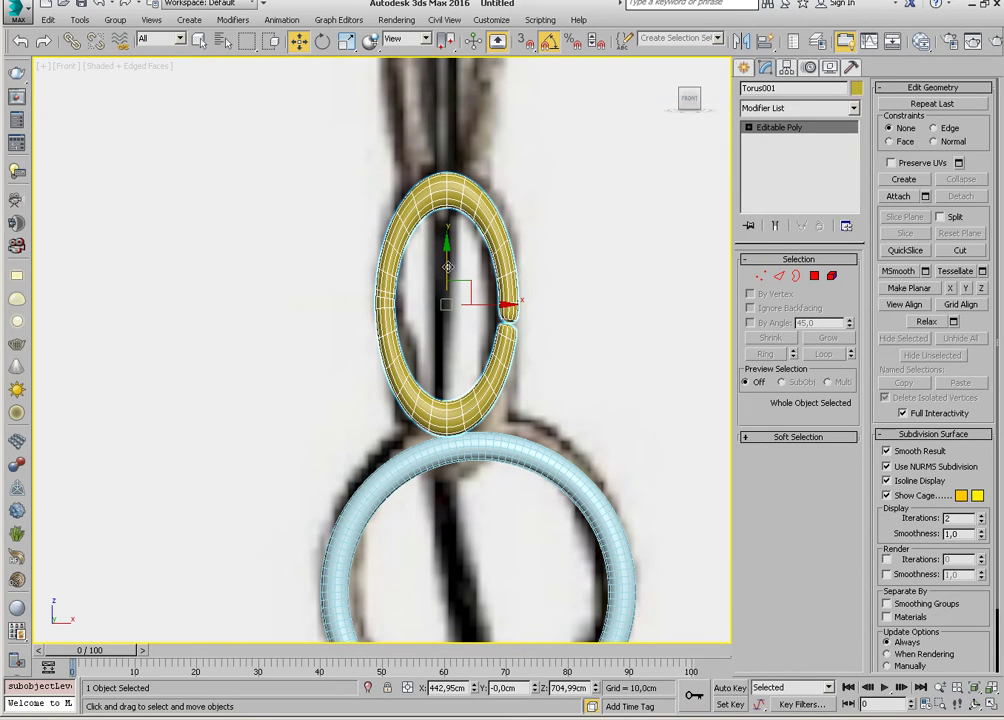
Lower the oval link onto the blue ring and rotate it to Z -60° so they interlock.
left_click_drag(445, 263, 445, 325)
key("e")
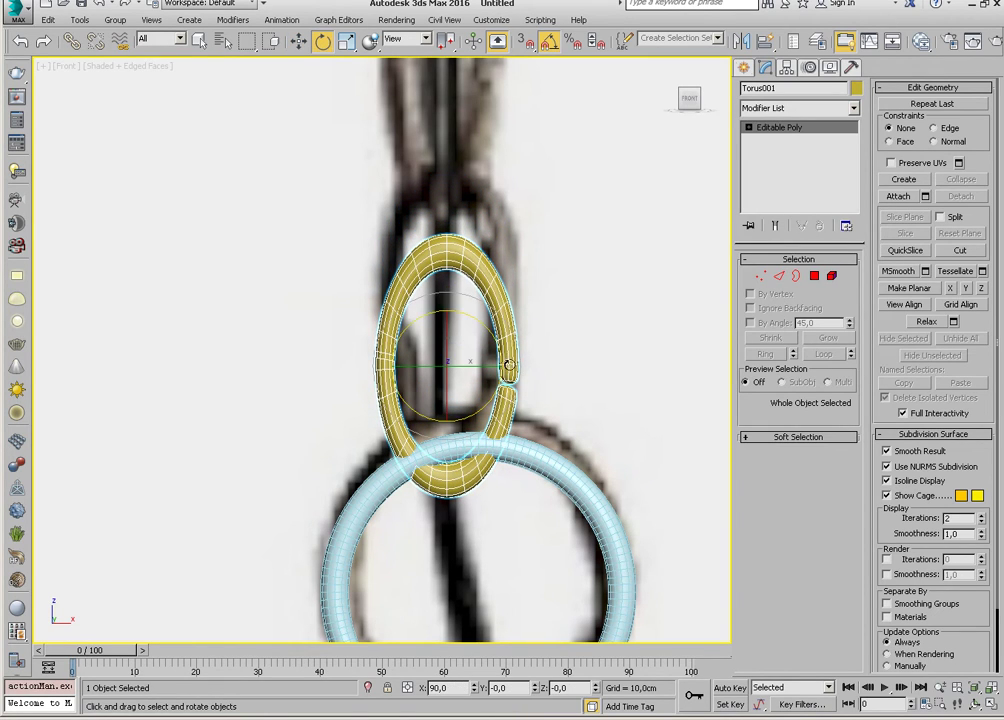
left_click_drag(487, 366, 455, 370)
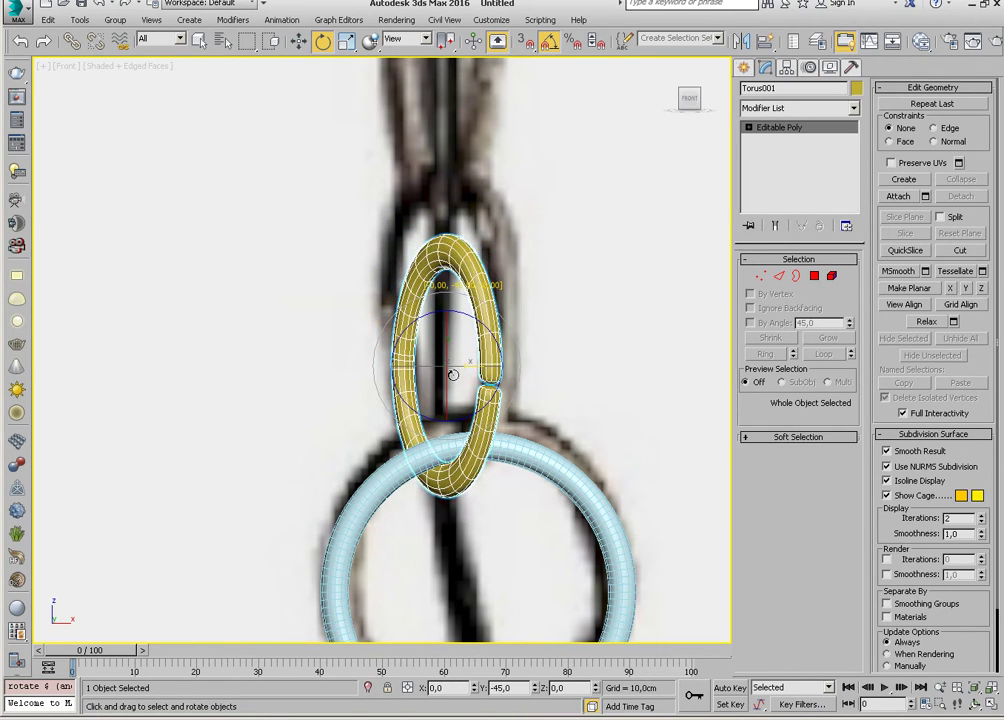
mouse_move(527, 458)
middle_mouse_down("alt")
mouse_move(430, 380)
mouse_move(463, 283)
mouse_move(511, 369)
middle_mouse_up("alt")
key("w")
key("e")
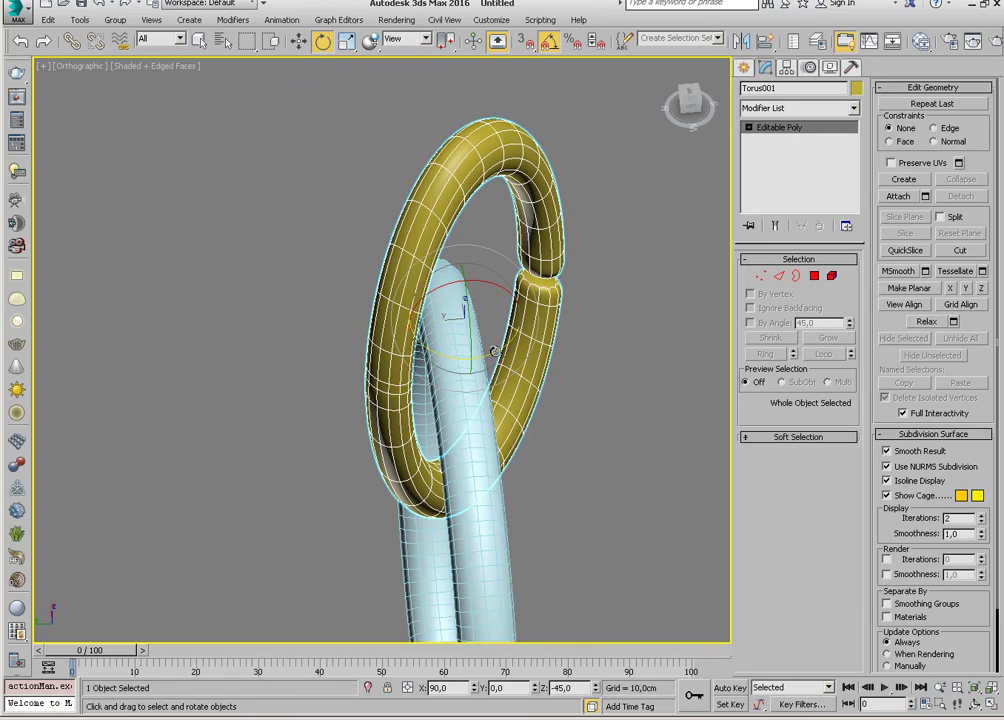
left_click_drag(493, 352, 470, 352)
mouse_move(470, 352)
middle_mouse_down("alt")
mouse_move(423, 335)
mouse_move(450, 310)
middle_mouse_up("alt")
key("w")
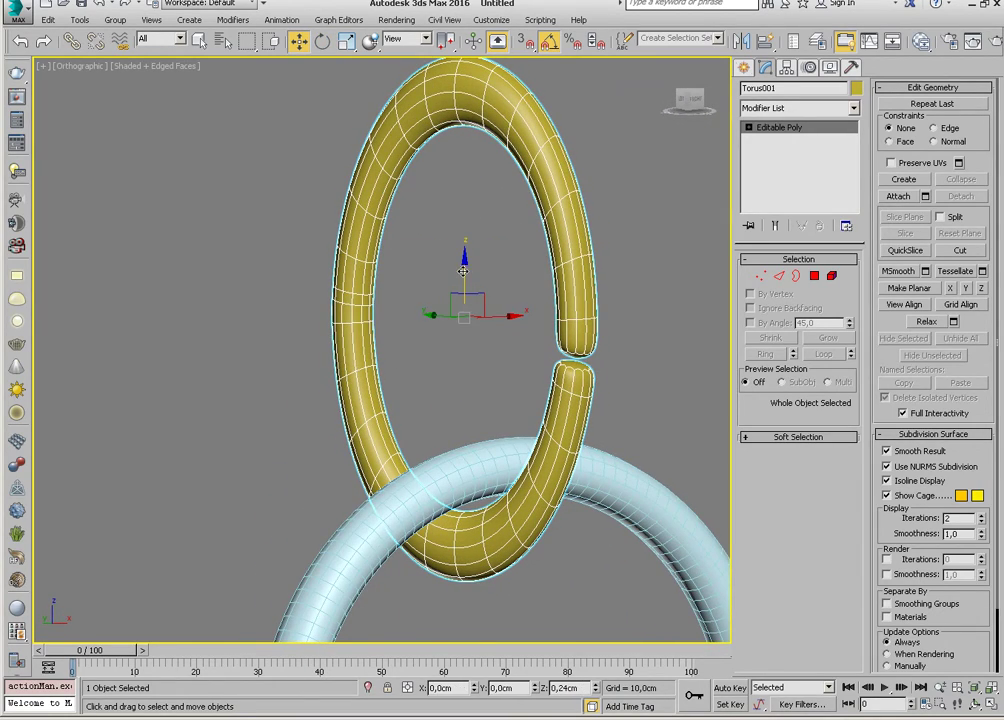
middle_click_drag(463, 270, 491, 365, "alt")
Shift-clone the link upward as a copy, rotate it to face forward, and move it up the chain.
key("f")
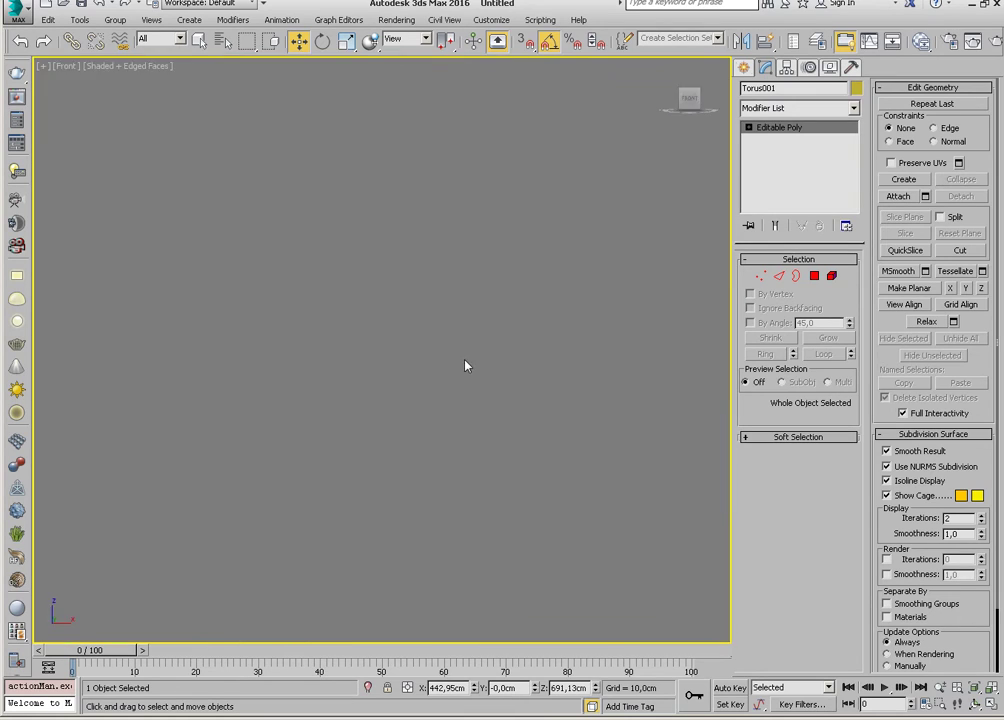
key("z")
scroll(460, 420, "down", 5)
scroll(453, 428, "up", 2)
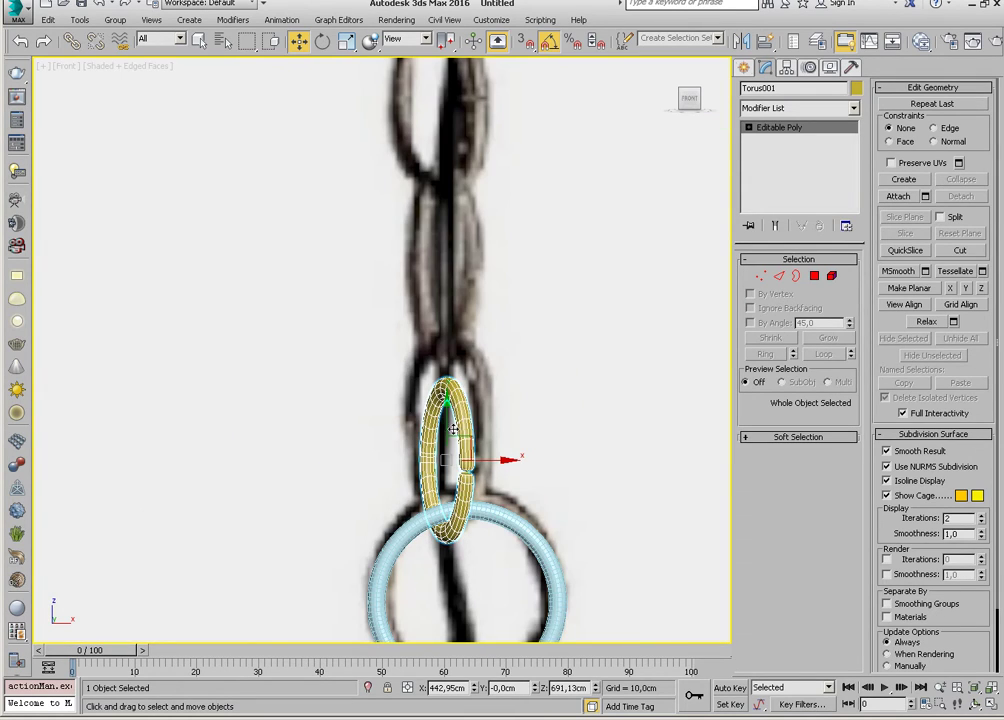
left_click_drag(443, 423, 455, 300, "shift")
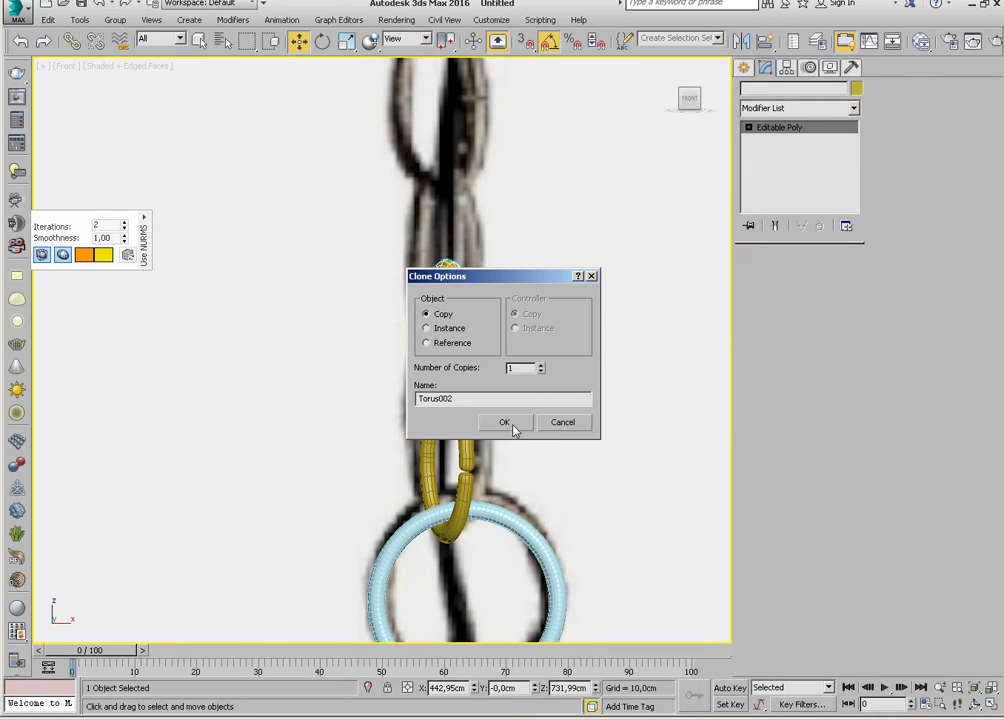
left_click(512, 420)
scroll(449, 410, "up", 1)
scroll(450, 410, "up", 2)
key("e")
left_click_drag(447, 308, 506, 314)
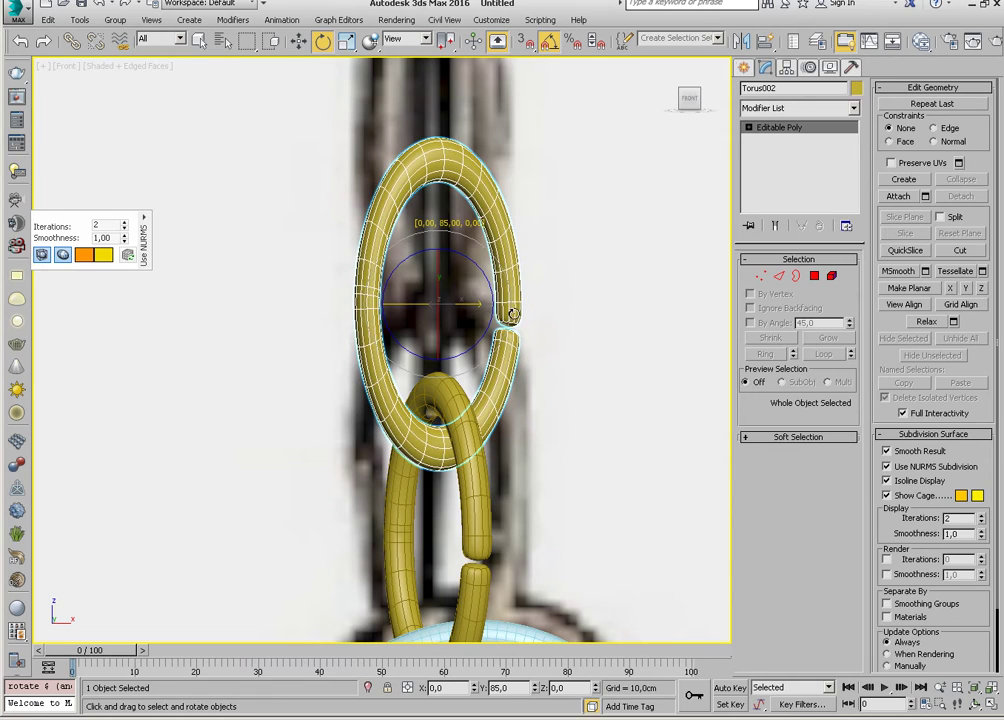
key("w")
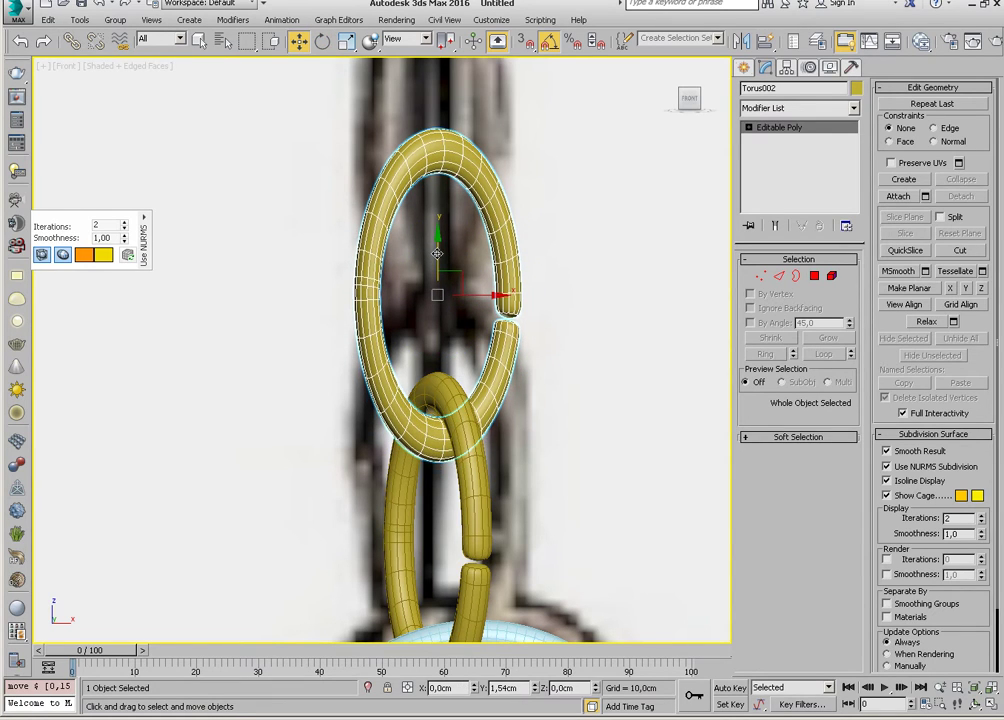
left_click_drag(441, 268, 438, 253)
scroll(463, 380, "down", 5)
scroll(448, 385, "up", 3)
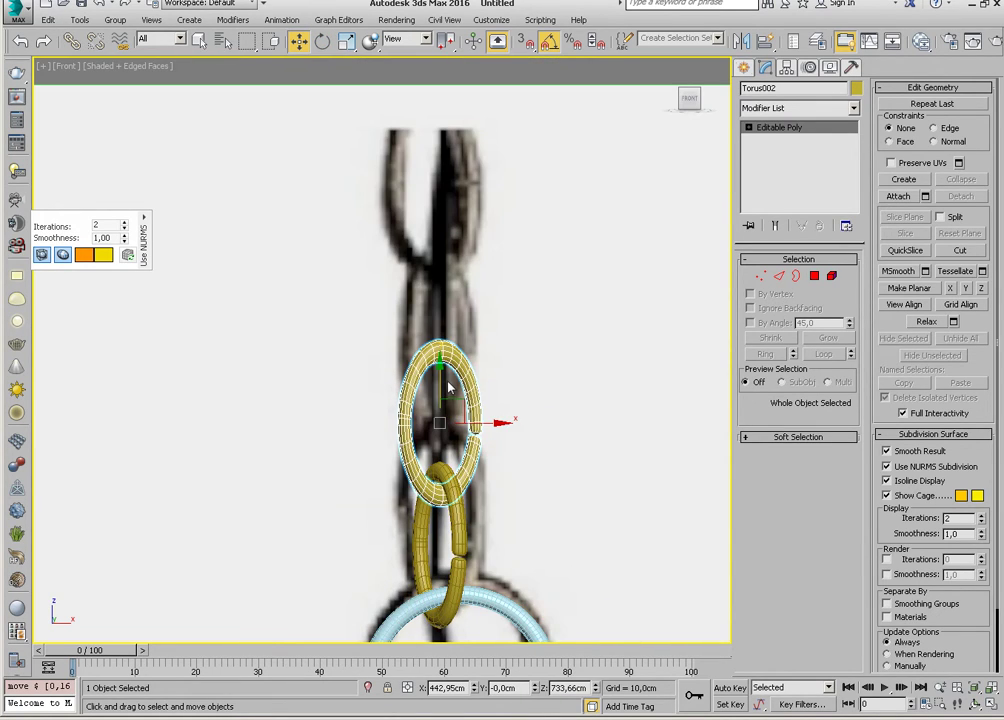
Clone another link higher up and rotate it to cross the link below.
left_click_drag(448, 375, 441, 255)
left_click(507, 426)
scroll(500, 335, "up", 2)
key("e")
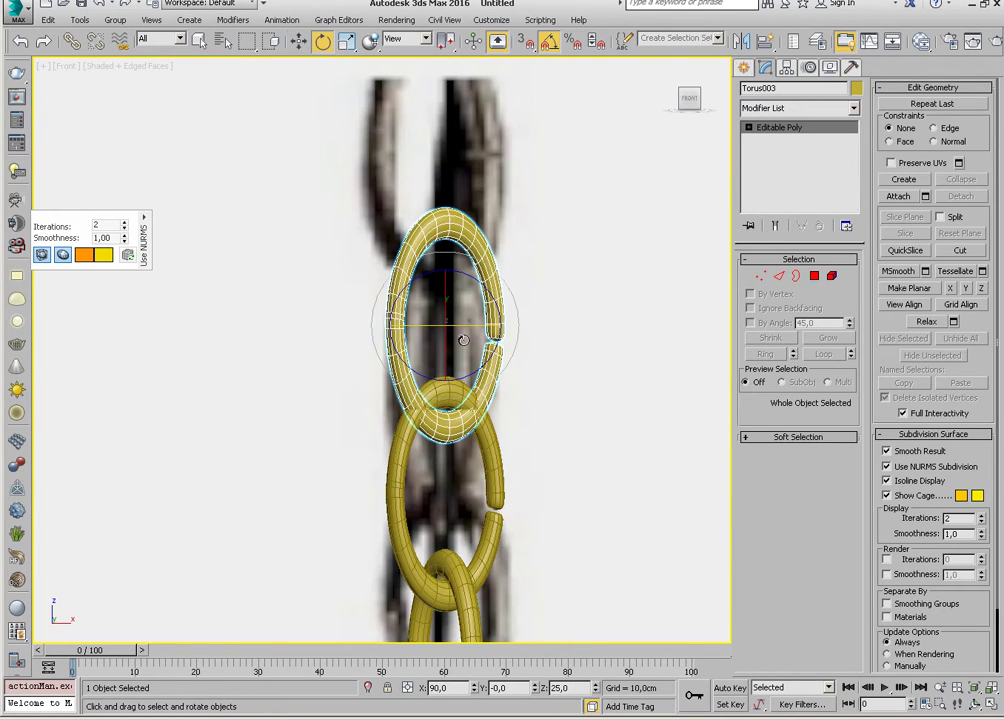
left_click_drag(476, 328, 458, 399)
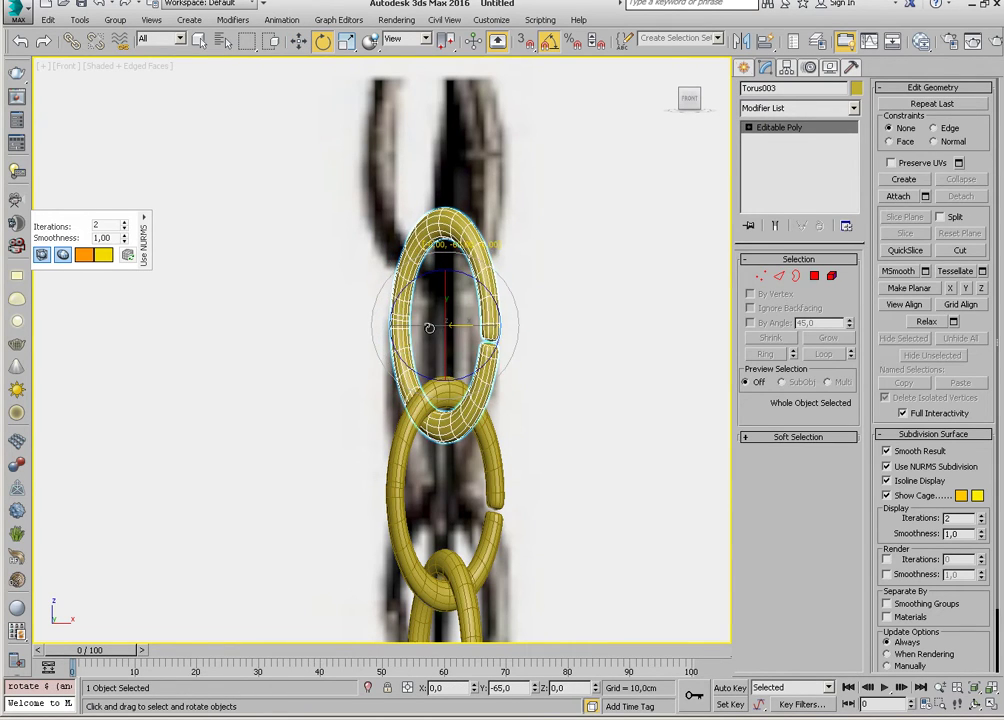
middle_click_drag(458, 399, 476, 383, "alt")
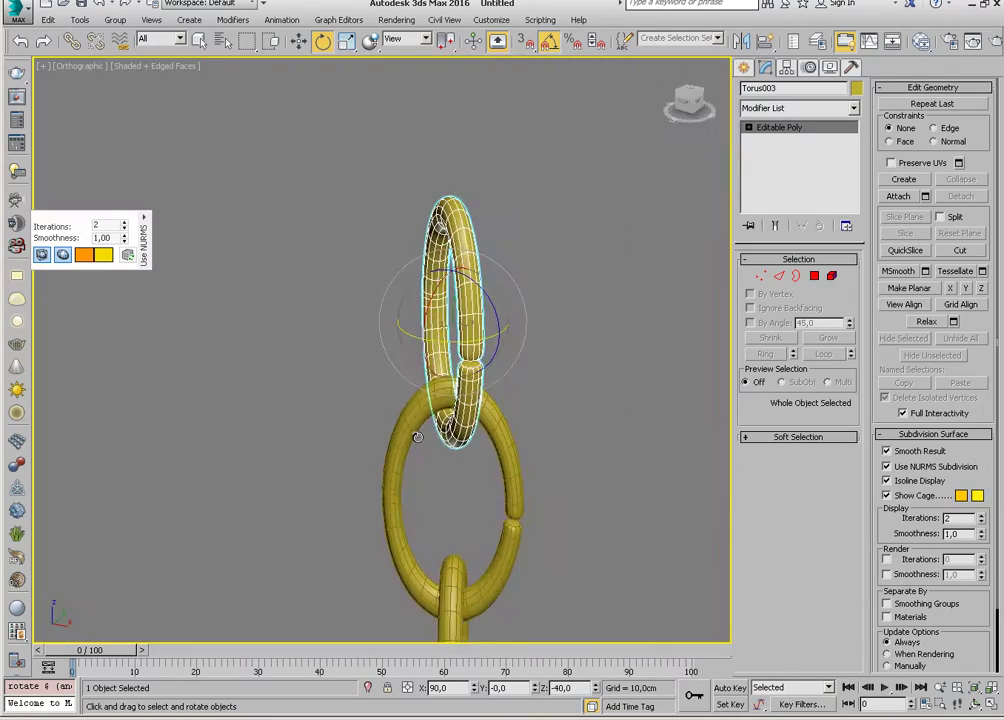
key("w")
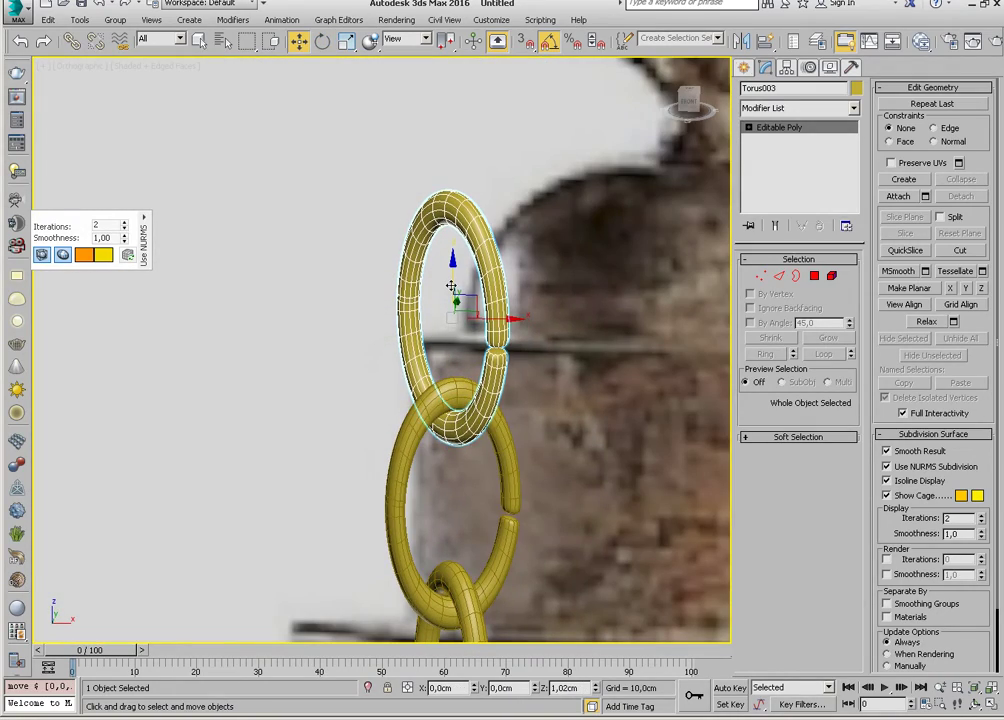
Add the top copy Torus004 and rotate it to cross the link beneath it.
key("f")
key("z")
scroll(460, 405, "down", 5)
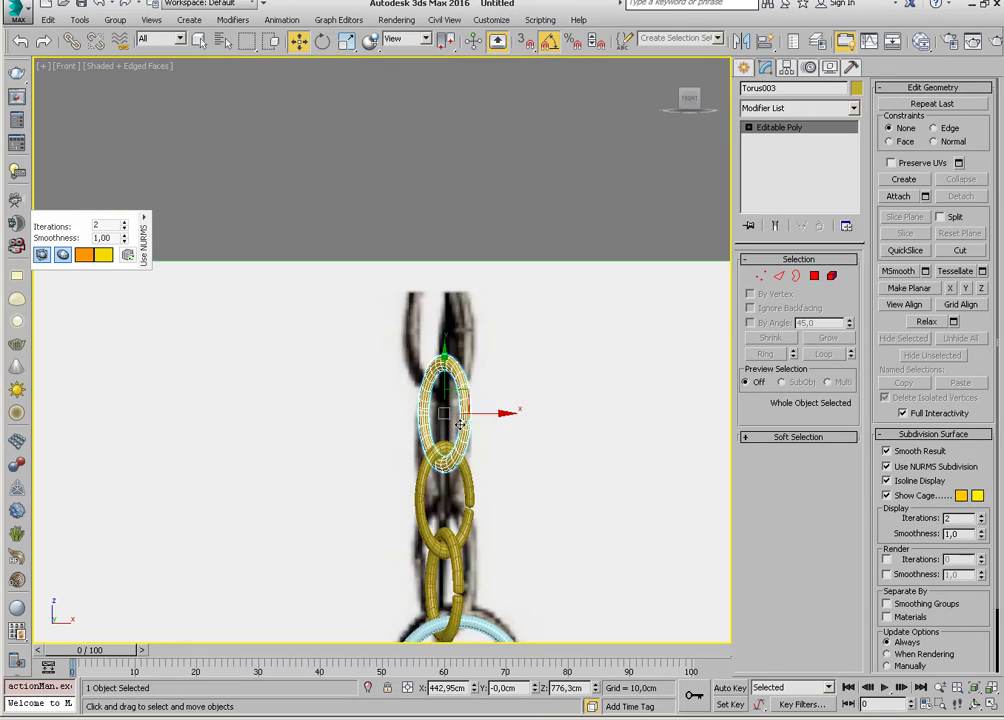
scroll(458, 385, "down", 3)
scroll(455, 360, "up", 3)
left_click_drag(437, 368, 438, 276, "shift")
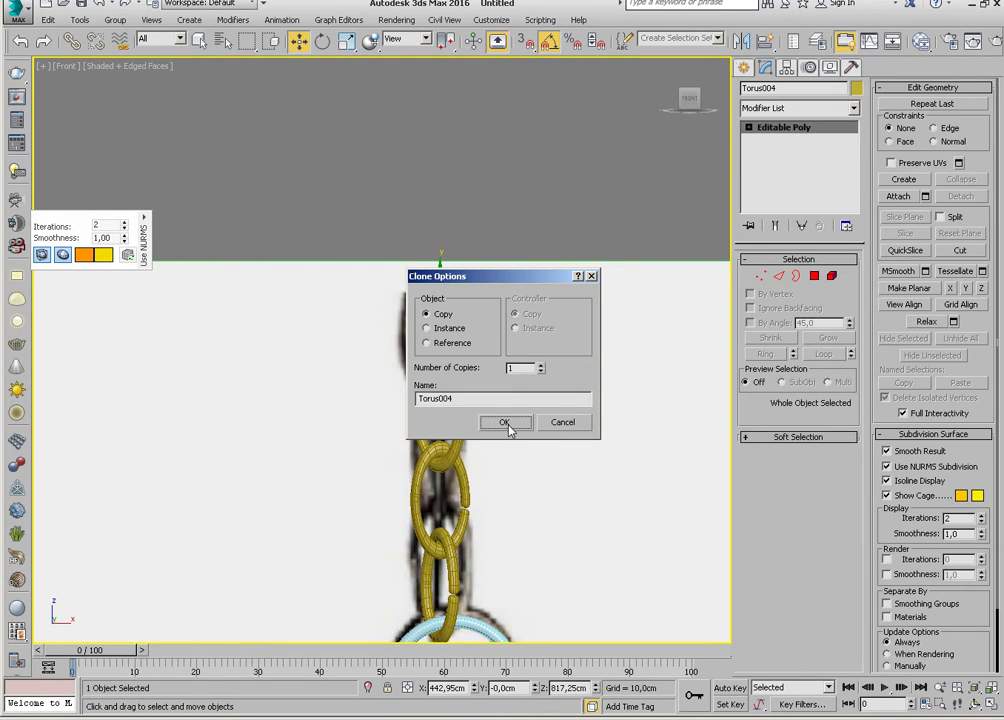
left_click(506, 424)
scroll(486, 265, "up", 4)
scroll(486, 265, "up", 2)
key("e")
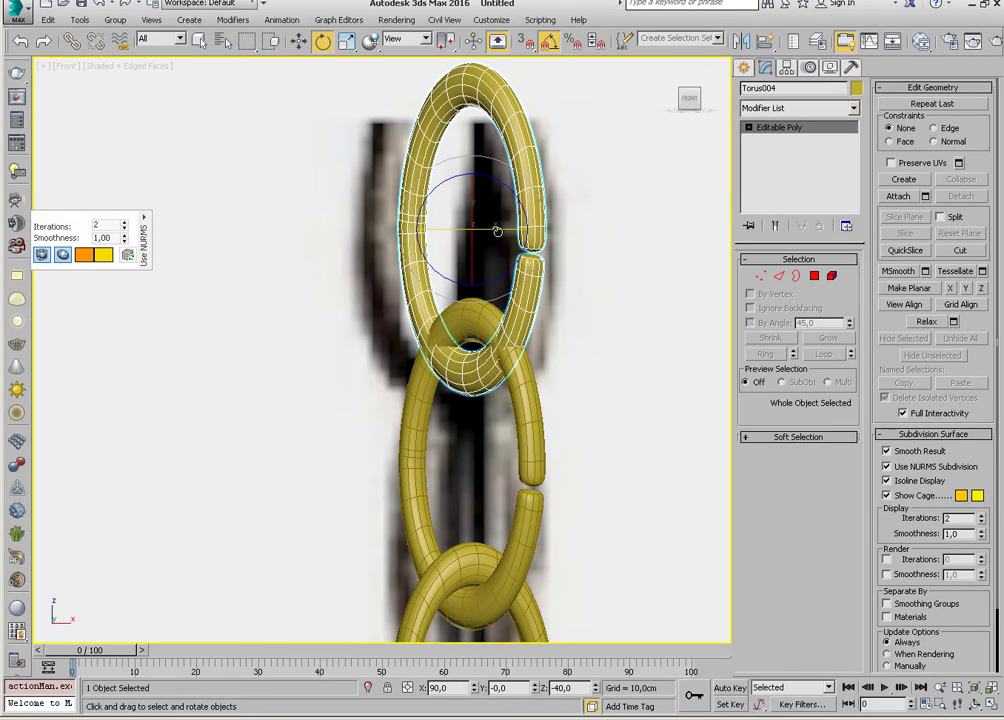
left_click_drag(497, 231, 552, 232)
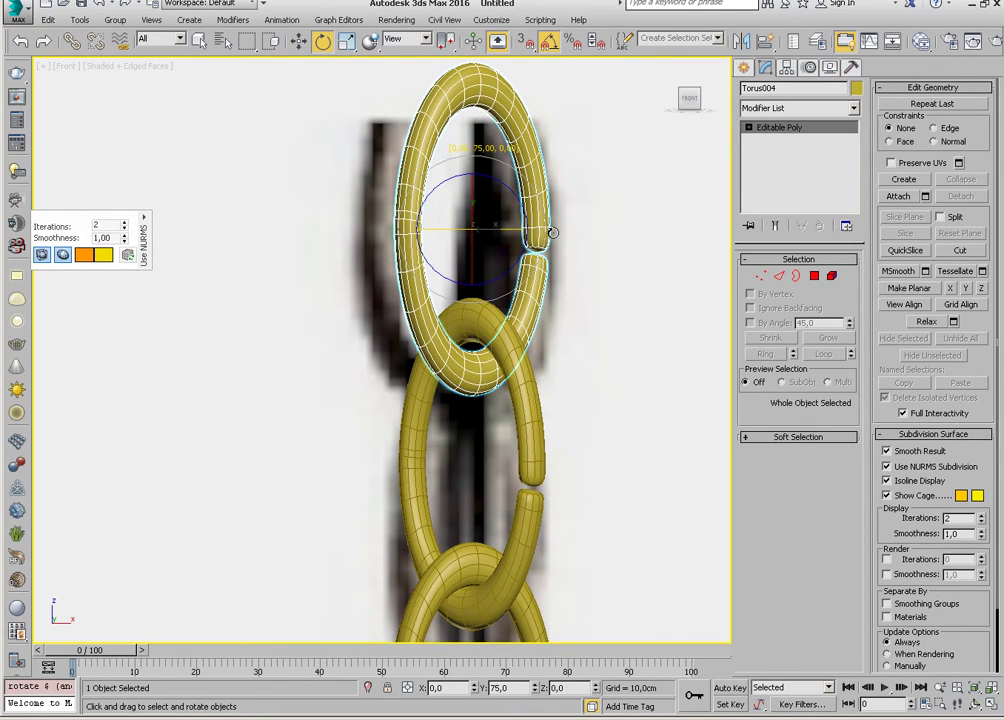
key("w")
mouse_move(533, 231)
middle_mouse_down("alt")
mouse_move(497, 283)
mouse_move(560, 347)
mouse_move(403, 392)
mouse_move(488, 411)
middle_mouse_up("alt")
Select all four chain links together in the front view.
scroll(488, 372, "down", 3)
scroll(467, 381, "up", 2)
key("f")
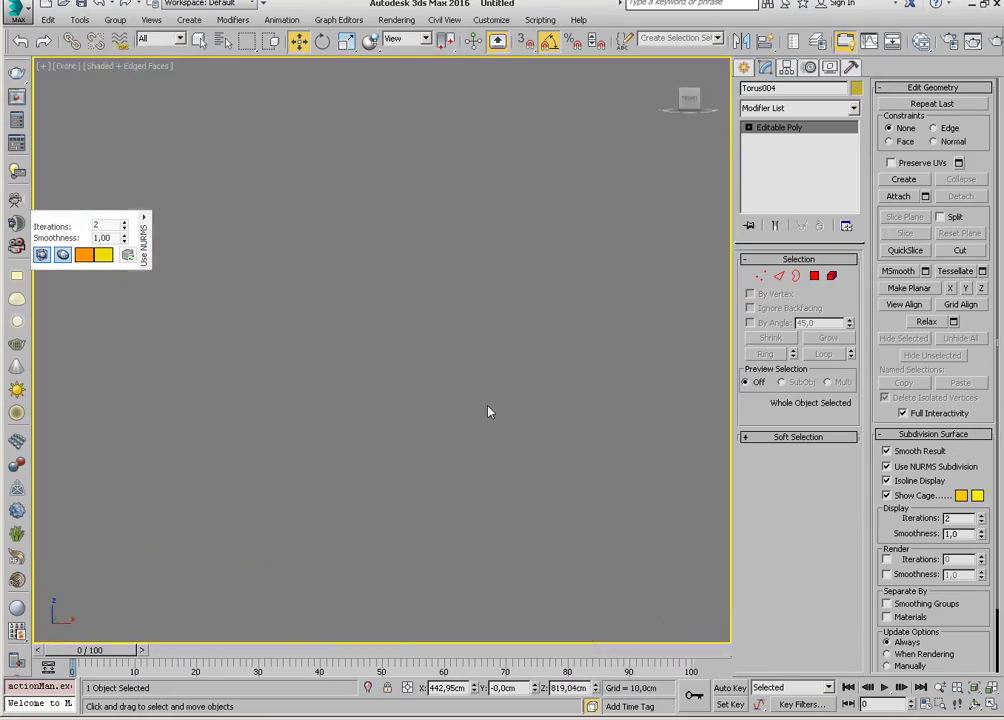
scroll(488, 411, "down", 3)
scroll(502, 441, "up", 3)
scroll(462, 397, "up", 2)
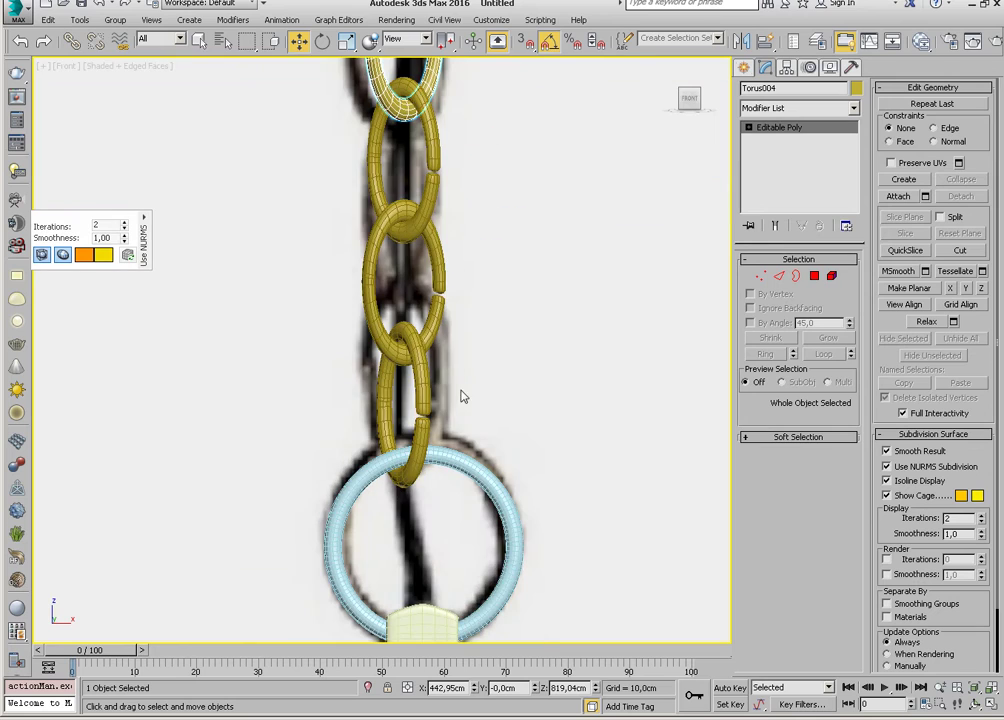
scroll(467, 382, "down", 2)
scroll(455, 421, "down", 2)
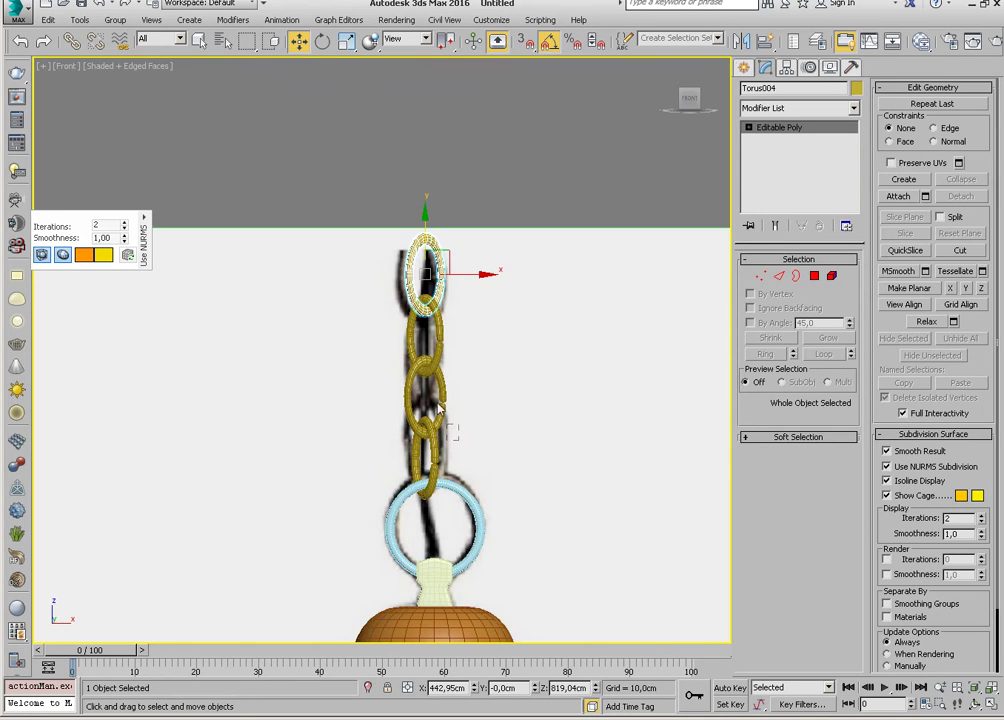
double_click(423, 296)
scroll(450, 369, "up", 2)
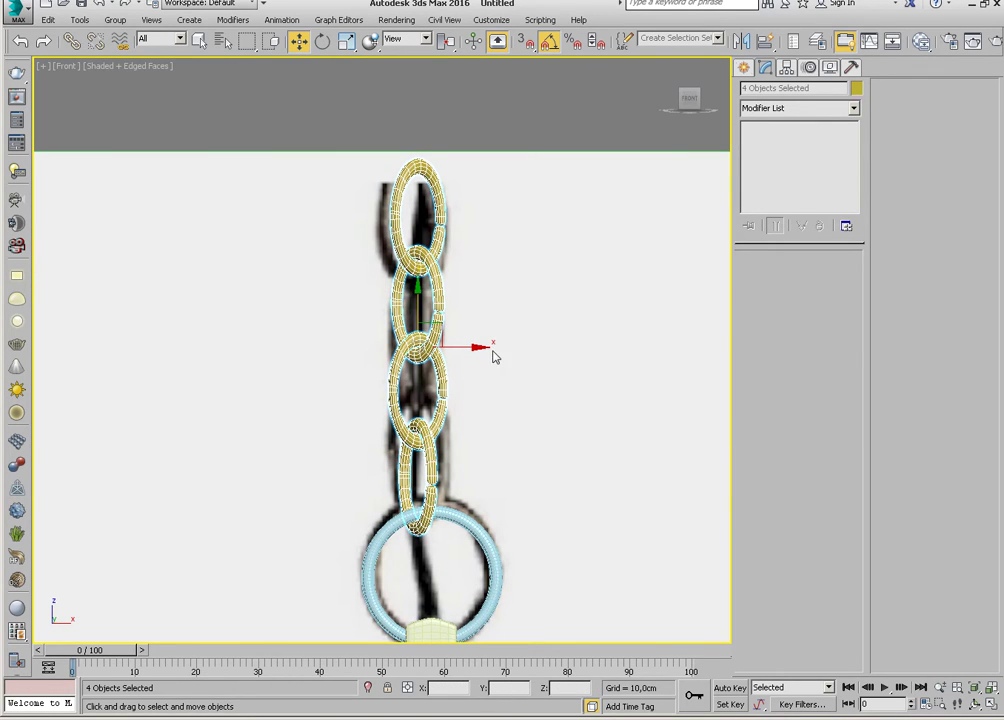
Move the four links slightly right along X to match the reference chain, then frame the whole lamp.
left_click_drag(450, 346, 465, 349)
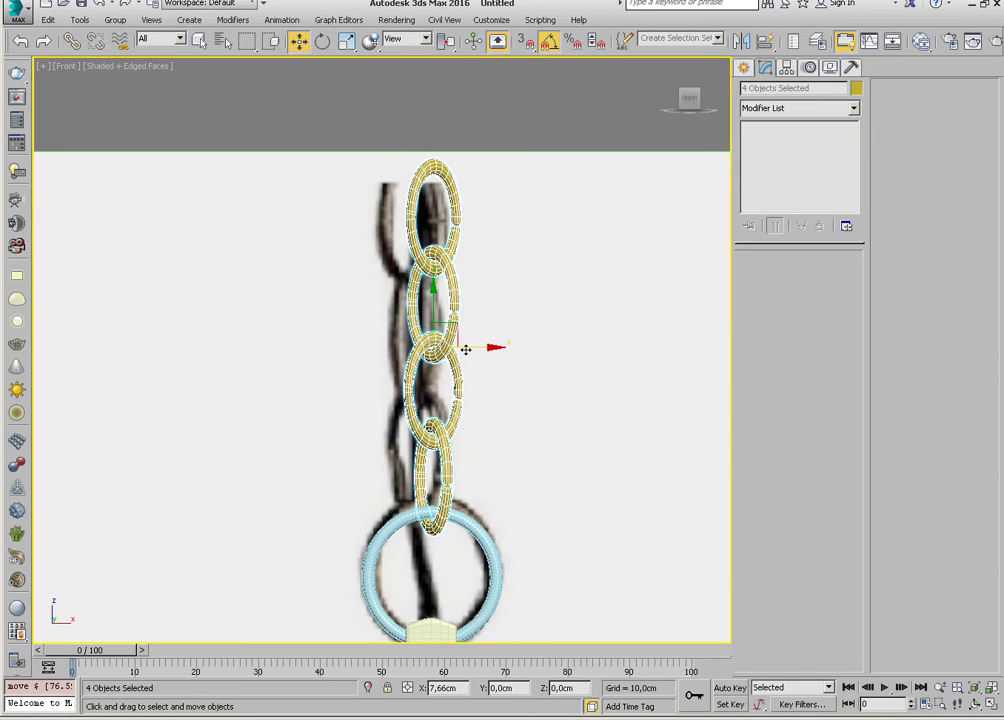
scroll(470, 356, "up", 1)
scroll(473, 470, "up", 3)
scroll(490, 430, "up", 3)
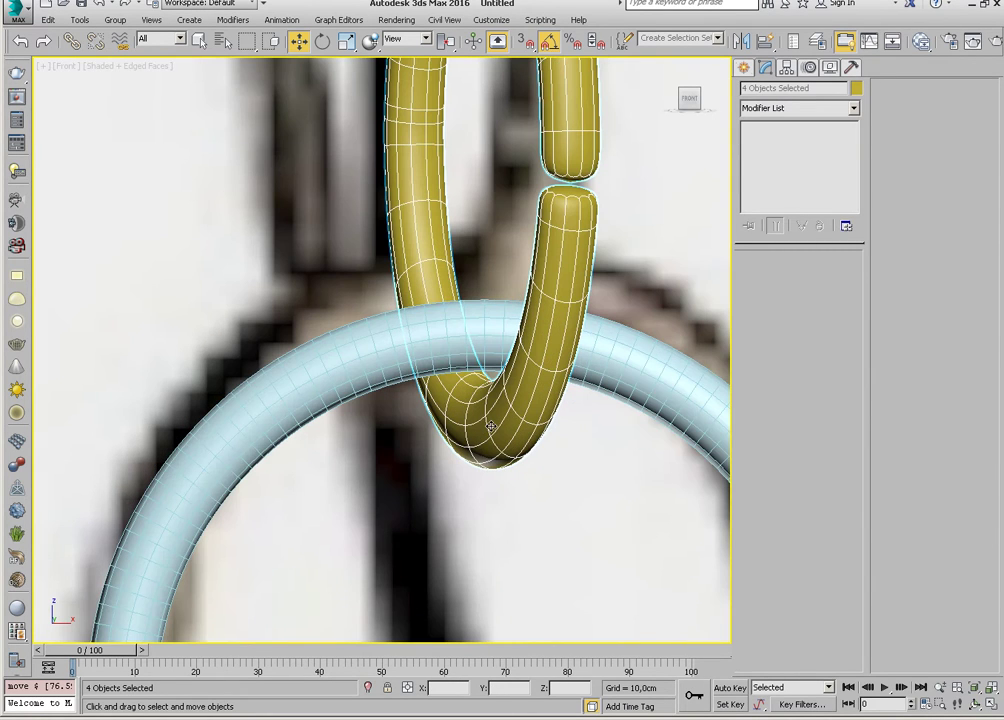
scroll(616, 332, "down", 3)
scroll(495, 200, "down", 2)
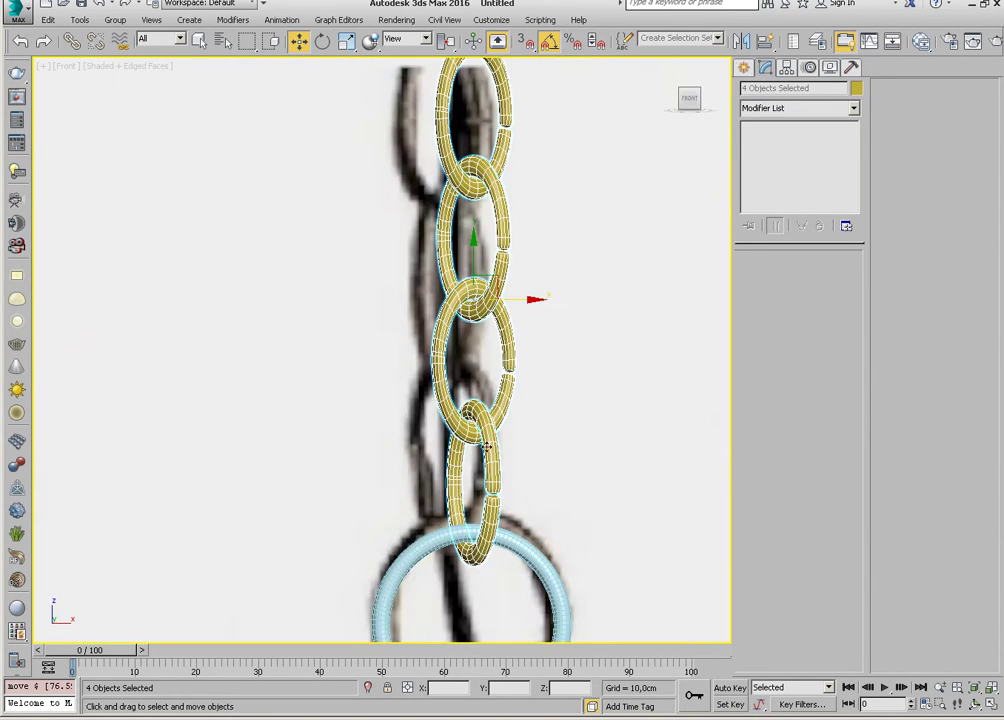
scroll(495, 197, "down", 1)
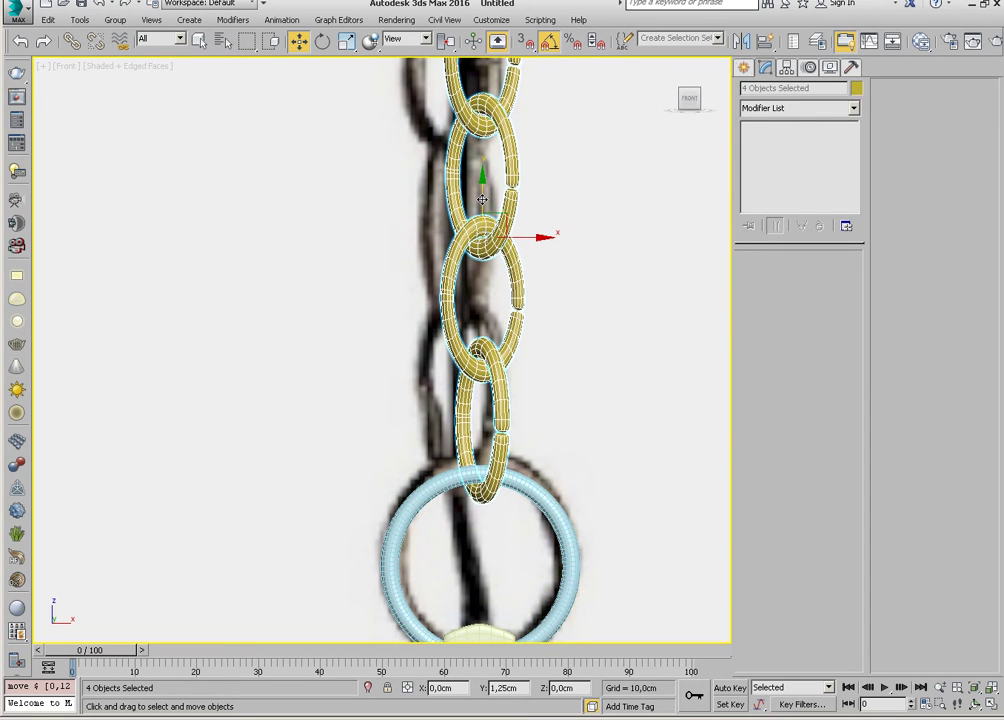
middle_click_drag(476, 433, 489, 393)
scroll(490, 393, "up", 5)
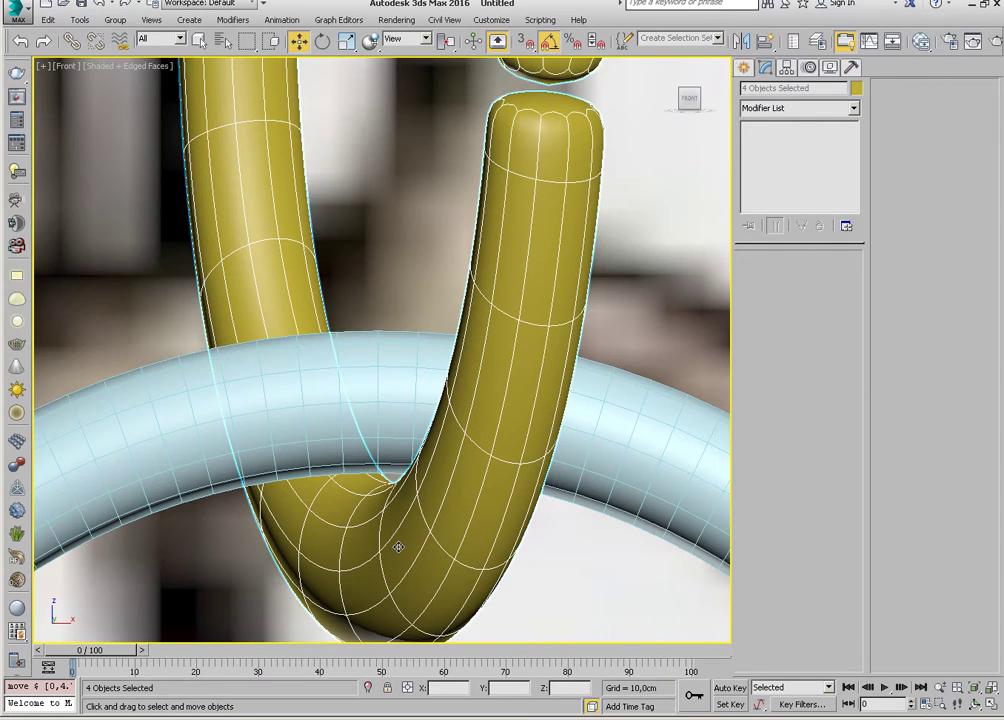
scroll(395, 543, "down", 3)
scroll(418, 575, "down", 2)
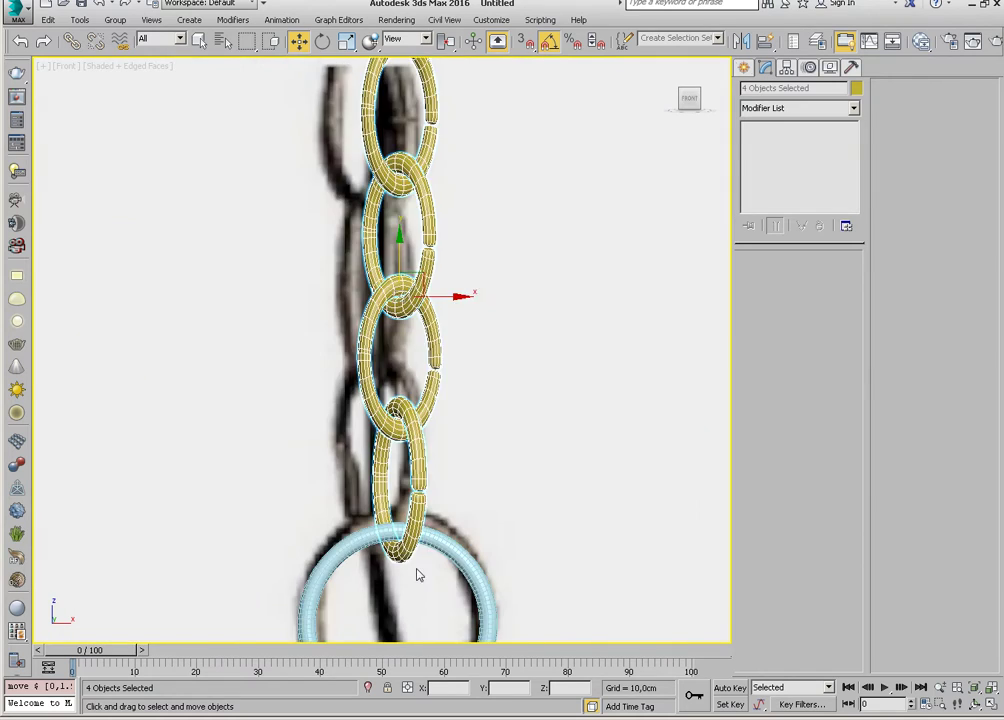
scroll(418, 575, "down", 2)
scroll(430, 400, "down", 1)
scroll(437, 316, "down", 2)
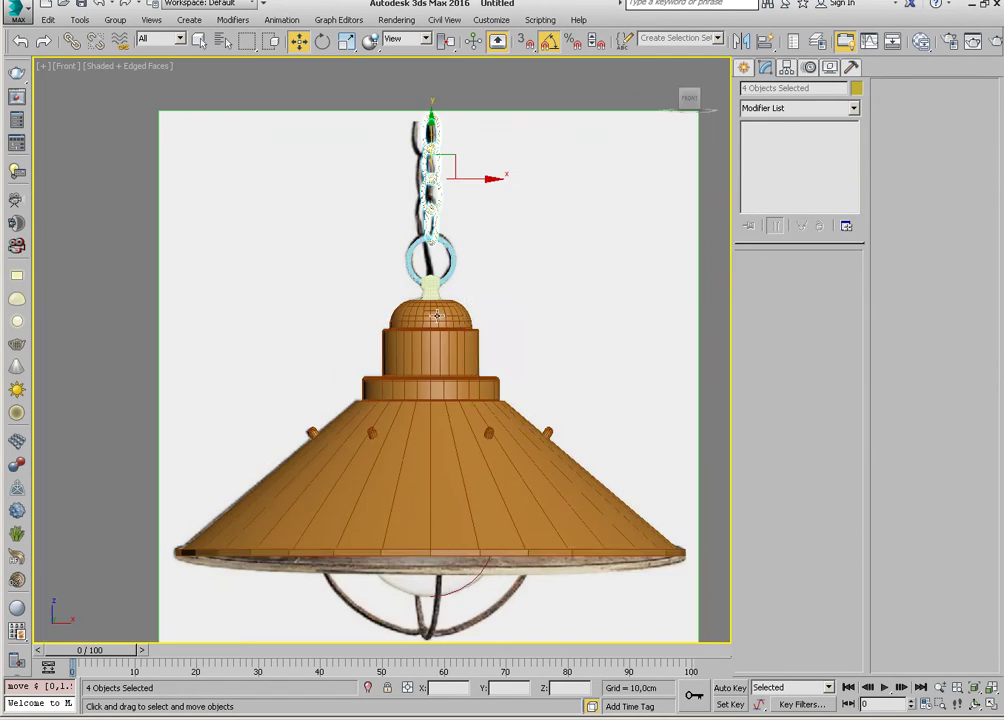
middle_click_drag(437, 316, 456, 381)
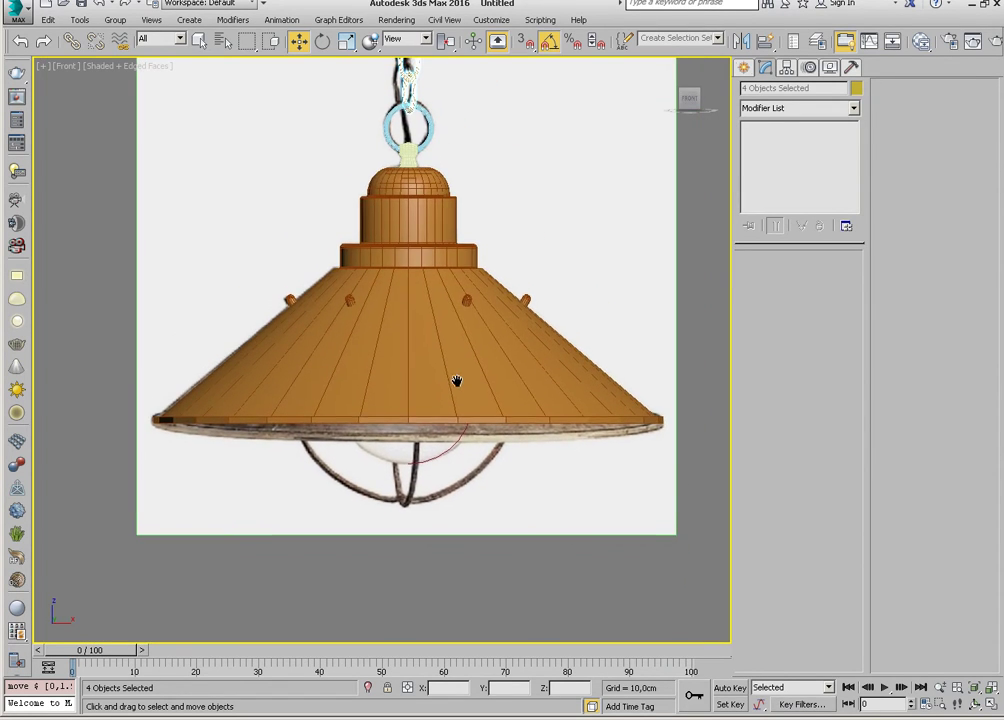
scroll(452, 390, "down", 1)
scroll(465, 360, "down", 1)
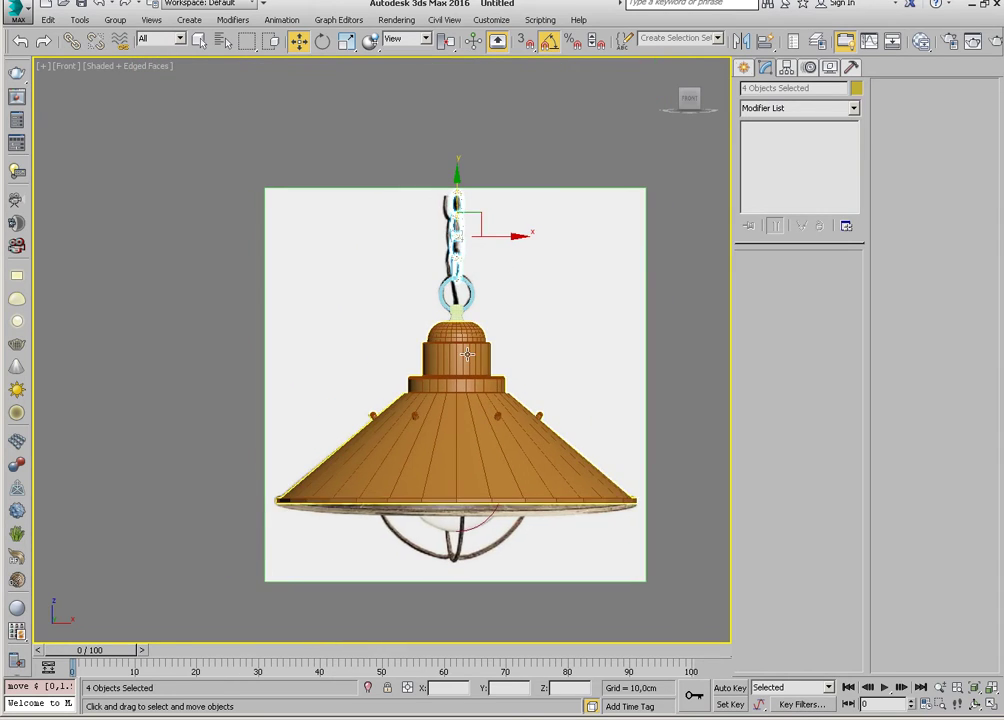
scroll(466, 354, "down", 1)
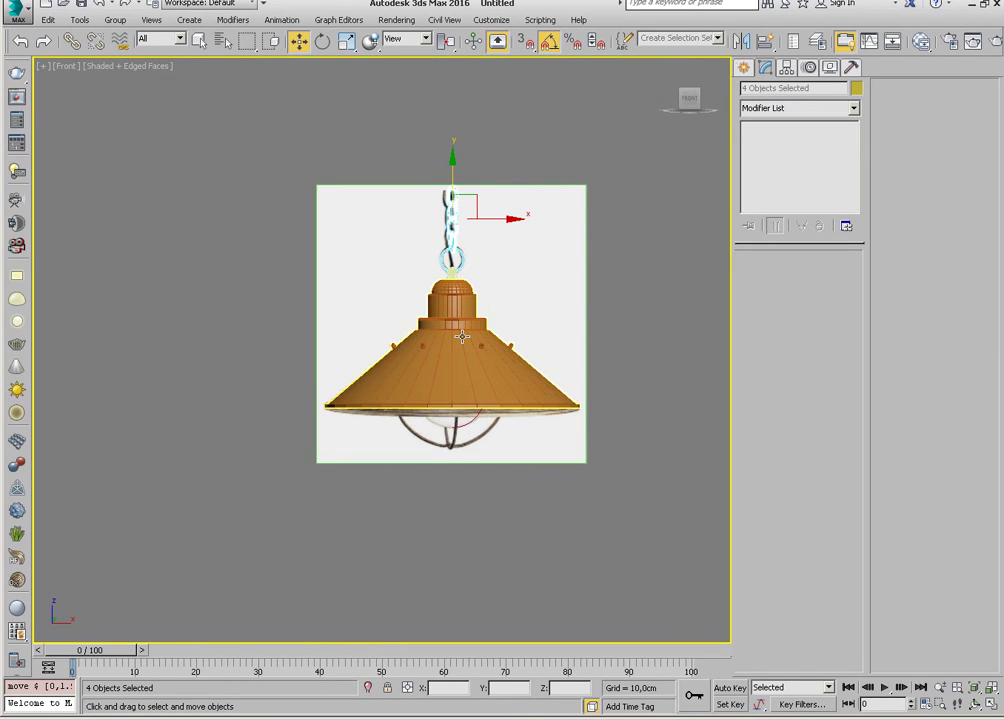
Hide the lampshade and the small socket block.
left_click(462, 337)
right_click(462, 337)
left_click(485, 291)
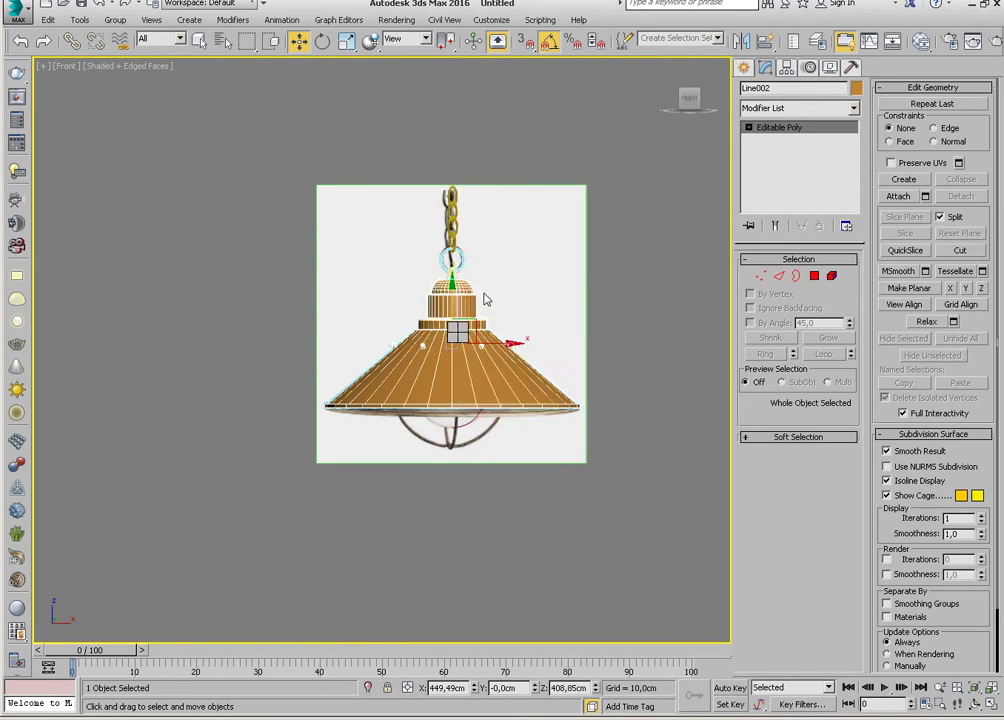
scroll(458, 288, "up", 1)
left_click(446, 302)
right_click(446, 302)
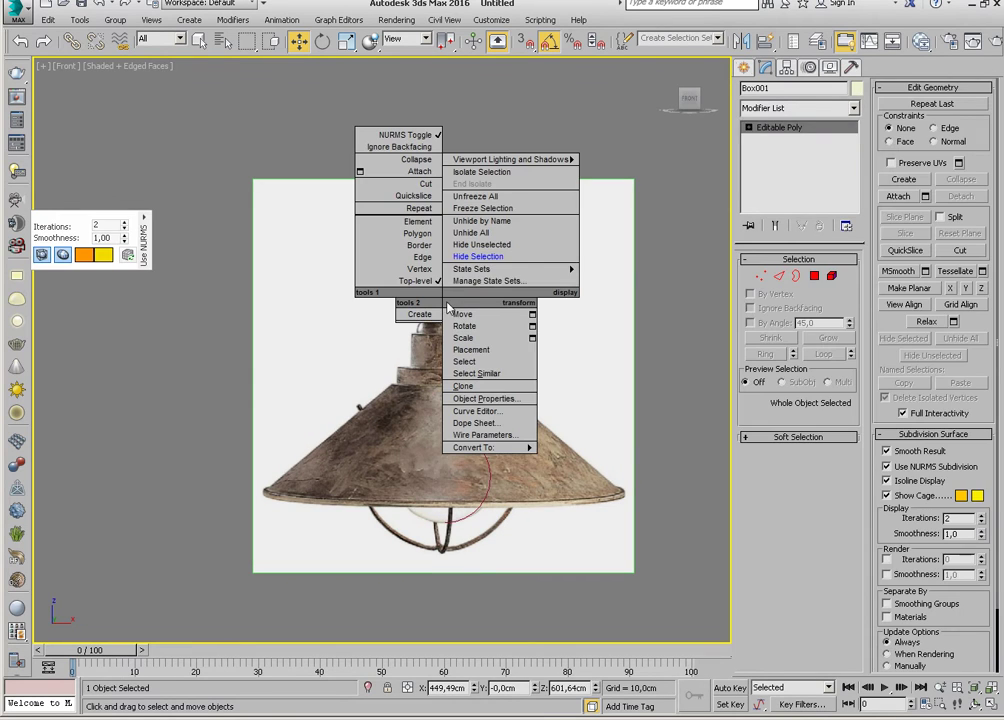
left_click(470, 262)
Hide the ring and the lowest chain link, then select the bulb profile line.
left_click(442, 285)
right_click(446, 300)
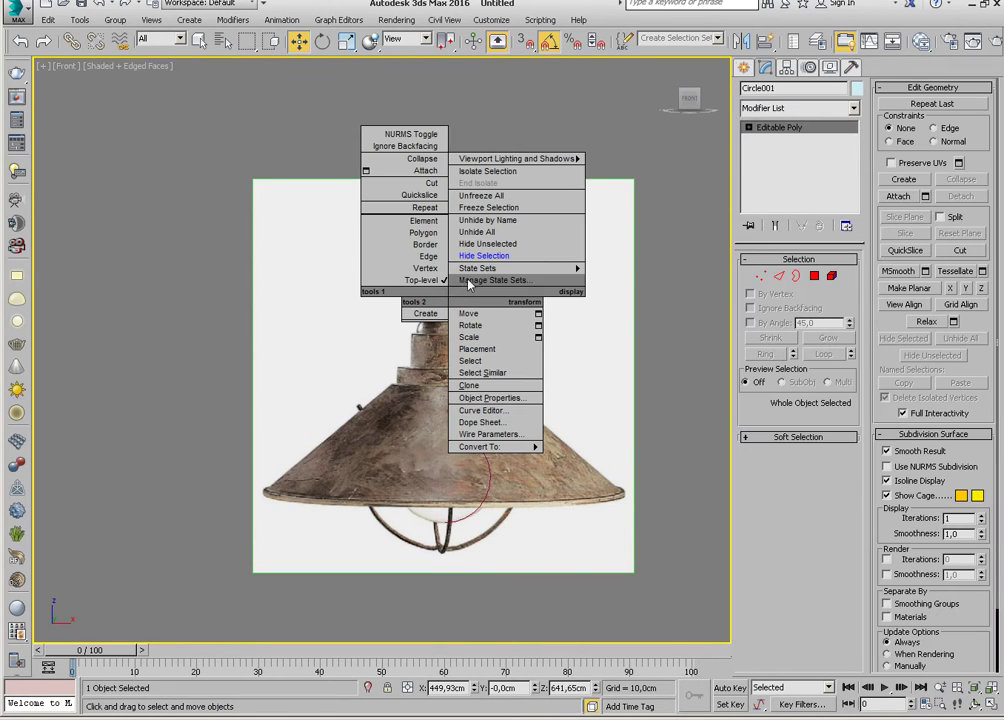
left_click(476, 258)
left_click(445, 262)
right_click(445, 262)
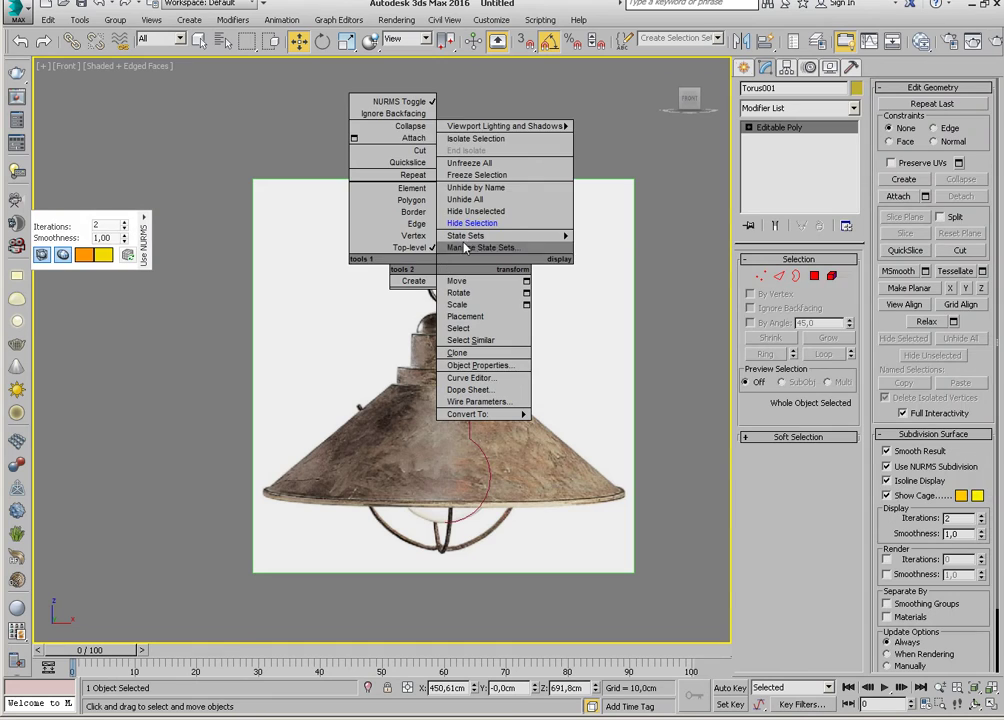
left_click(464, 222)
scroll(446, 325, "up", 1)
scroll(450, 330, "up", 1)
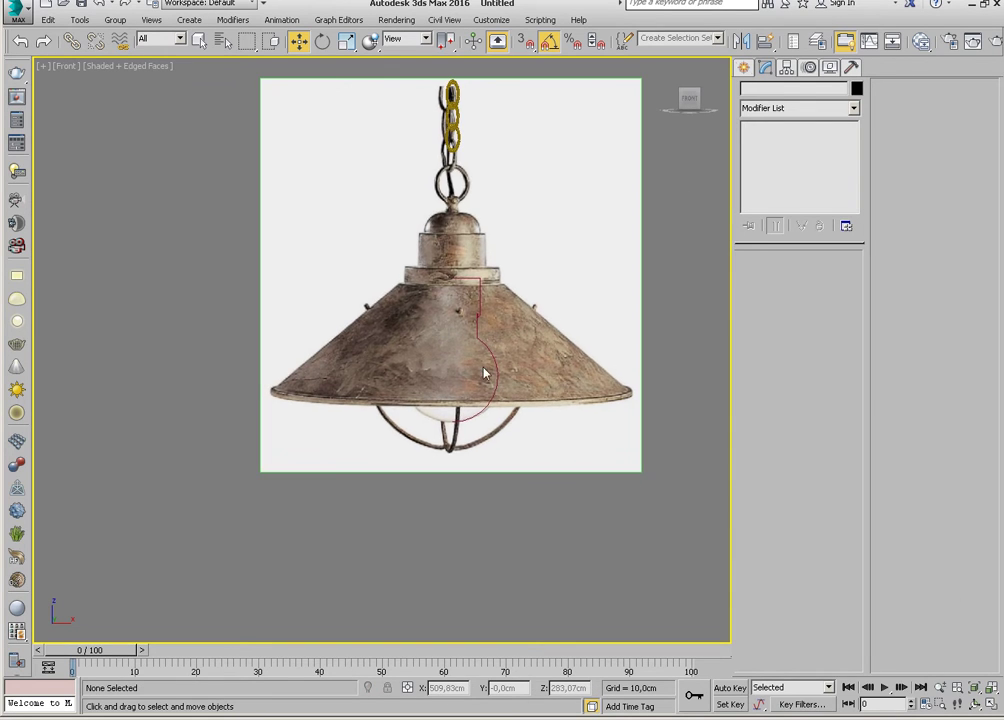
scroll(468, 350, "up", 3)
left_click(471, 354)
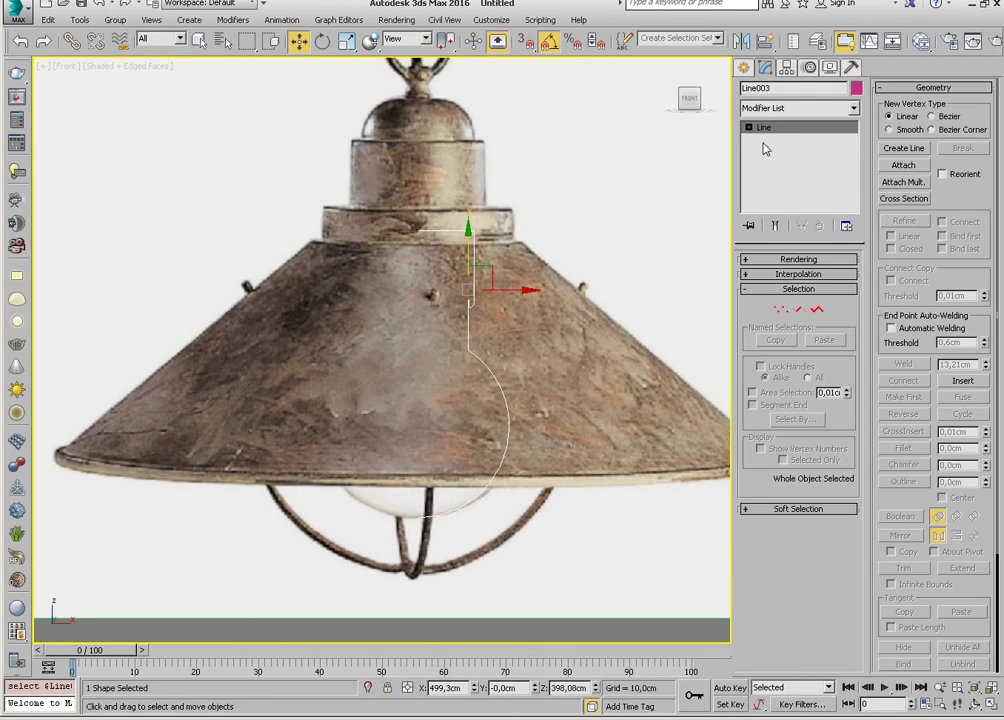
Lathe Line003, compare it see-through against the reference, then delete the Lathe modifier.
left_click(761, 110)
key("l")
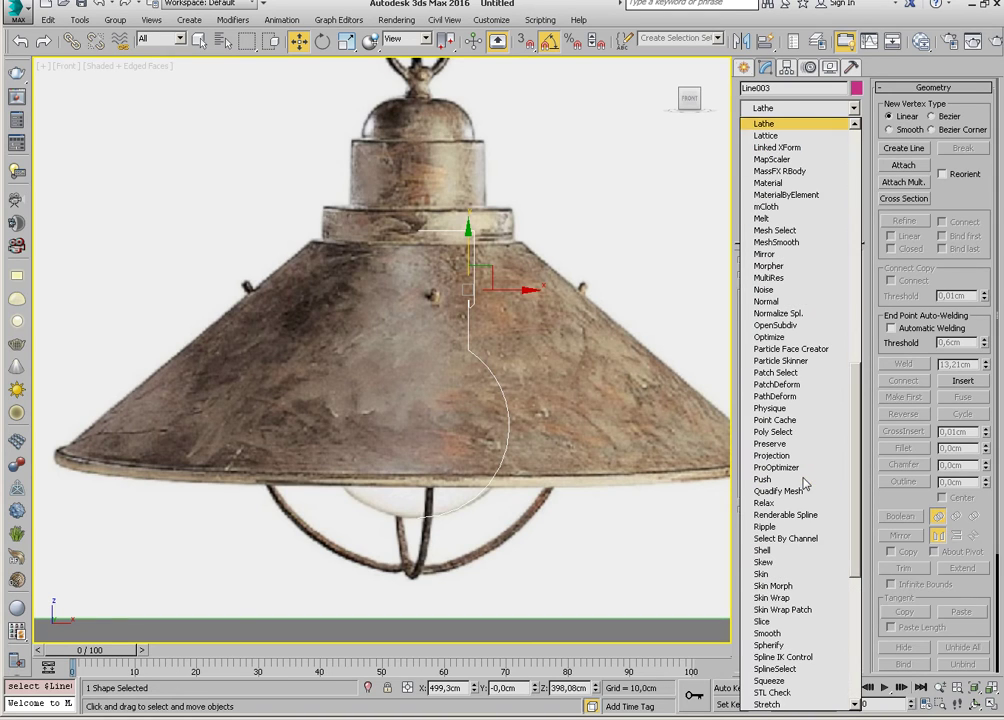
left_click(764, 123)
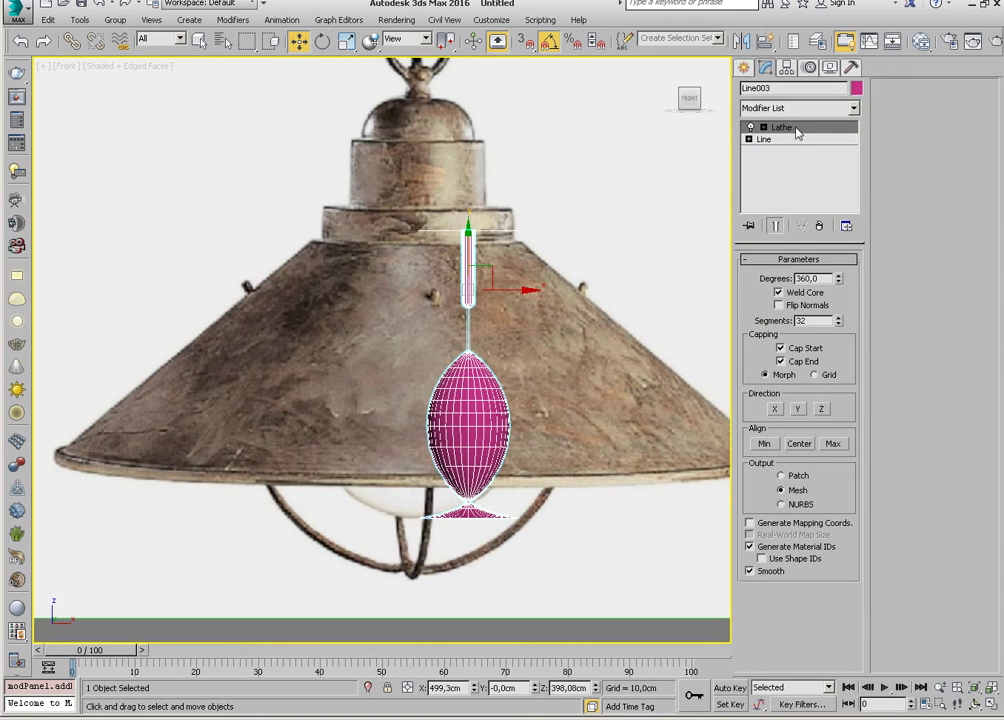
left_click(764, 446)
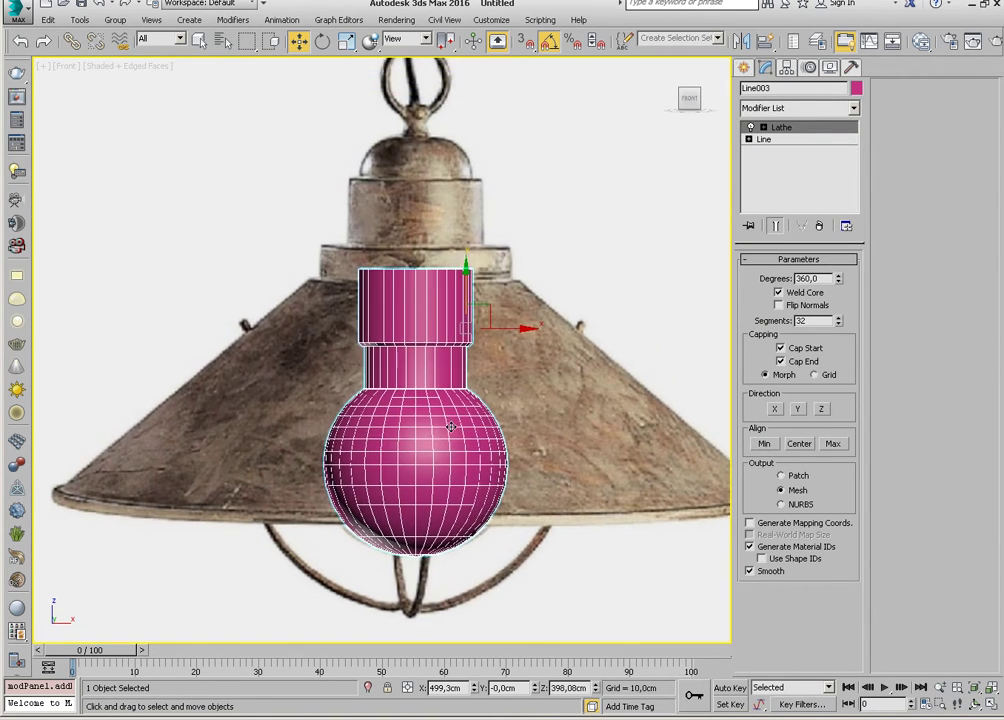
scroll(453, 386, "down", 3)
scroll(433, 408, "up", 5)
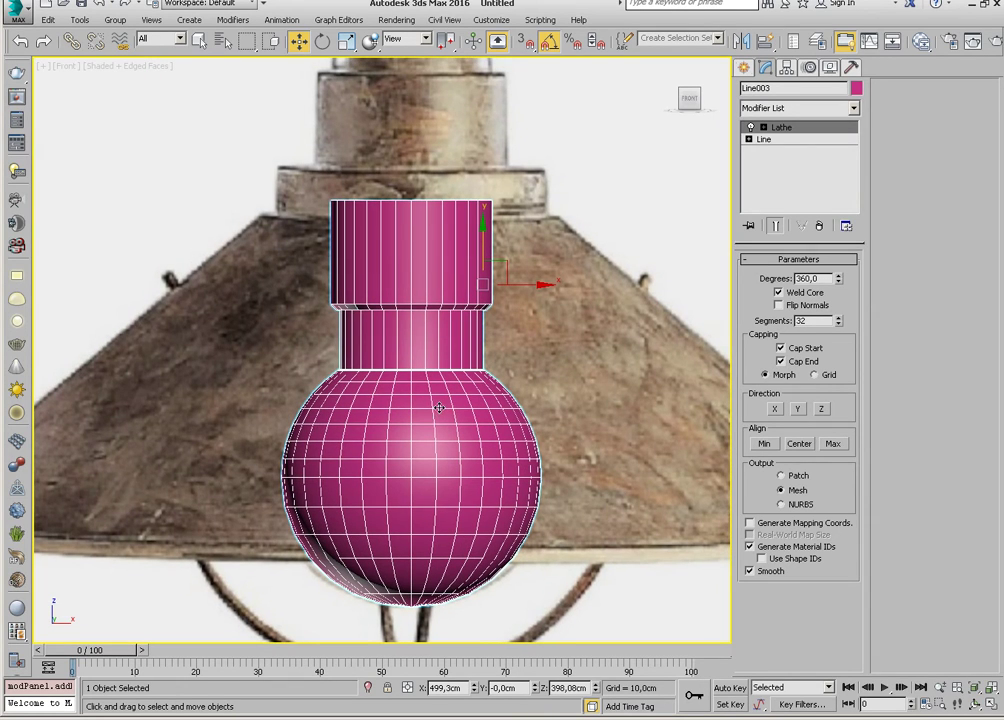
middle_click_drag(422, 368, 407, 402)
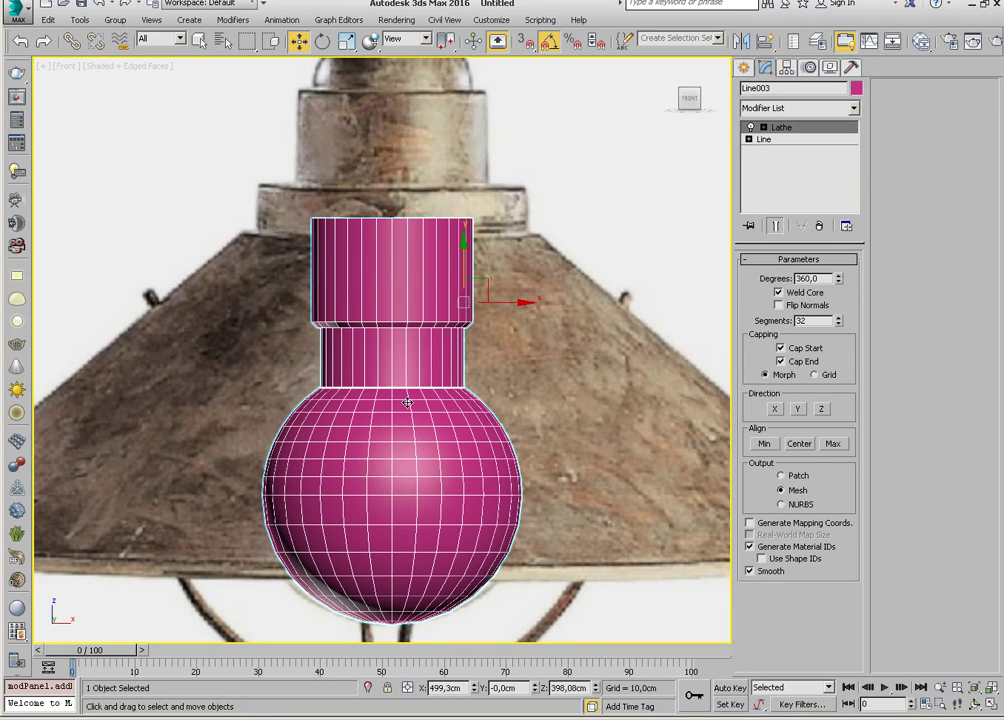
middle_click_drag(409, 413, 444, 376)
key("alt+x")
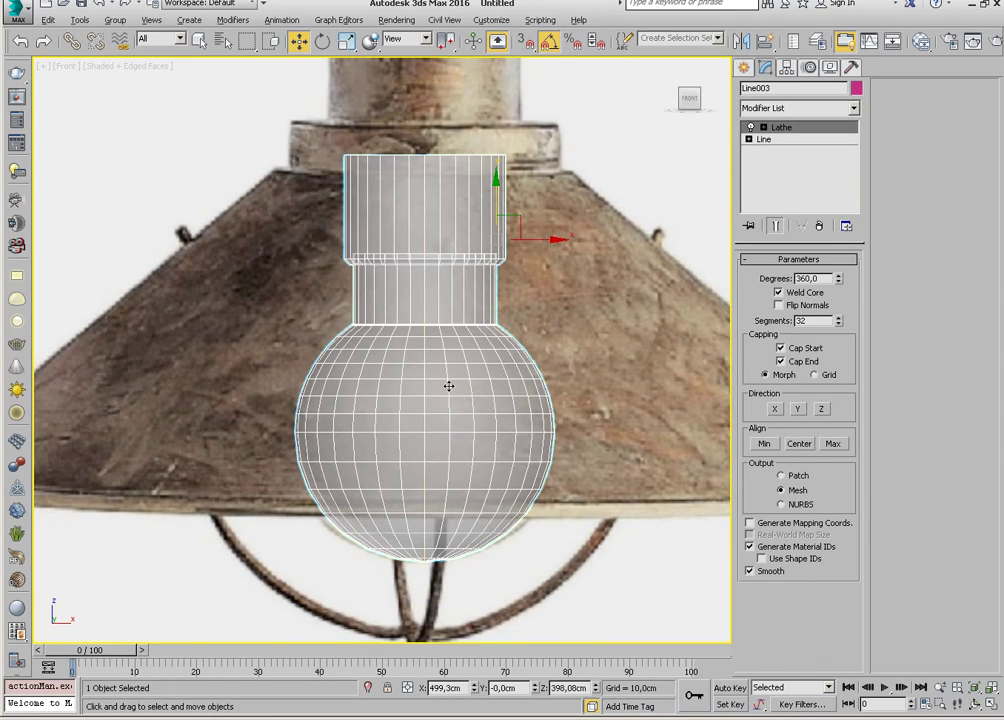
key("alt+x")
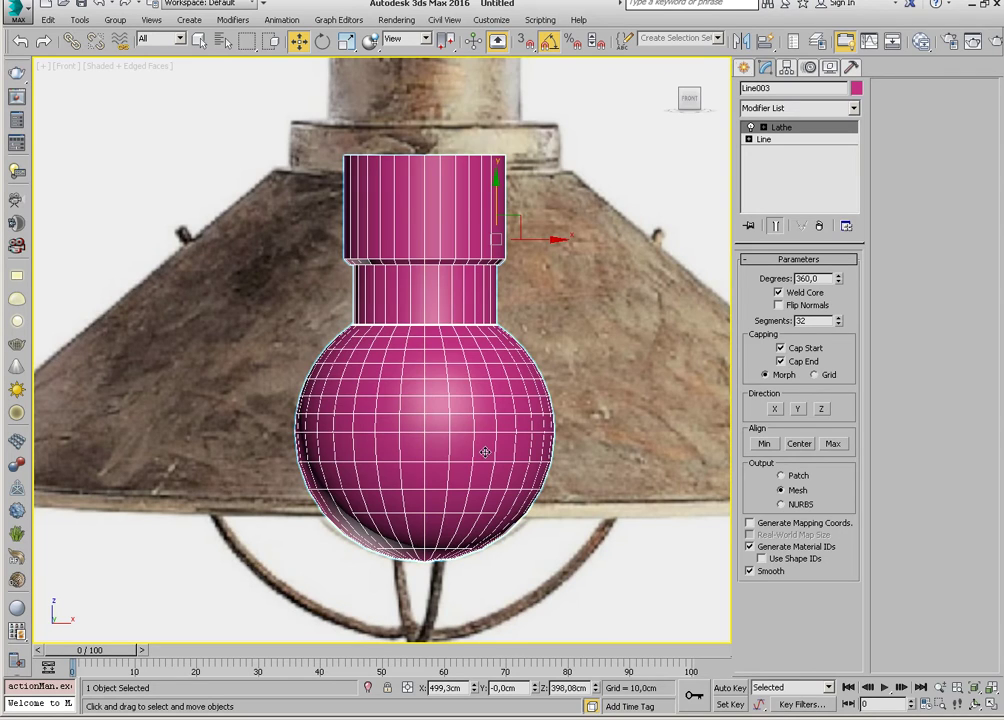
key("Delete")
scroll(501, 432, "up", 2)
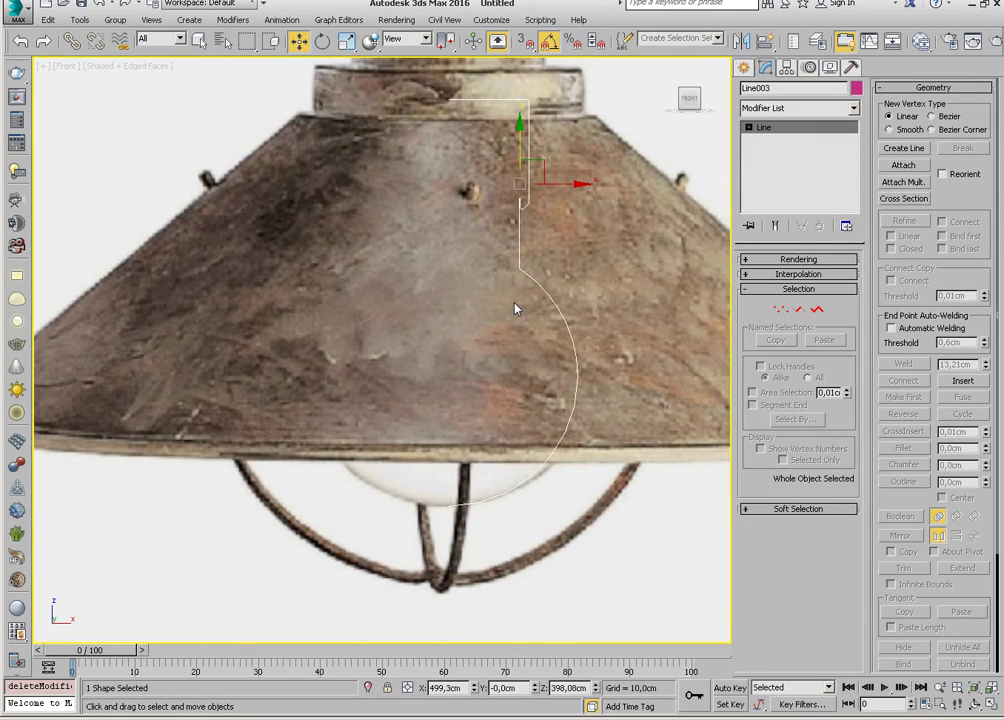
At Spline level, outline the bulb profile to add a thin offset copy.
middle_click_drag(515, 309, 511, 325)
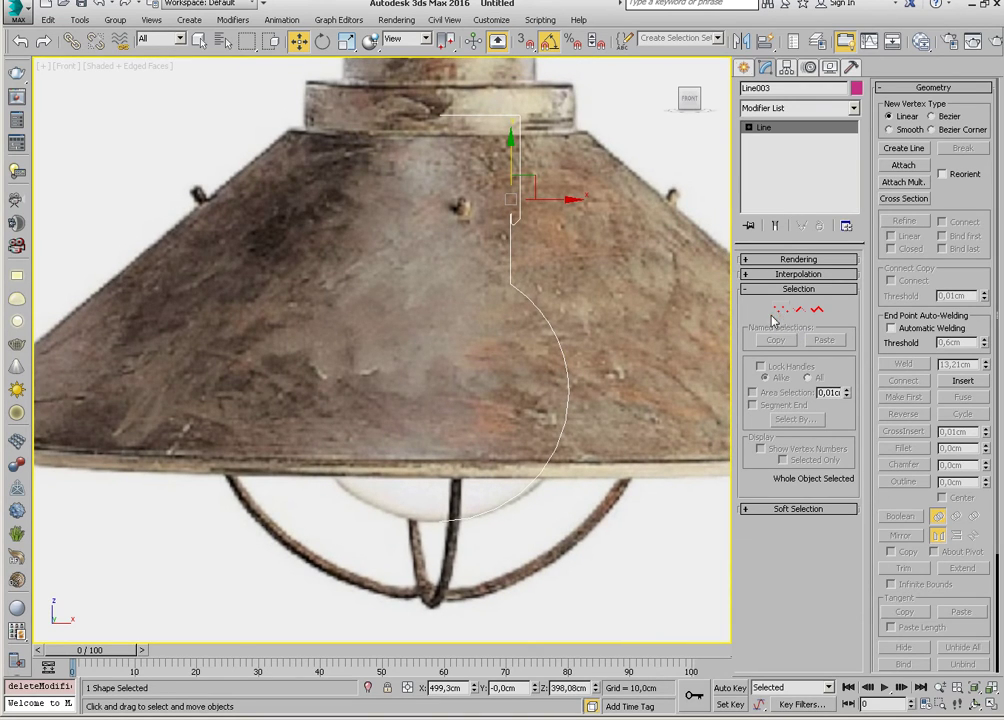
left_click(817, 310)
left_click_drag(630, 424, 519, 398)
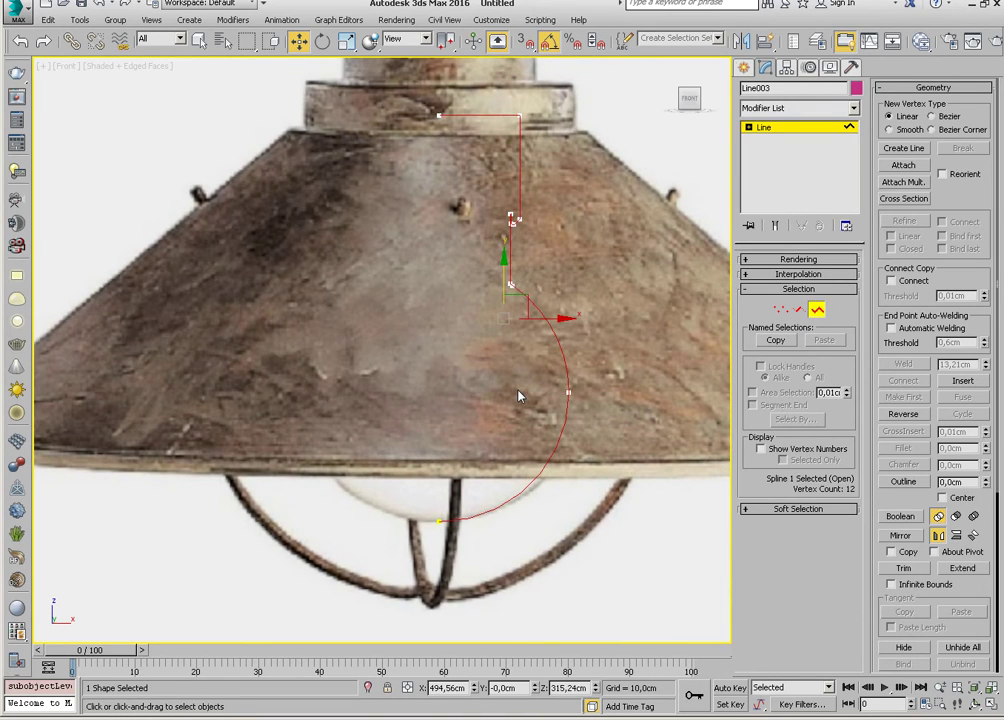
left_click(902, 481)
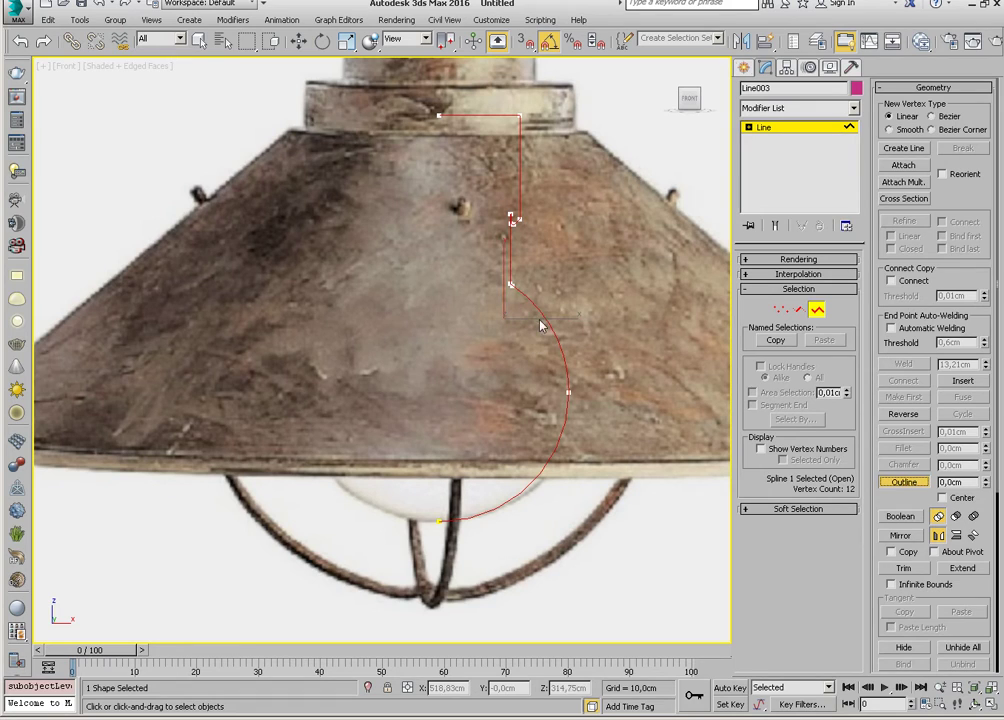
mouse_move(542, 311)
left_mouse_down()
mouse_move(541, 320)
mouse_move(545, 310)
left_mouse_up()
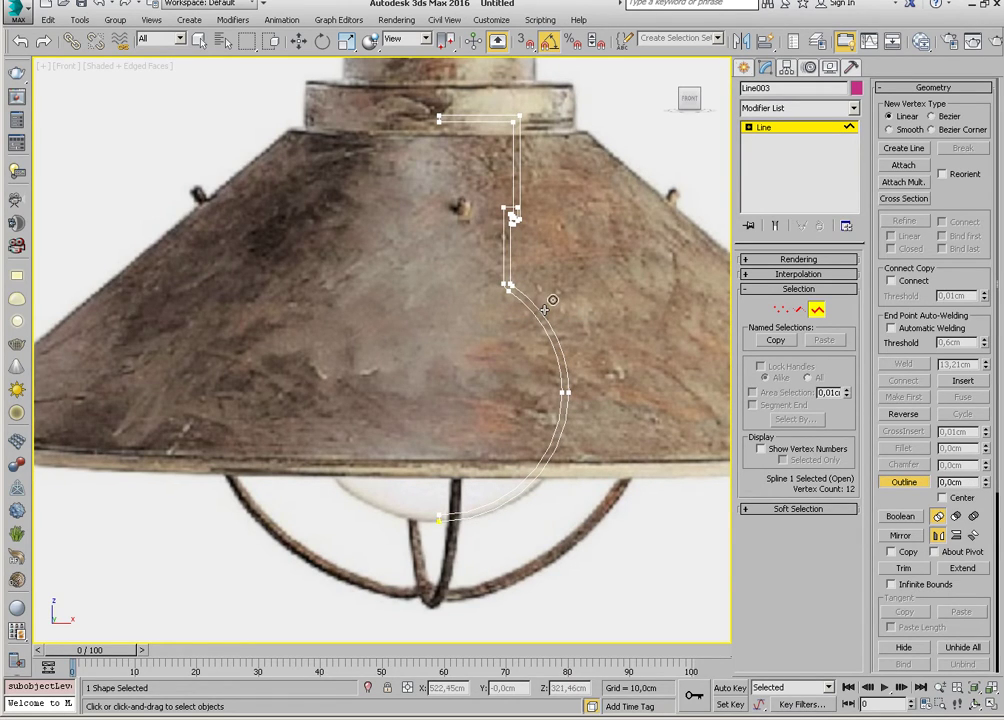
scroll(510, 215, "up", 1)
scroll(505, 220, "up", 3)
scroll(500, 240, "up", 2)
scroll(497, 260, "up", 2)
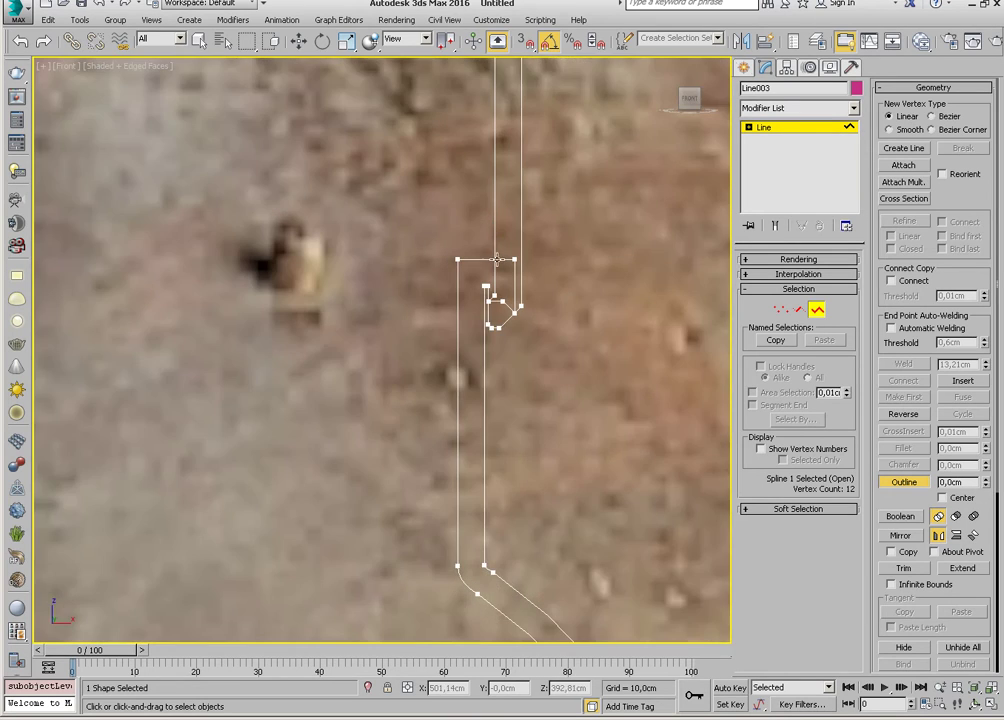
scroll(497, 260, "up", 2)
In Segment mode, select the small socket-joint segment, then deselect it.
left_click(798, 309)
key("w")
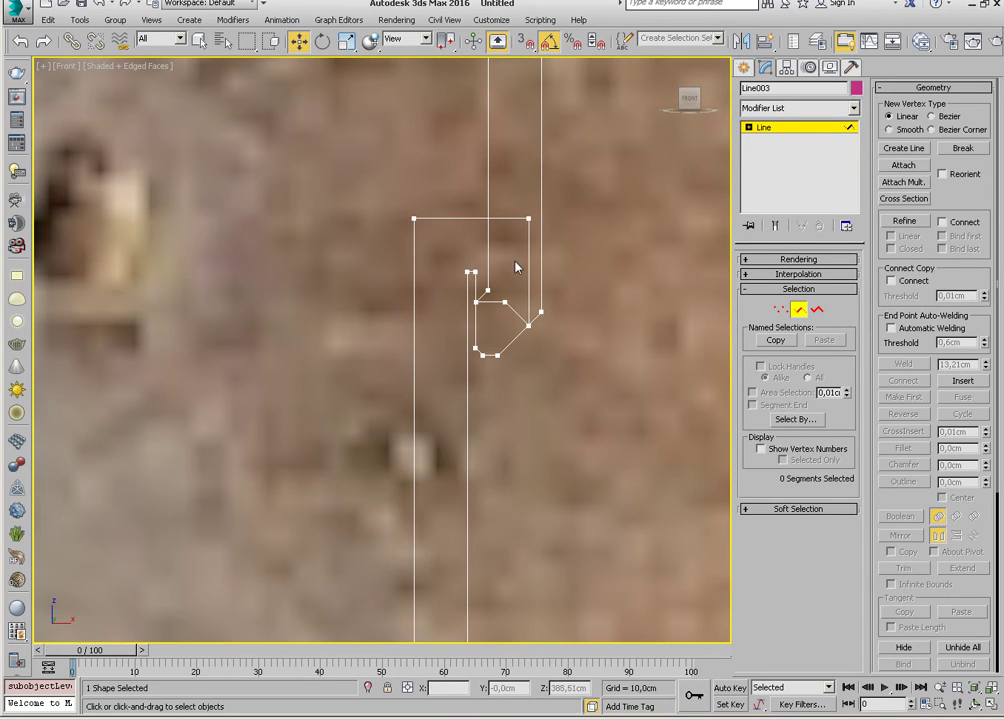
left_click(487, 229)
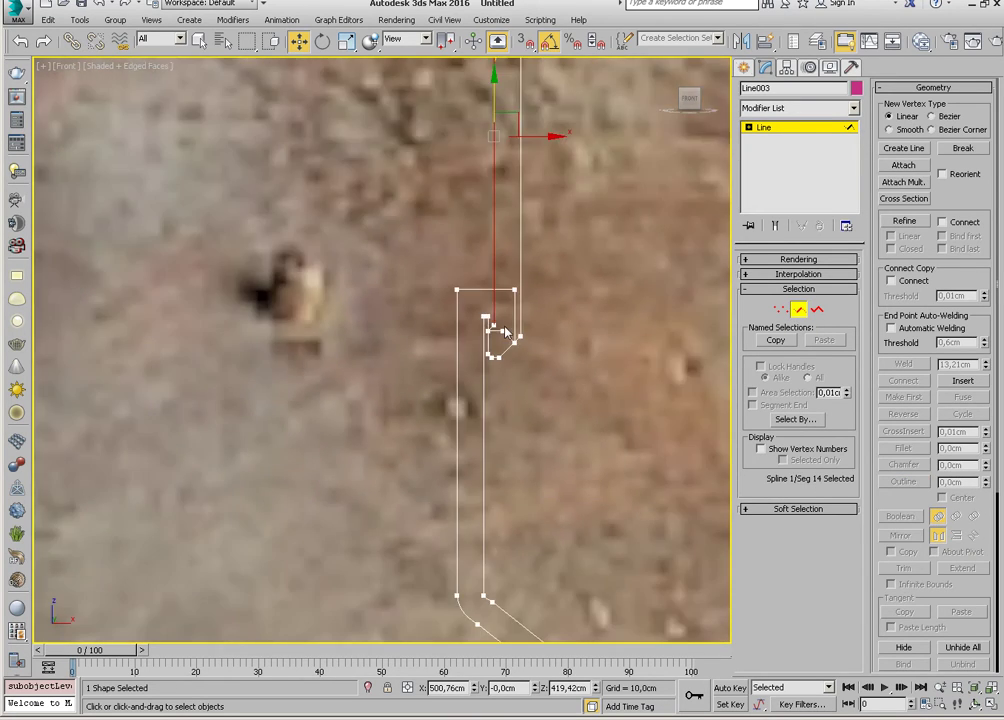
scroll(490, 290, "down", 2)
middle_click_drag(512, 376, 495, 338)
key("s")
scroll(453, 90, "down", 1)
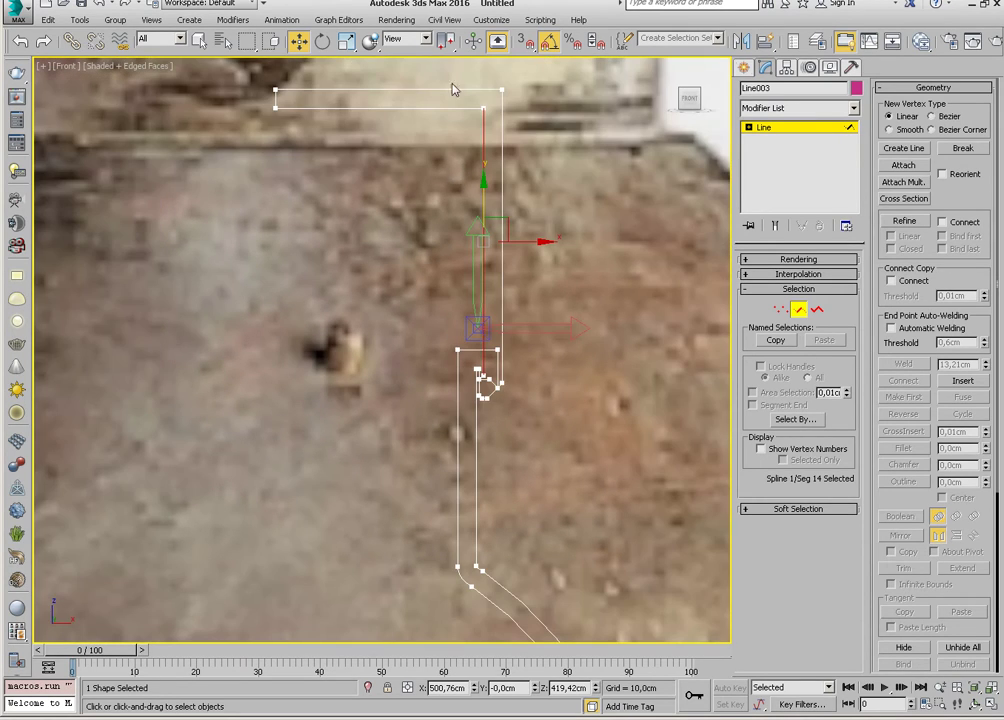
left_click(416, 45)
left_click(405, 52)
left_click(520, 398)
scroll(495, 380, "up", 2)
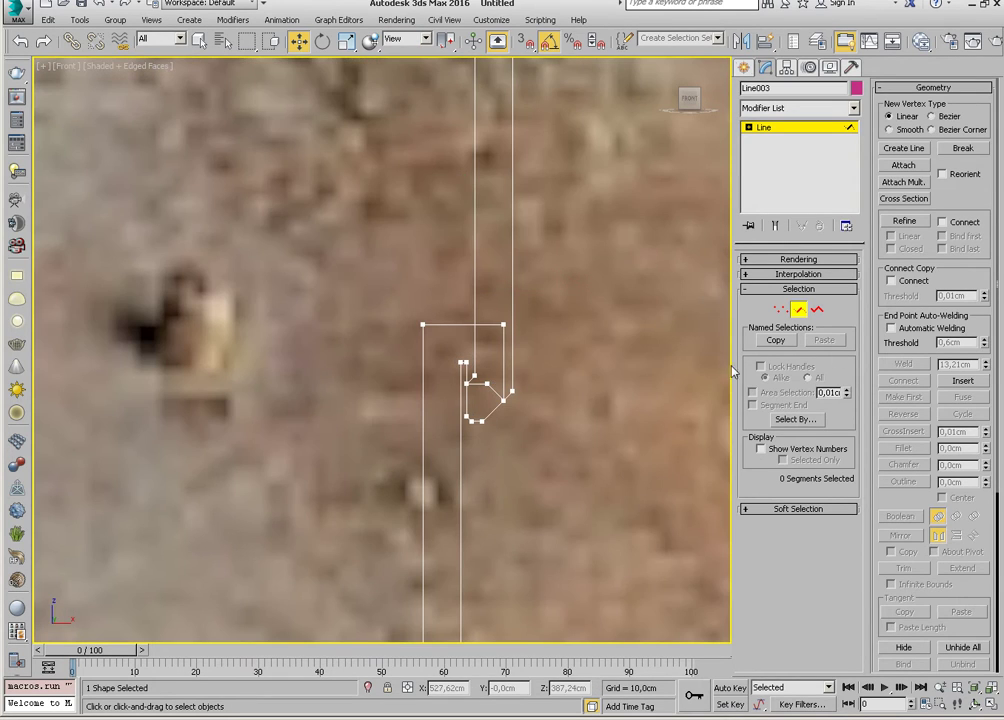
Delete the long vertical, socket-corner, short vertical and top horizontal segments.
key("1")
key("2")
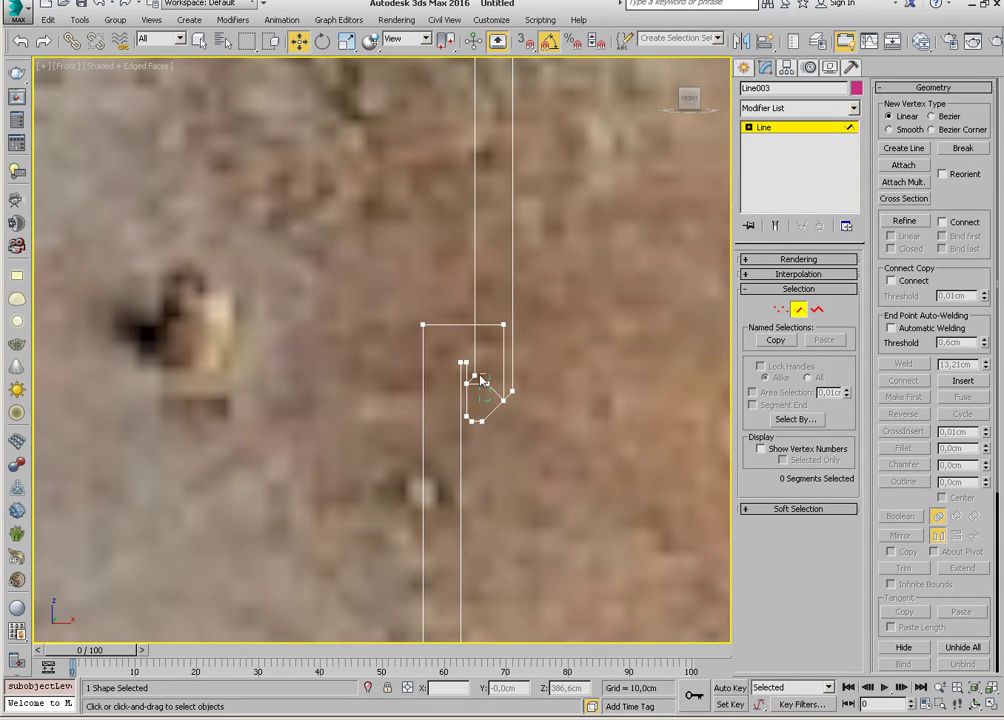
left_click(481, 380)
key("Delete")
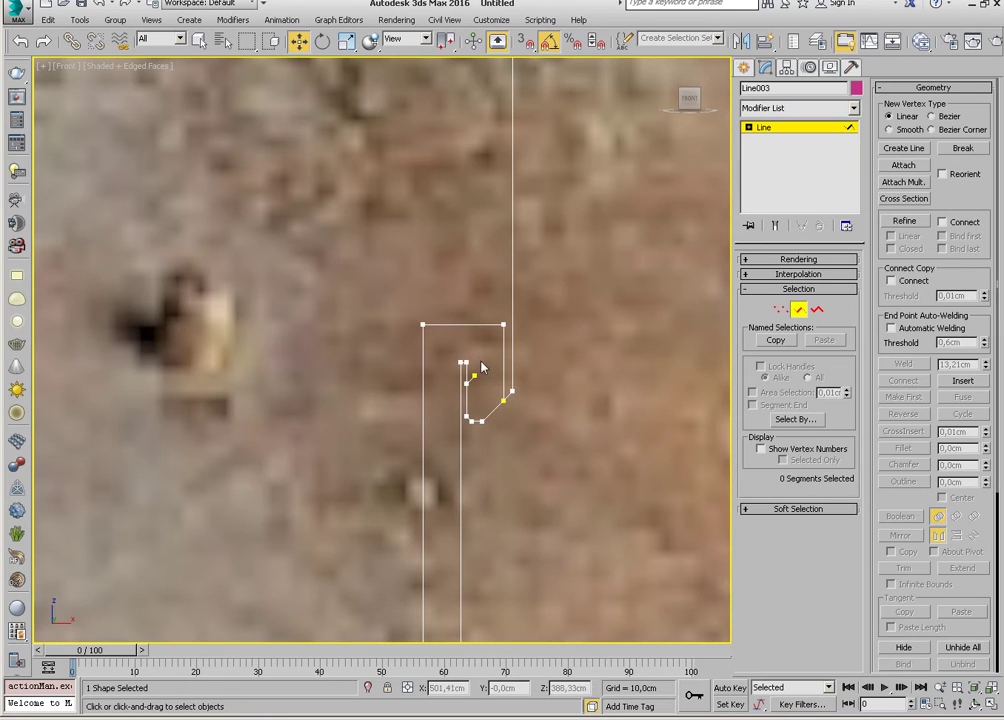
left_click(470, 380)
key("Delete")
left_click(503, 372)
key("Delete")
left_click(486, 327)
key("Delete")
scroll(458, 317, "down", 3)
scroll(456, 340, "up", 8)
scroll(454, 376, "down", 4)
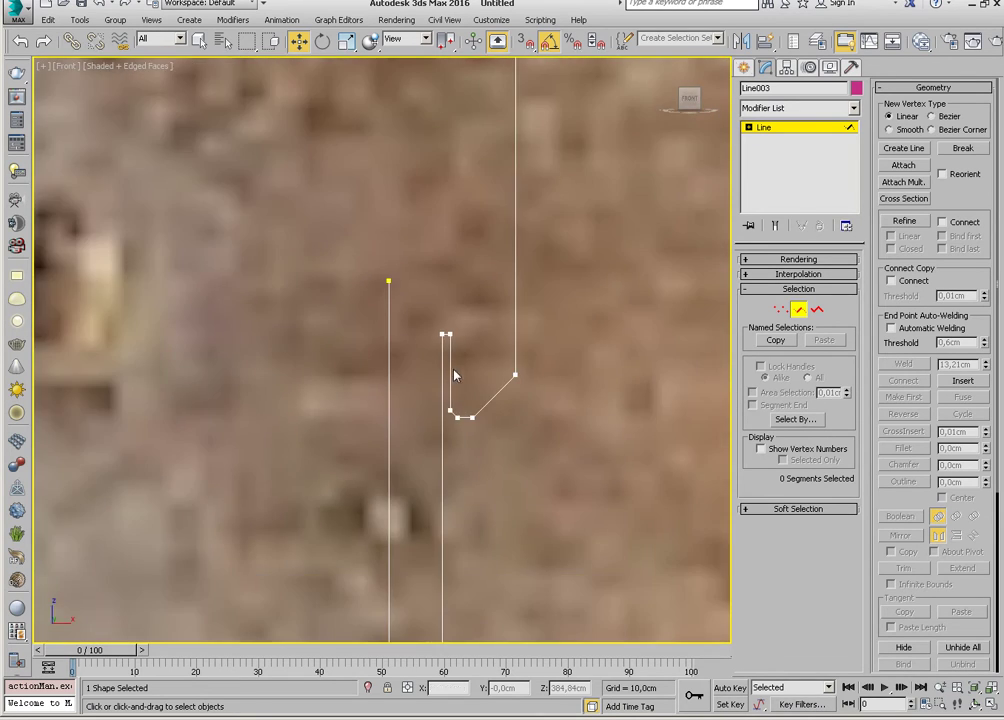
scroll(455, 380, "down", 5)
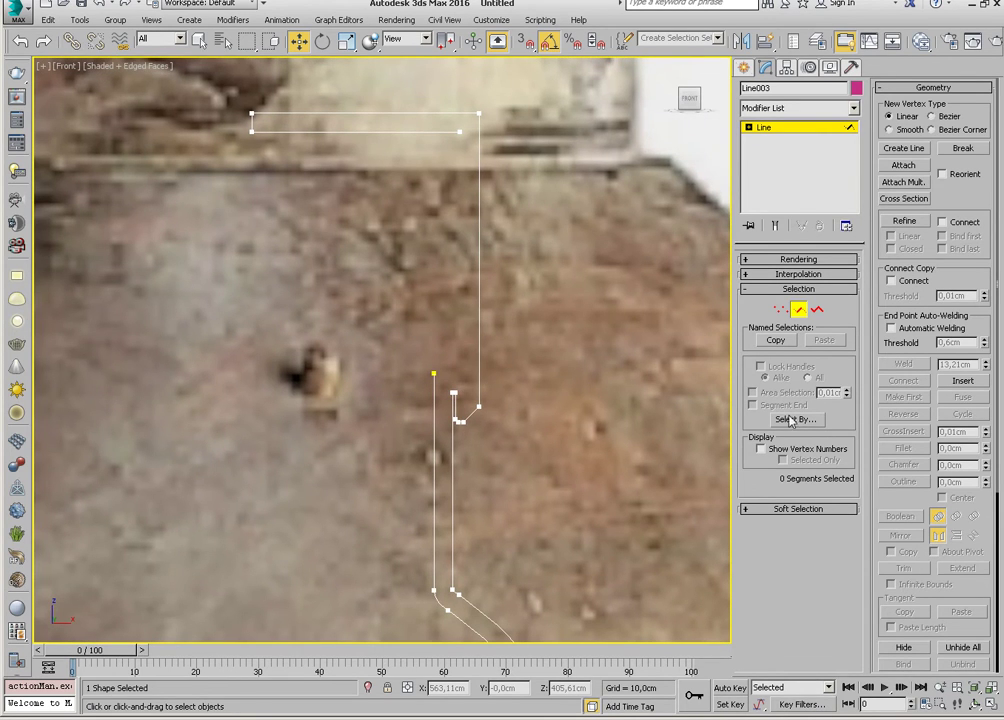
Connect the profile's loose end vertex to the top vertex, then exit sub-object mode.
left_click(798, 310)
left_click(781, 310)
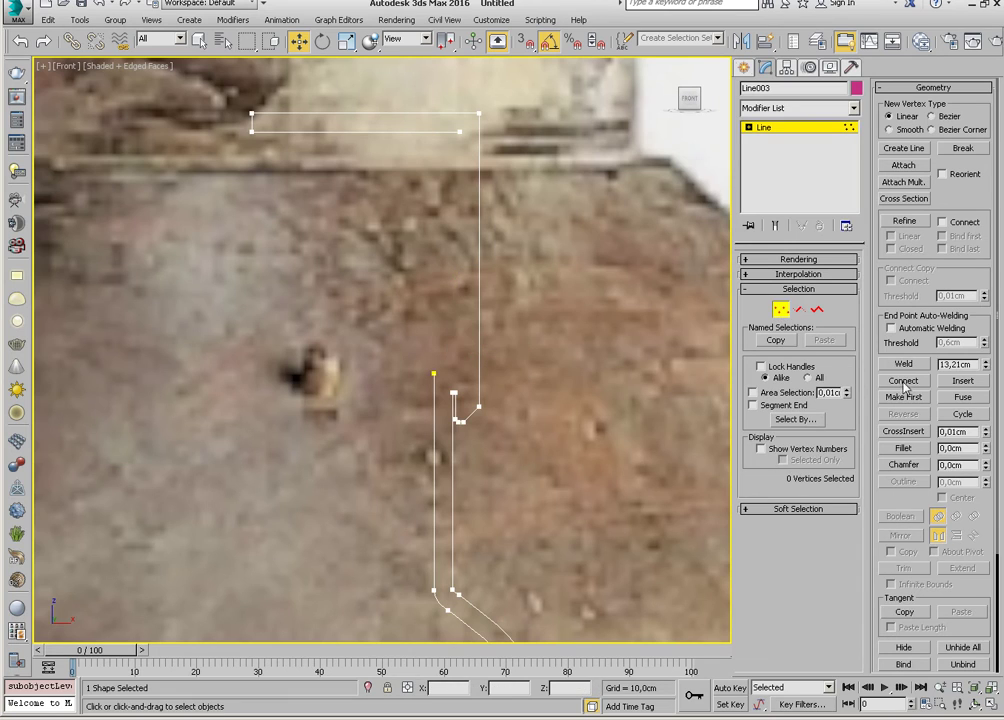
left_click(903, 381)
left_click_drag(432, 372, 459, 132)
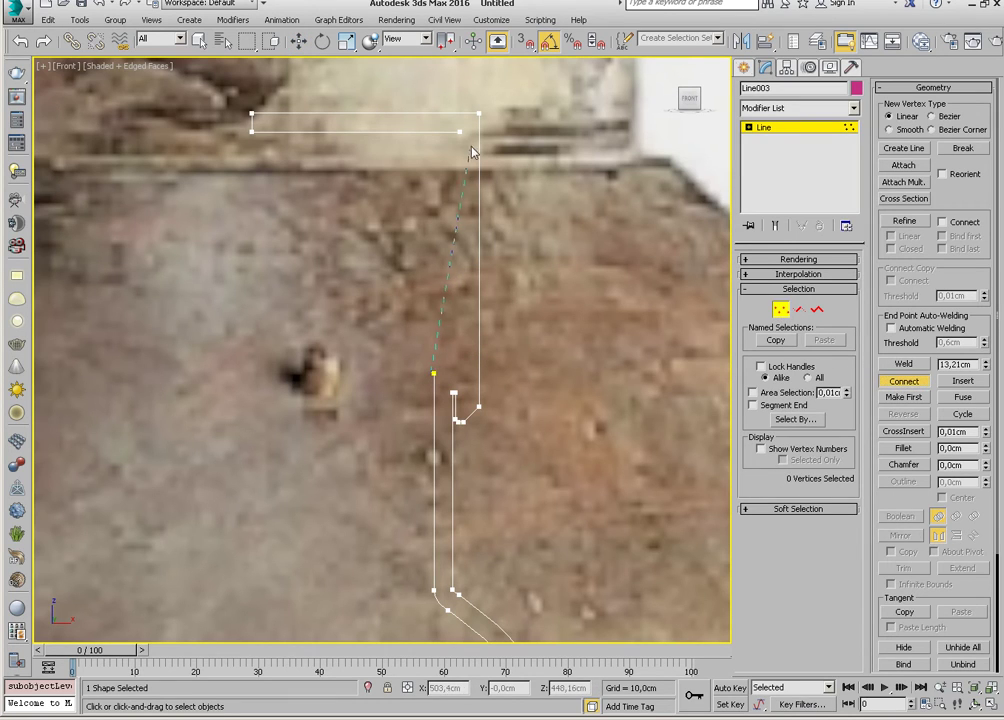
scroll(499, 315, "down", 5)
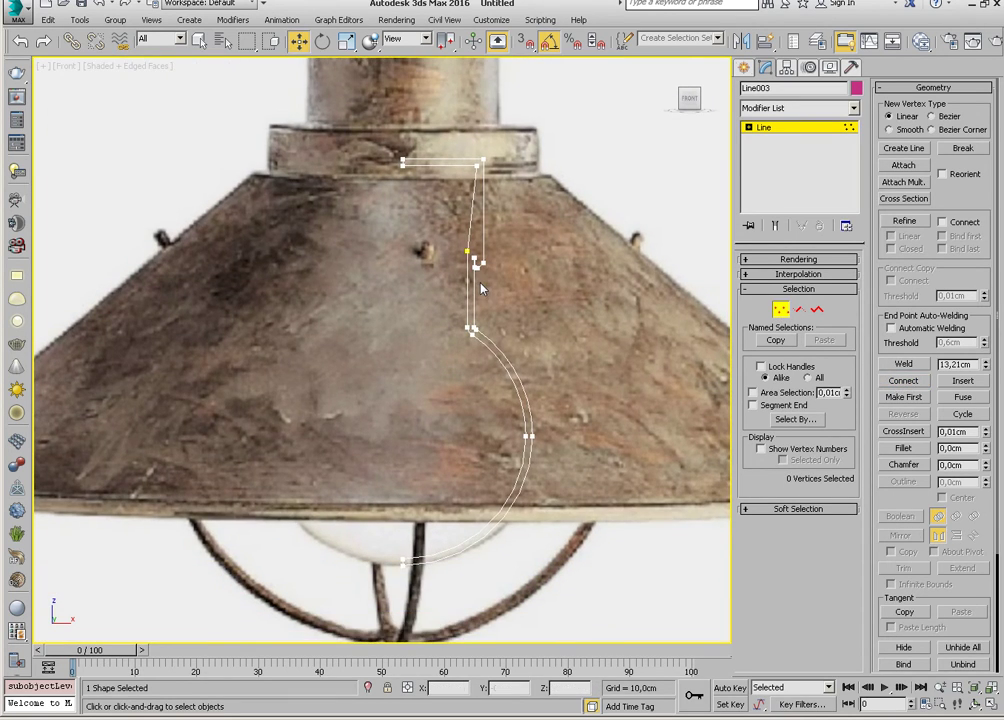
right_click(518, 319)
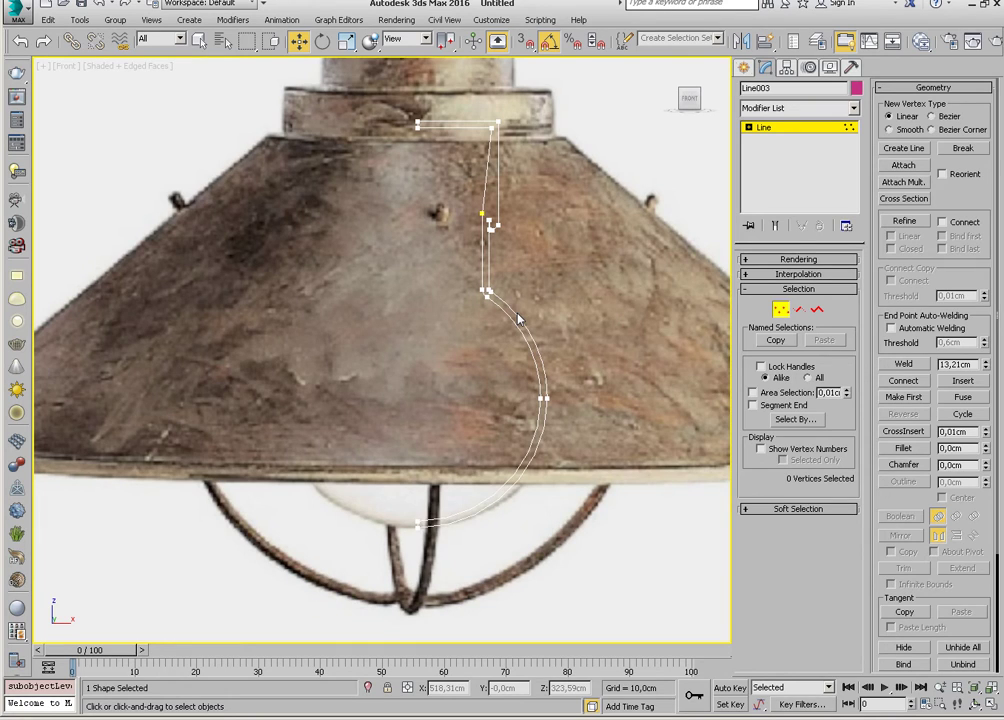
middle_click_drag(518, 319, 521, 328)
left_click(781, 310)
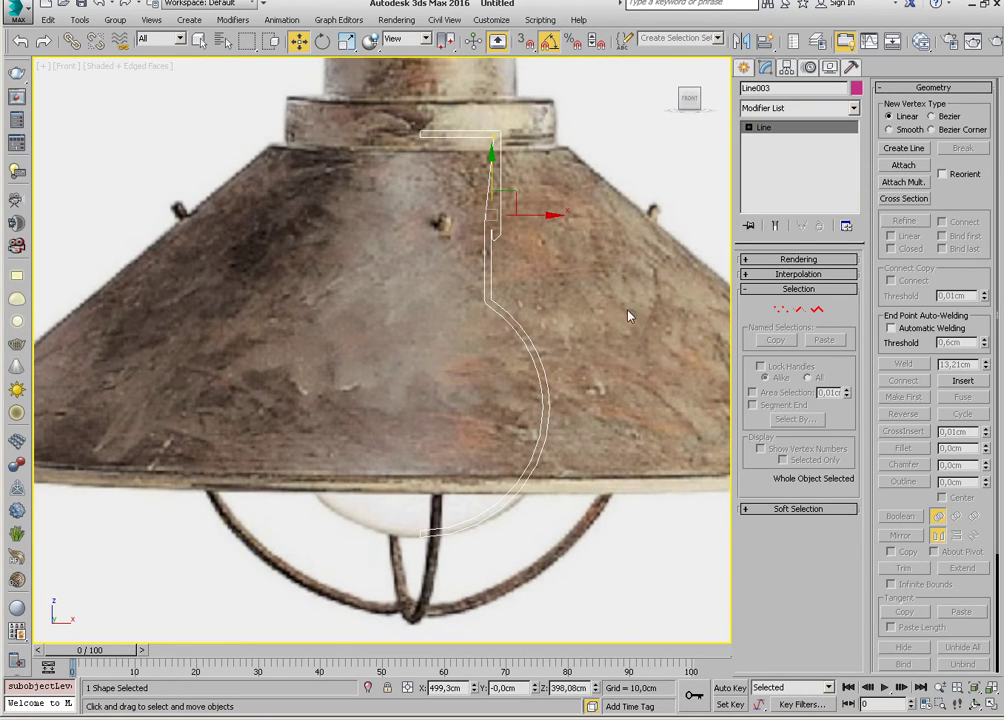
Apply a Lathe with Align Min to the reworked profile and view it at an angle.
left_click(797, 110)
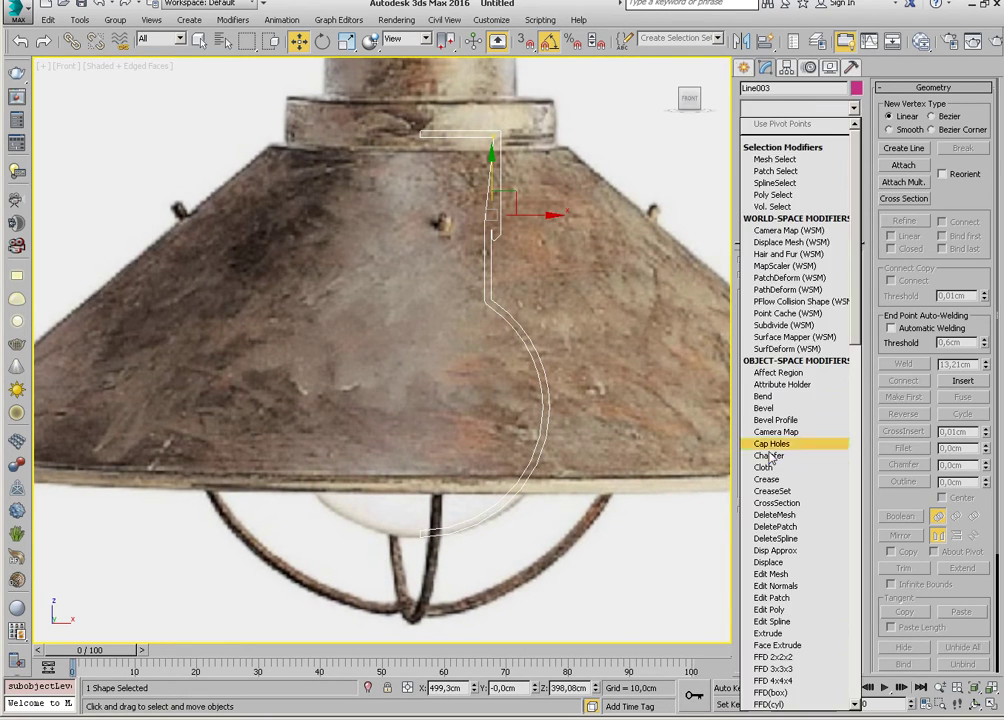
key("l")
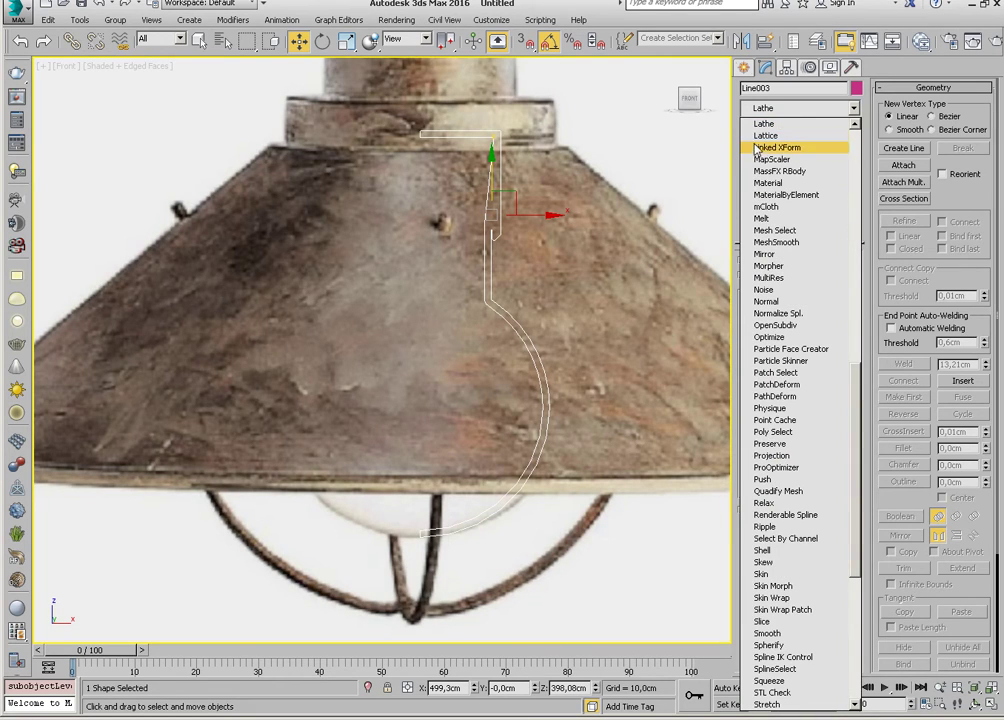
left_click(765, 124)
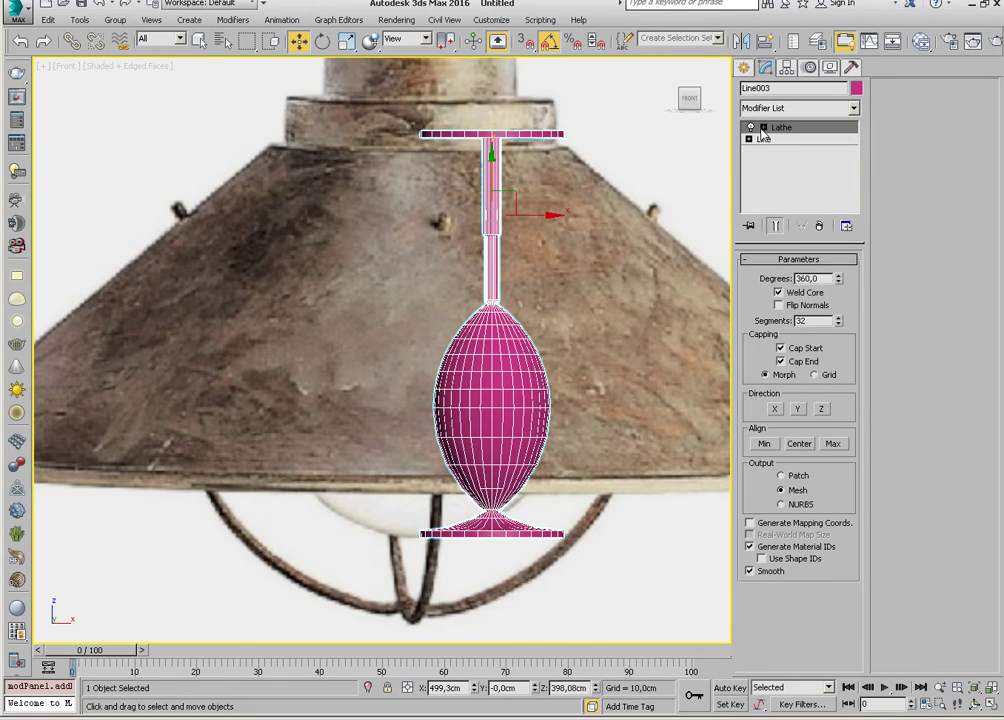
left_click(763, 445)
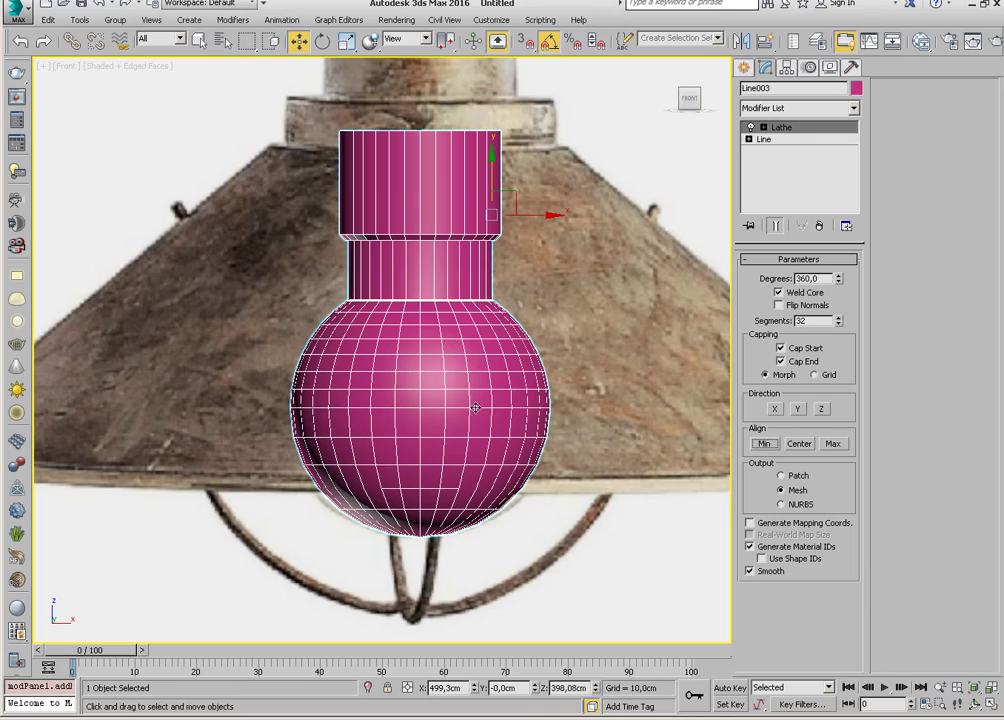
mouse_move(475, 443)
middle_mouse_down("alt")
mouse_move(475, 397)
mouse_move(426, 363)
mouse_move(419, 391)
mouse_move(391, 314)
middle_mouse_up("alt")
right_click(440, 404)
Convert Line003 to an editable poly and switch to Polygon selection.
left_click(553, 550)
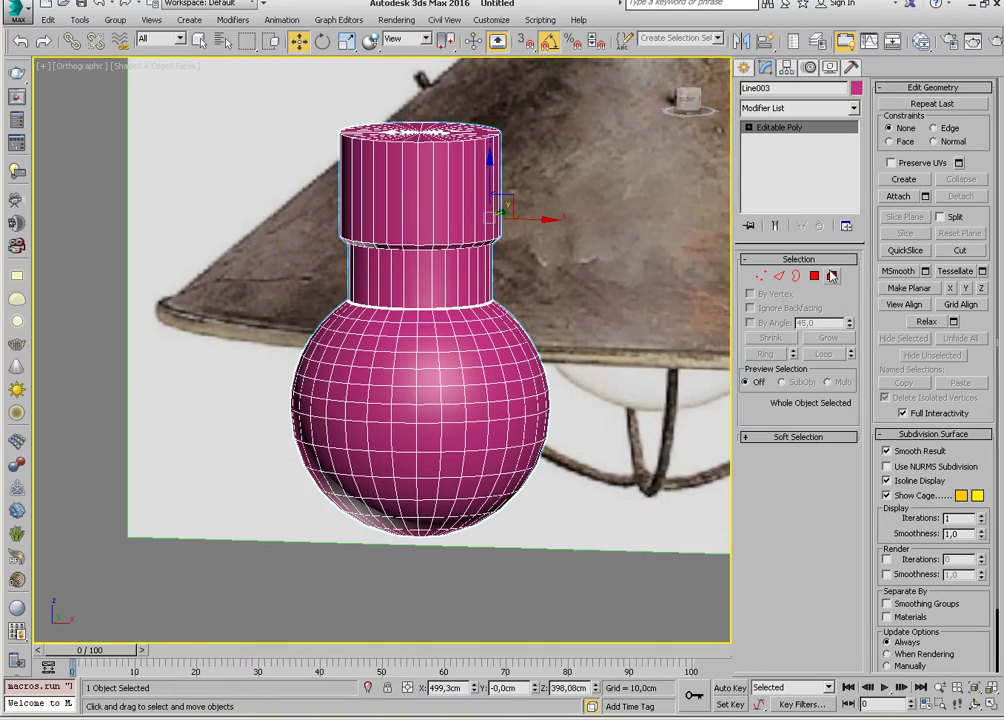
key("4")
mouse_move(540, 411)
middle_mouse_down("alt")
mouse_move(450, 470)
mouse_move(436, 463)
middle_mouse_up("alt")
scroll(436, 463, "up", 3)
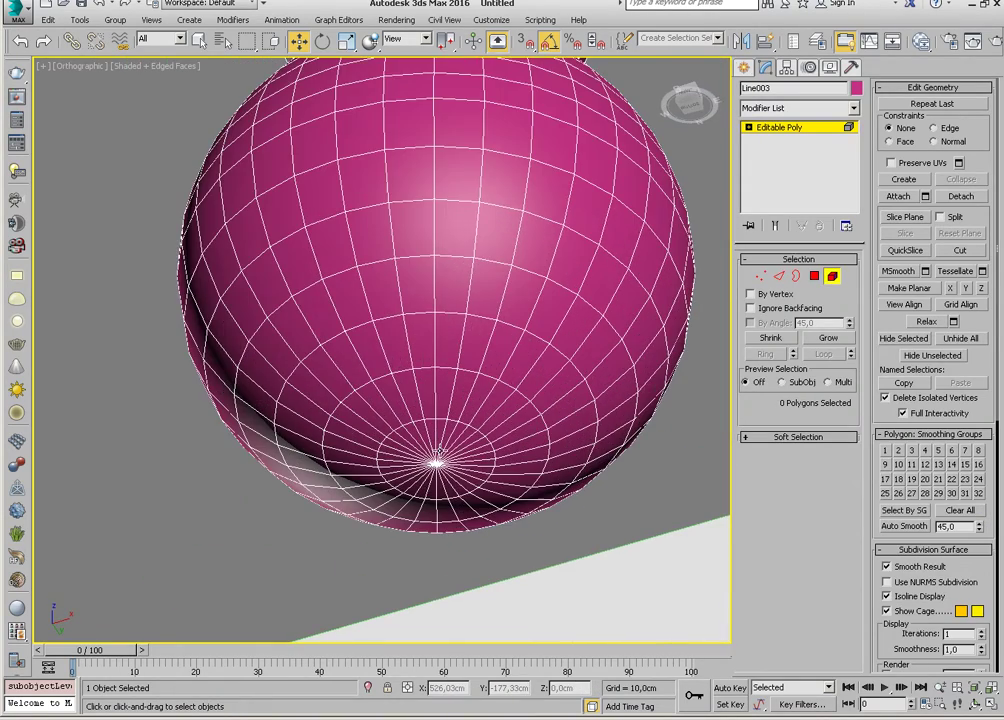
key("ctrl+a")
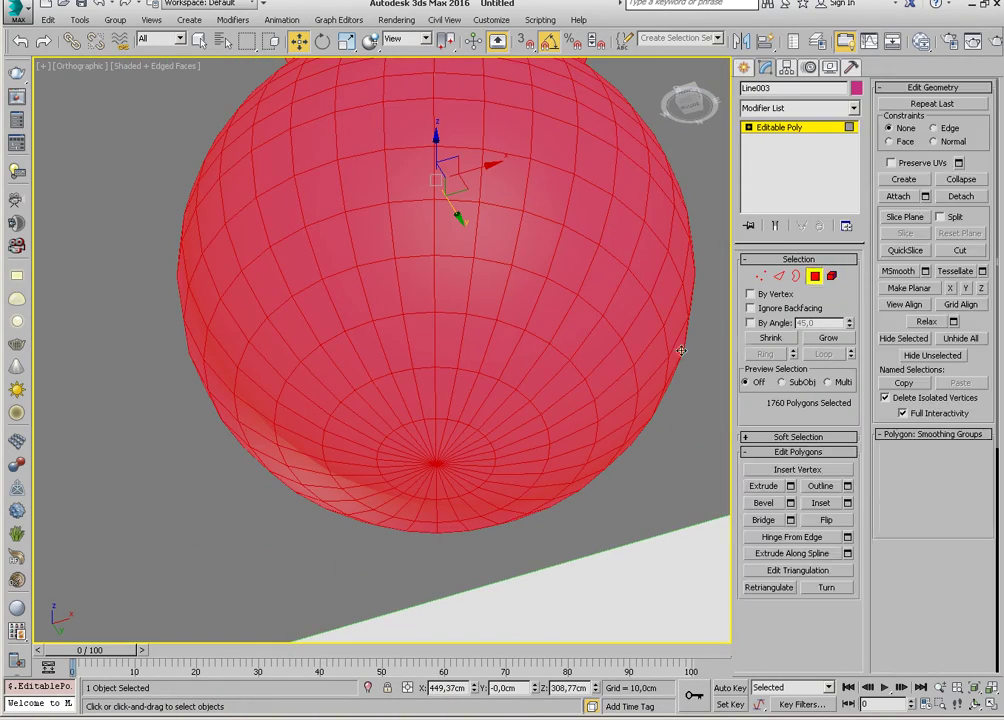
Select a bottom polygon, grow it five times, and deselect the stray polygons.
left_click(439, 456)
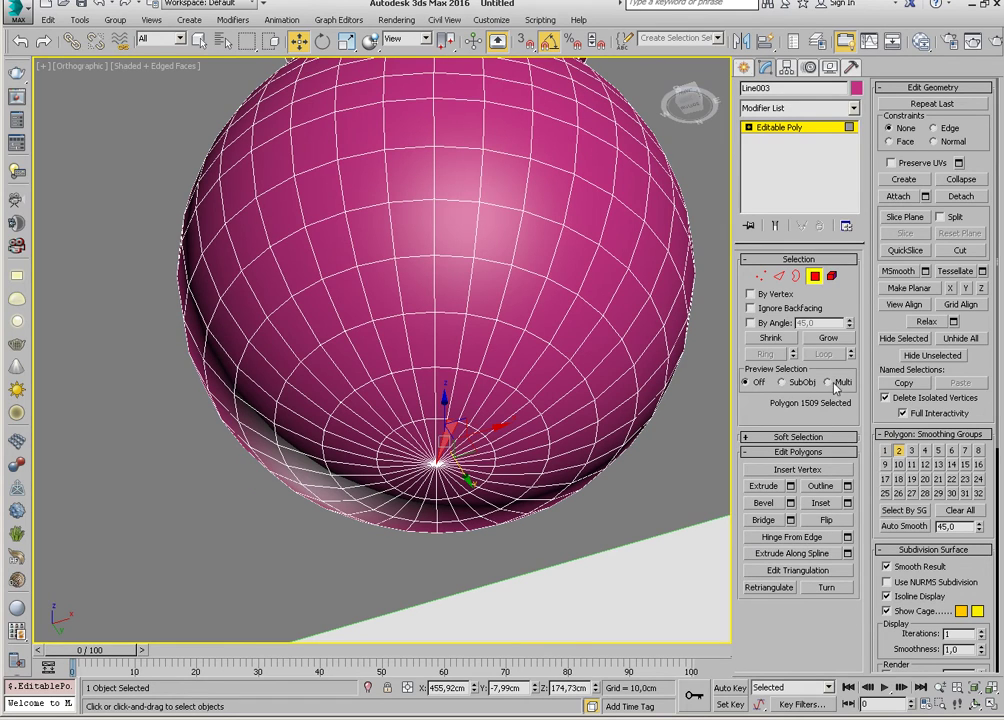
left_click(827, 339)
left_click(827, 339)
left_click(827, 339)
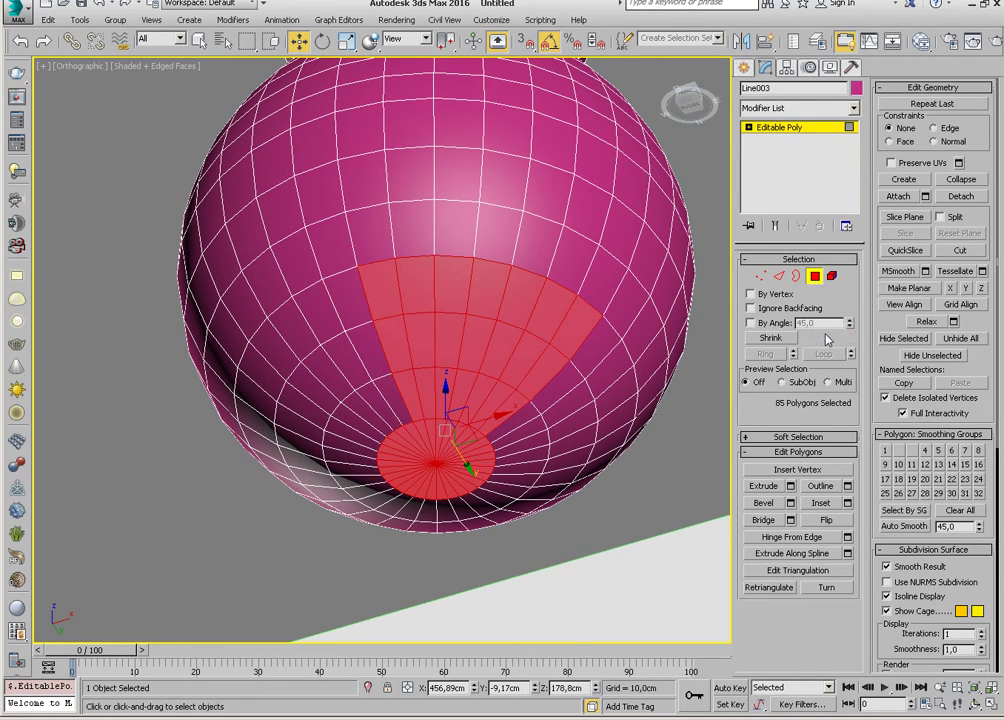
left_click(827, 339)
left_click(827, 339)
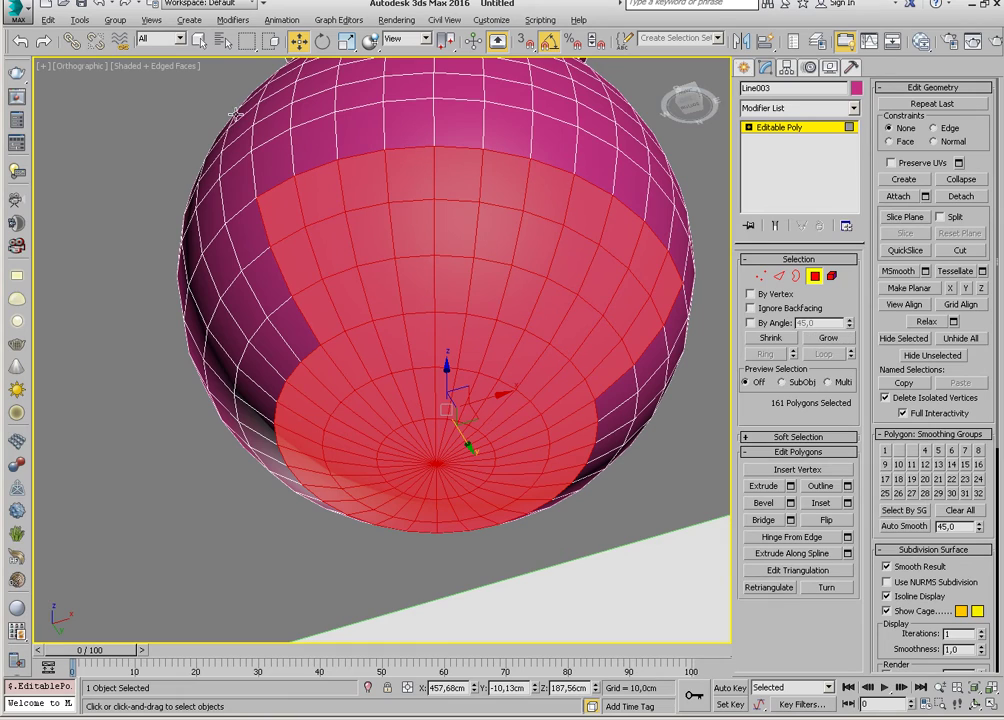
key("q")
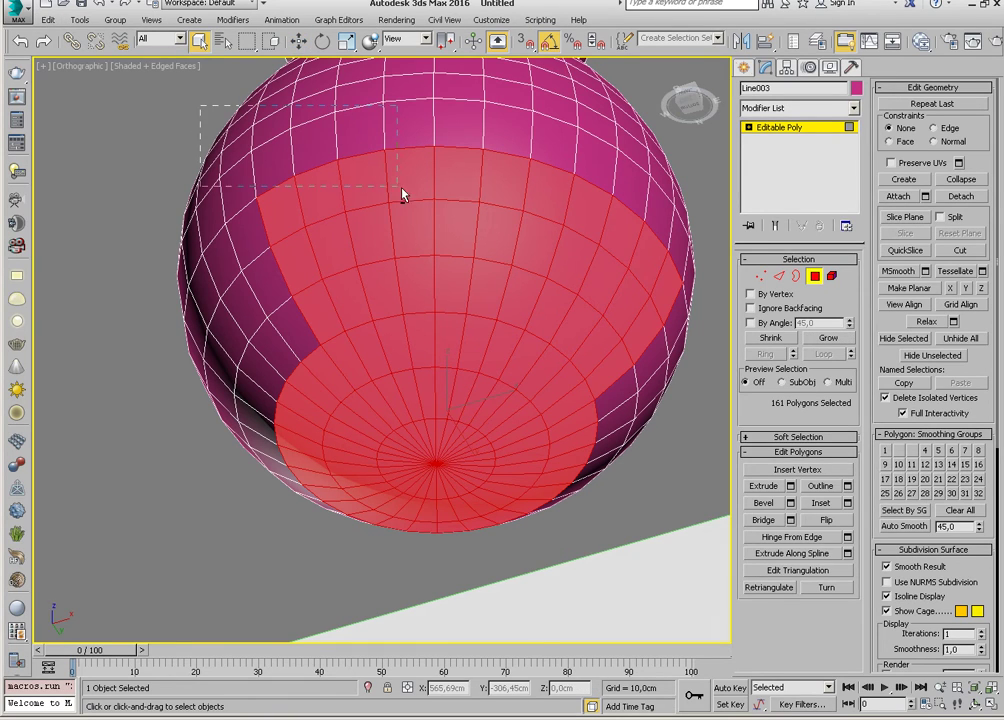
left_click_drag(544, 281, 544, 281, "alt")
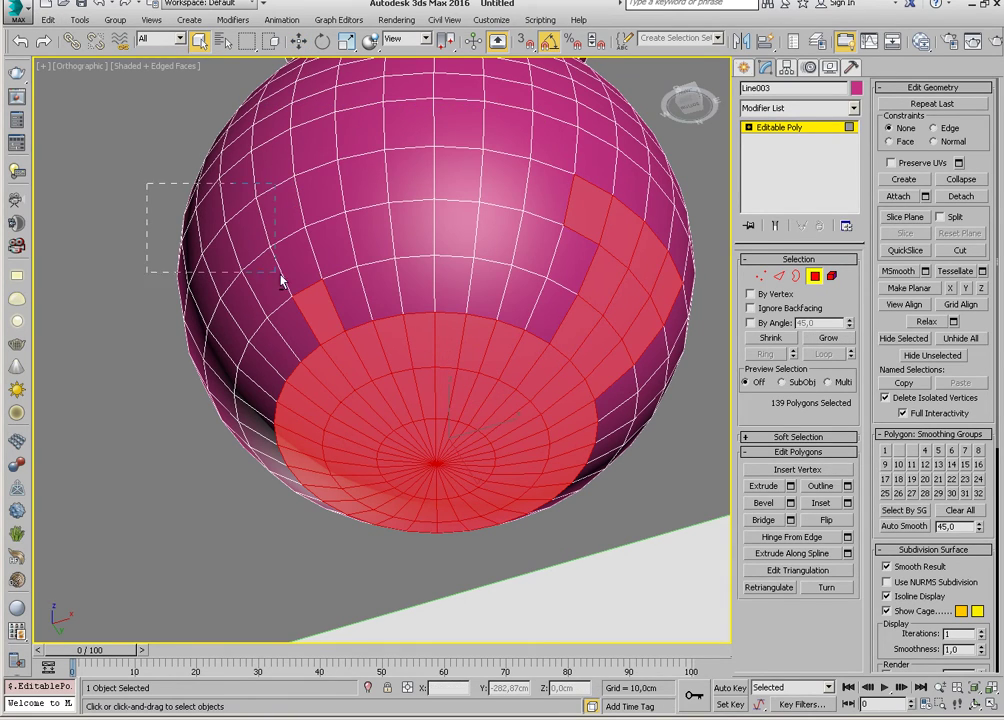
left_click_drag(282, 282, 325, 298, "alt")
left_click_drag(673, 285, 673, 285, "alt")
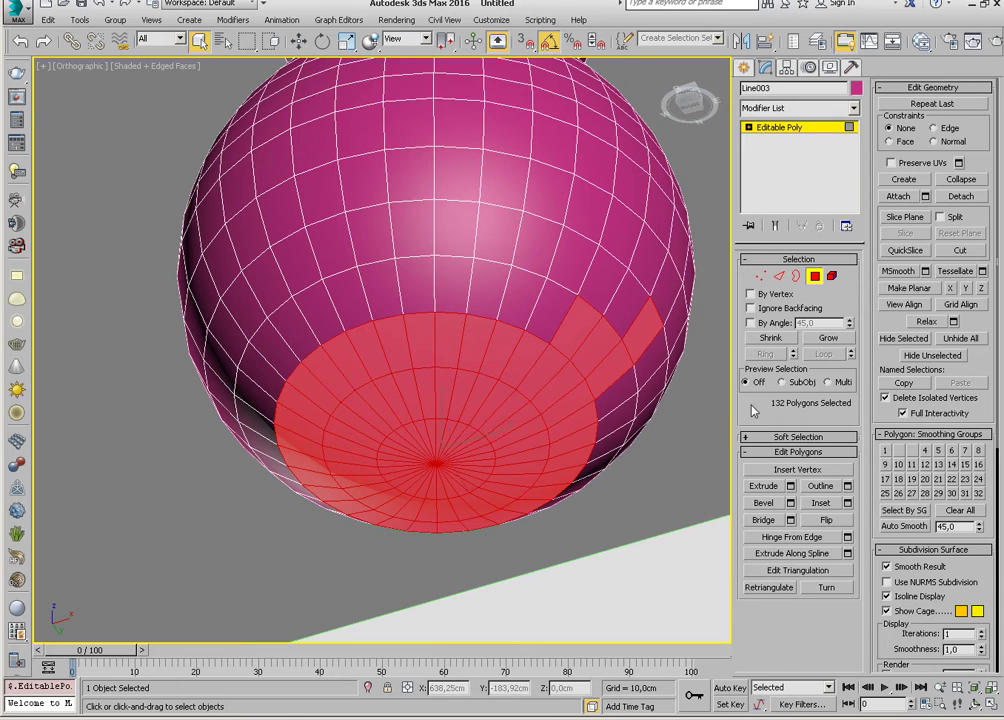
left_click_drag(655, 350, 652, 348, "alt")
left_click(585, 305, "alt")
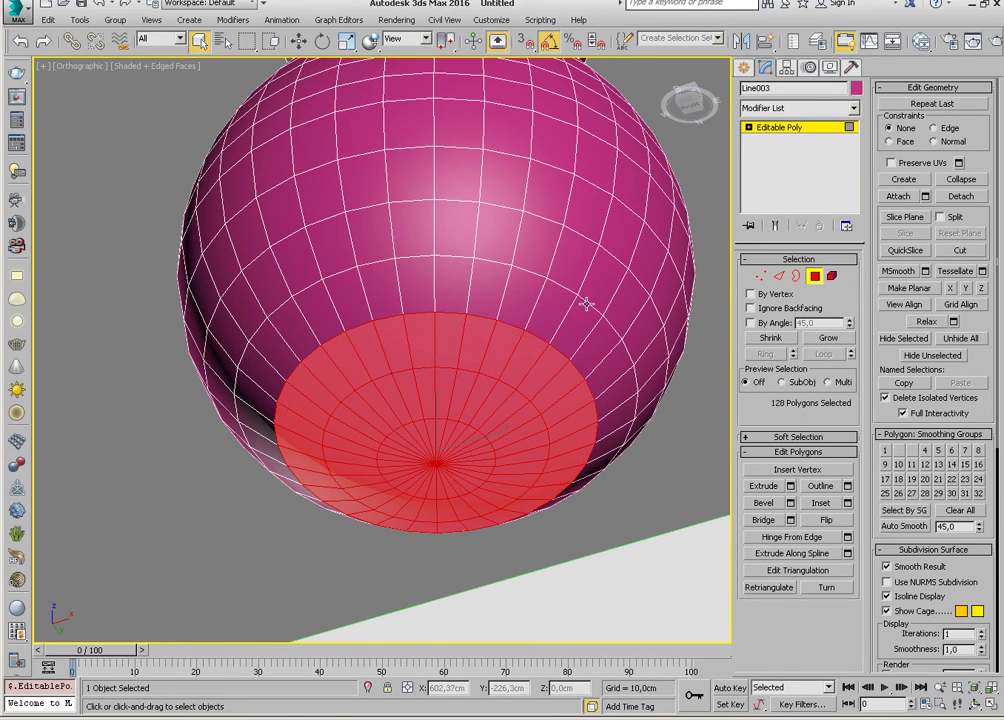
scroll(527, 381, "down", 3)
middle_click_drag(527, 381, 533, 364, "alt")
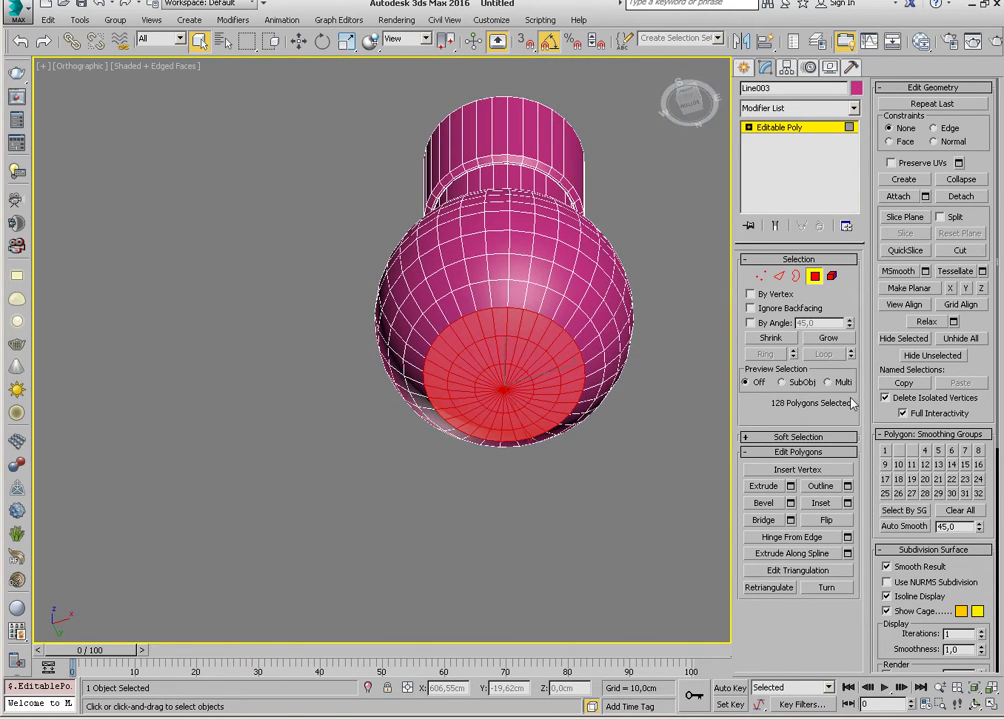
Keep growing the selection ring by ring up to the sphere's rim at the socket.
left_click(824, 340)
left_click(825, 340)
left_click(825, 340)
left_click(825, 340)
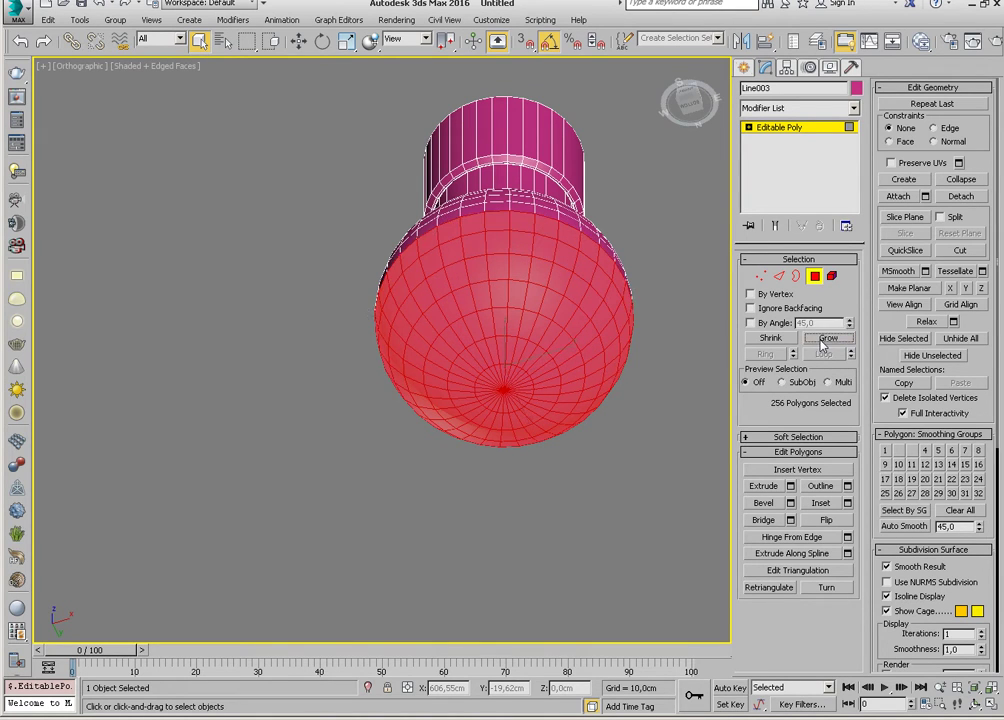
left_click(826, 341)
left_click(825, 340)
mouse_move(502, 302)
middle_mouse_down("alt")
mouse_move(500, 350)
mouse_move(491, 298)
mouse_move(482, 314)
middle_mouse_up("alt")
left_click(824, 338)
left_click(824, 338)
left_click(824, 338)
left_click(824, 338)
left_click(824, 338)
scroll(496, 276, "up", 5)
scroll(578, 287, "up", 3)
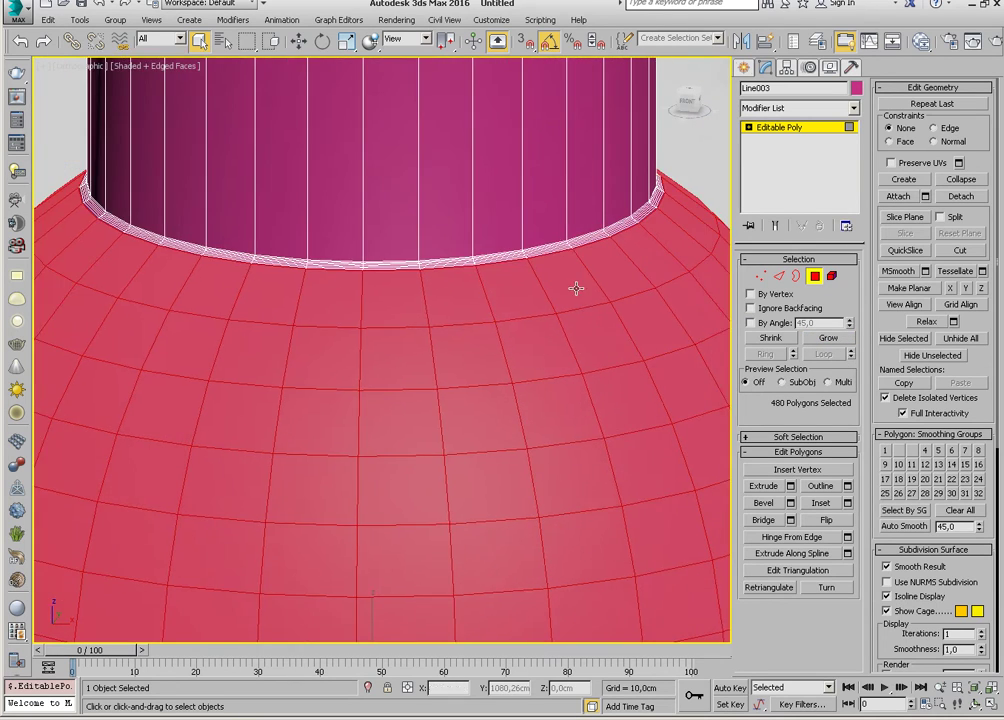
scroll(578, 287, "up", 2)
left_click(826, 338)
left_click(826, 338)
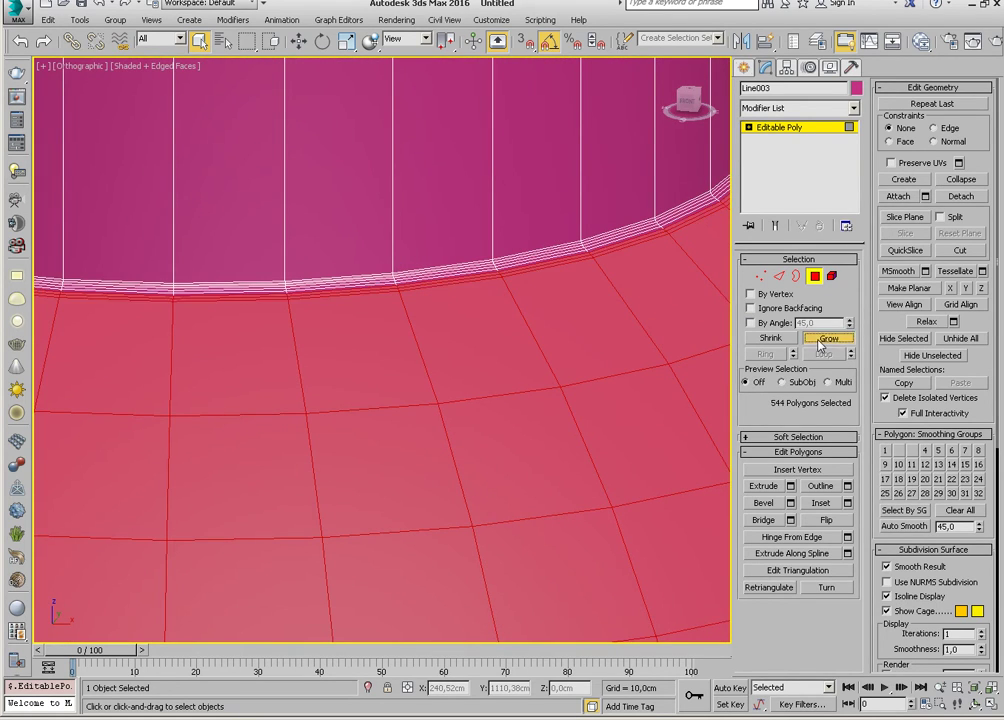
left_click(826, 338)
left_click(826, 338)
middle_click_drag(544, 339, 541, 336)
scroll(540, 336, "down", 8)
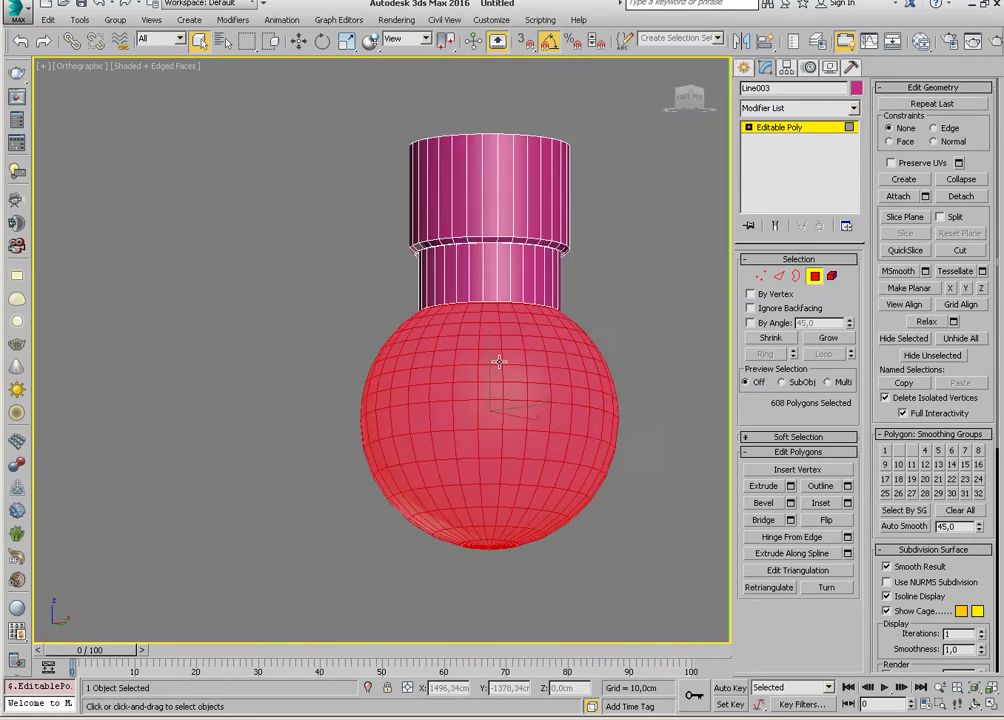
Detach the 608 selected sphere polygons as a new object named A.
left_click(947, 199)
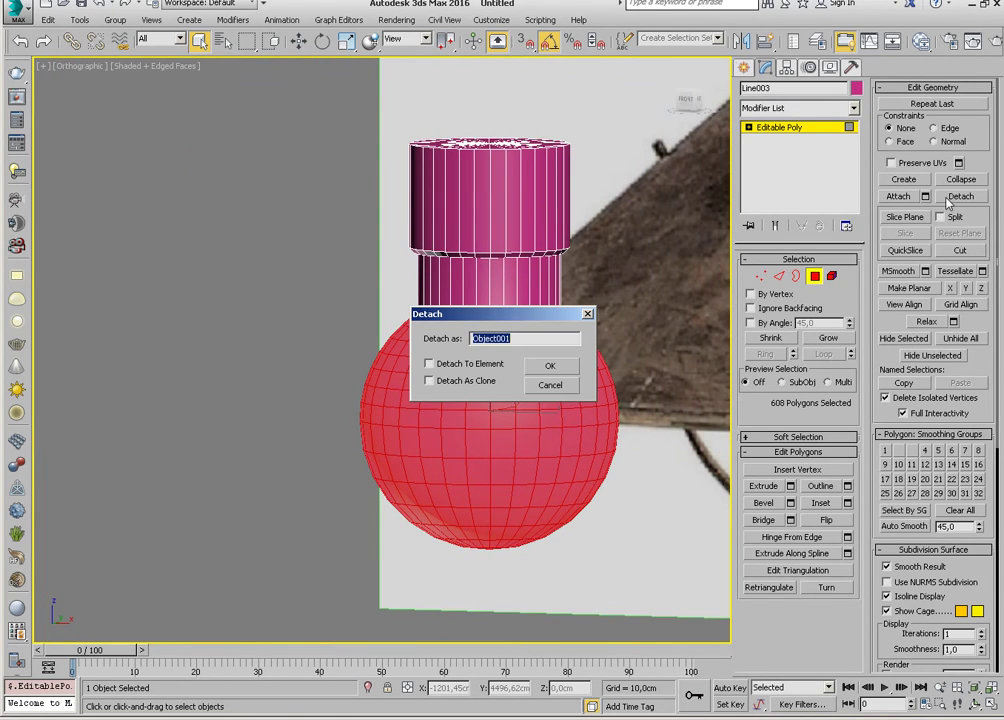
type("Ampul")
key("Return")
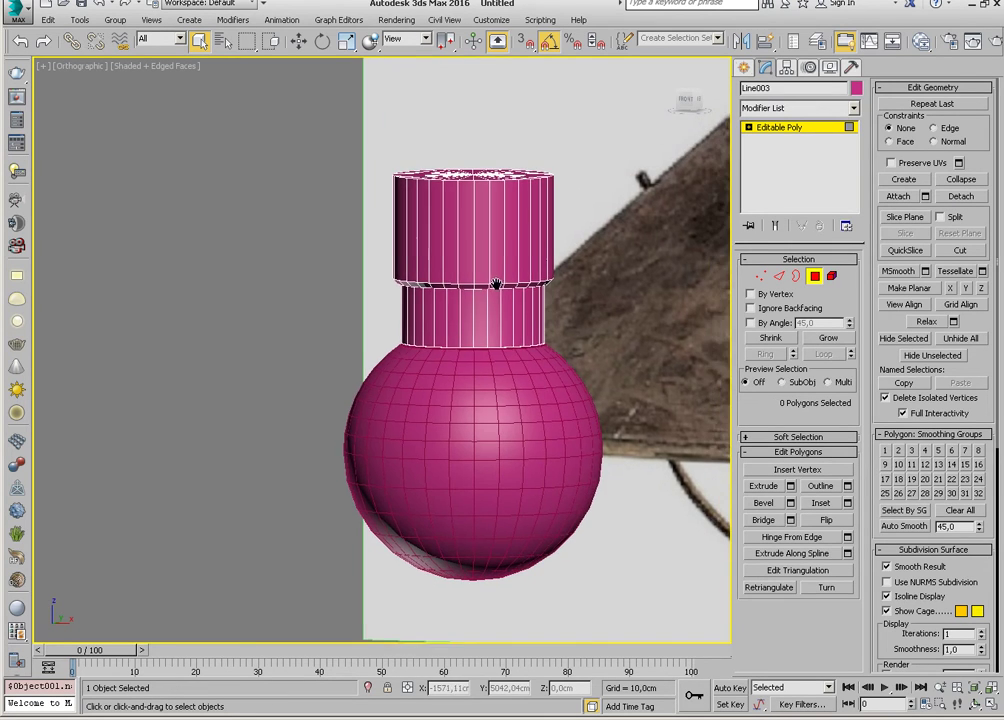
scroll(546, 282, "up", 1)
scroll(520, 298, "up", 4)
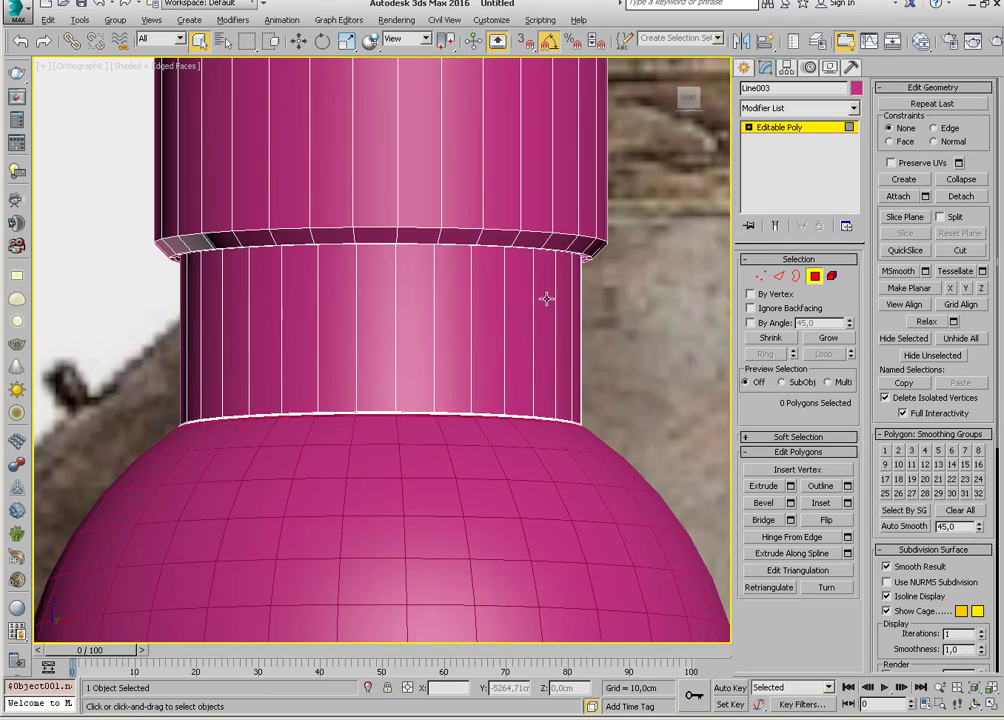
middle_click_drag(545, 296, 632, 364, "alt")
scroll(632, 363, "down", 3)
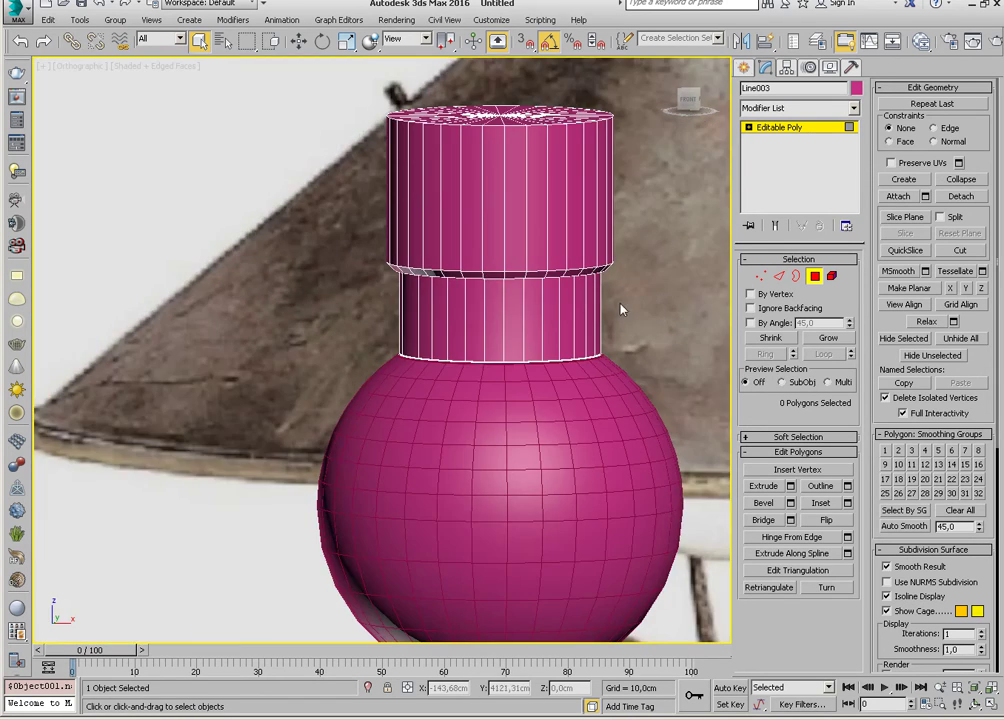
scroll(624, 305, "down", 2)
middle_click_drag(486, 179, 444, 267)
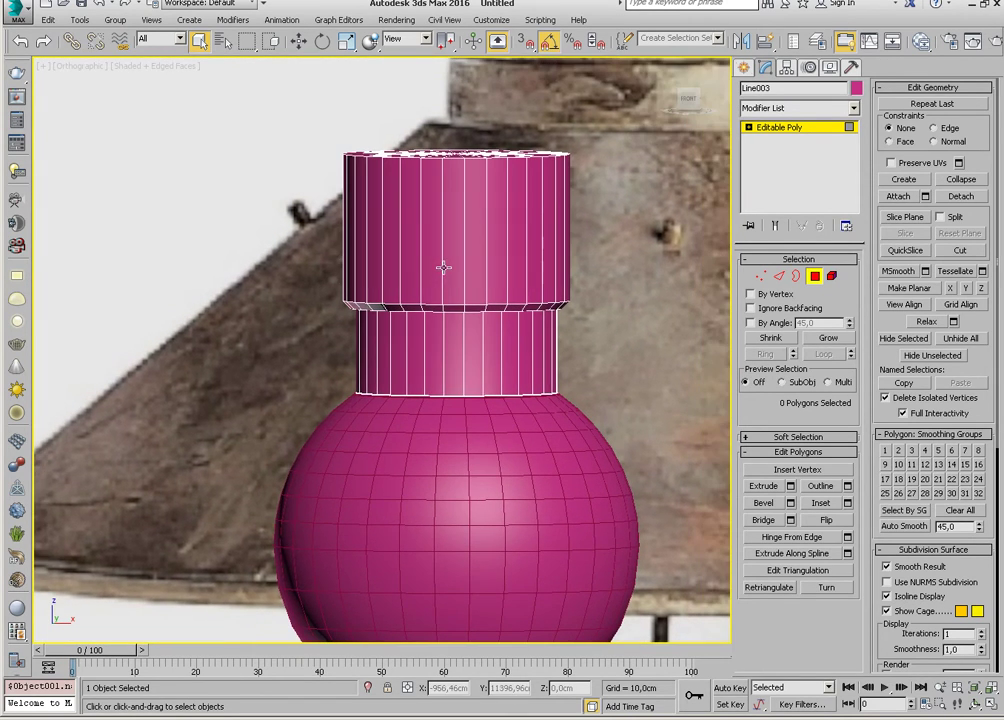
In Front view, select the upper socket cylinder's polygons, excluding the narrow neck band.
key("f")
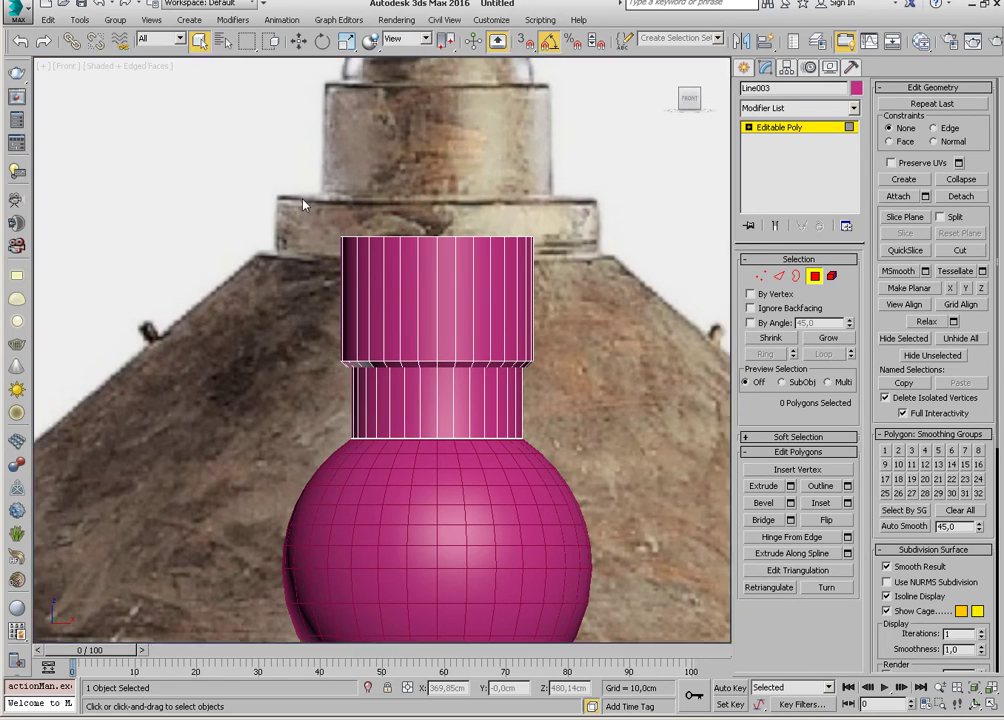
mouse_move(300, 205)
left_mouse_down()
mouse_move(556, 358)
mouse_move(553, 372)
left_mouse_up()
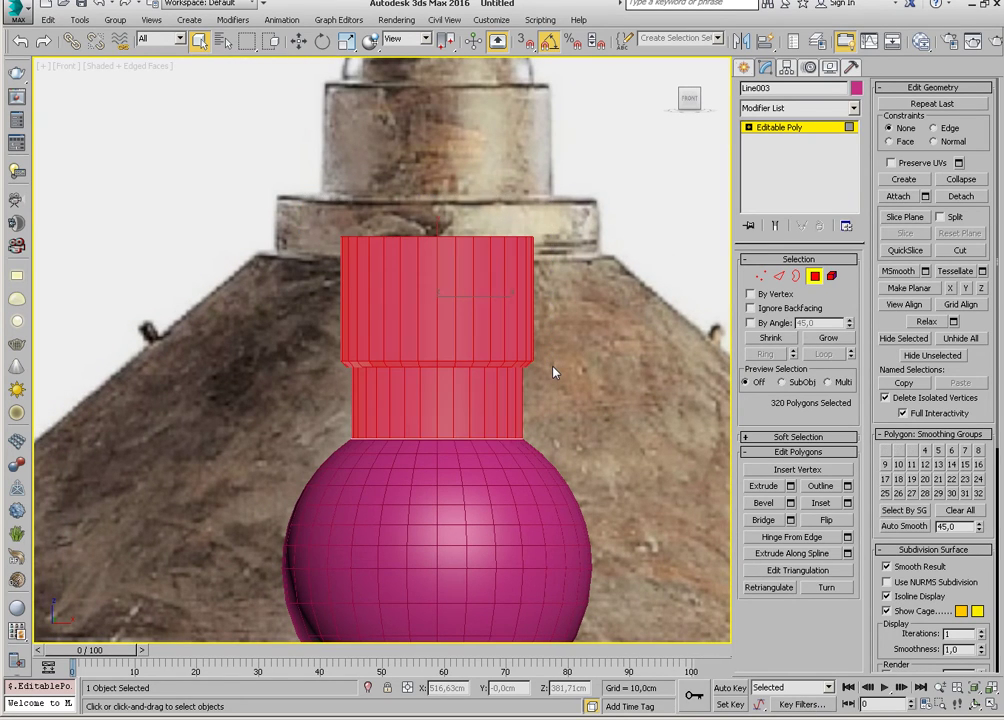
left_click(615, 300)
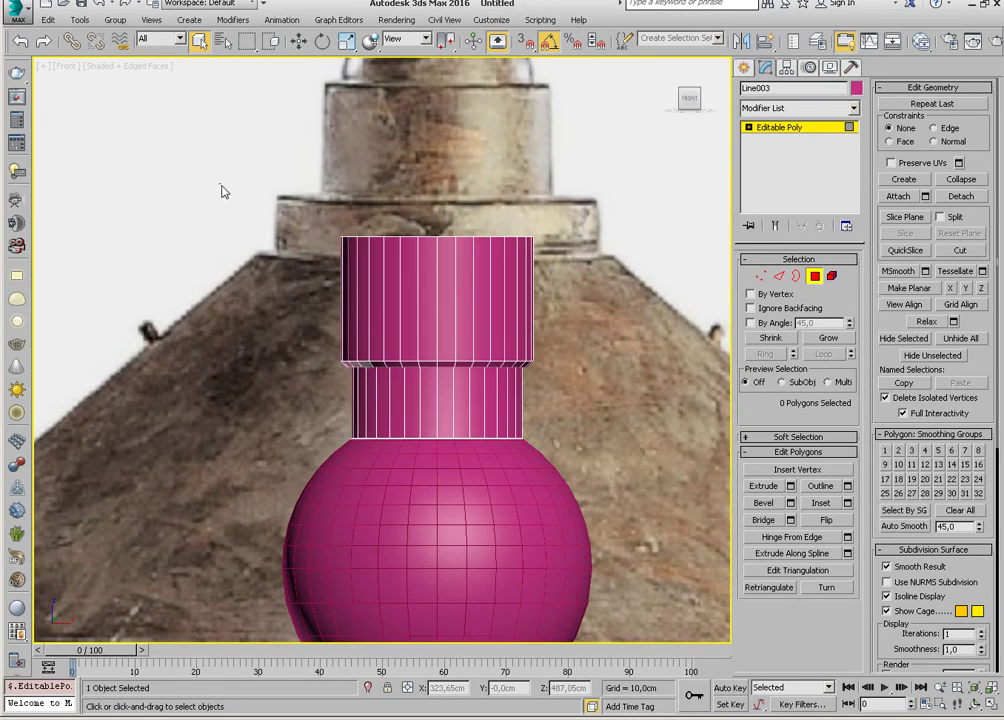
mouse_move(217, 186)
left_mouse_down()
mouse_move(497, 365)
mouse_move(558, 370)
left_mouse_up()
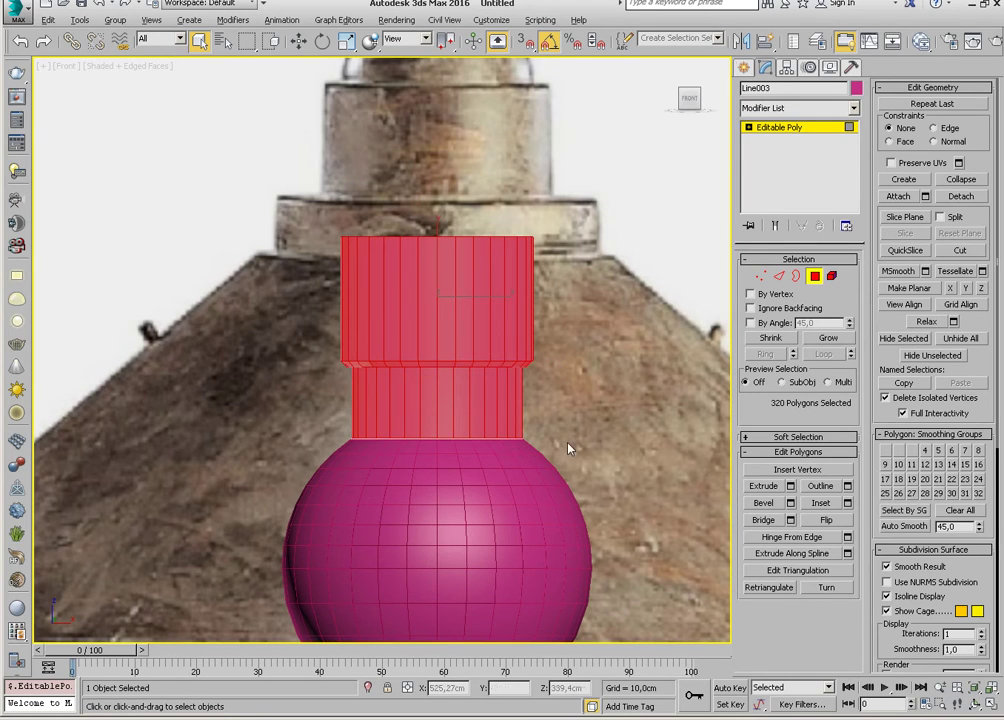
left_click_drag(226, 395, 230, 396, "alt")
middle_click_drag(475, 356, 467, 364)
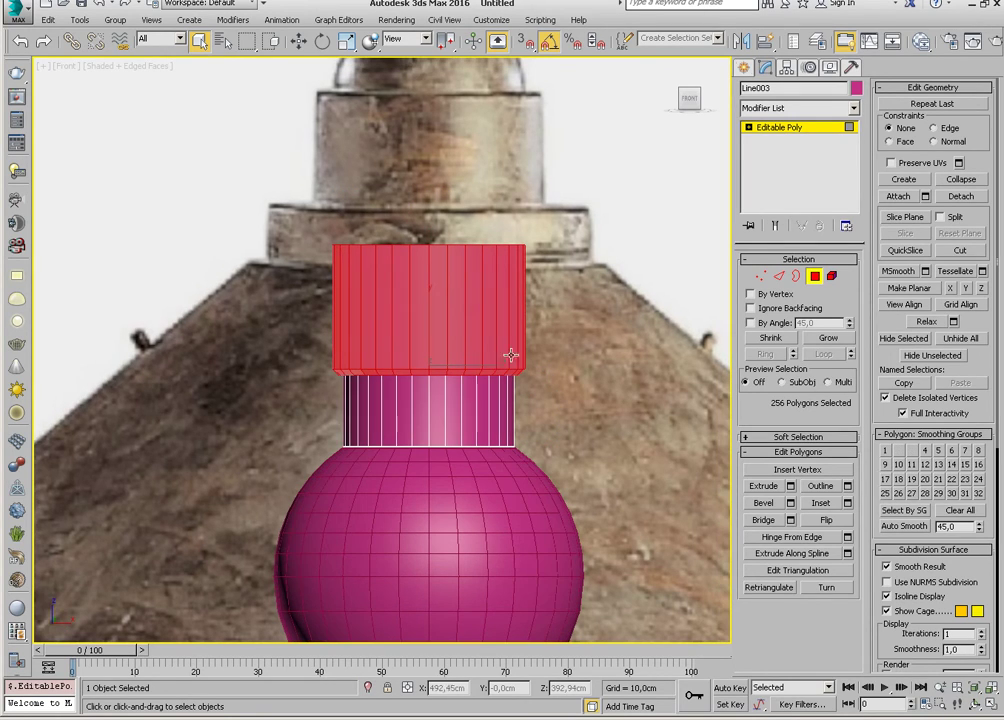
Detach the upper cylinder as an object named Me and exit Polygon mode.
left_click(961, 197)
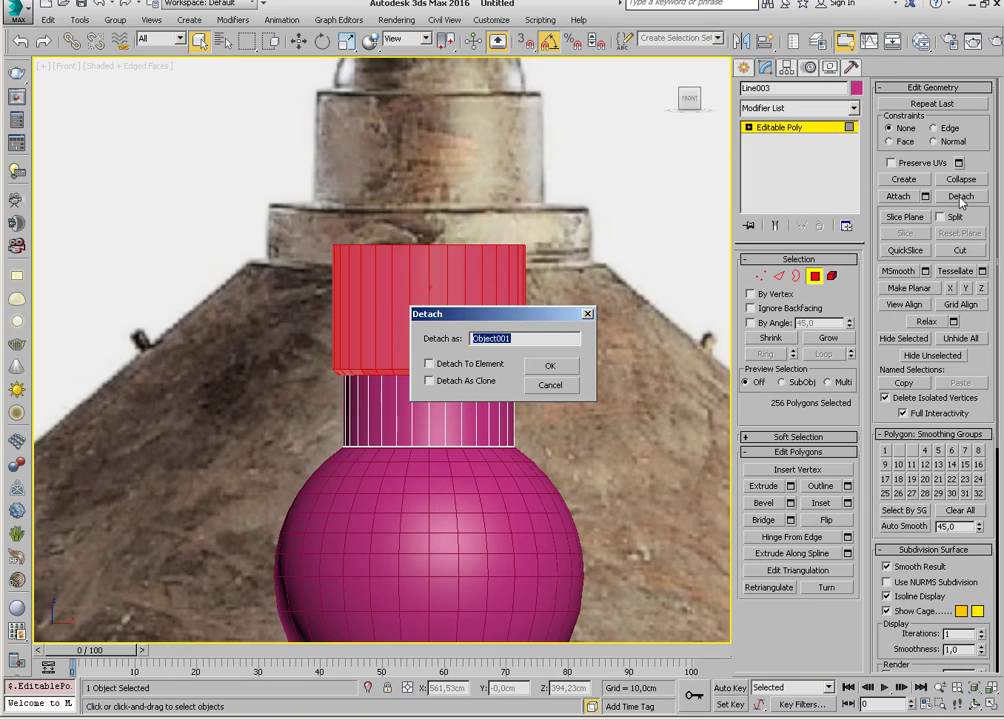
type("Metal")
key("Return")
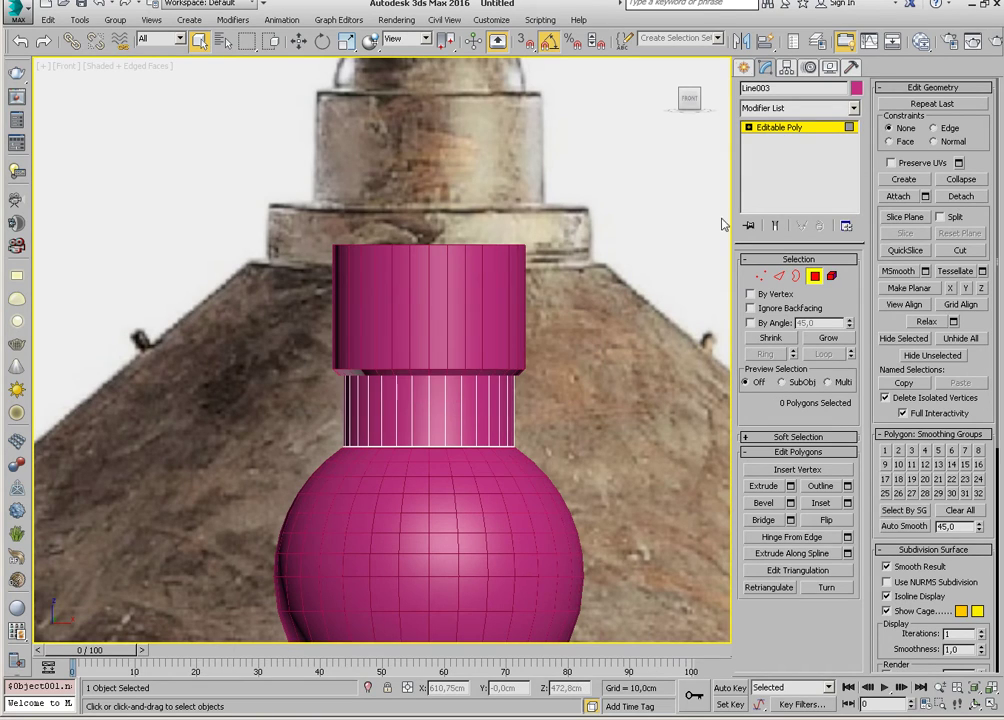
left_click(778, 128)
left_click(760, 88)
type("Al")
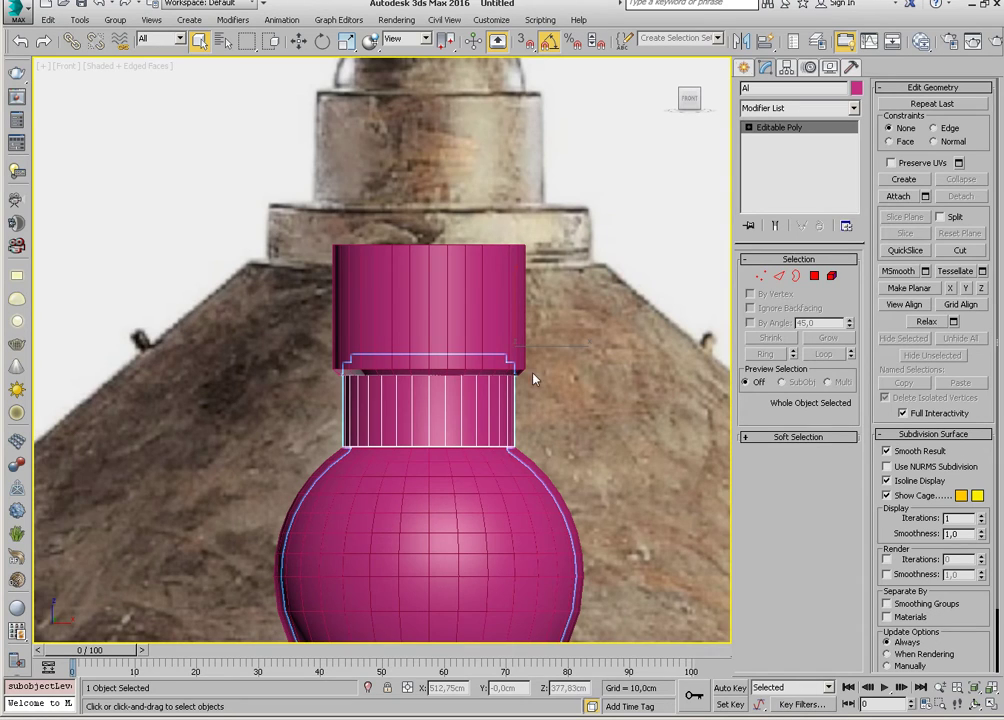
scroll(533, 378, "down", 5)
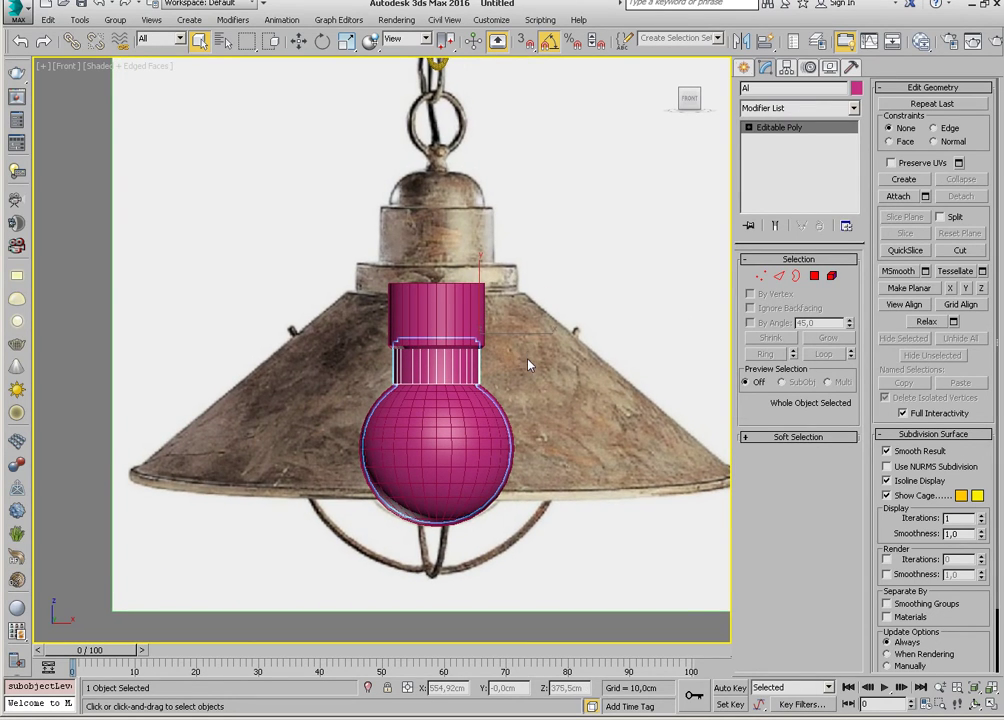
scroll(540, 390, "up", 1)
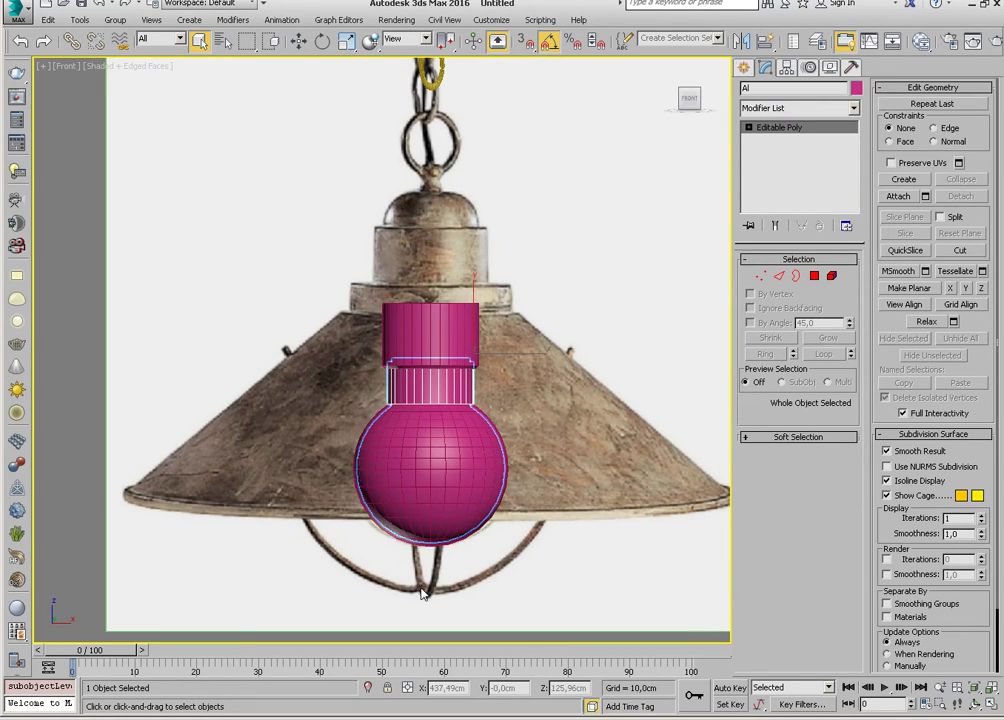
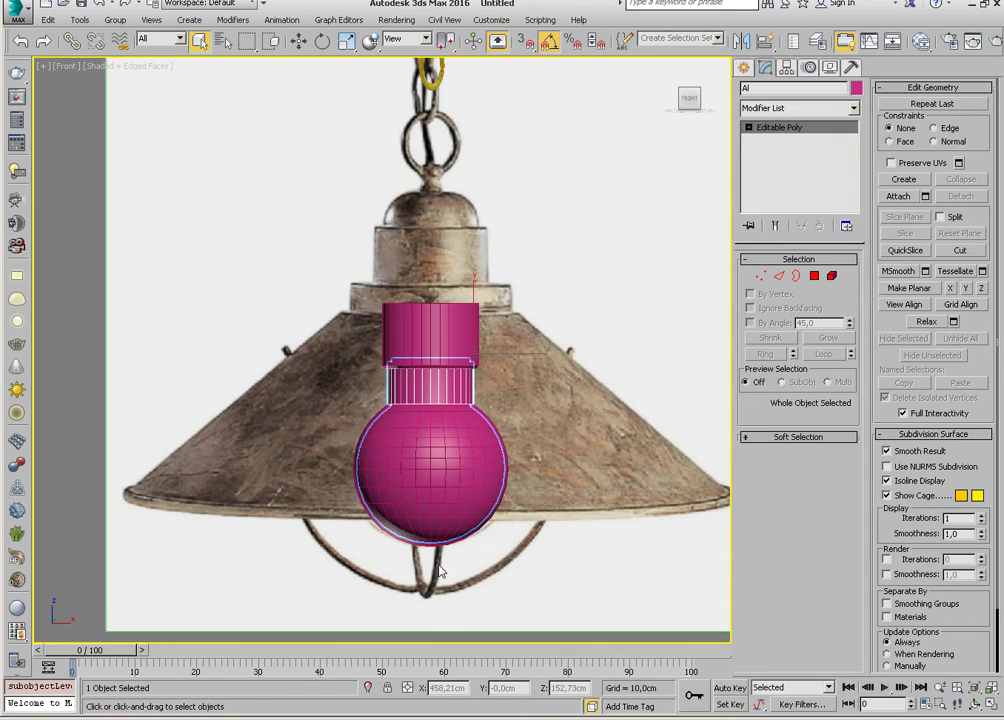
Draw a circle spline outward from the bulb's base in the Front view.
left_click(746, 69)
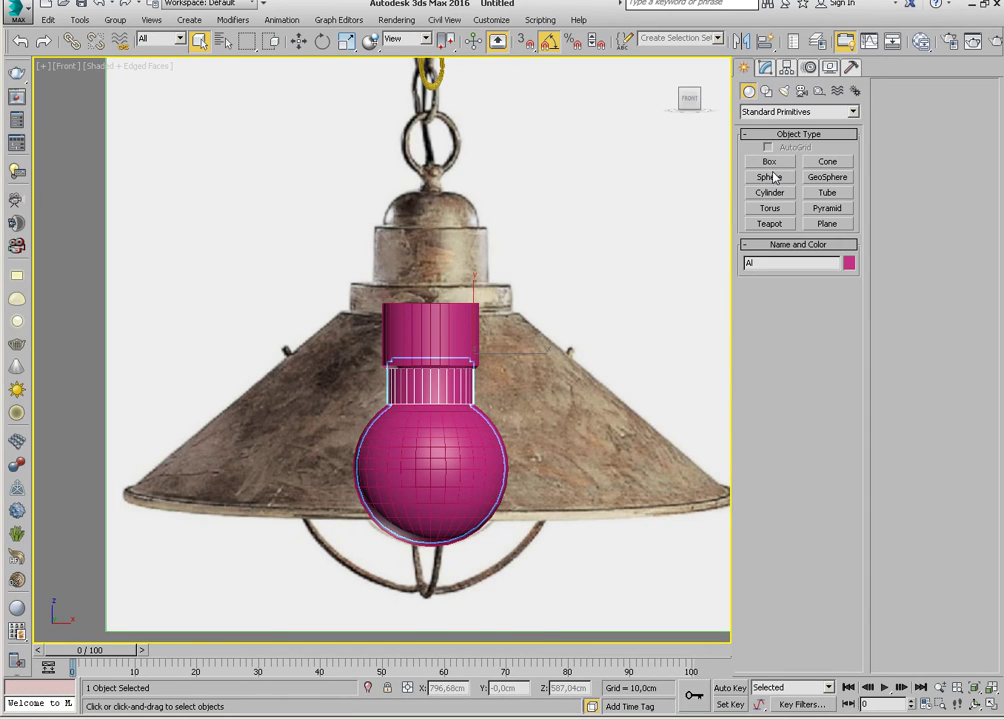
left_click(766, 91)
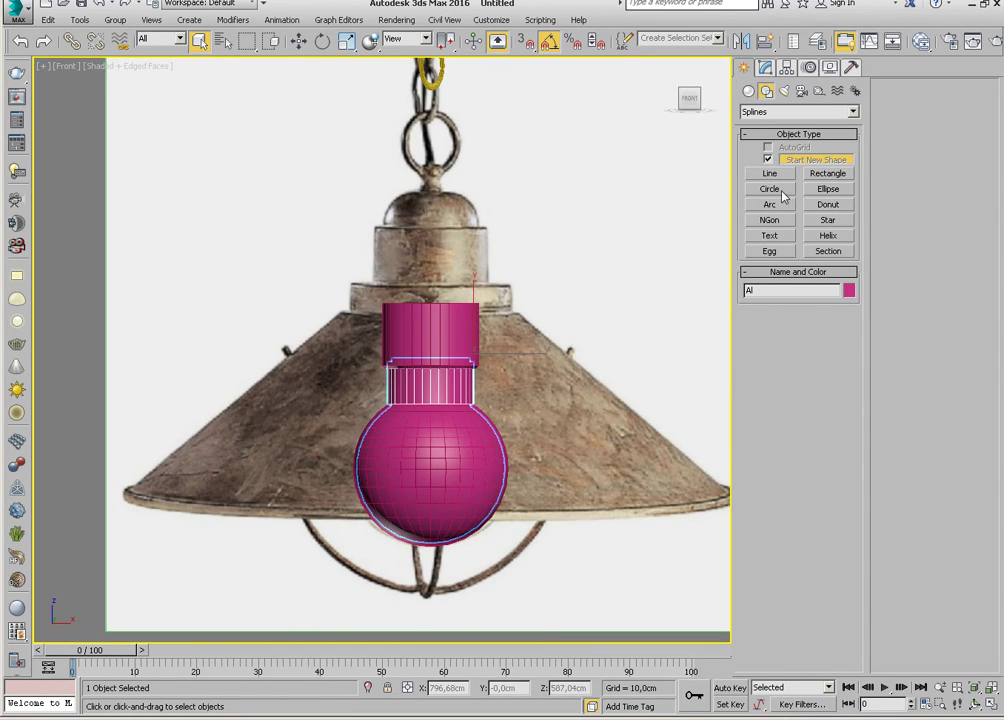
left_click(769, 189)
scroll(448, 482, "up", 2)
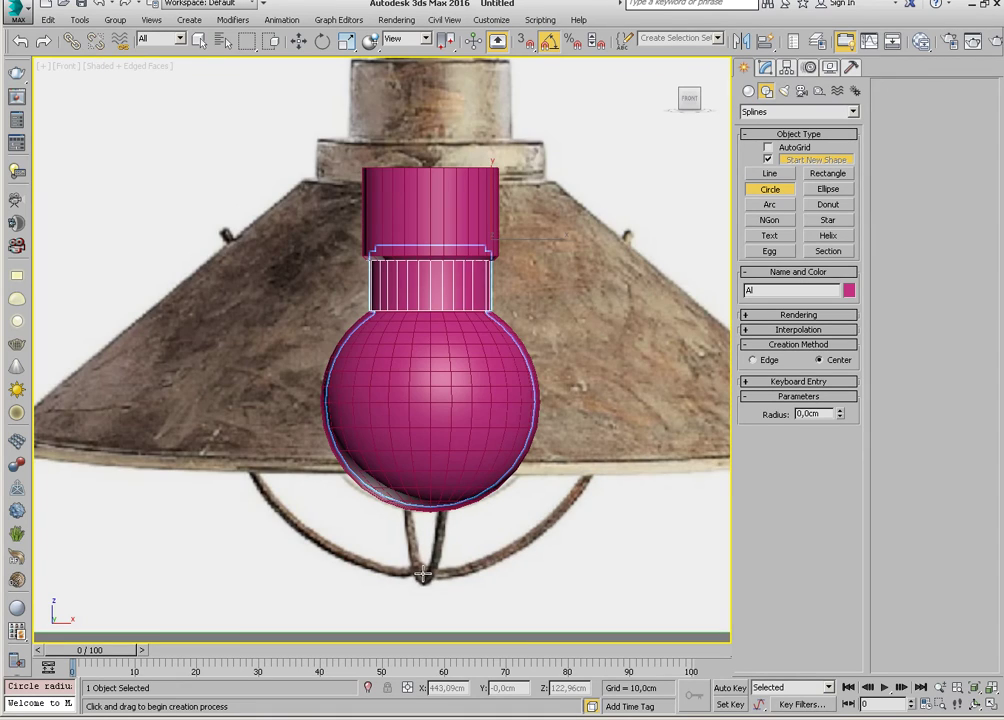
left_click_drag(423, 574, 587, 610)
Move the new circle, Circle002, up to the centre of the bulb's sphere.
key("w")
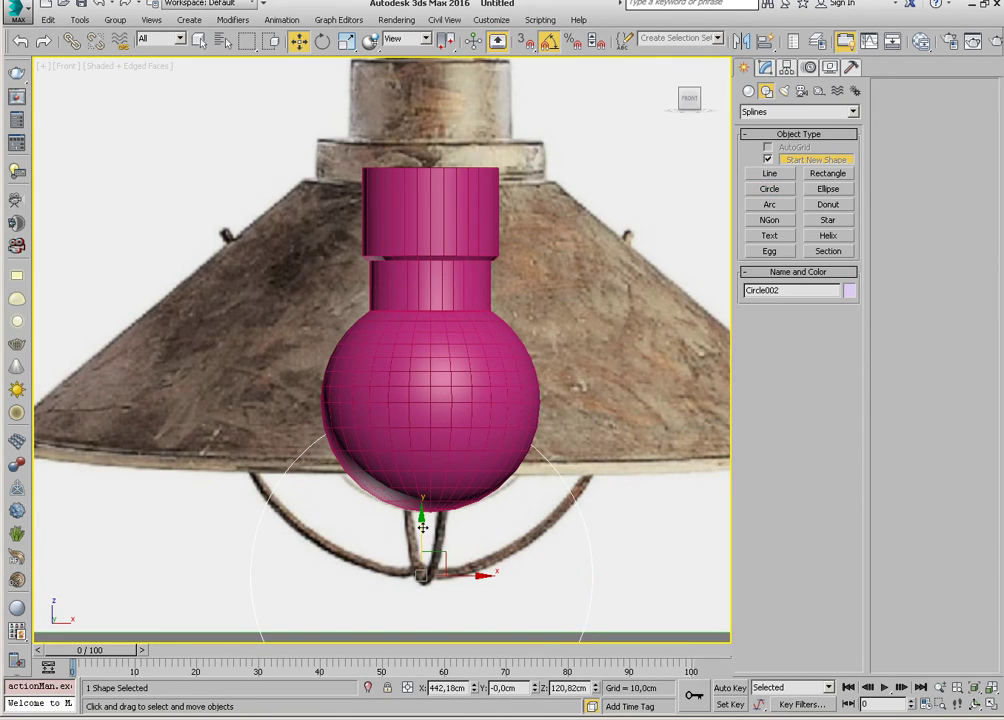
left_click_drag(422, 527, 453, 356)
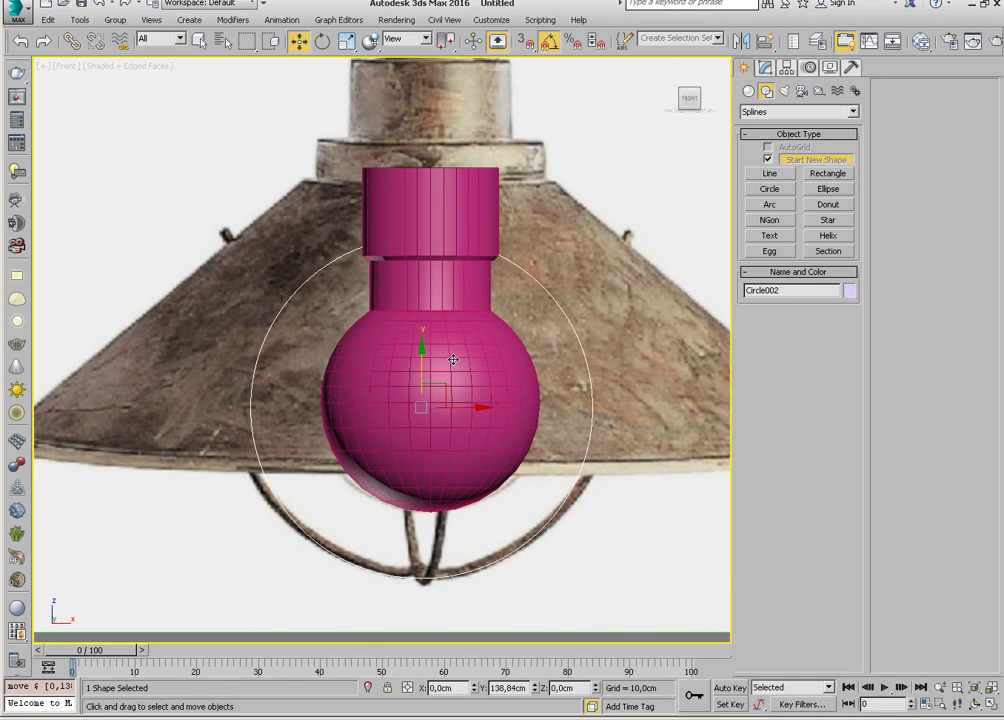
left_click(765, 67)
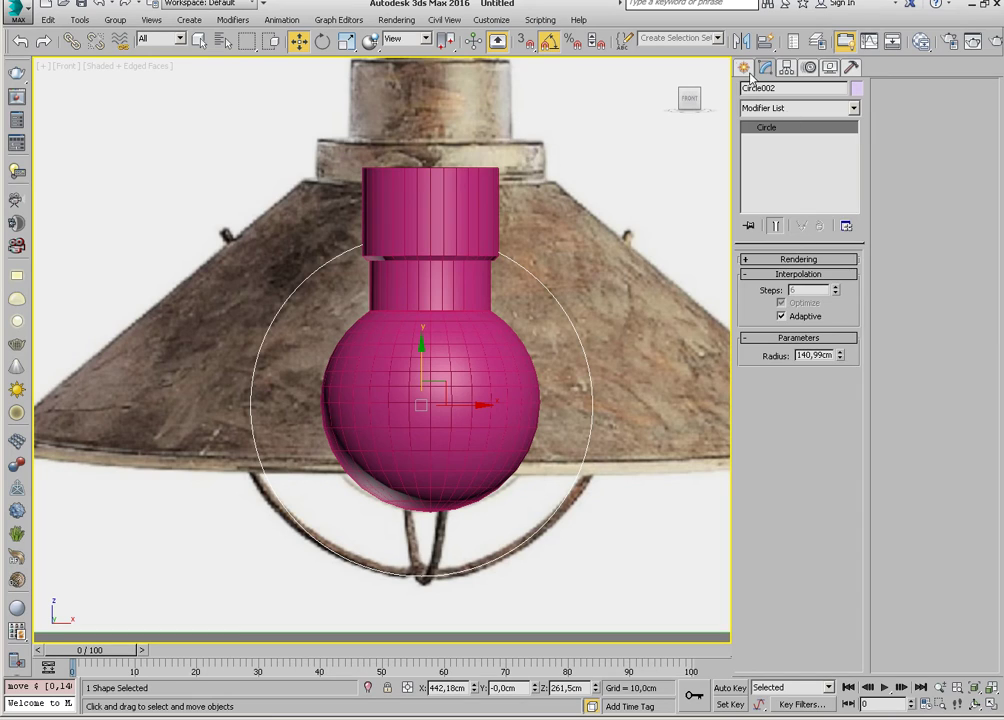
Raise Circle002's radius to 155.43 cm and nudge the circle slightly higher on the bulb.
left_click(746, 69)
left_click(745, 91)
left_click_drag(838, 358, 840, 354)
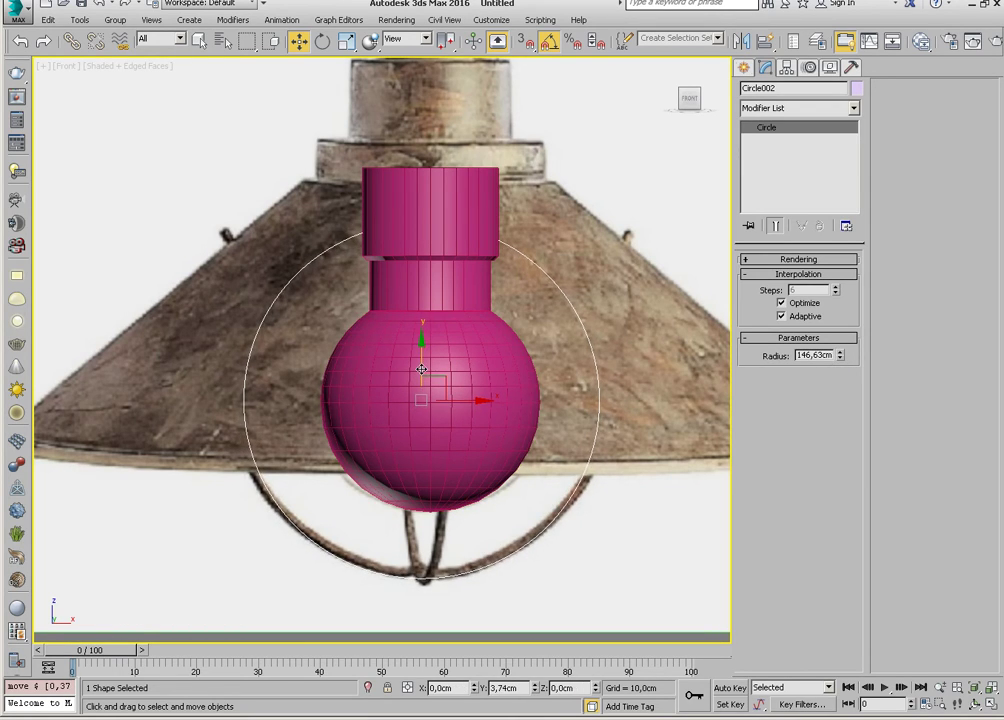
left_click_drag(421, 374, 421, 367)
left_click_drag(840, 362, 838, 354)
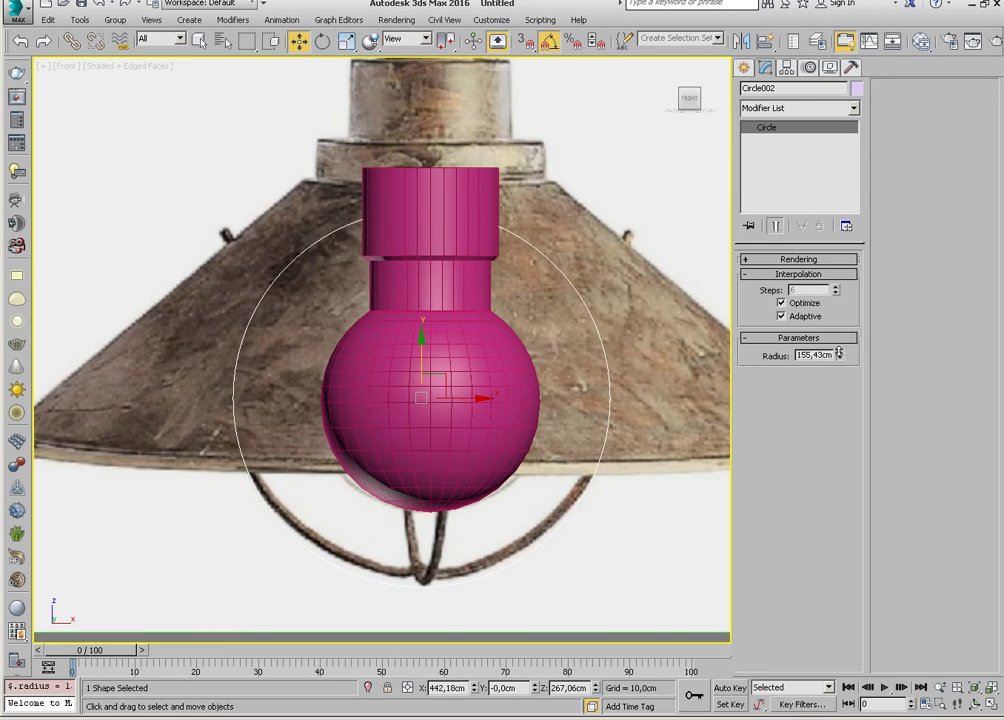
left_click_drag(421, 362, 422, 353)
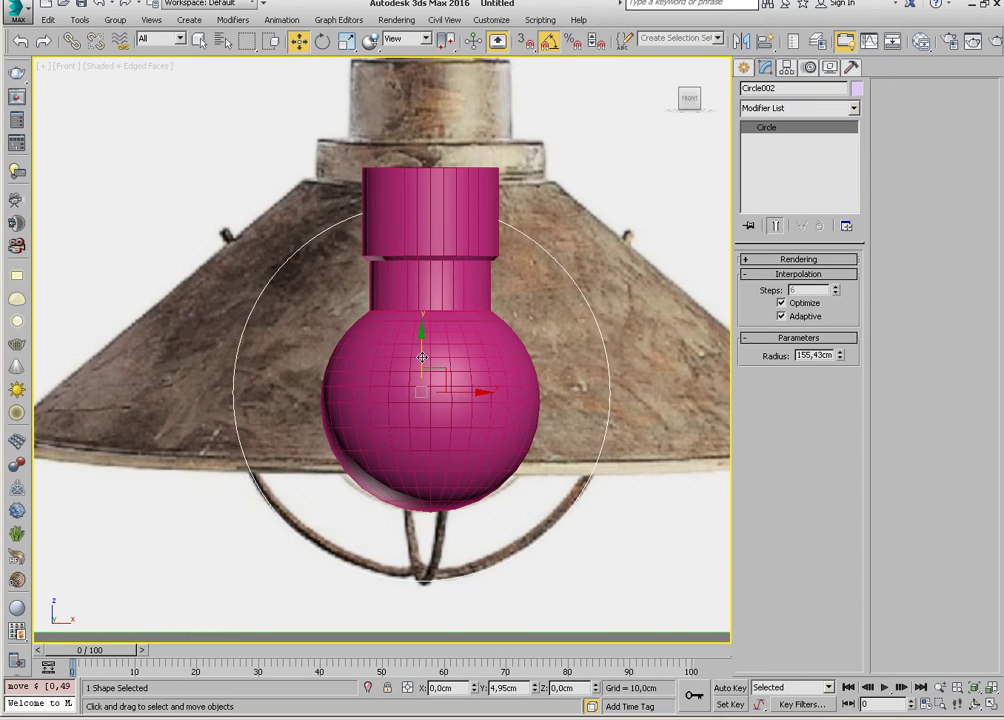
middle_click_drag(448, 477, 457, 405)
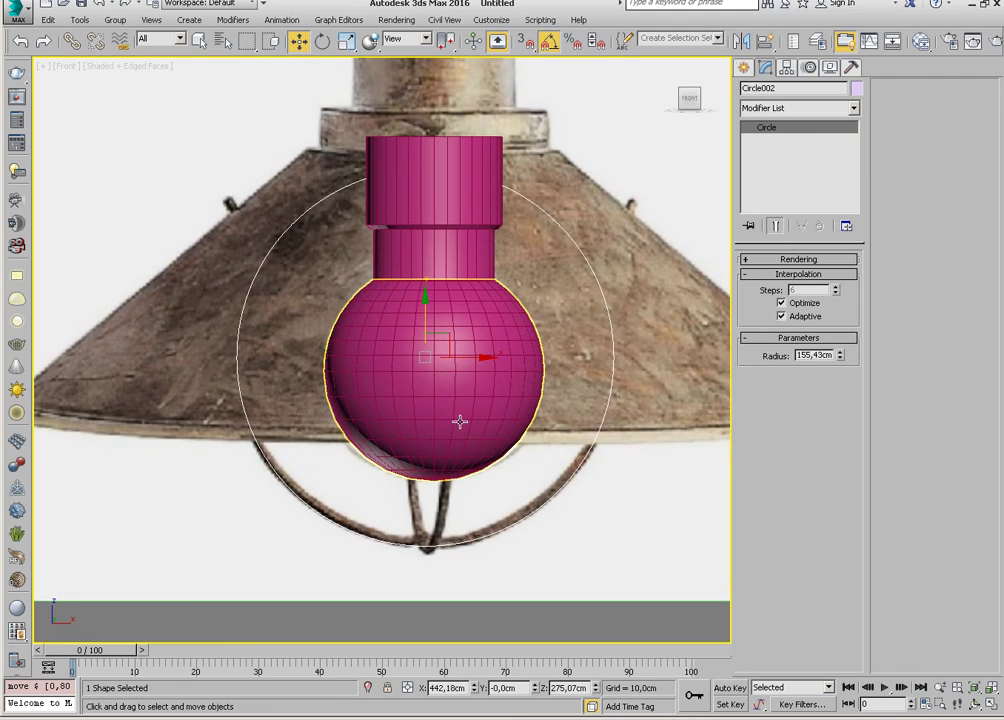
middle_click_drag(515, 472, 508, 492)
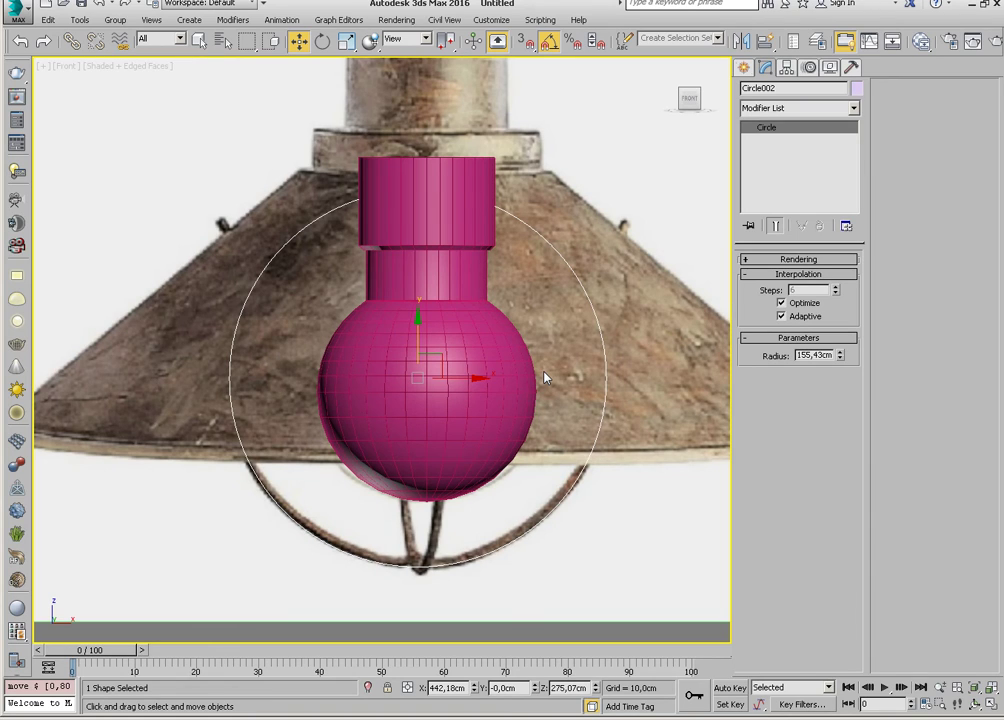
Enable viewport rendering for the circle with a rectangular 2 cm by 2 cm profile.
left_click(798, 259)
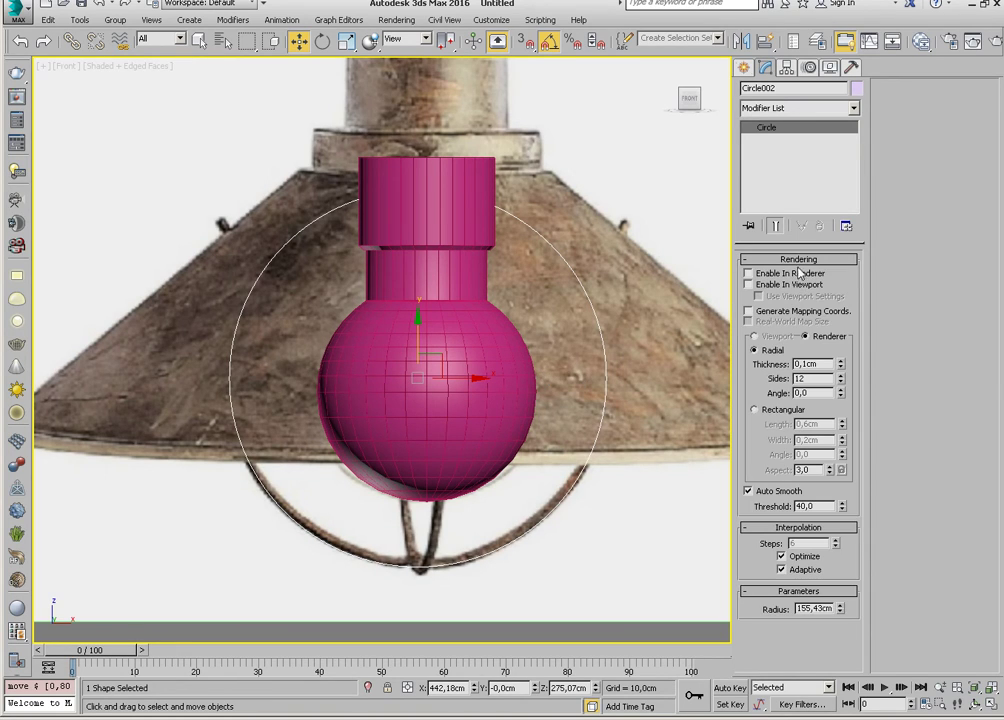
left_click(802, 284)
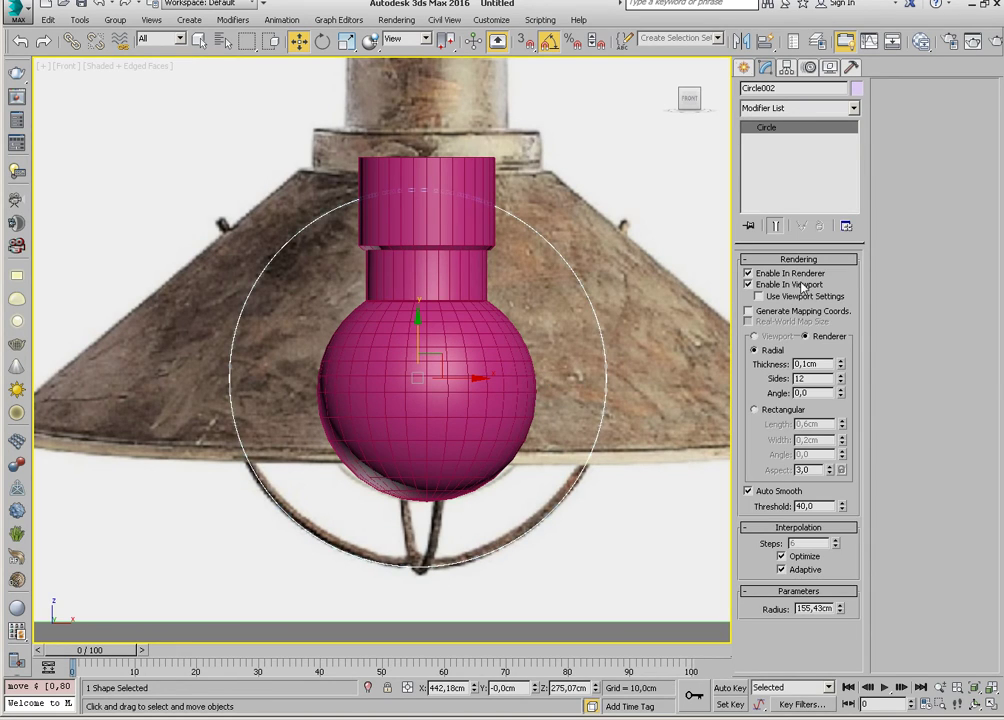
left_click(779, 418)
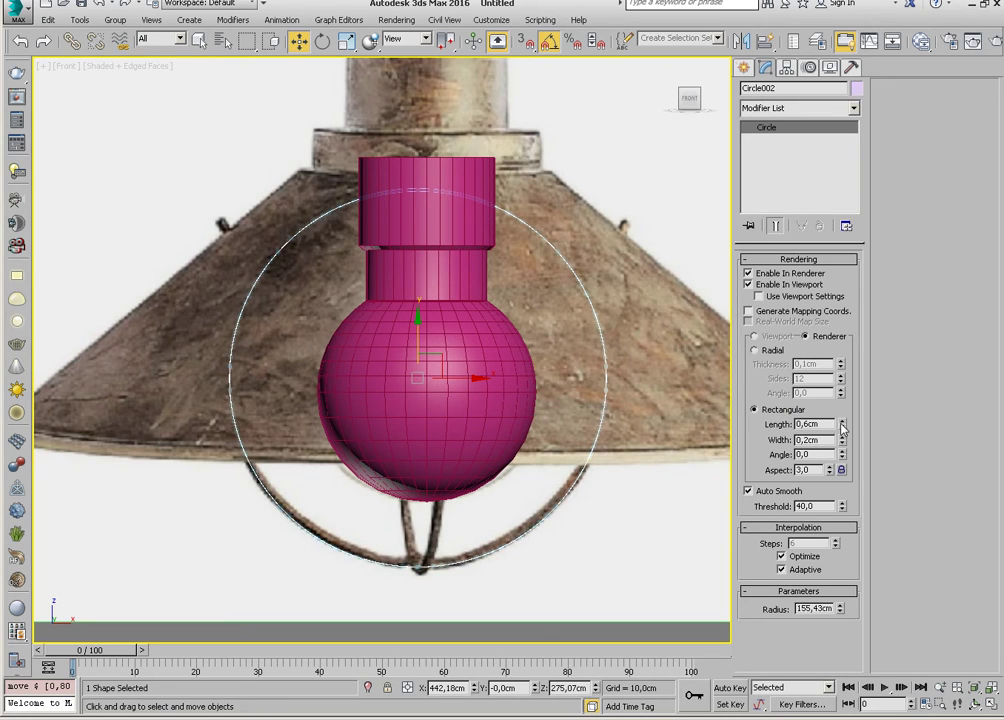
double_click(828, 424)
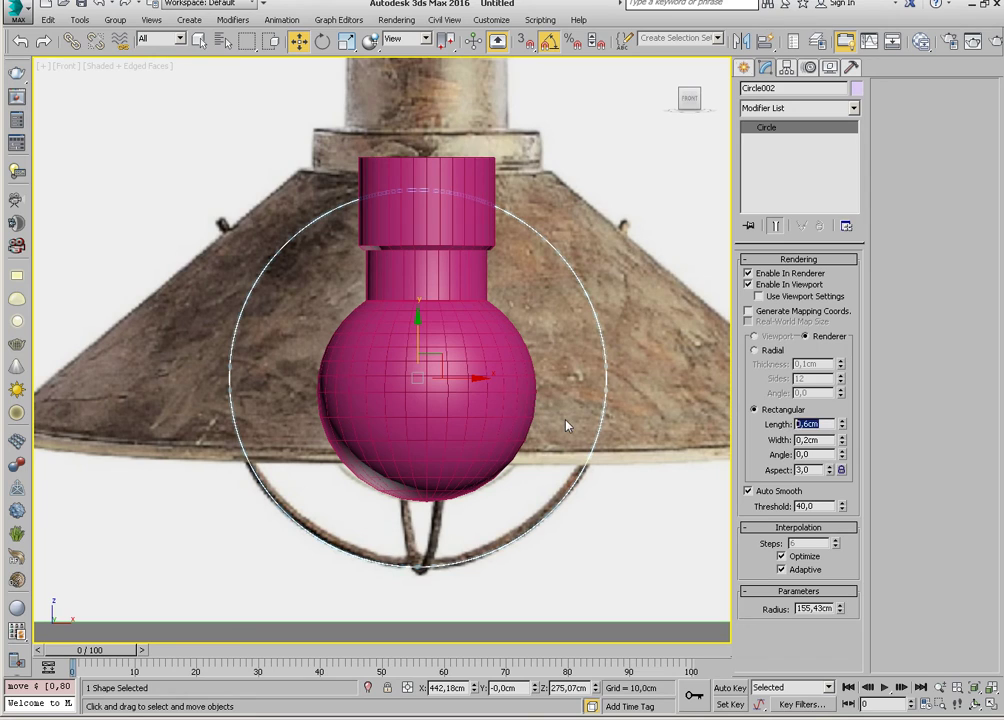
type("2")
key("Tab")
type("2")
key("Return")
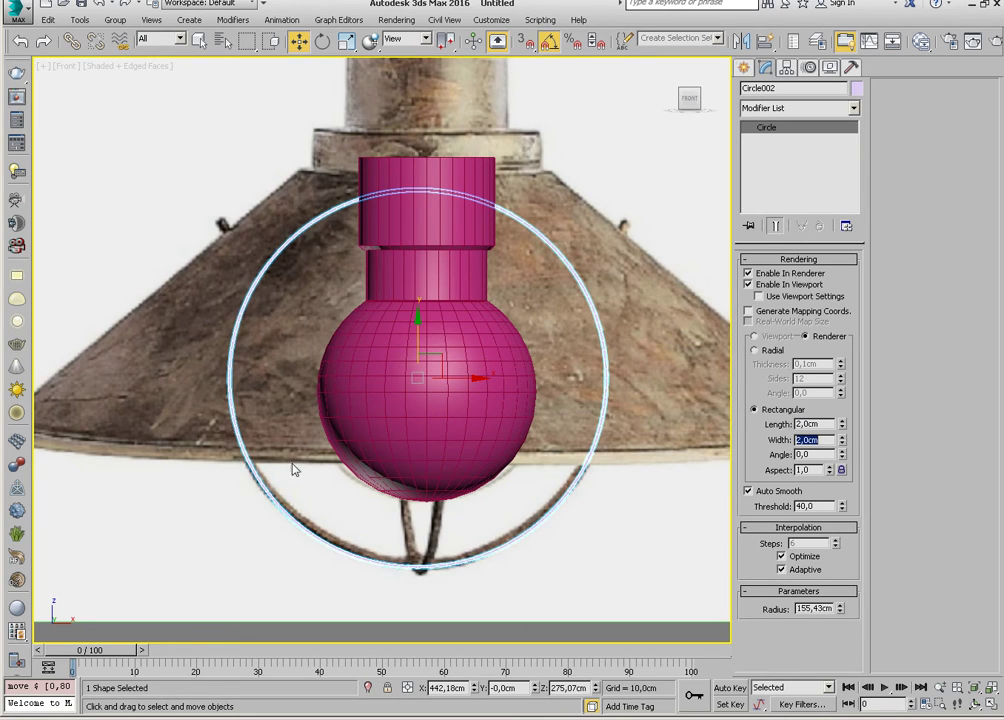
Enlarge the rectangular profile to 6 cm, then to 10 cm length and width.
double_click(815, 424)
type("6")
key("Tab")
type("6")
key("Return")
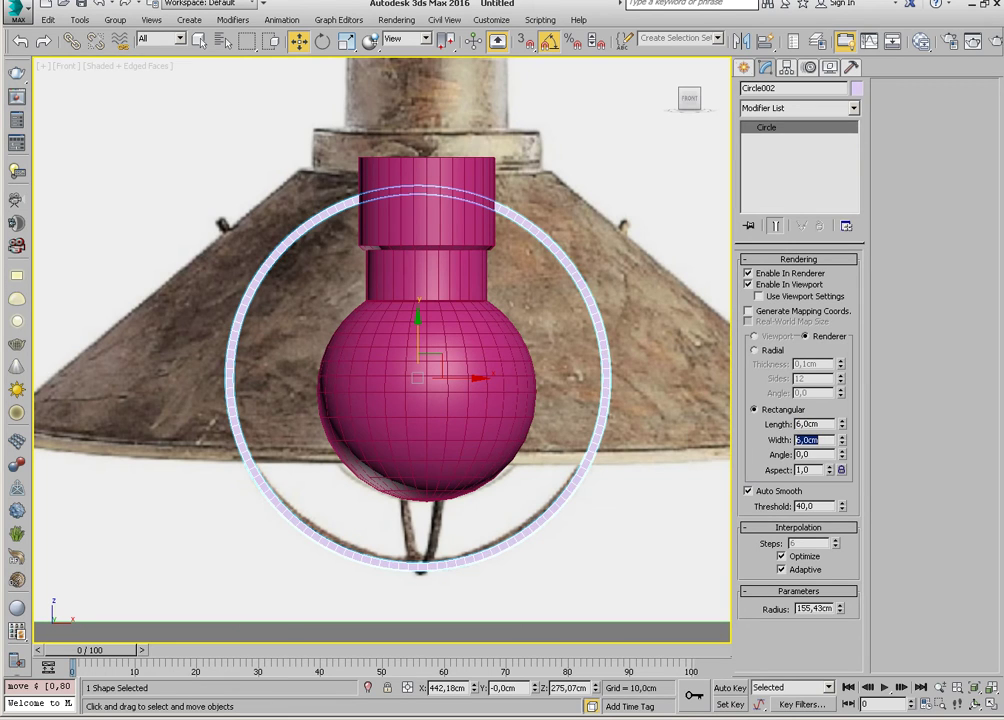
middle_click_drag(534, 511, 571, 506, "alt")
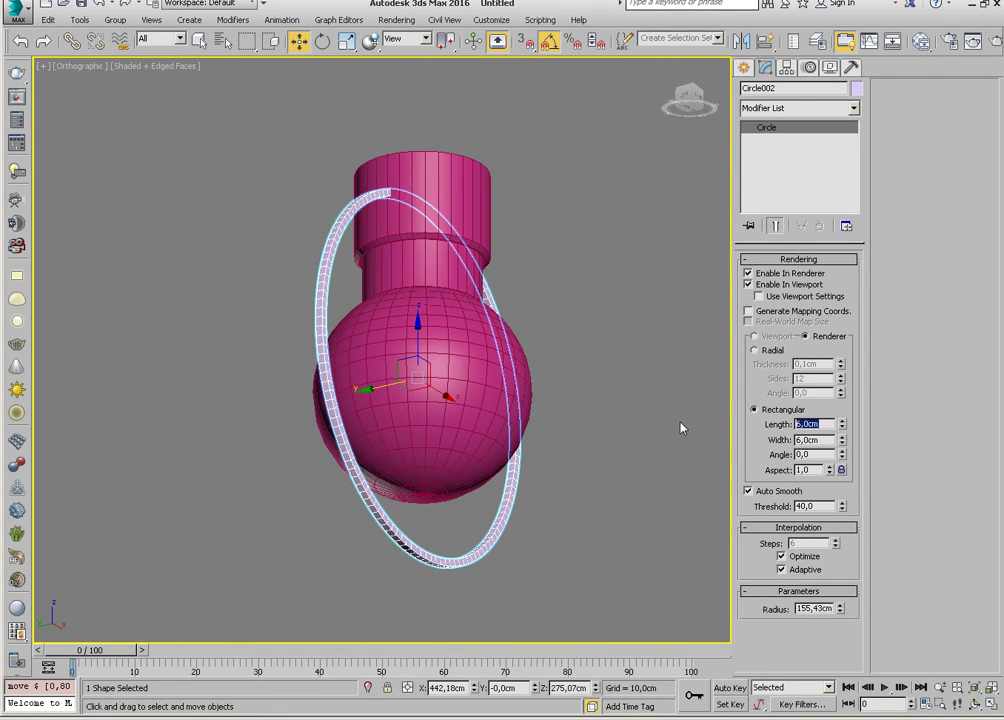
type("10")
key("Tab")
type("10")
key("Return")
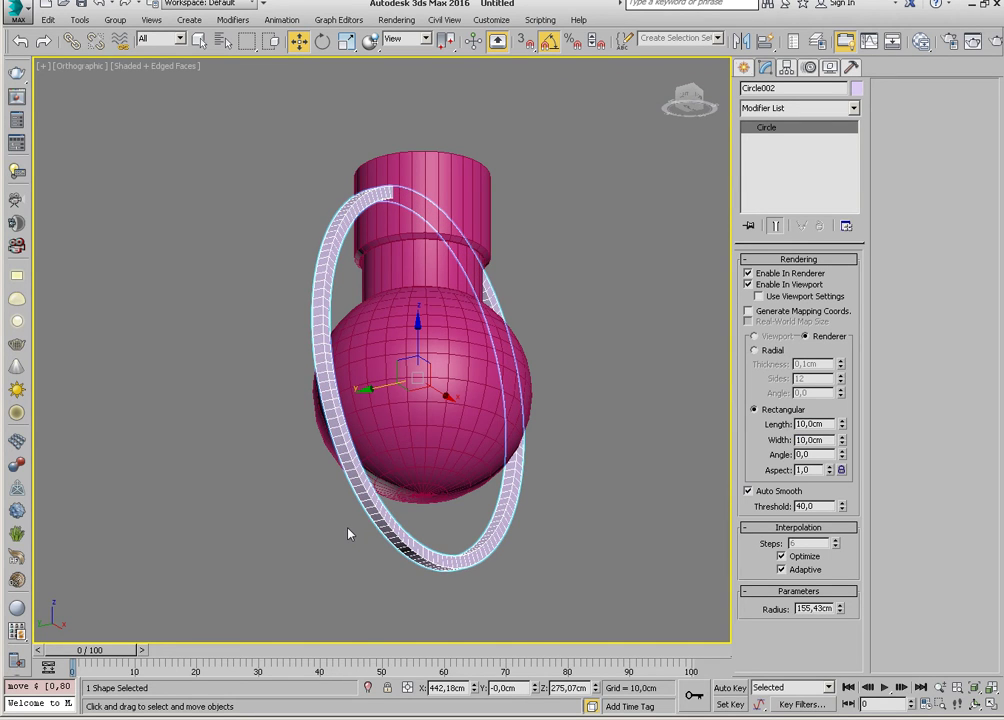
Return to the Front view and zoom and pan to frame the bulb.
key("f")
scroll(400, 500, "down", 2)
scroll(410, 479, "up", 4)
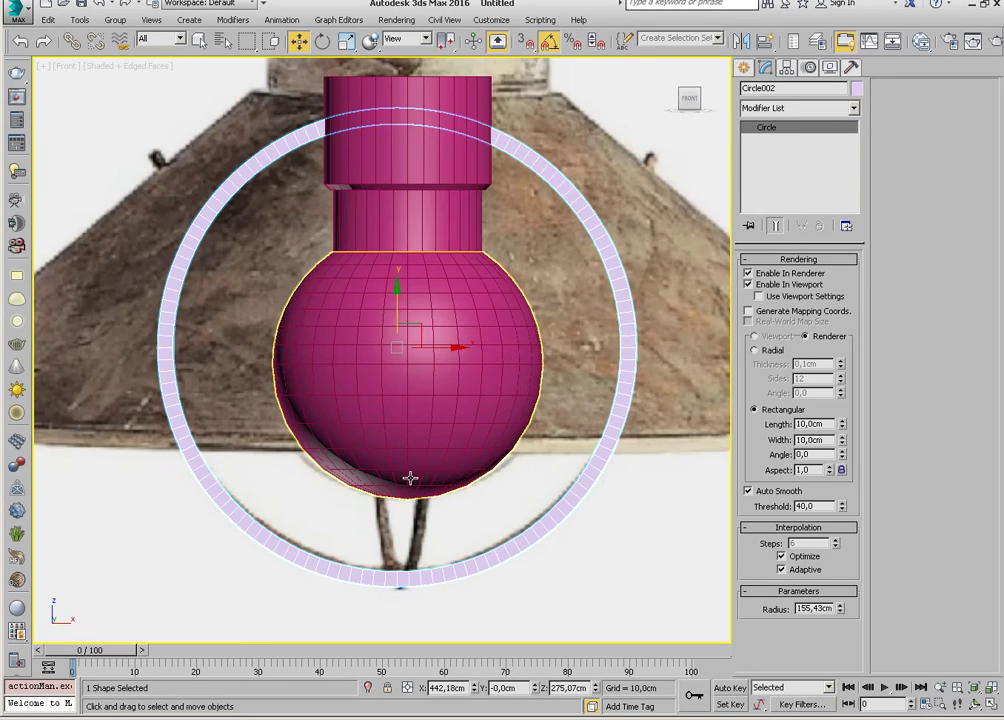
scroll(410, 479, "up", 1)
scroll(412, 480, "up", 2)
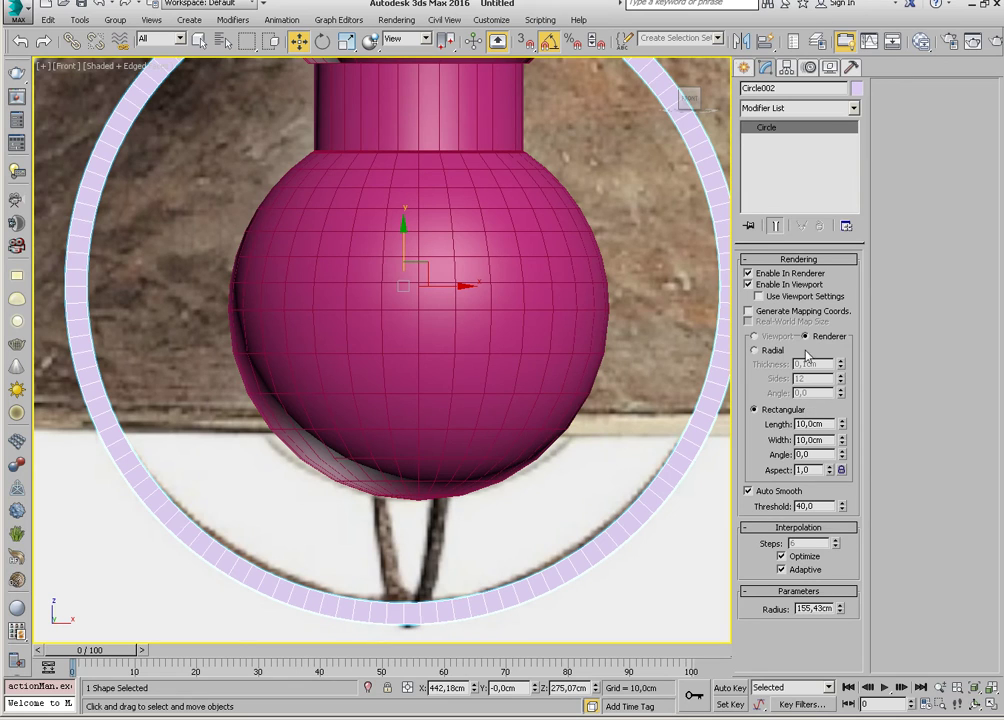
scroll(437, 520, "down", 1)
scroll(437, 520, "down", 1)
scroll(439, 461, "up", 2)
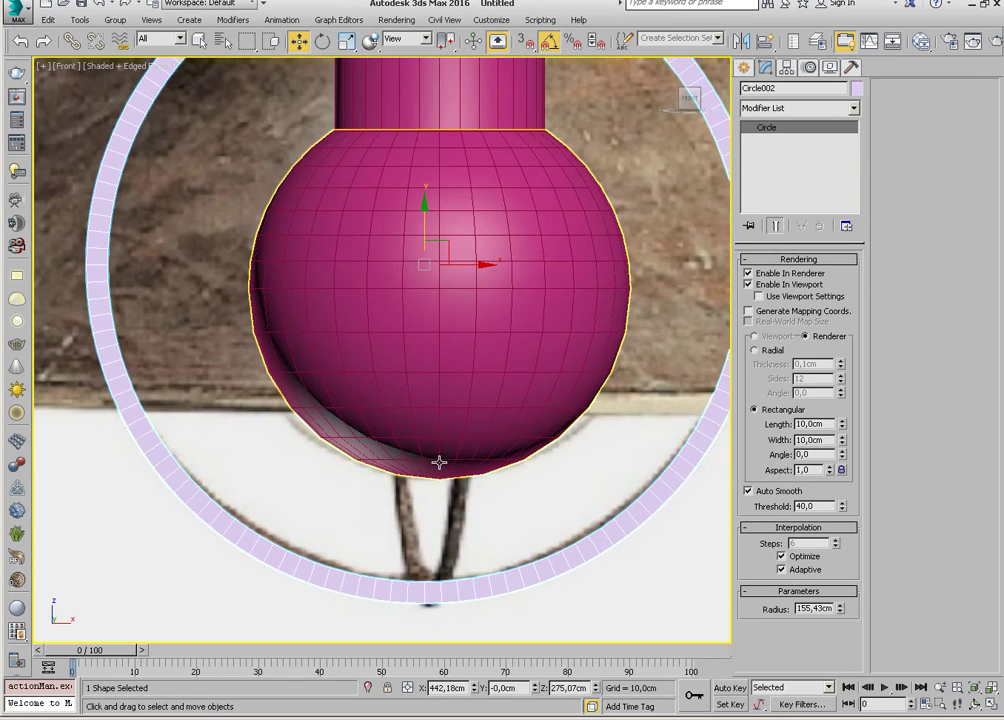
mouse_move(439, 461)
middle_mouse_down()
mouse_move(371, 395)
mouse_move(489, 478)
mouse_move(513, 567)
middle_mouse_up()
scroll(443, 444, "down", 3)
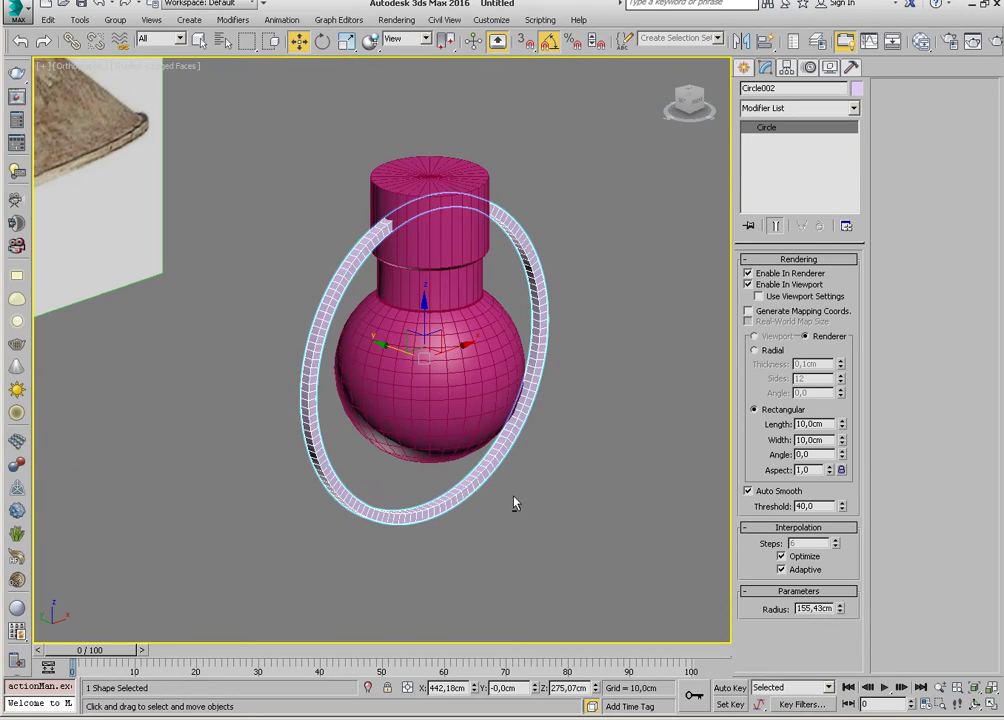
Rotate a copy of the ring, Circle003, so it crosses Circle002 around the bulb.
key("e")
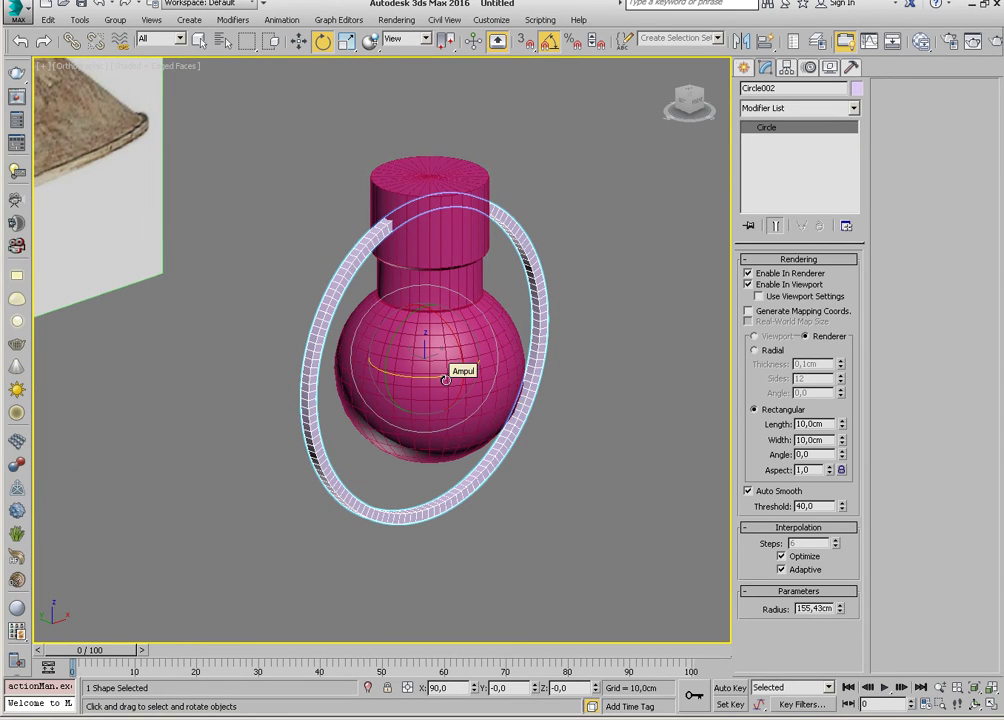
mouse_move(445, 380)
left_mouse_down("shift")
mouse_move(390, 390)
mouse_move(382, 403)
left_mouse_up("shift")
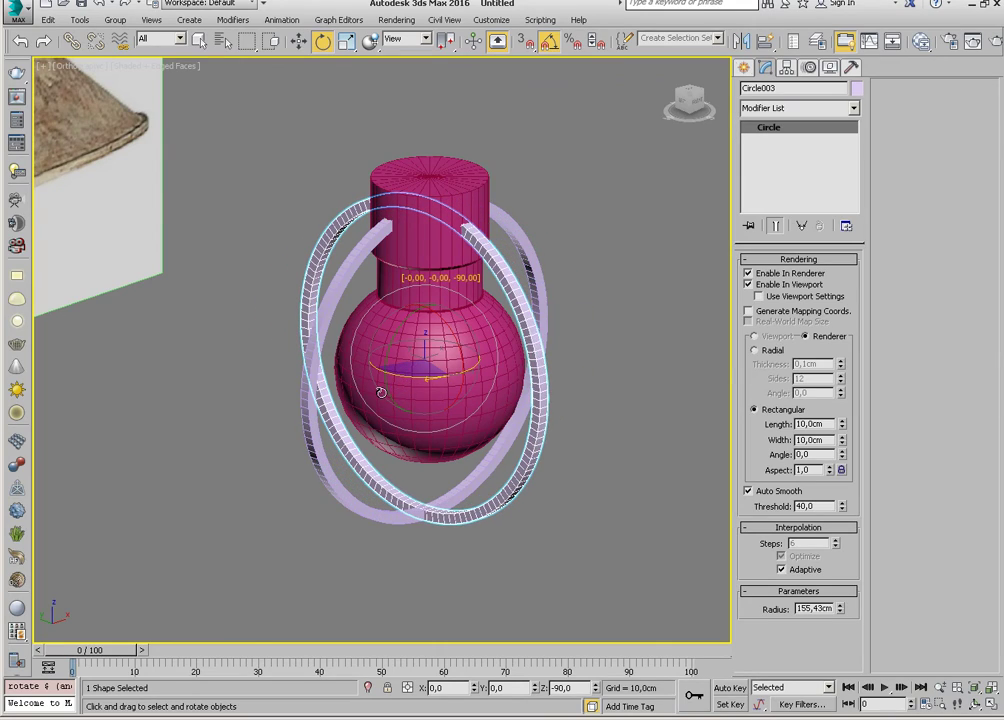
left_click(503, 422)
mouse_move(490, 428)
middle_mouse_down("alt")
mouse_move(428, 450)
mouse_move(446, 520)
middle_mouse_up("alt")
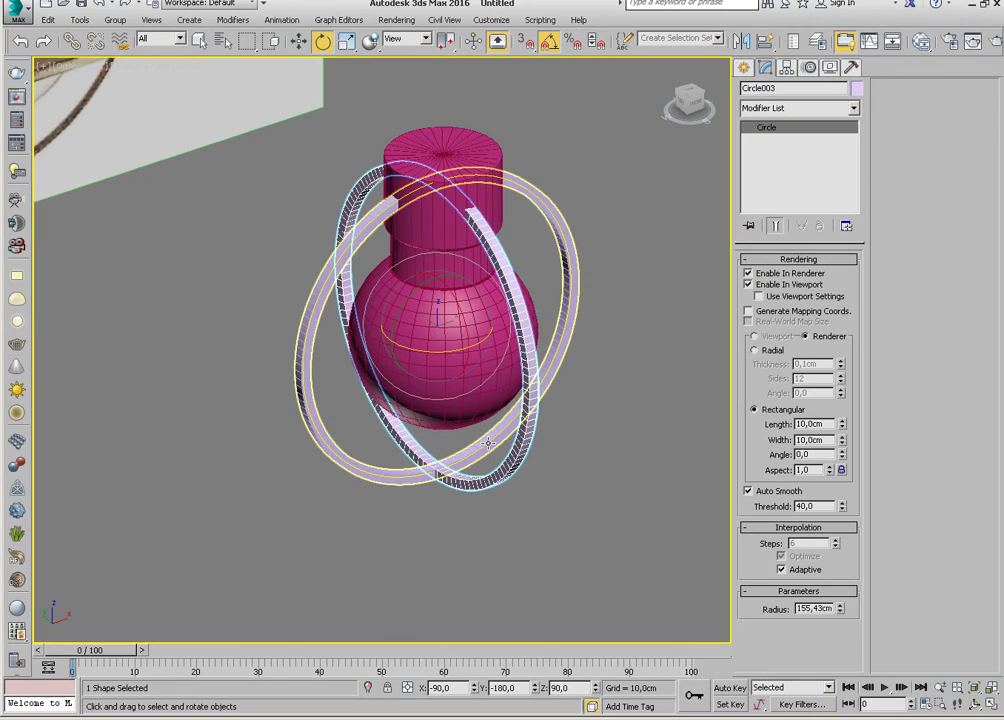
scroll(446, 525, "up", 4)
Convert the ring to Editable Poly and attach the second ring to it.
right_click(446, 531)
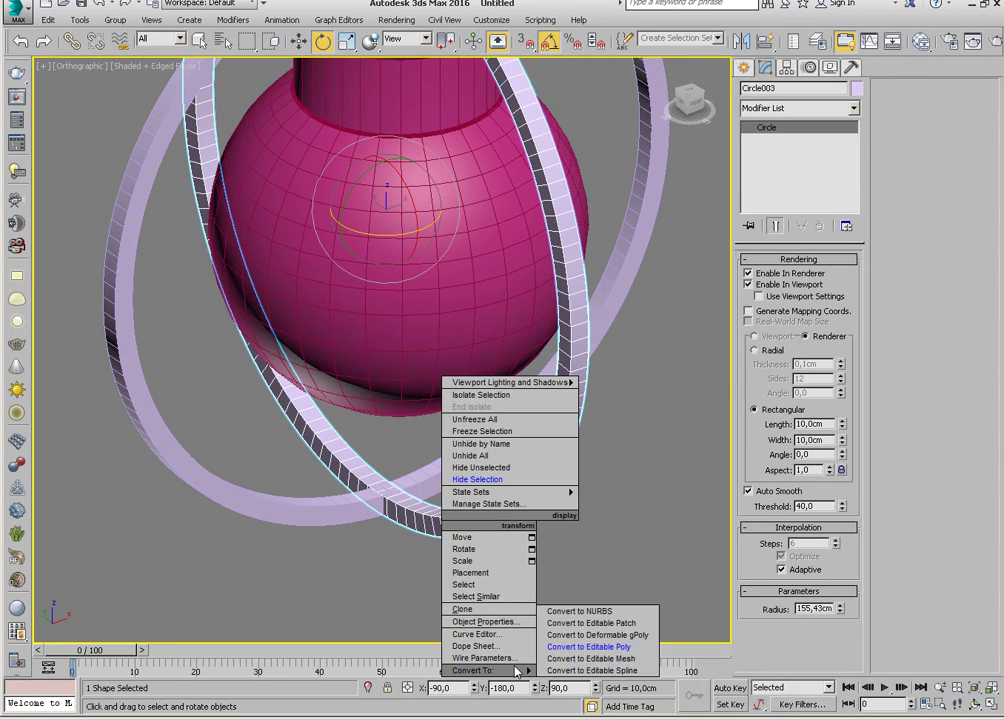
left_click(585, 655)
middle_click_drag(488, 508, 492, 522, "alt")
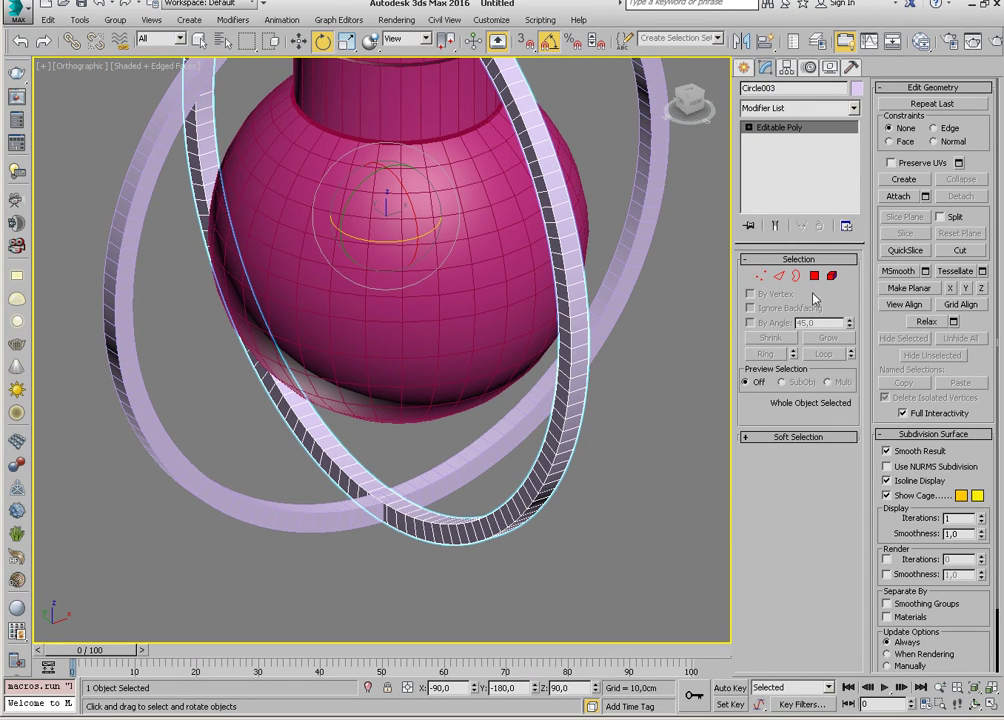
scroll(426, 489, "up", 5)
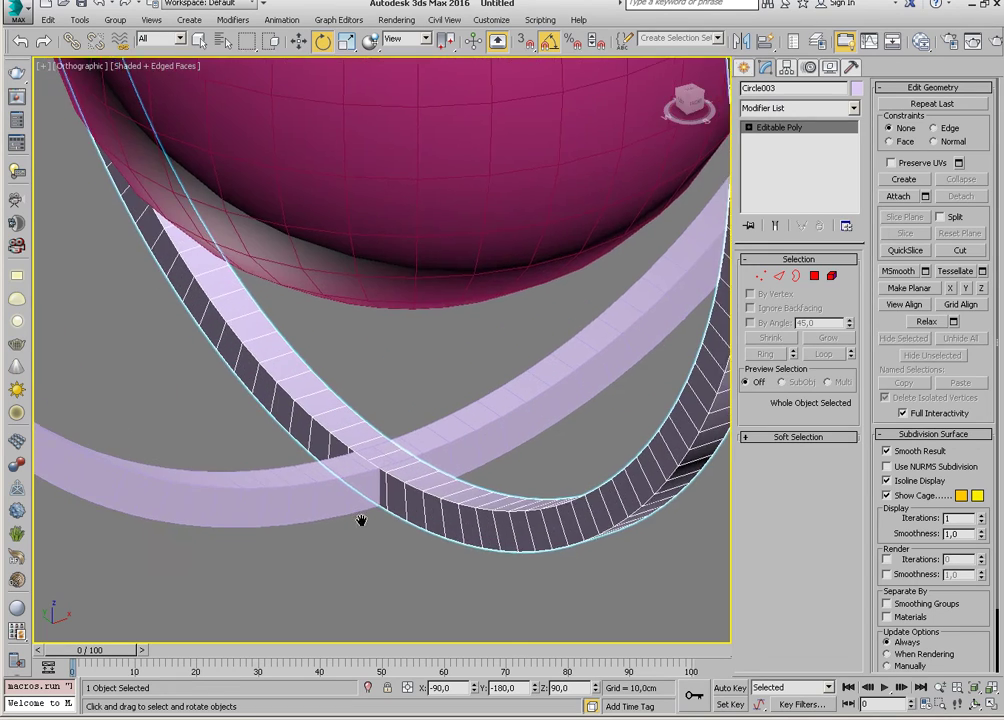
scroll(380, 497, "down", 5)
middle_click_drag(380, 497, 457, 458)
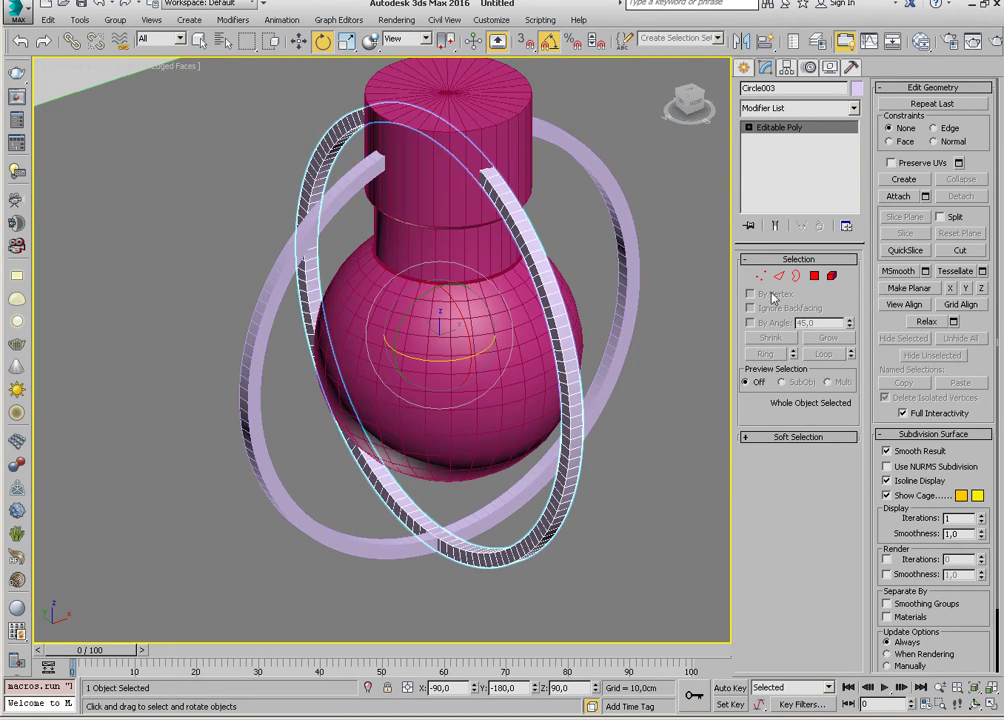
left_click(391, 540)
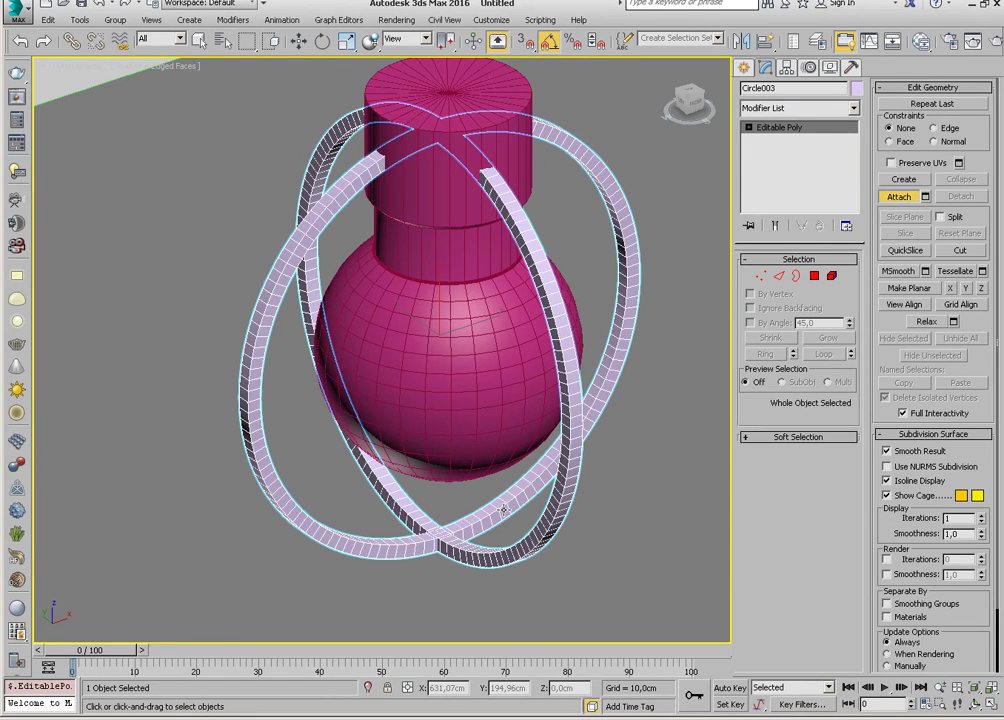
Frame the rings in the Front view and Unhide All to restore the shade and cap.
key("w")
scroll(471, 530, "down", 5)
key("f")
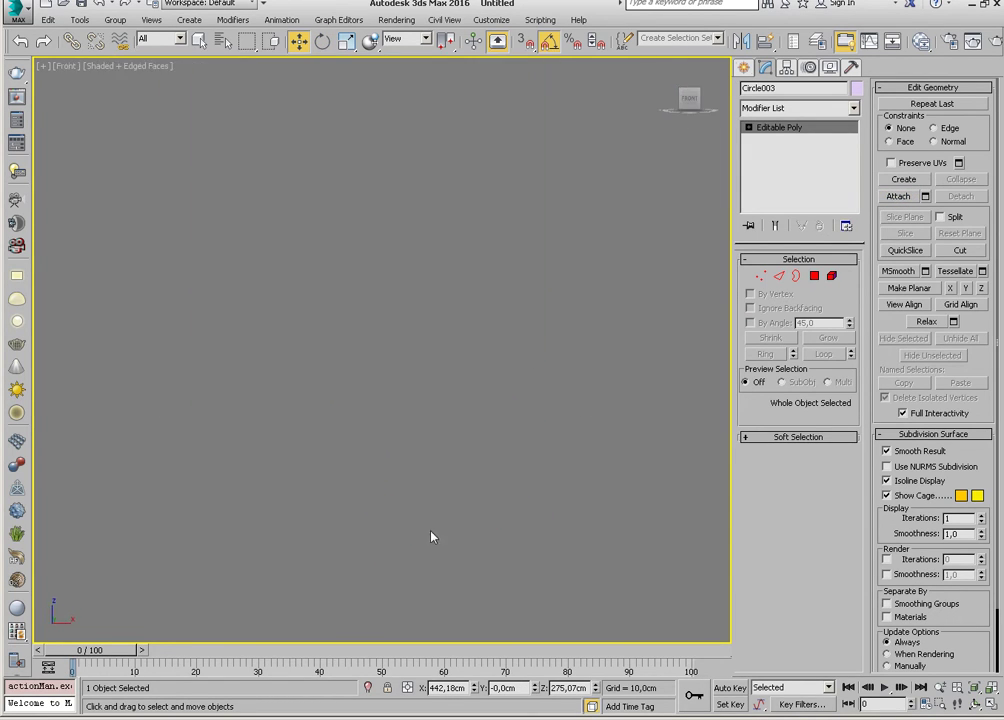
key("z")
right_click(617, 361)
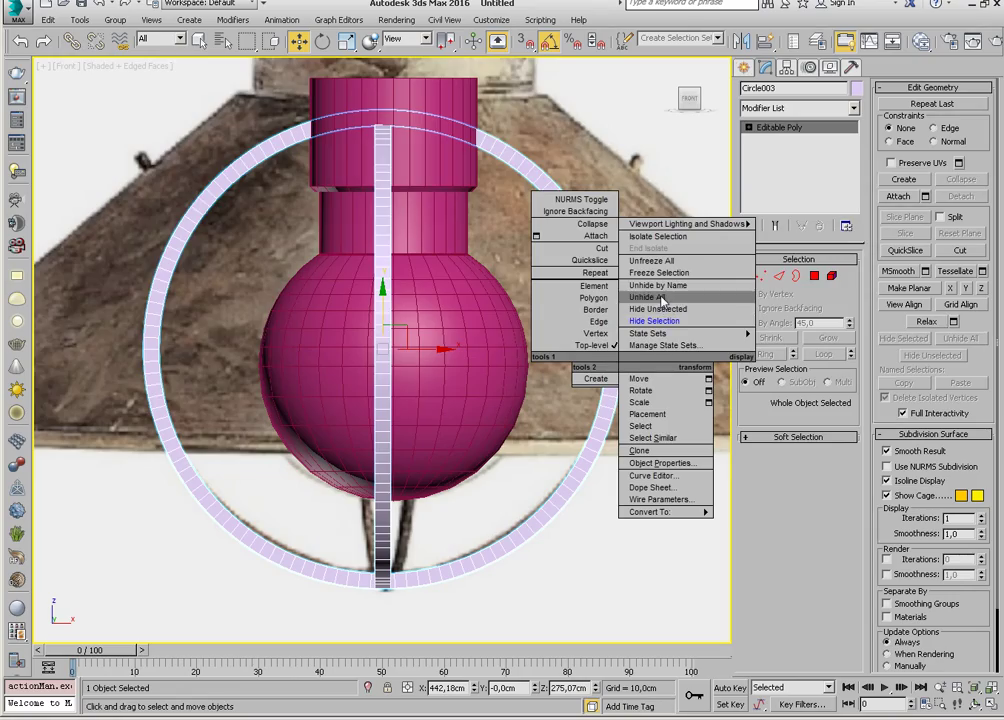
left_click(647, 297)
Orbit and zoom to inspect the shade and cage from below.
scroll(600, 370, "down", 4)
mouse_move(557, 365)
middle_mouse_down("alt")
mouse_move(556, 322)
mouse_move(545, 380)
mouse_move(540, 314)
mouse_move(550, 335)
mouse_move(562, 325)
mouse_move(530, 380)
middle_mouse_up("alt")
key("f")
scroll(524, 410, "up", 3)
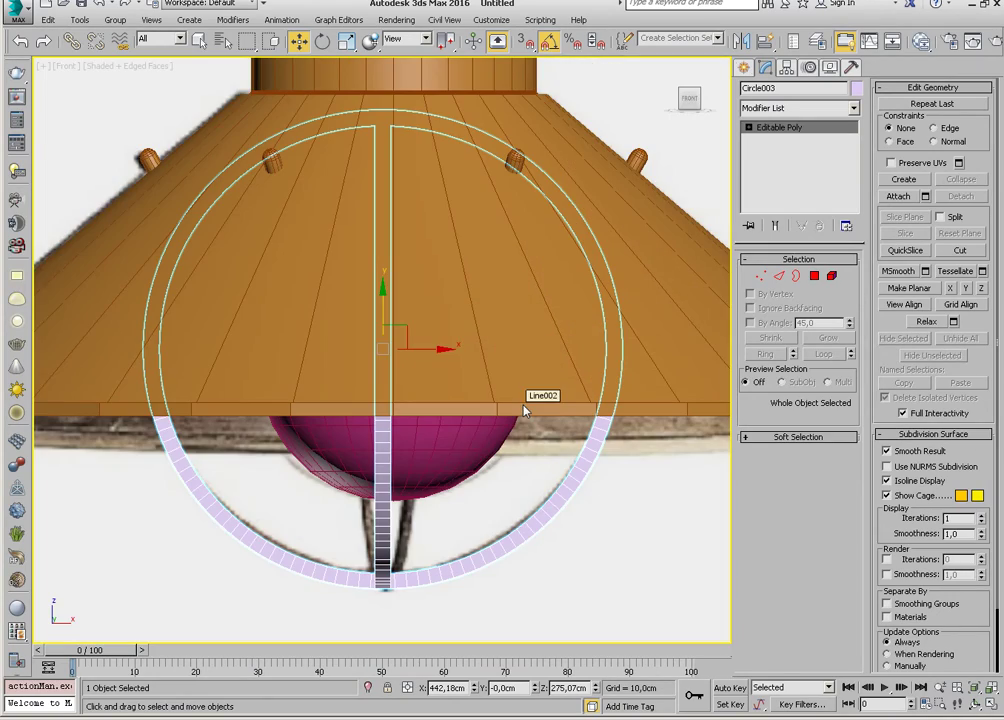
scroll(450, 459, "up", 1)
mouse_move(450, 459)
middle_mouse_down("alt")
mouse_move(493, 441)
mouse_move(511, 350)
mouse_move(507, 424)
mouse_move(464, 370)
mouse_move(491, 383)
mouse_move(557, 373)
mouse_move(517, 386)
mouse_move(486, 464)
mouse_move(419, 468)
mouse_move(415, 441)
mouse_move(435, 441)
mouse_move(424, 462)
mouse_move(463, 485)
mouse_move(473, 374)
mouse_move(464, 397)
mouse_move(477, 417)
mouse_move(506, 354)
middle_mouse_up("alt")
scroll(462, 410, "up", 5)
scroll(466, 392, "down", 5)
scroll(470, 385, "up", 4)
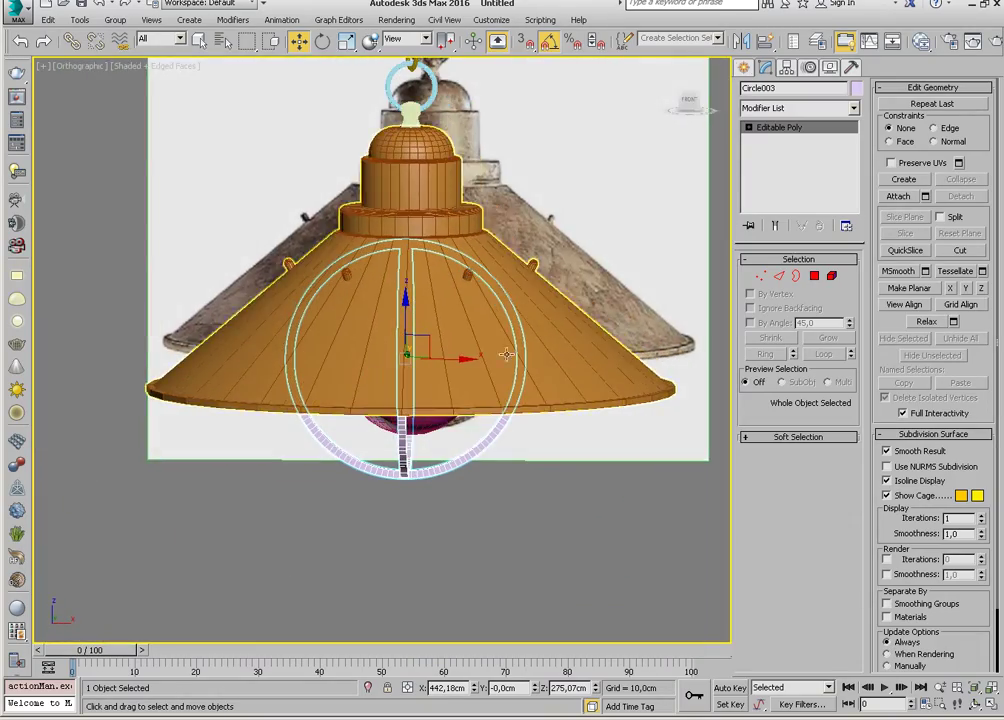
Select the shade Line002, frame the lamp top, and turn on see-through display (Alt+X).
left_click(524, 330)
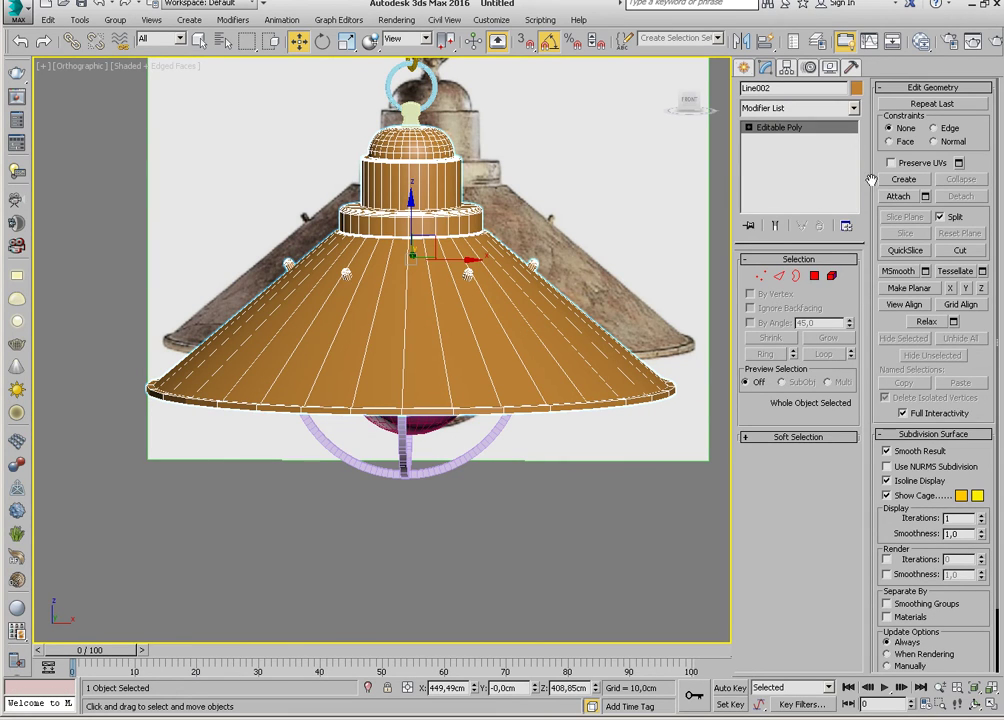
mouse_move(470, 380)
middle_mouse_down("alt")
mouse_move(480, 420)
mouse_move(384, 381)
mouse_move(395, 370)
middle_mouse_up("alt")
key("f")
scroll(399, 370, "up", 2)
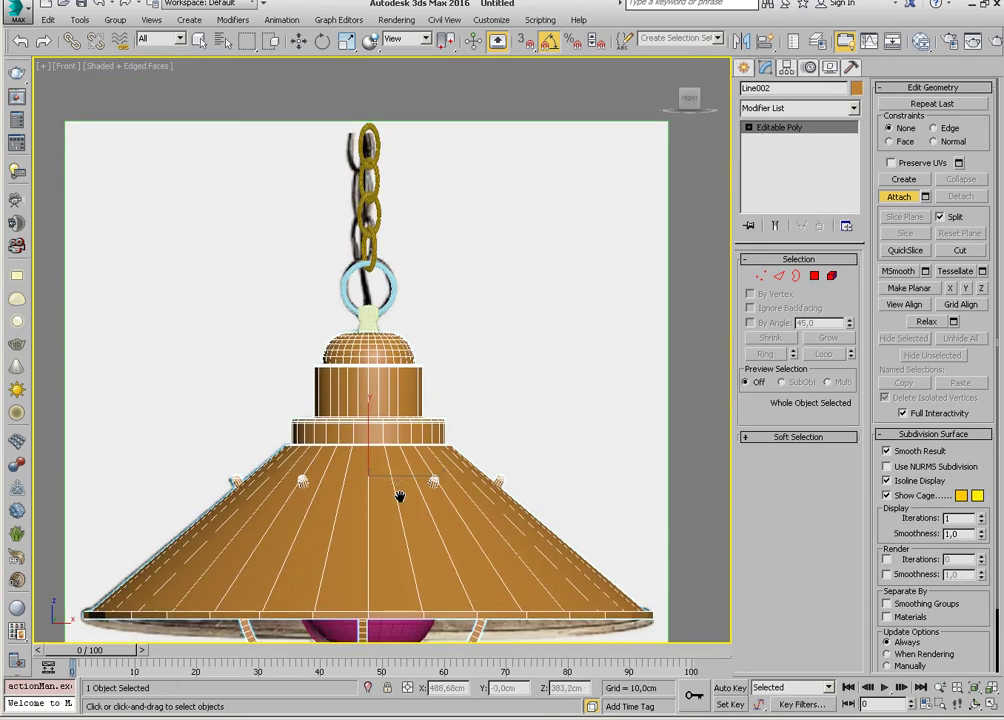
scroll(381, 384, "up", 2)
scroll(381, 384, "up", 2)
key("w")
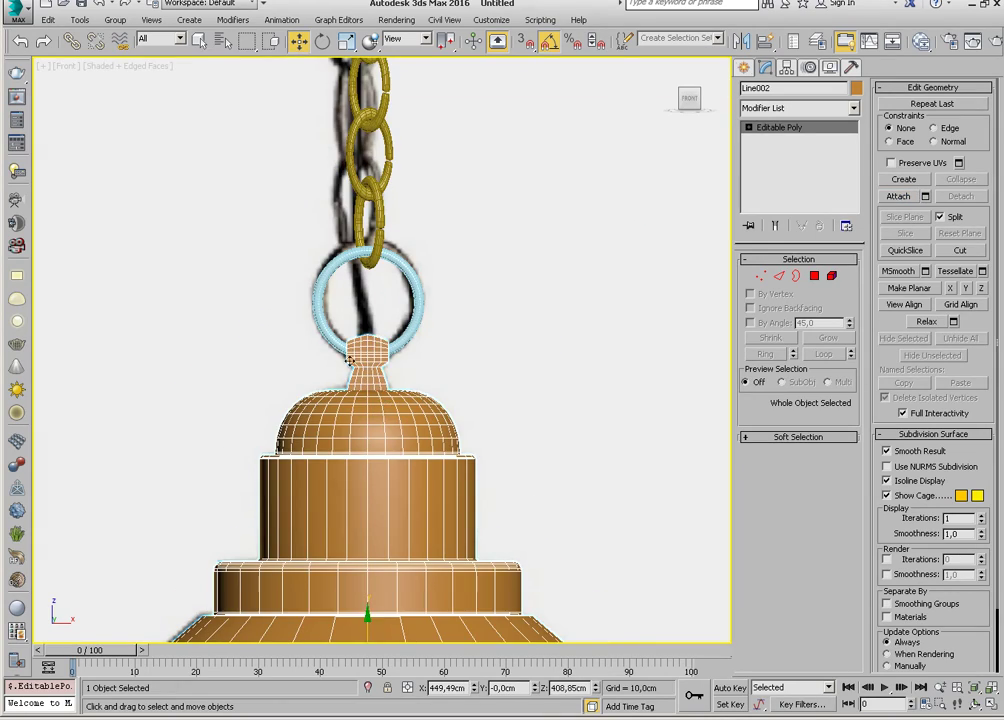
middle_click_drag(370, 368, 399, 447, "alt")
scroll(399, 447, "up", 3)
key("alt+x")
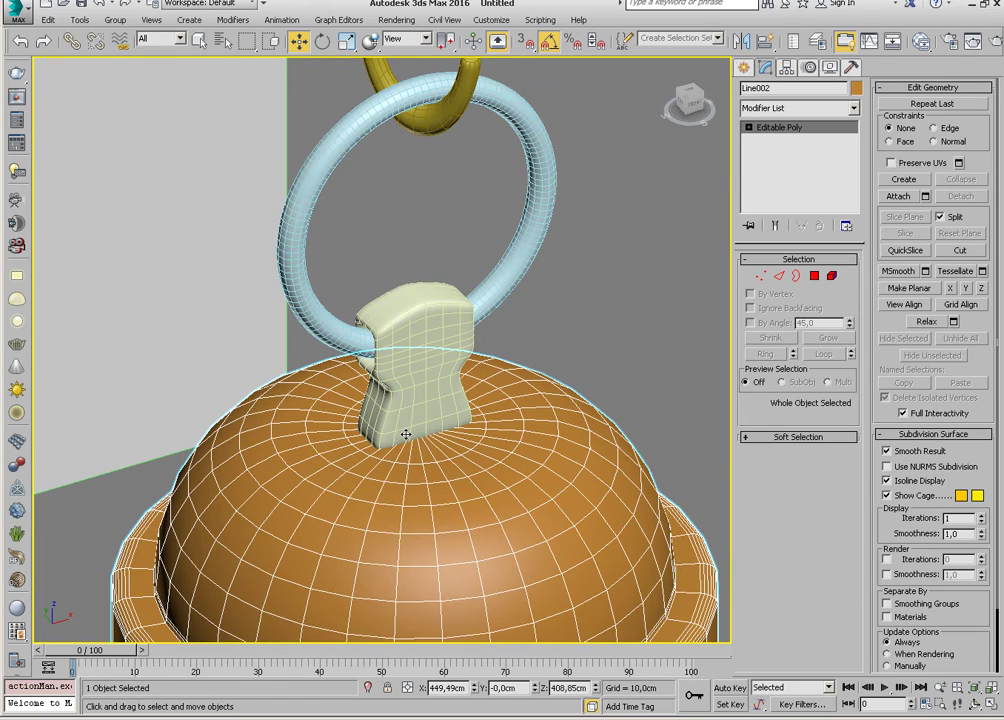
Convert the neck block above the dome to Editable Poly and reselect the dome.
left_click(426, 347)
right_click(432, 340)
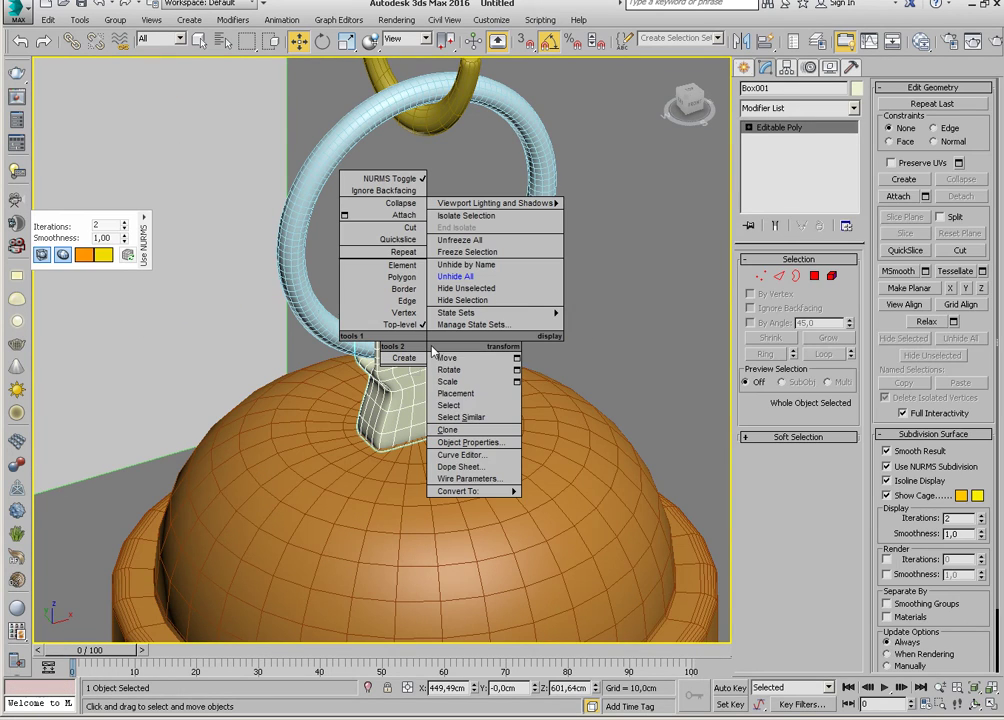
left_click(560, 503)
left_click(560, 480)
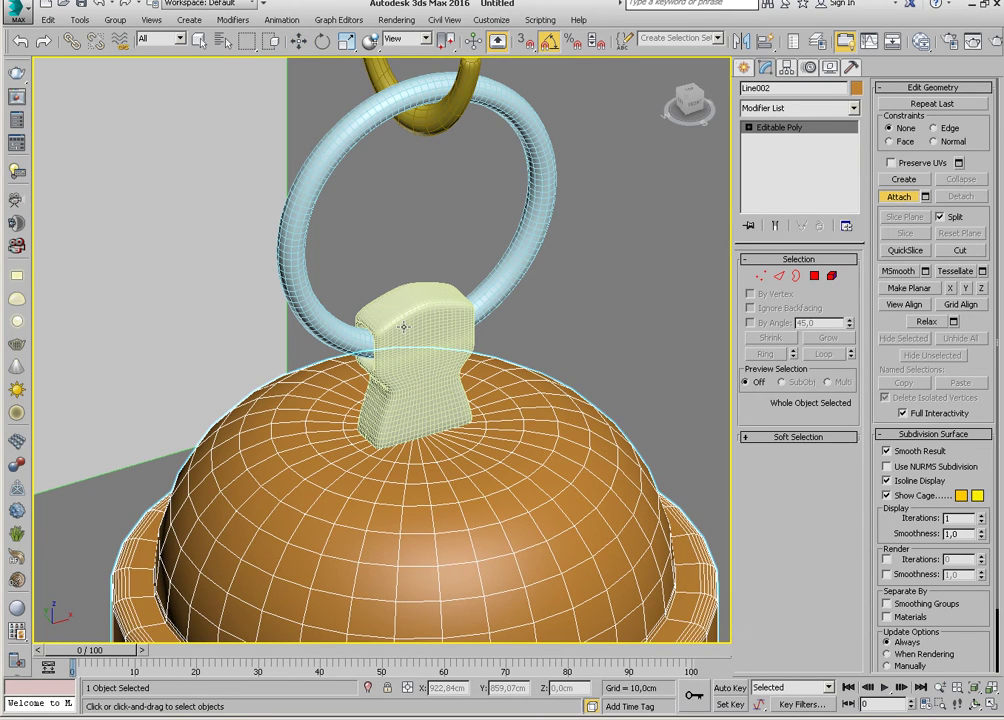
key("w")
scroll(420, 340, "down", 2)
scroll(441, 365, "down", 3)
scroll(441, 440, "down", 3)
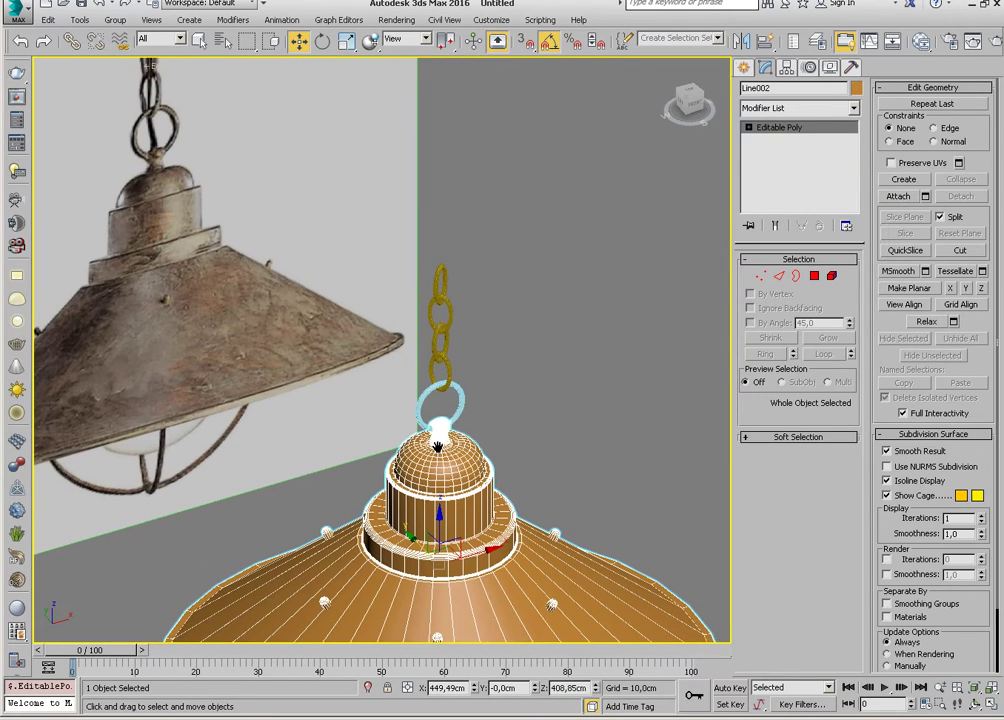
middle_click_drag(437, 447, 442, 445)
Attach four chain links to the lamp object.
left_click(909, 197)
scroll(453, 373, "up", 4)
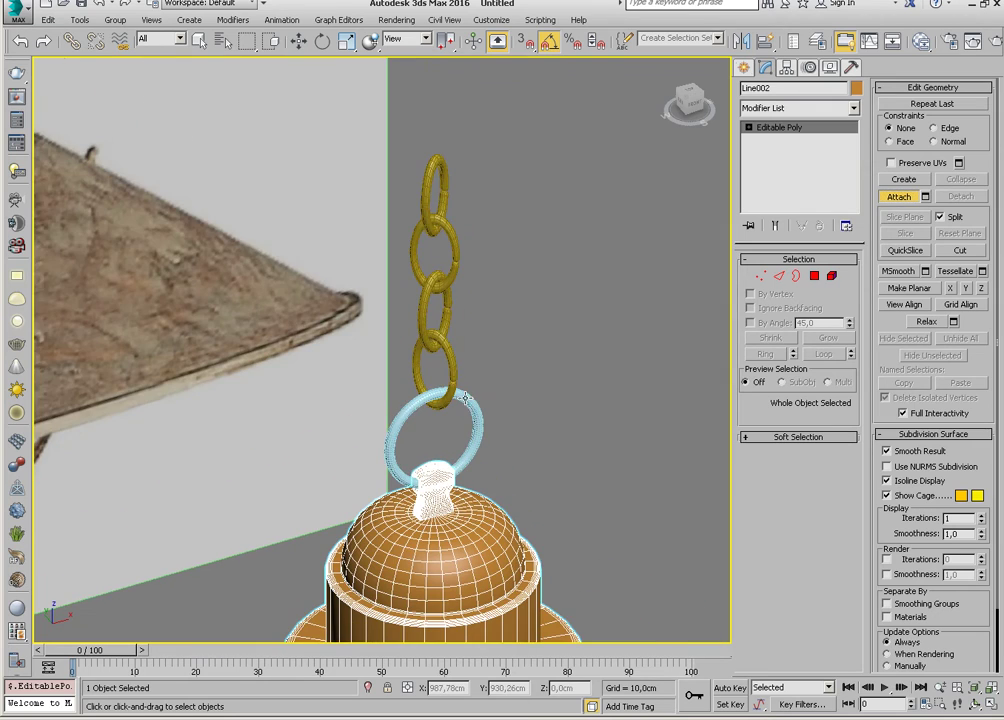
left_click(453, 373)
left_click(421, 313)
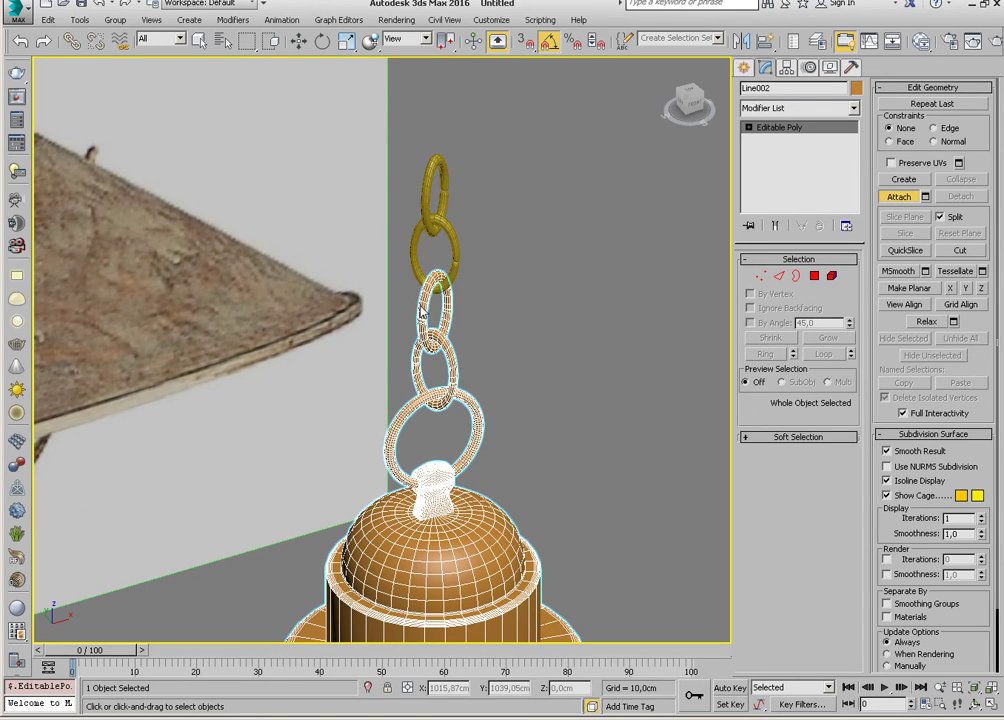
left_click(445, 228)
left_click(433, 172)
key("w")
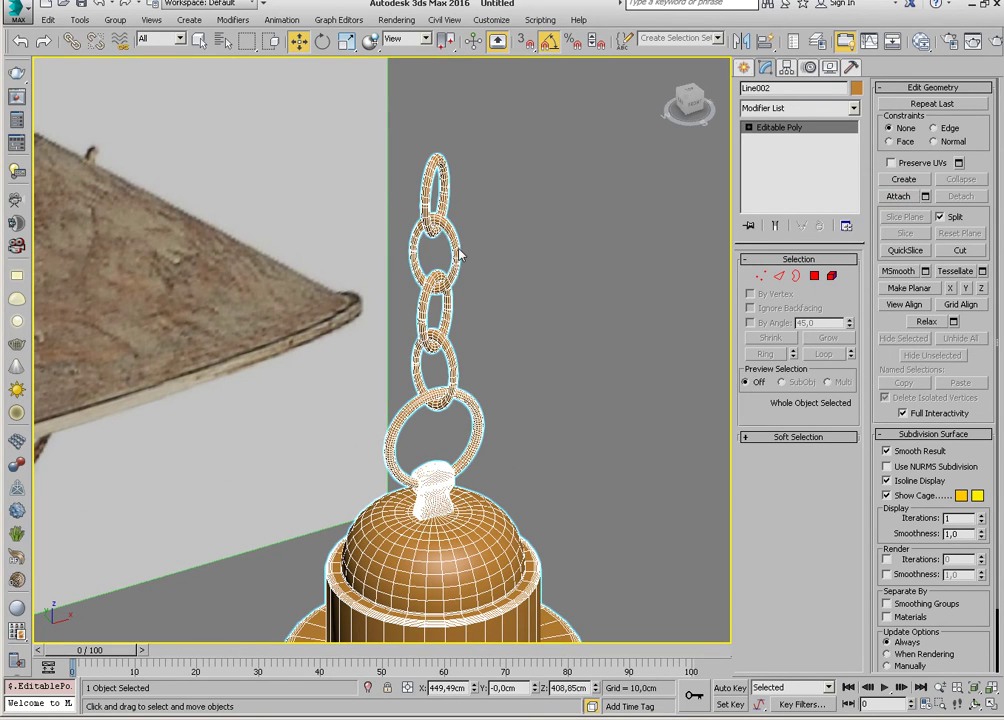
Undo the last two chain-link attachments and deselect the lamp object.
scroll(448, 250, "up", 5)
scroll(459, 280, "up", 3)
scroll(457, 295, "down", 5)
scroll(450, 350, "down", 3)
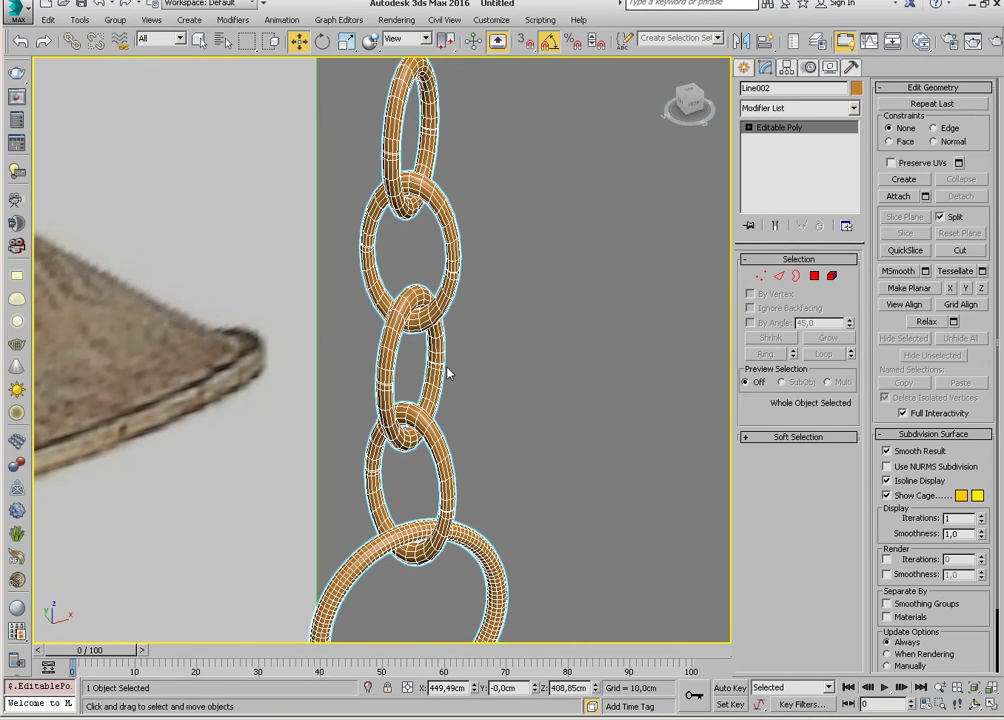
key("ctrl+z")
key("ctrl+z")
key("ctrl+z")
scroll(452, 385, "up", 2)
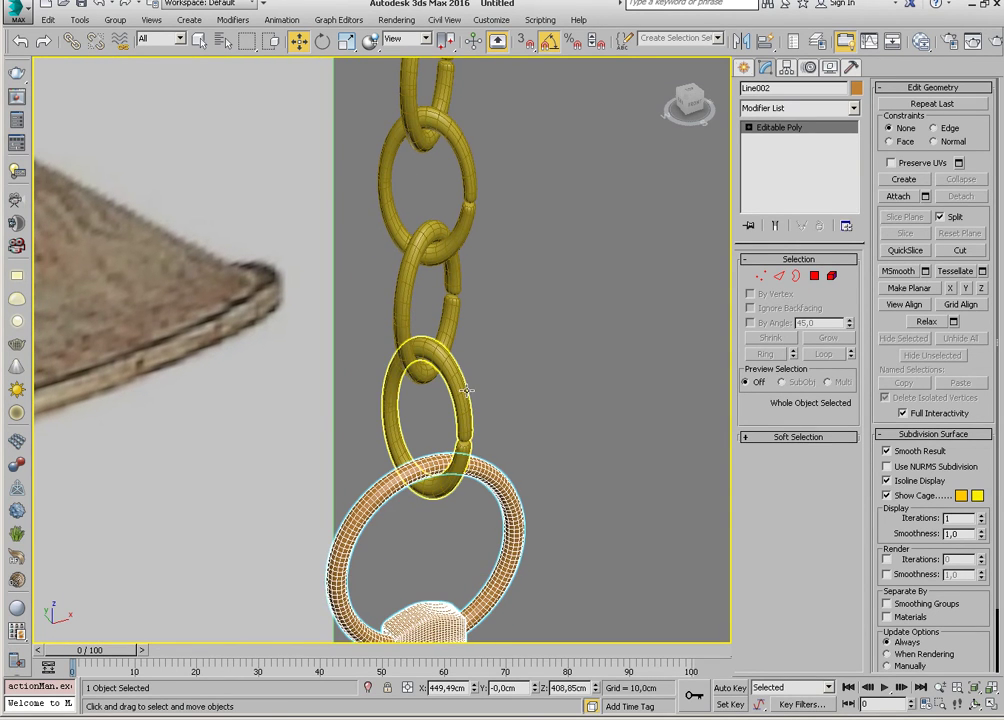
key("ctrl+z")
left_click(503, 412)
Convert the yellow chain link above the ring and the next link up to Editable Poly.
left_click(430, 410)
right_click(455, 398)
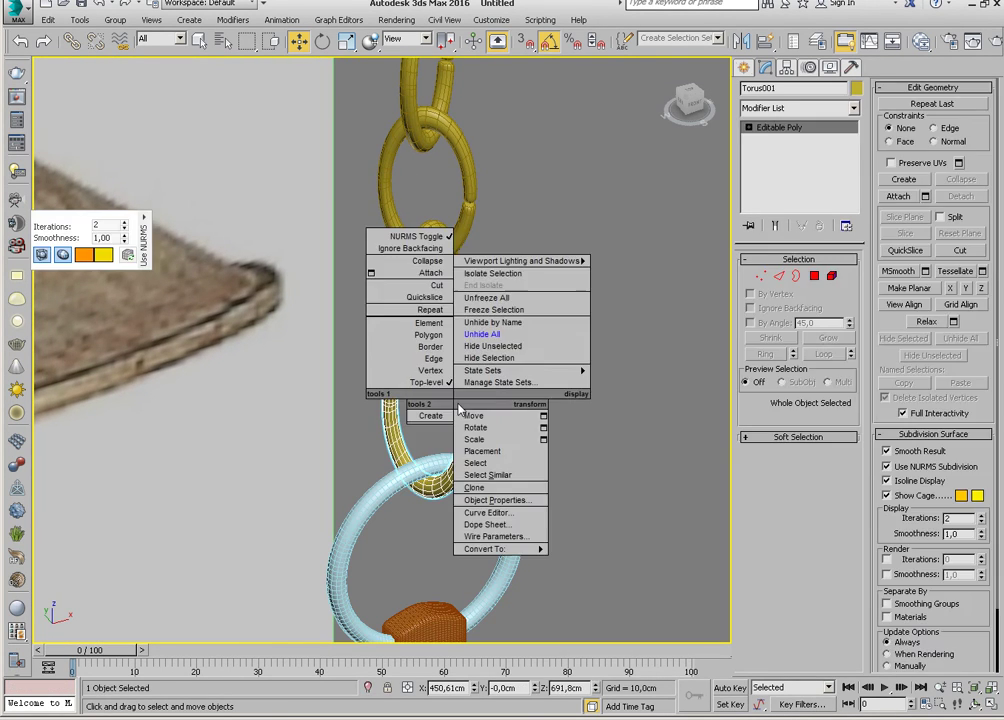
left_click(595, 566)
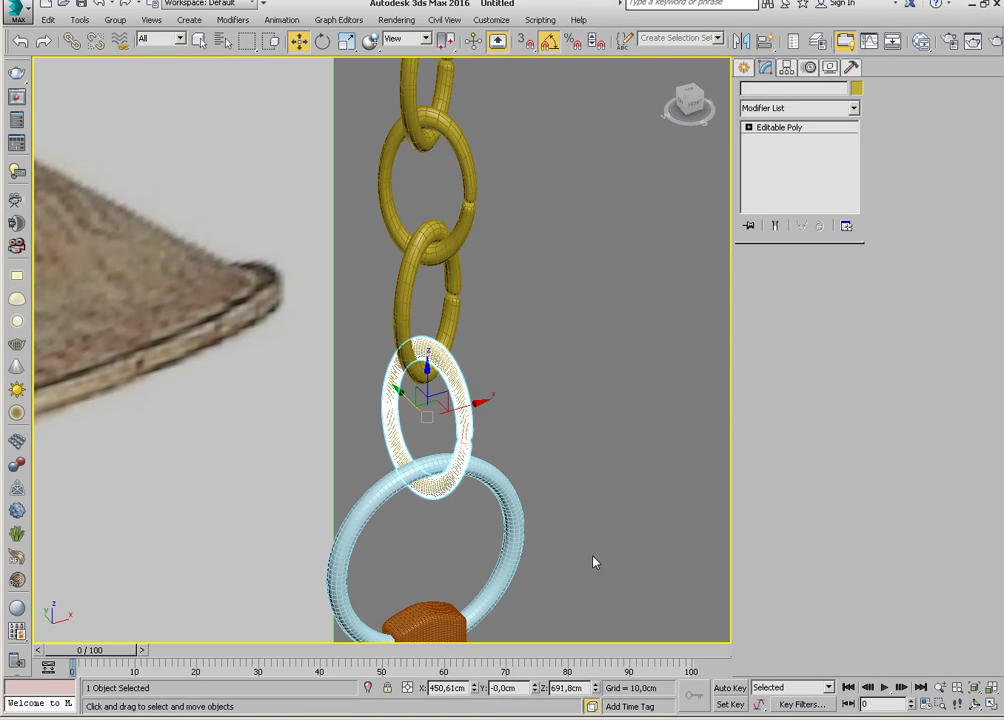
left_click(443, 330)
right_click(443, 330)
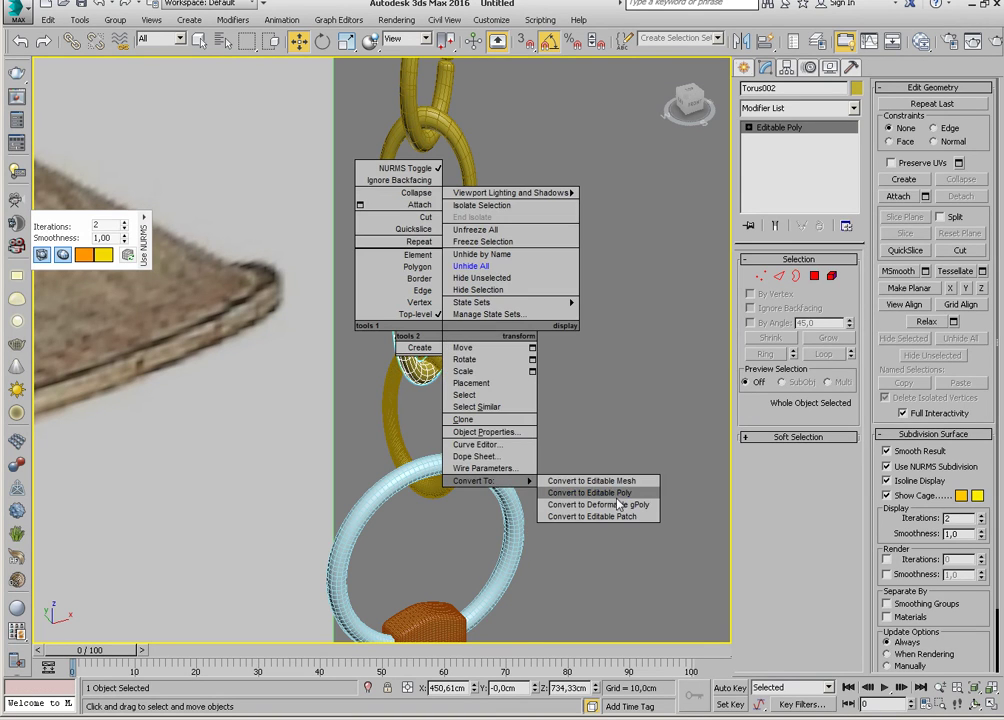
left_click(617, 500)
Convert the two top chain links to Editable Poly.
left_click(468, 213)
right_click(468, 213)
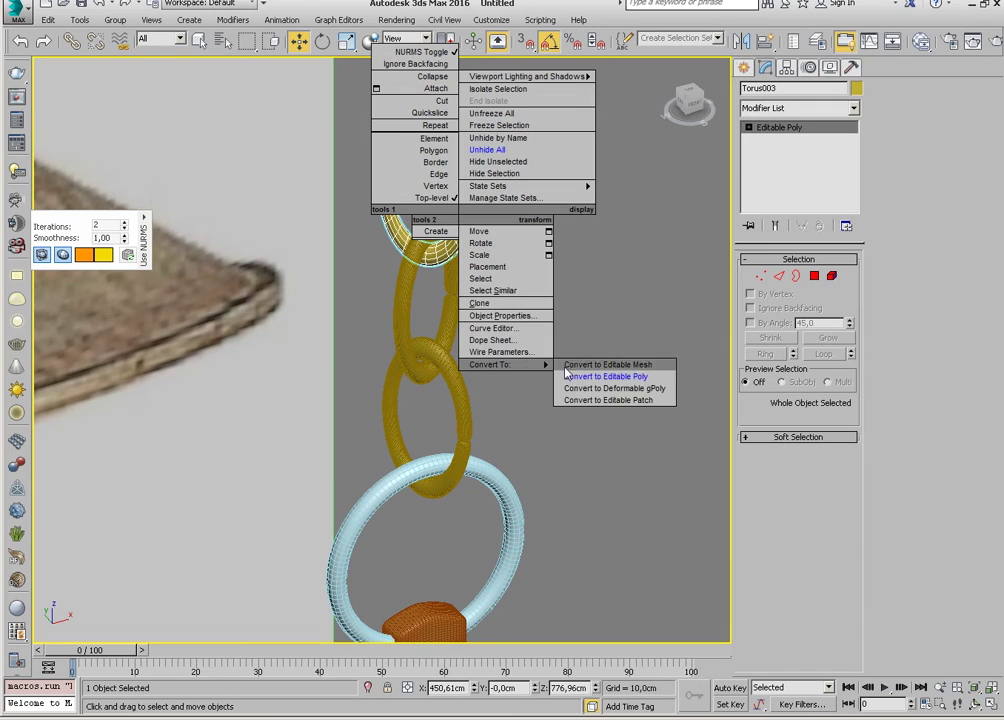
left_click(565, 372)
middle_click_drag(497, 262, 437, 200)
left_click(437, 172)
right_click(437, 172)
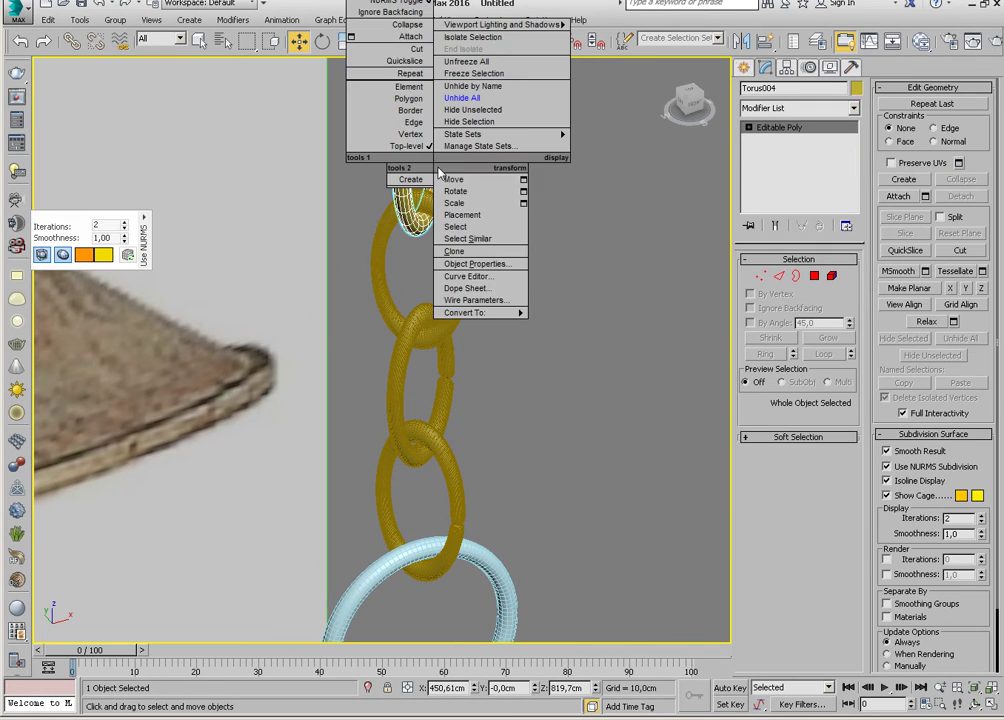
left_click(583, 324)
Select the bell and knob object and attach the chain ring and links to it.
mouse_move(583, 320)
middle_mouse_down()
mouse_move(500, 355)
mouse_move(503, 342)
middle_mouse_up()
middle_click_drag(695, 497, 601, 270)
left_click(325, 390)
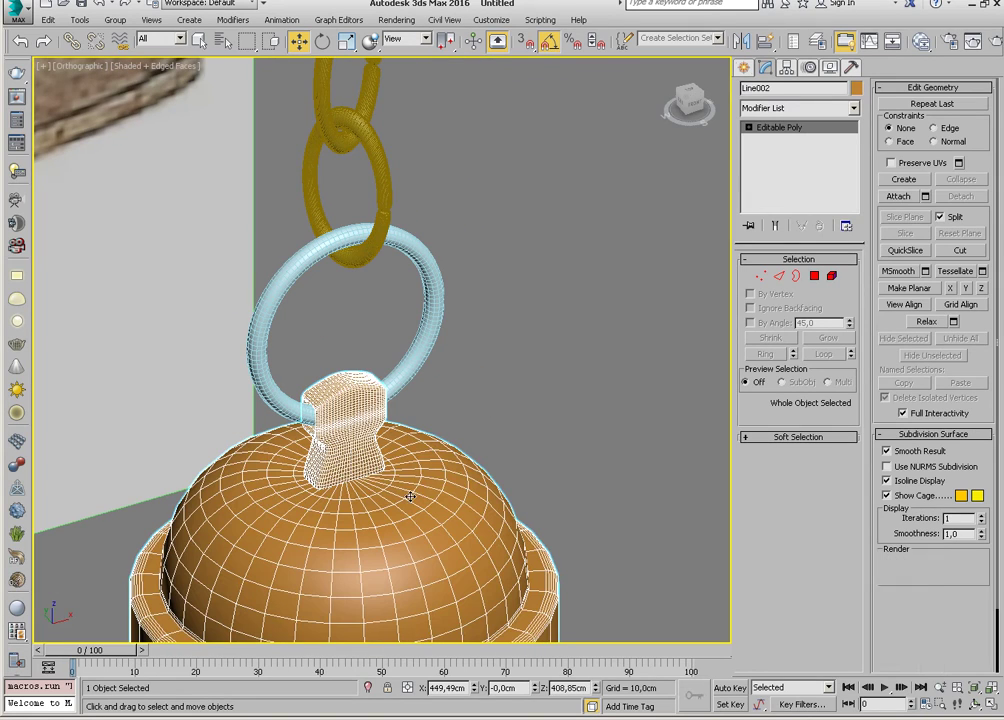
left_click(427, 247)
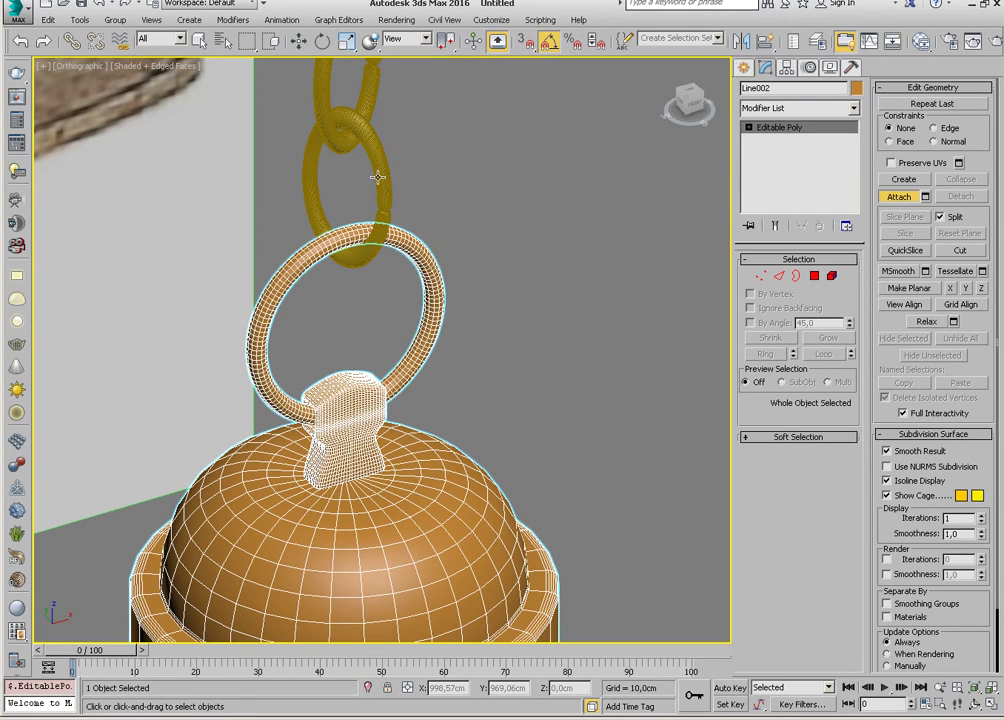
left_click(376, 175)
middle_click_drag(372, 107, 426, 273)
left_click(378, 182)
left_click(380, 176)
mouse_move(380, 176)
middle_mouse_down()
mouse_move(368, 152)
mouse_move(358, 224)
middle_mouse_up()
left_click(358, 224)
key("w")
Return to the Front view and zoom in on the combined lamp.
scroll(366, 314, "down", 5)
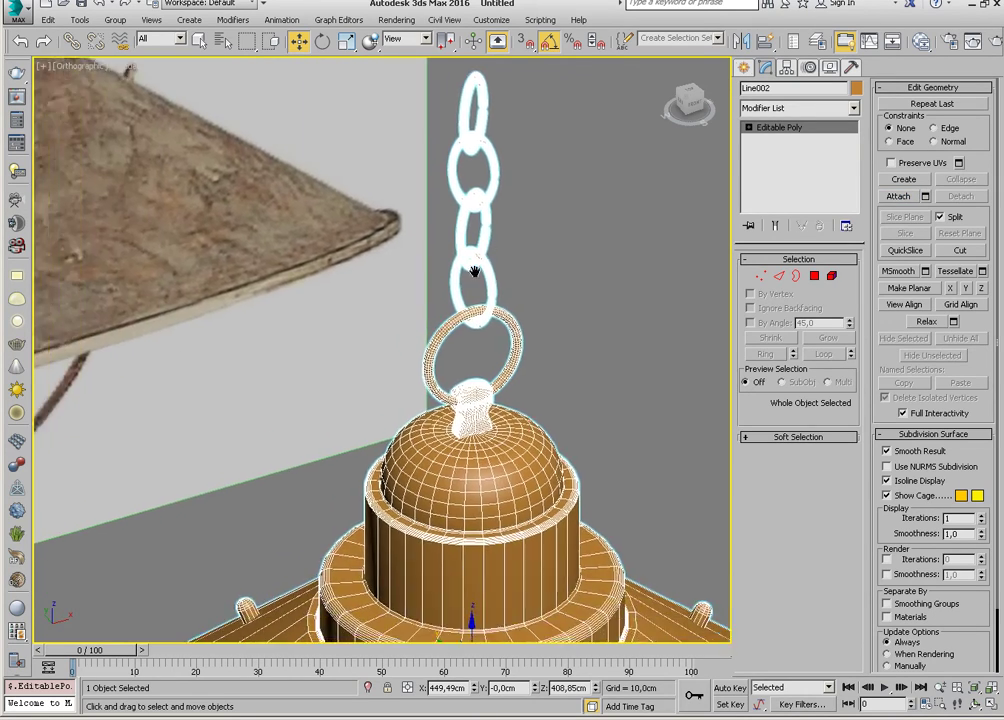
scroll(420, 340, "down", 3)
scroll(455, 365, "up", 3)
scroll(452, 372, "up", 2)
key("f")
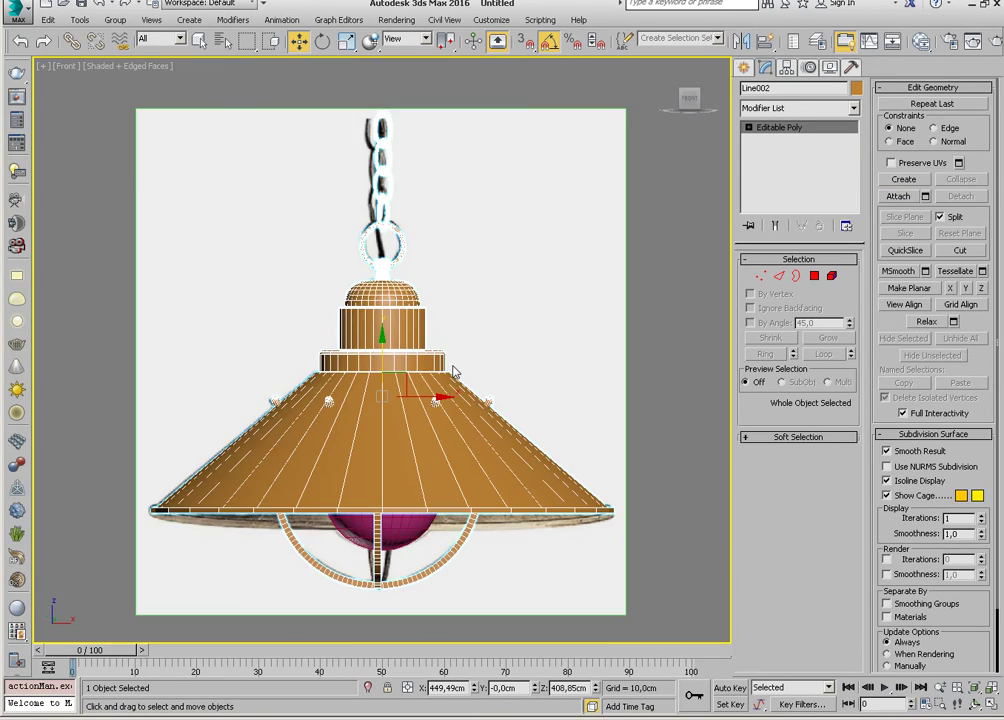
scroll(360, 400, "up", 3)
scroll(360, 410, "up", 3)
scroll(370, 420, "up", 3)
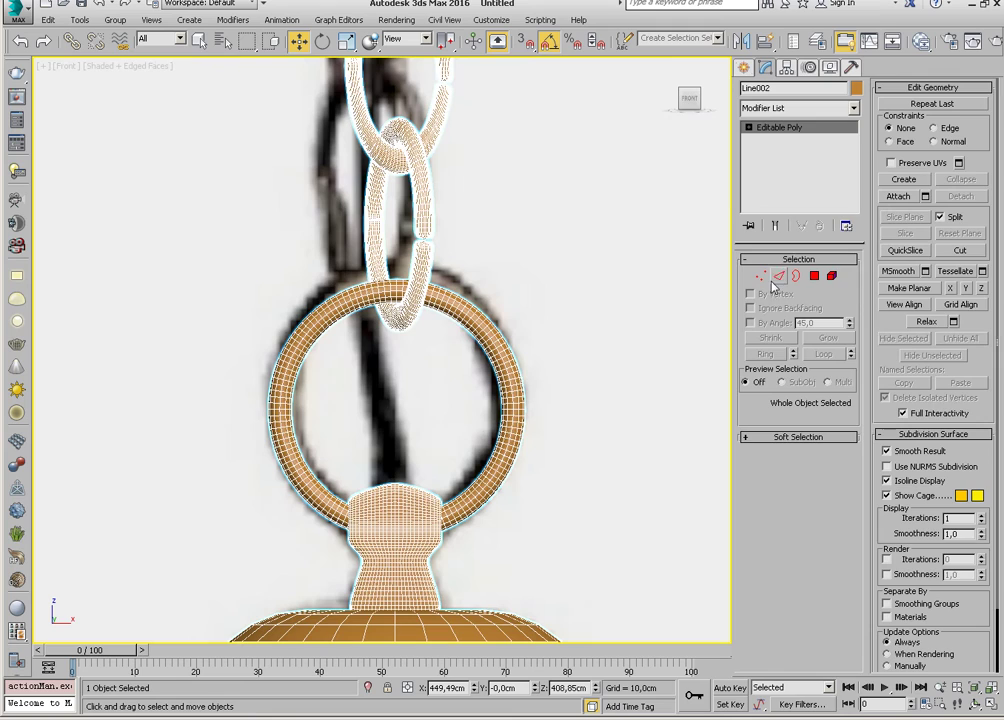
left_click(743, 67)
Draw a two-point vertical line rising from the lamp's neck into the top ring.
left_click(766, 91)
scroll(441, 398, "down", 2)
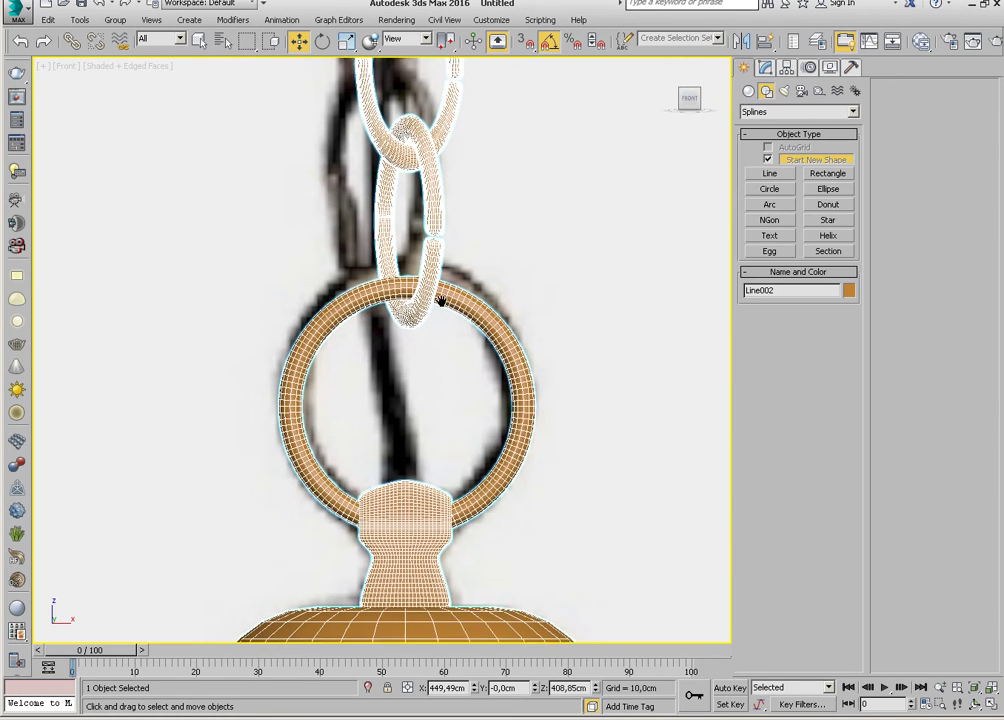
scroll(441, 398, "down", 2)
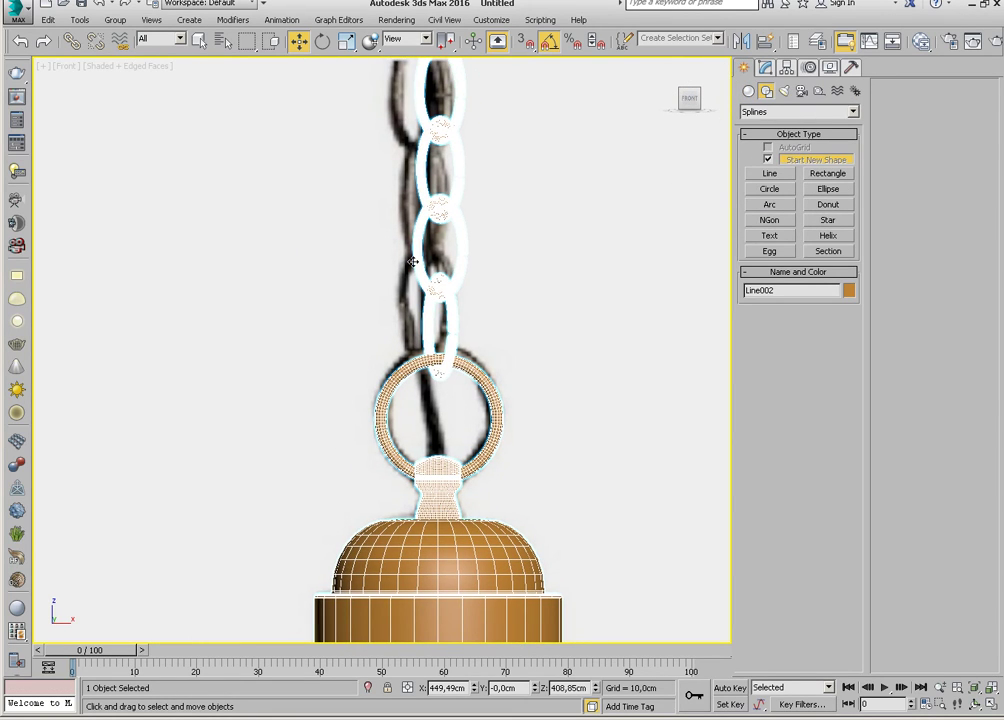
middle_click_drag(443, 168, 389, 232)
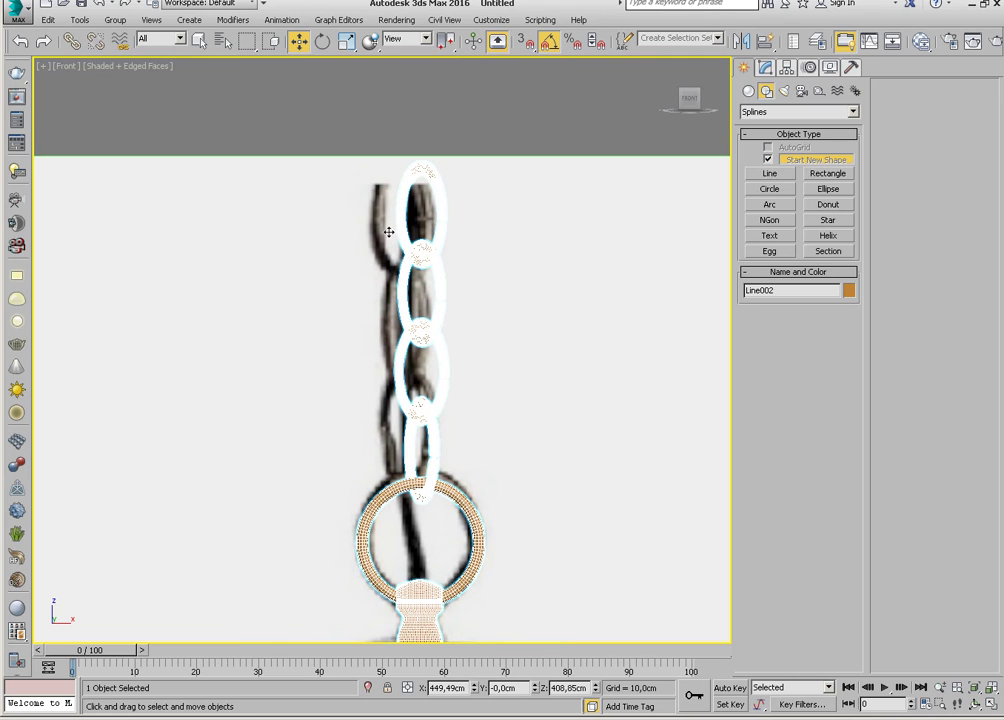
middle_click_drag(457, 91, 710, 248)
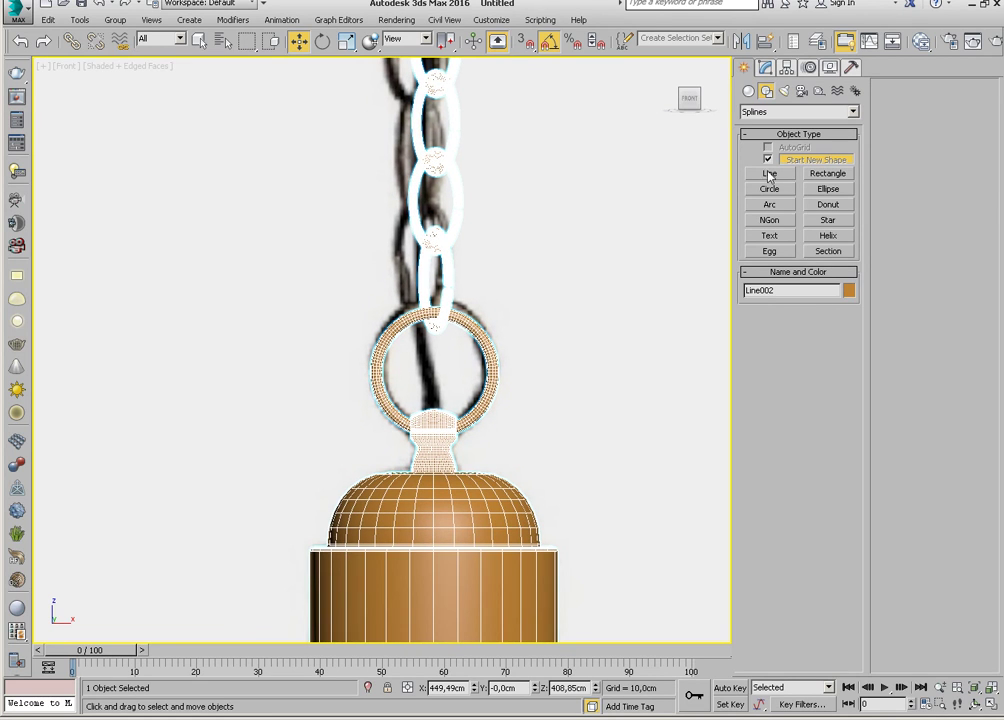
left_click(770, 174)
scroll(410, 453, "up", 3)
left_click_drag(431, 476, 438, 428)
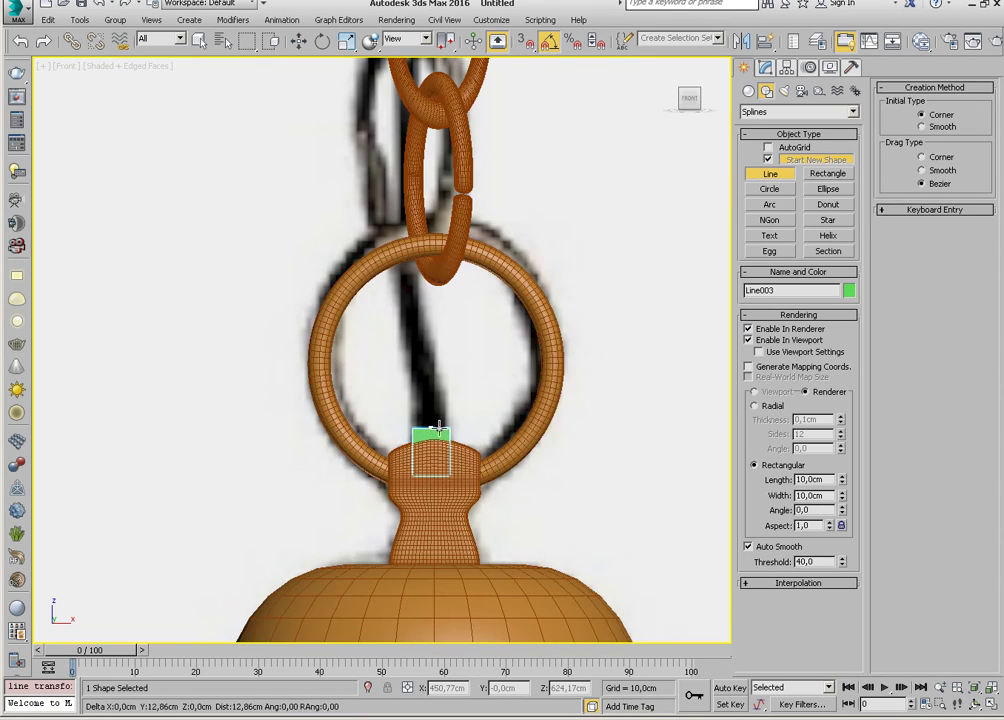
right_click(437, 355)
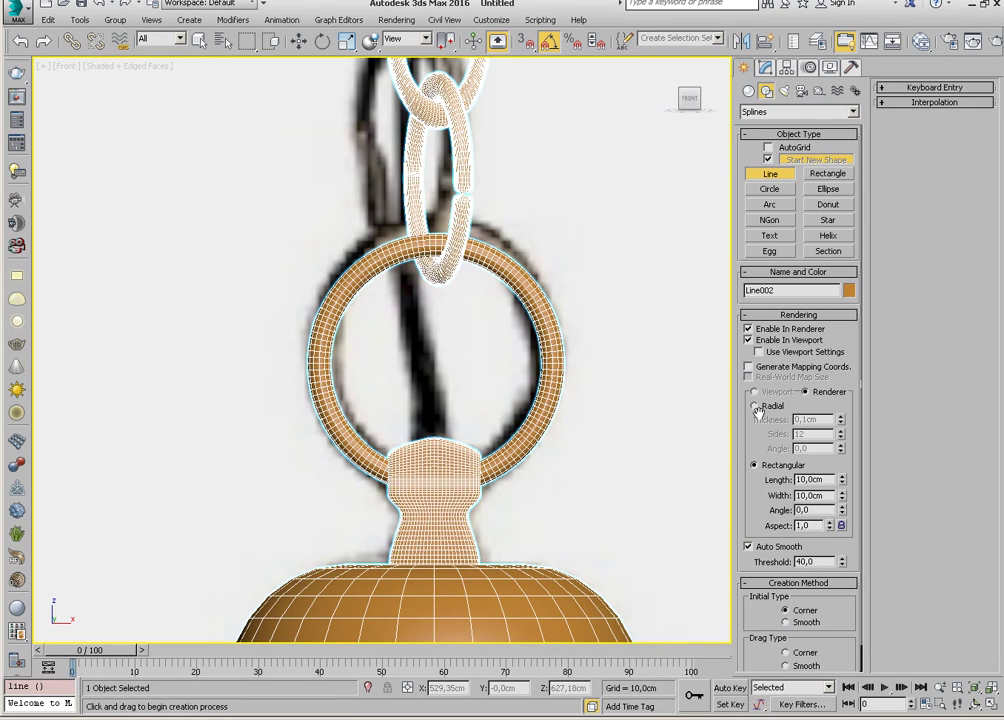
left_click(425, 476)
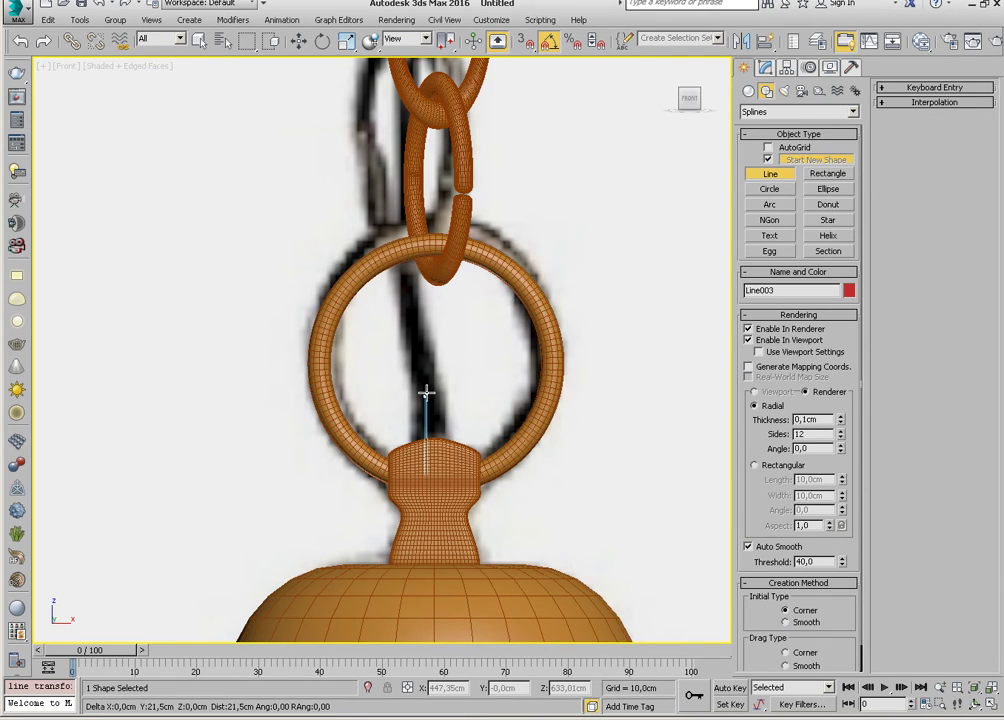
left_click(425, 400)
right_click(716, 434)
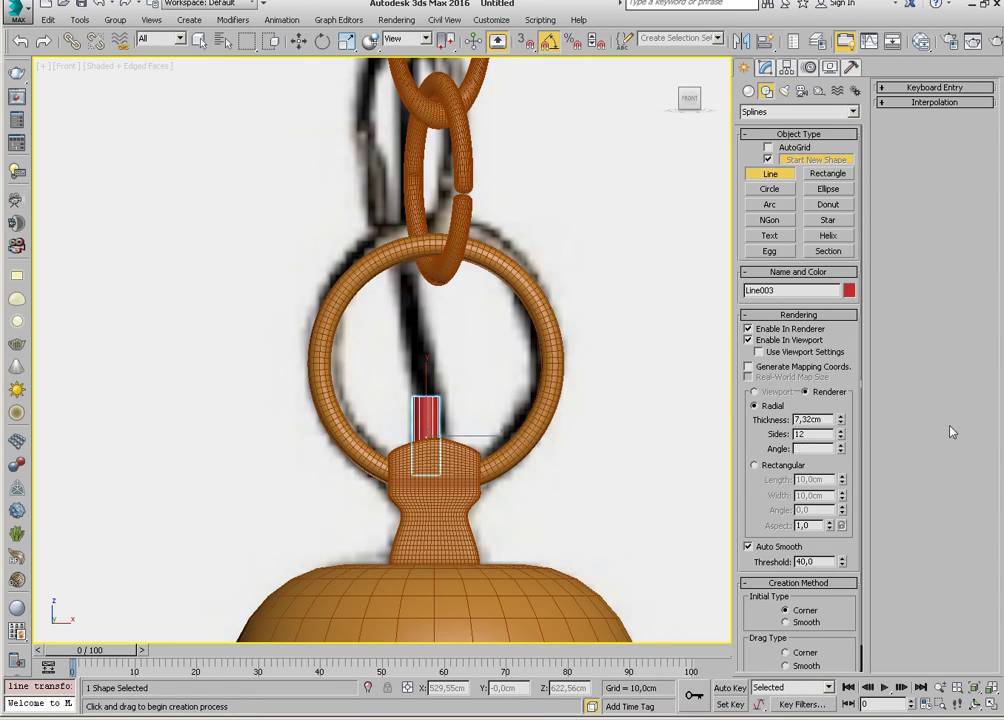
Nudge the new line slightly right and make it renderable with 4.9 cm radial thickness.
scroll(466, 470, "up", 5)
key("w")
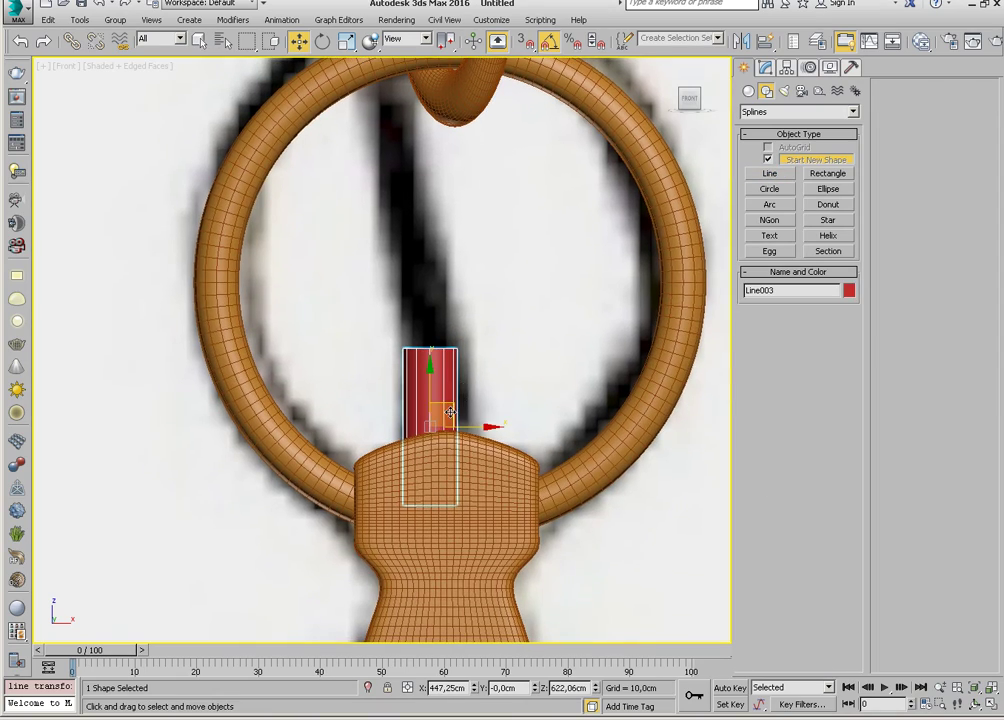
left_click_drag(463, 433, 472, 432)
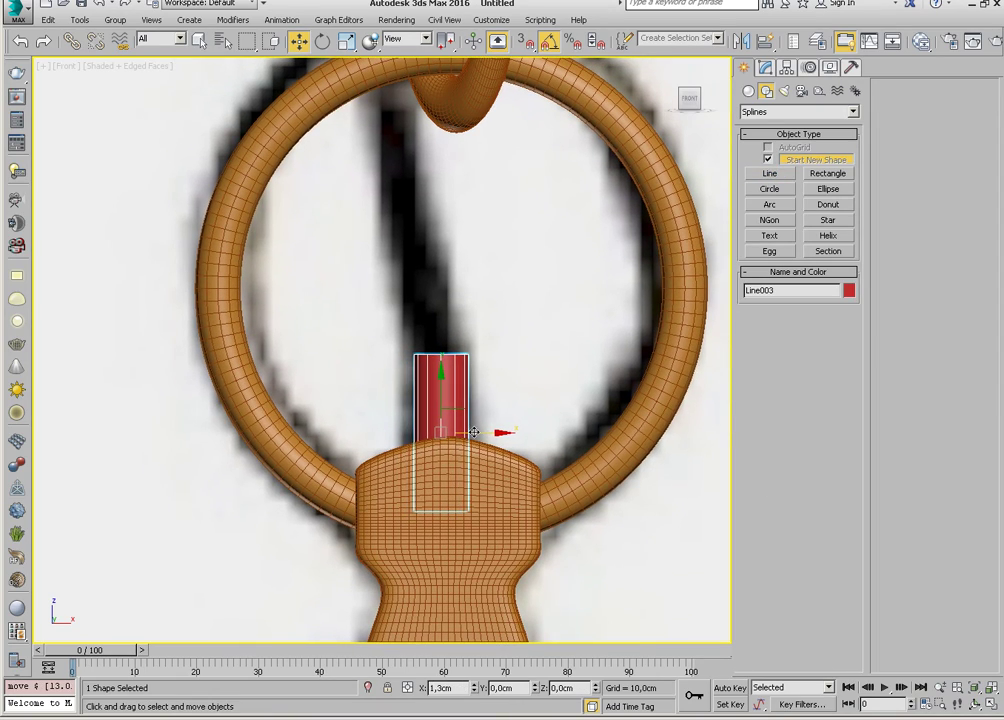
middle_click_drag(472, 432, 503, 494, "alt")
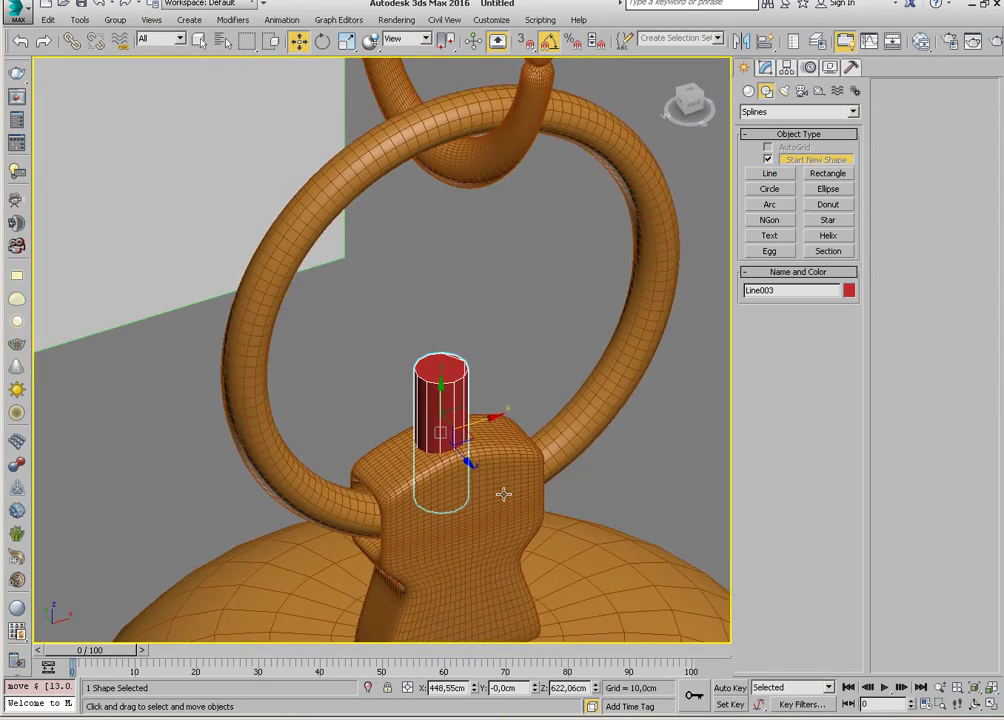
left_click(765, 70)
left_click(815, 262)
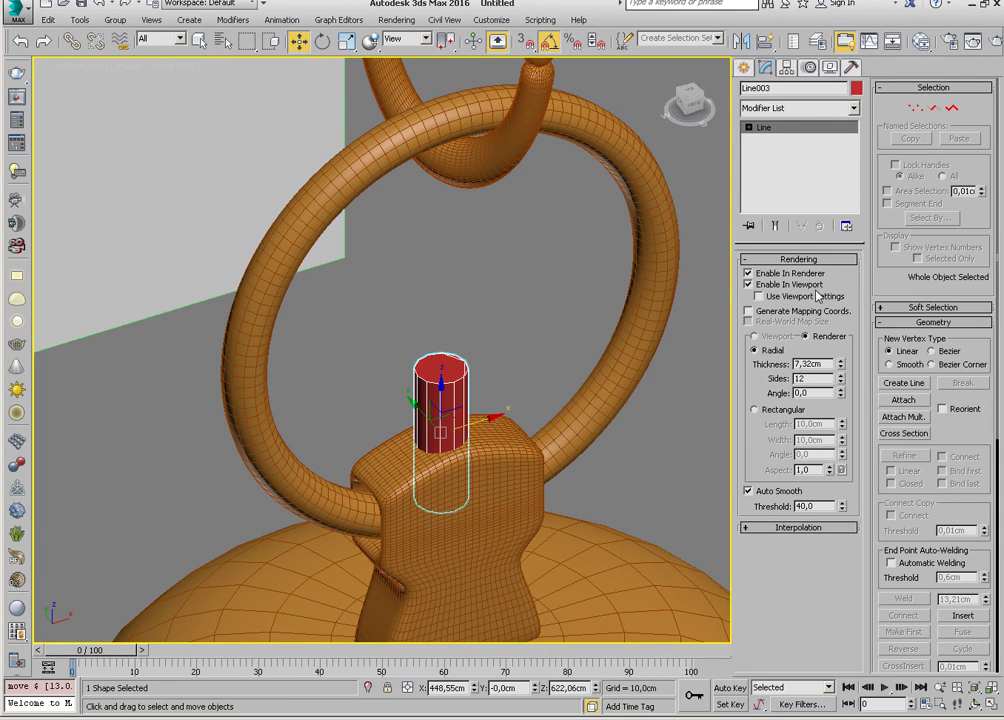
left_click_drag(840, 368, 840, 400)
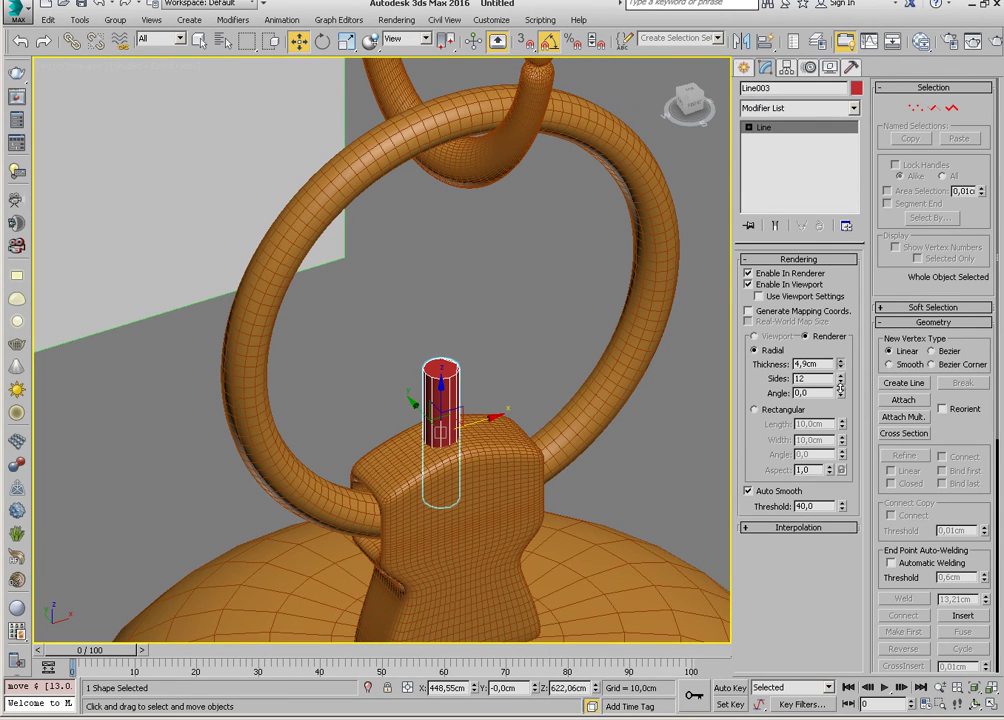
Return to the Front view and put Line003 into Vertex sub-object level.
key("f")
scroll(598, 399, "down", 5)
scroll(565, 399, "down", 3)
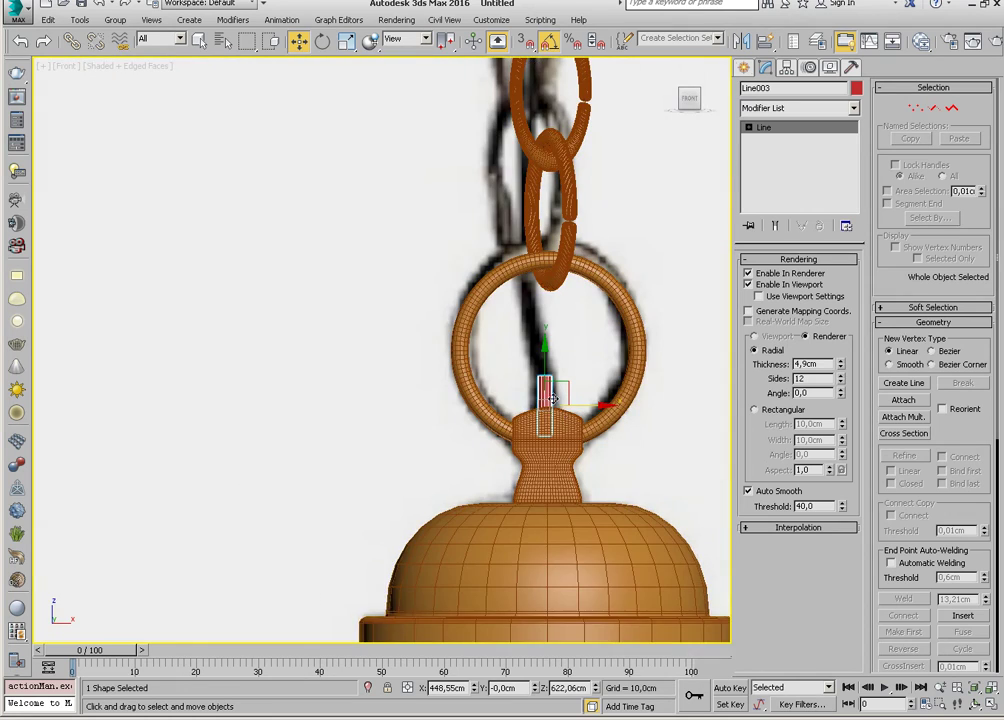
left_click(916, 108)
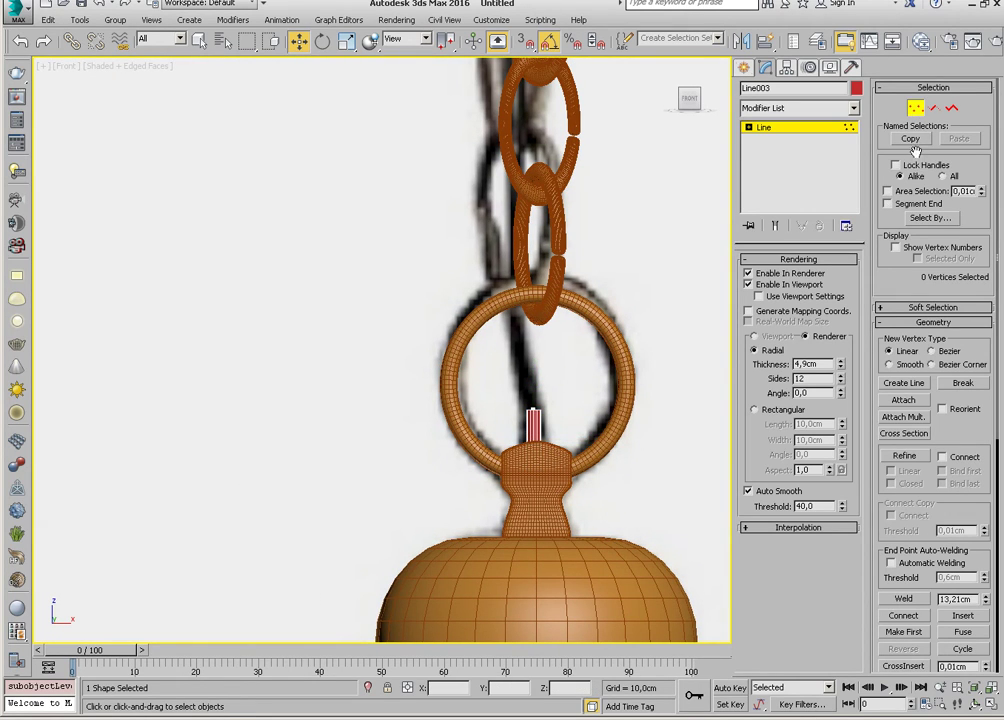
Drag the wire's top vertex up through the chain links to the highest link.
left_click(829, 260)
middle_click_drag(542, 404, 517, 437)
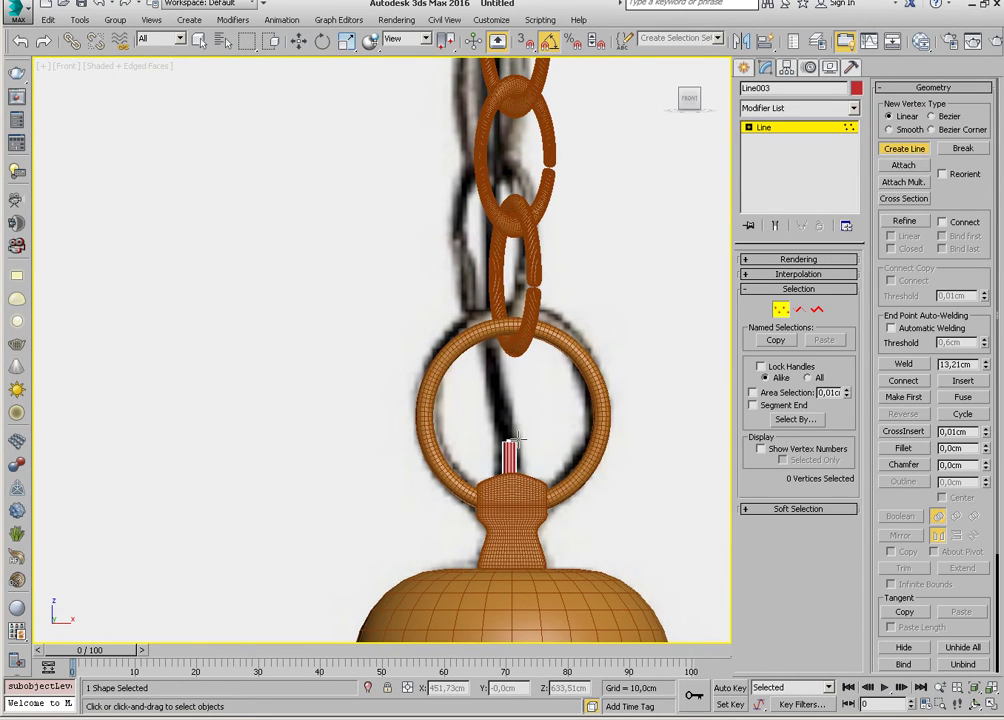
left_click_drag(511, 440, 464, 321)
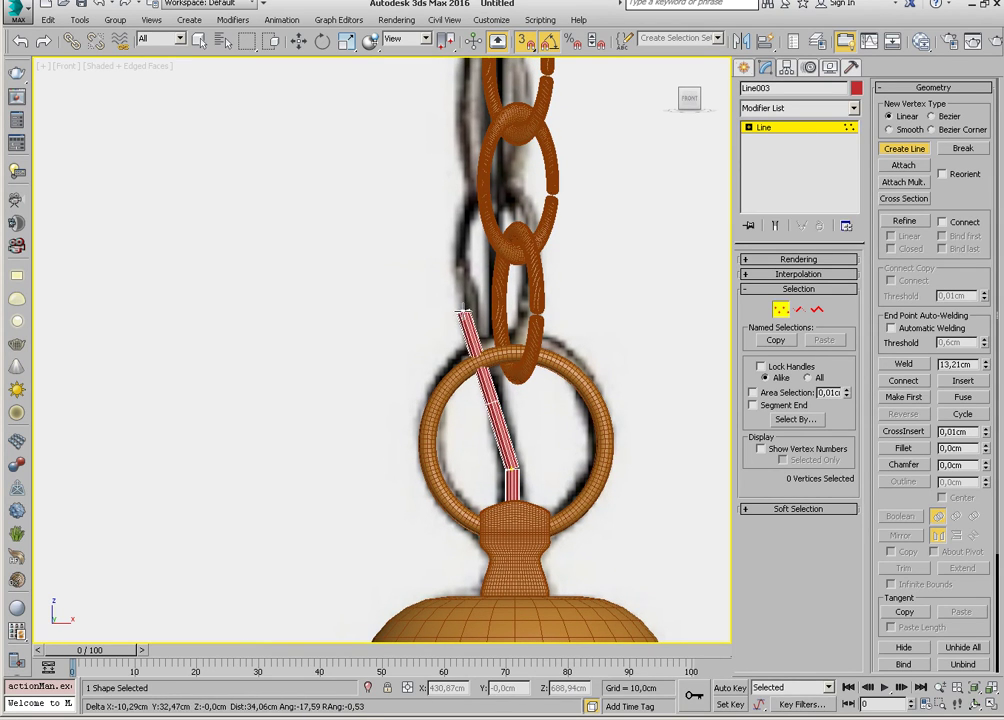
left_click_drag(461, 260, 454, 240)
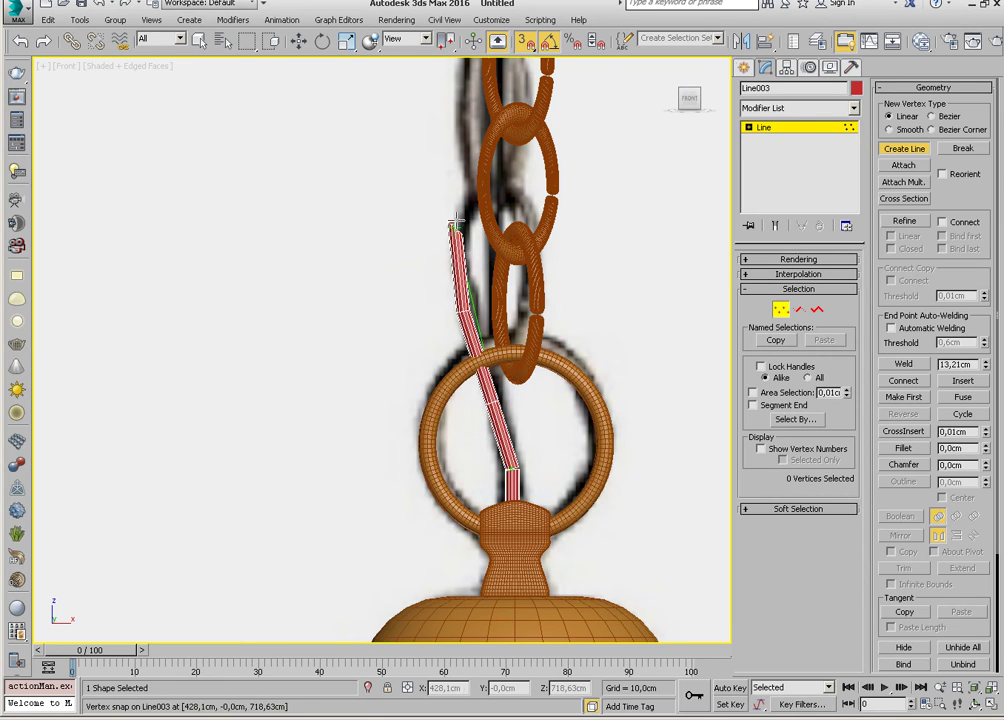
middle_click_drag(503, 175, 498, 265)
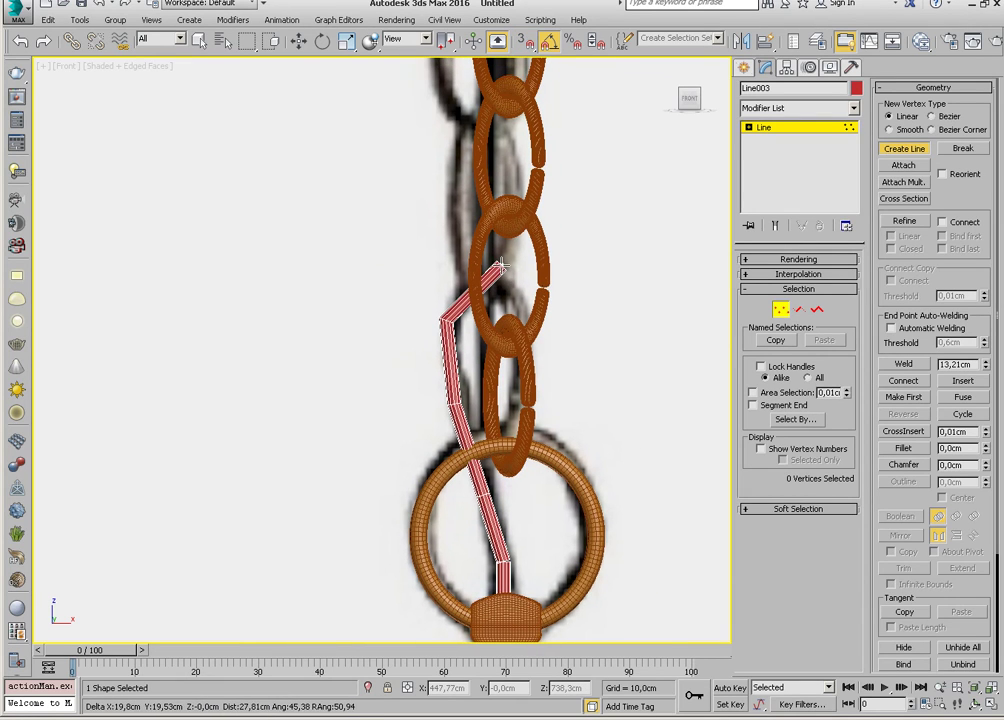
left_click_drag(537, 214, 523, 207)
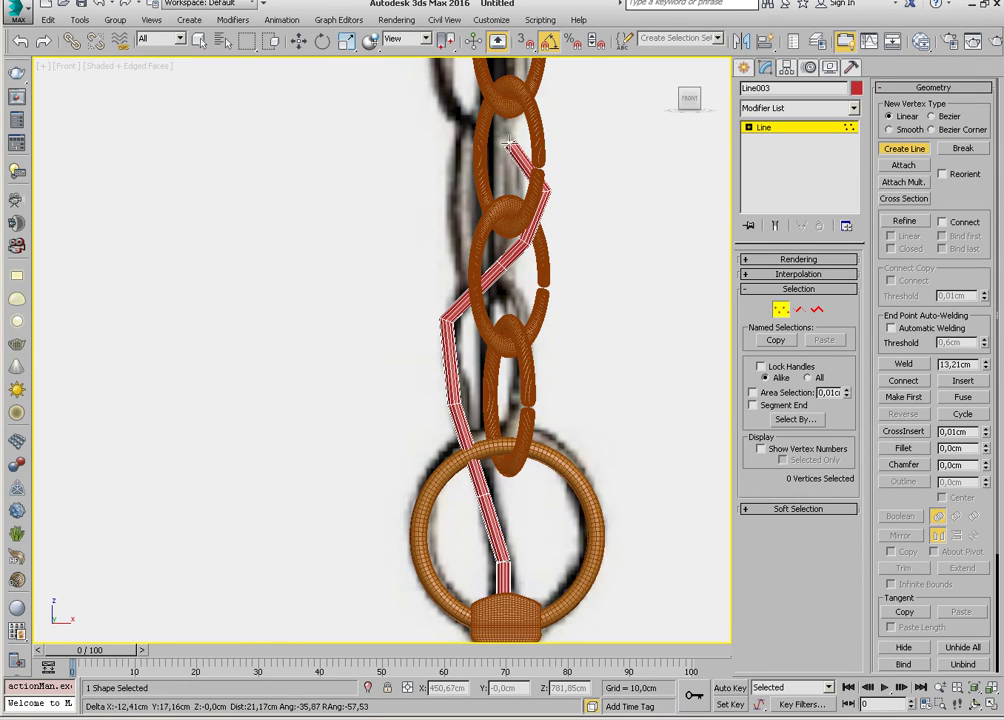
middle_click_drag(510, 145, 463, 263)
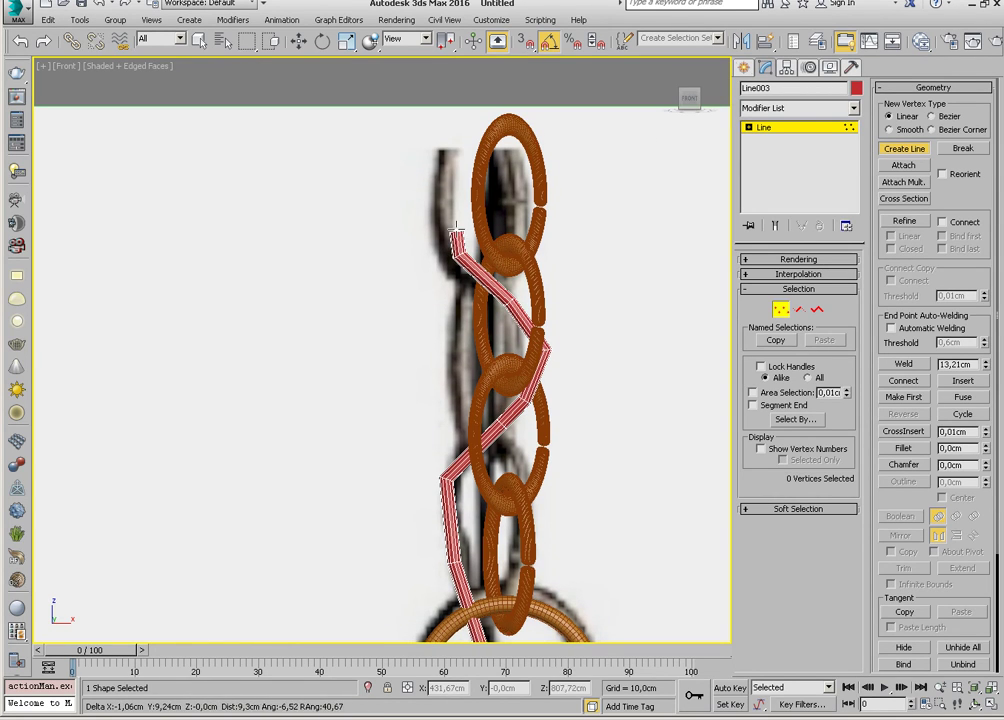
mouse_move(503, 150)
left_mouse_down()
mouse_move(548, 106)
mouse_move(548, 80)
left_mouse_up()
Weld the doubled overlapping vertex at the wire's top into one.
middle_click_drag(548, 90, 556, 400, "alt")
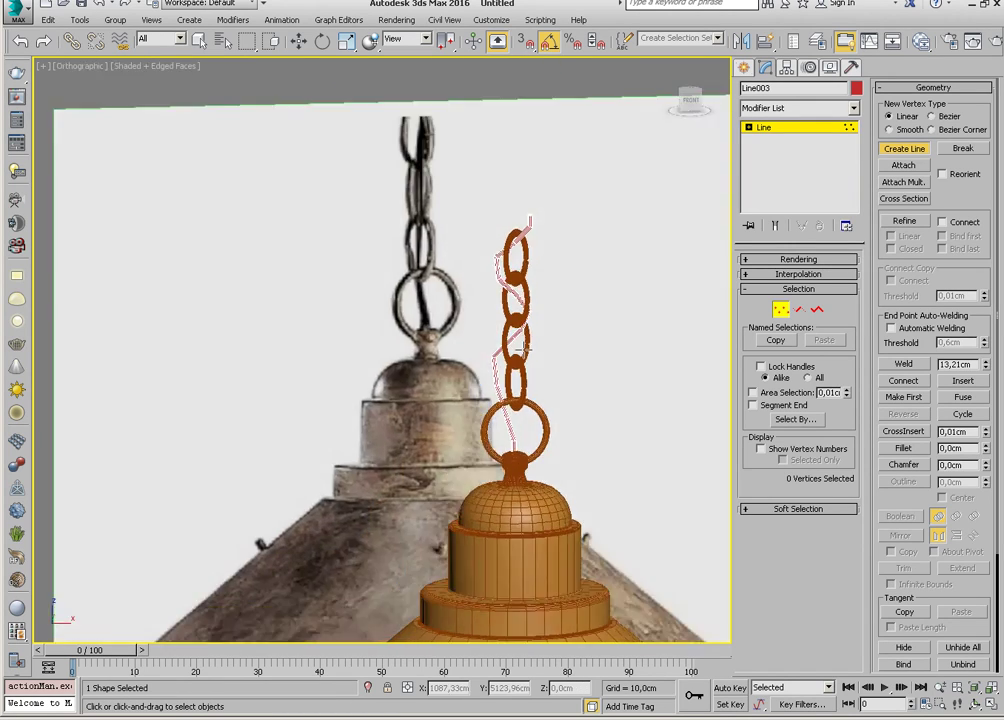
scroll(556, 400, "up", 3)
scroll(511, 366, "up", 2)
scroll(520, 408, "up", 4)
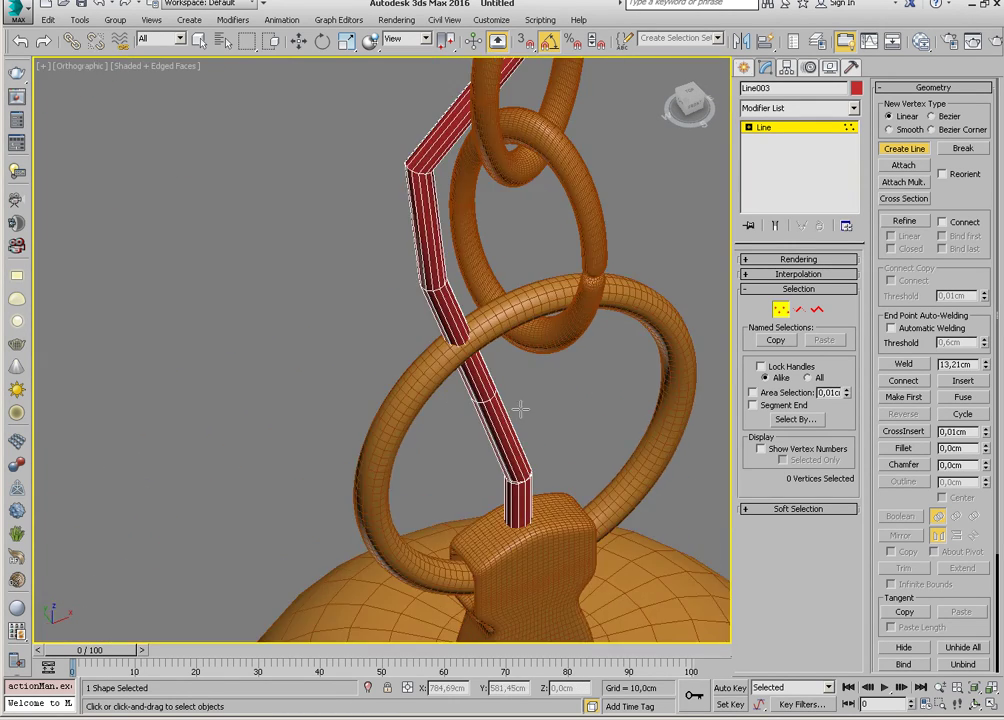
scroll(600, 400, "up", 2)
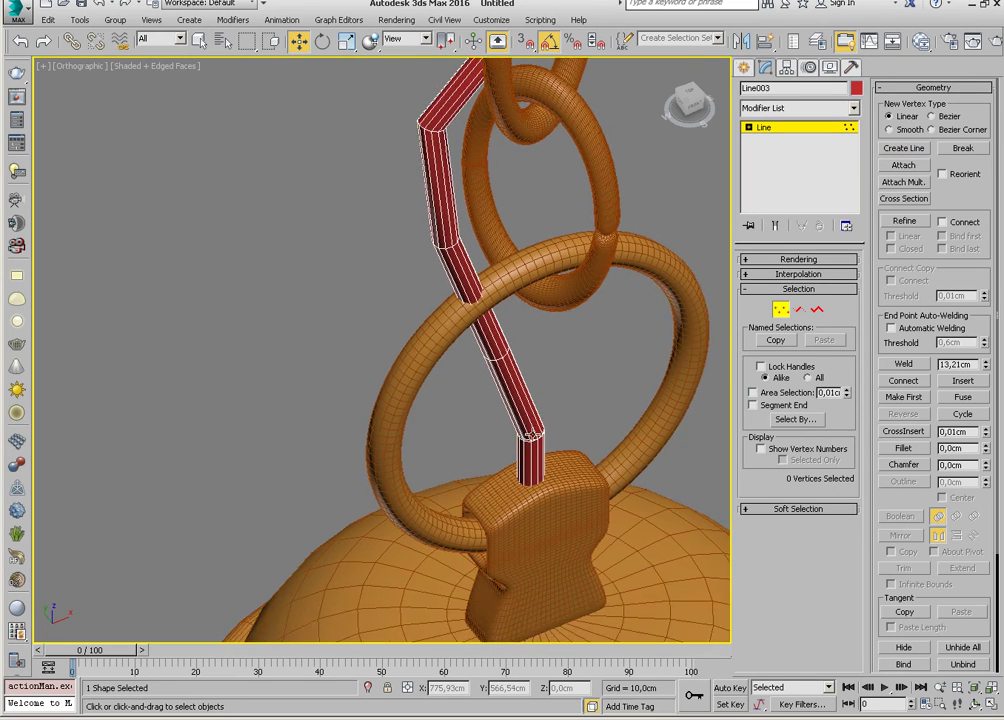
scroll(542, 437, "up", 4)
scroll(551, 497, "up", 3)
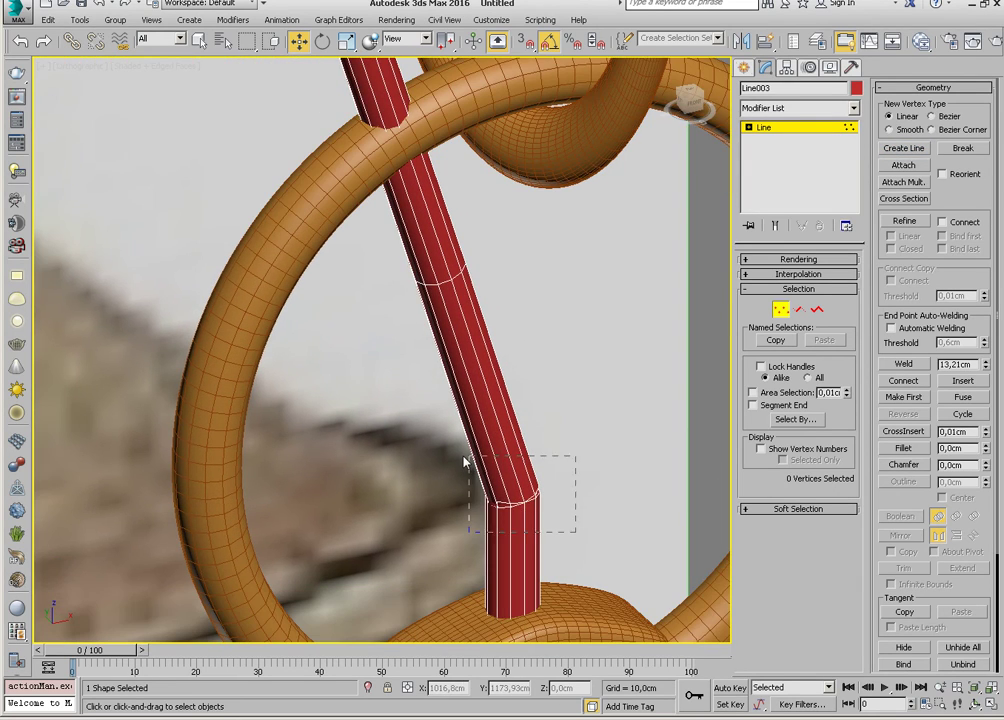
left_click(900, 364)
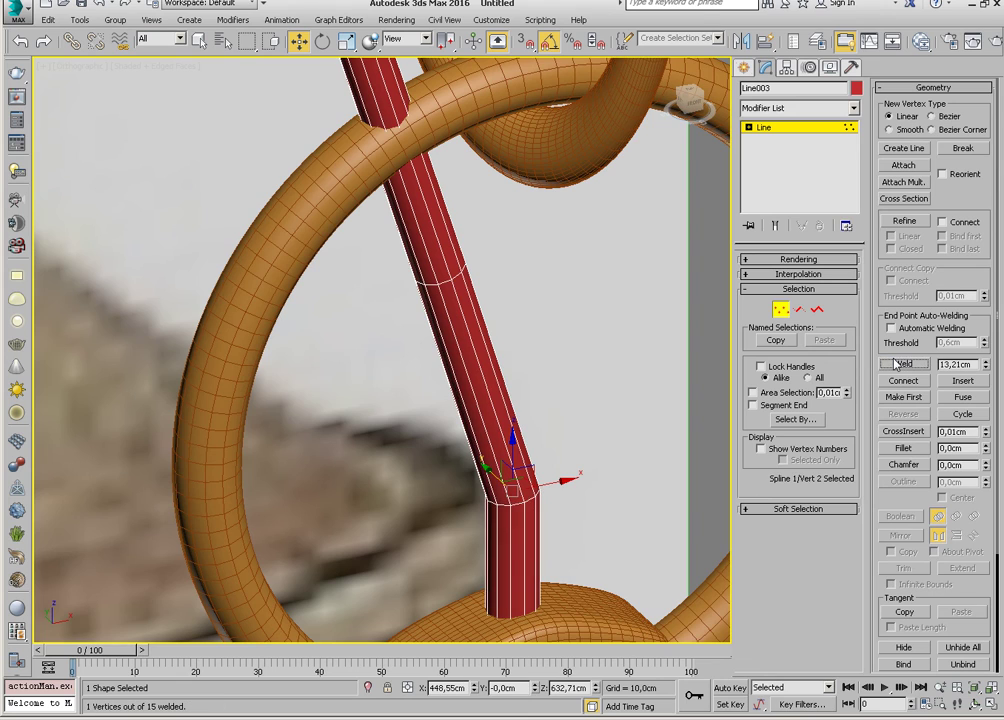
scroll(489, 427, "down", 2)
scroll(511, 431, "down", 5)
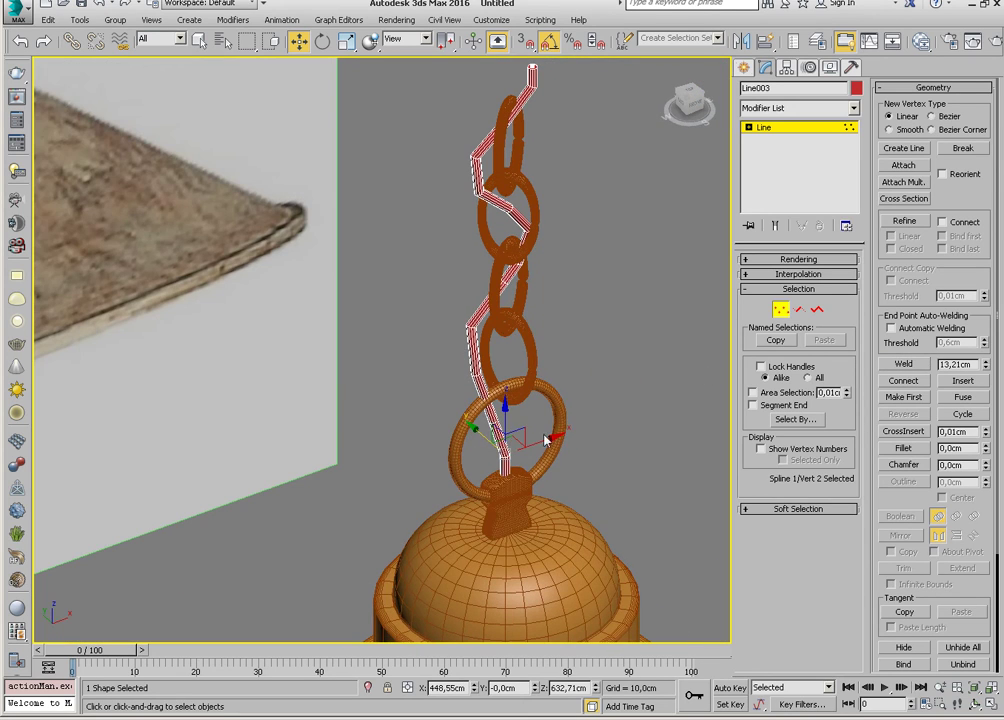
Convert all of the wire's vertices to Smooth.
right_click(495, 363)
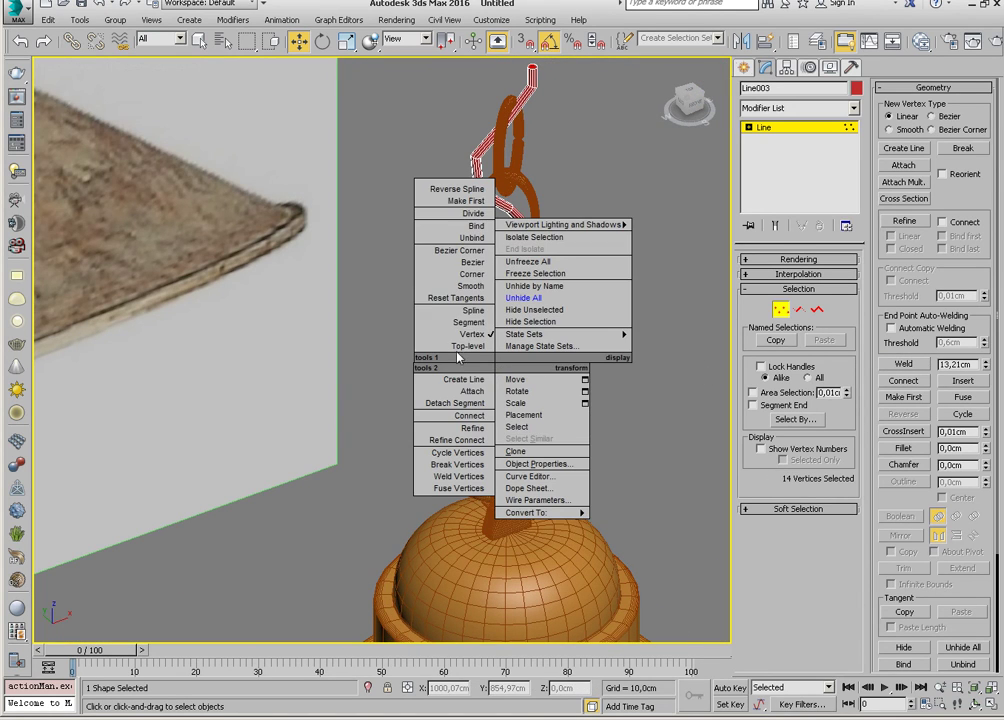
left_click(470, 287)
middle_click_drag(470, 291, 505, 425, "alt")
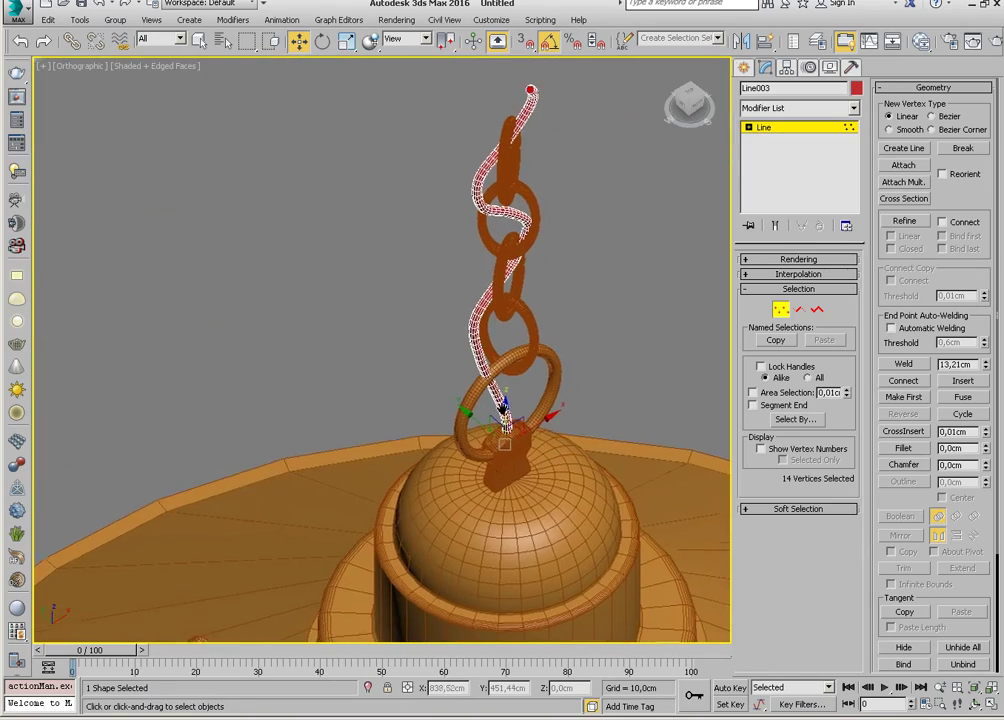
scroll(505, 420, "up", 2)
scroll(530, 430, "up", 2)
scroll(536, 441, "up", 2)
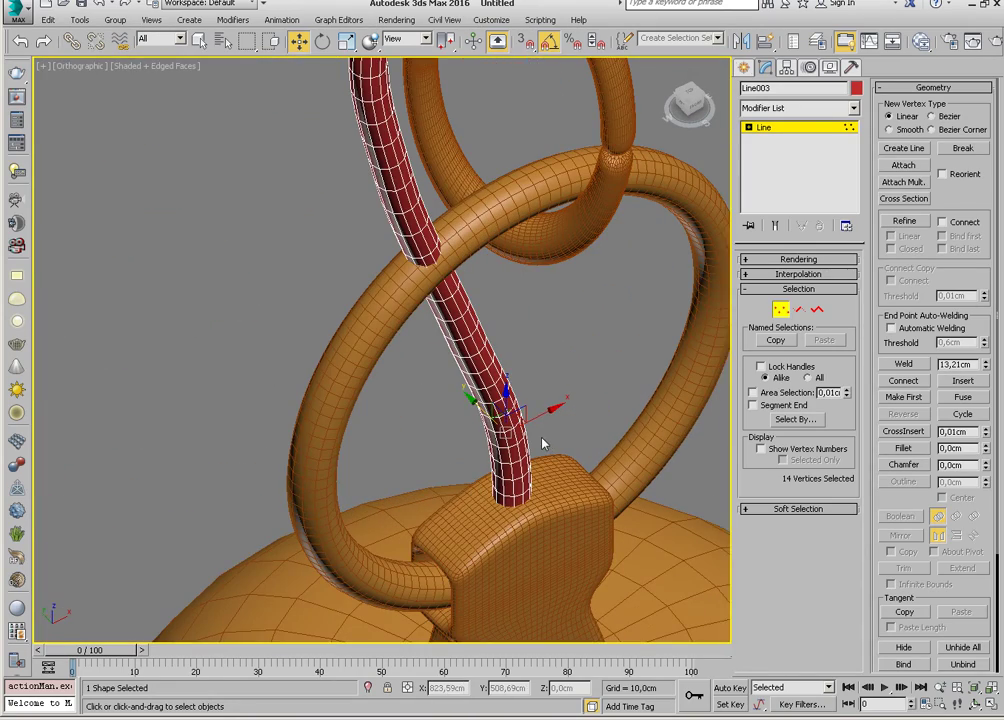
middle_click_drag(462, 399, 451, 352, "alt")
Move the lower wire vertices so the wire bends around the bottom chain links.
left_click(401, 245)
middle_click_drag(401, 245, 406, 318, "alt")
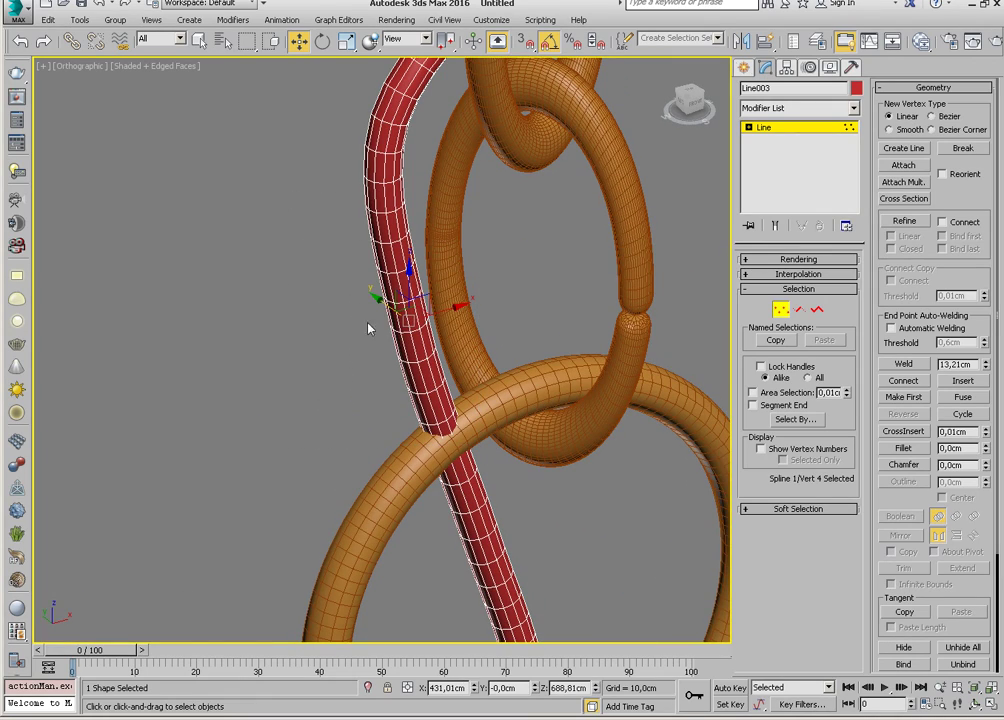
left_click_drag(389, 307, 362, 312)
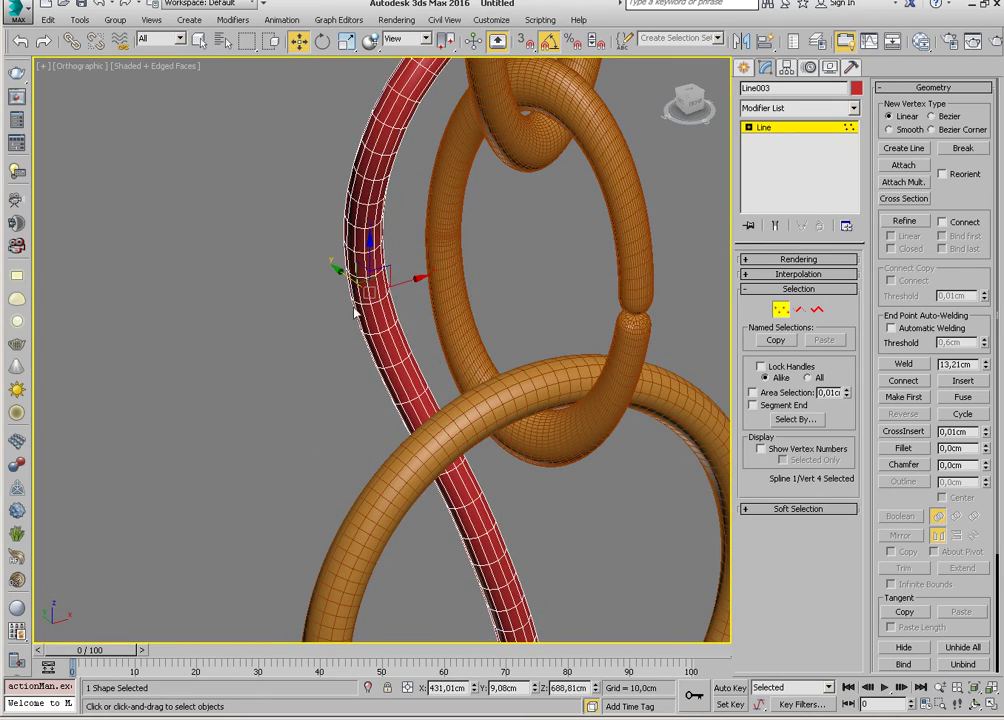
mouse_move(362, 312)
middle_mouse_down("alt")
mouse_move(432, 358)
mouse_move(432, 405)
middle_mouse_up("alt")
scroll(432, 358, "down", 3)
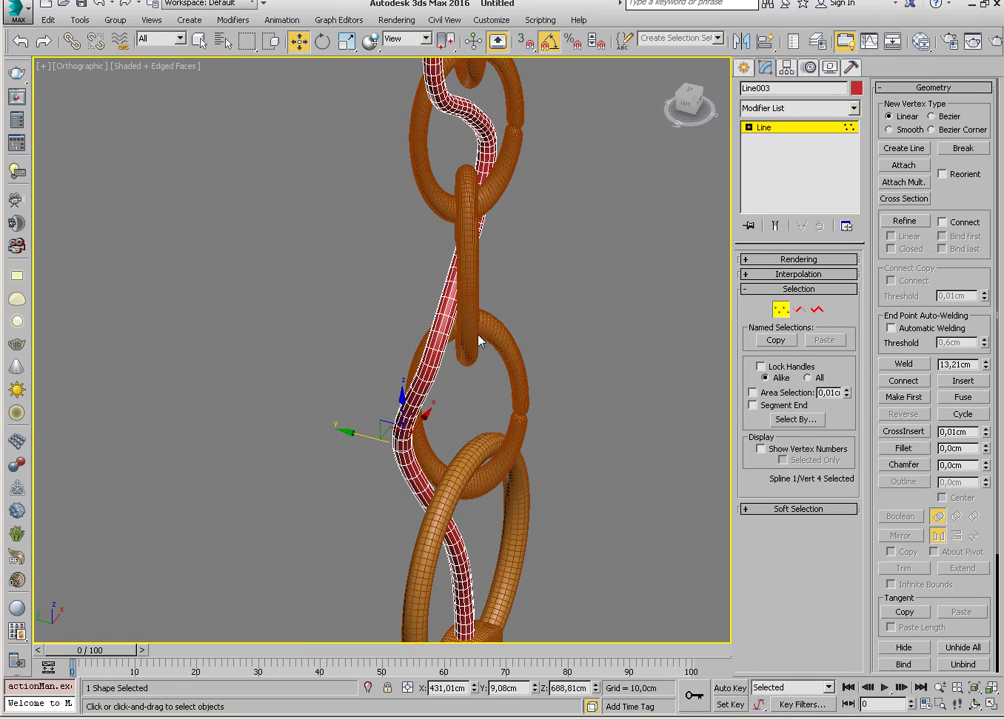
left_click(400, 272)
left_click(426, 318)
left_click_drag(424, 316, 444, 384)
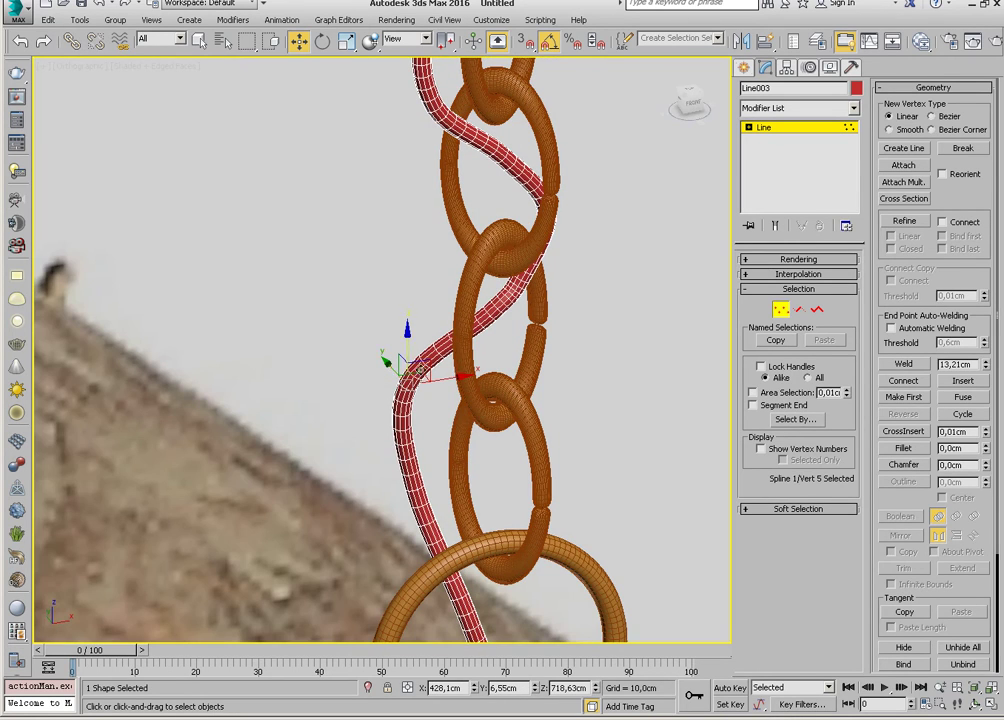
Reposition the middle and upper vertices so the wire weaves through the higher links.
left_click(484, 254, "ctrl")
left_click_drag(471, 224, 616, 336)
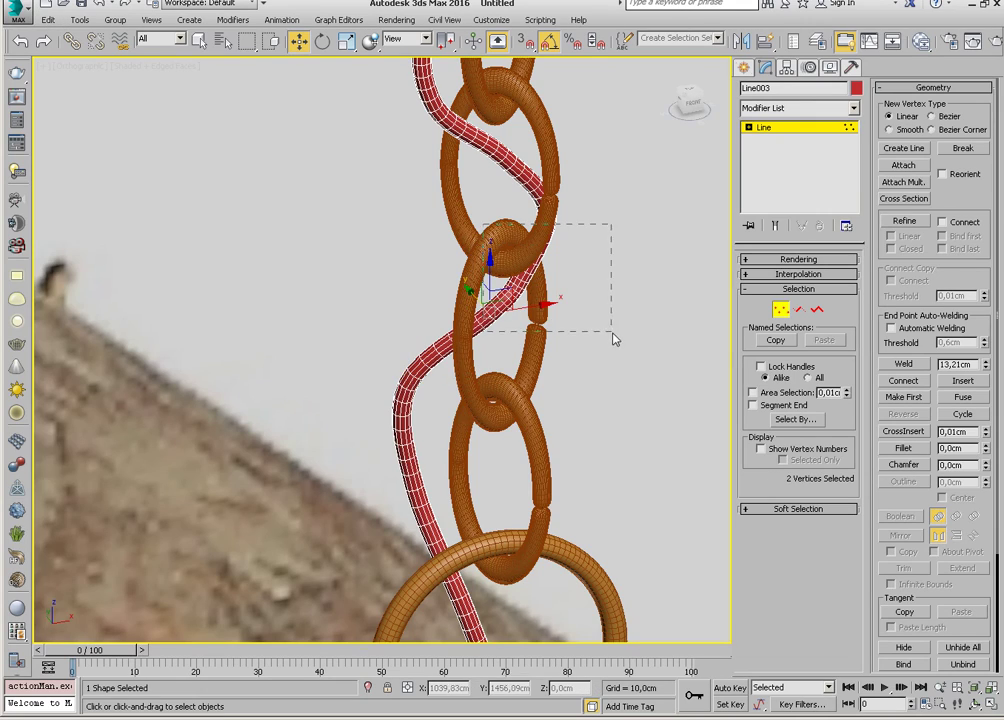
mouse_move(480, 270)
middle_mouse_down("alt")
mouse_move(501, 361)
mouse_move(558, 376)
middle_mouse_up("alt")
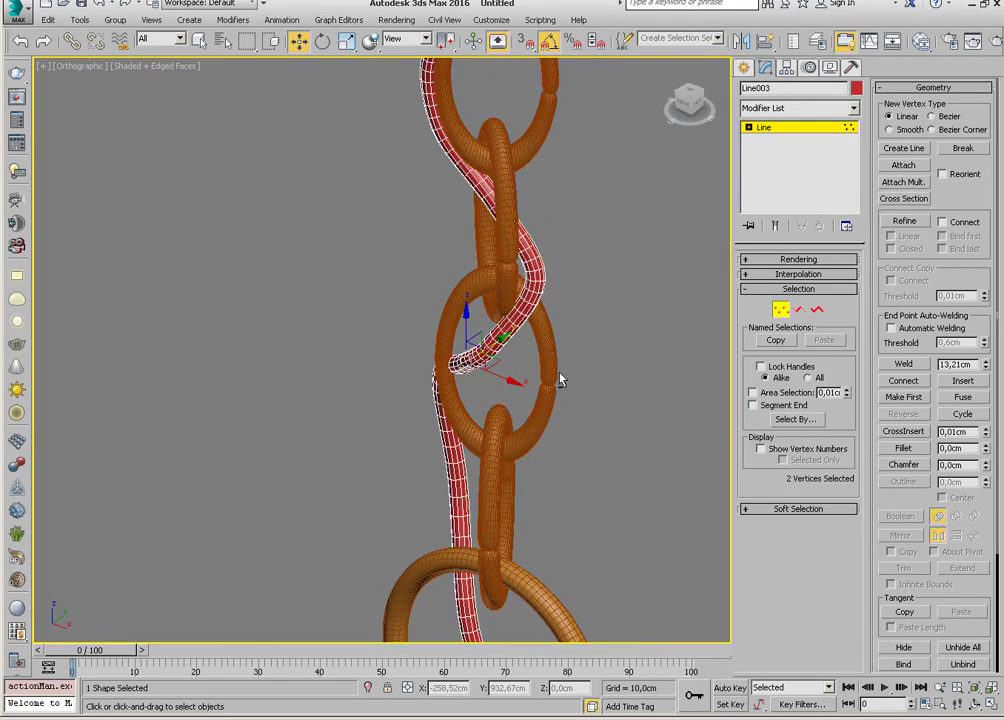
left_click_drag(565, 325, 506, 242)
mouse_move(540, 300)
middle_mouse_down("alt")
mouse_move(628, 337)
mouse_move(497, 183)
middle_mouse_up("alt")
left_click(499, 185)
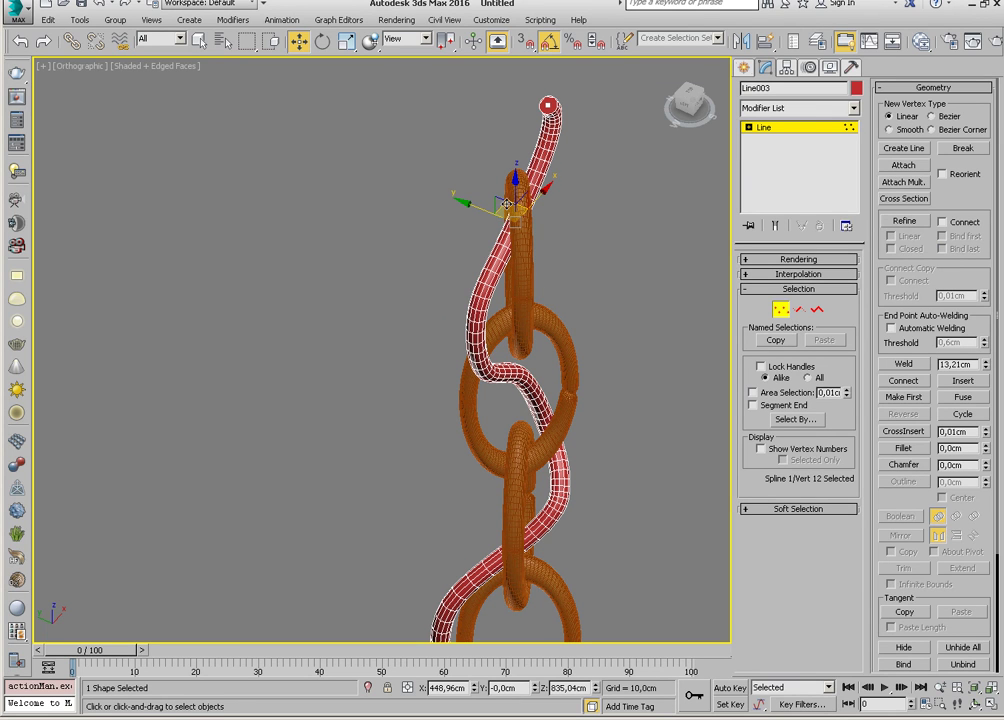
left_click_drag(508, 210, 523, 212)
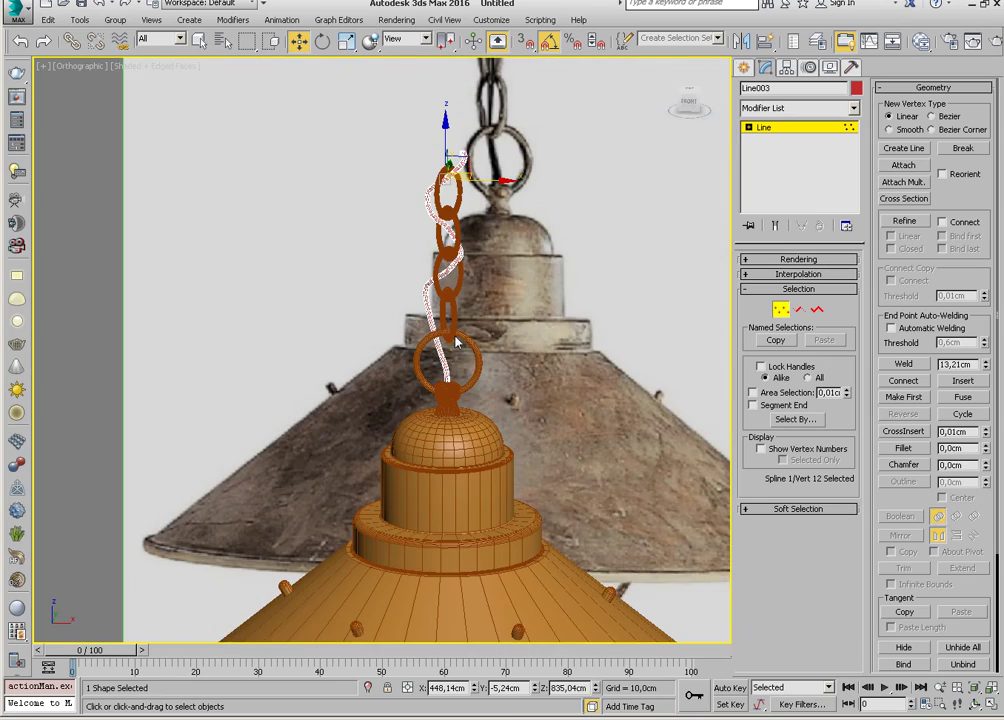
Exit Vertex mode on Line003 and frame the whole lamp in the Front view.
left_click(781, 311)
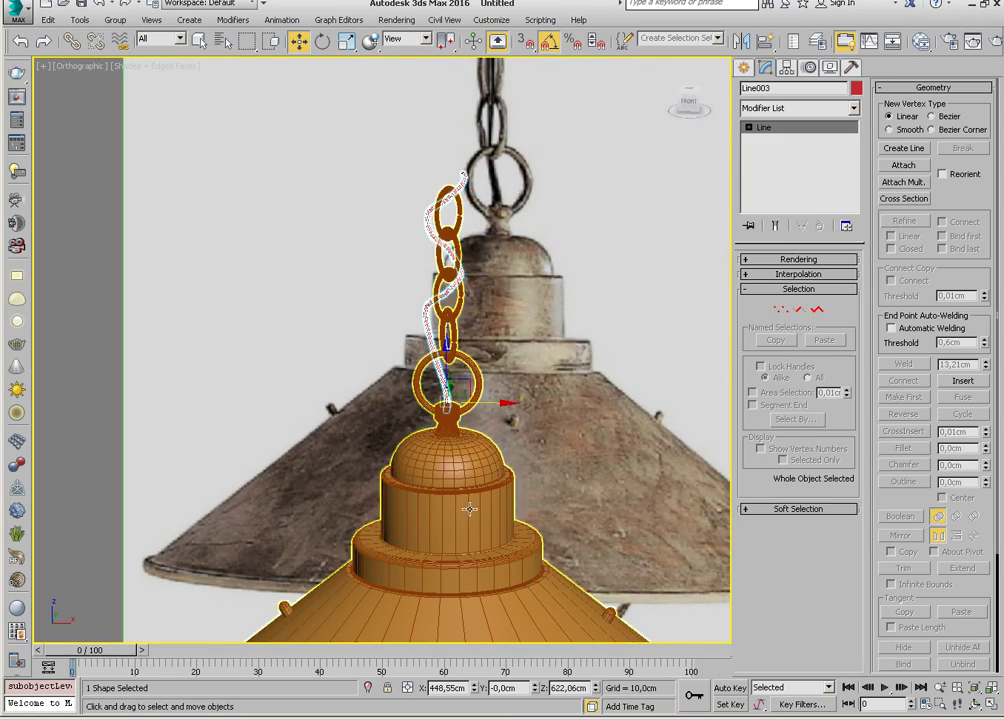
mouse_move(433, 413)
middle_mouse_down("alt")
mouse_move(483, 466)
mouse_move(478, 418)
middle_mouse_up("alt")
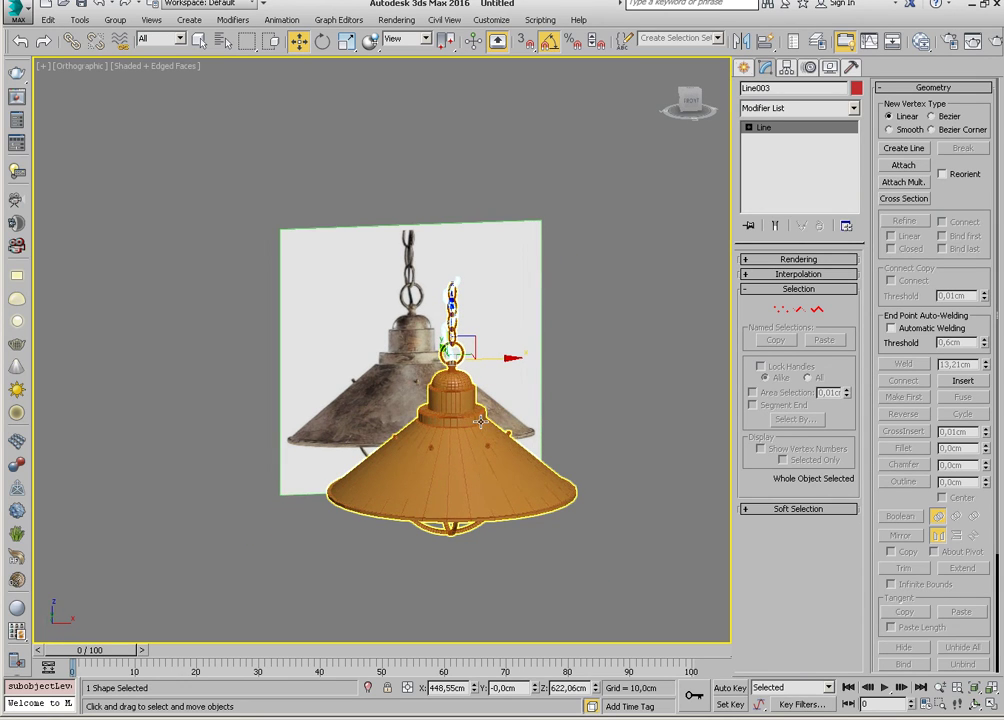
key("f")
key("z")
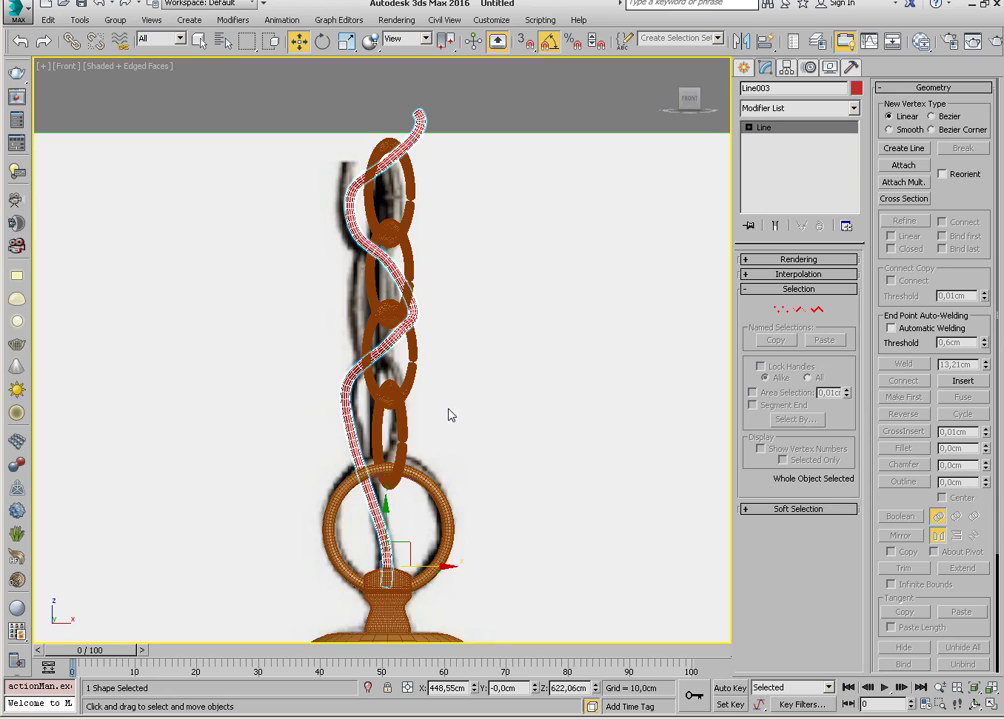
scroll(452, 414, "down", 2)
scroll(452, 414, "down", 3)
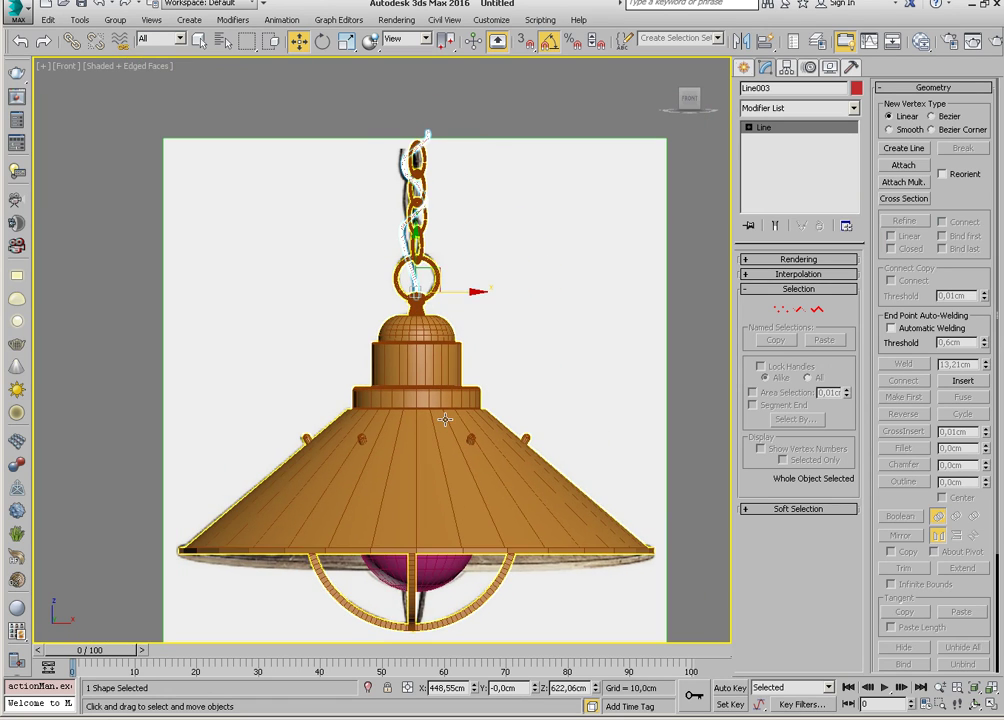
scroll(452, 470, "down", 1)
middle_click_drag(452, 470, 457, 419)
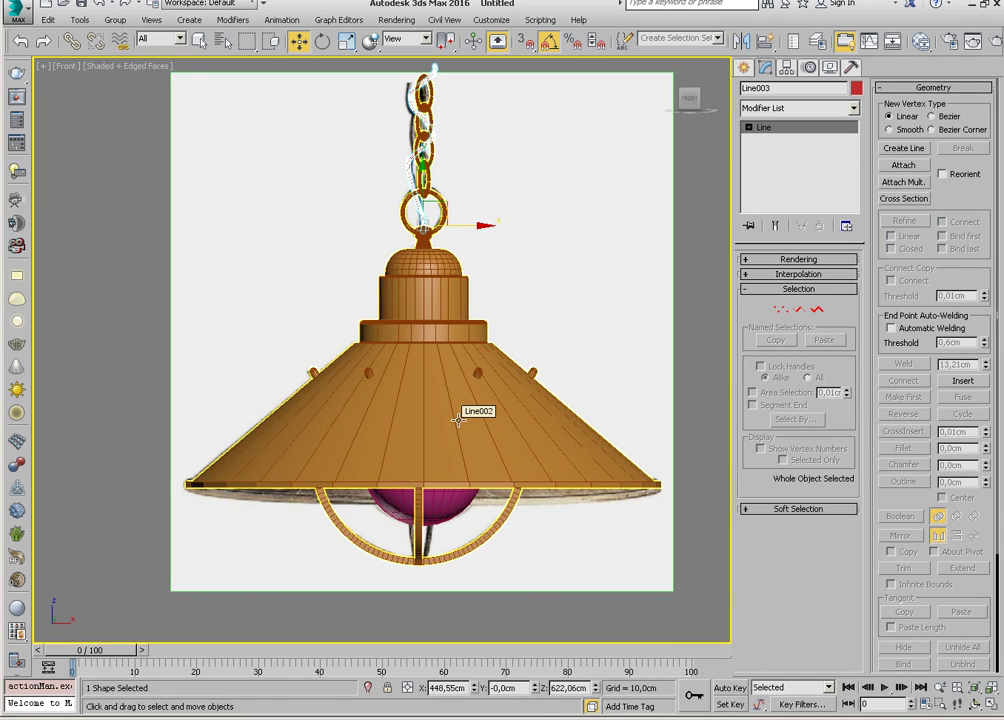